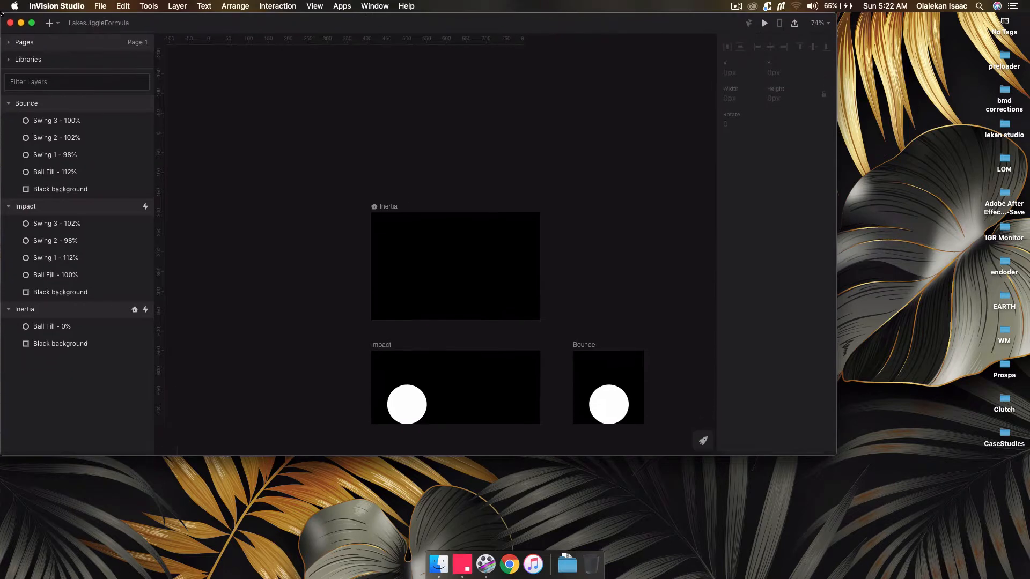
Step: Enlarge the LakesJiggleFormula document window, set the zoom to 100%, and open the Impact artboard's transition timeline
left_click_drag(833, 454, 1027, 549)
key("super+0")
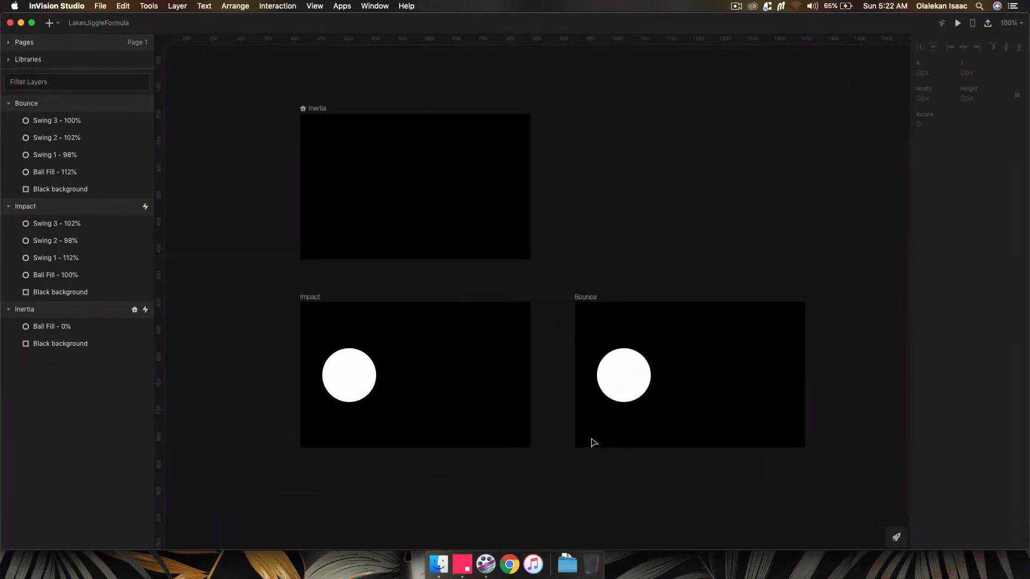
left_click(310, 298)
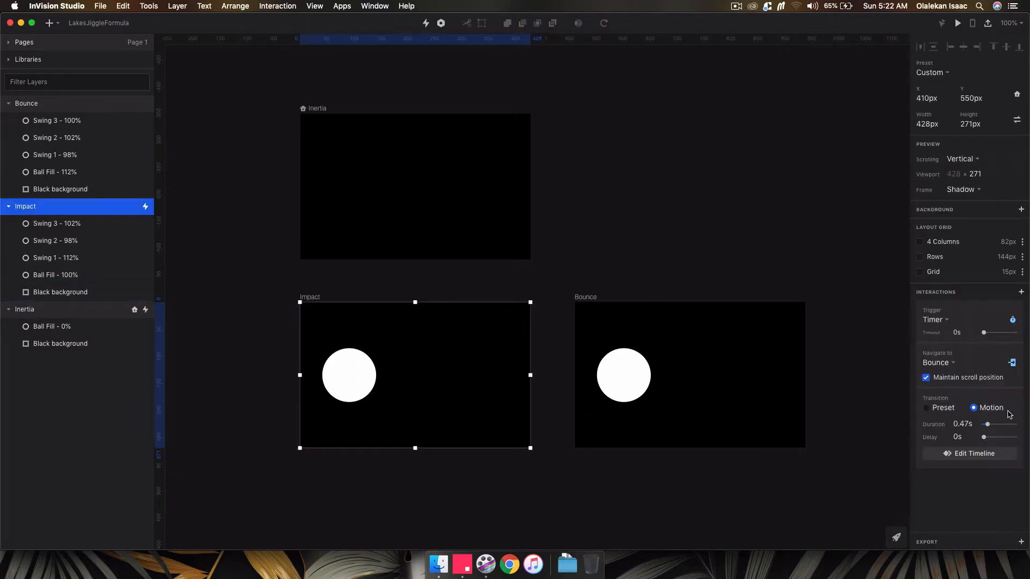
left_click(982, 454)
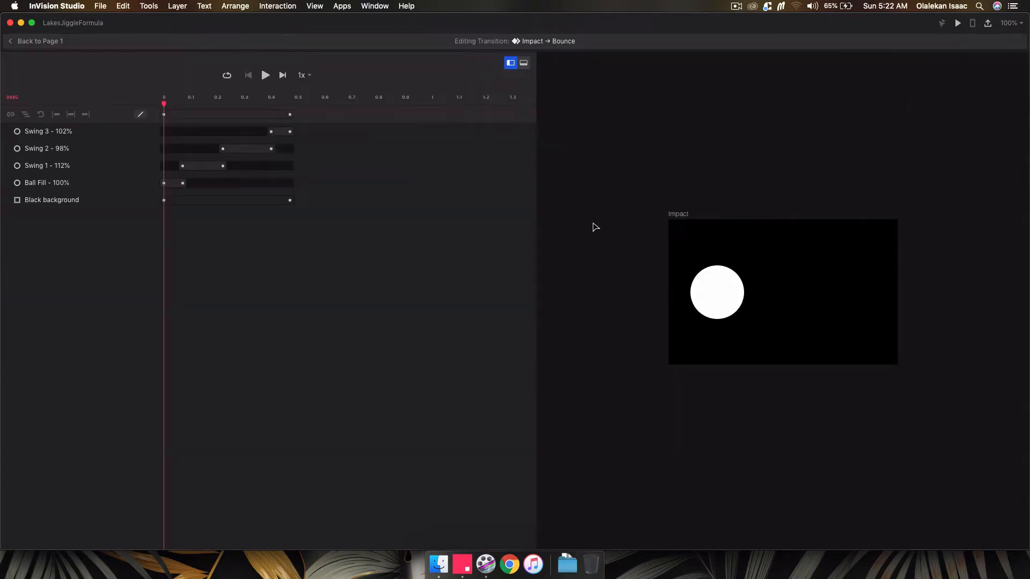
Step: Play the Impact to Bounce transition several times from the start and return to Page 1
left_click(264, 75)
left_click(265, 76)
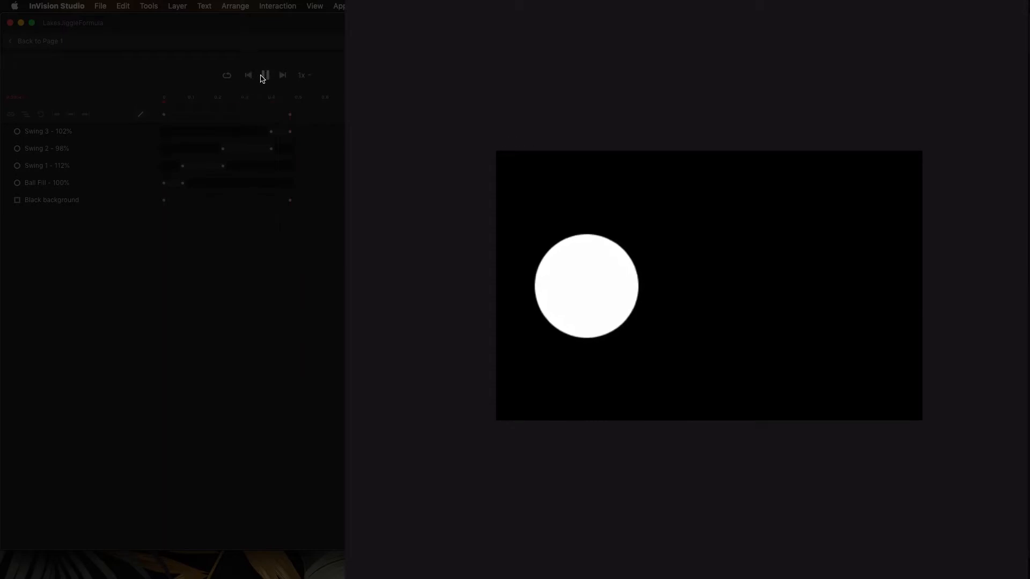
left_click(265, 78)
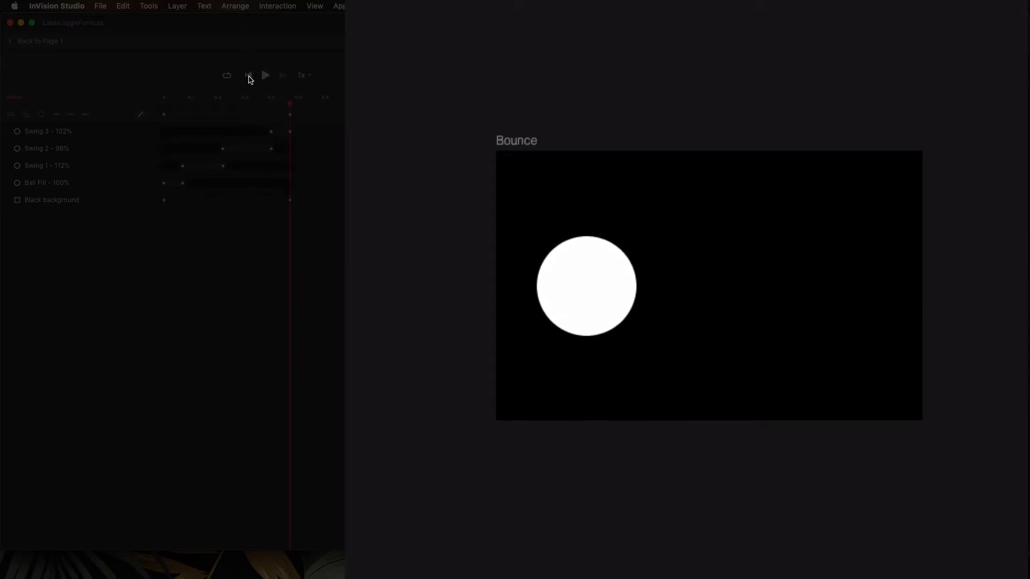
left_click(248, 78)
left_click(265, 79)
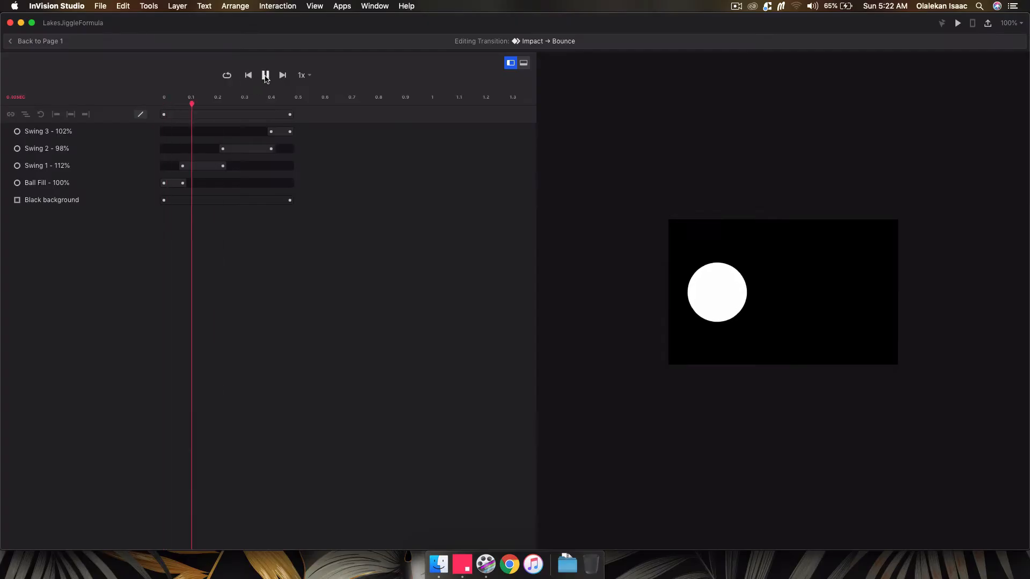
left_click(50, 42)
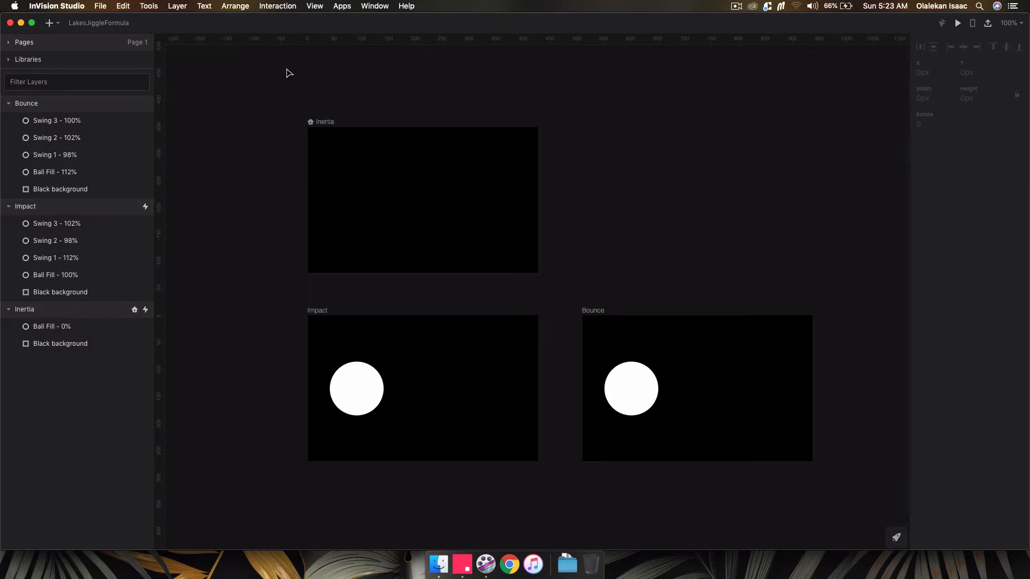
Step: Reopen the Impact to Bounce timeline, enlarge its time scale, and scrub the playhead through to the end and back
left_click(323, 316)
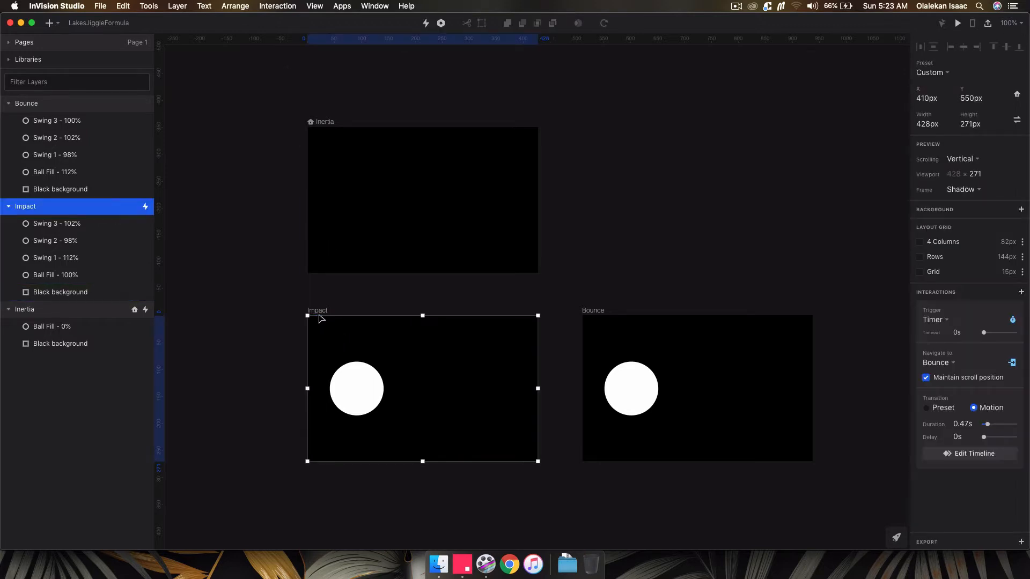
left_click(936, 455)
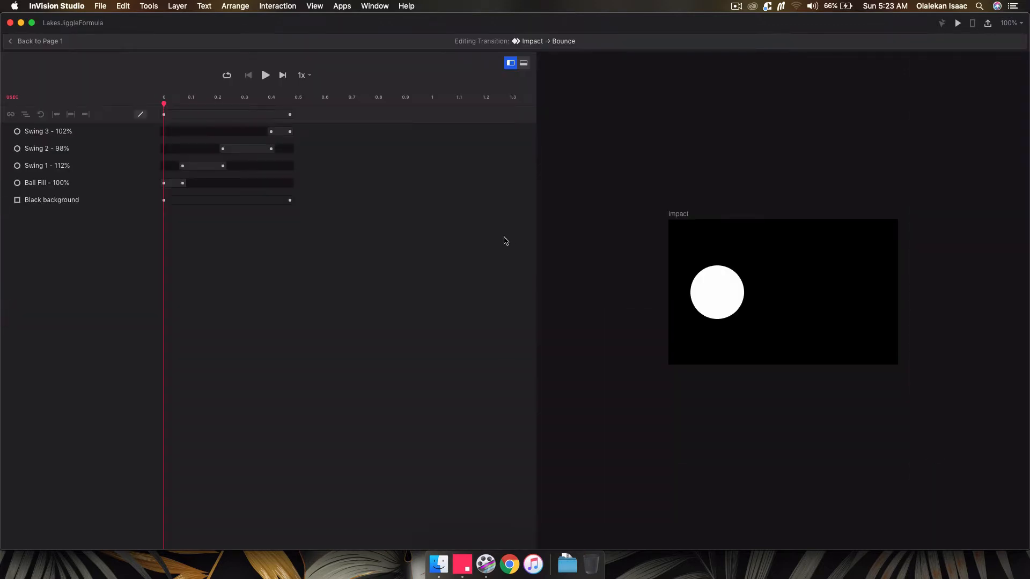
left_click_drag(191, 101, 306, 102)
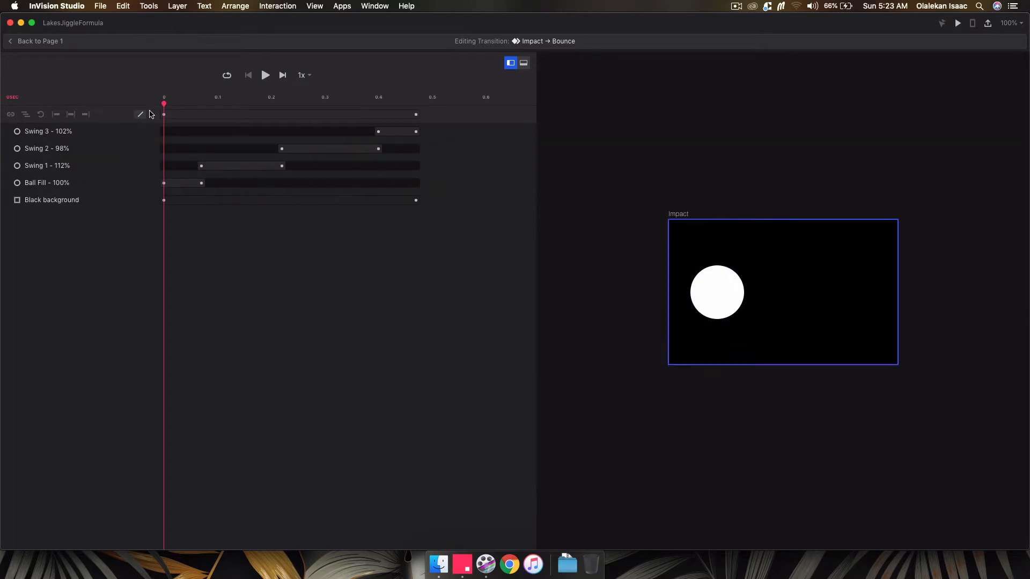
left_click_drag(164, 102, 200, 101)
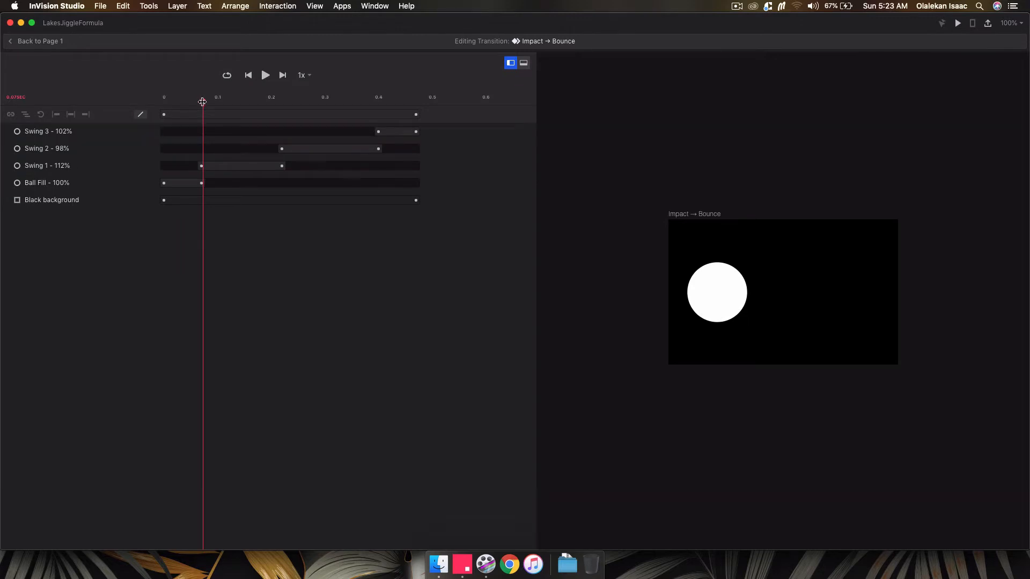
left_click_drag(202, 102, 423, 103)
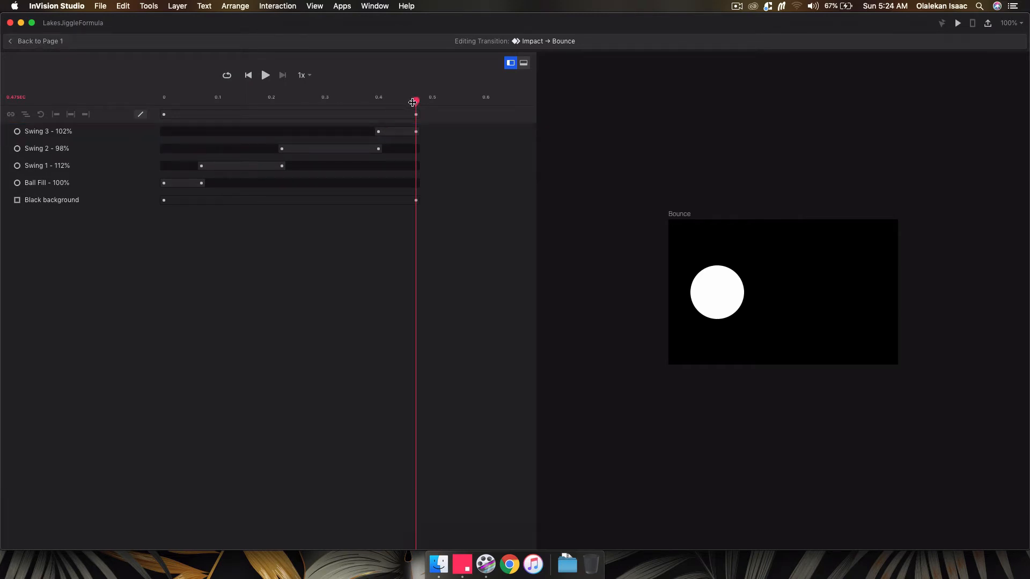
left_click_drag(411, 102, 141, 112)
Step: Examine the Ball Fill and Swing layers by scrubbing from the start to the end of the timeline, and return to Page 1
left_click(62, 184)
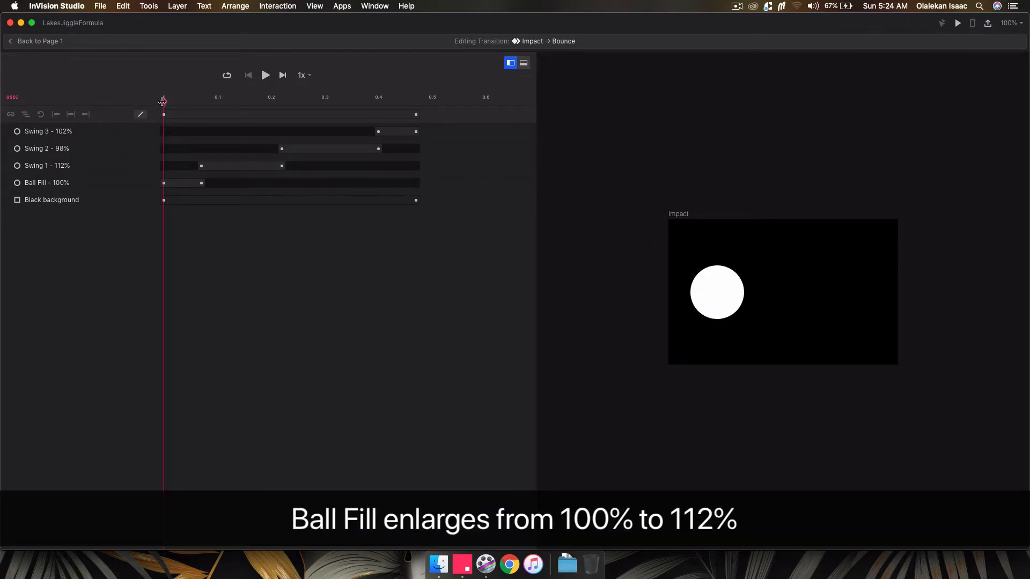
left_click_drag(162, 102, 201, 102)
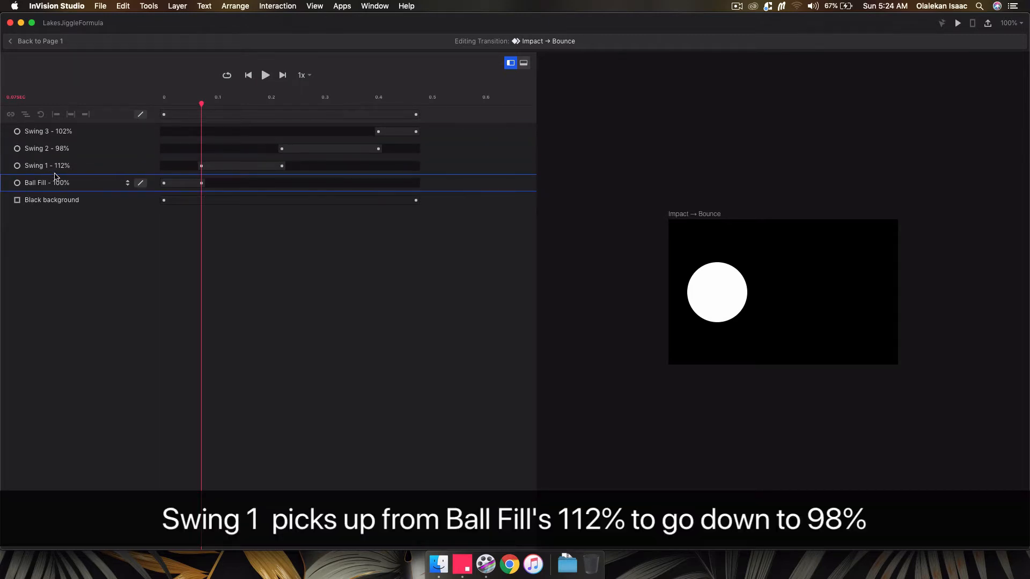
left_click_drag(201, 104, 417, 106)
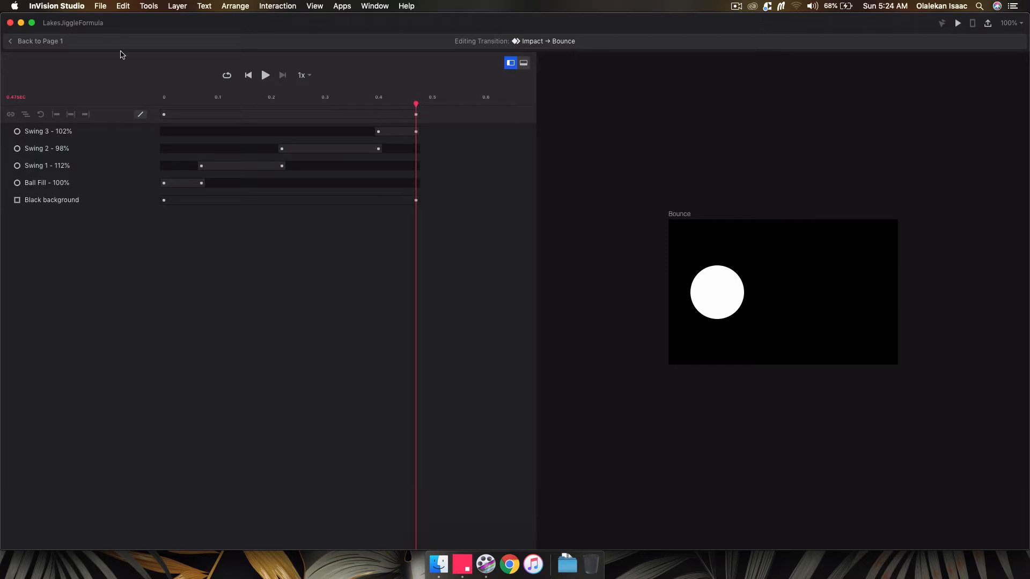
left_click(33, 46)
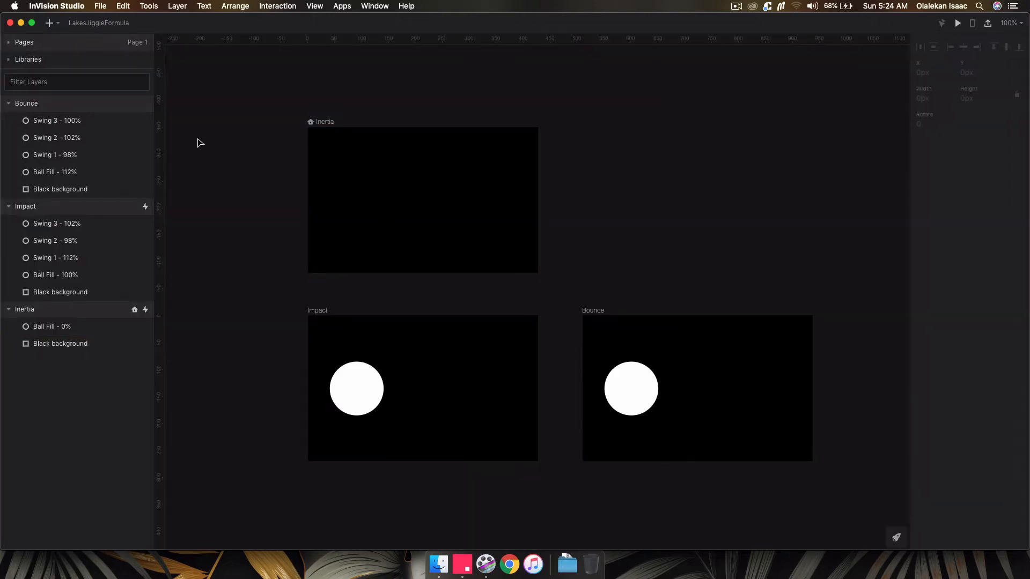
Step: Create a new document and copy the Inertia artboard from LakesJiggleFormula into it
key("super+n")
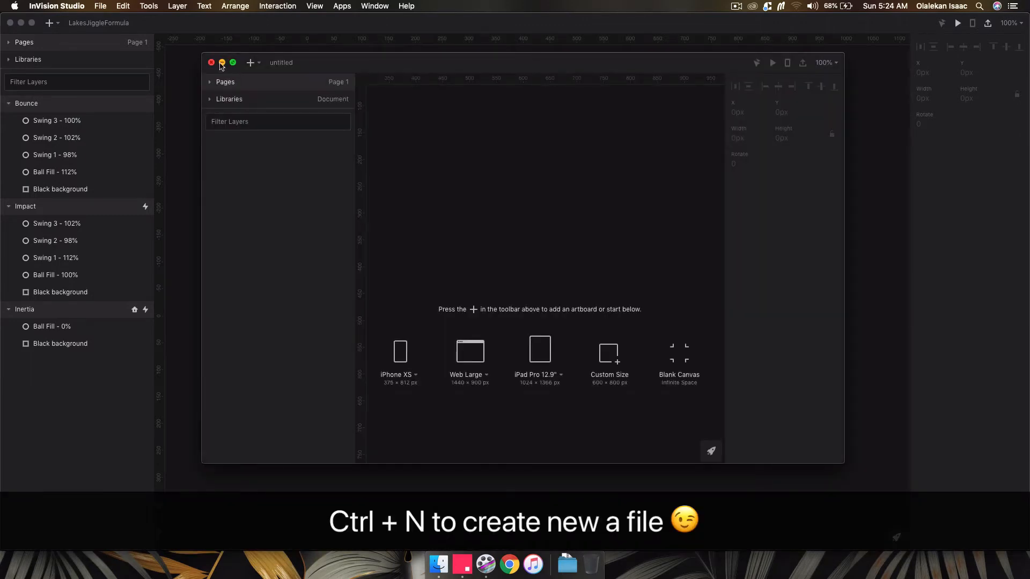
left_click_drag(202, 54, 2, 11)
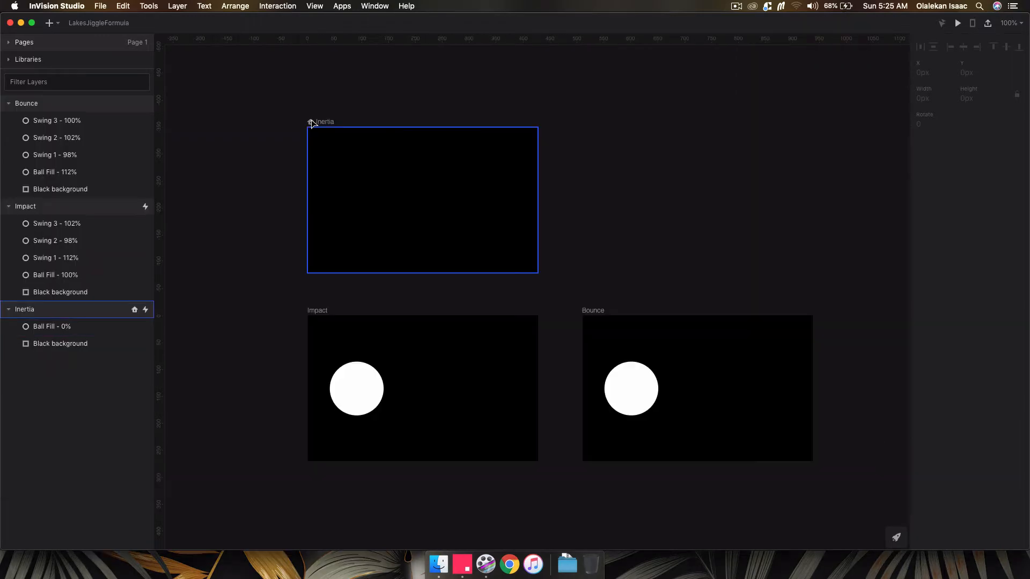
left_click(313, 122)
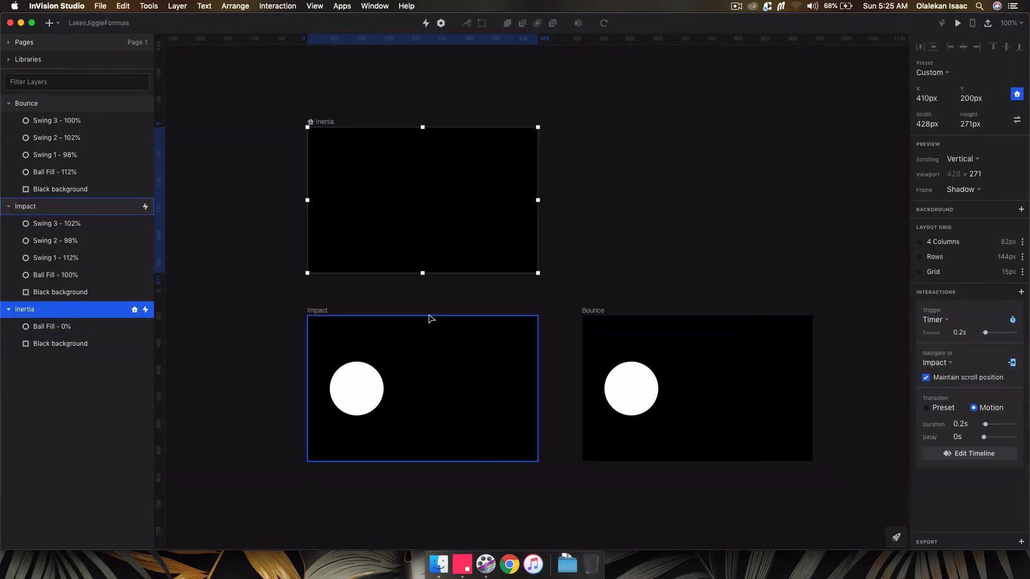
key("ctrl+Up")
left_click(315, 166)
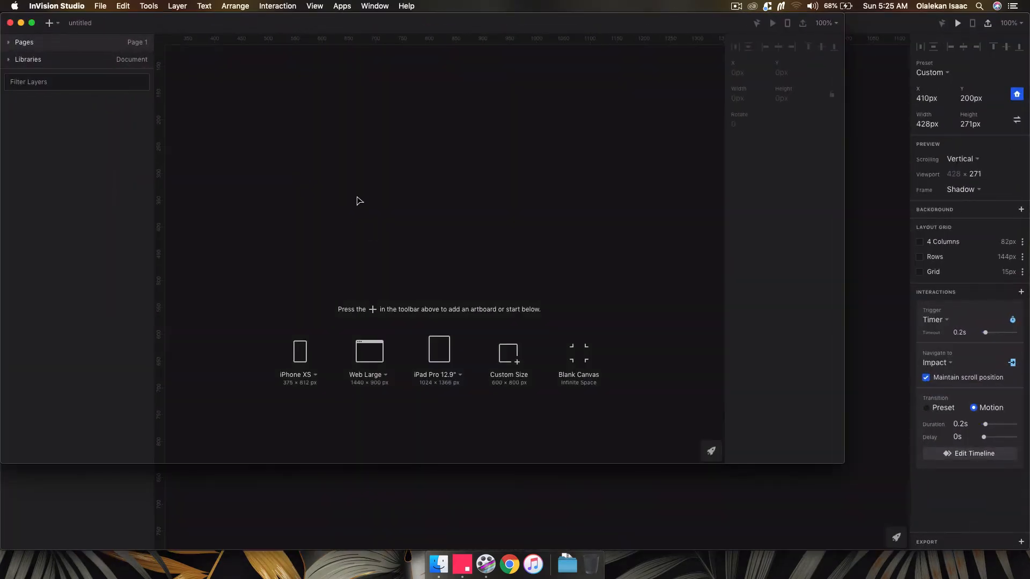
key("super+v")
key("super+2")
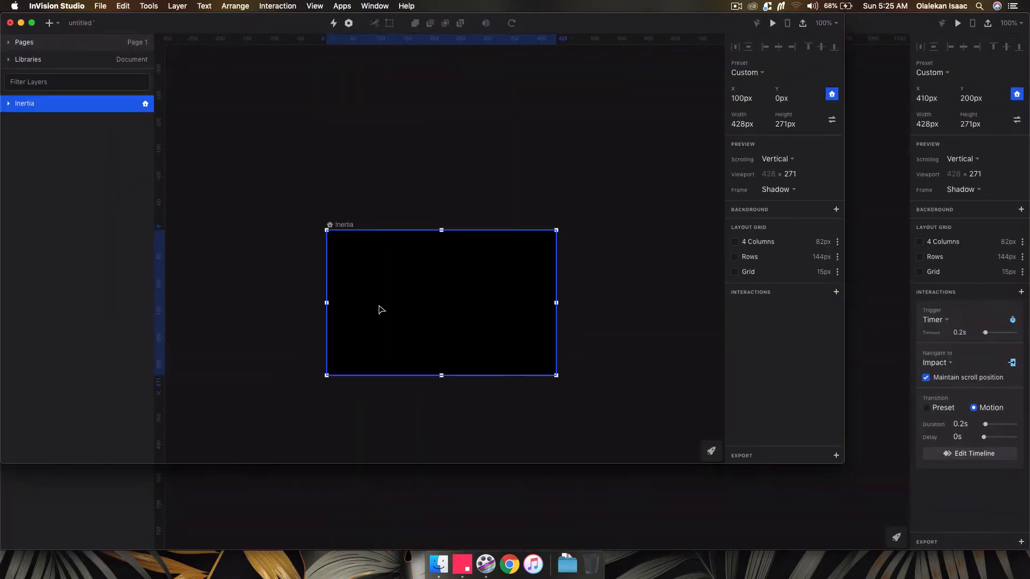
Step: Expand the pasted Inertia artboard's layers and delete the Ball Fill - 0% layer
left_click(5, 103)
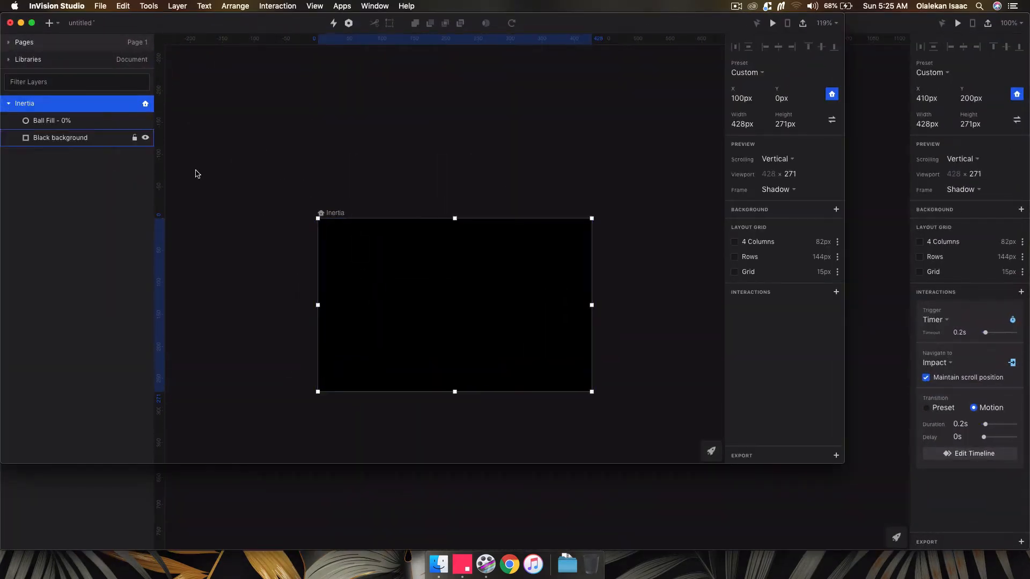
scroll(204, 175, "down", 2)
scroll(254, 221, "up", 3)
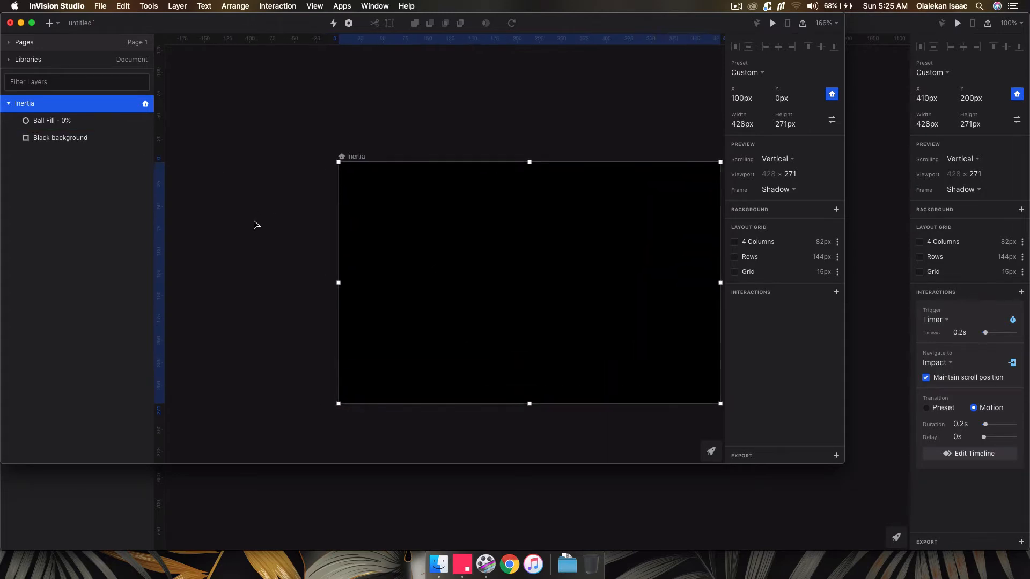
left_click(280, 222)
scroll(279, 221, "right", 3)
left_click(64, 120)
key("BackSpace")
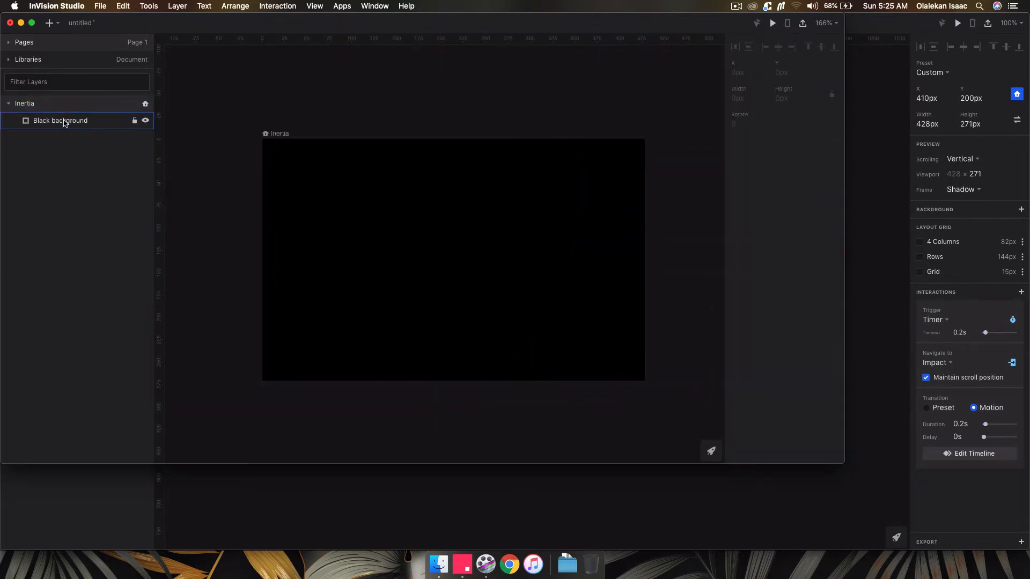
Step: Draw a circle about 85 px in diameter on the Inertia artboard and lock the Black background layer
scroll(203, 118, "left", 1)
key("o")
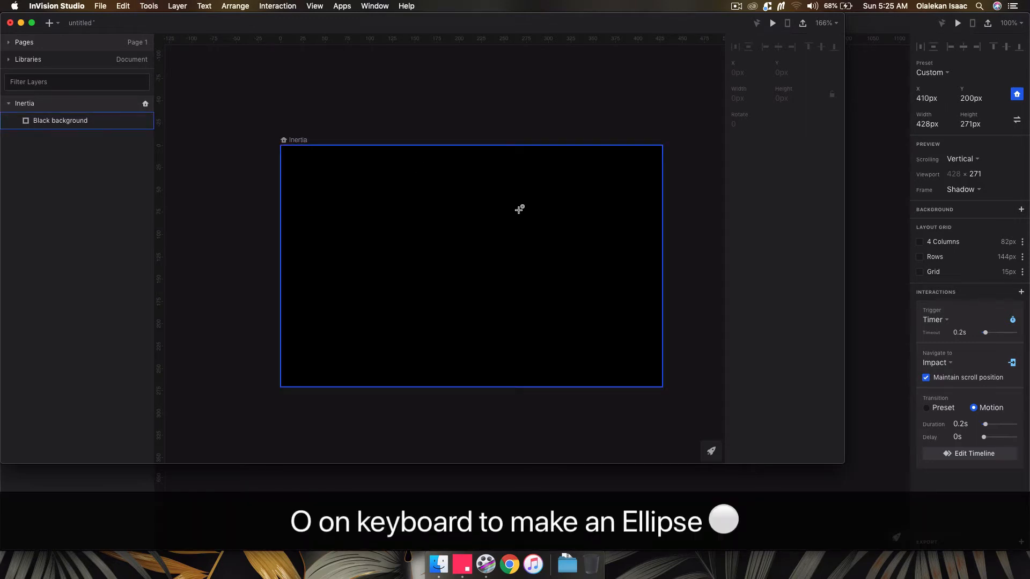
left_click_drag(519, 209, 442, 286)
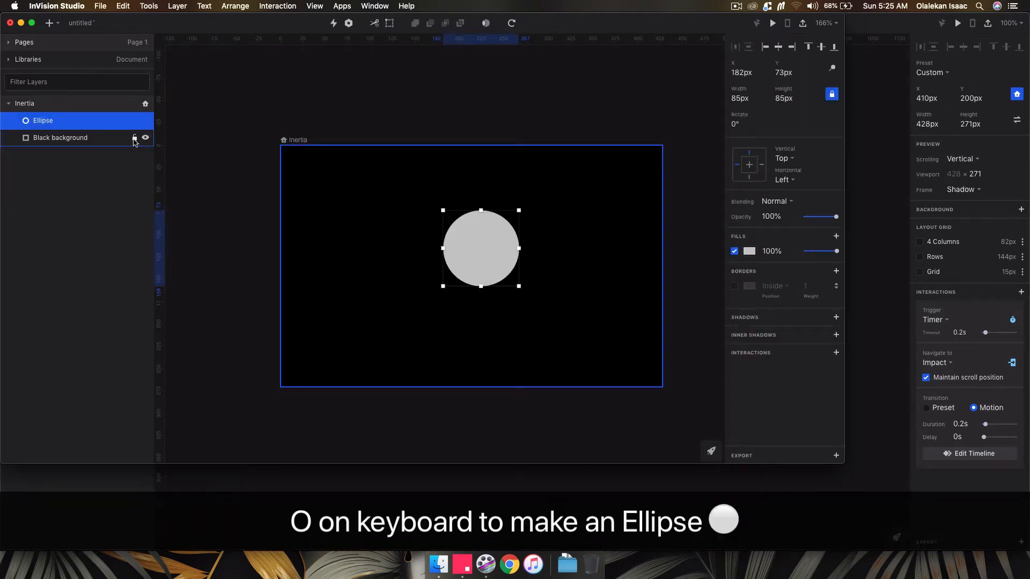
left_click(134, 138)
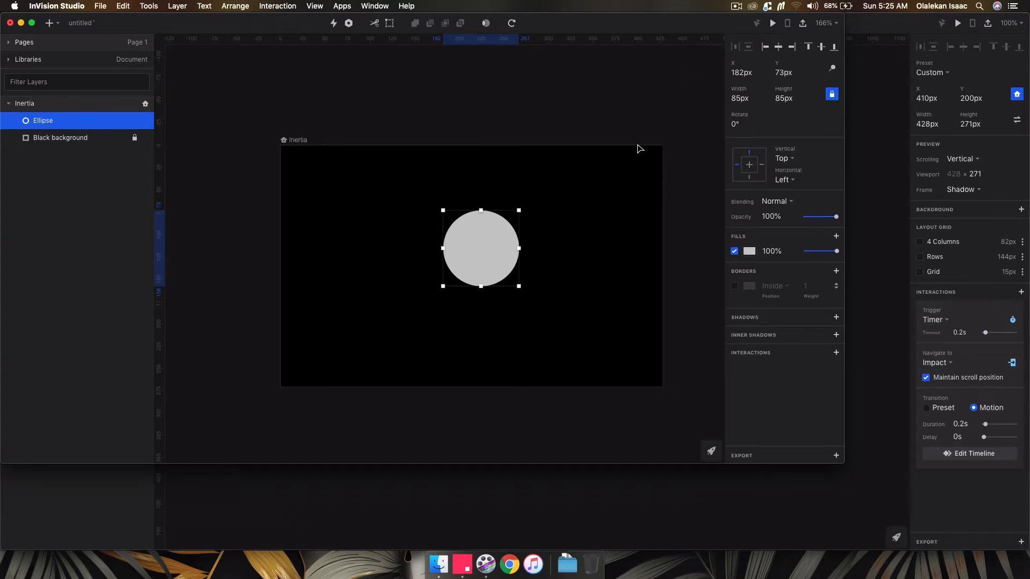
left_click(522, 129)
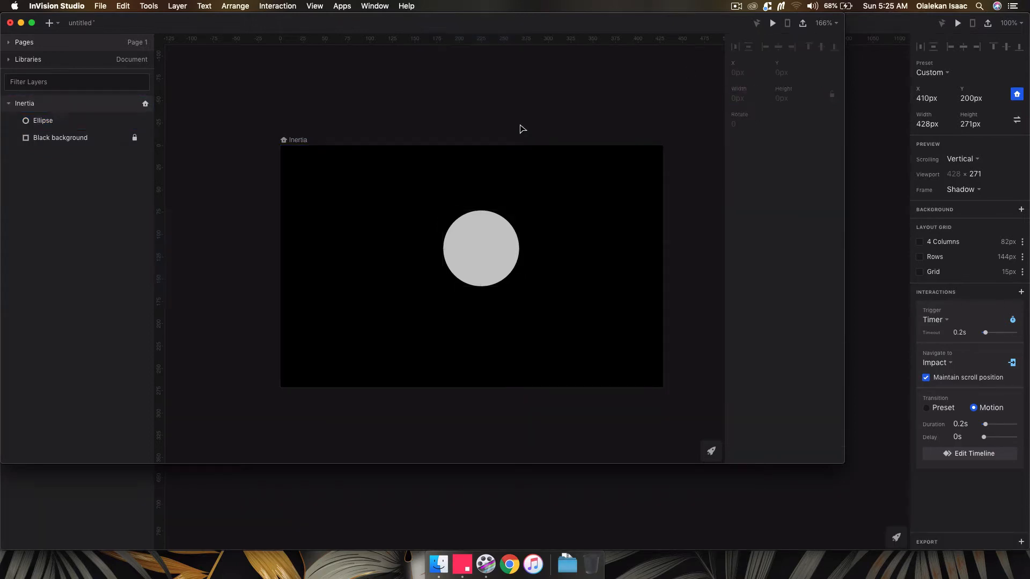
Step: Resize the circle to 100 × 100 px and centre it horizontally and vertically on the artboard
left_click(456, 258)
left_click_drag(442, 285, 432, 302)
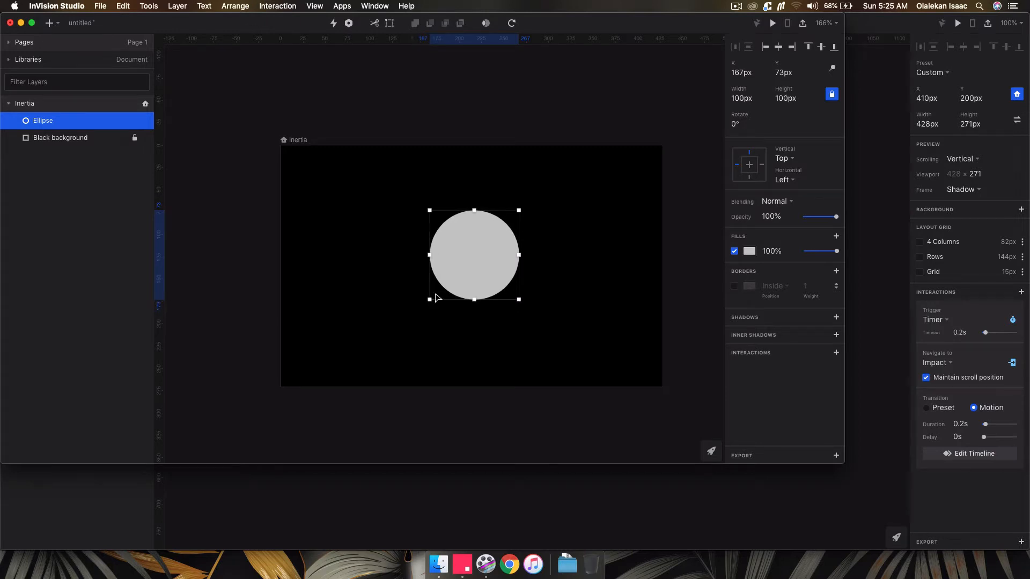
left_click(779, 47)
left_click(821, 47)
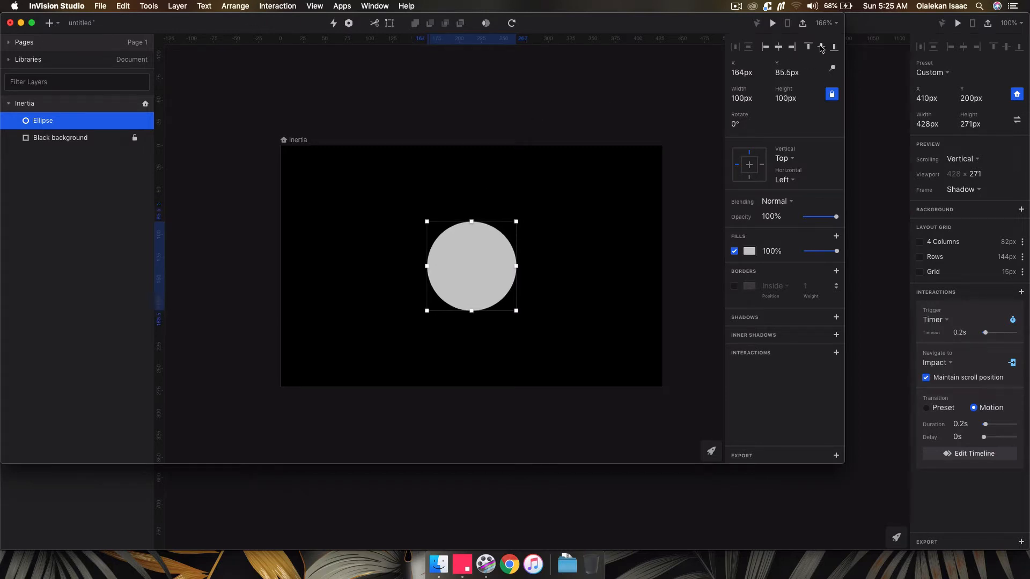
Step: Set the circle's fill colour to FFFFFF and deselect it
left_click(749, 252)
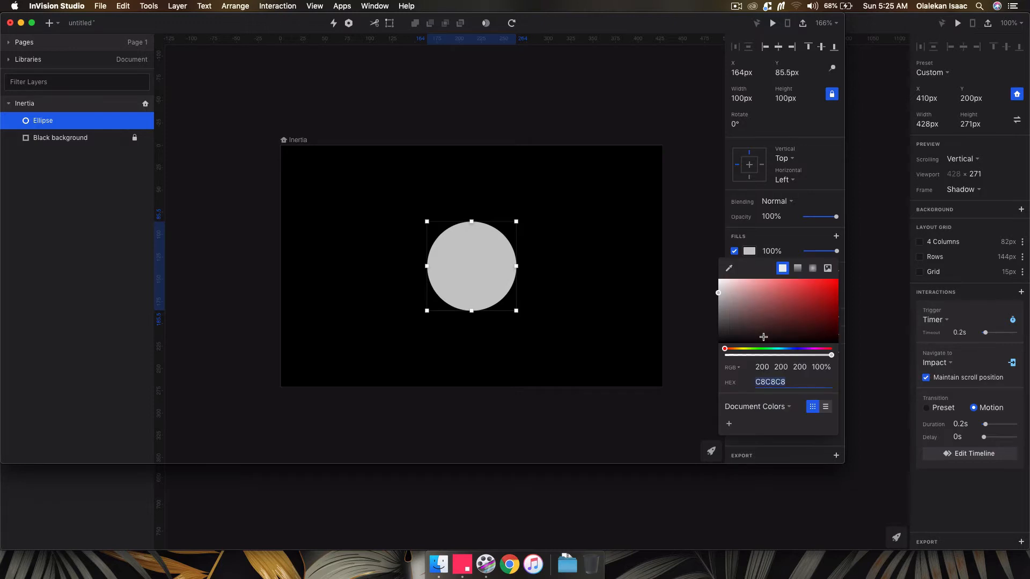
type("FFFFFF")
left_click(518, 110)
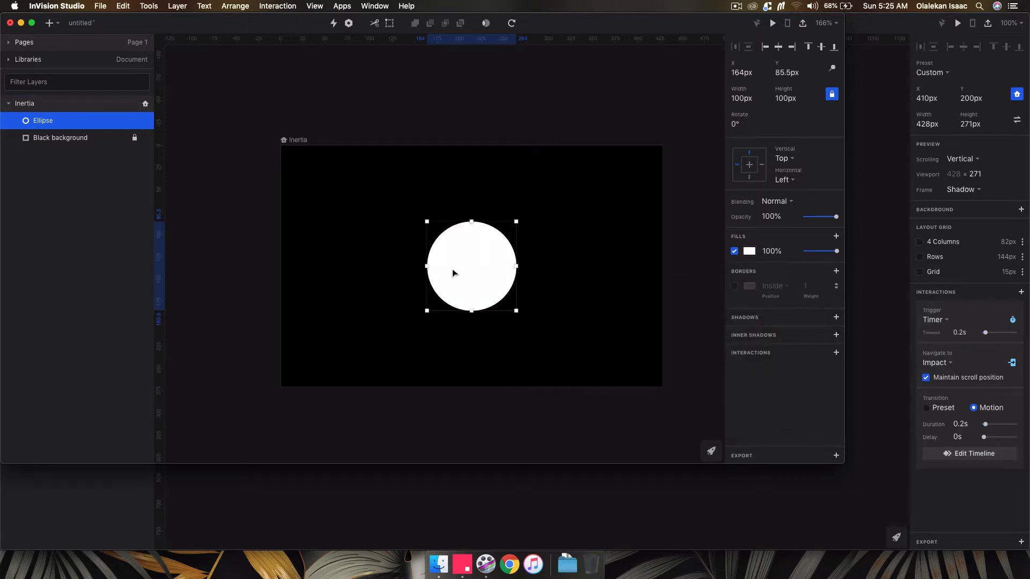
scroll(454, 272, "left", 1)
left_click(430, 122)
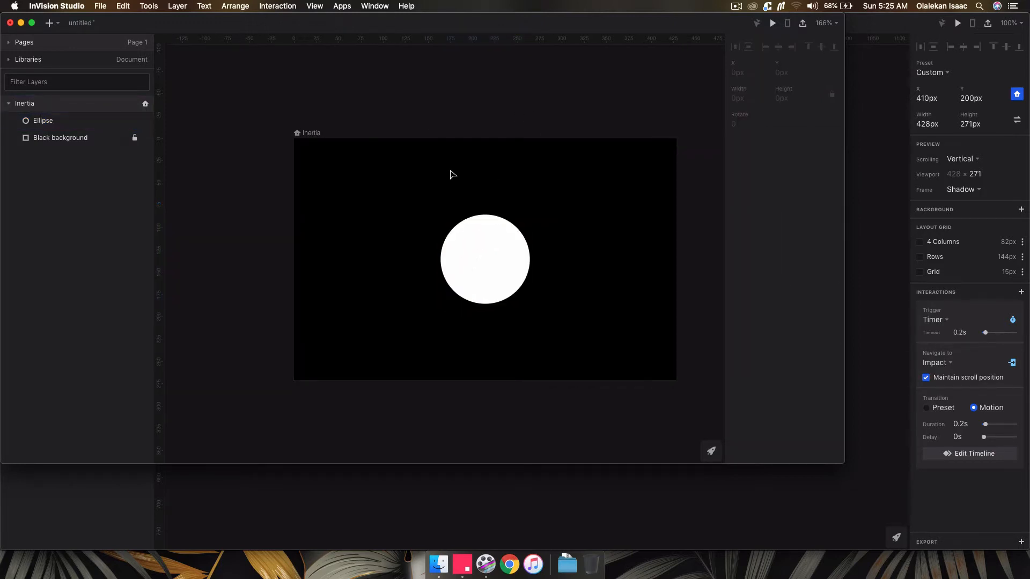
Step: Duplicate the Inertia artboard below the original at Y 370 px, and duplicate that copy beside it at X 650 px
scroll(453, 175, "down", 3)
scroll(382, 154, "down", 3)
left_click_drag(374, 150, 374, 304)
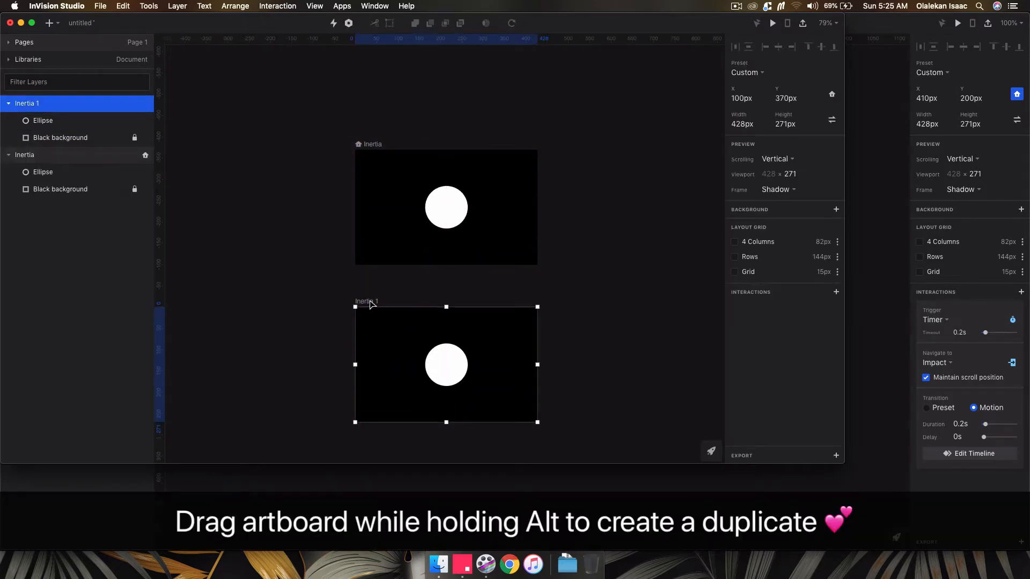
scroll(372, 304, "down", 3)
scroll(373, 304, "right", 2)
left_click_drag(341, 271, 575, 271)
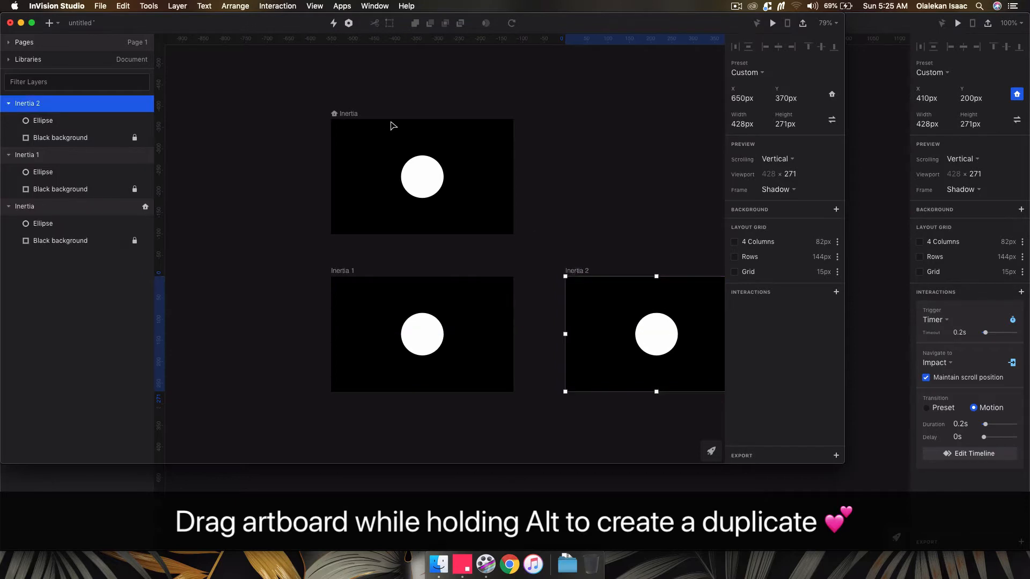
Step: Rename the Inertia 1 artboard as Impact
left_click(351, 271)
double_click(28, 156)
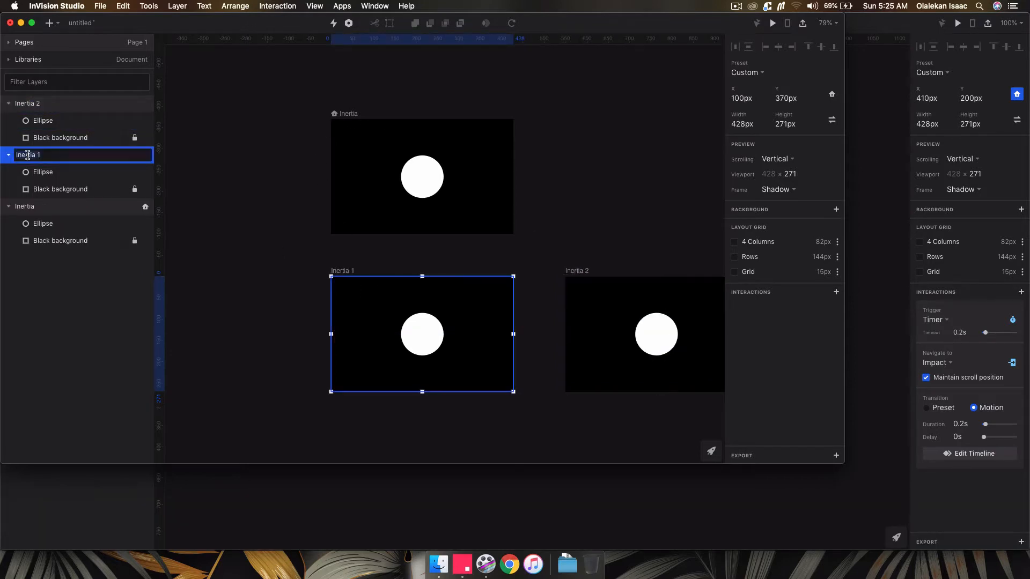
key("BackSpace")
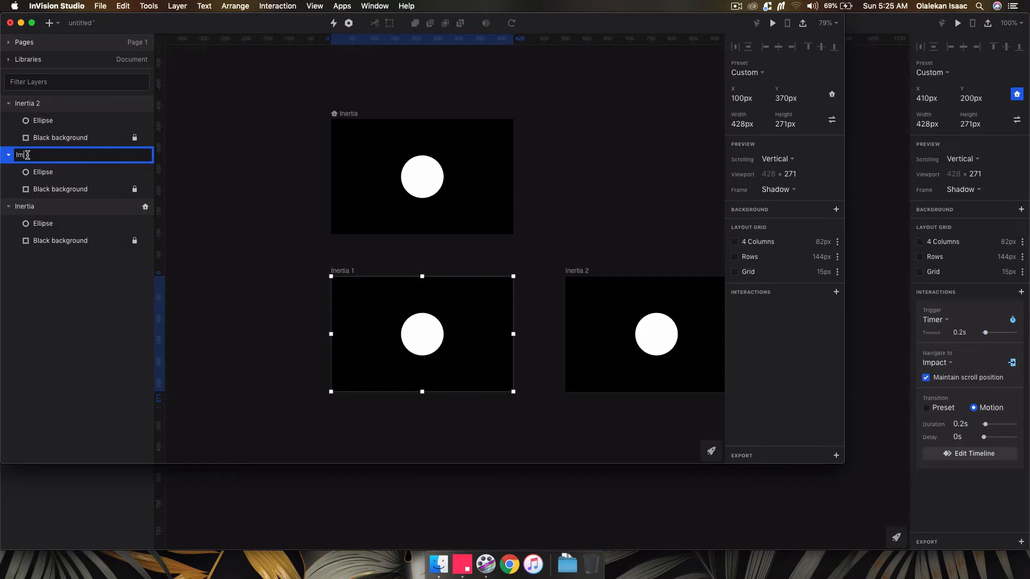
type("Impact")
key("Return")
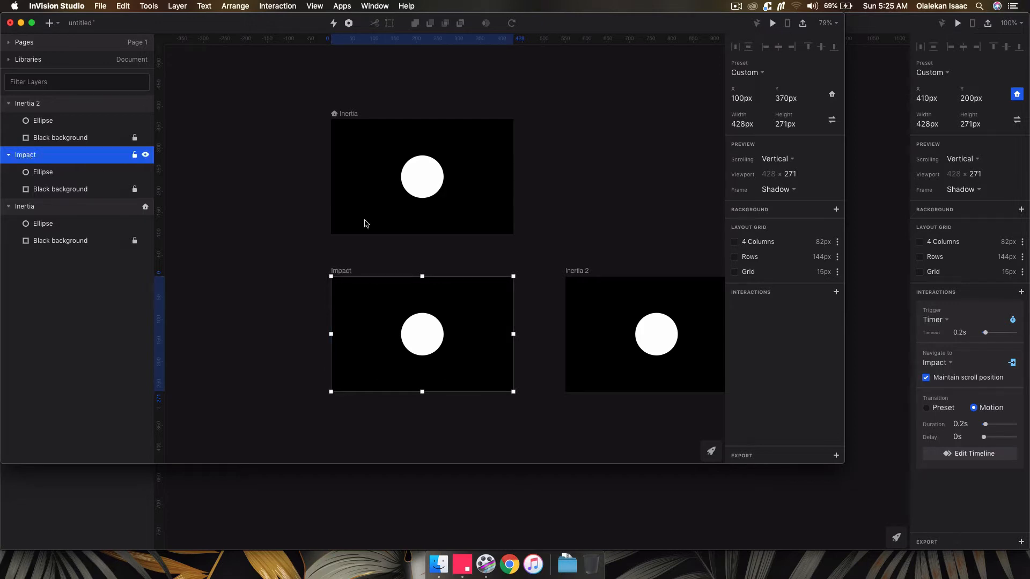
Step: Rename the Inertia 2 artboard as Bounce and deselect it
left_click(577, 278)
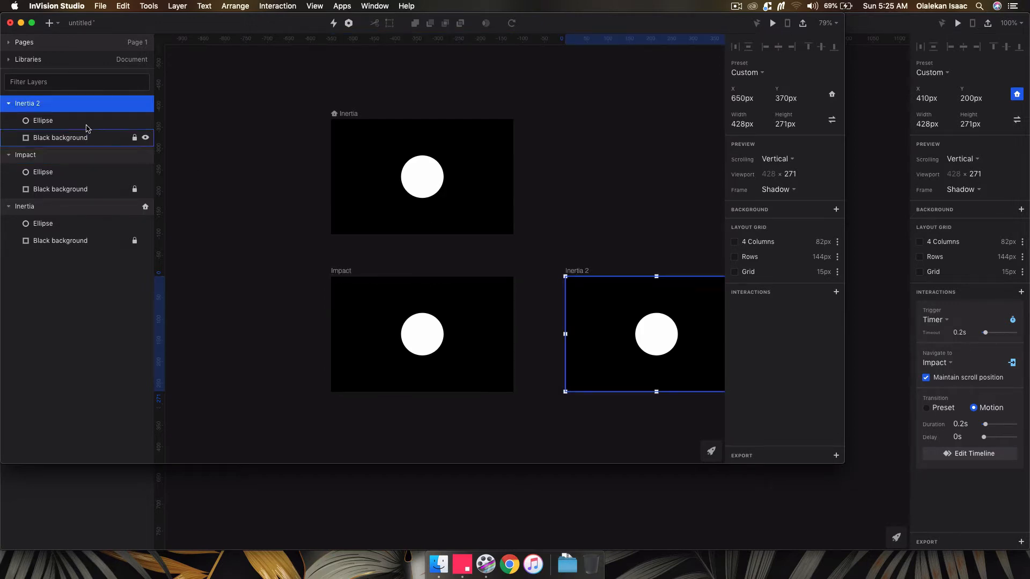
double_click(34, 104)
type("B")
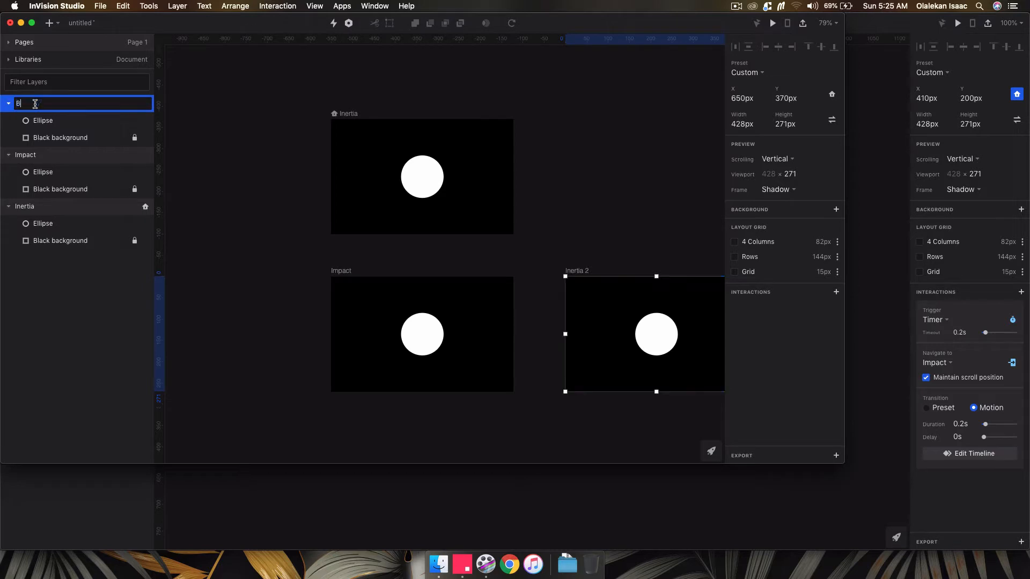
type("ounce")
key("Return")
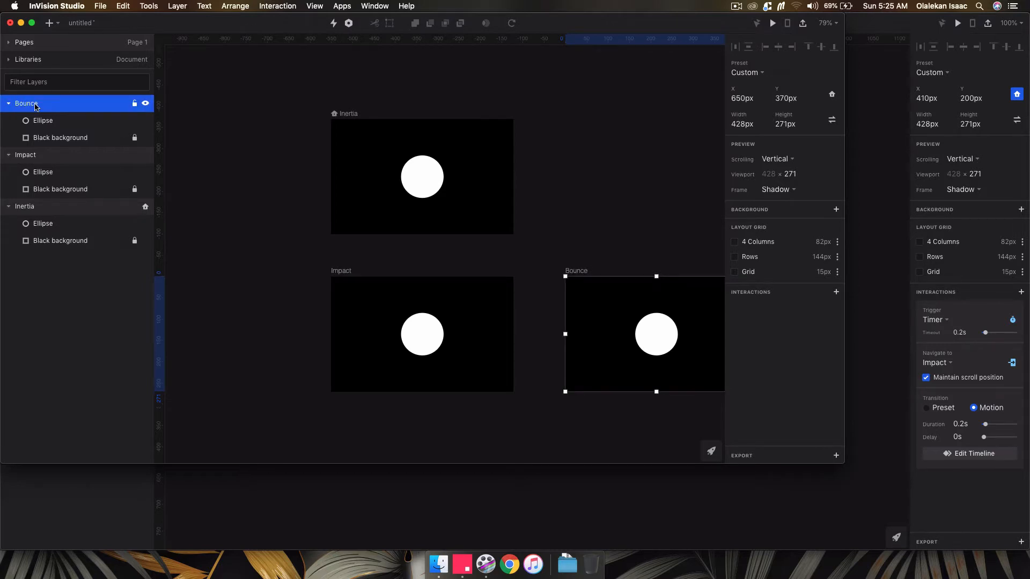
left_click(169, 179)
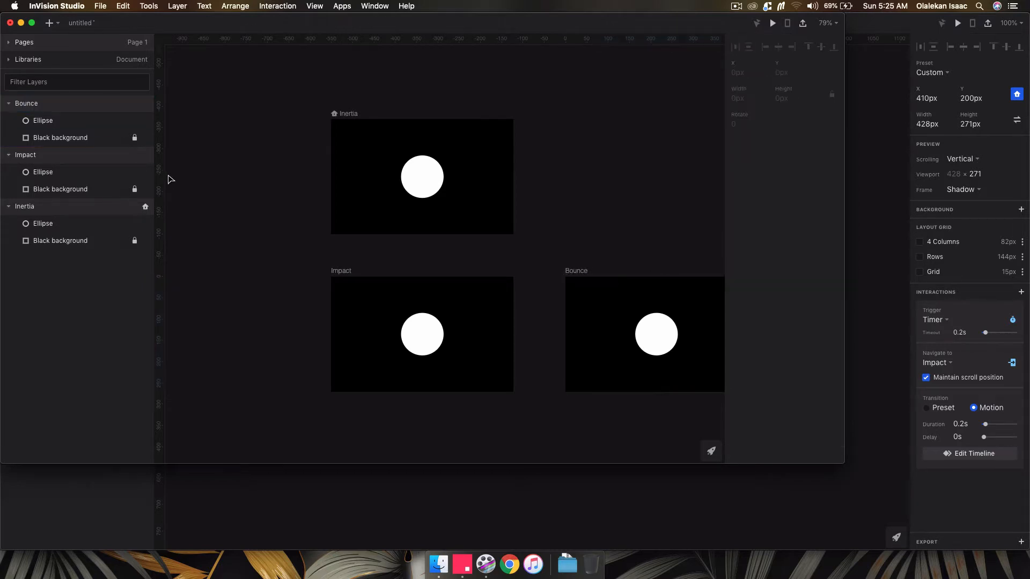
Step: Rename the Ellipse layer on the Inertia artboard as Ball Fill and copy that name
left_click(422, 333)
double_click(42, 223)
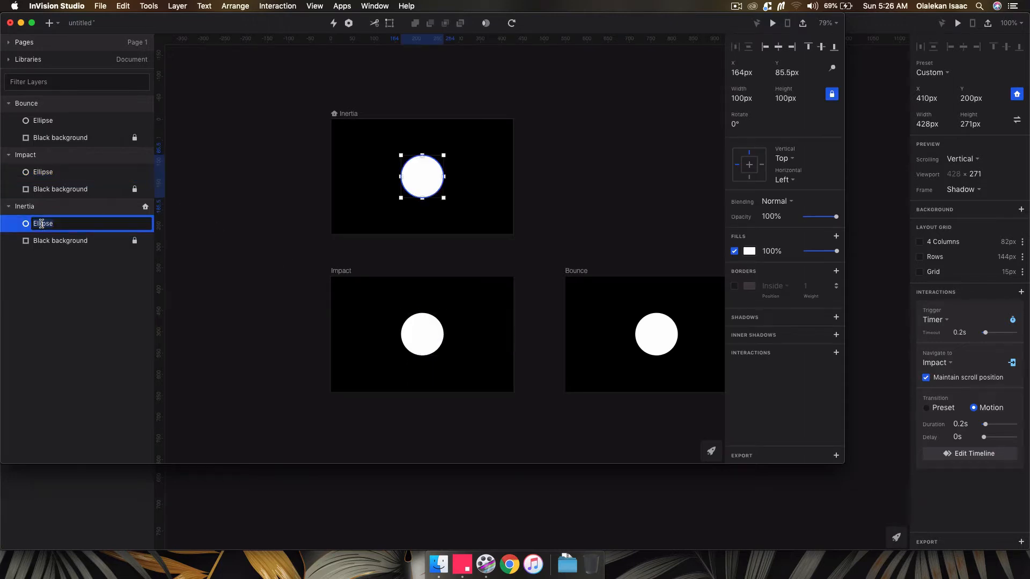
type("Ball Fill")
key("super+c")
key("Return")
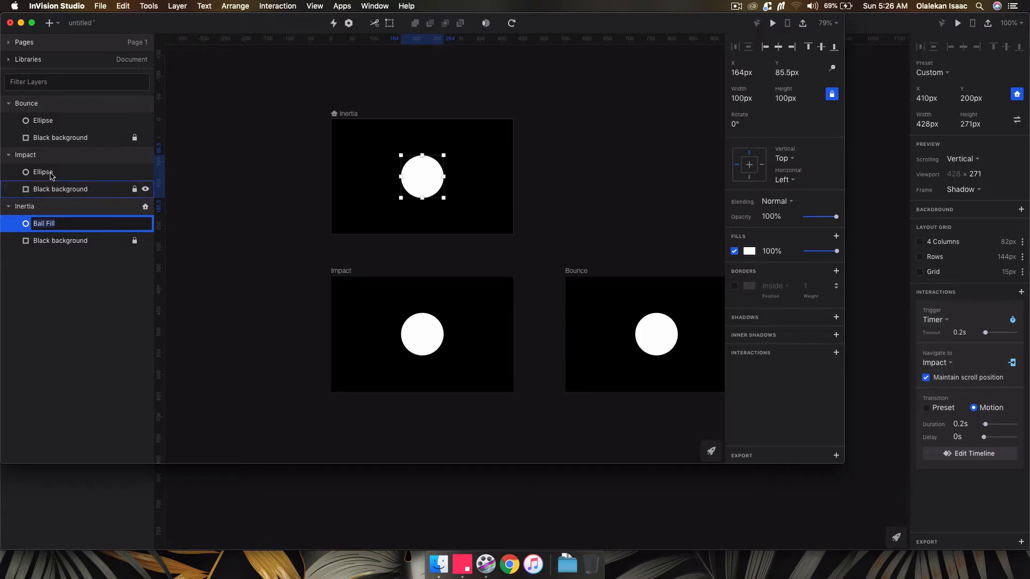
left_click(46, 172)
key("super+v")
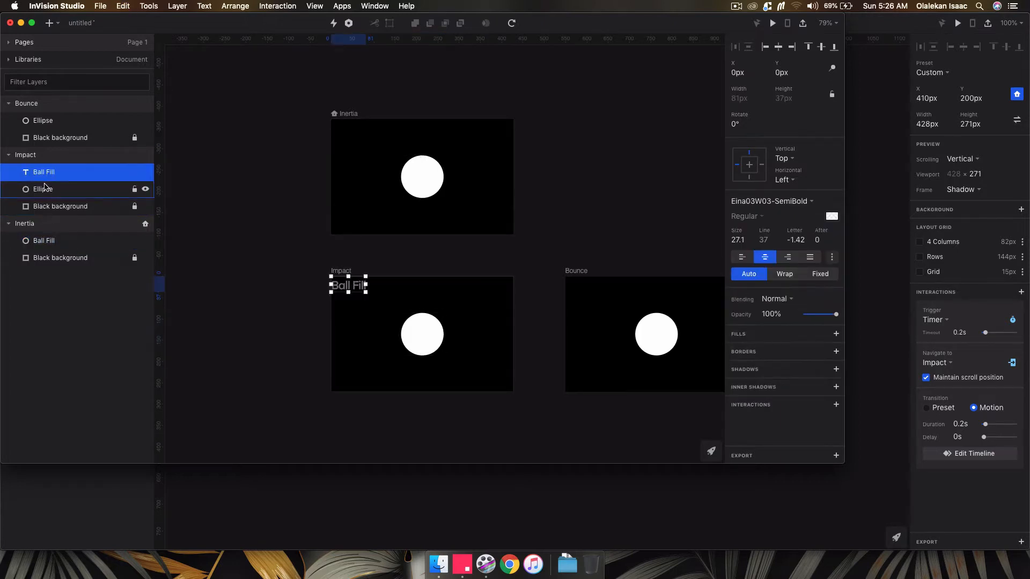
key("BackSpace")
Step: Rename the Ellipse layers on the Impact and Bounce artboards as Ball Fill, using the copied name
left_click(45, 172)
double_click(46, 172)
key("super+v")
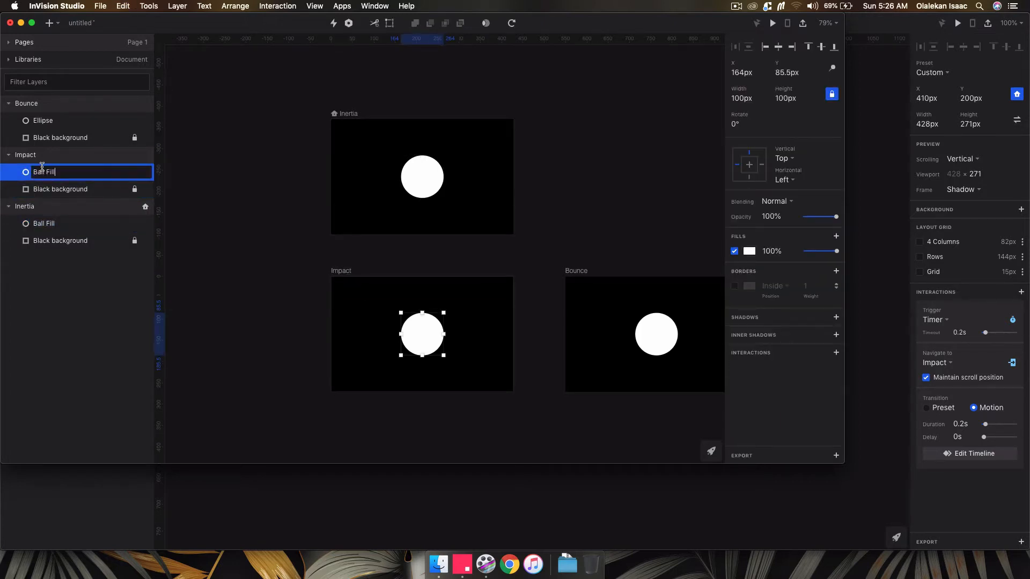
double_click(46, 121)
key("super+v")
key("Return")
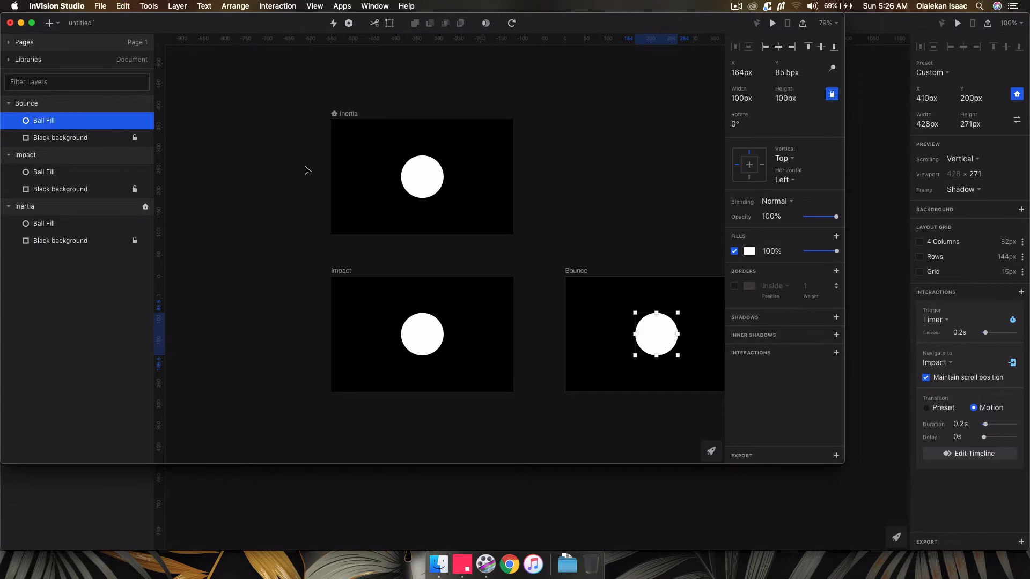
left_click(349, 247)
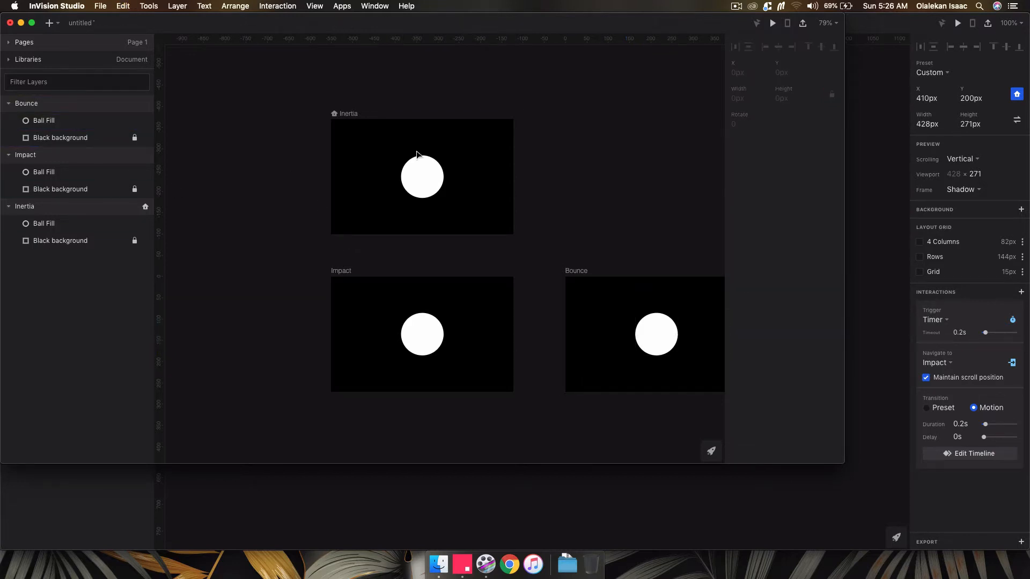
Step: Compare the ball's size and position on the Inertia, Impact and Bounce artboards
scroll(489, 315, "up", 5)
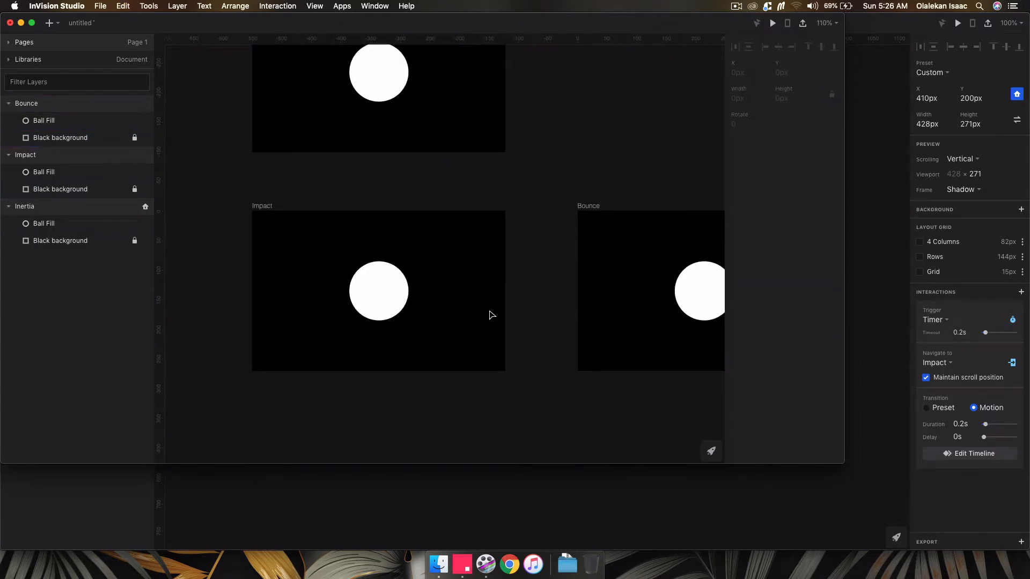
left_click(394, 288)
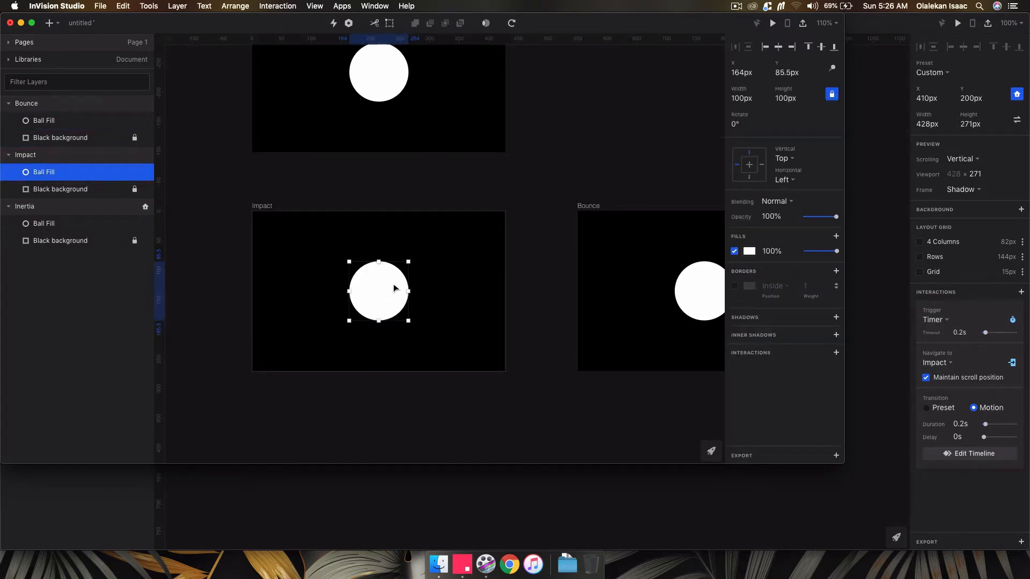
left_click(329, 189)
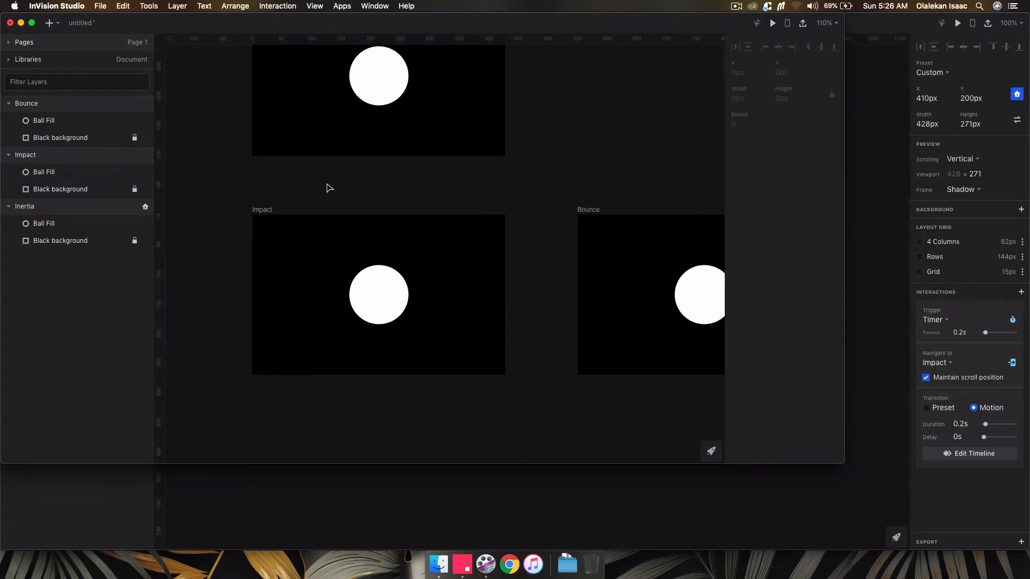
scroll(338, 305, "up", 2)
scroll(345, 278, "up", 2)
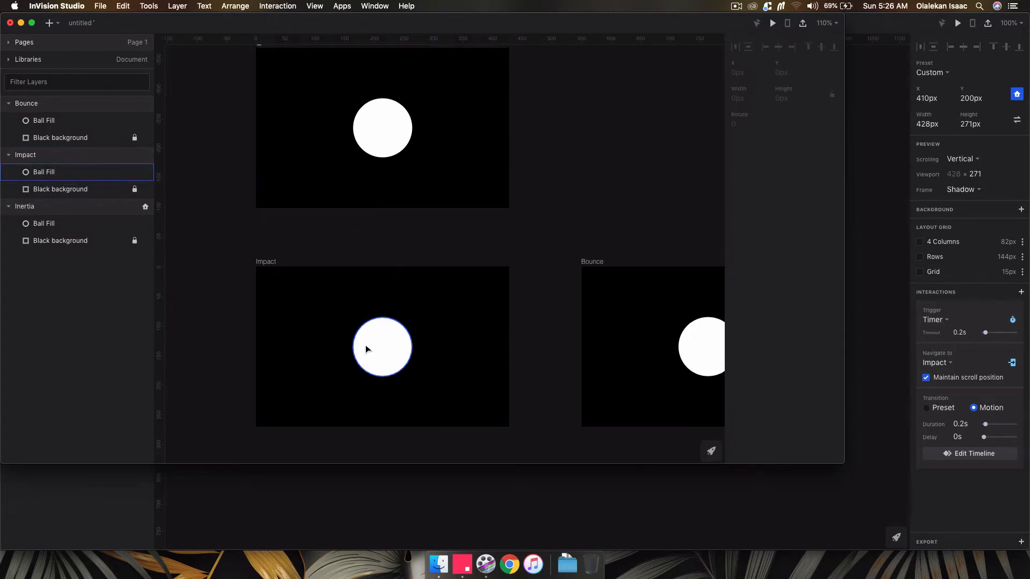
scroll(365, 349, "up", 6)
scroll(317, 188, "down", 3)
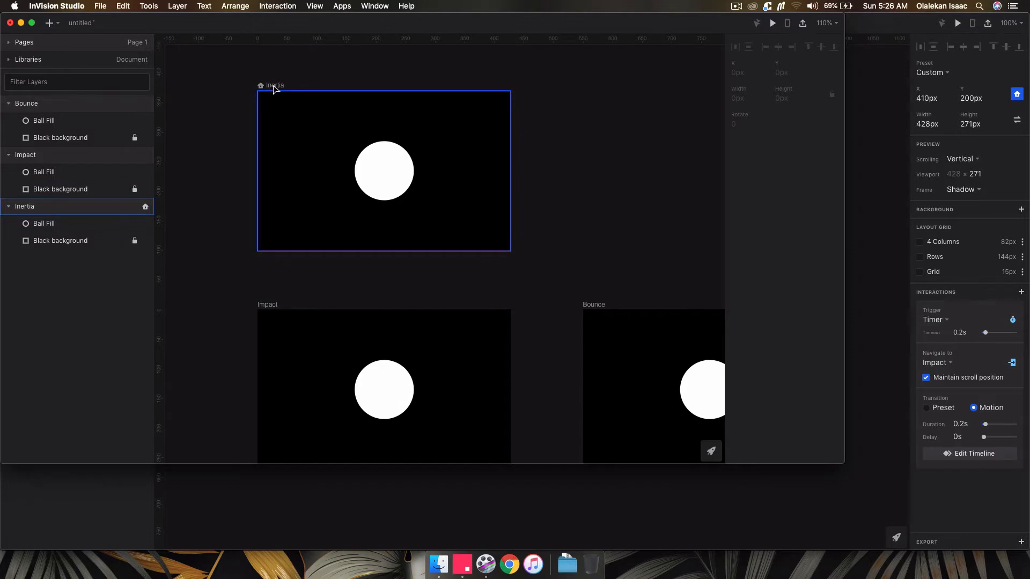
scroll(384, 392, "down", 5)
scroll(384, 392, "down", 2)
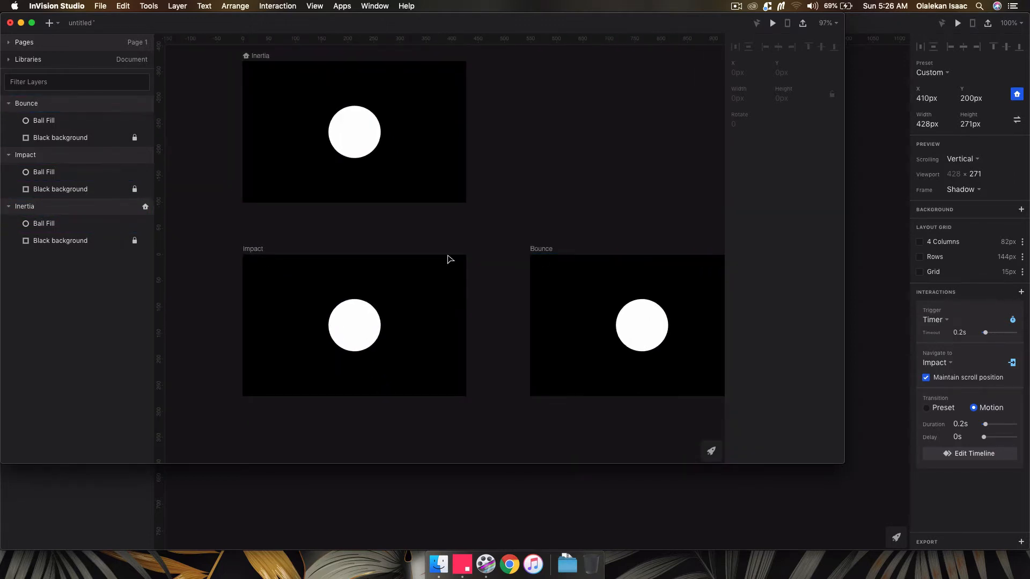
left_click(256, 280)
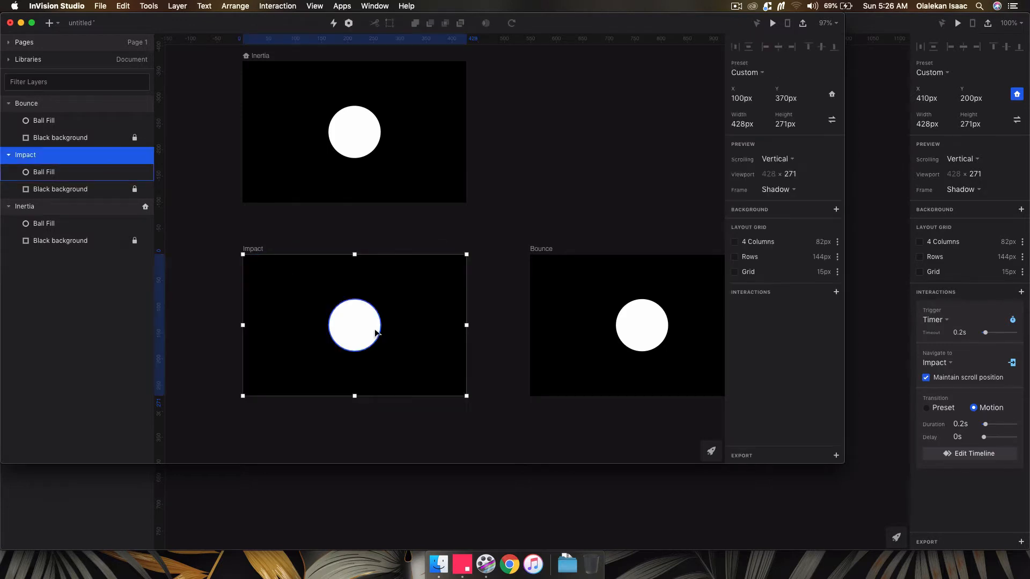
left_click(329, 239)
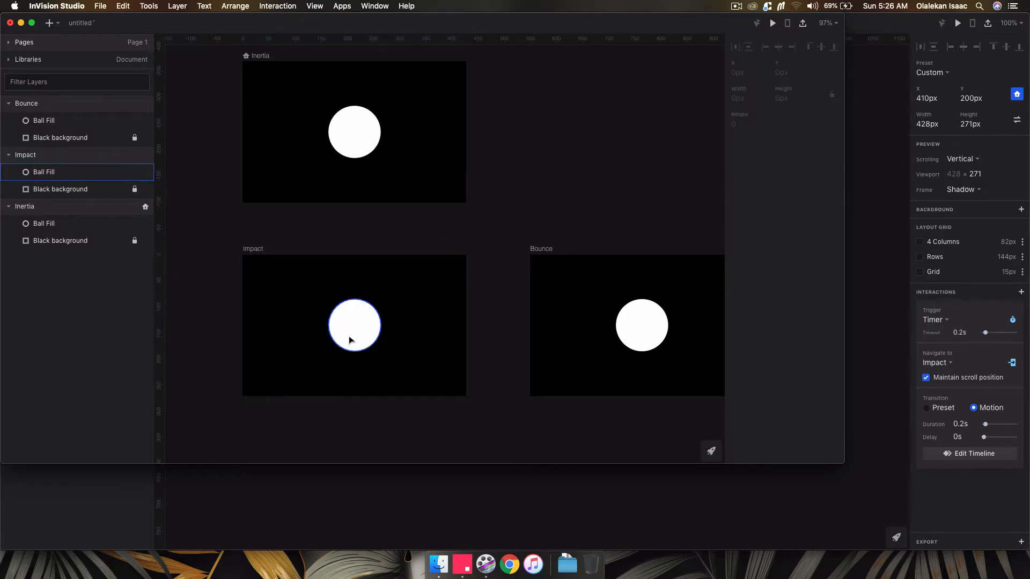
left_click(349, 336)
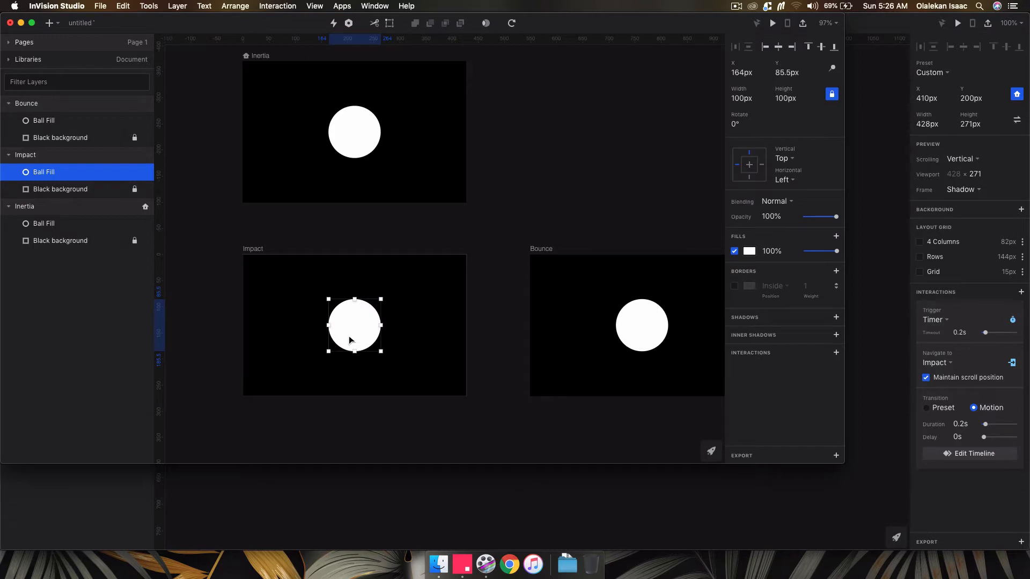
left_click(650, 313)
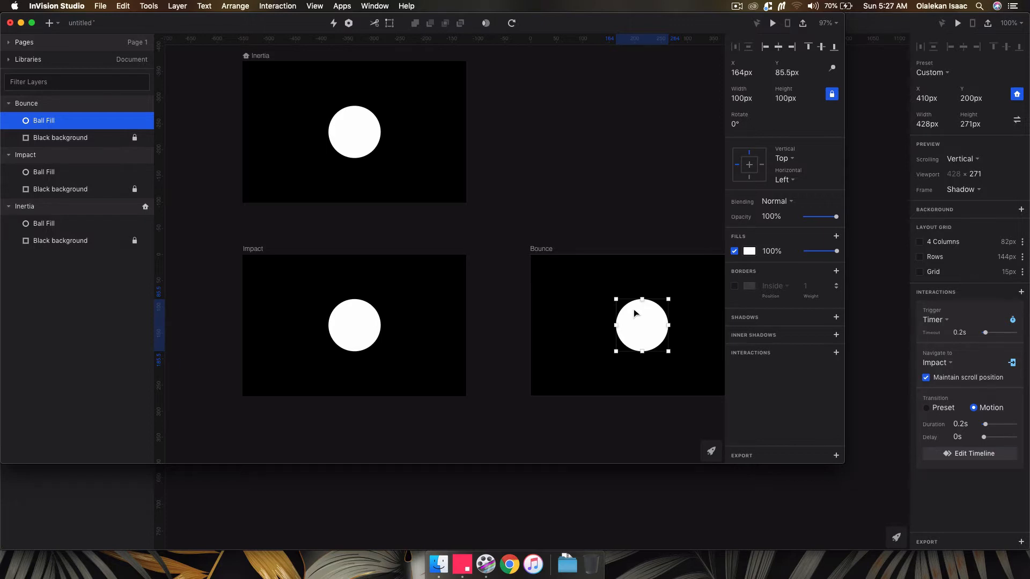
left_click(356, 309)
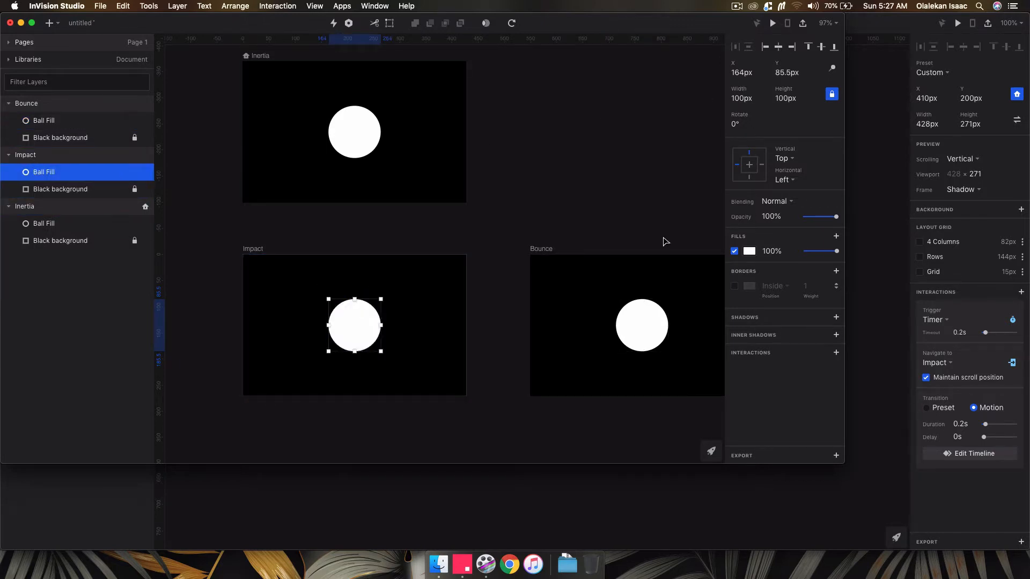
Step: Enlarge the document window to fill the screen and scale the Bounce artboard's ball from its centre to about 112 × 111 px
left_click_drag(846, 464, 1028, 555)
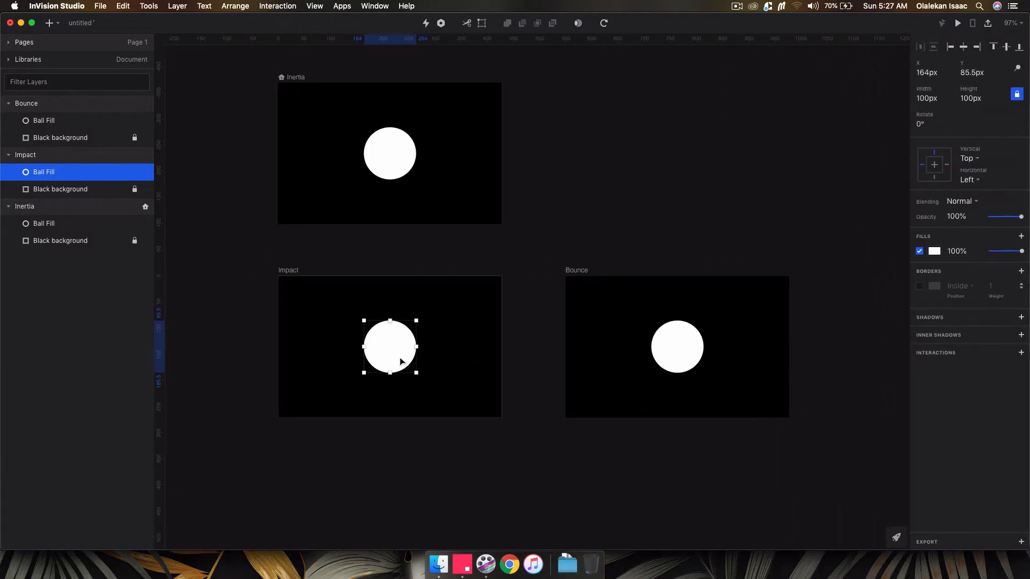
left_click(40, 120)
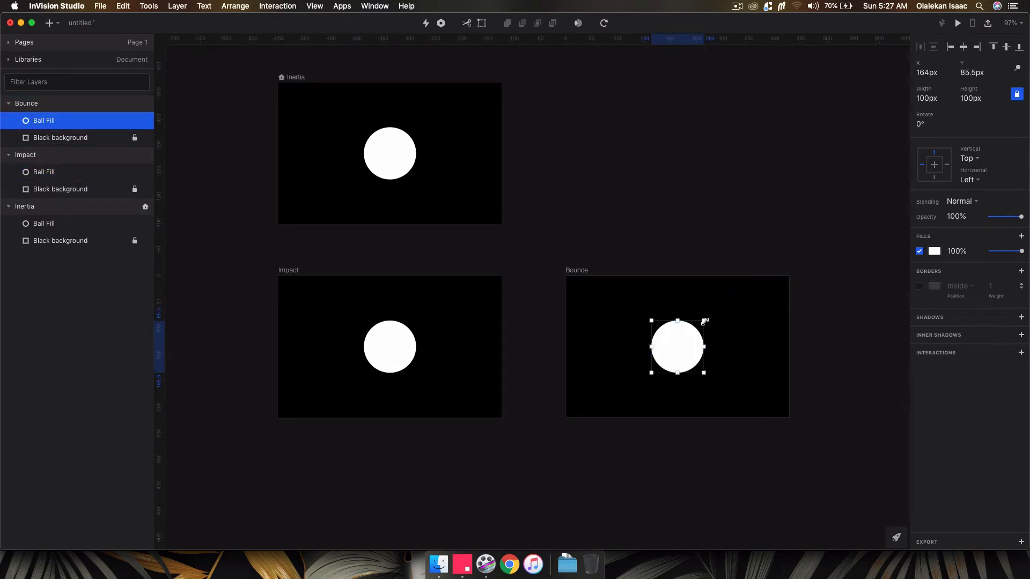
left_click_drag(705, 318, 708, 319)
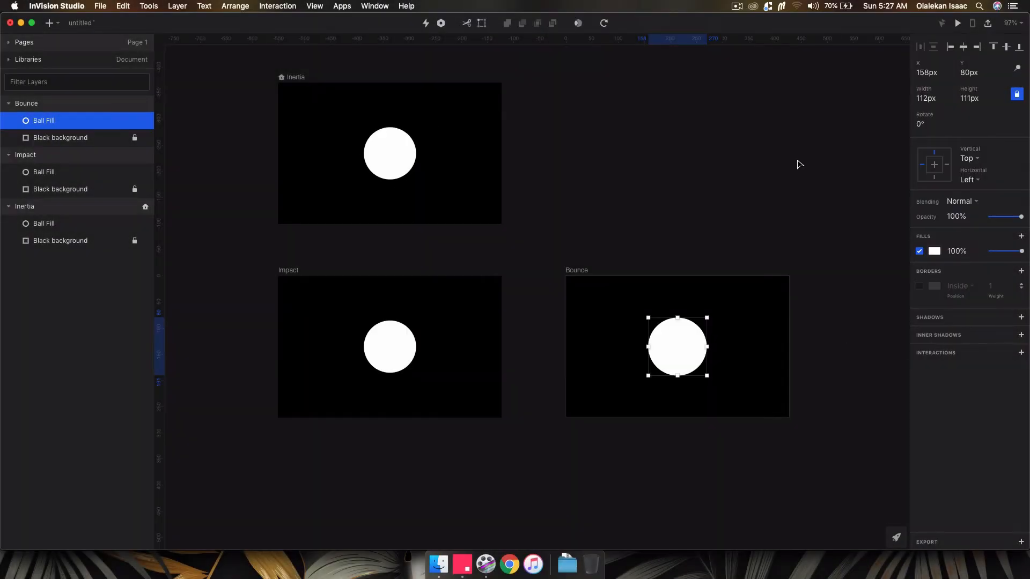
left_click(799, 164)
left_click(395, 347)
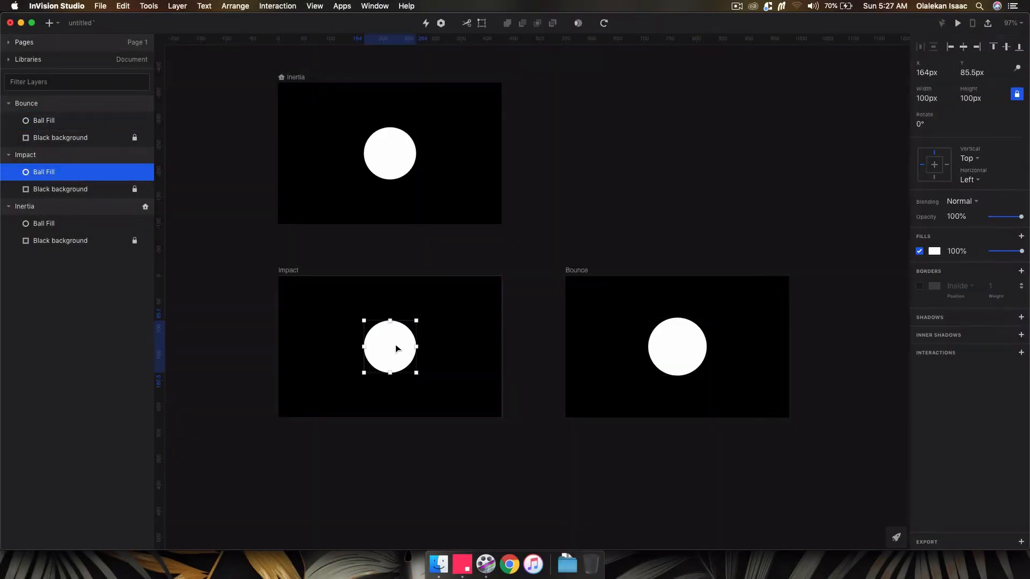
left_click(672, 347)
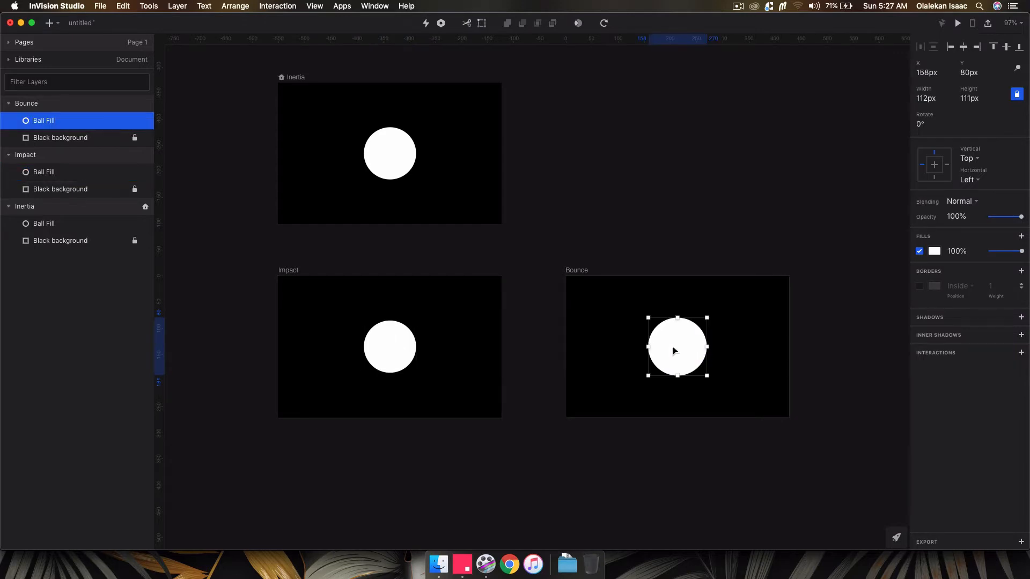
Step: Create an interaction from the Impact artboard to the Bounce artboard with a Motion transition
left_click(293, 270)
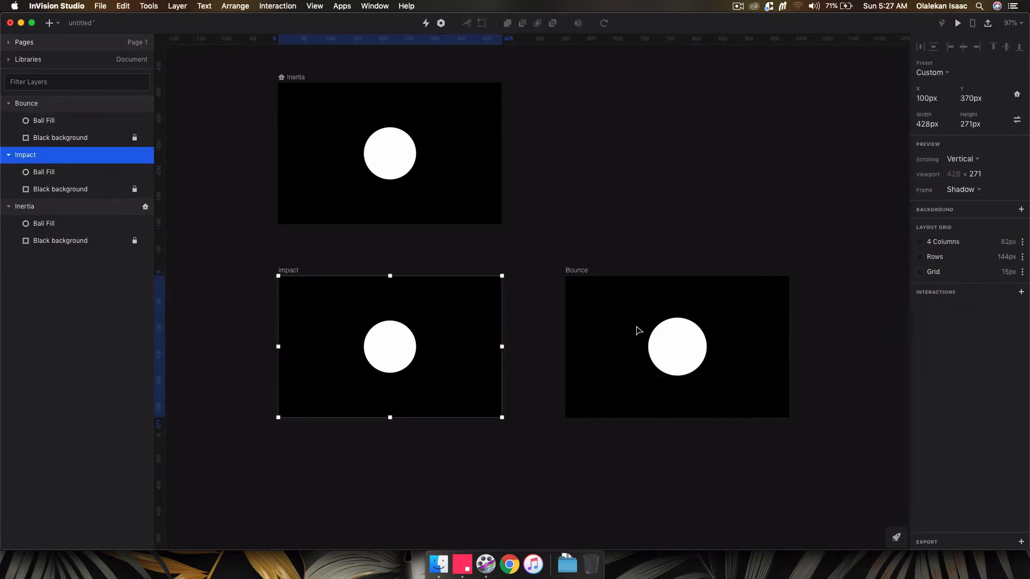
key("c")
left_click(665, 348)
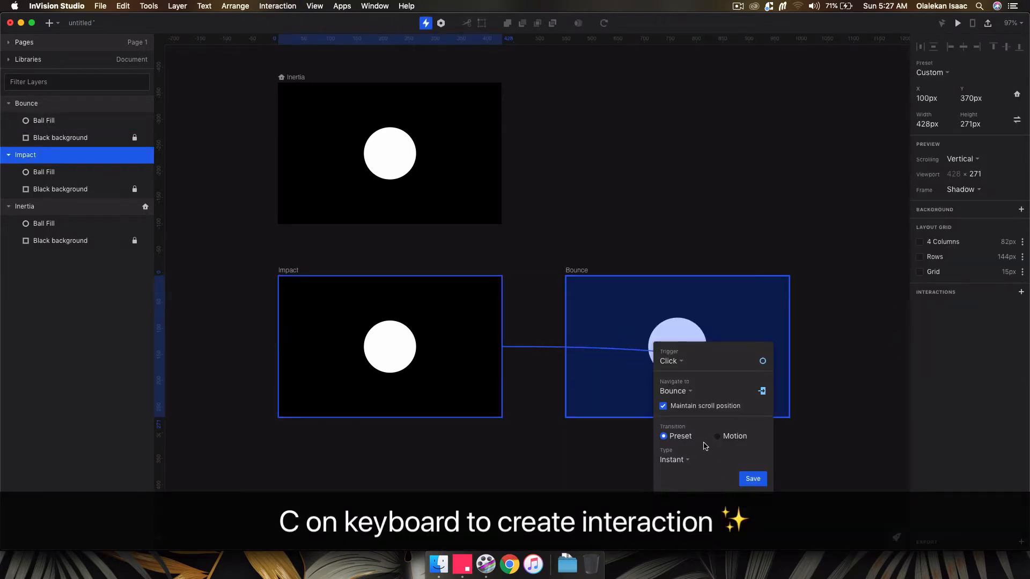
left_click(722, 439)
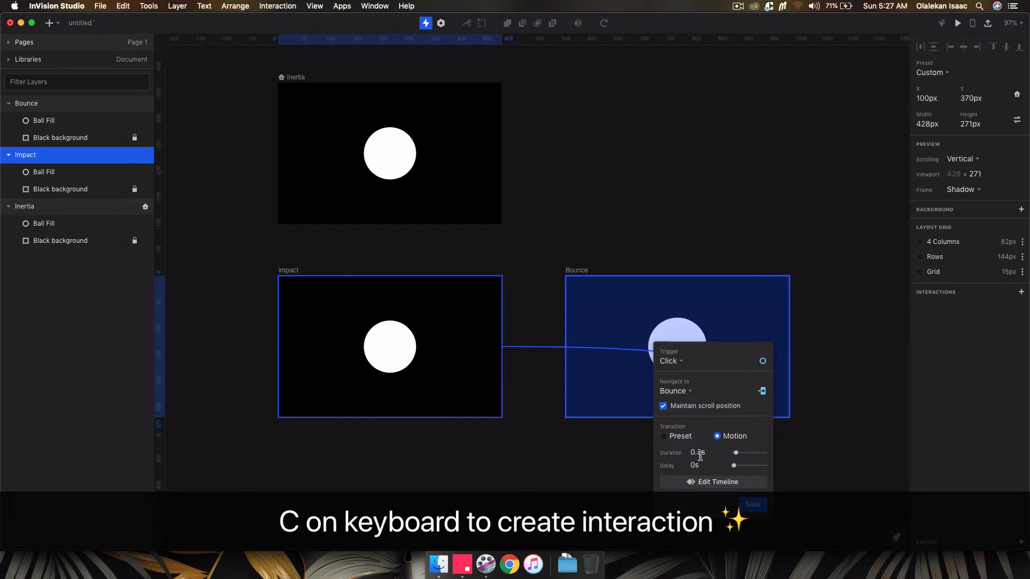
Step: Set the Impact-to-Bounce interaction's trigger to Timer with a timeout of 0 s and save the interaction
left_click(762, 360)
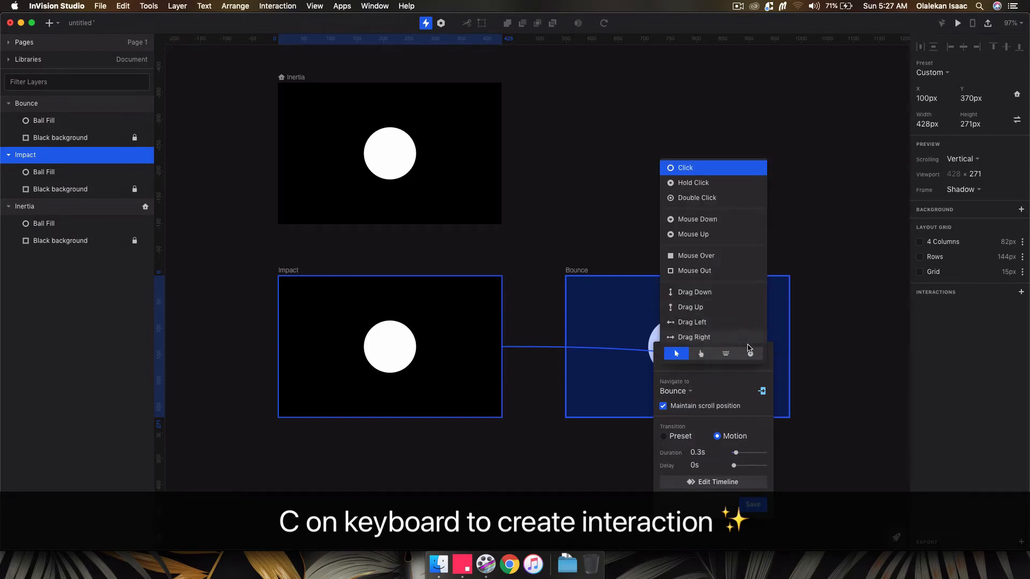
left_click(750, 354)
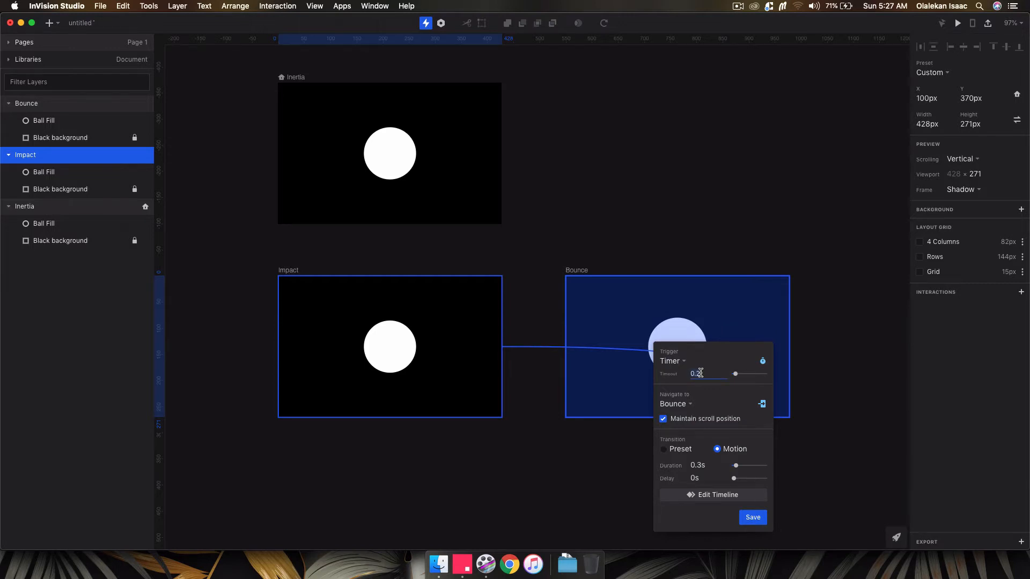
type("0")
key("Return")
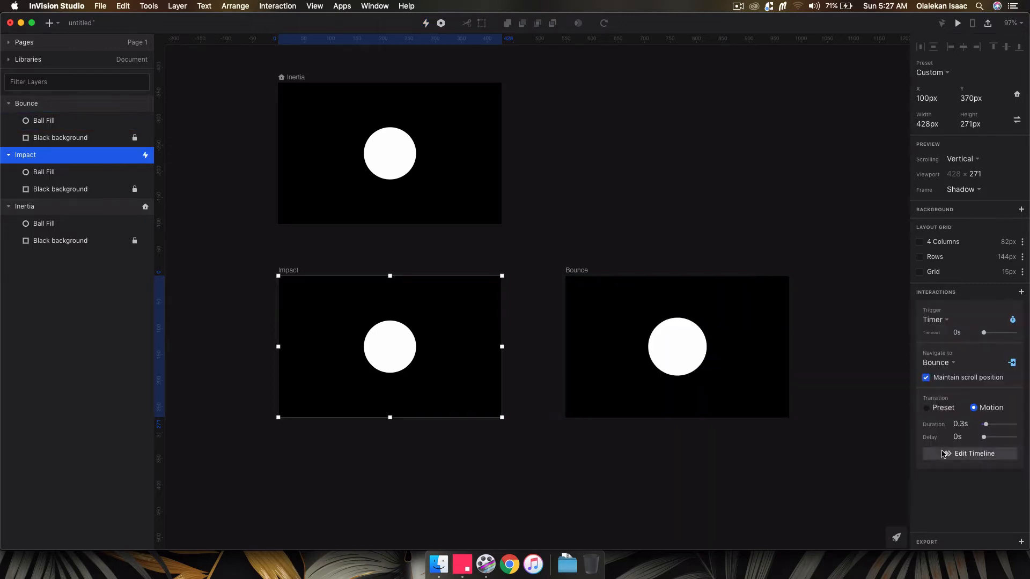
Step: Open the Impact-to-Bounce transition's timeline and preview the ball's motion from the start
left_click(943, 454)
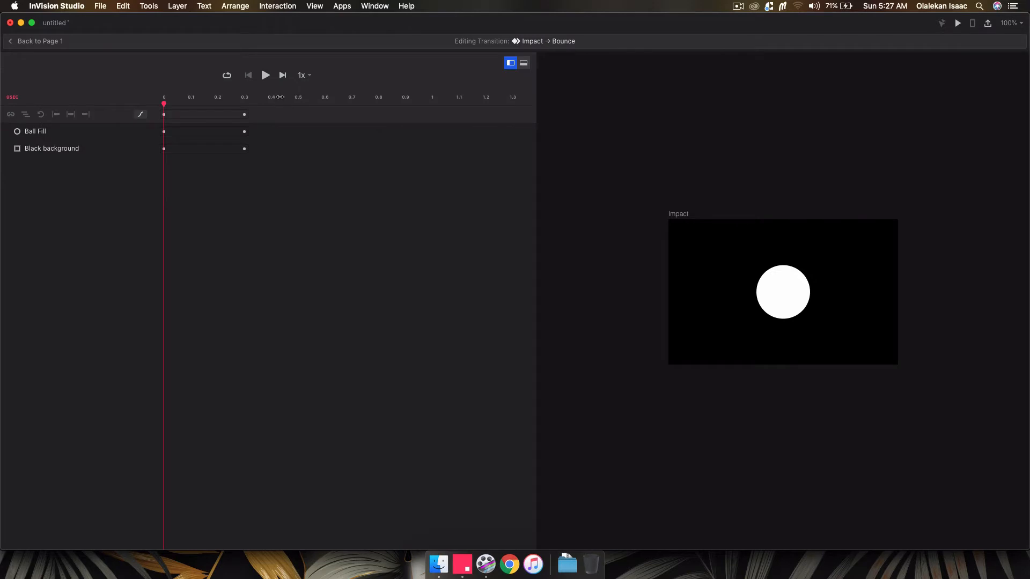
left_click(265, 75)
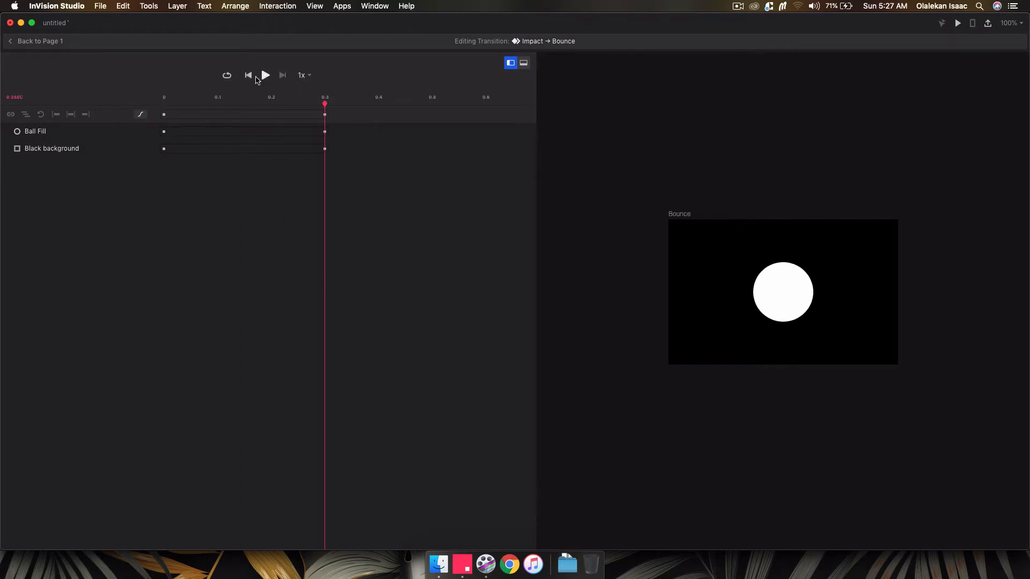
left_click(266, 75)
left_click(248, 75)
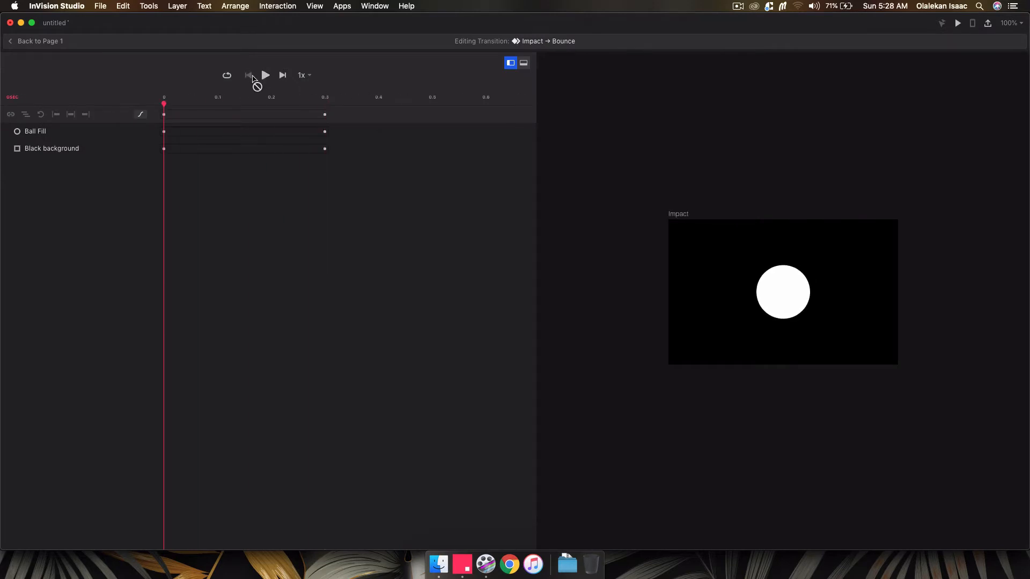
Step: Set the overall easing of the Impact-to-Bounce transition to the Linear preset and replay the transition
left_click(140, 114)
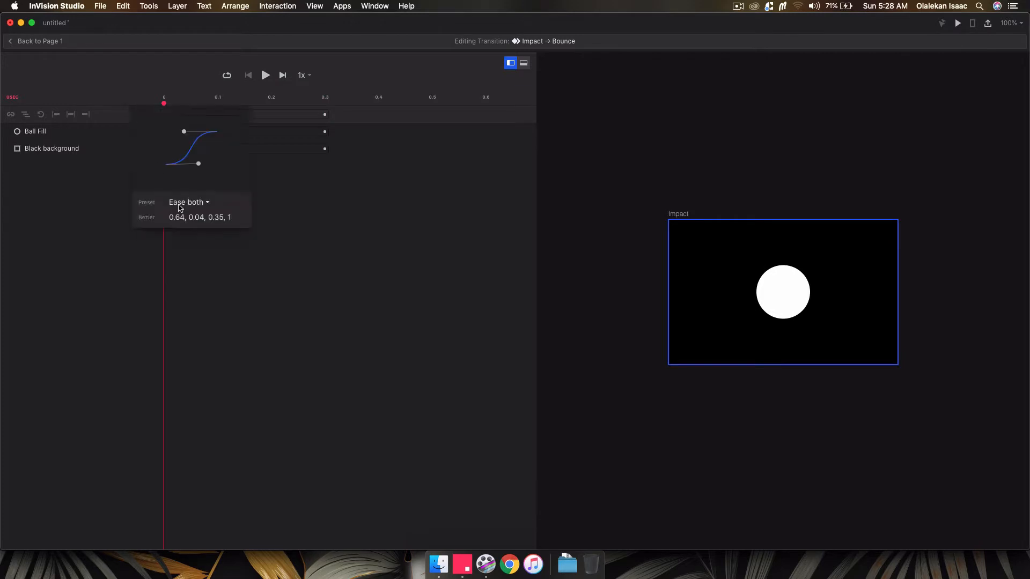
left_click(180, 208)
left_click(201, 276)
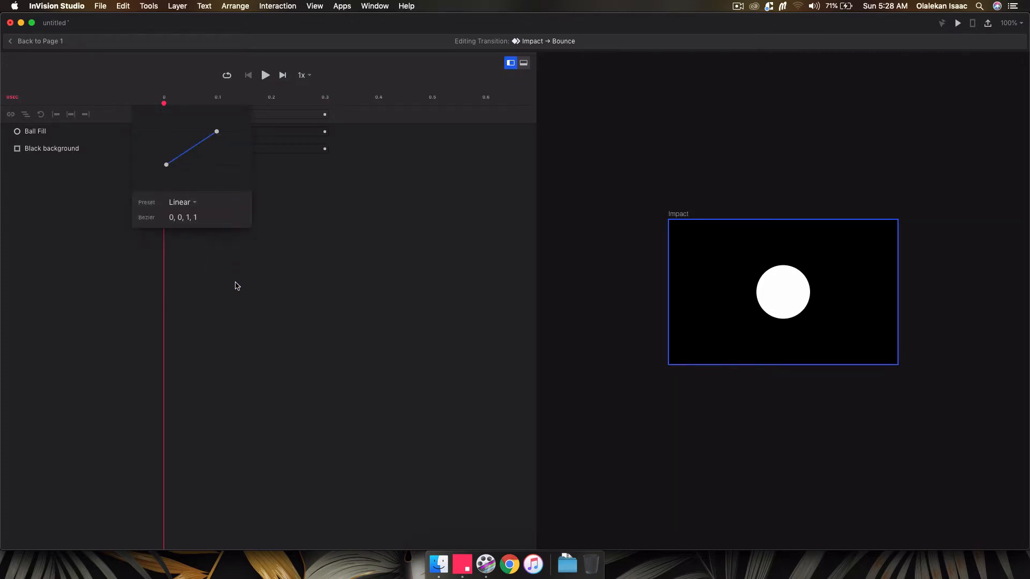
left_click(238, 286)
left_click(265, 75)
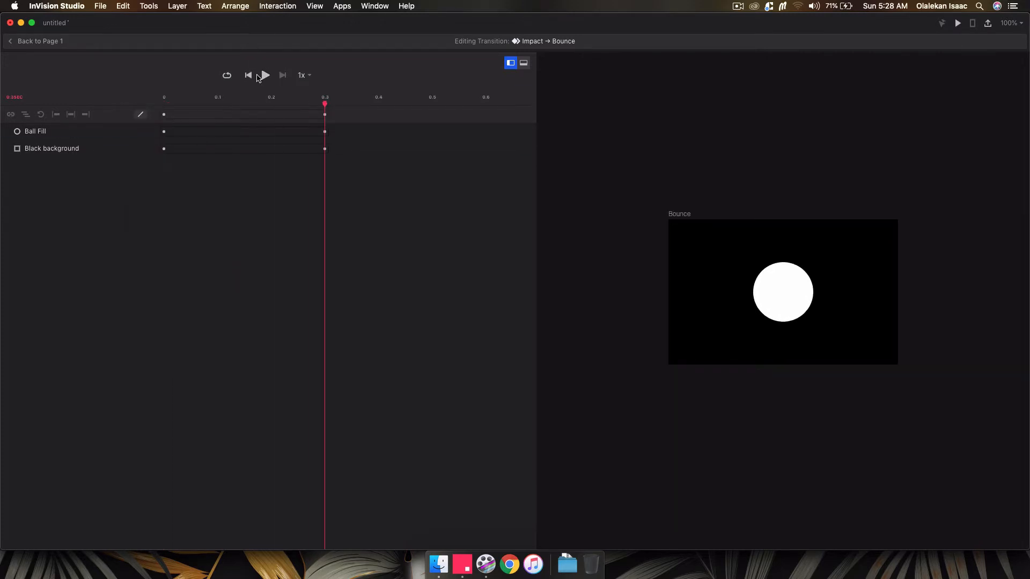
left_click(249, 75)
left_click(265, 75)
left_click(249, 75)
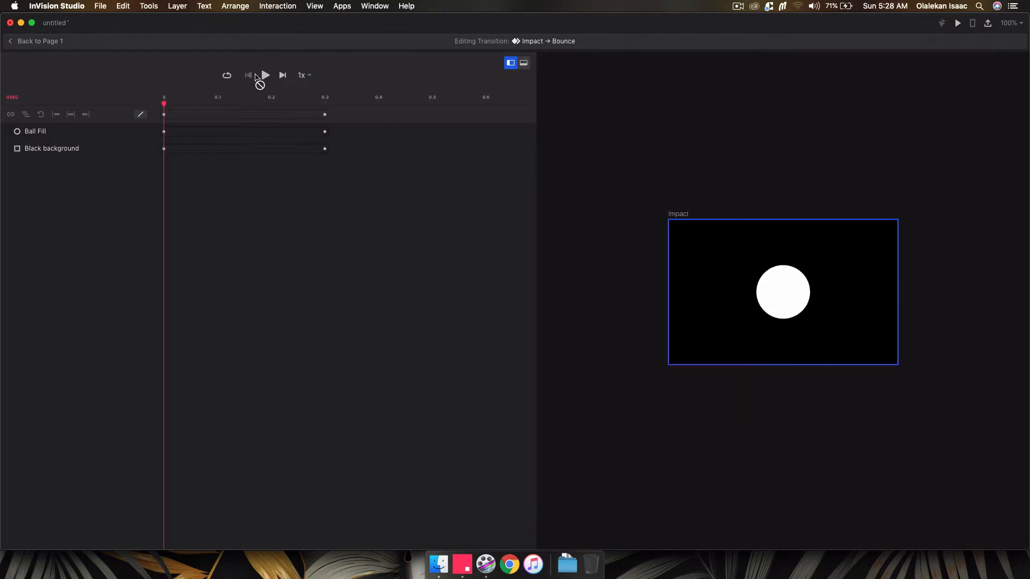
left_click(265, 75)
Step: Shorten the Ball Fill layer's animation so it ends at 0.07 s and replay the transition
left_click(179, 129)
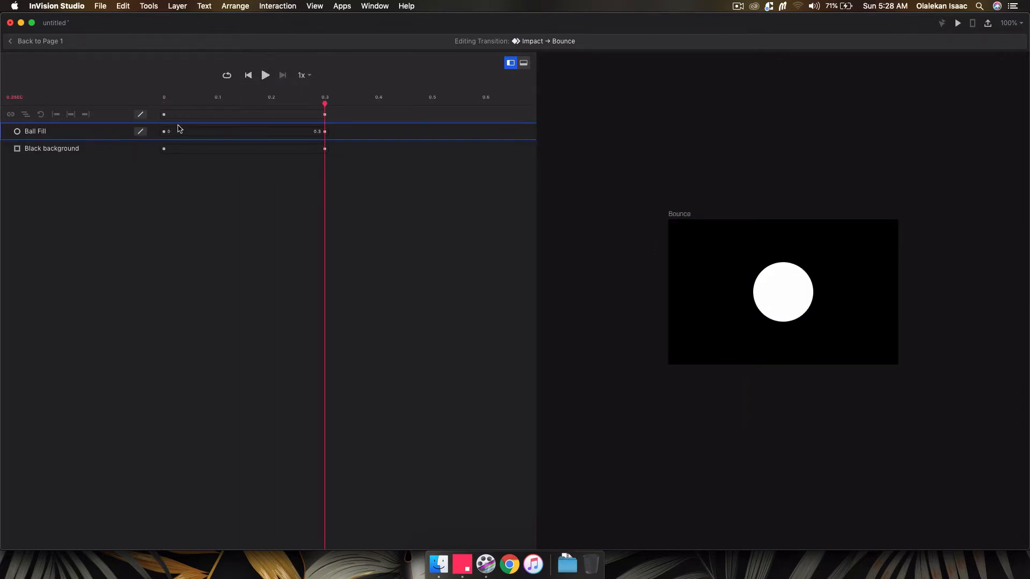
left_click(182, 130)
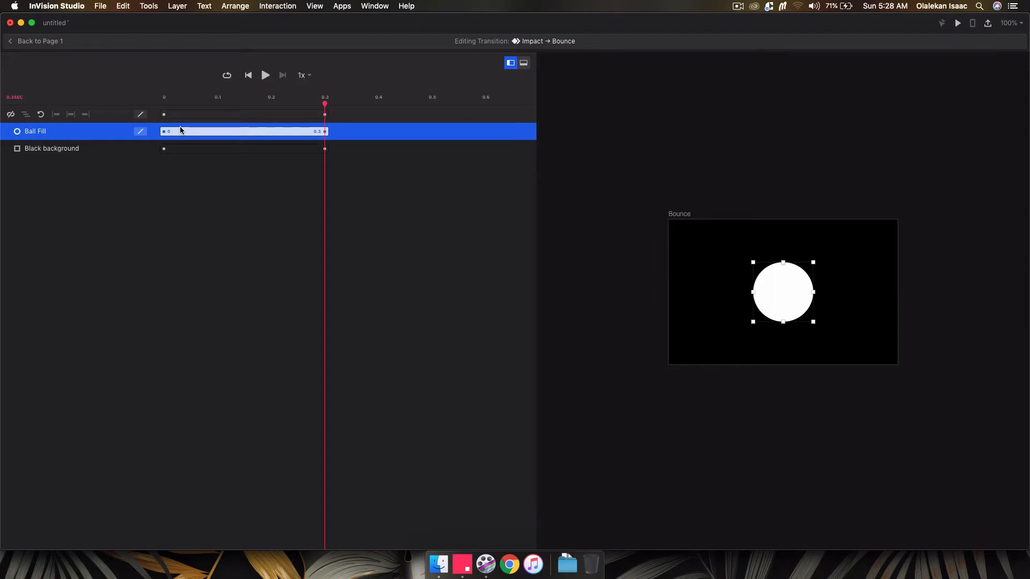
left_click_drag(283, 95, 238, 96)
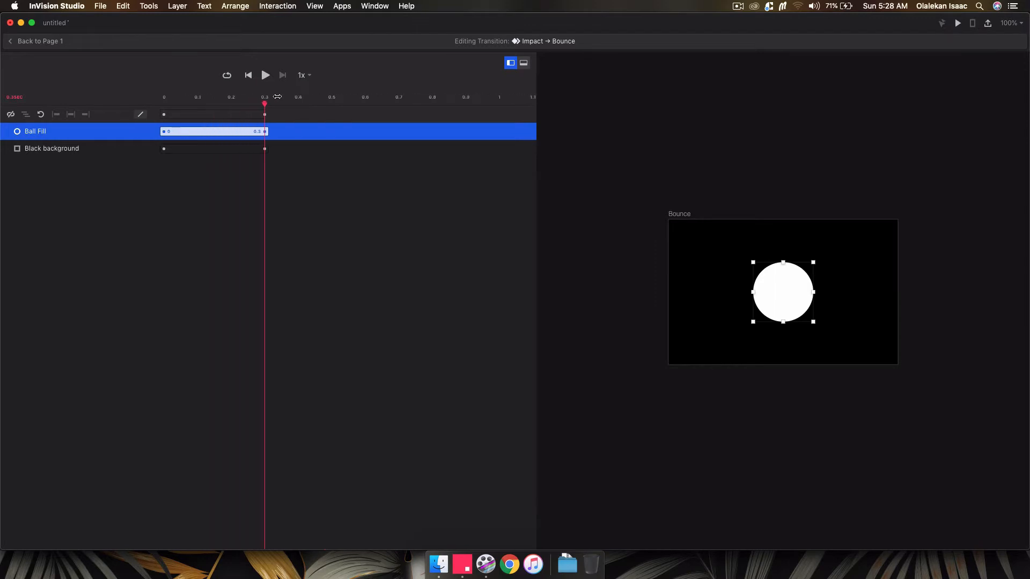
left_click_drag(265, 134, 310, 150)
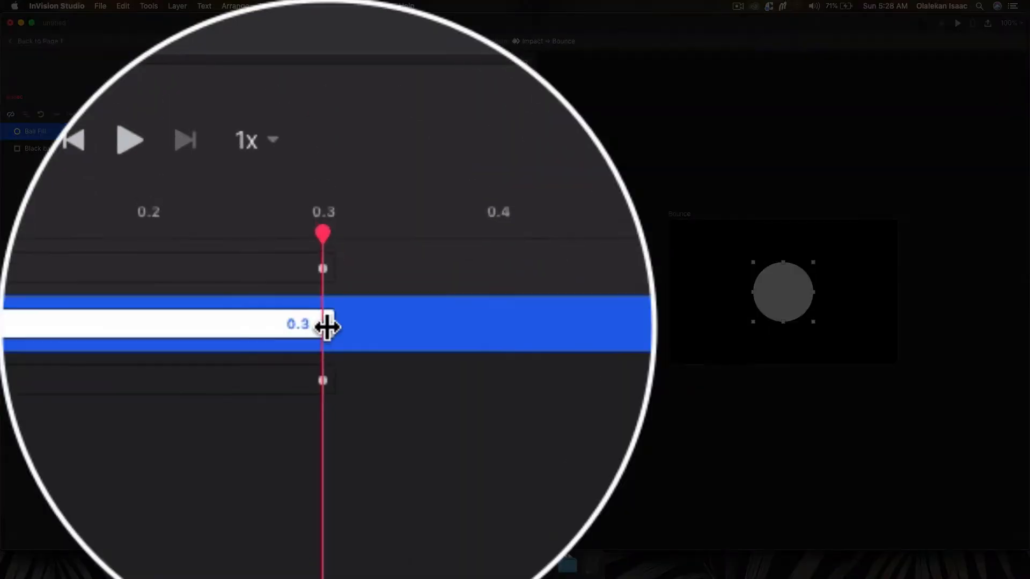
left_click_drag(326, 131, 201, 143)
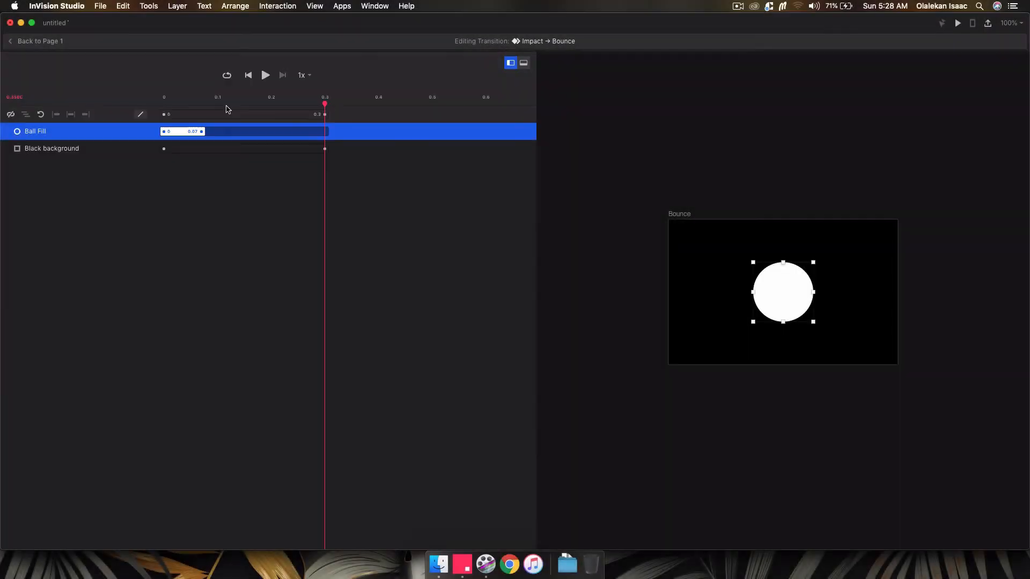
left_click(249, 75)
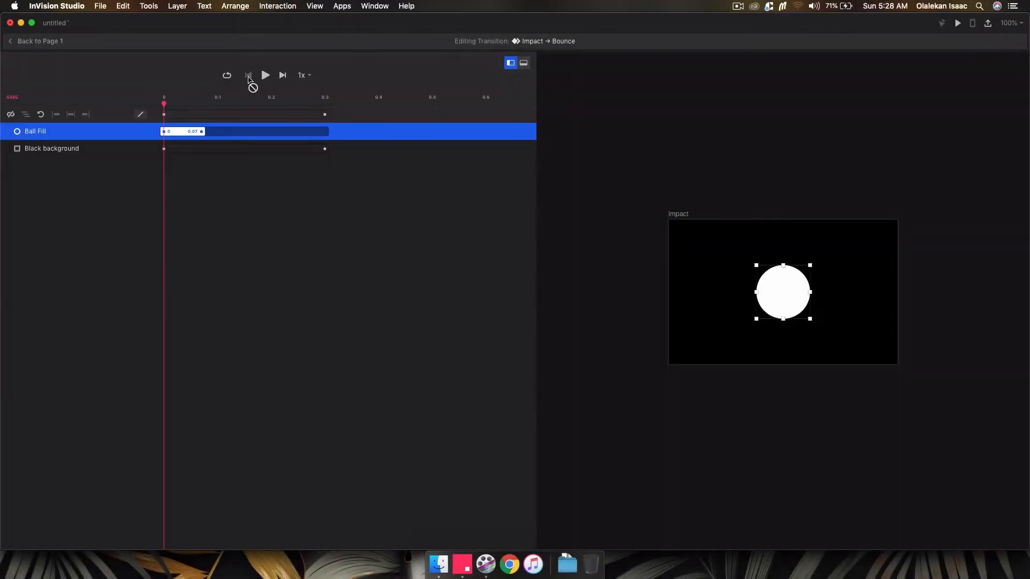
left_click(265, 75)
left_click(249, 75)
left_click(265, 75)
left_click(248, 75)
left_click(265, 75)
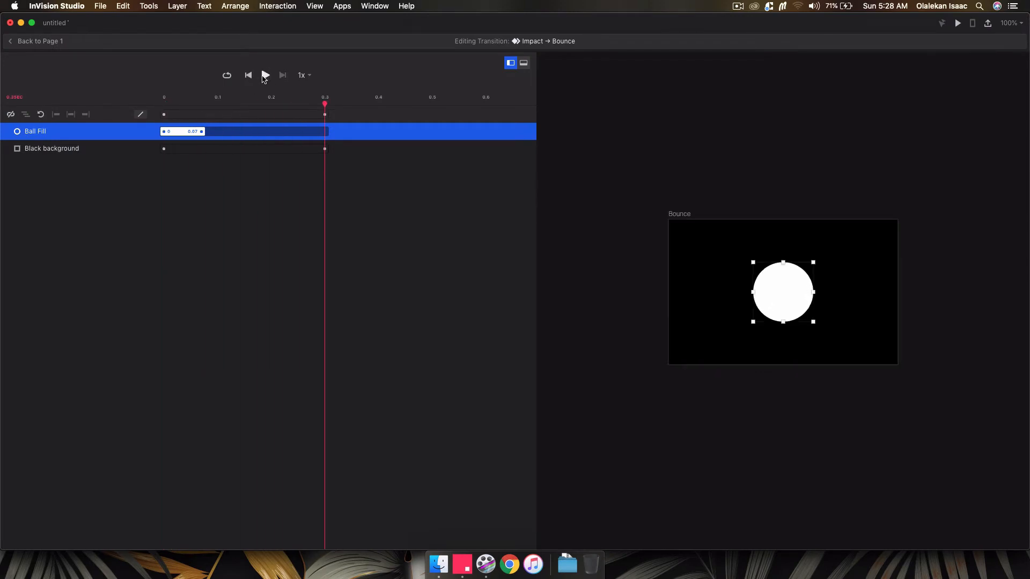
Step: Shorten the whole Impact-to-Bounce transition to 0.07 s, preview it and return to Page 1
left_click_drag(325, 115, 201, 115)
left_click(249, 76)
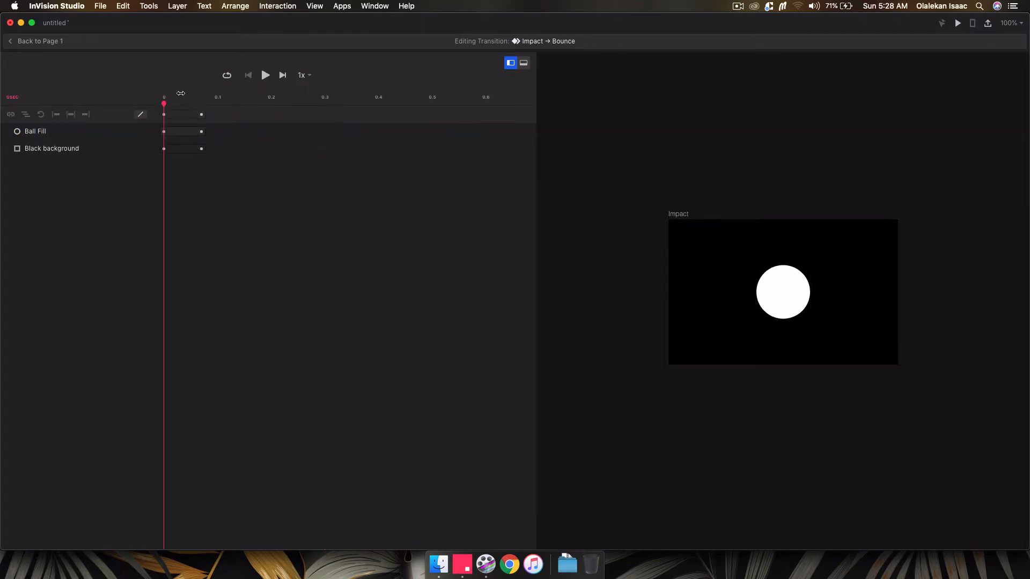
left_click(265, 75)
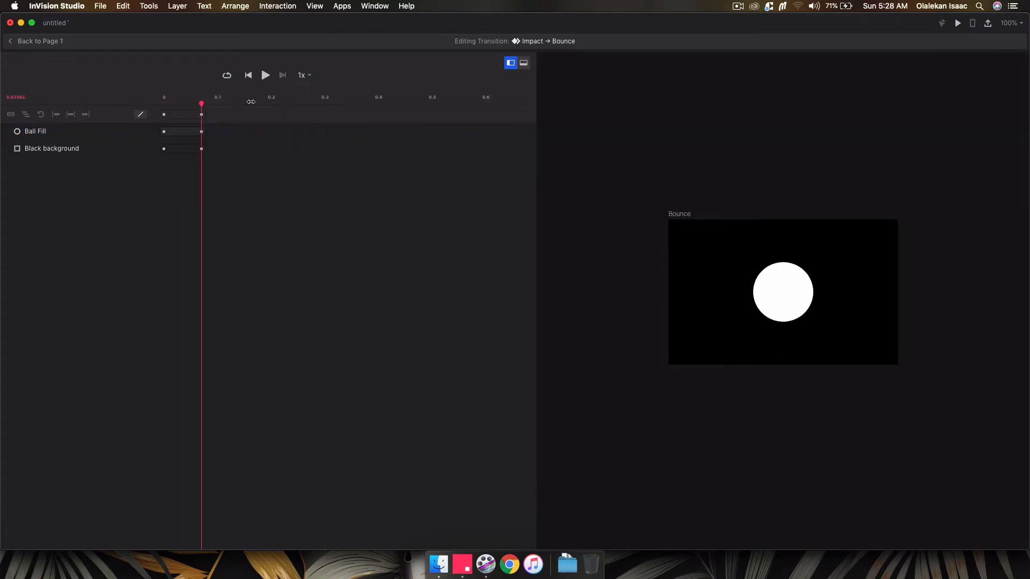
left_click(192, 134)
left_click(21, 41)
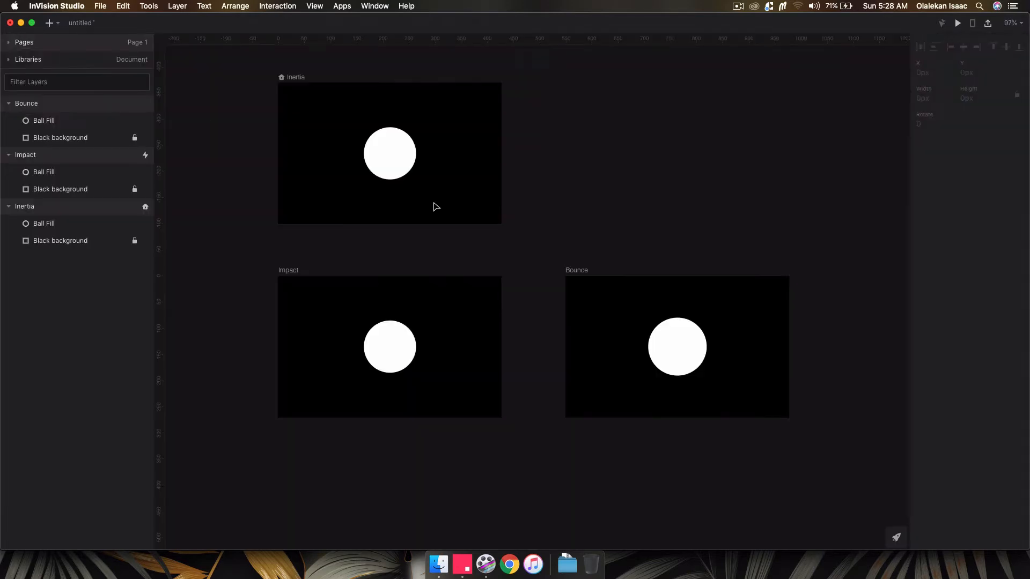
Step: Duplicate the Ball Fill layer on the Bounce artboard and rename the copy Swing 1
left_click(59, 176)
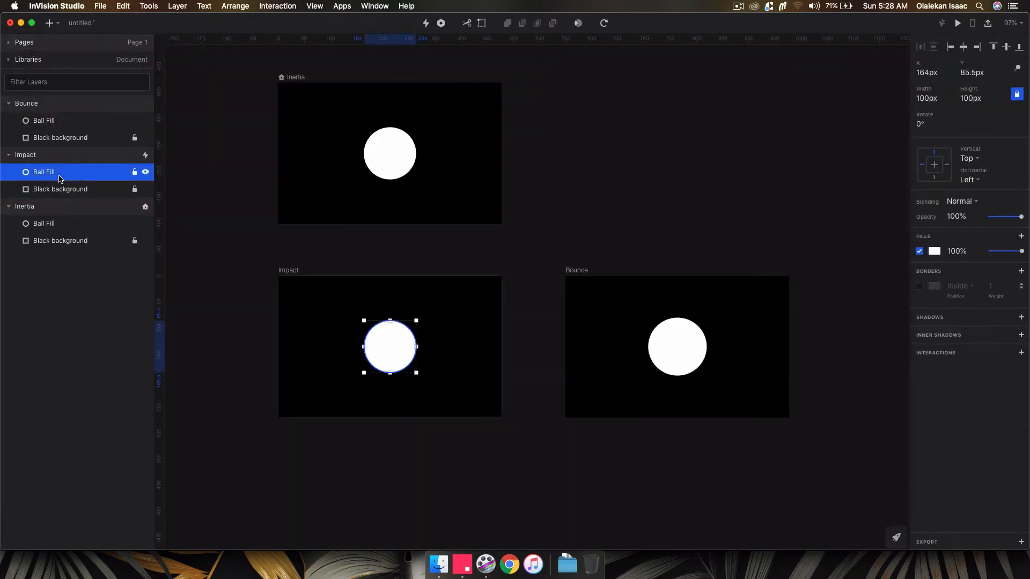
left_click(71, 119)
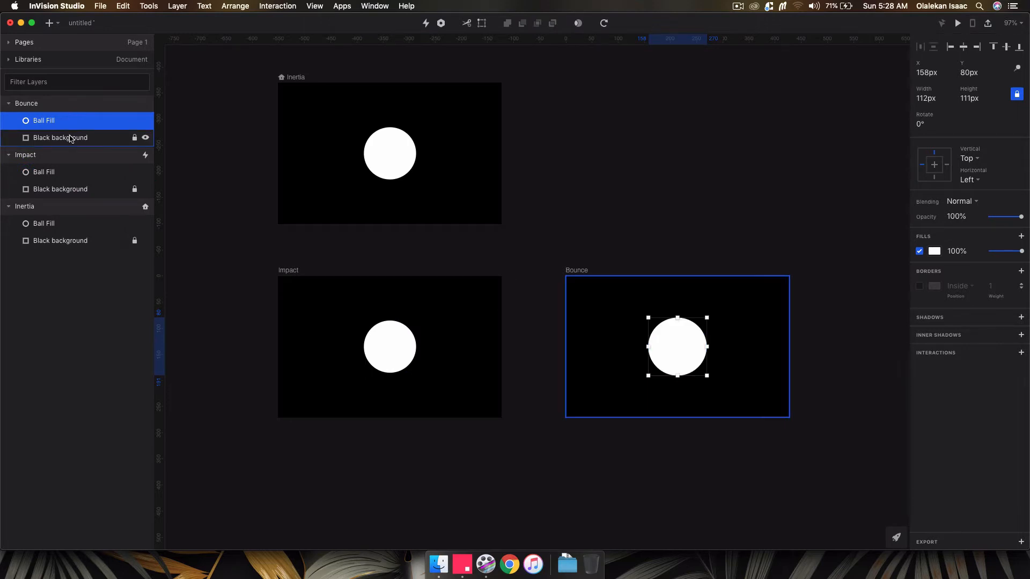
key("super+d")
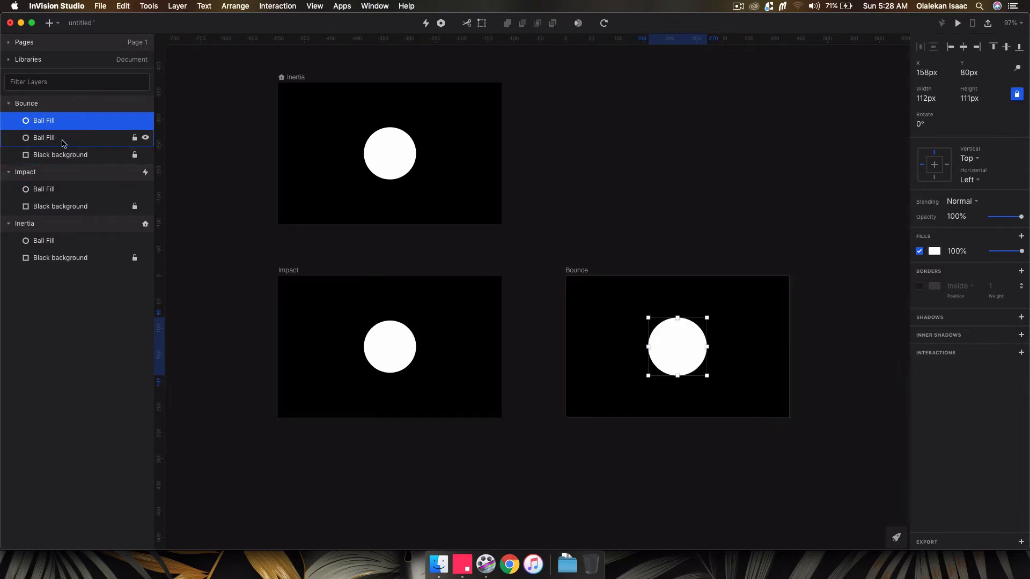
double_click(45, 120)
type("Swing 1")
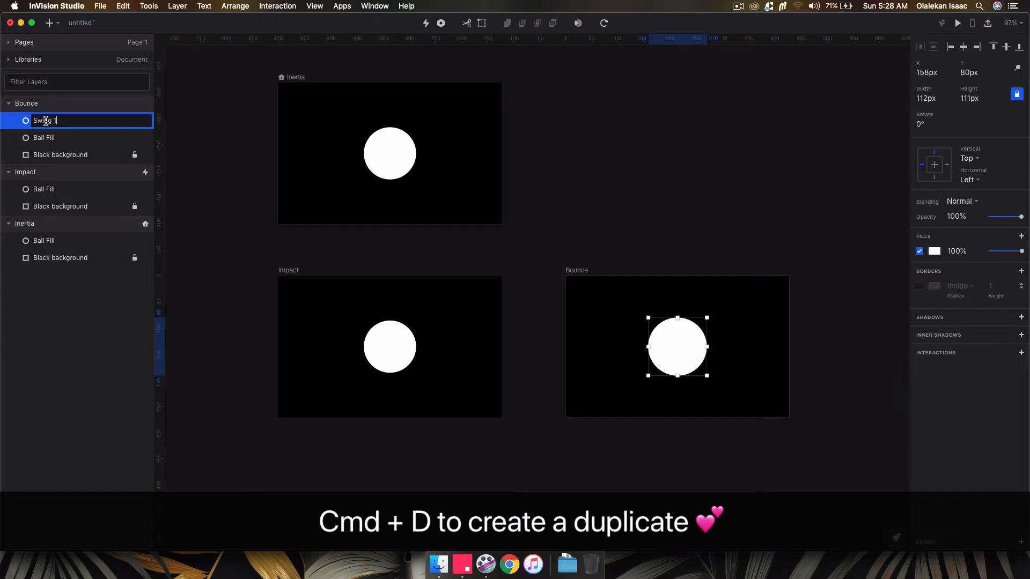
key("Return")
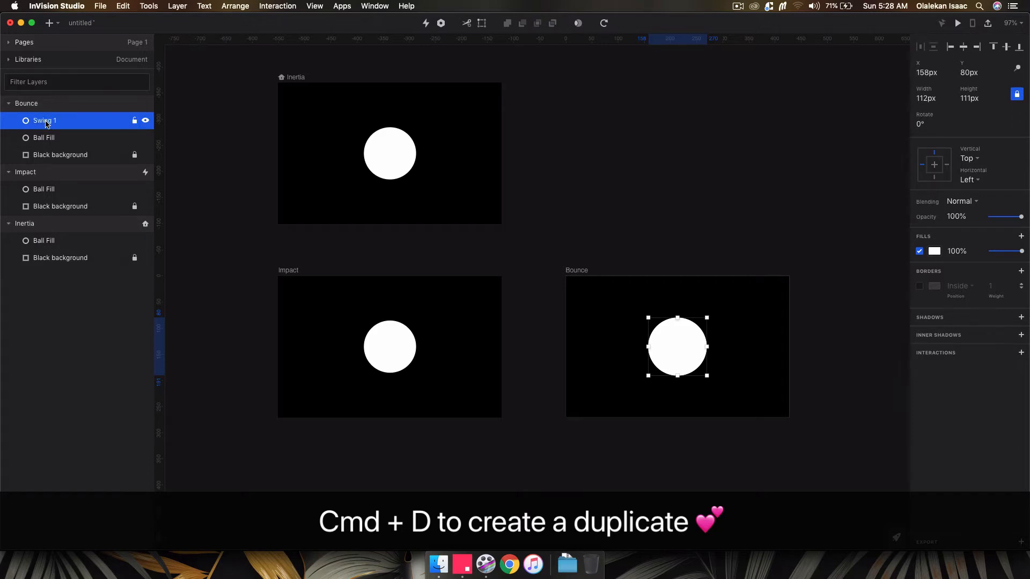
Step: Copy the Swing 1 layer from the Bounce artboard and paste it into the Impact artboard
key("super+c")
left_click(51, 172)
key("super+v")
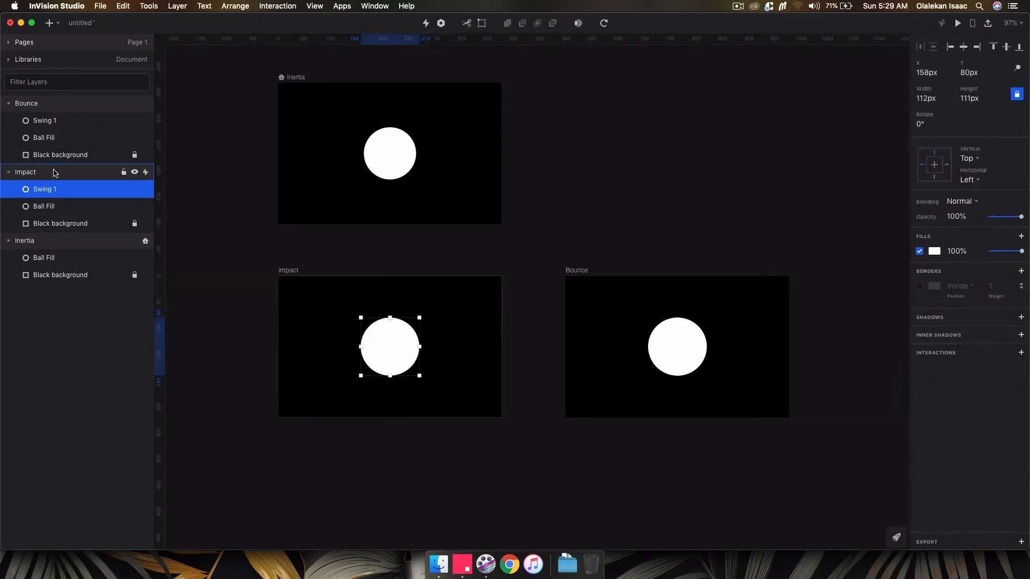
Step: Scale the Bounce artboard's Swing 1 ball down from its centre to about 98 × 97 px
left_click(57, 122)
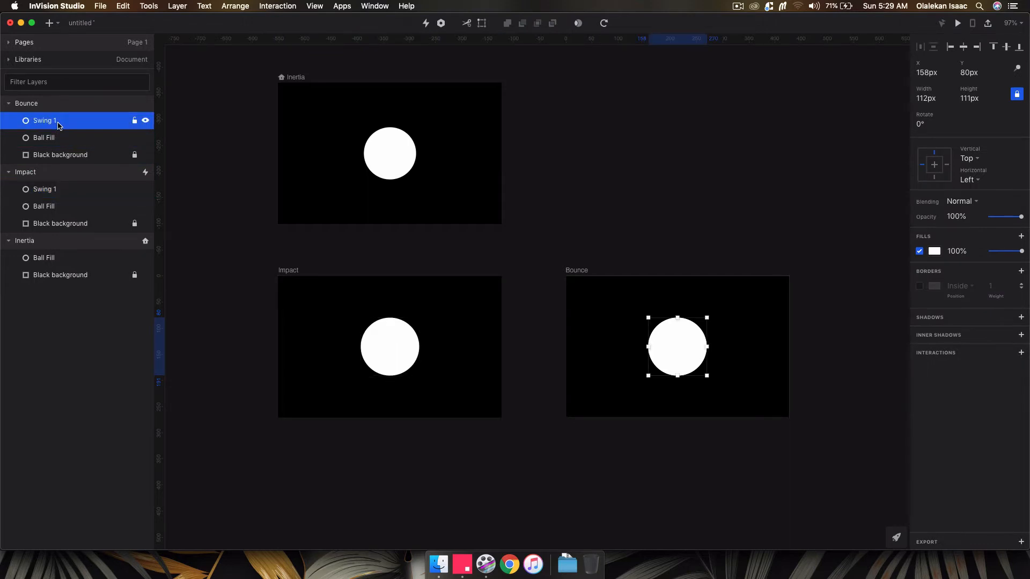
left_click(49, 139)
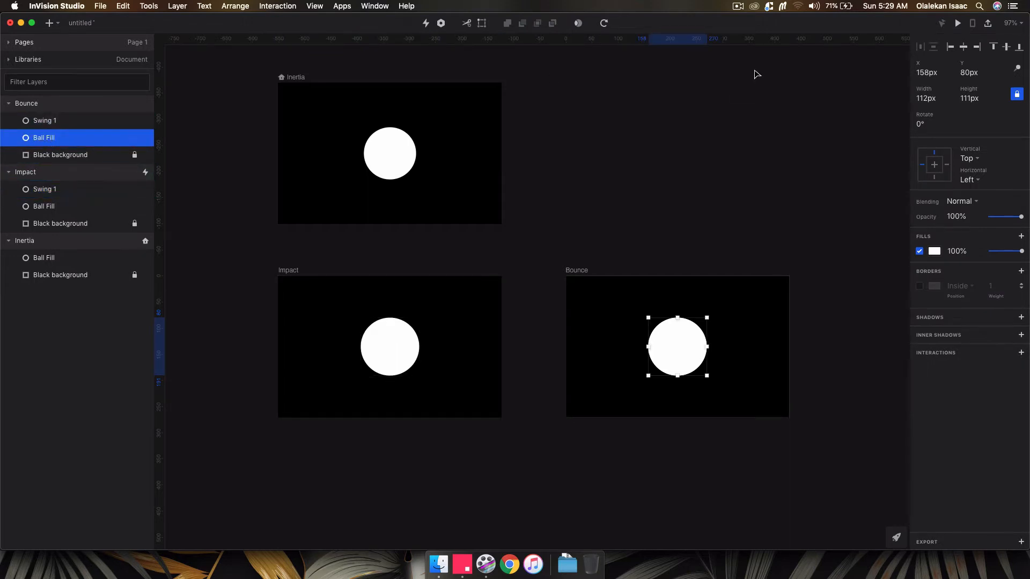
left_click(56, 188)
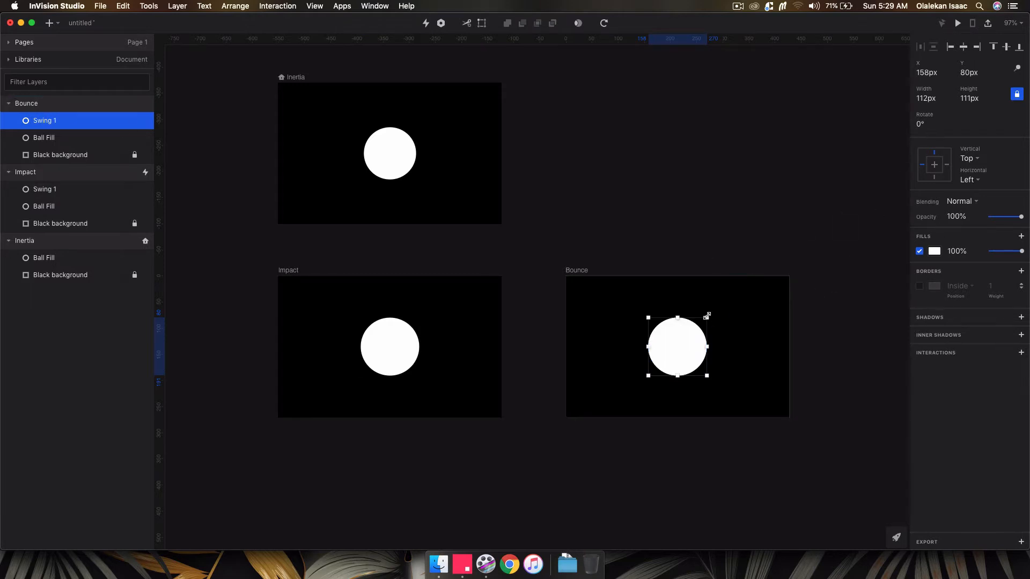
left_click_drag(707, 316, 704, 321)
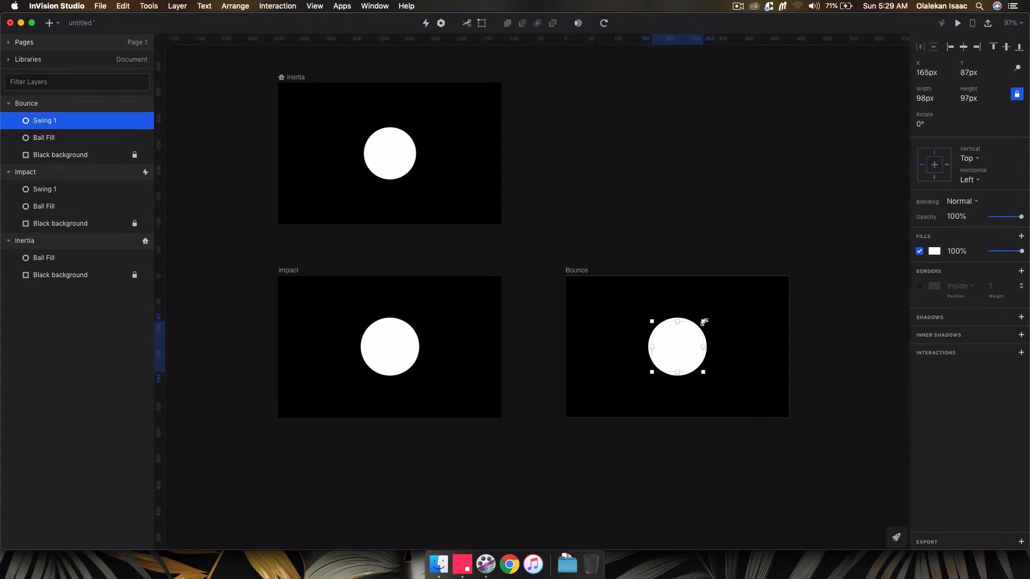
left_click(688, 239)
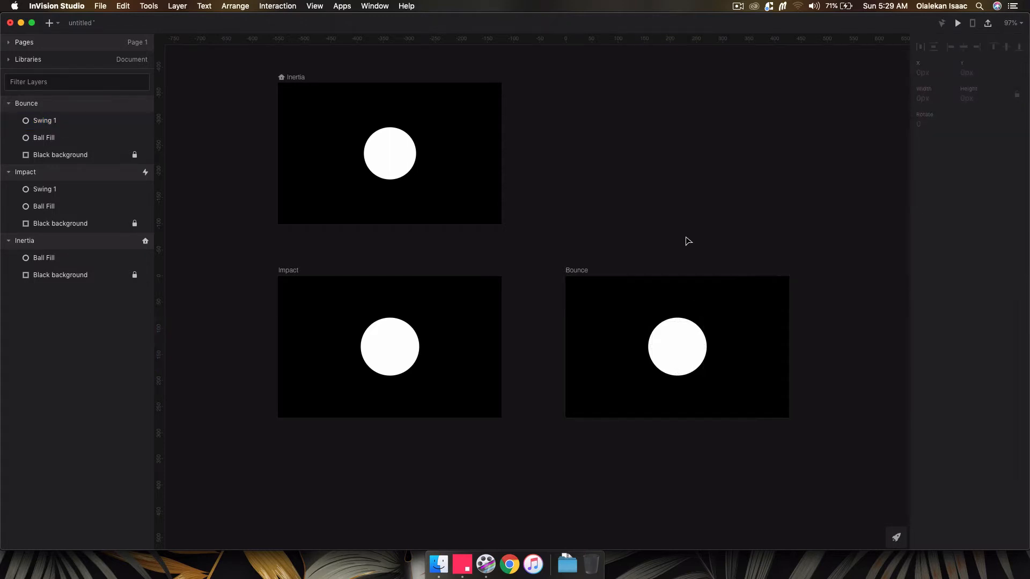
Step: Compare the sizes of the Ball Fill and Swing 1 layers on the Impact and Bounce artboards
left_click(78, 208)
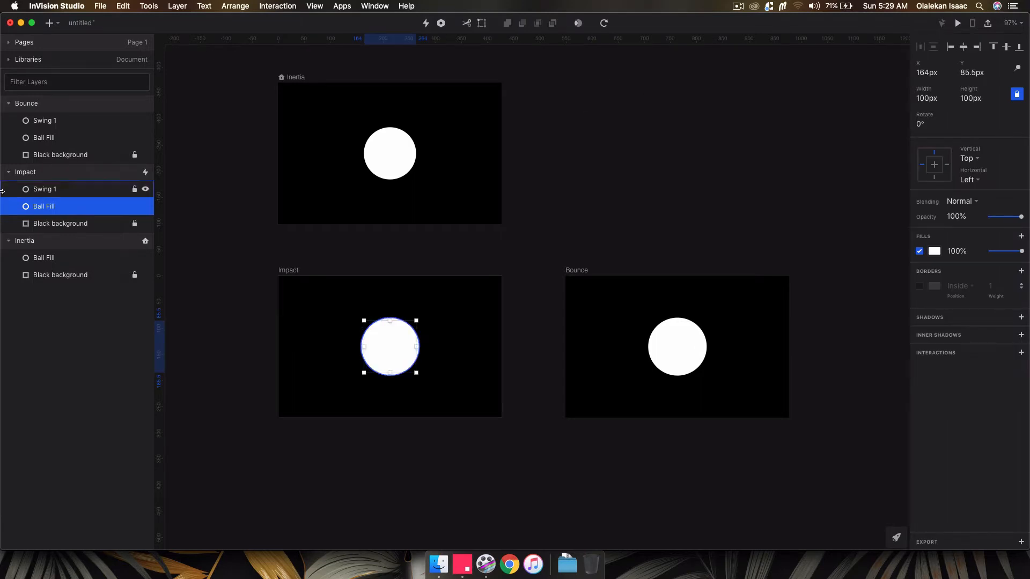
left_click(53, 136)
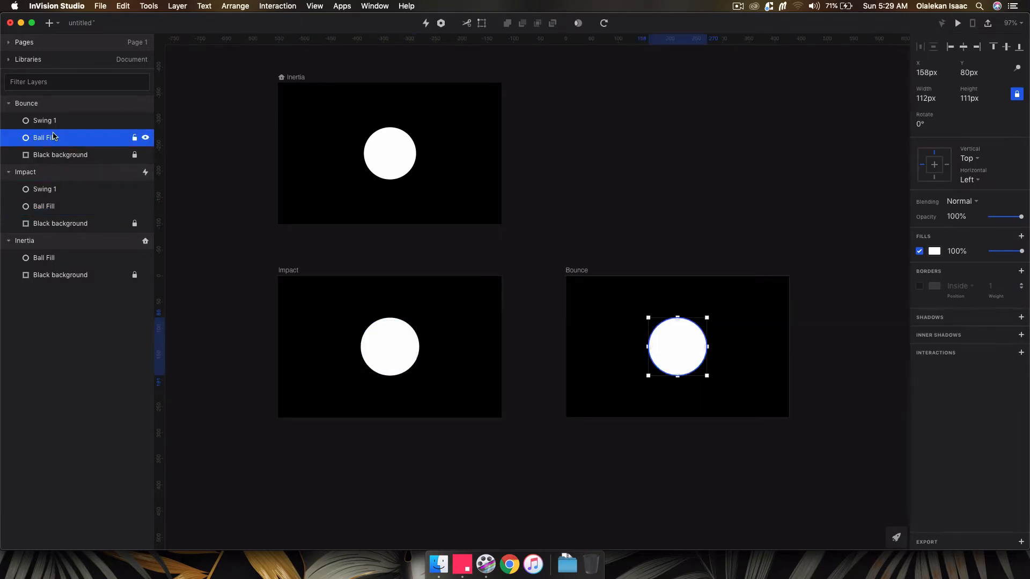
left_click(54, 192)
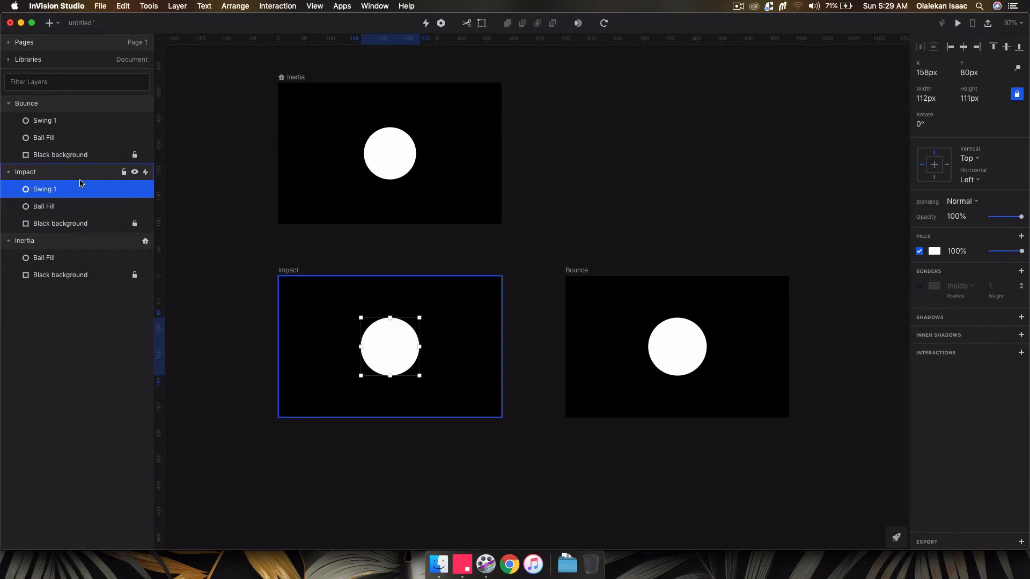
left_click(75, 120)
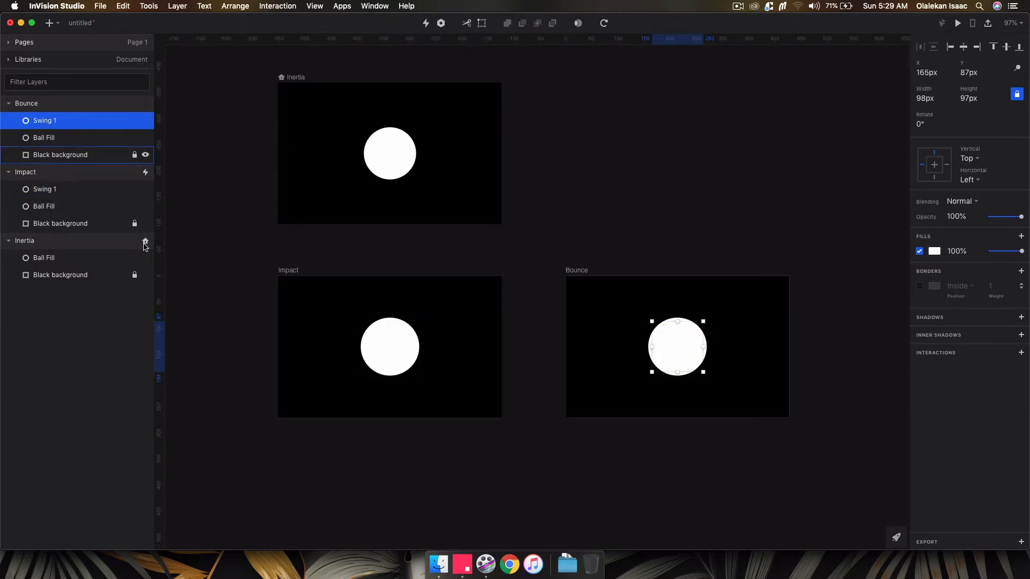
left_click(214, 269)
Step: Open the timeline of the Impact → Bounce transition, stretch its time scale and play the transition once
left_click(292, 270)
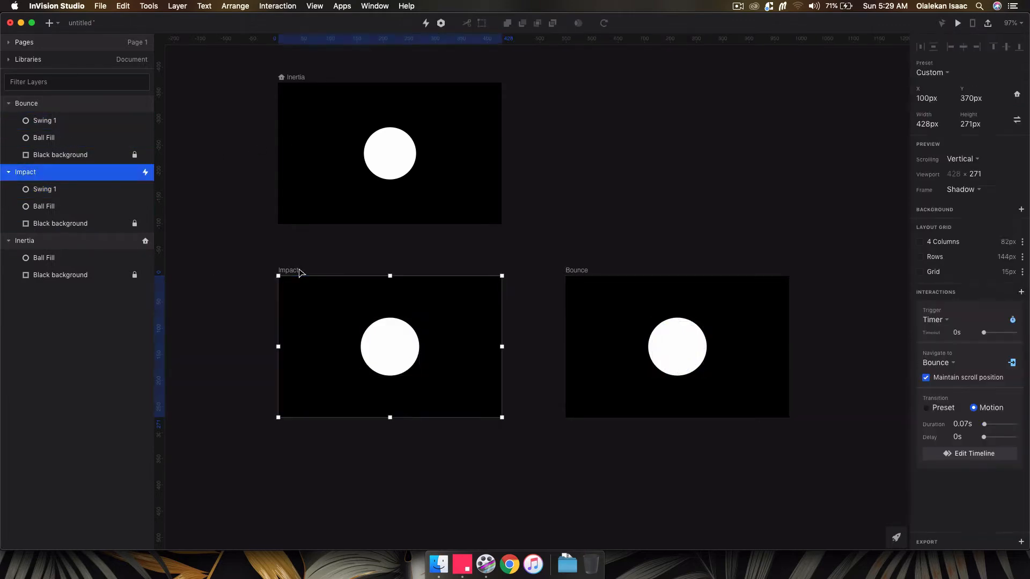
left_click(973, 453)
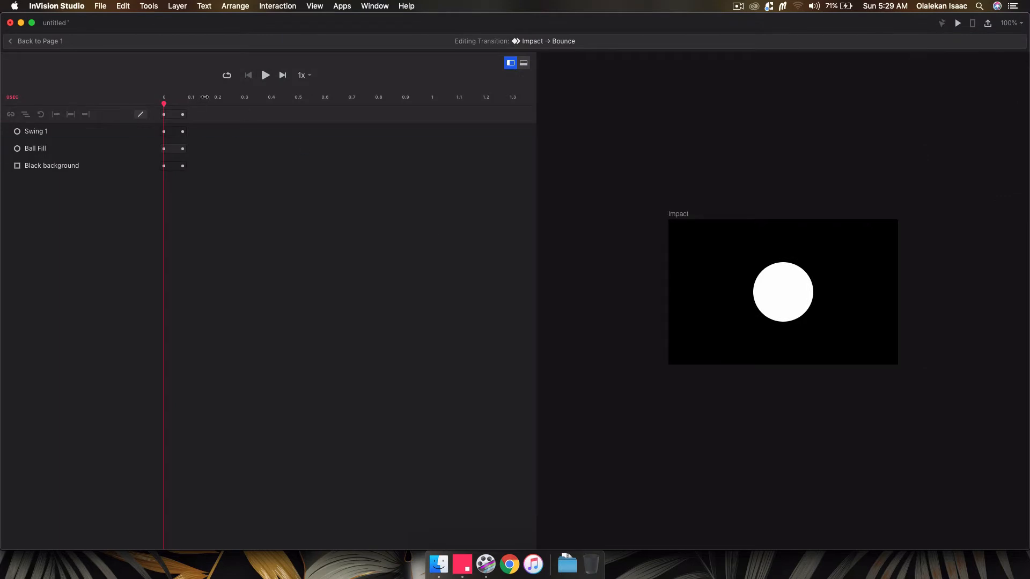
left_click_drag(205, 97, 326, 97)
left_click(265, 76)
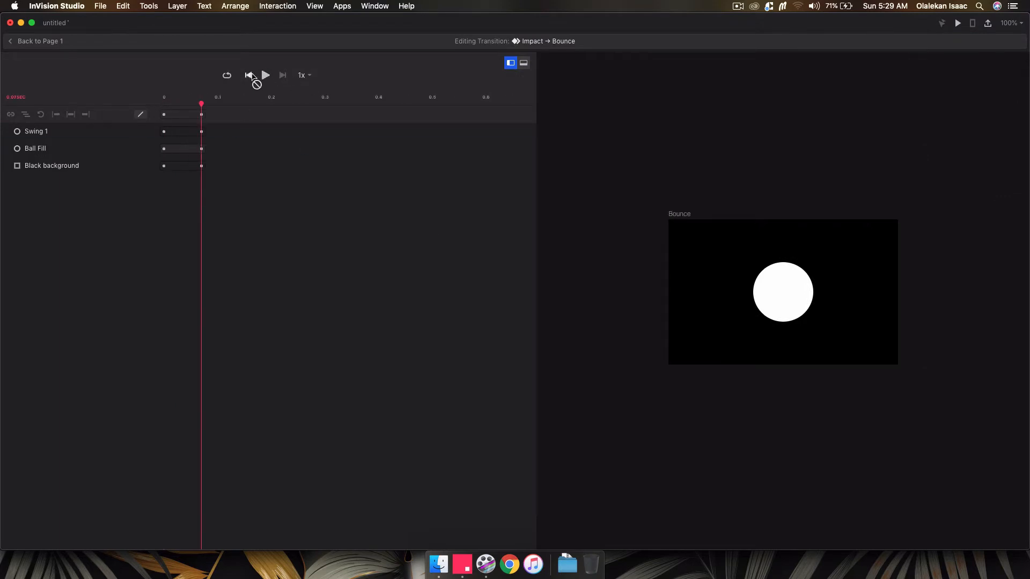
left_click(248, 76)
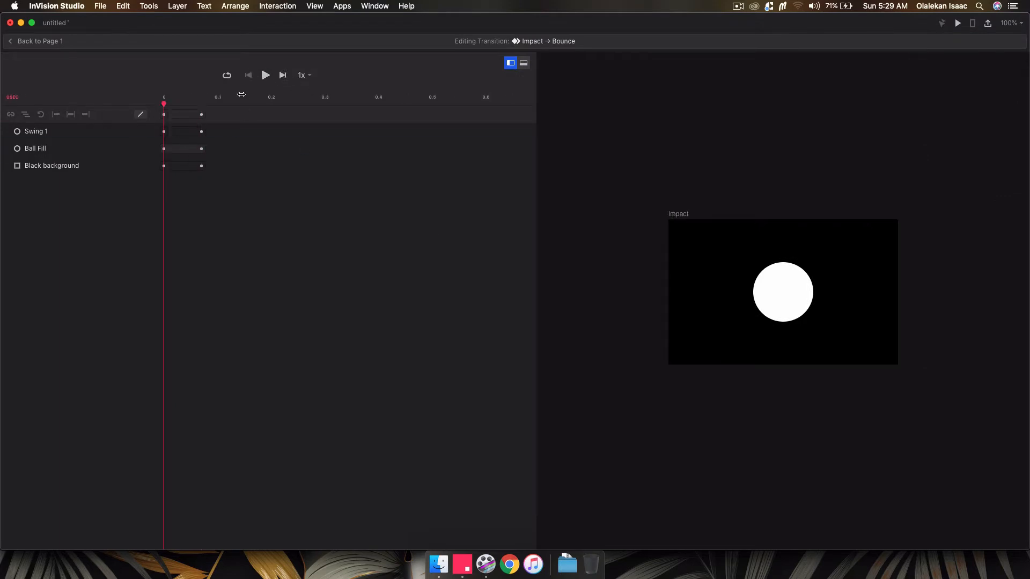
Step: Retime the Swing 1 layer to run from 0.07 to 0.22 s and play the transition back
left_click(186, 131)
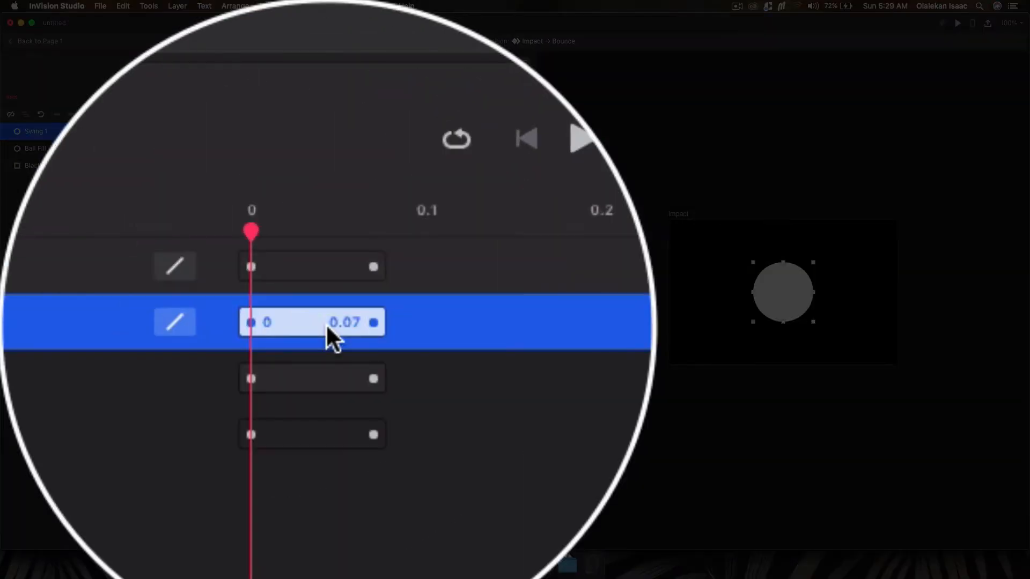
left_click_drag(326, 324, 484, 324)
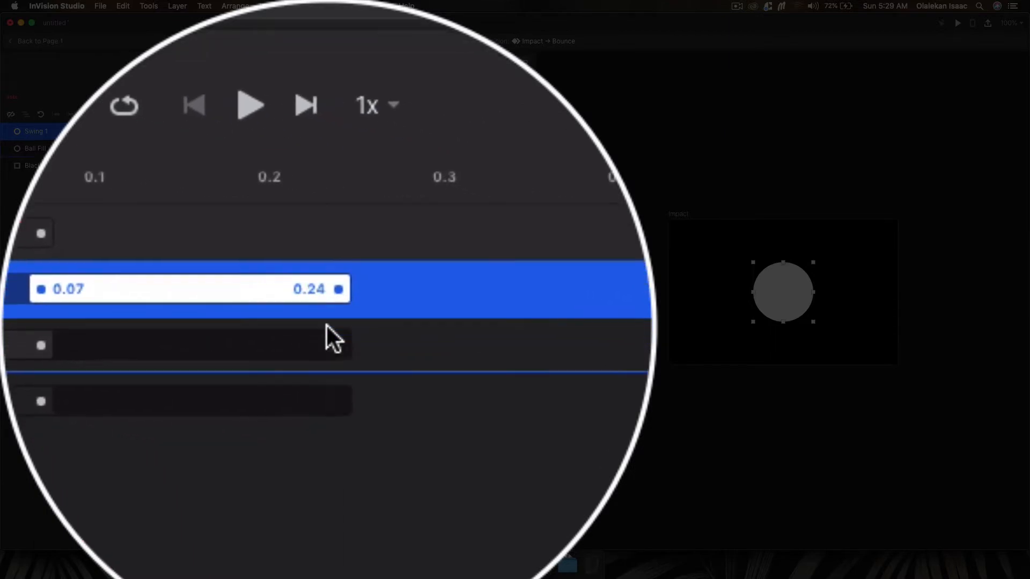
left_click_drag(327, 323, 316, 314)
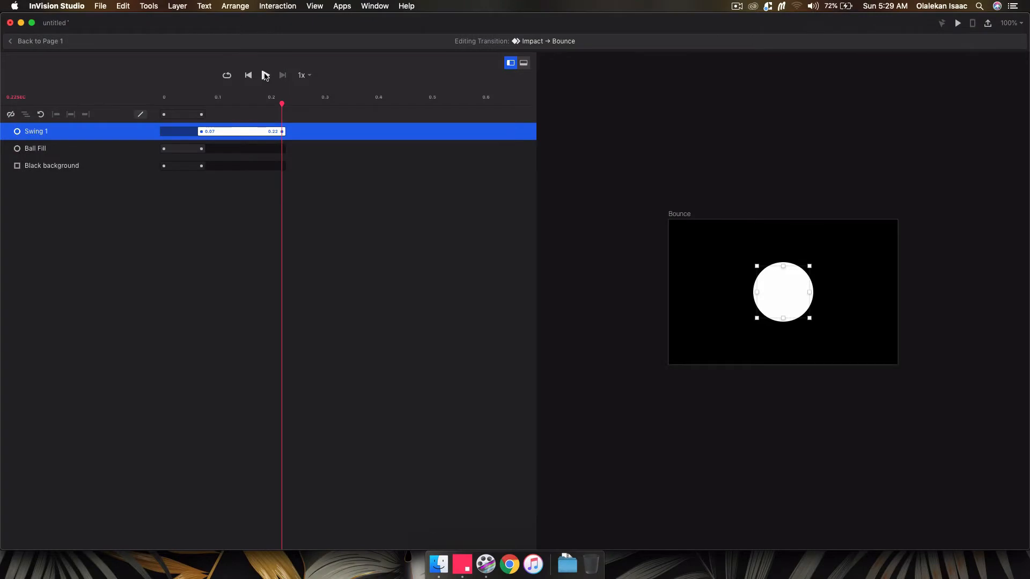
left_click(266, 75)
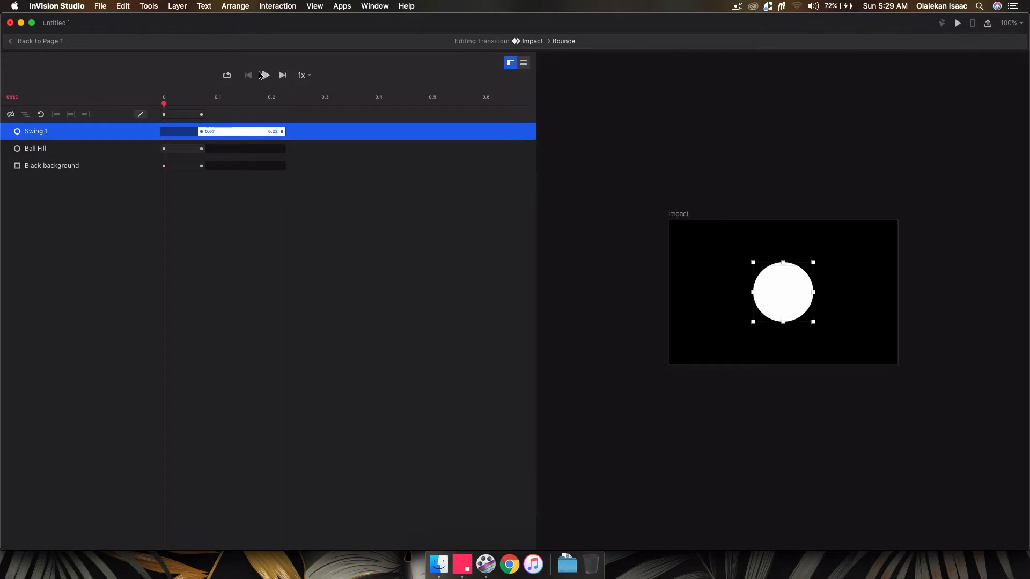
left_click(248, 76)
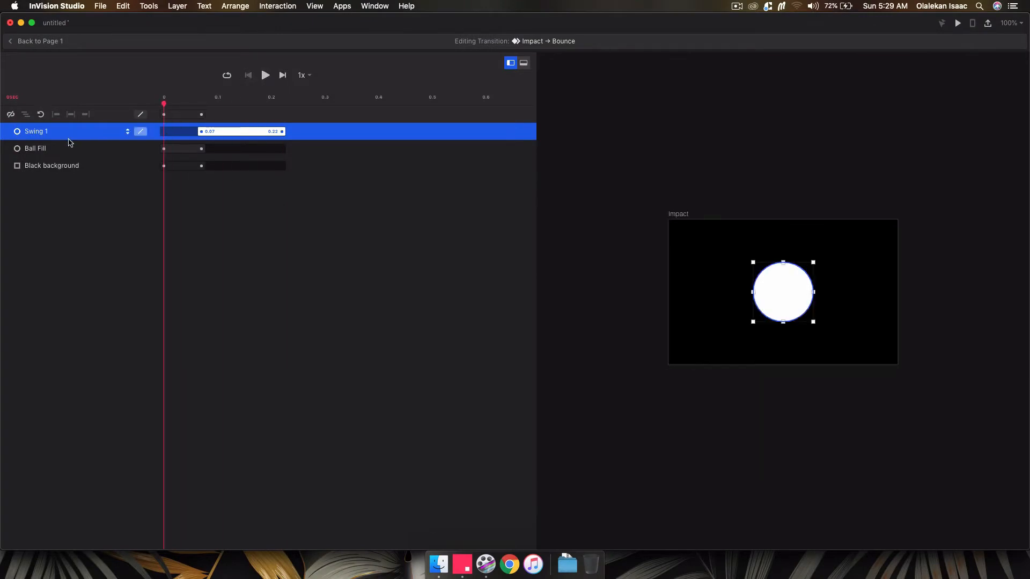
Step: Expand the Swing 1 and Ball Fill layers in the timeline to examine their animated properties
left_click(127, 131)
left_click(129, 233)
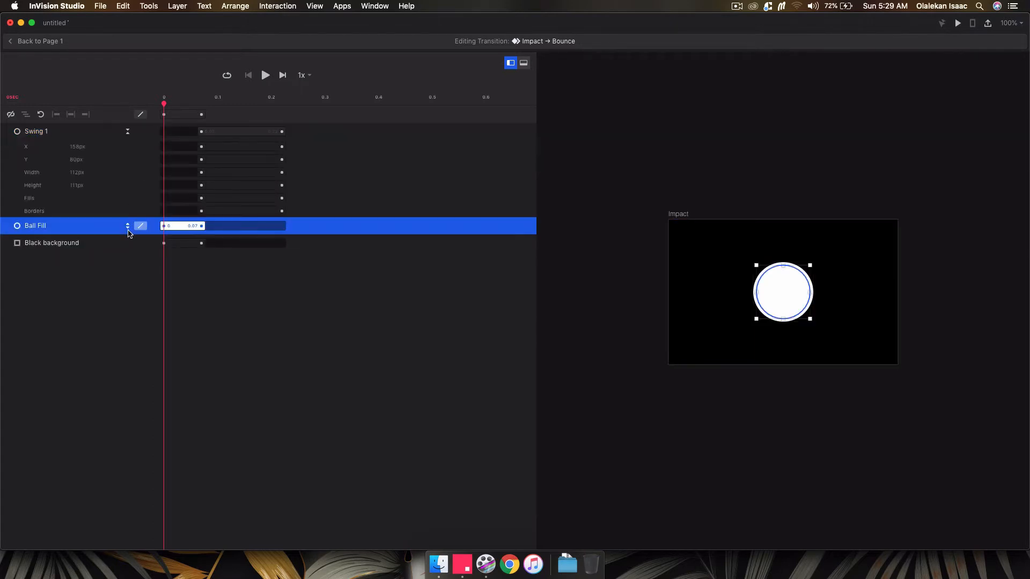
left_click(128, 226)
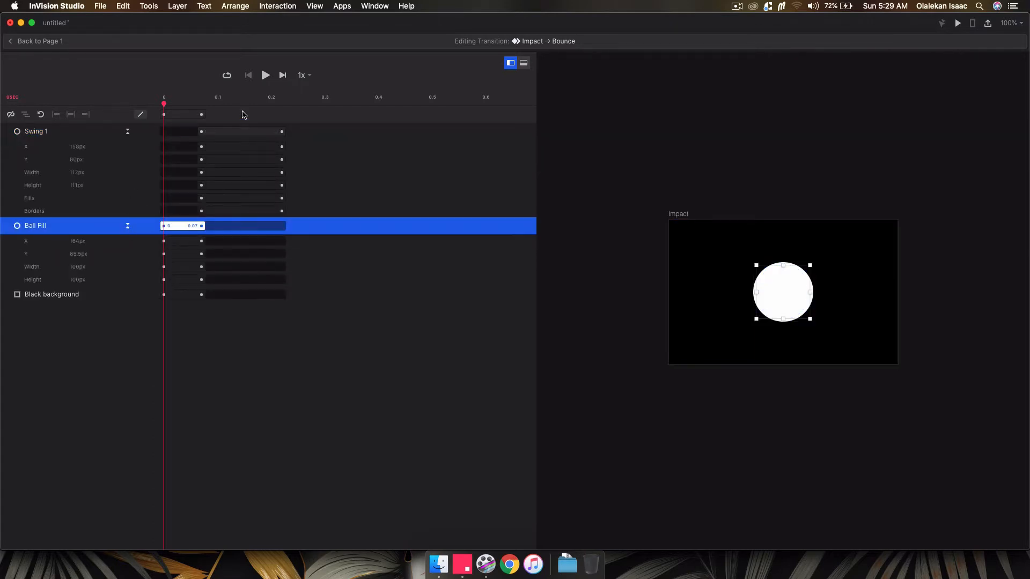
left_click_drag(164, 102, 142, 129)
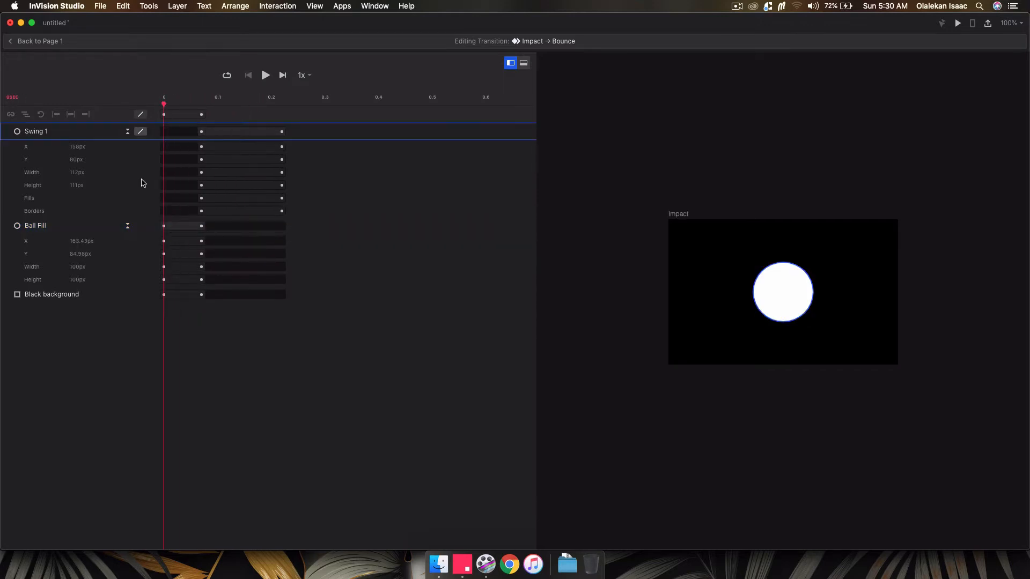
Step: Return to the page and lower the fill opacity of the Impact artboard's Swing 1 ball to 0%
left_click(55, 42)
left_click(88, 122)
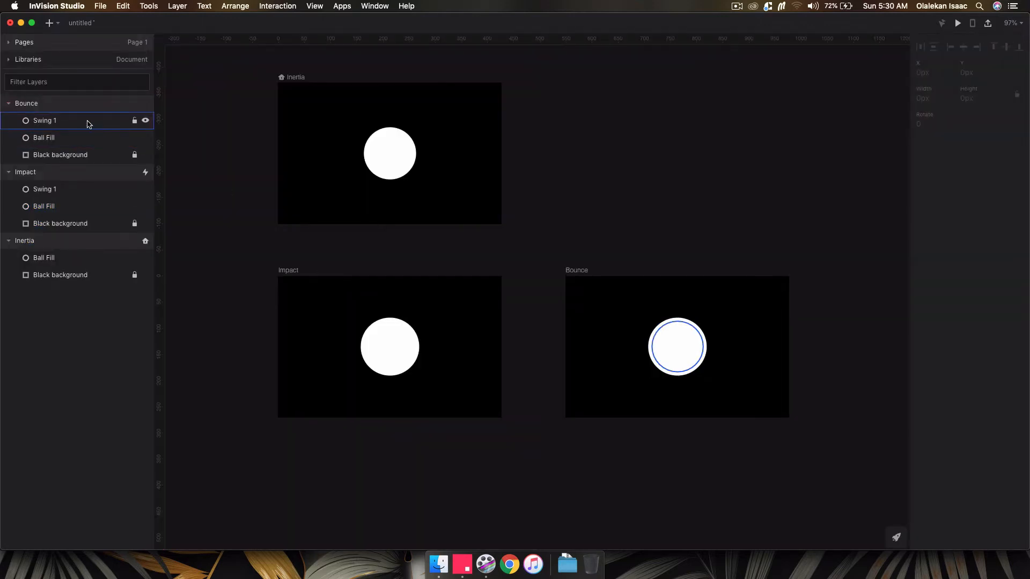
left_click(75, 202)
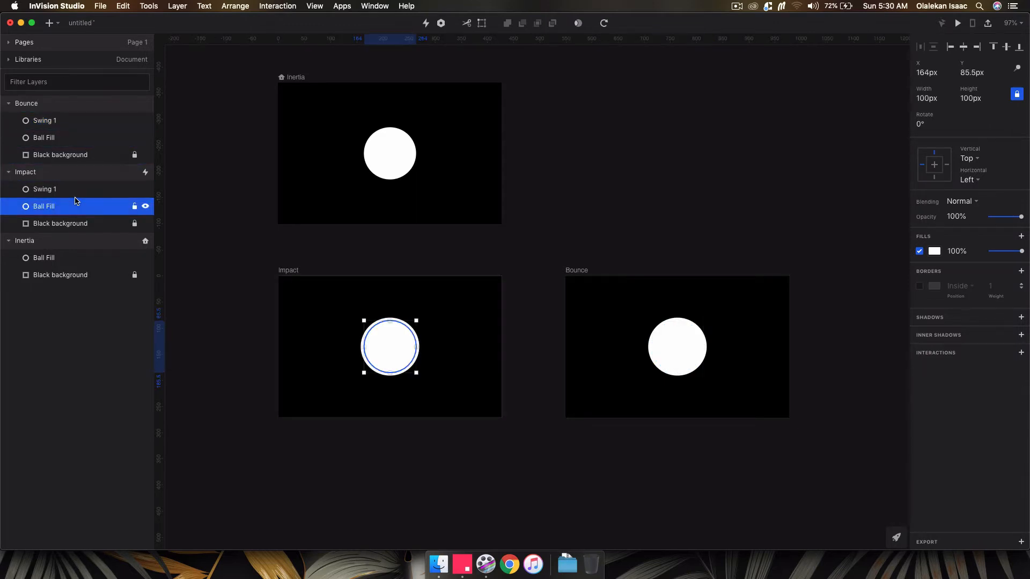
left_click(59, 107)
left_click(50, 174)
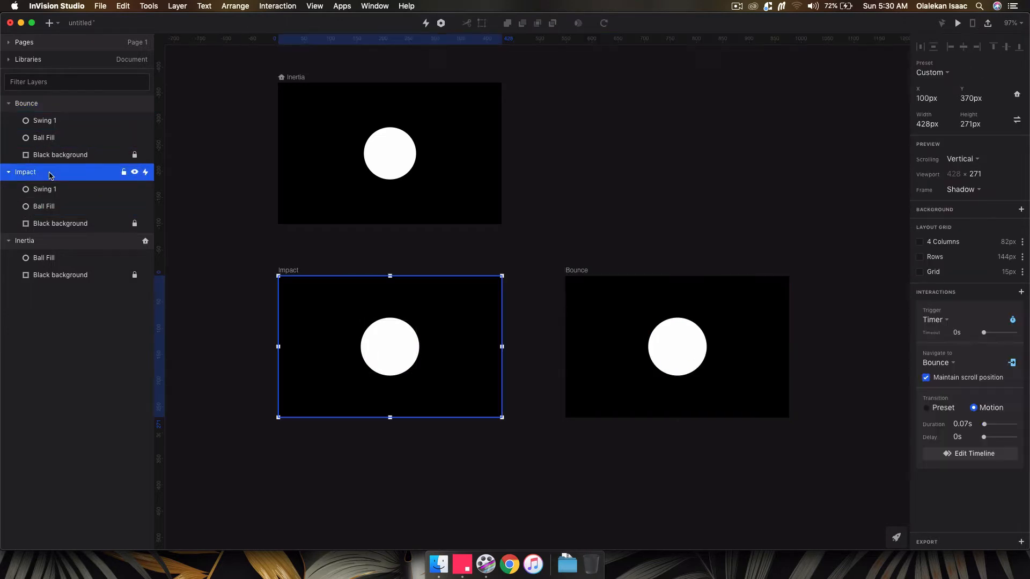
left_click(55, 207)
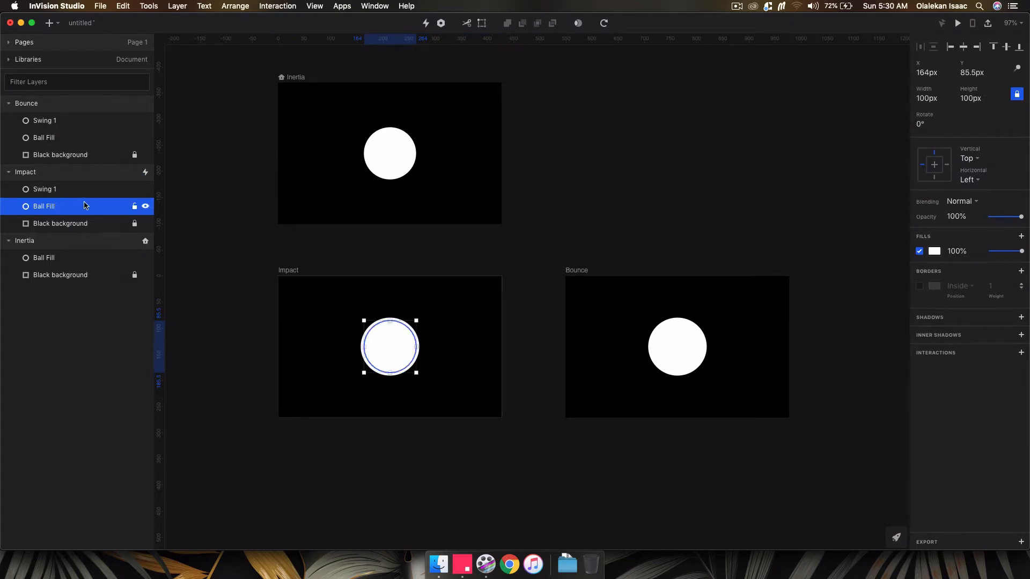
left_click(70, 188)
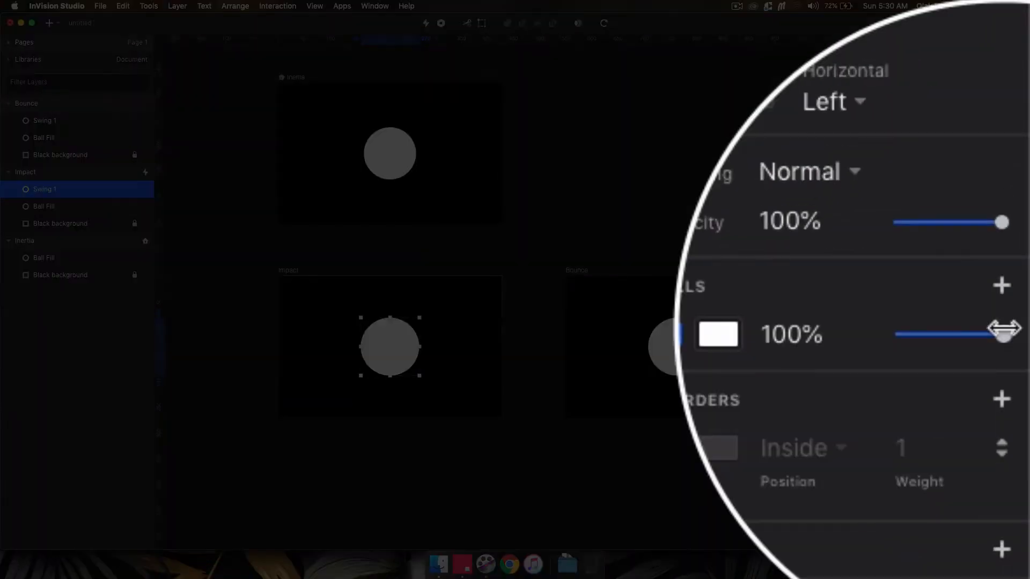
left_click_drag(1019, 251, 966, 264)
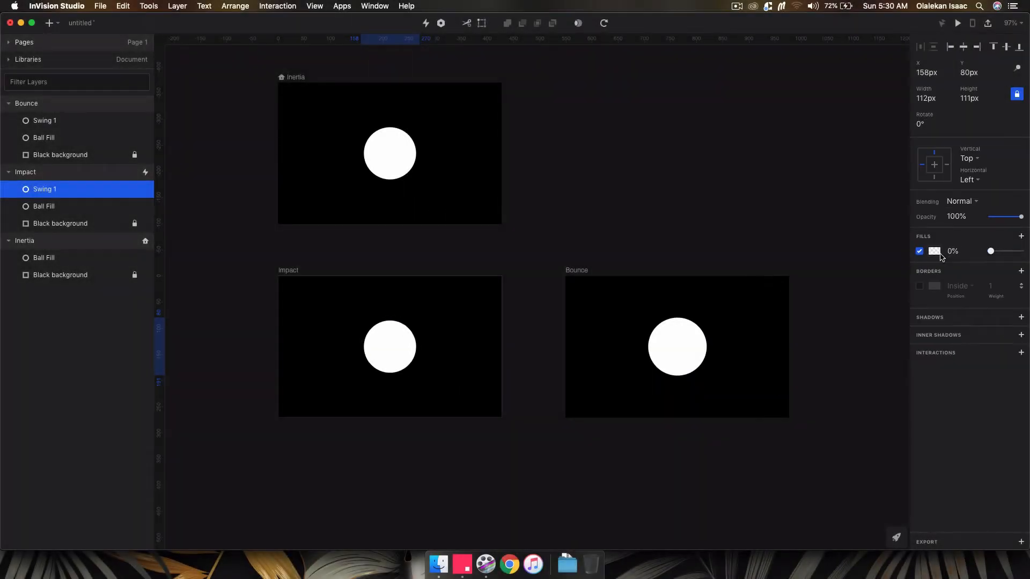
left_click(713, 239)
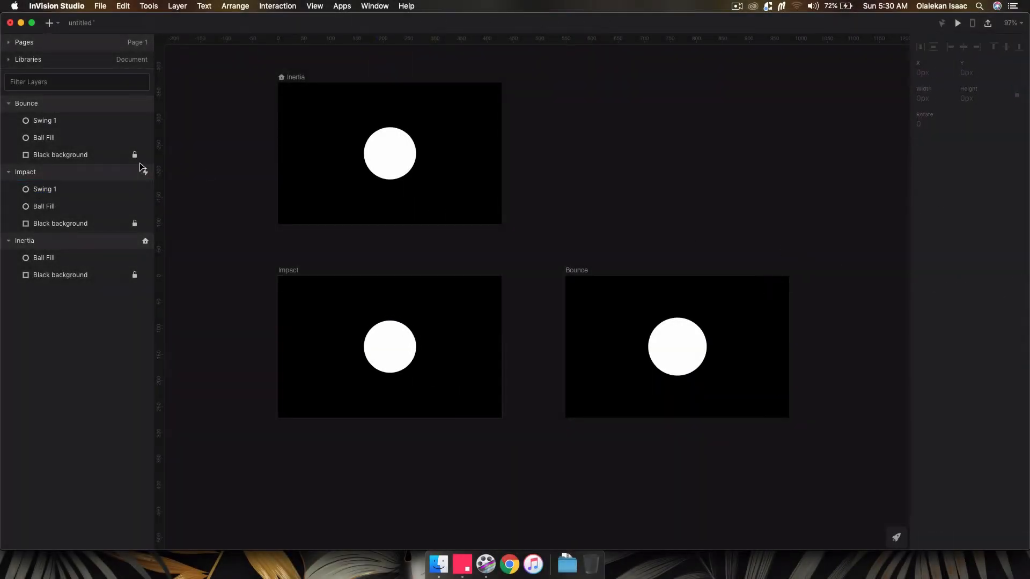
Step: Lower the layer opacity of the Bounce artboard's Ball Fill to 0%
left_click(51, 104)
left_click(52, 138)
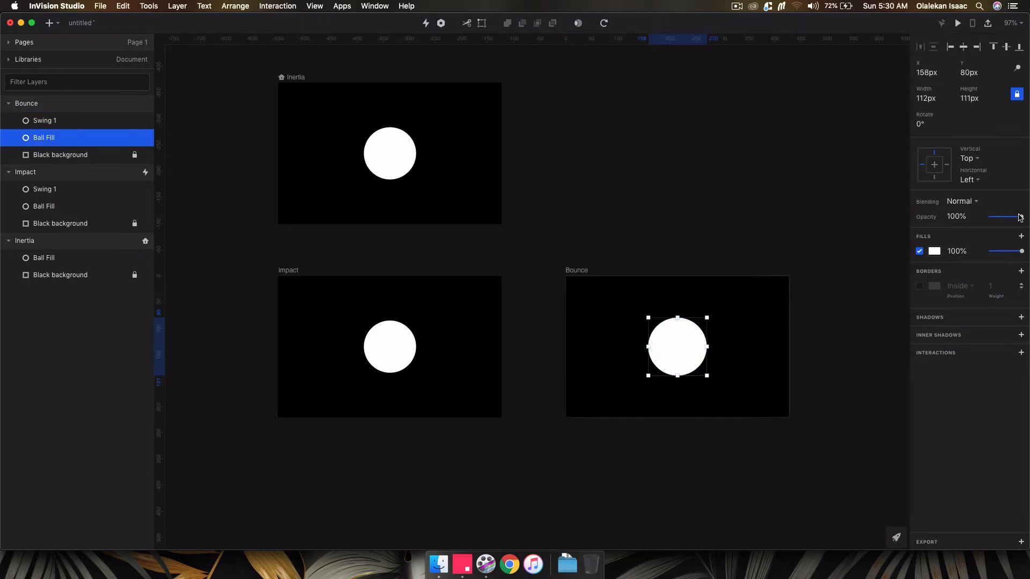
left_click_drag(1019, 217, 905, 219)
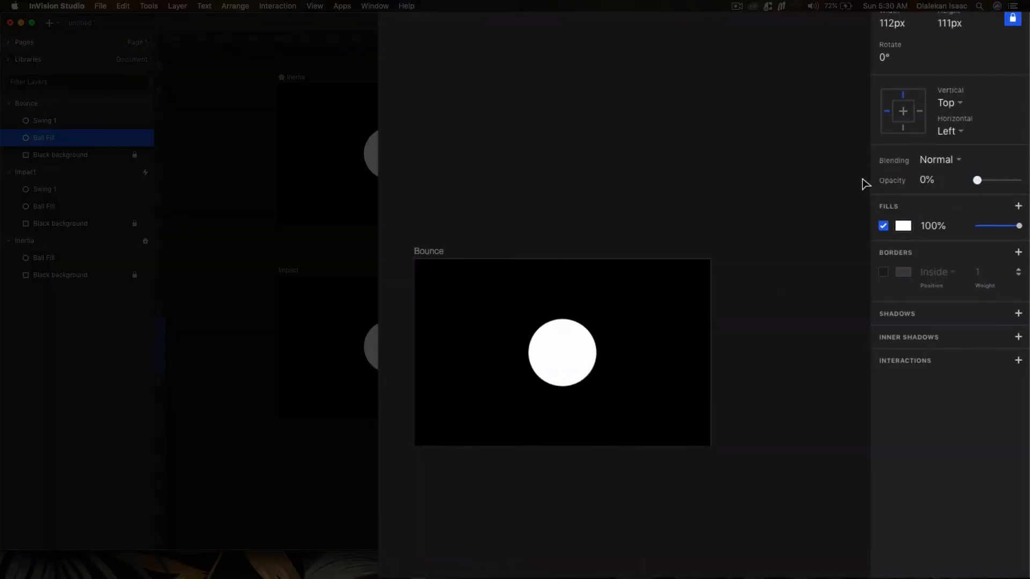
left_click(714, 171)
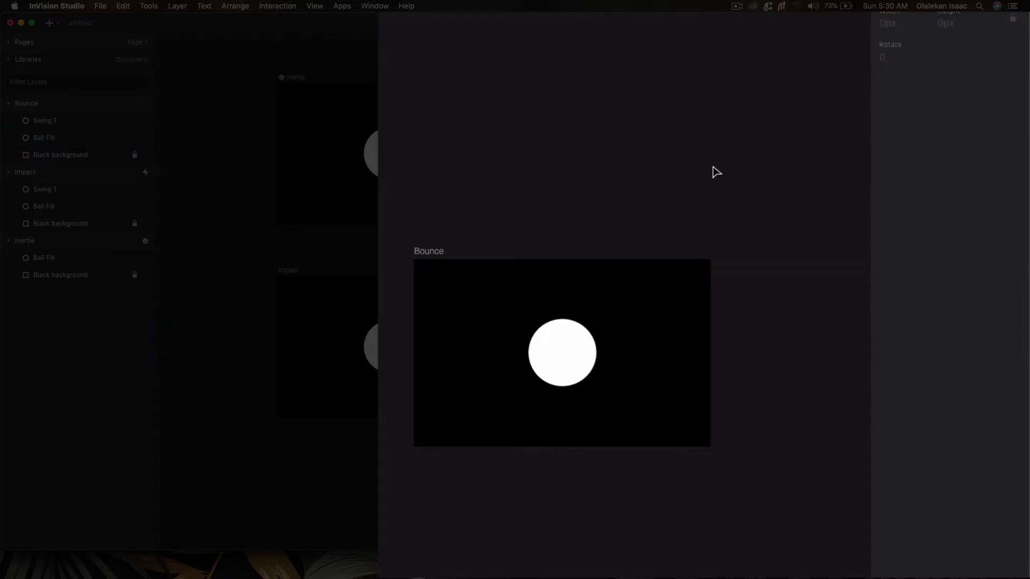
Step: Compare the size, opacity and fill settings of the Swing 1 and Ball Fill layers on the Impact and Bounce artboards
left_click(72, 207)
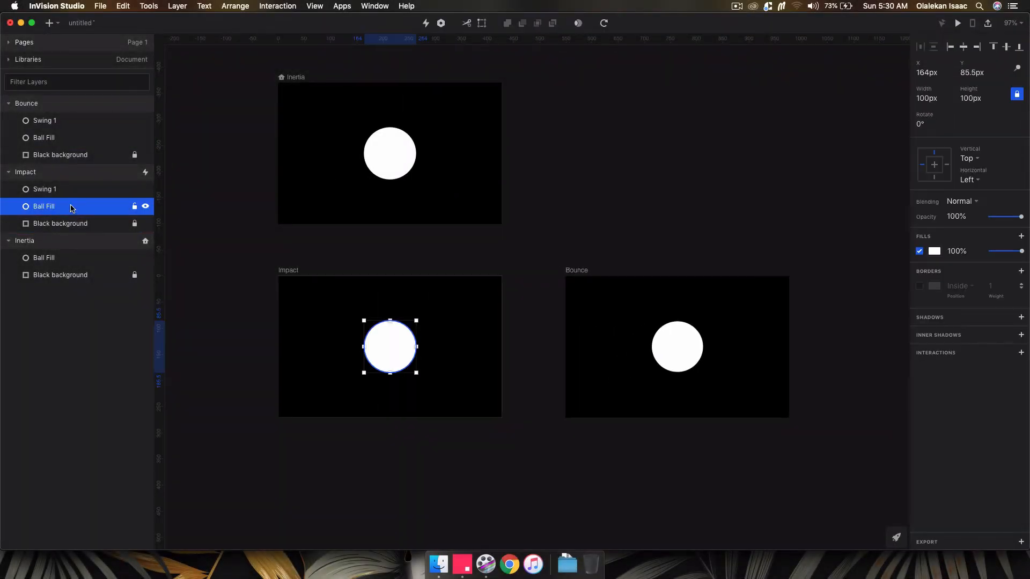
left_click(75, 190)
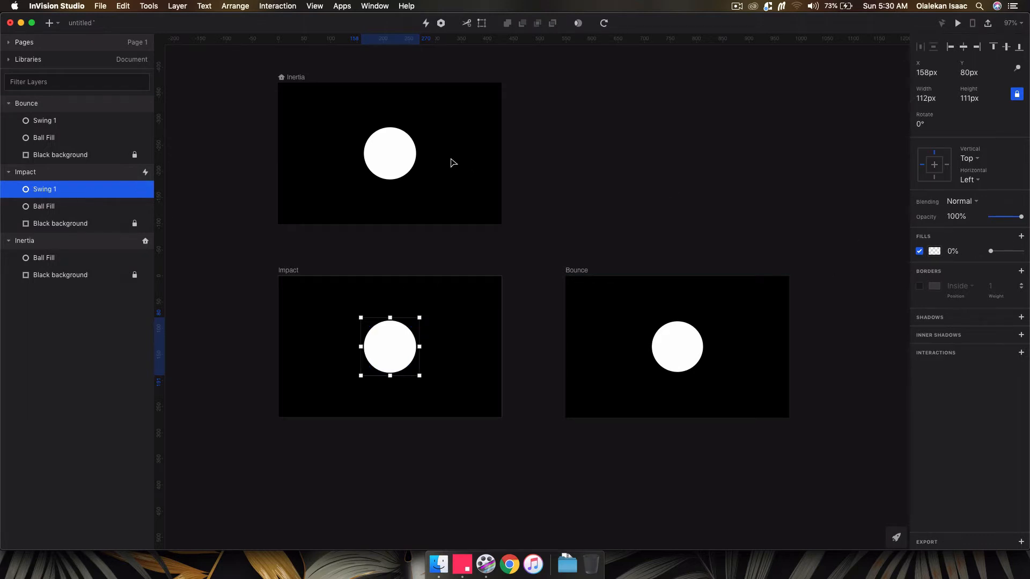
left_click(87, 107)
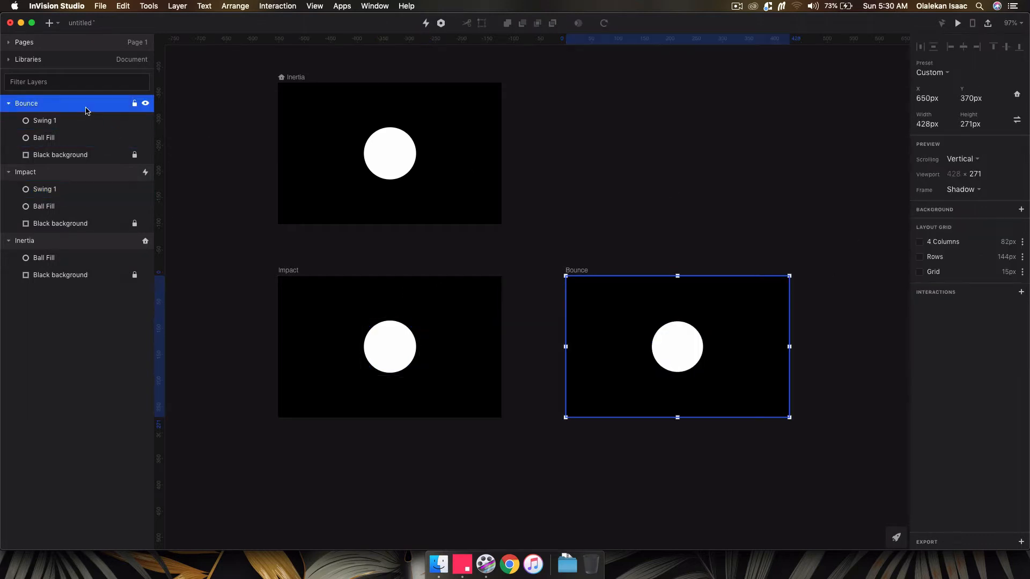
left_click(73, 140)
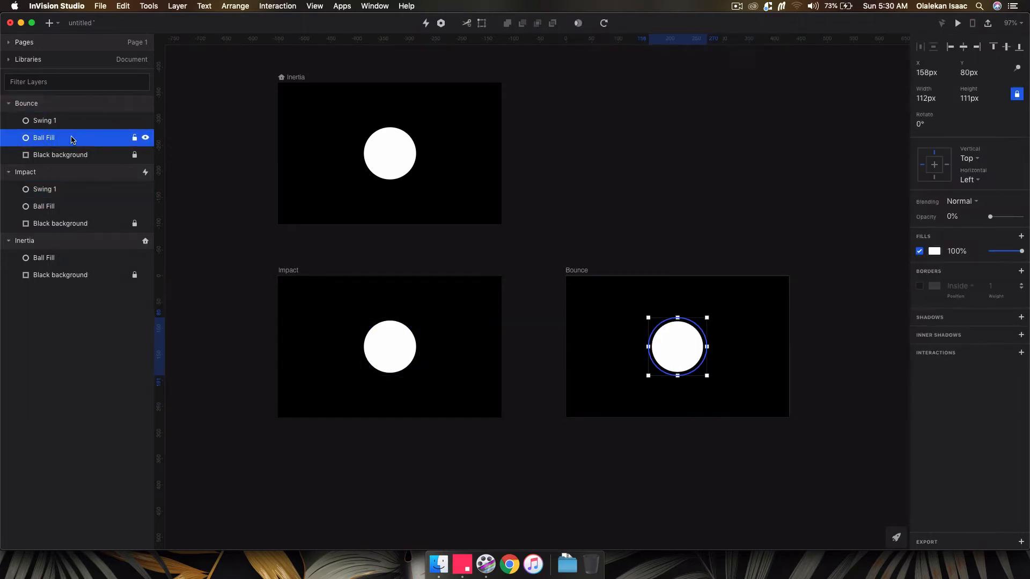
left_click(396, 260)
left_click(70, 191)
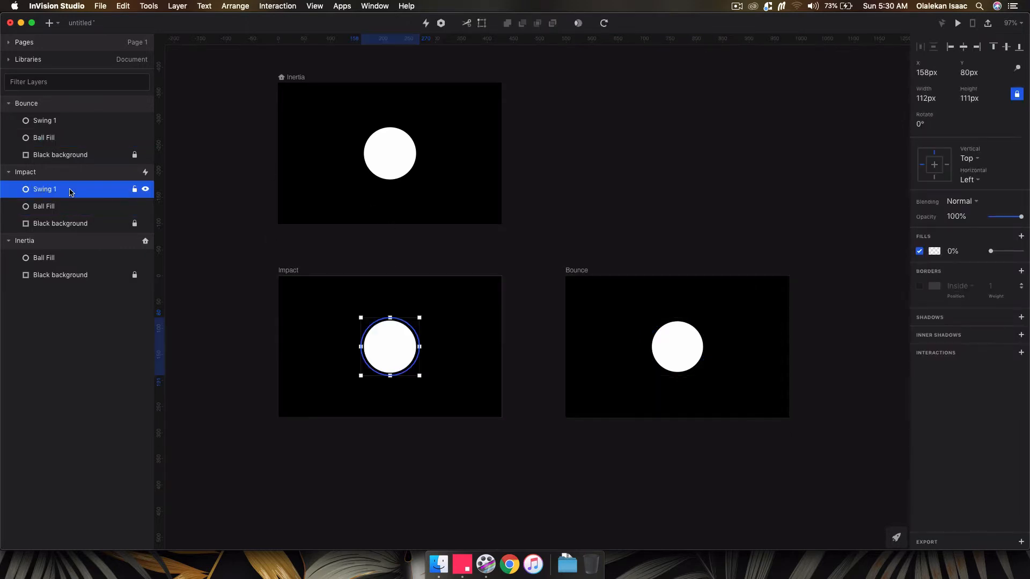
left_click(58, 124)
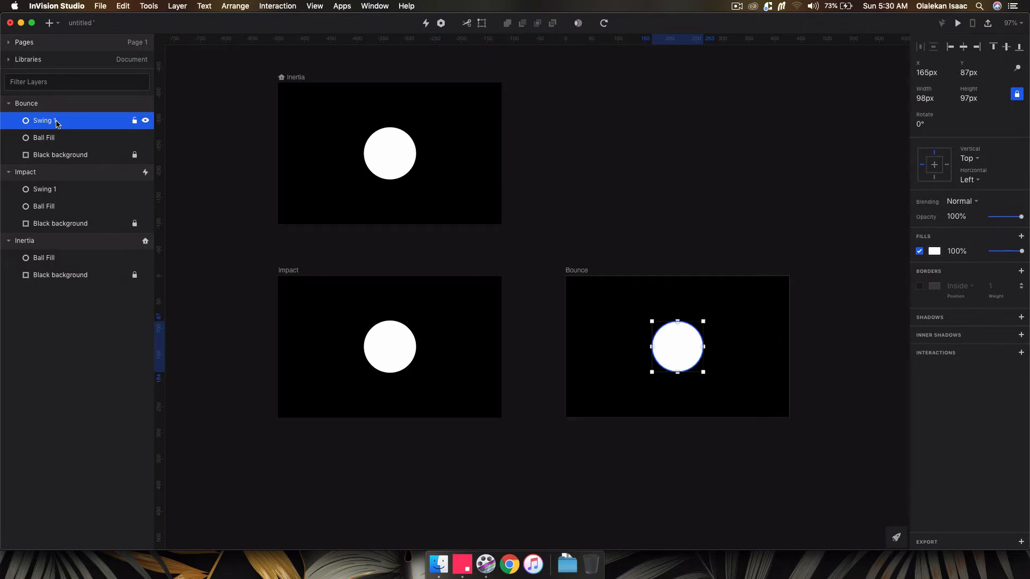
left_click(54, 190)
left_click(55, 122)
left_click(66, 177)
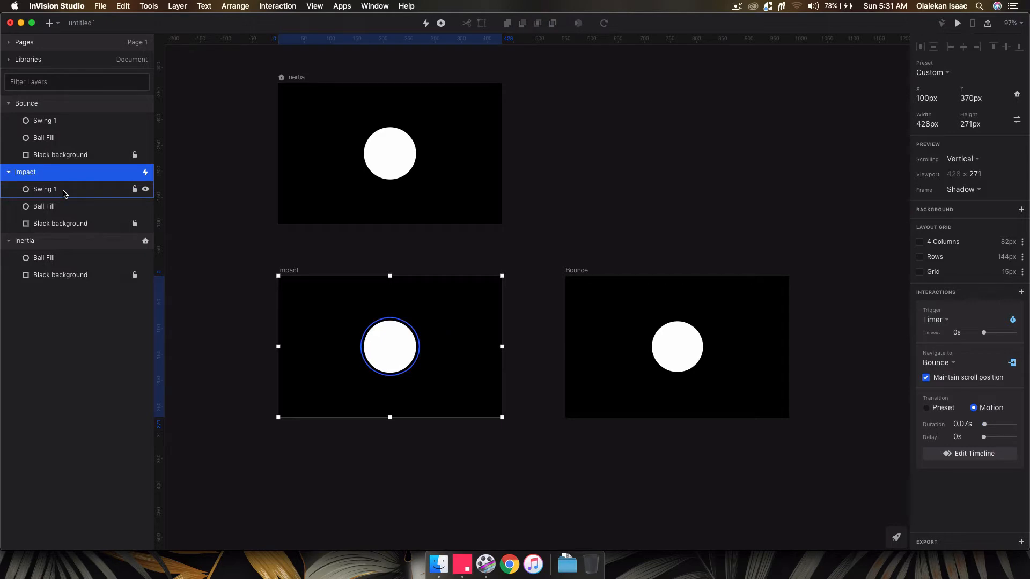
left_click(74, 106)
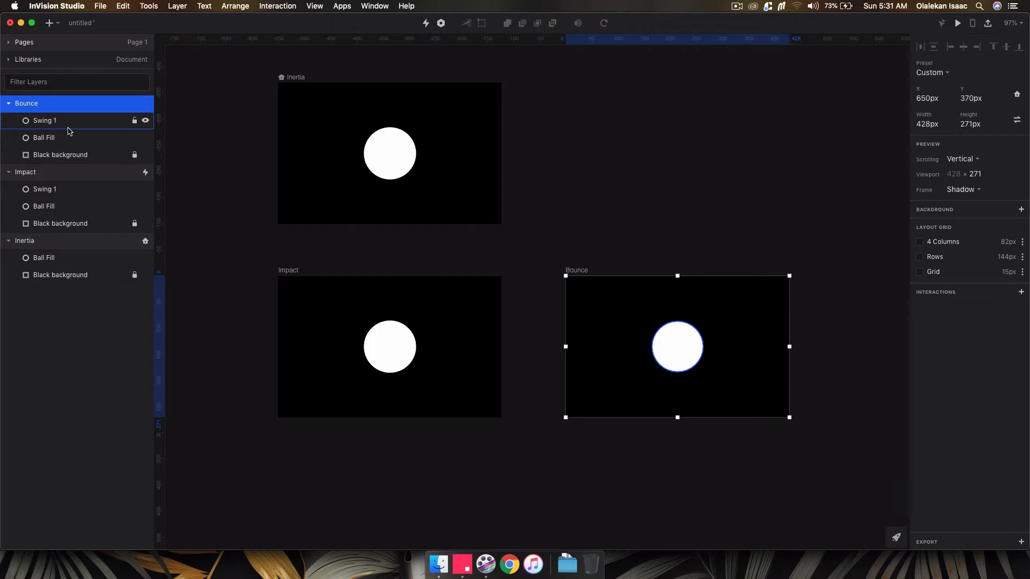
left_click(227, 240)
Step: Reopen the Impact → Bounce transition timeline and replay the animation several times to check the ball's swing
left_click(290, 270)
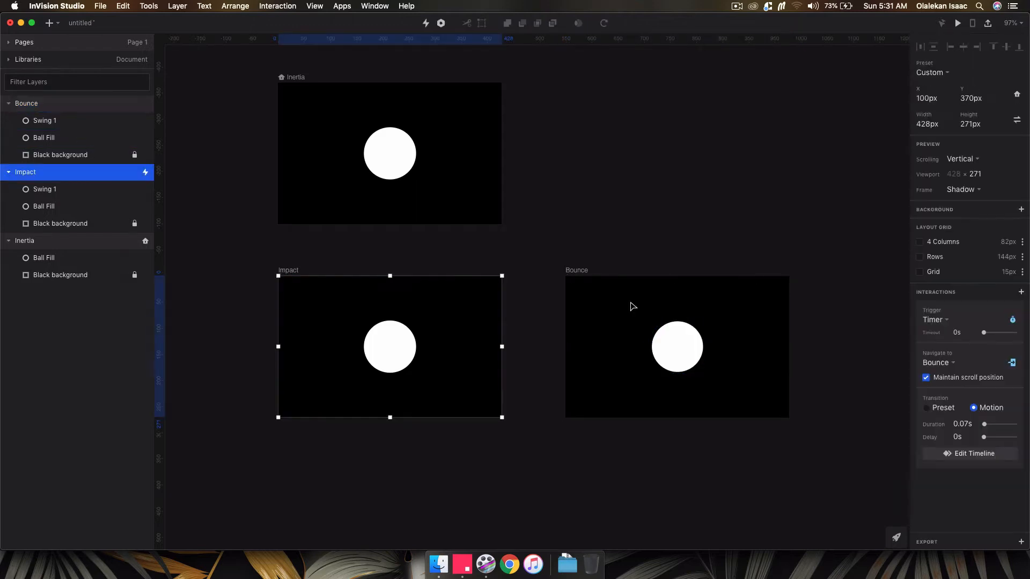
left_click(981, 453)
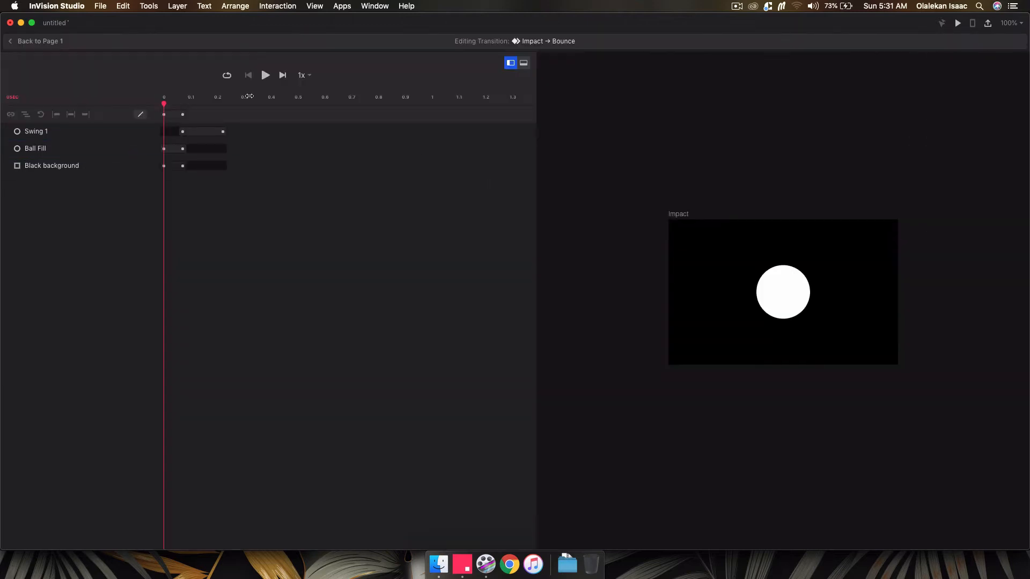
left_click_drag(249, 96, 322, 95)
left_click(265, 76)
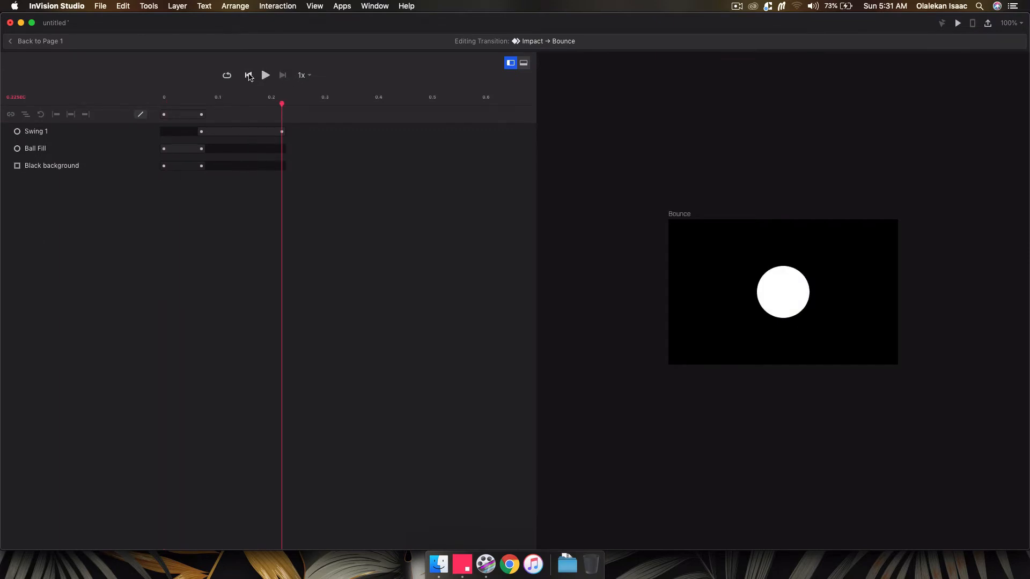
left_click(249, 77)
left_click(265, 75)
left_click(248, 77)
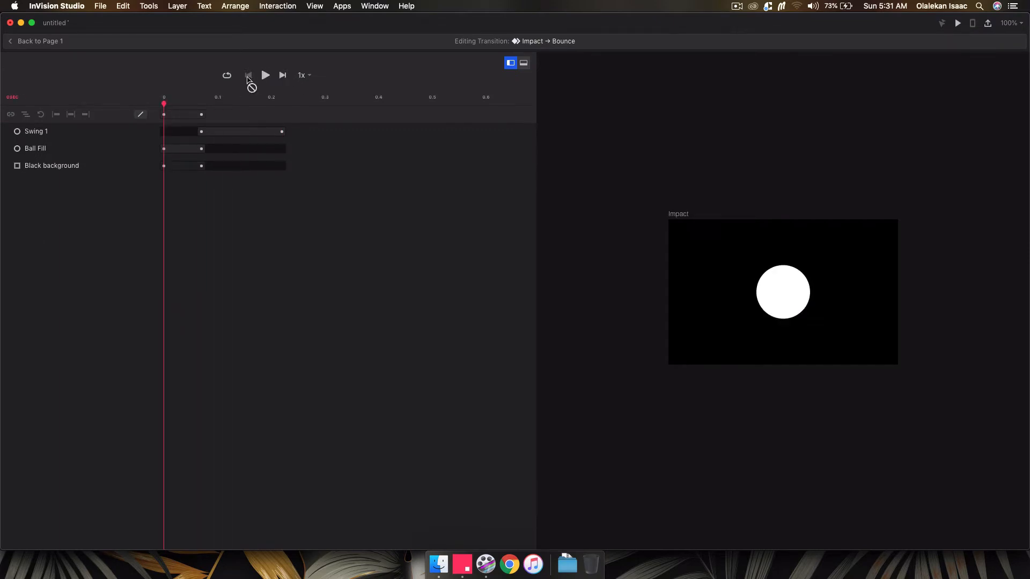
left_click(265, 75)
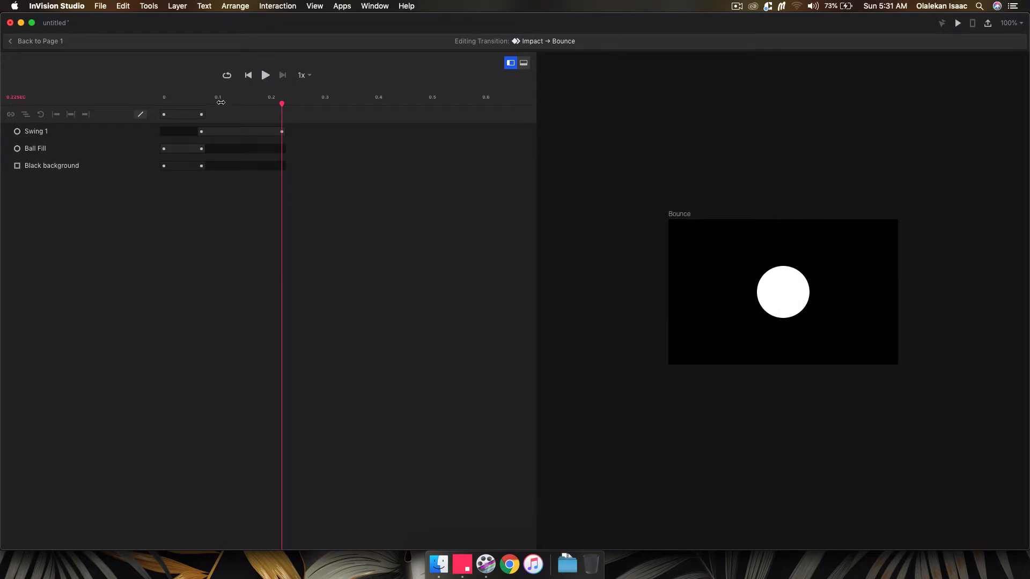
Step: Expand the Swing 1 and Ball Fill properties, scrub through the transition, and make Ball Fill's opacity switch instantly at 0.07 s
left_click(127, 150)
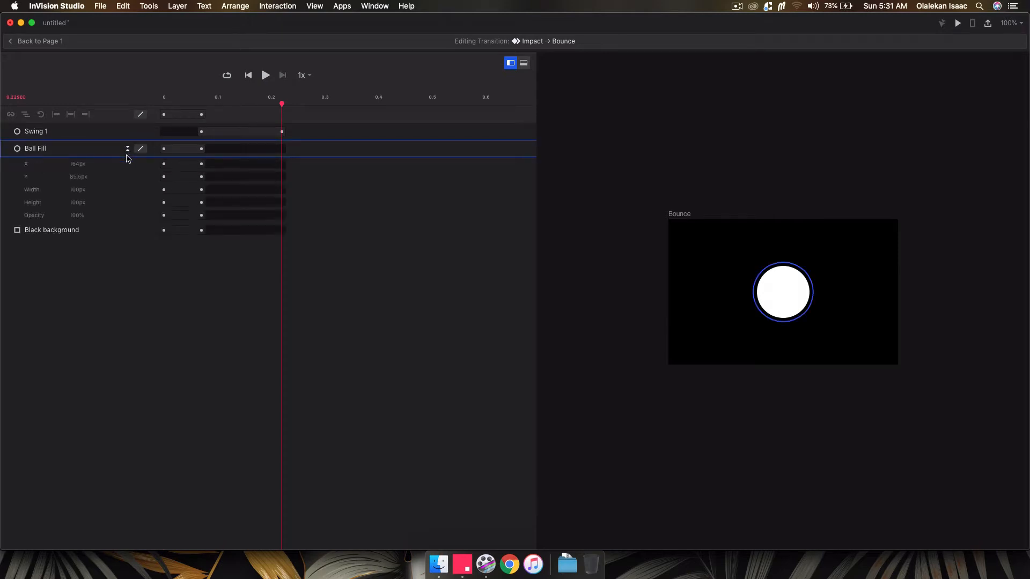
left_click(128, 131)
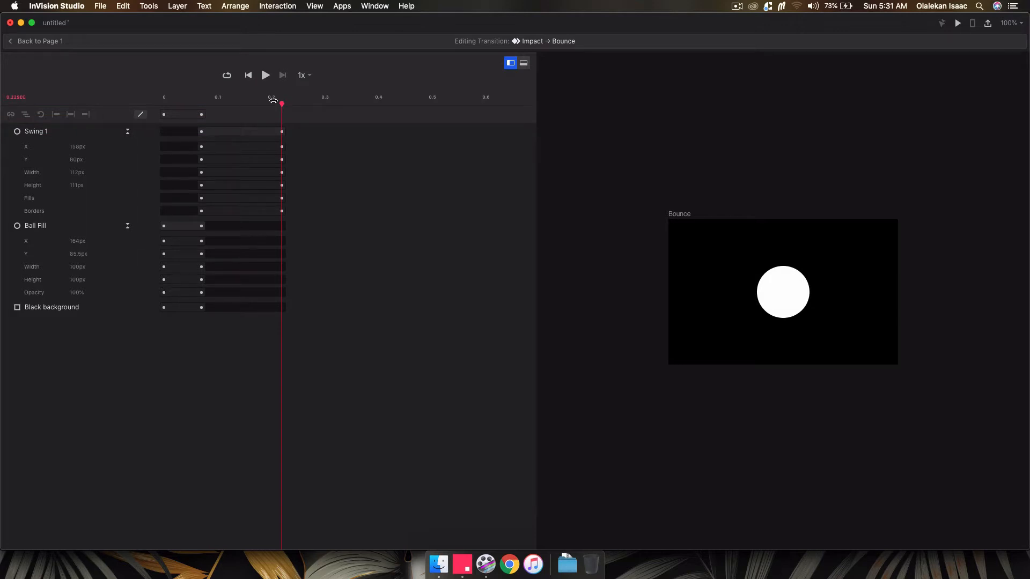
left_click_drag(282, 103, 83, 116)
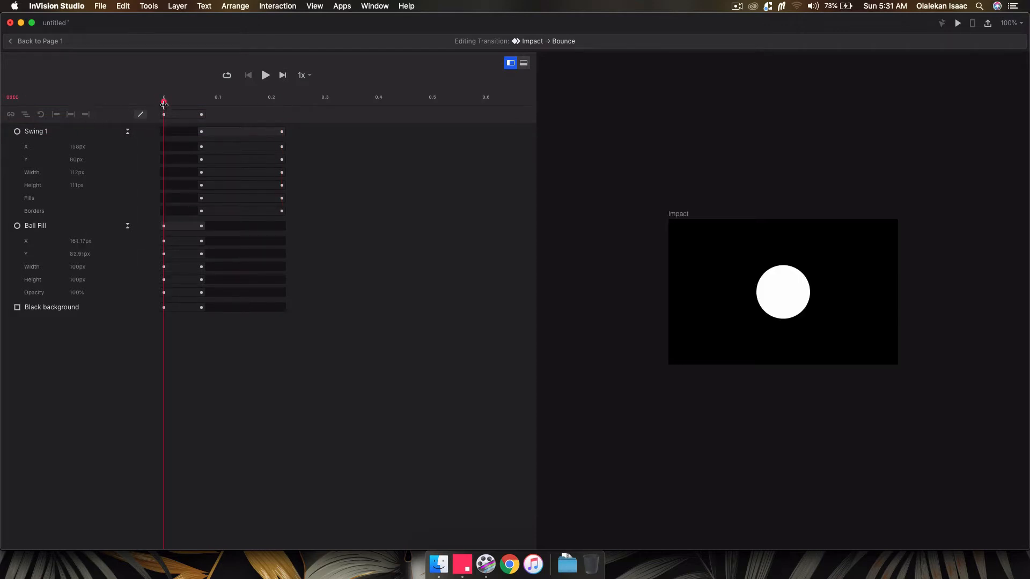
left_click_drag(164, 103, 283, 104)
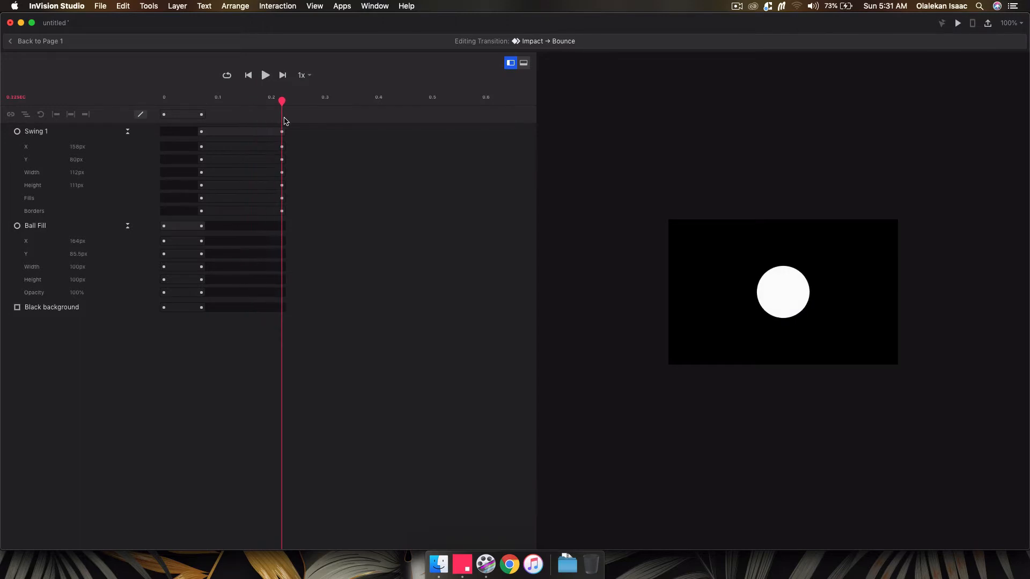
left_click(137, 133)
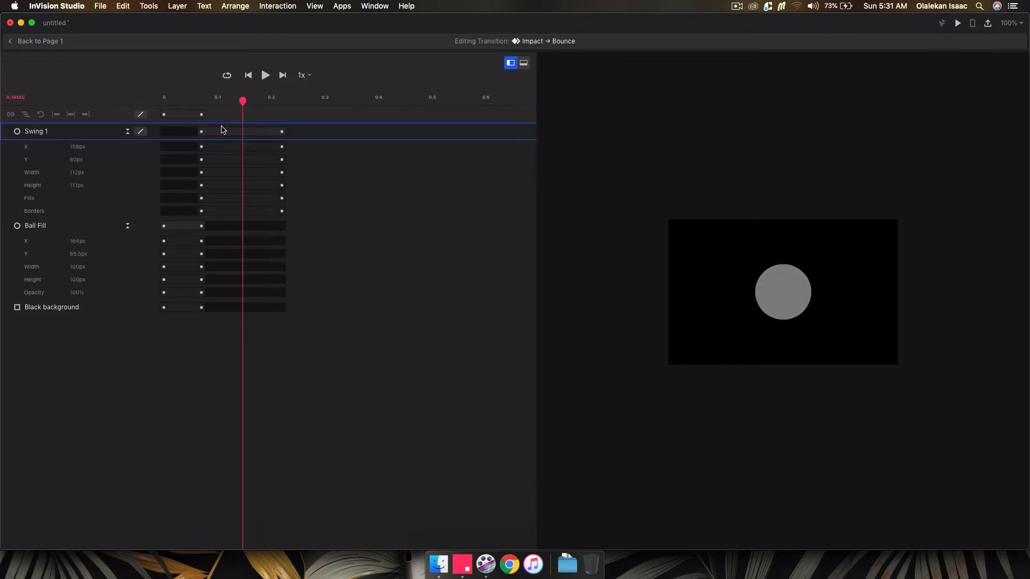
left_click(164, 293)
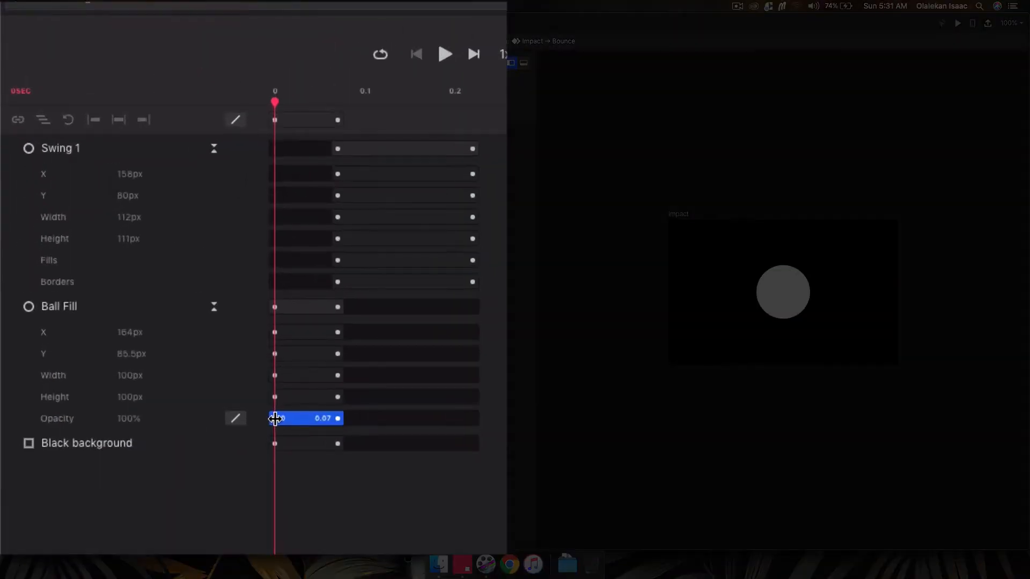
left_click_drag(276, 419, 340, 420)
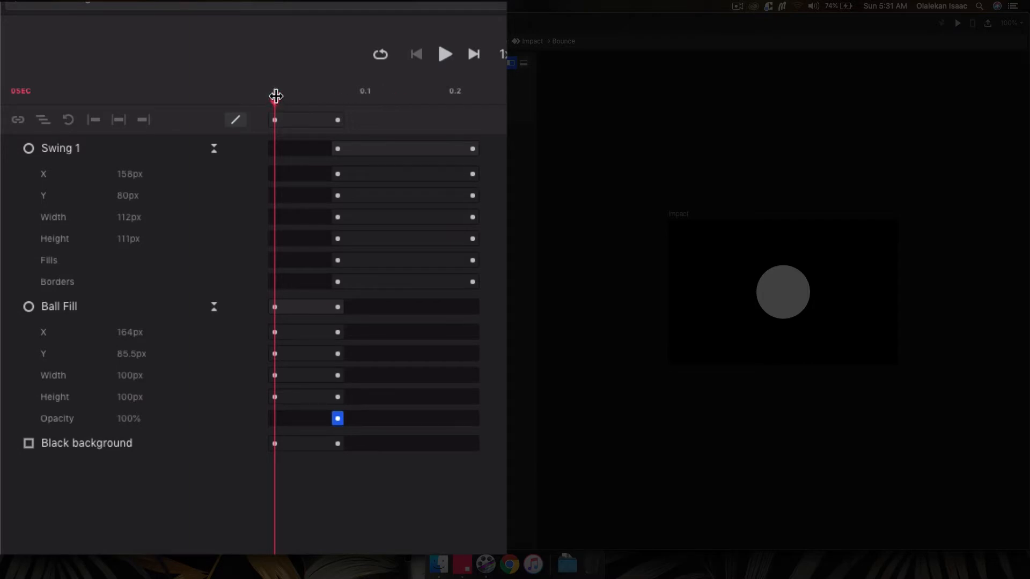
Step: Make Swing 1's Fills switch instantly at 0.07 s, and replay the transition to check the swap
left_click_drag(274, 98, 425, 110)
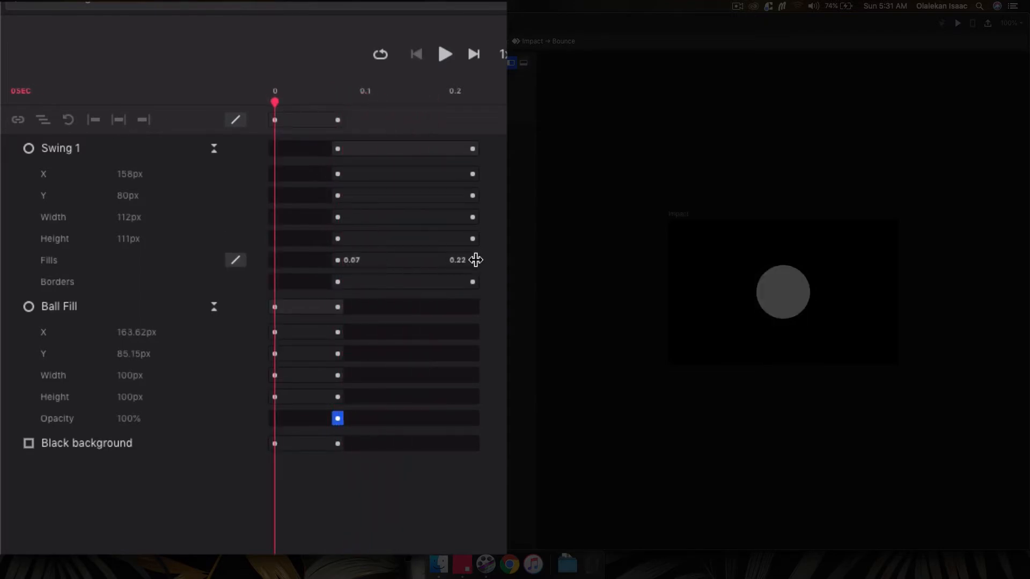
left_click_drag(477, 259, 317, 277)
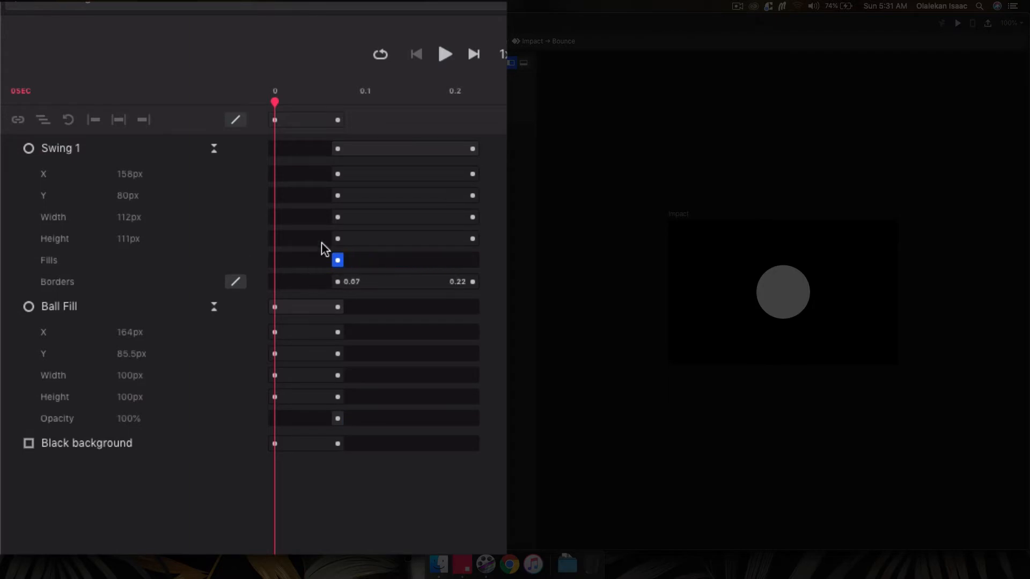
left_click_drag(275, 101, 238, 98)
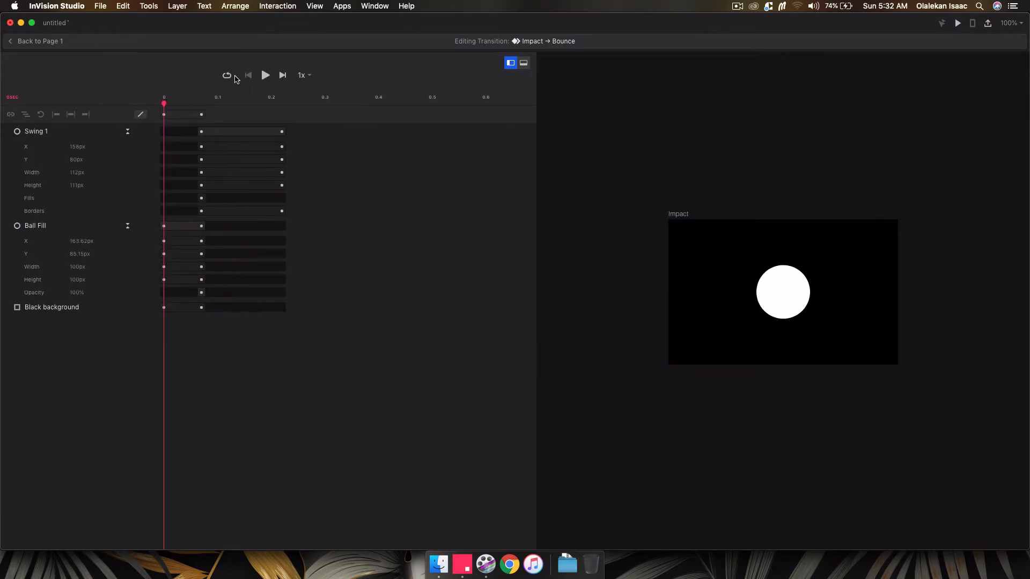
left_click(265, 76)
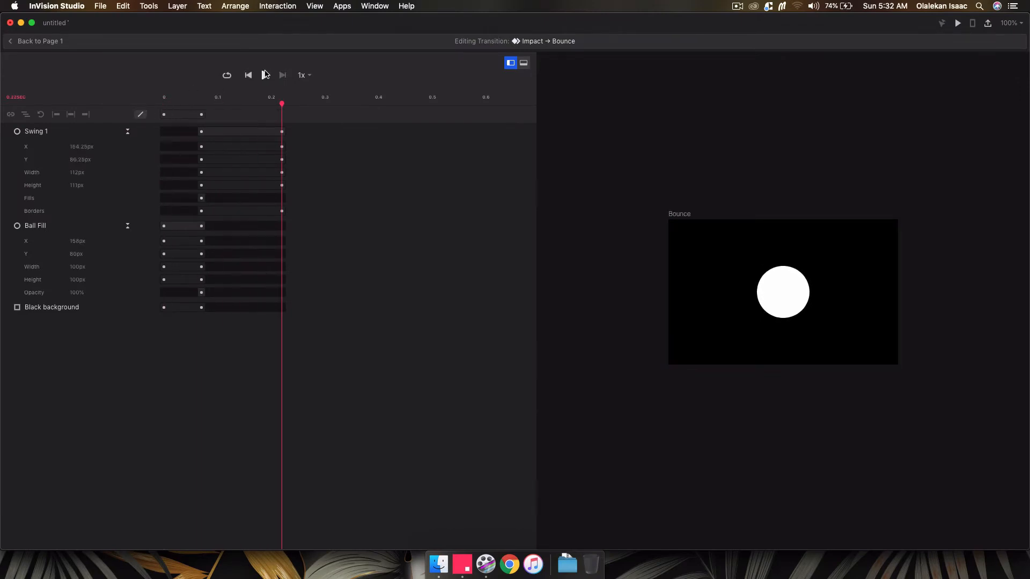
left_click(262, 76)
left_click(249, 76)
left_click(264, 76)
Step: Return to the page, duplicate the Bounce artboard's Swing 1 layer, and rename the copy Swing 2
left_click(35, 41)
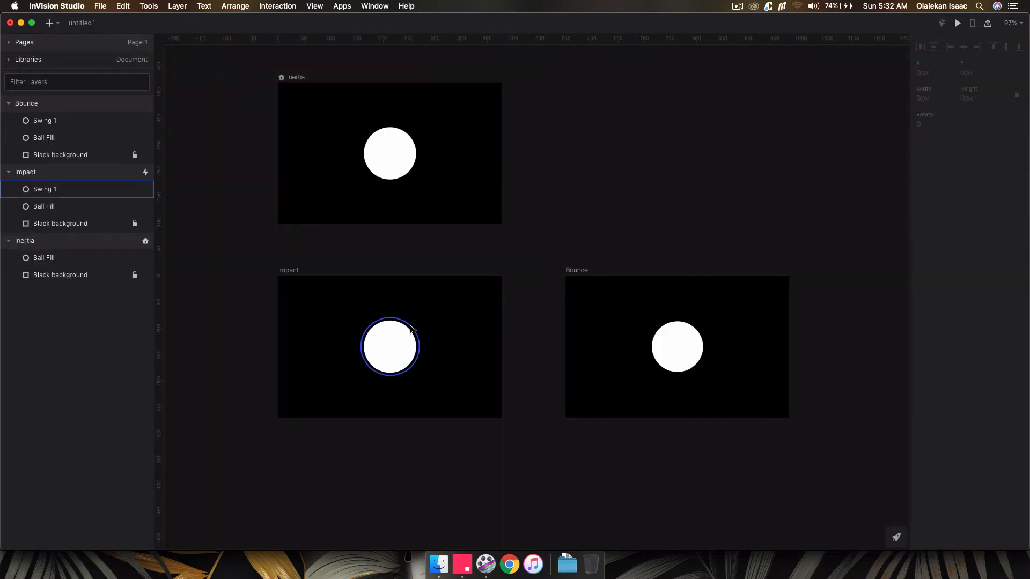
left_click(56, 122)
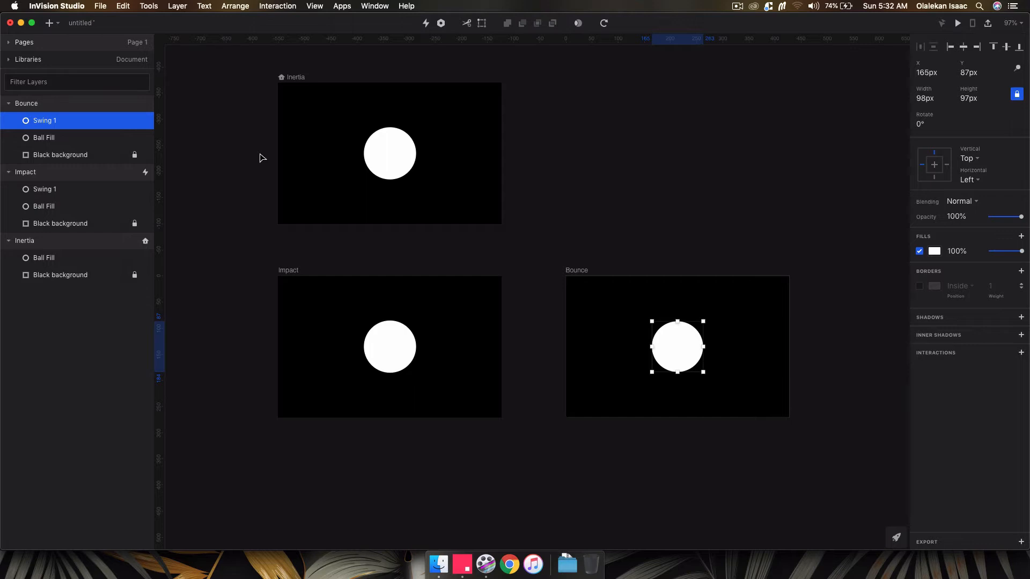
key("super+d")
double_click(46, 121)
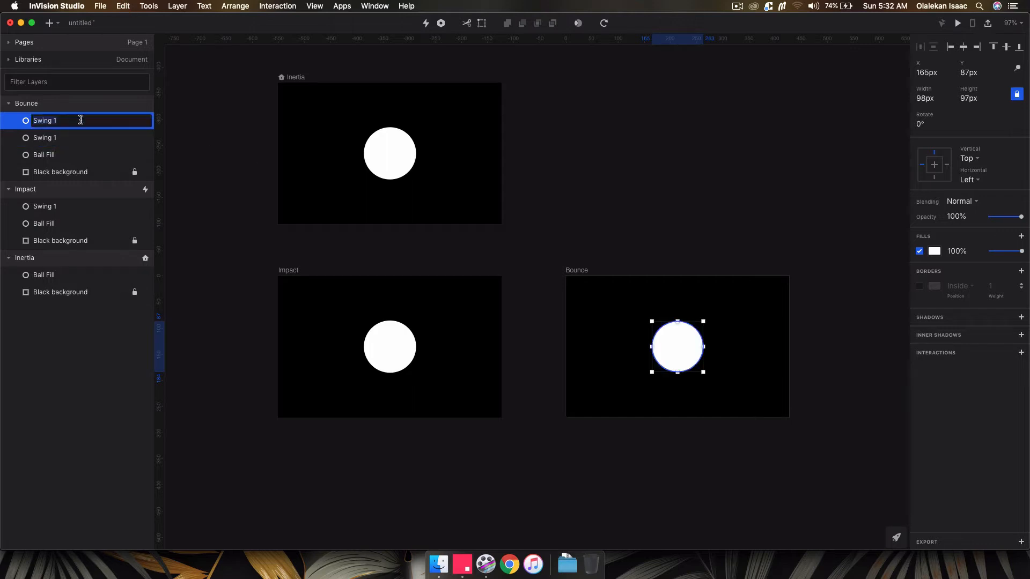
left_click(81, 120)
key("BackSpace")
key("Return")
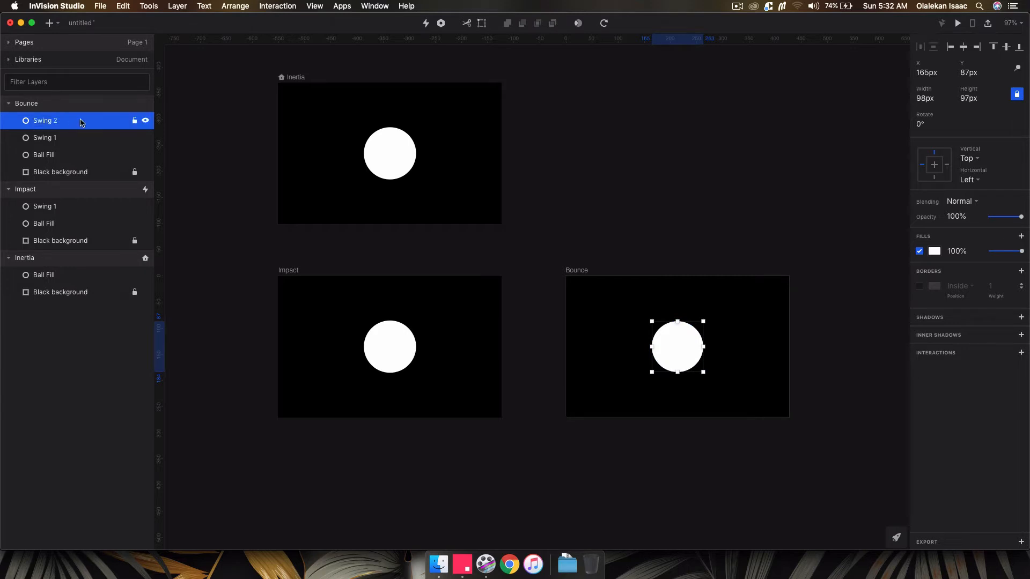
Step: Paste a copy of Swing 2 above Swing 1 on the Impact artboard and compare it with Bounce's Swing 2
left_click(52, 200)
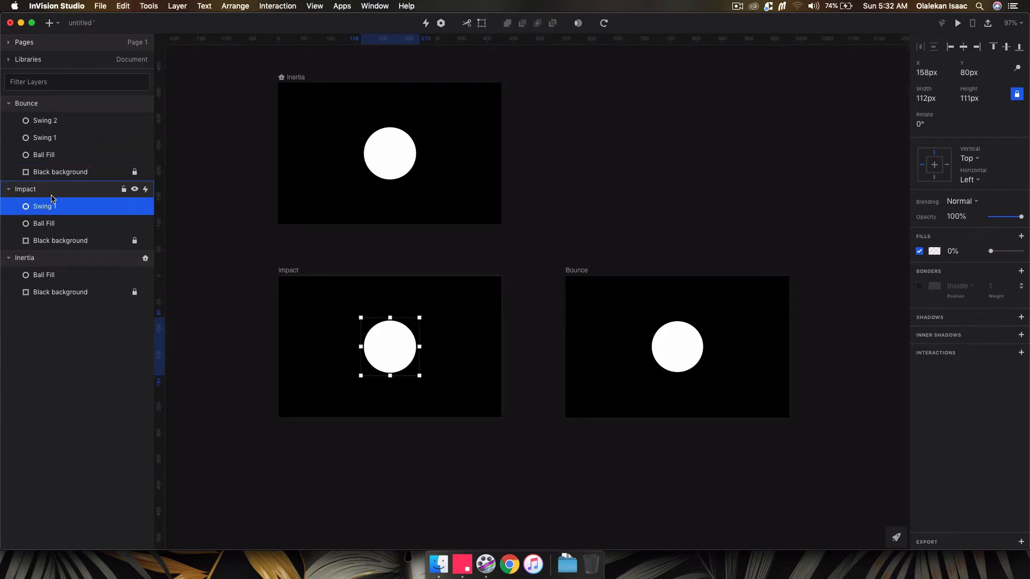
key("super+v")
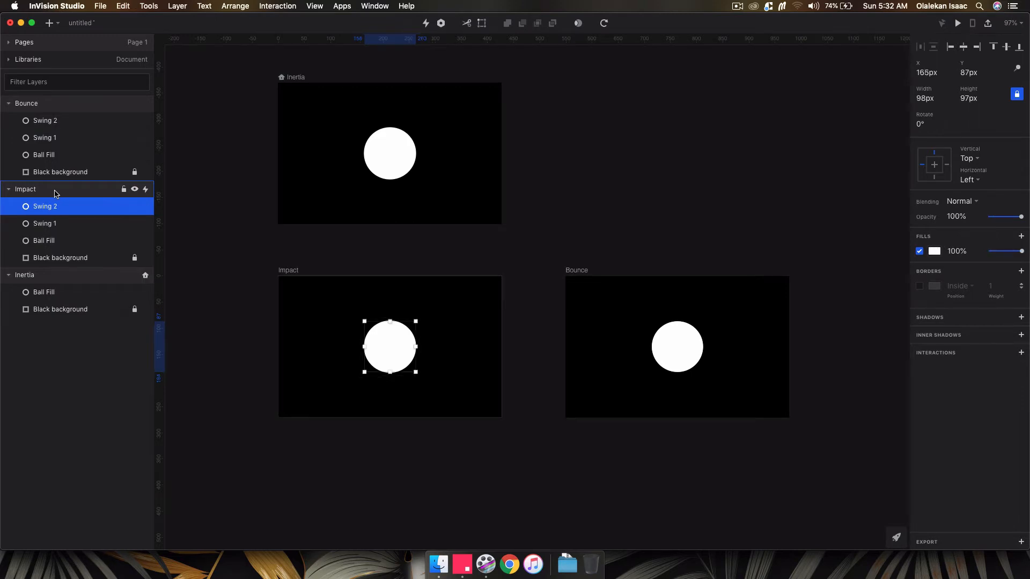
left_click(56, 121)
left_click(52, 205)
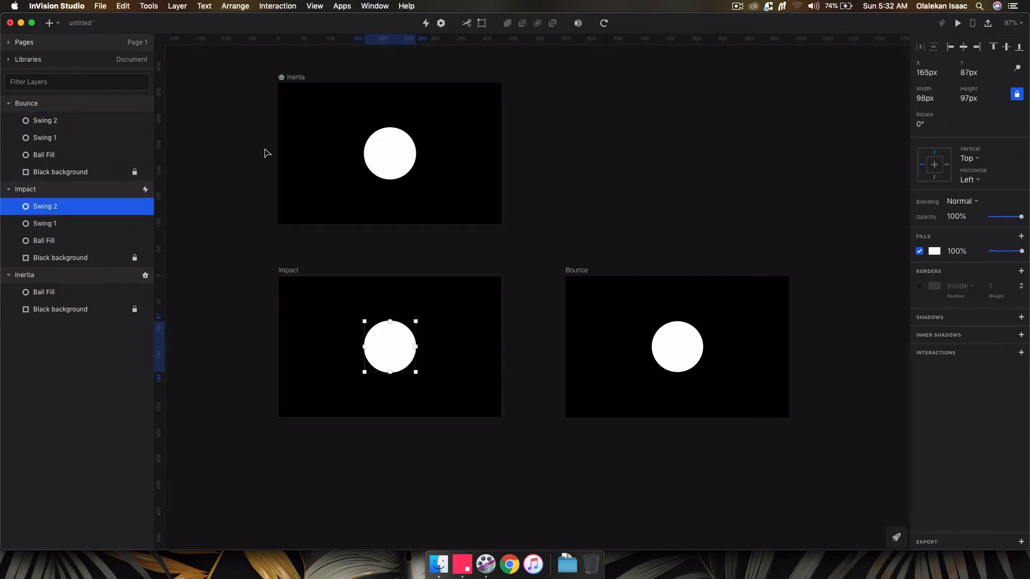
Step: Enlarge the Bounce artboard's Swing 2 ball to about 102 × 101 px and lower its Swing 1 layer opacity to 0%
left_click(76, 122)
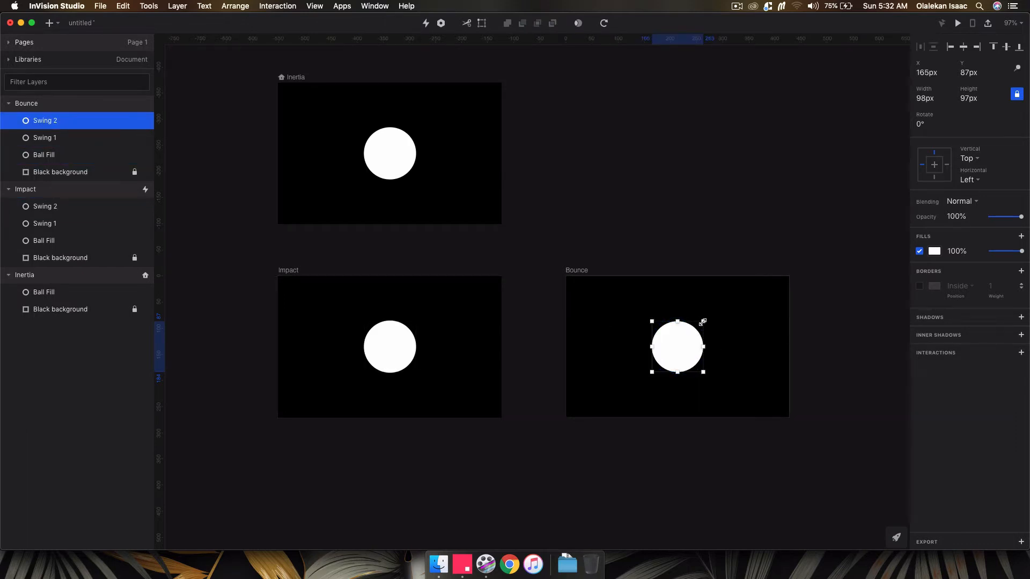
left_click_drag(703, 322, 704, 320)
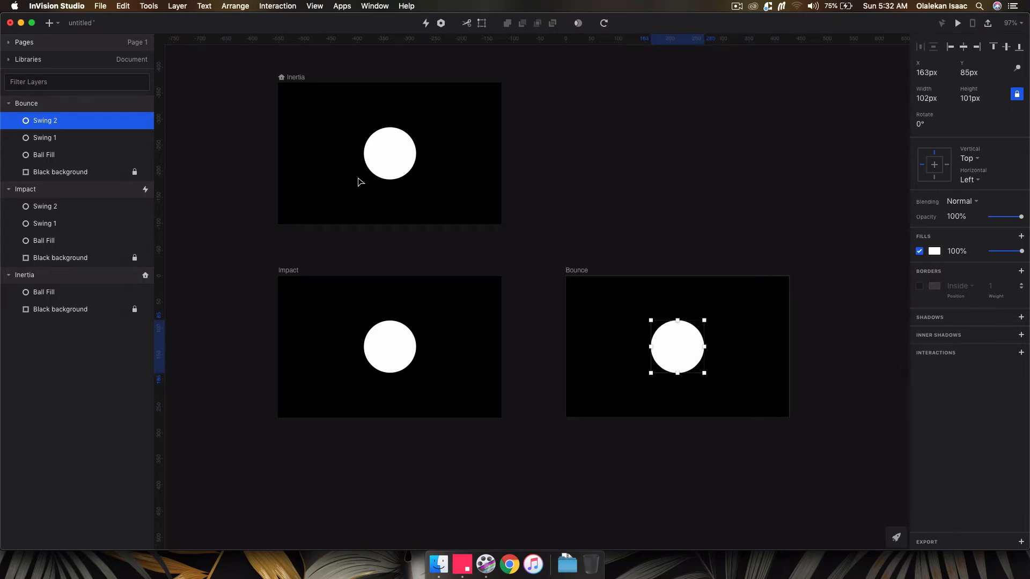
left_click(67, 143)
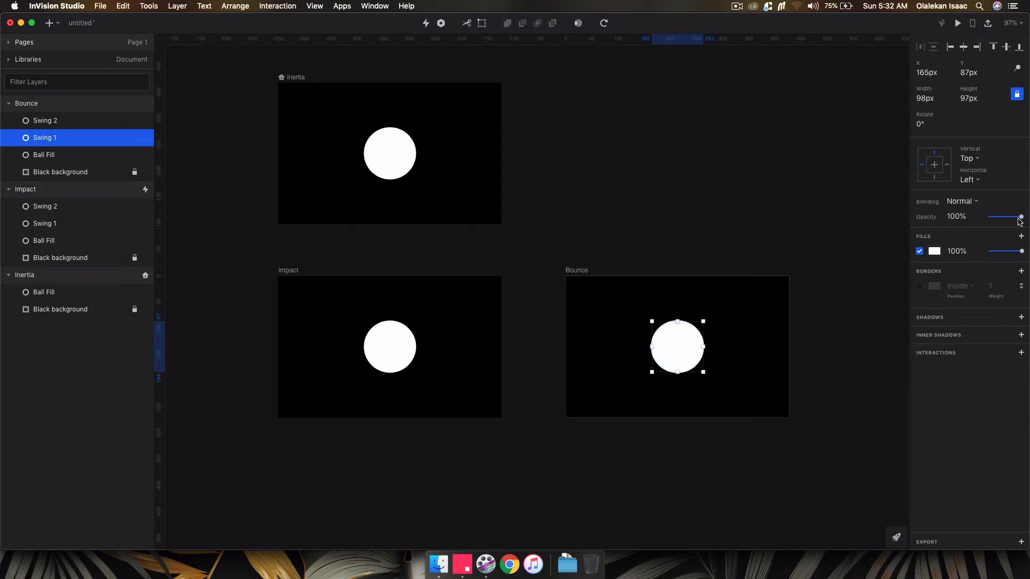
left_click_drag(1019, 216, 989, 216)
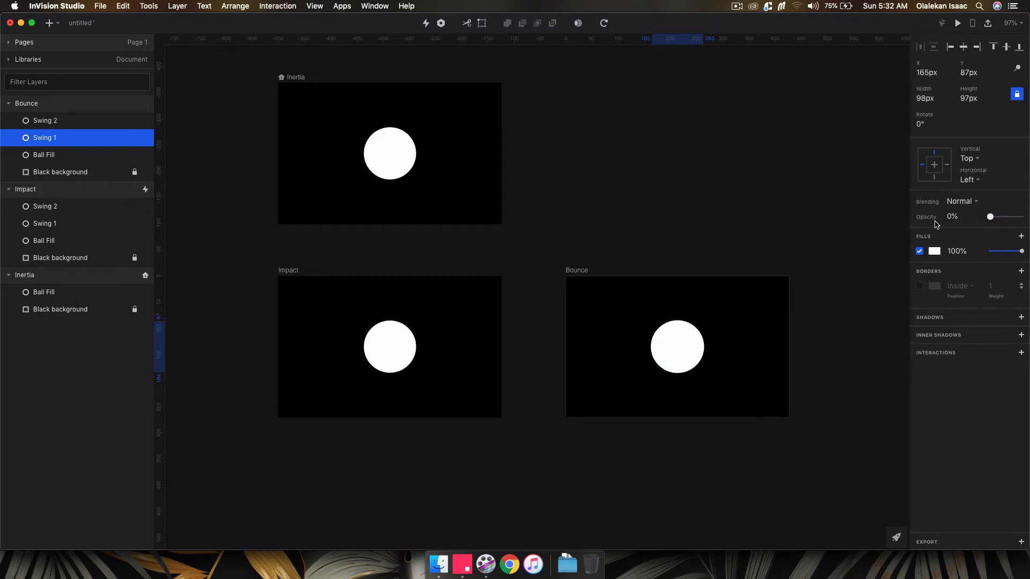
Step: Compare the Swing 1 layers' opacity settings on both artboards and lower the fill opacity of the Impact artboard's Swing 2
left_click(30, 228)
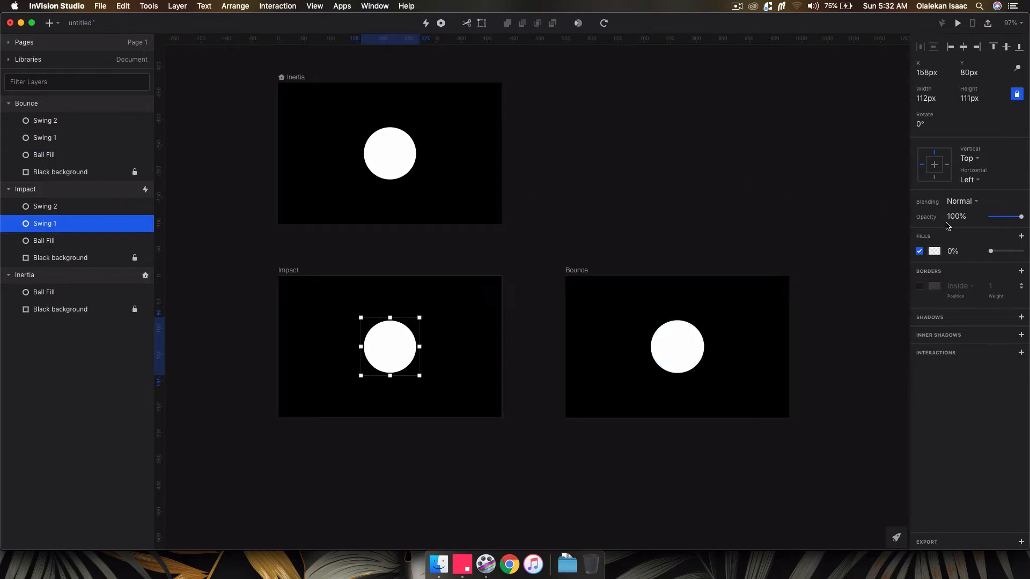
left_click(60, 141)
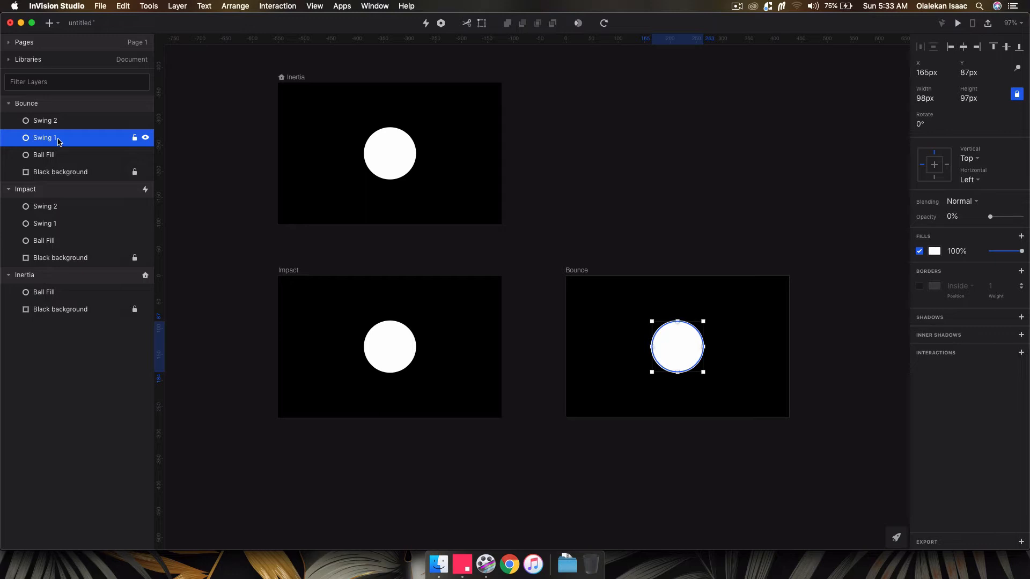
left_click(53, 206)
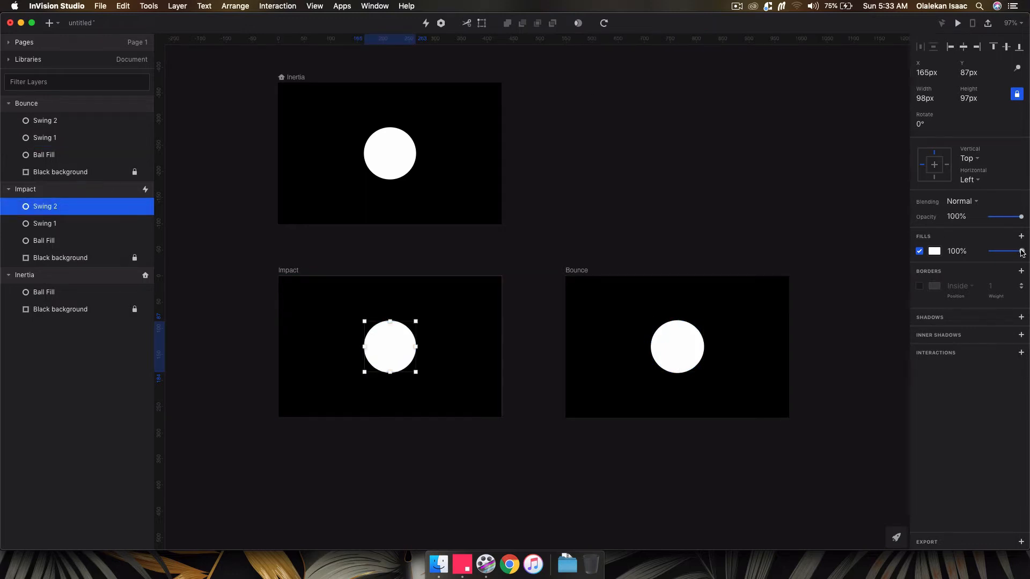
left_click(718, 251)
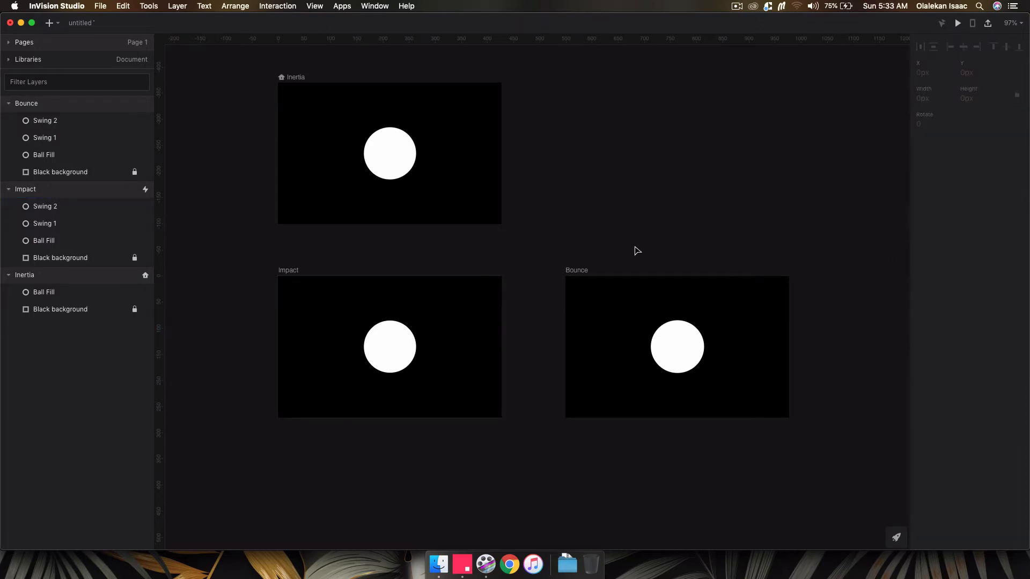
Step: Open the Impact → Bounce transition timeline and retime the Swing 2 track to run from 0.22 to 0.4 s
left_click(290, 273)
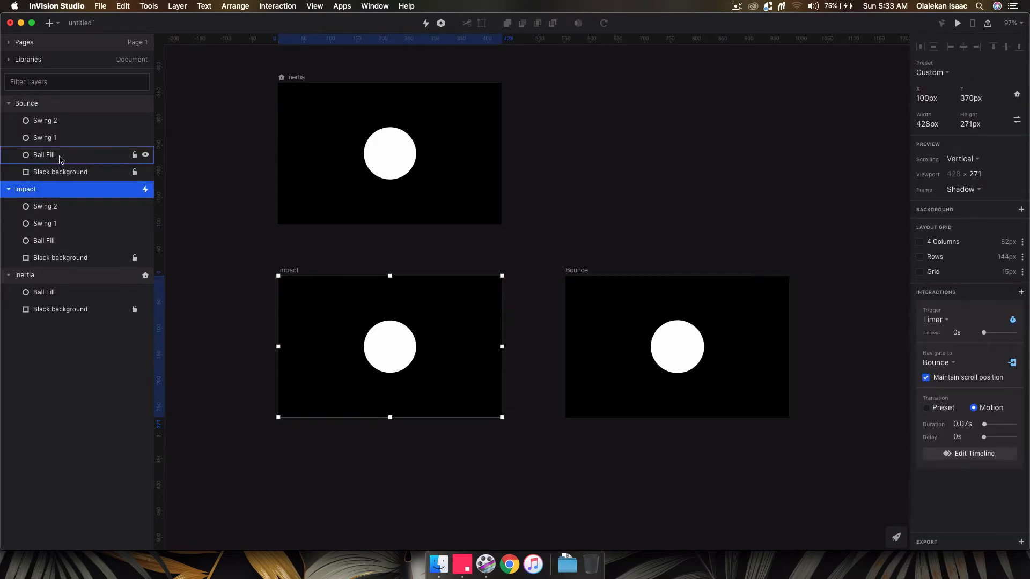
left_click(67, 123)
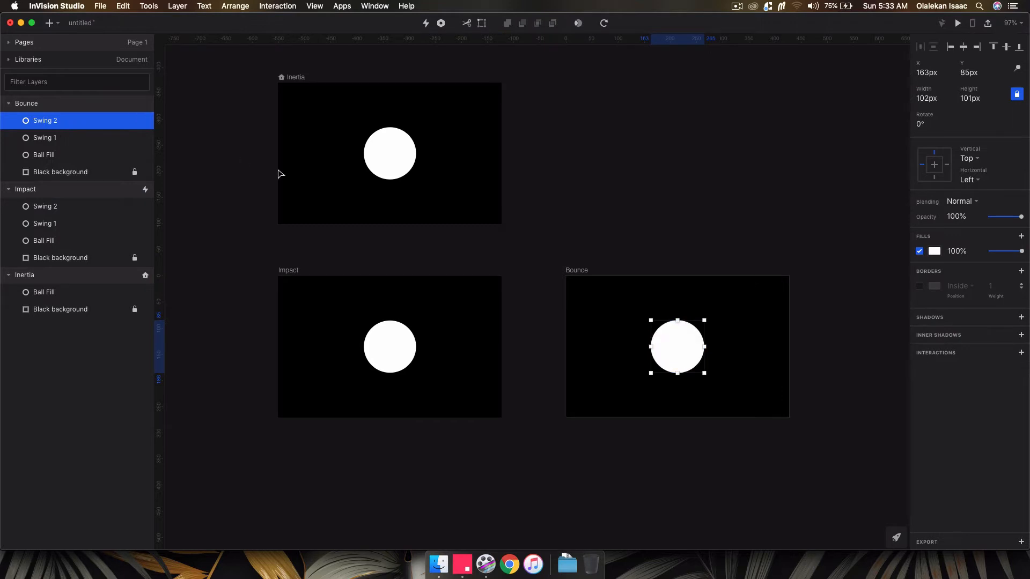
left_click(296, 271)
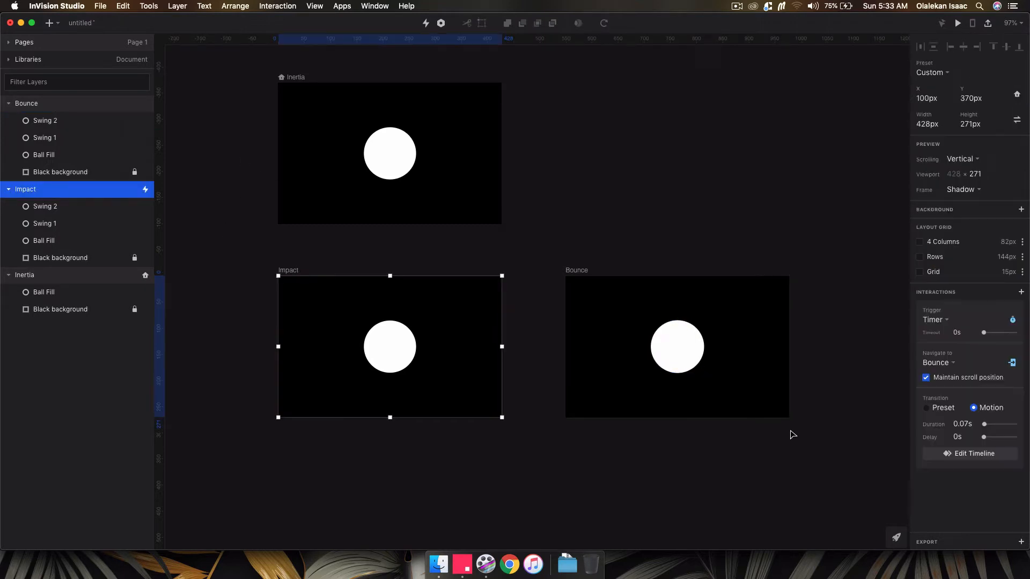
left_click(968, 455)
left_click_drag(211, 99, 258, 99)
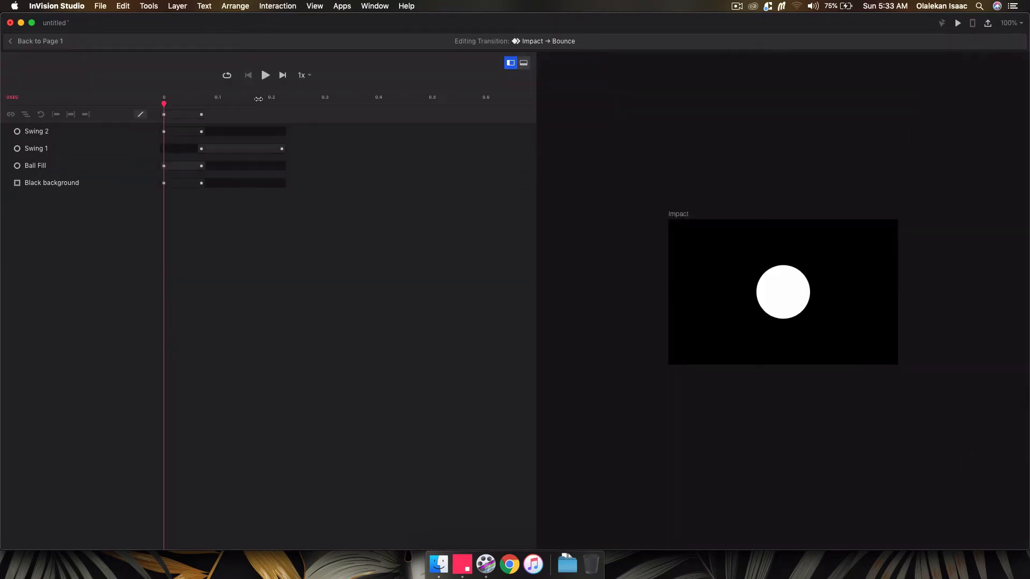
left_click_drag(195, 132, 308, 143)
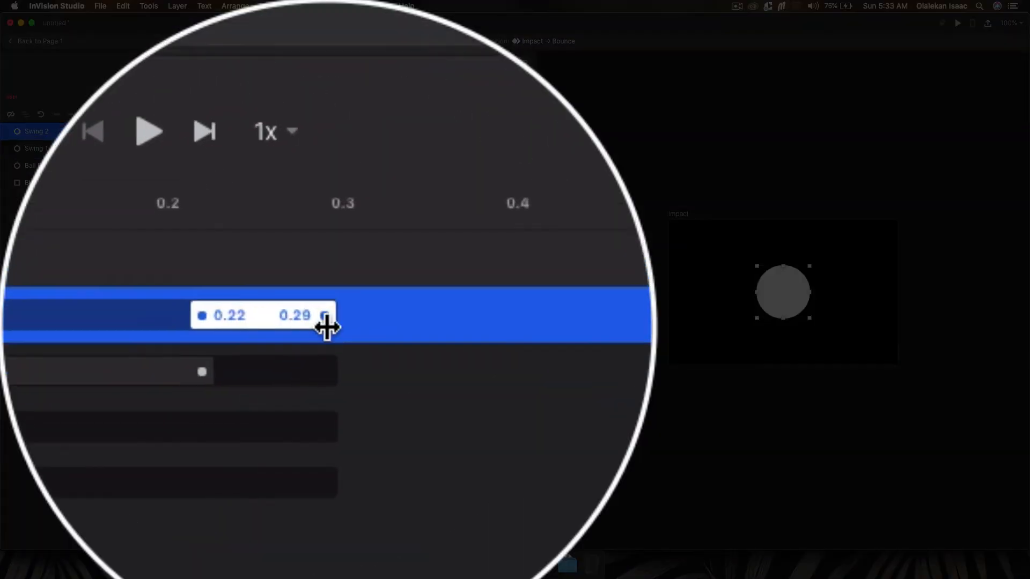
left_click_drag(327, 327, 377, 323)
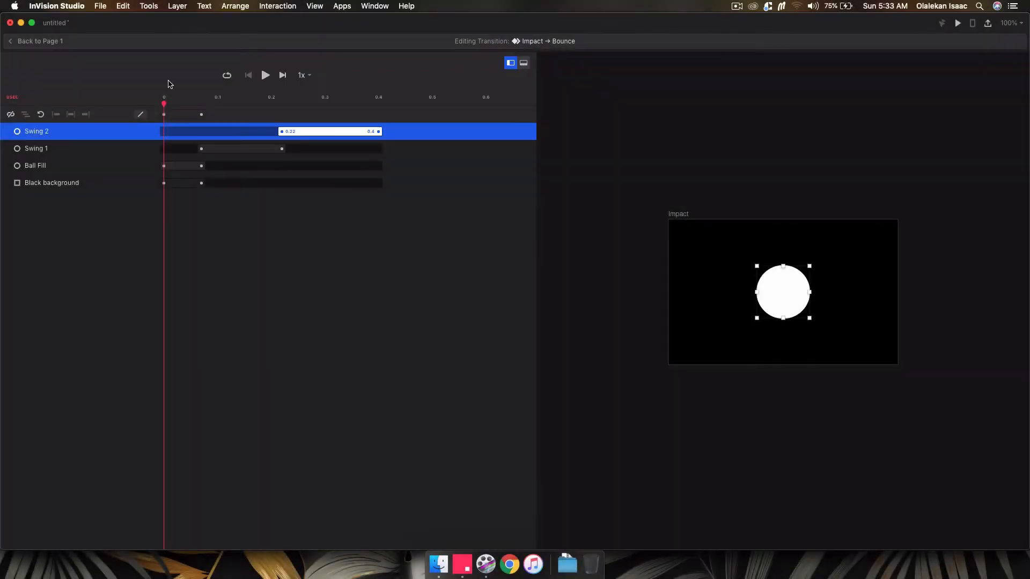
Step: Make Swing 1's layer opacity switch instantly at 0.22 s, and expand Ball Fill's properties for comparison
left_click(127, 148)
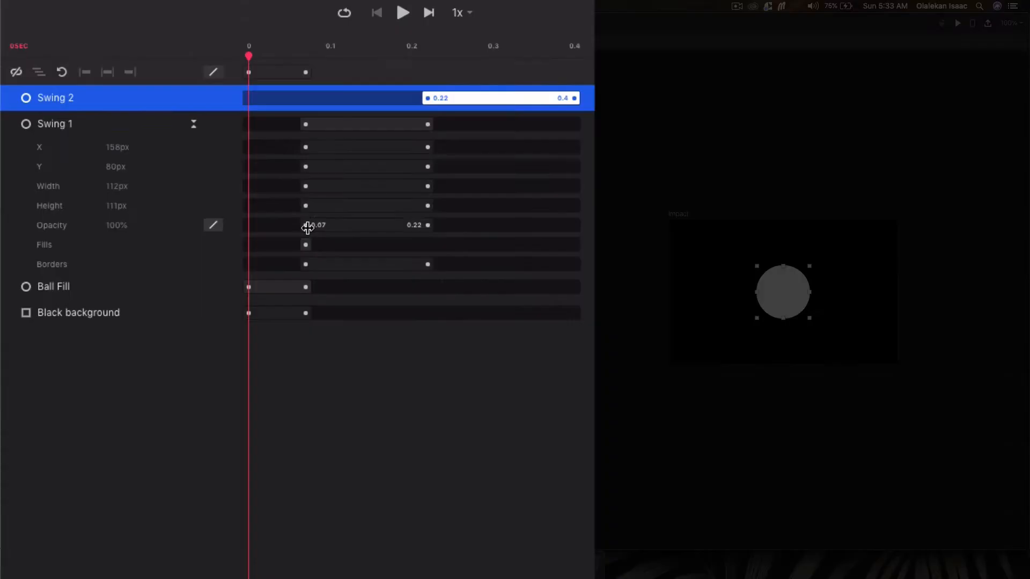
left_click_drag(202, 215, 310, 227)
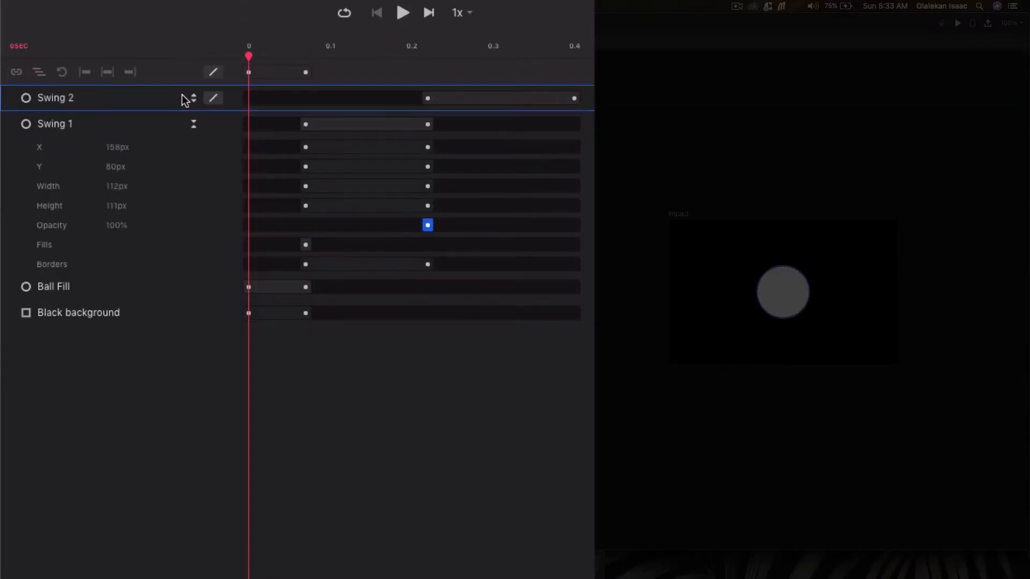
left_click(191, 293)
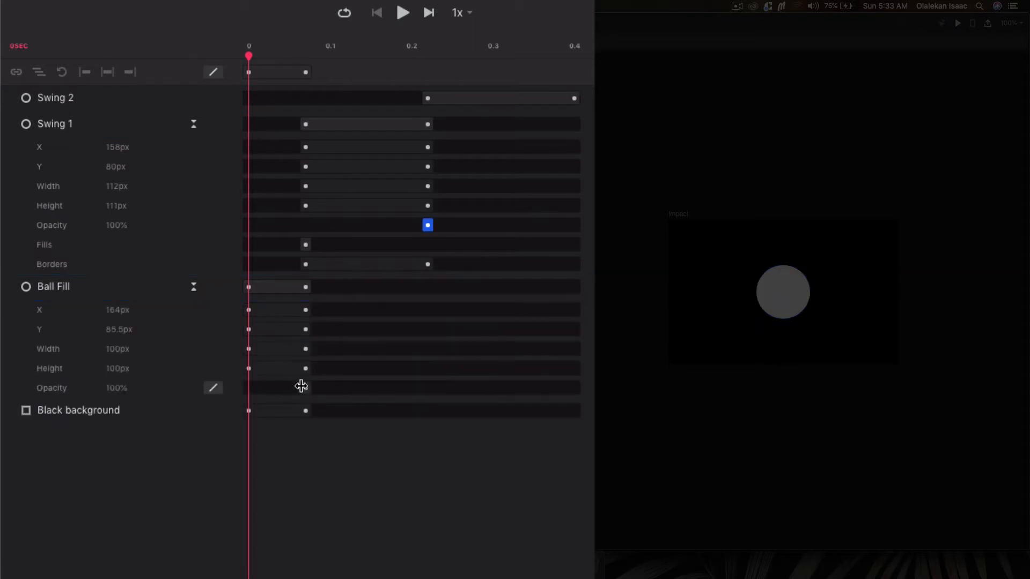
Step: Expand Swing 2's animated properties and make its fill switch instantly at 0.22 s
left_click(194, 98)
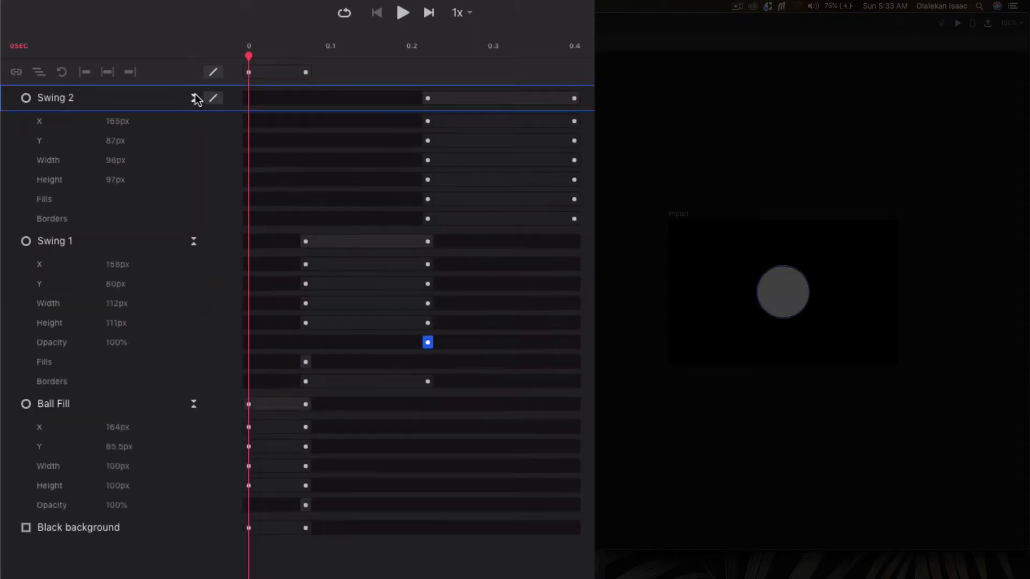
left_click_drag(574, 198, 427, 199)
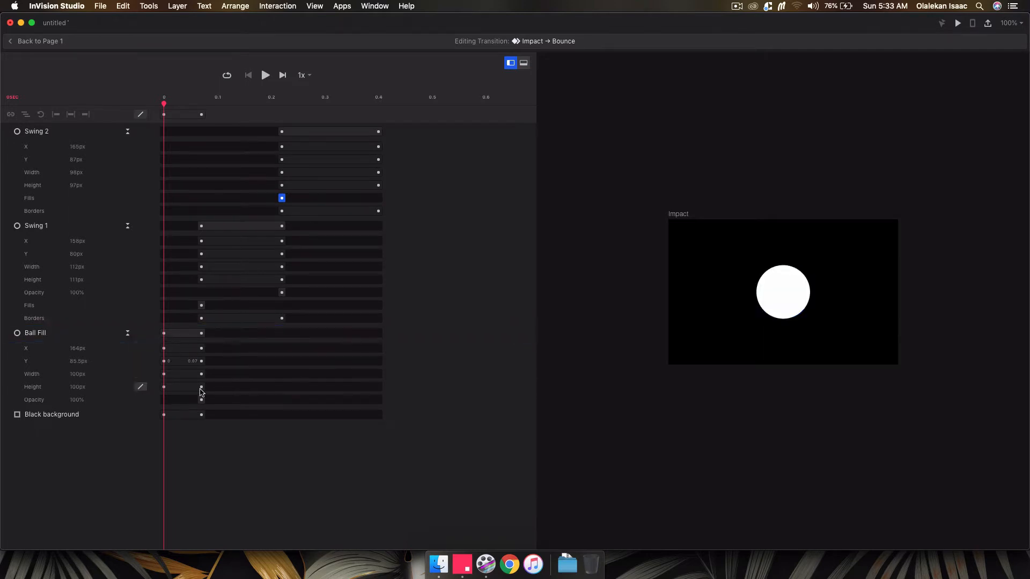
Step: Play the Impact → Bounce transition several times from the start to check the ball's swing motion
left_click(265, 75)
left_click(249, 75)
left_click(265, 75)
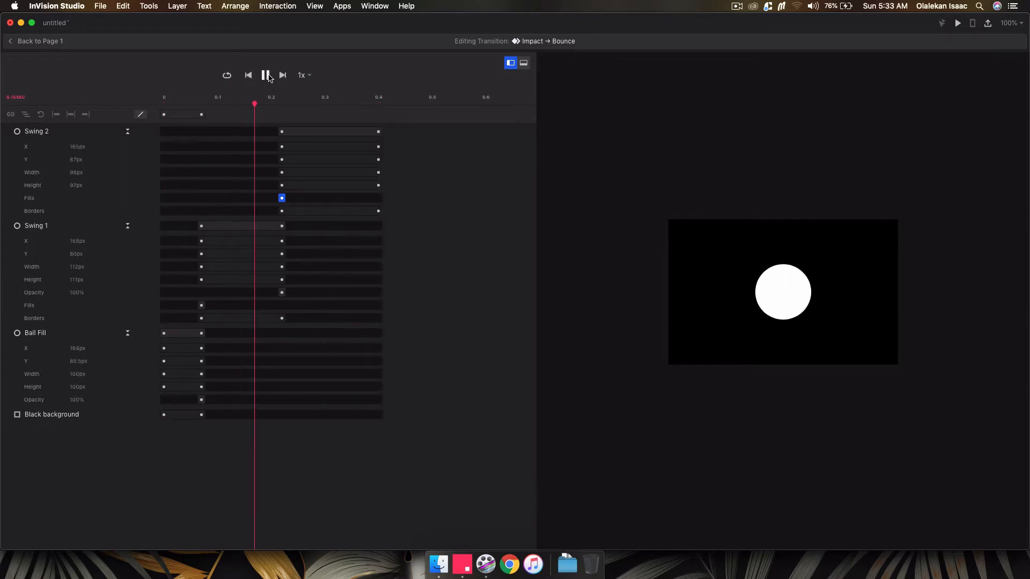
left_click(250, 75)
left_click(265, 75)
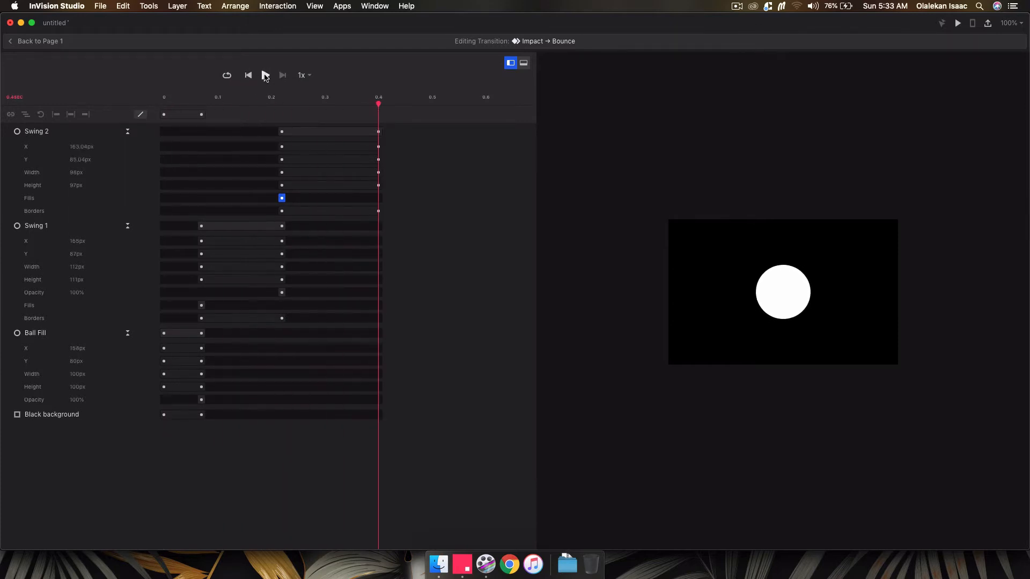
left_click(250, 76)
left_click(263, 76)
left_click(248, 75)
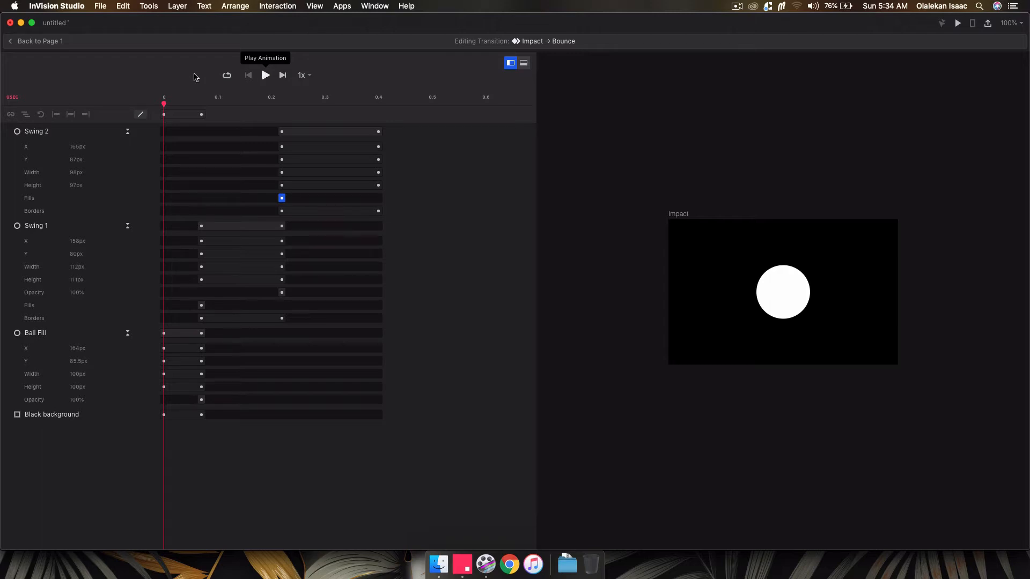
left_click(265, 75)
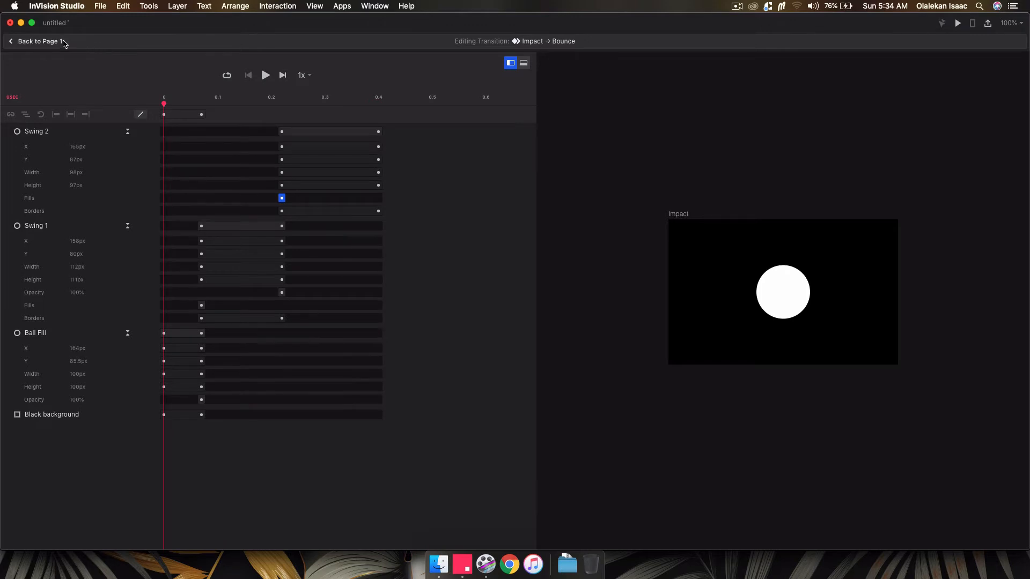
Step: Return to Page 1, duplicate the Bounce artboard's Swing 2 layer and rename the copy Swing 3
left_click(47, 41)
left_click(58, 117)
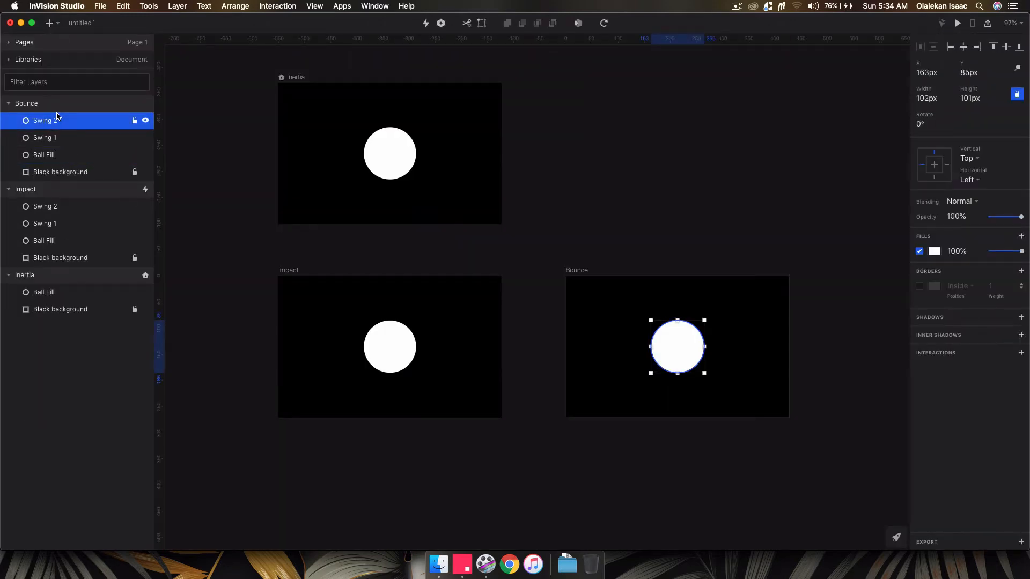
key("super+d")
double_click(58, 120)
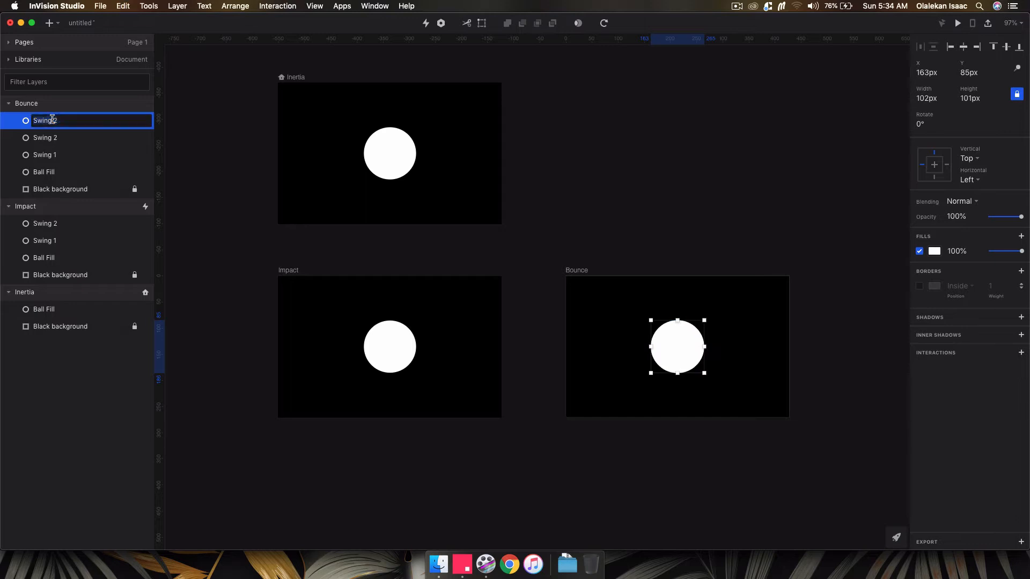
left_click(83, 119)
type("3")
key("Return")
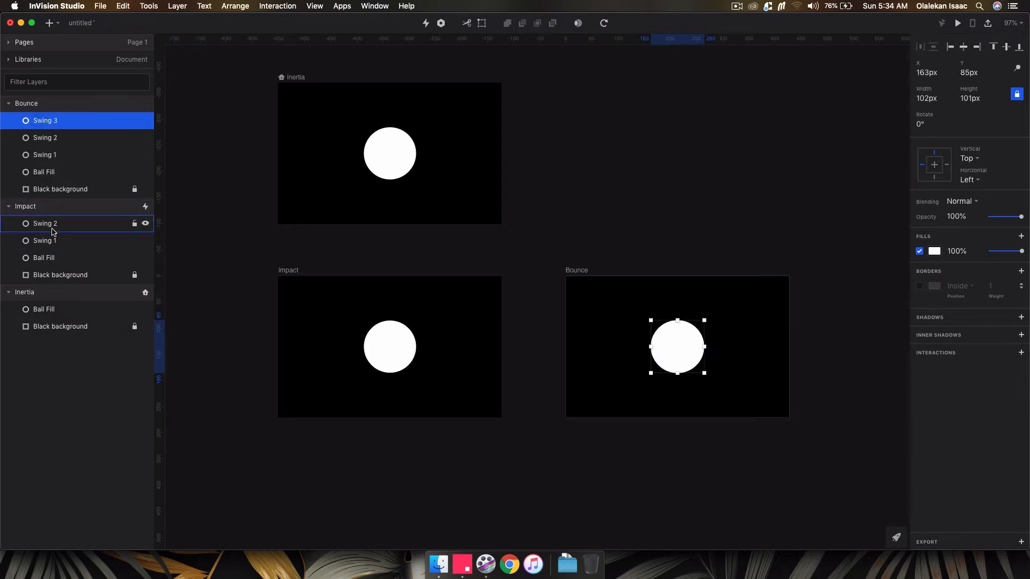
Step: Paste a copy of the Swing 3 layer above Swing 2 in the Impact artboard
left_click(57, 224)
key("super+v")
left_click(69, 124)
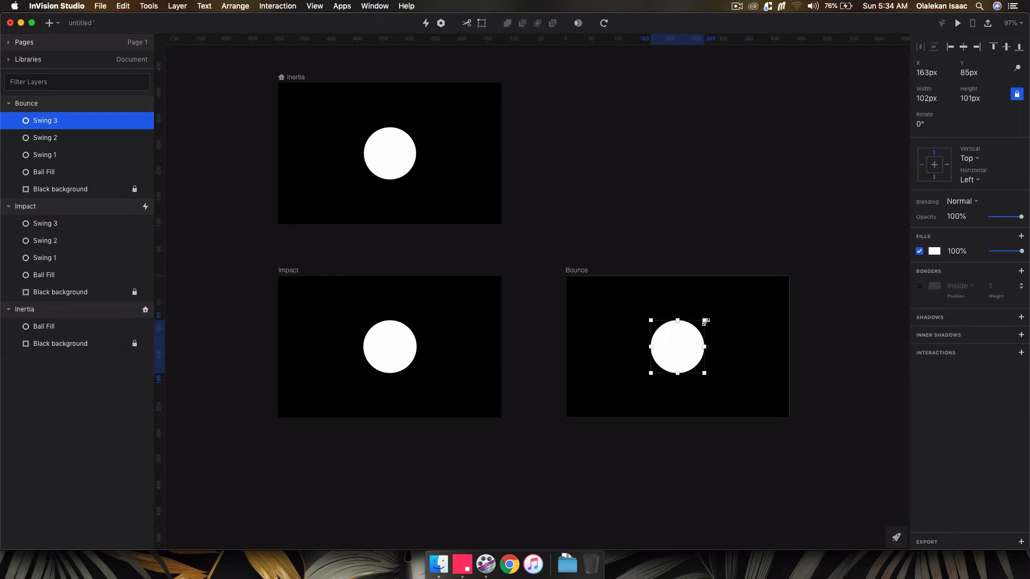
left_click(135, 227)
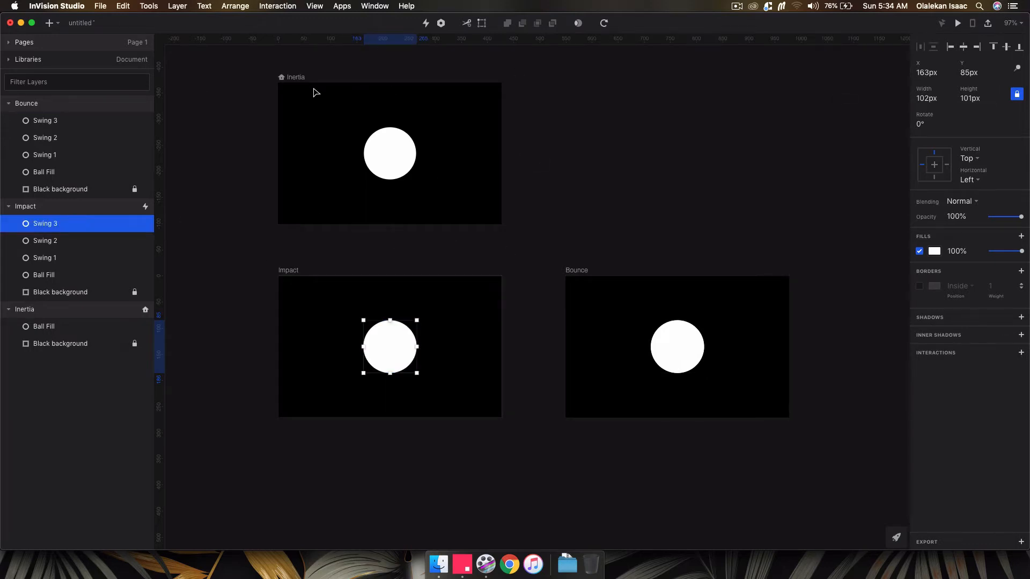
Step: Resize the Bounce artboard's Swing 3 ball to about 100 × 99 px and lower the fill opacity of Impact's Swing 3
left_click(61, 124)
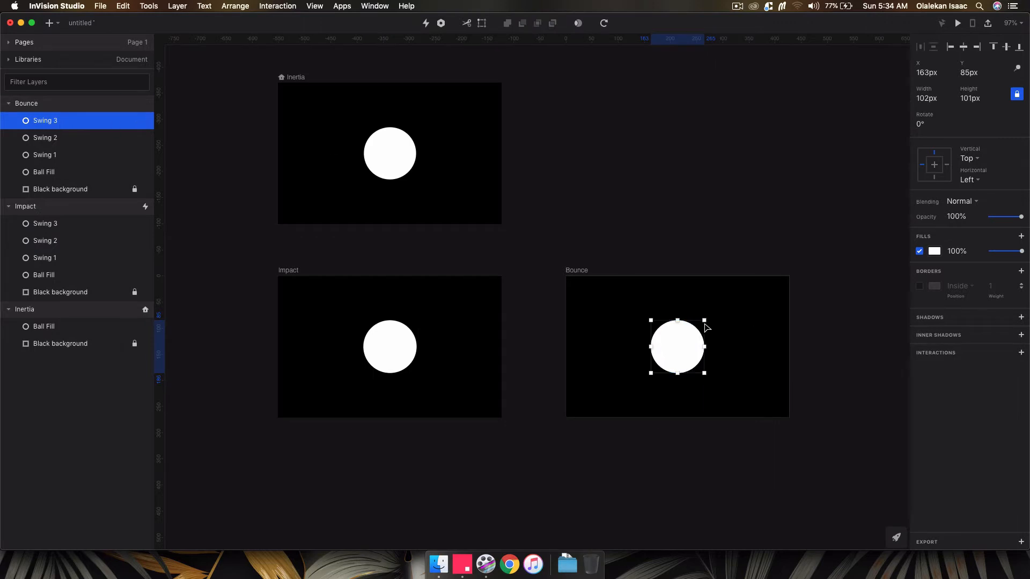
left_click_drag(704, 321, 705, 321)
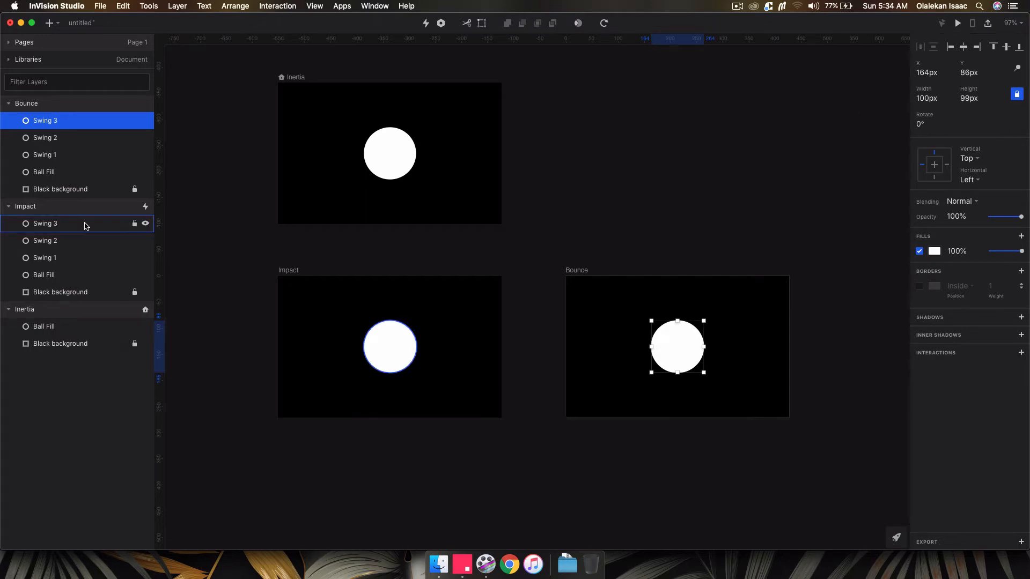
left_click(84, 223)
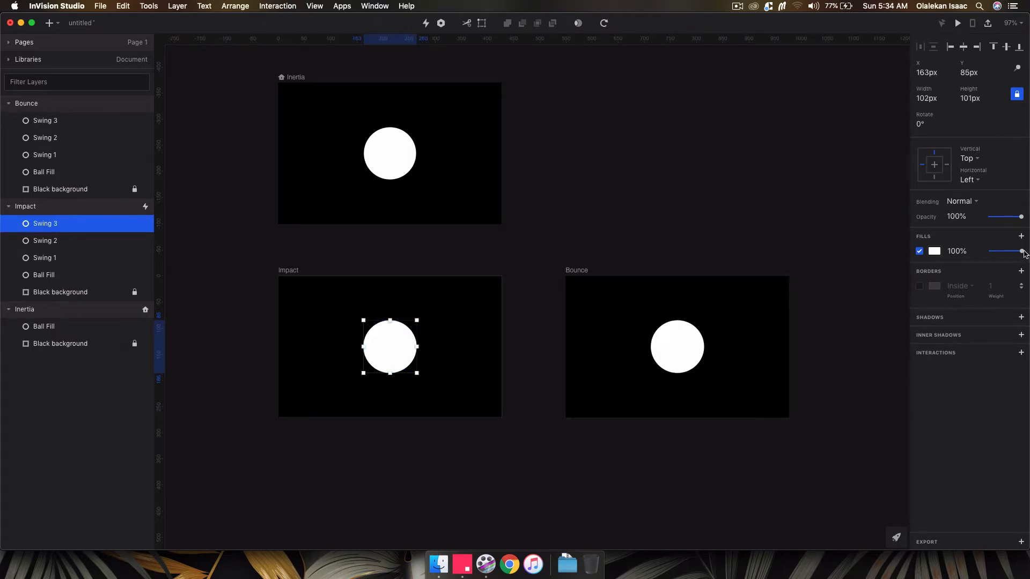
Step: Lower the layer opacity of the Bounce artboard's Swing 2 to 0%
left_click(51, 120)
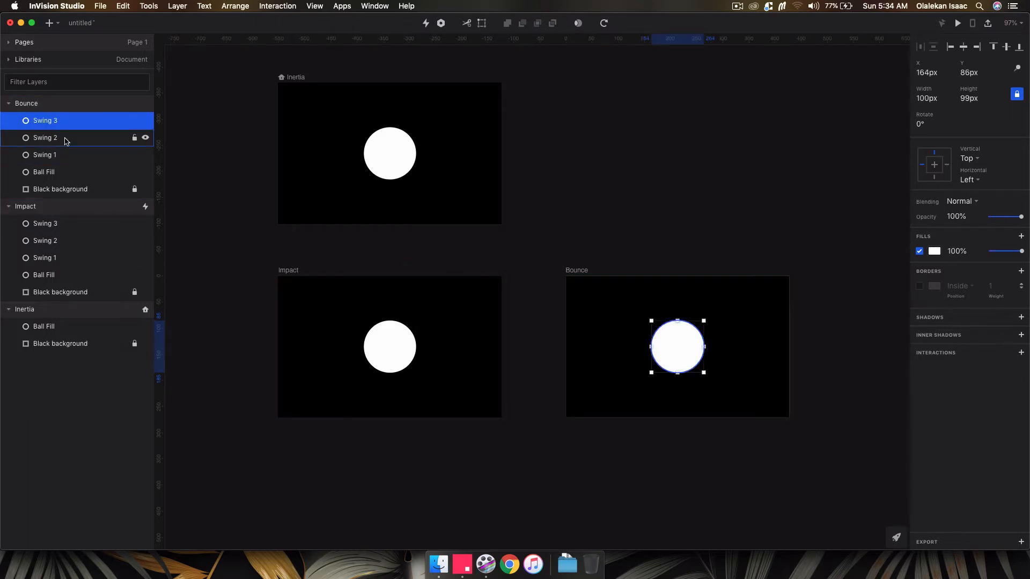
left_click(64, 140)
left_click_drag(1021, 217, 863, 218)
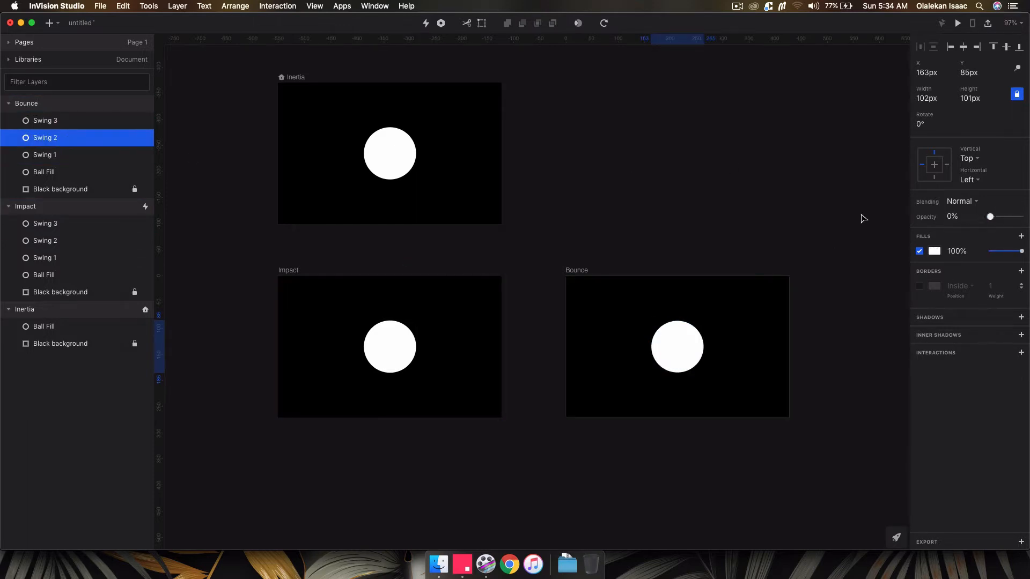
left_click(614, 231)
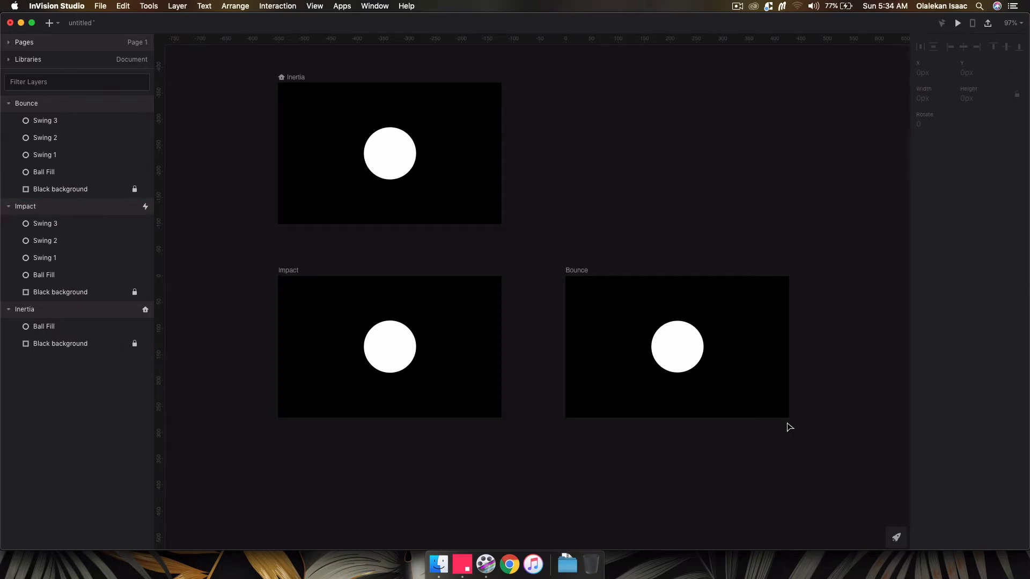
Step: Open the Impact → Bounce transition timeline and retime the Swing 3 track to run from 0.4 to 0.47 s
left_click(289, 271)
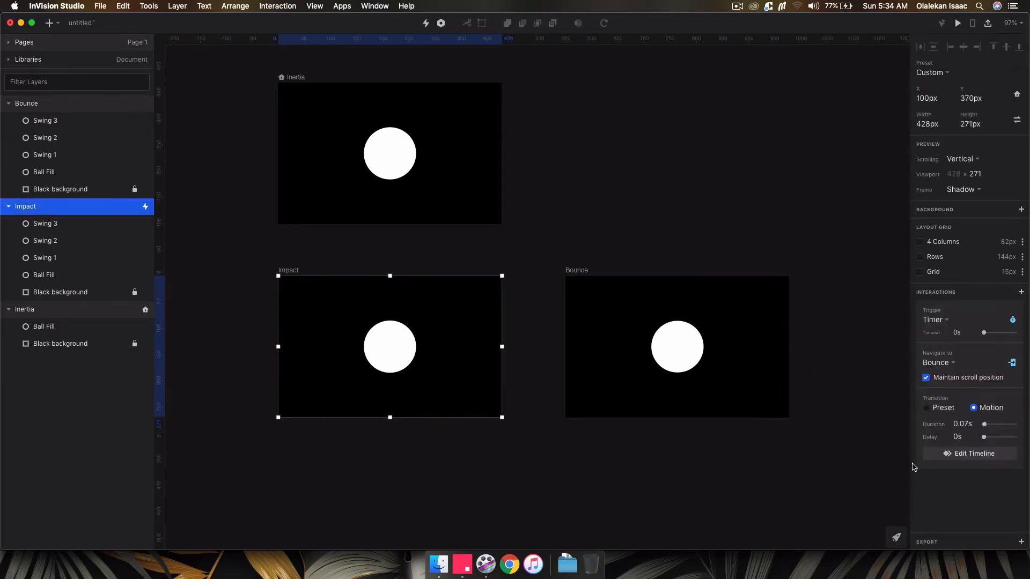
left_click(971, 454)
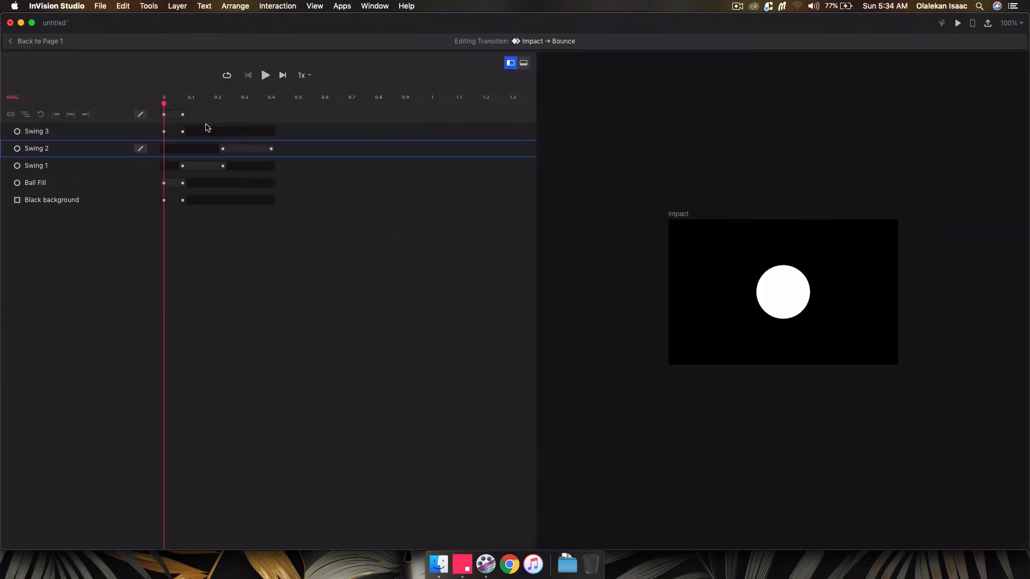
left_click_drag(203, 98, 275, 99)
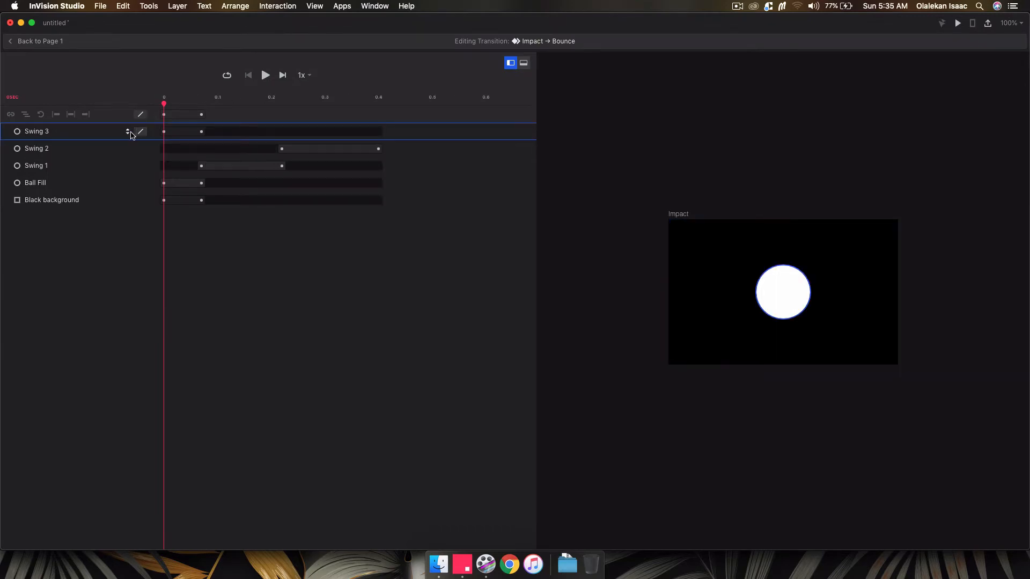
left_click_drag(180, 132, 394, 134)
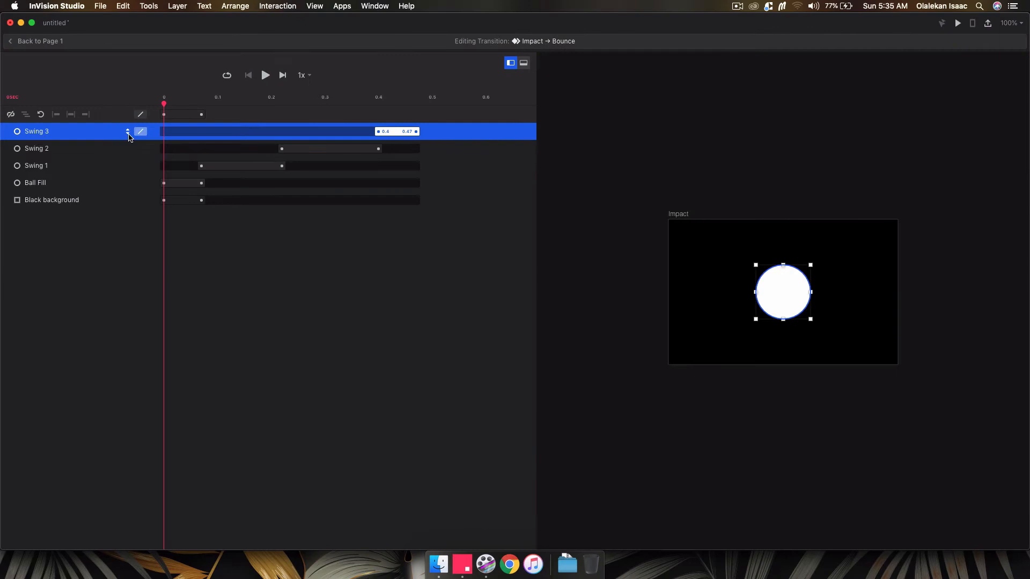
Step: Make Swing 3's fill and Swing 2's opacity both switch instantly at 0.4 s
left_click(128, 131)
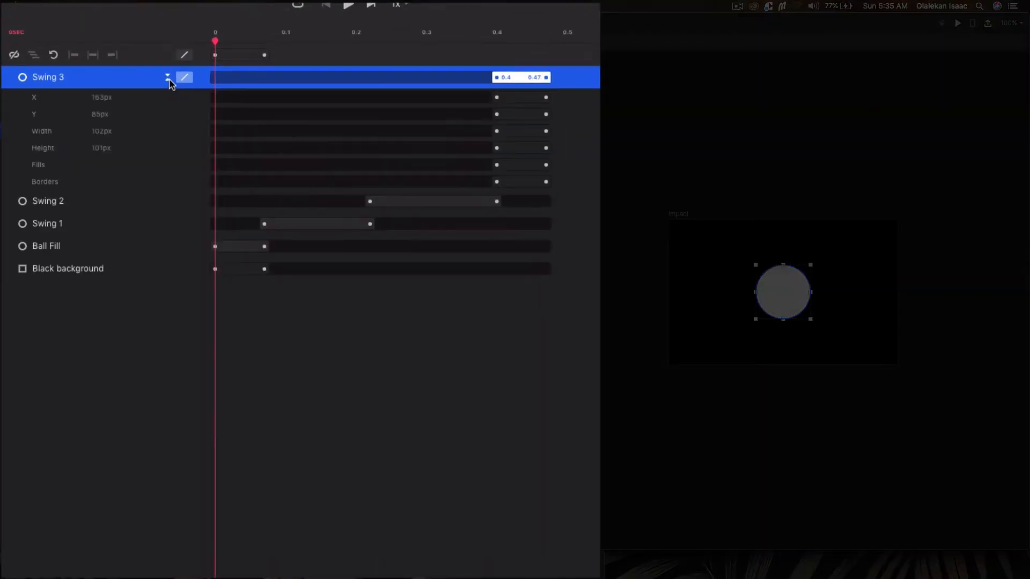
left_click_drag(546, 165, 460, 172)
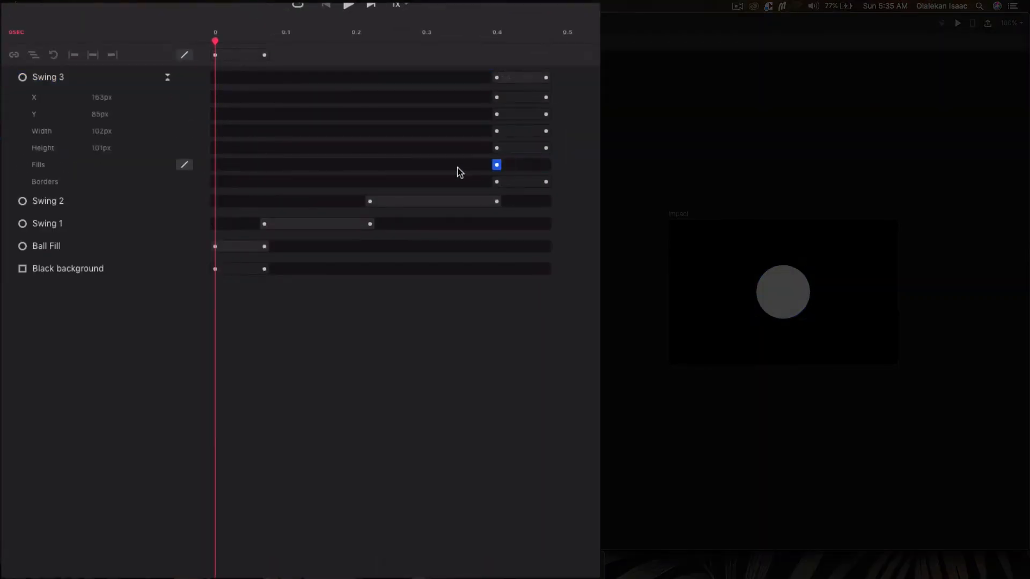
left_click(167, 200)
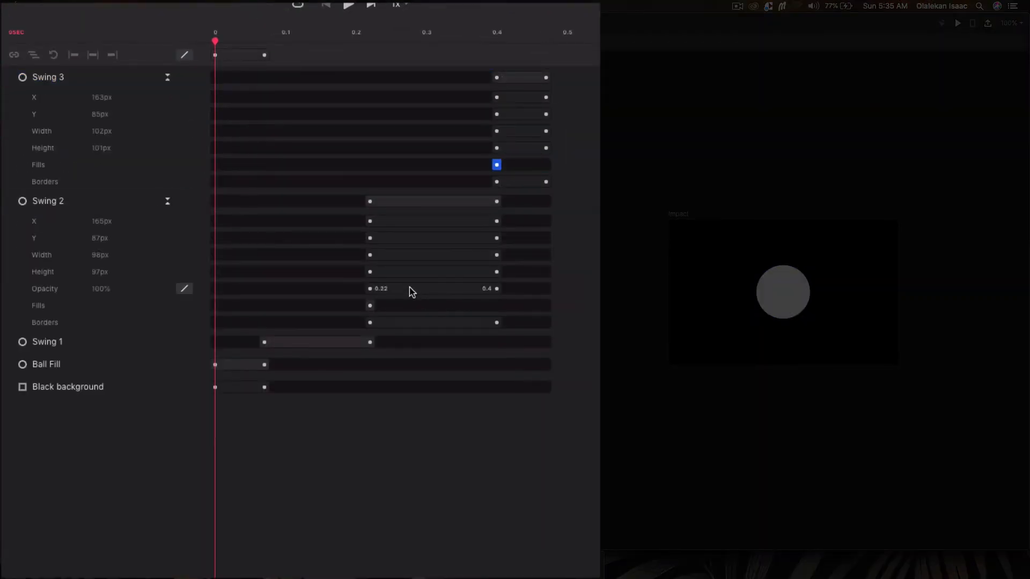
left_click_drag(370, 289, 499, 289)
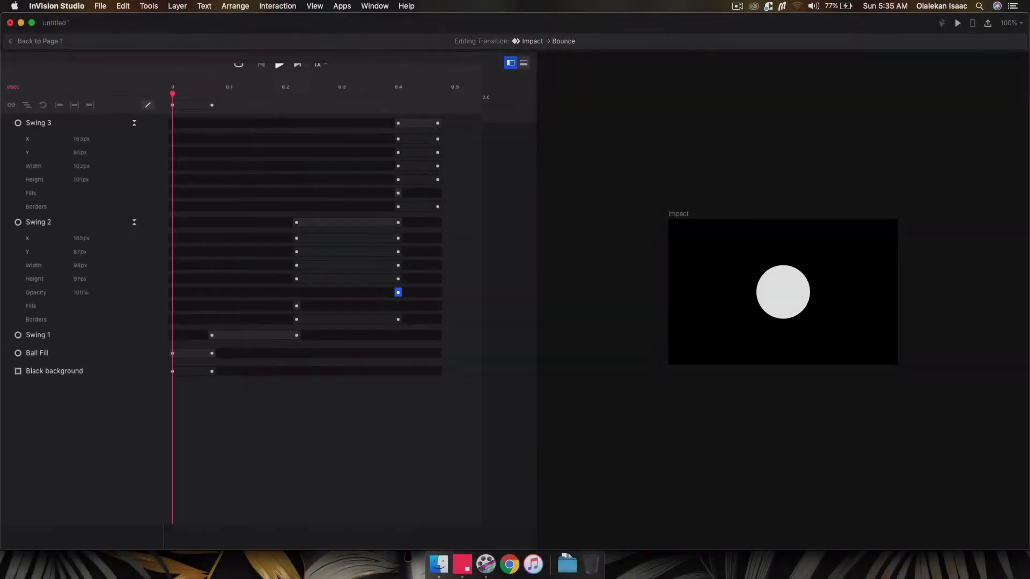
Step: Play the Impact → Bounce transition repeatedly to check the motion with Swing 3 included
left_click(349, 4)
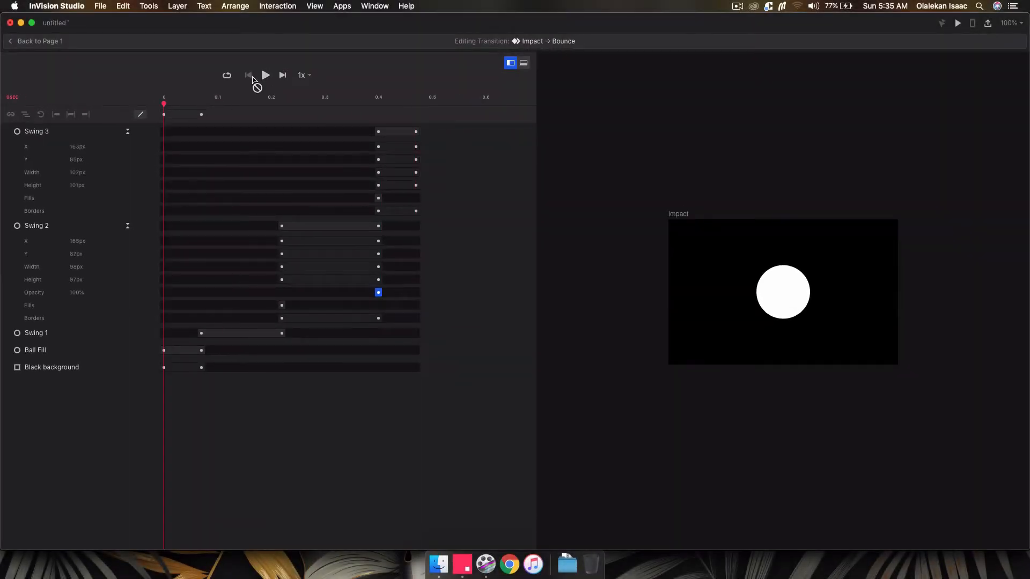
left_click(265, 75)
left_click(265, 75)
left_click(265, 75)
left_click(265, 75)
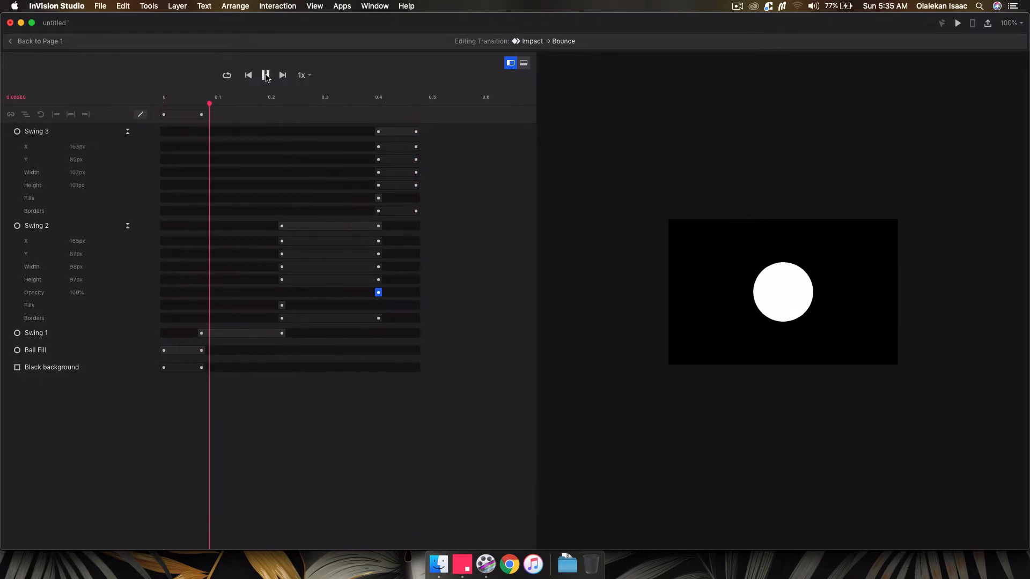
Step: Return to Page 1 and rename the Impact artboard's Ball Fill layer as Ball Fill - 100%, undoing the accidental opacity change
left_click(37, 41)
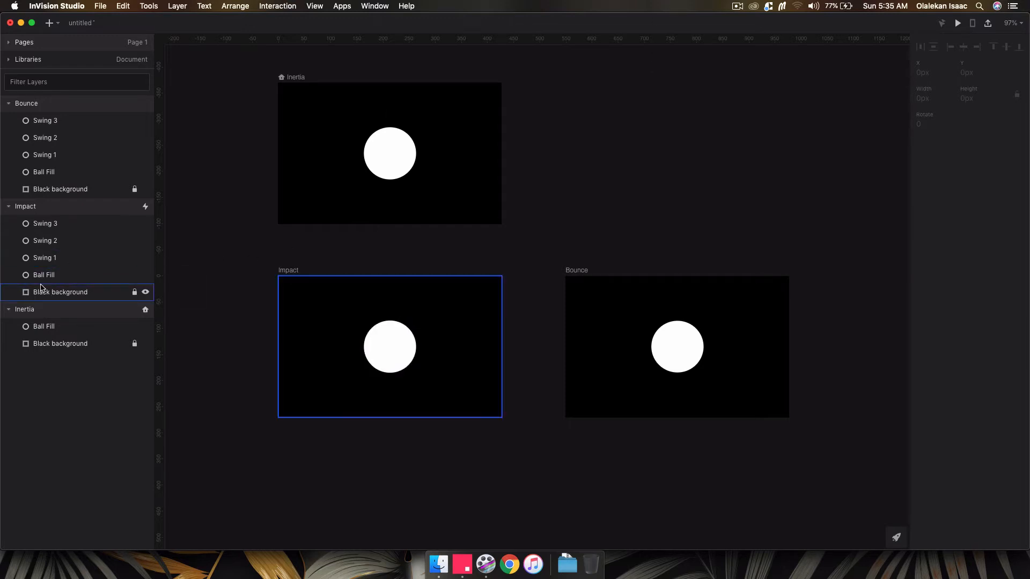
double_click(75, 274)
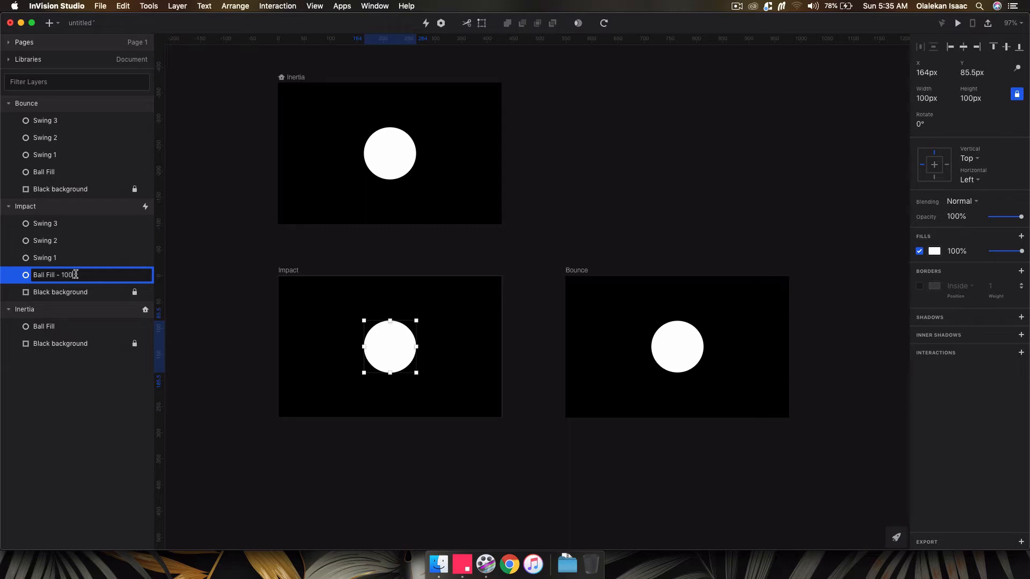
key("Return")
key("5")
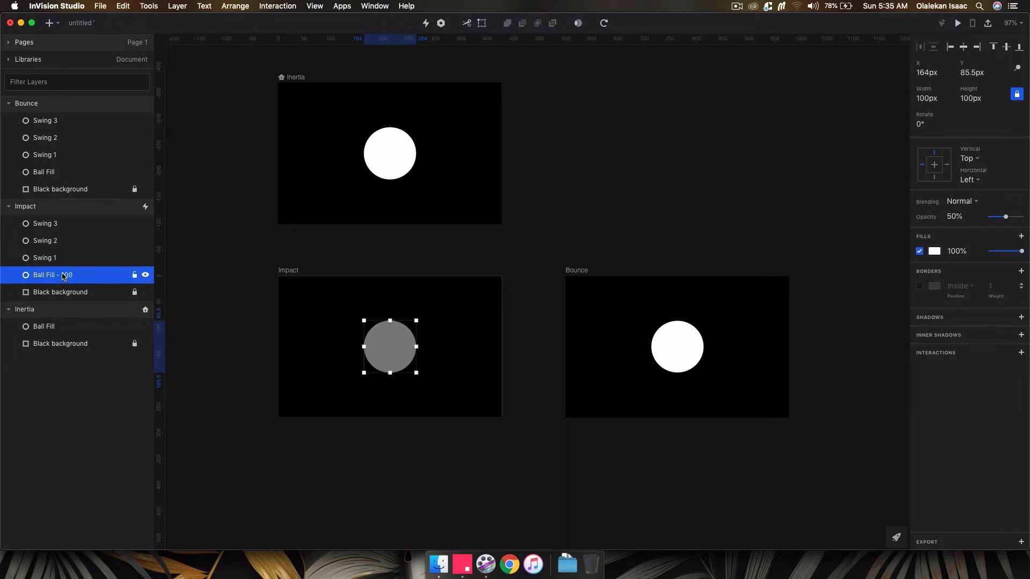
key("super+z")
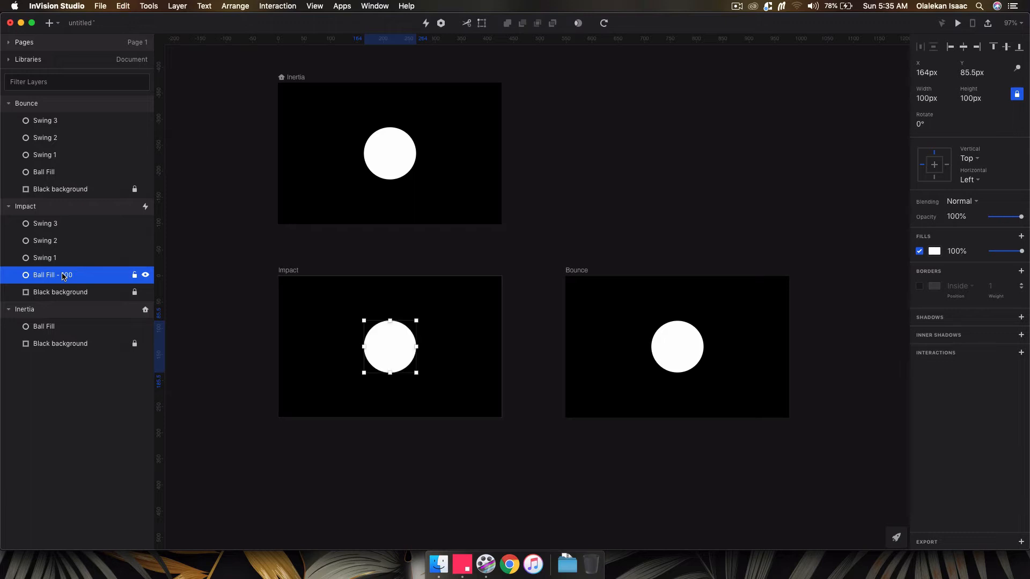
double_click(63, 275)
left_click(86, 274)
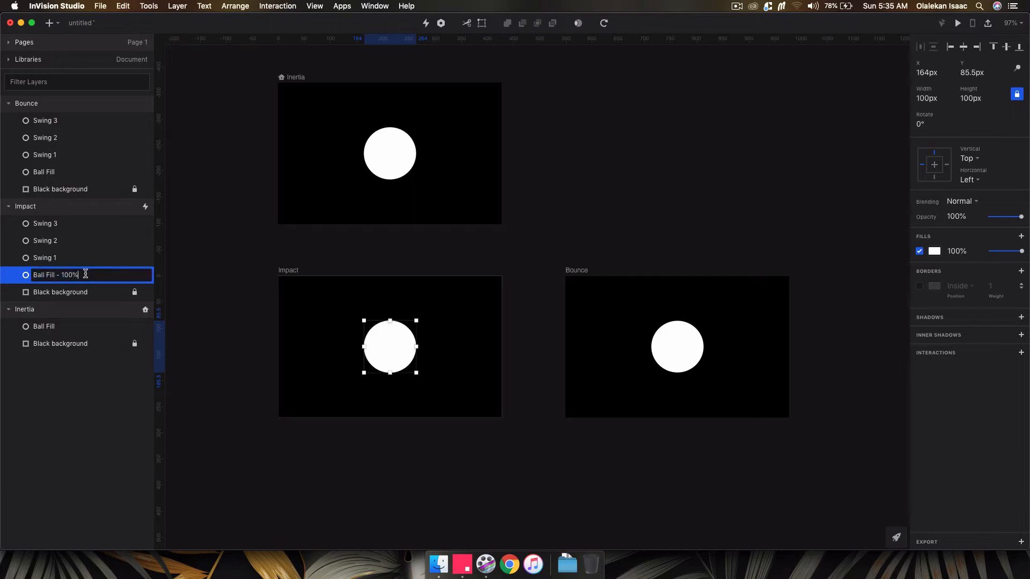
key("Return")
Step: Rename the Bounce artboard's Ball Fill layer as Ball Fill - 112%
left_click(70, 171)
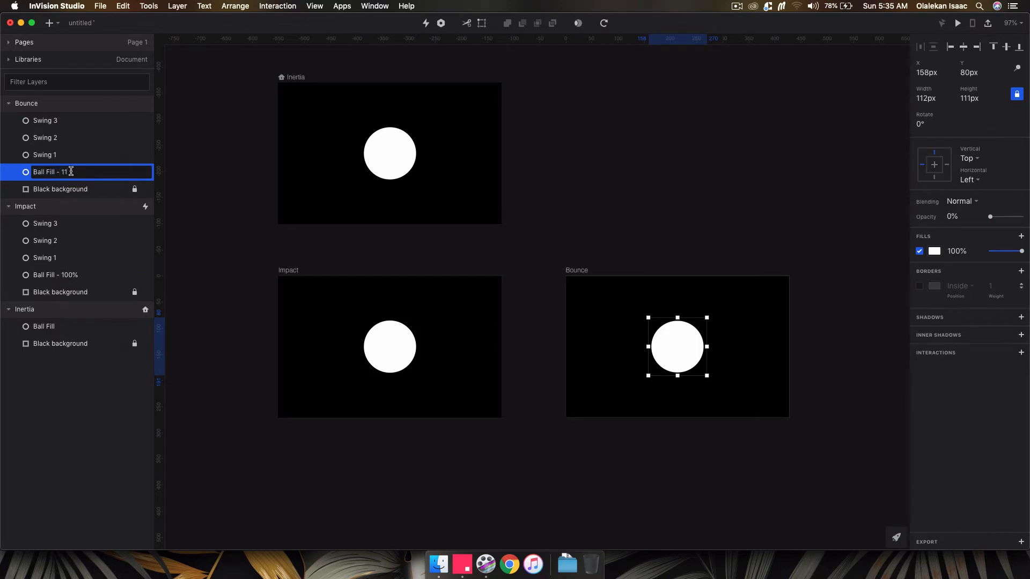
type("- 112%")
key("Return")
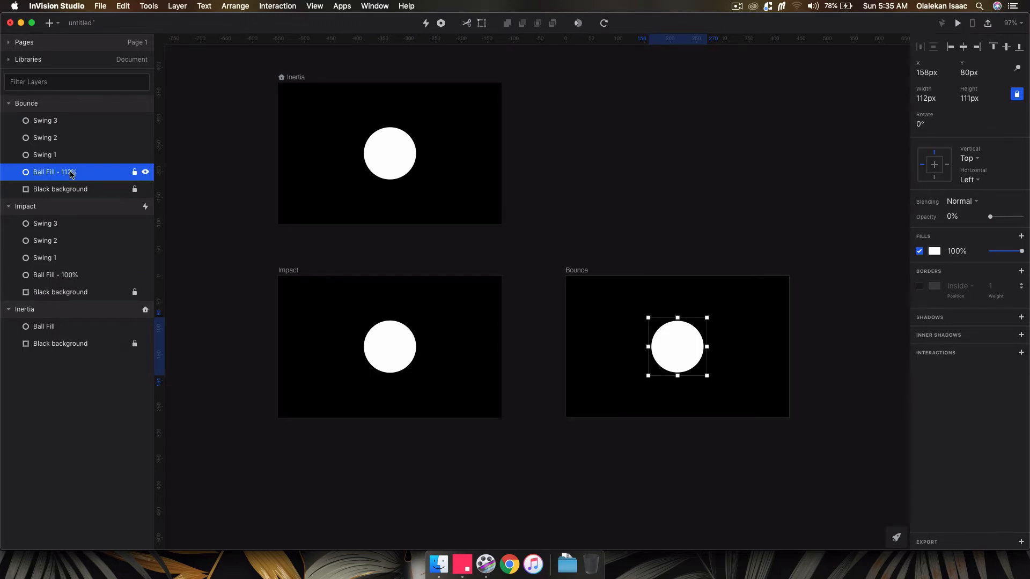
Step: Rename Swing 1 as Swing 1 - 112% in the Impact artboard and as Swing 1 - 98% in the Bounce artboard
double_click(58, 259)
left_click(63, 259)
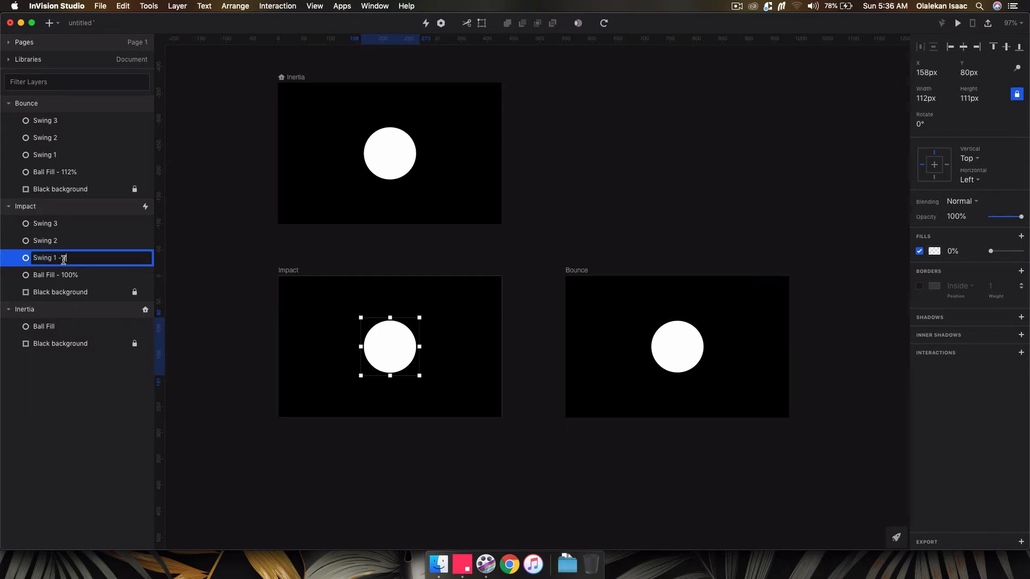
key("Return")
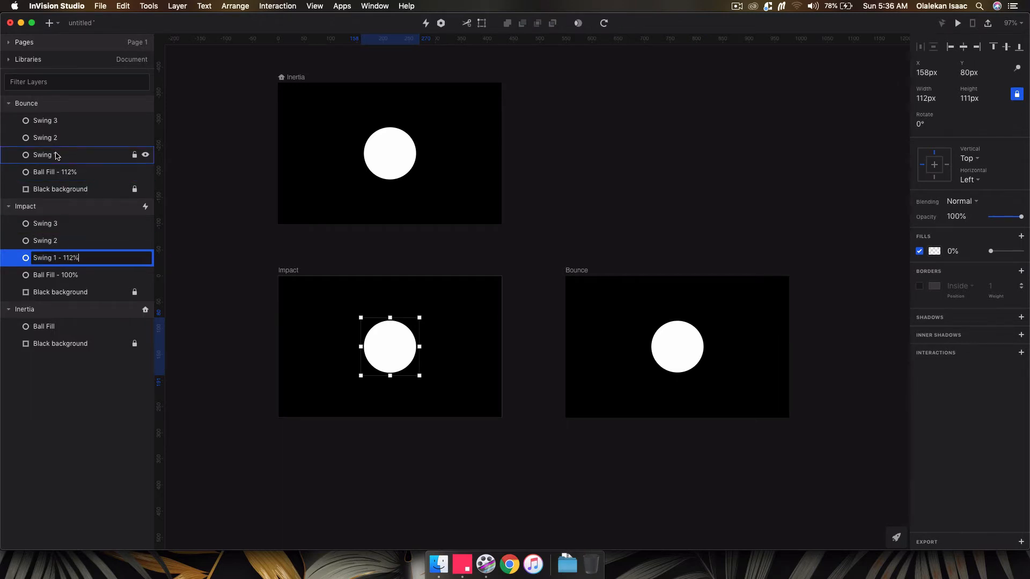
double_click(56, 155)
left_click(78, 156)
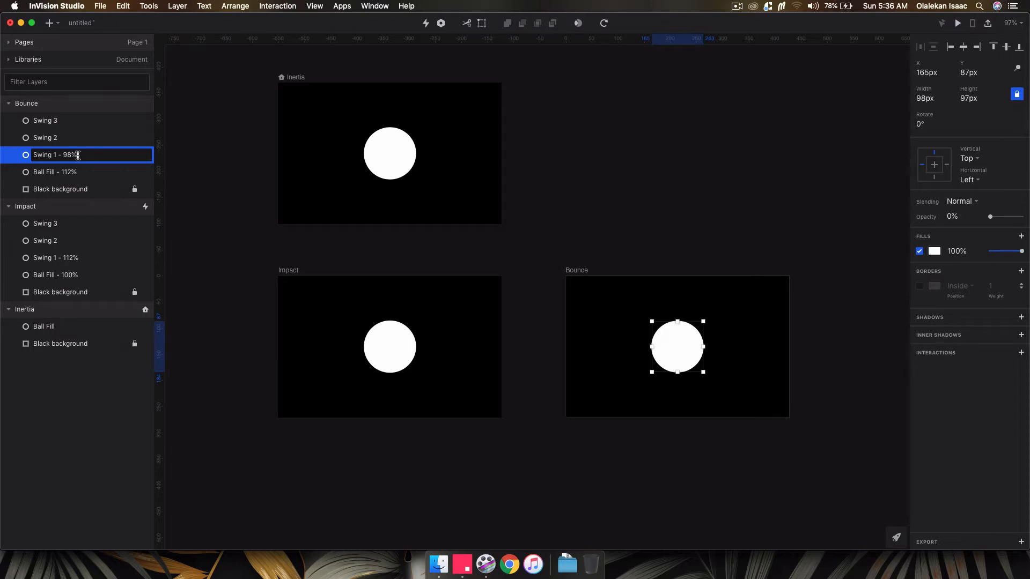
type("- 98%")
Step: Rename Swing 2 as Swing 2 - 98% in the Impact artboard and as Swing 2 - 102% in the Bounce artboard
double_click(56, 241)
left_click(62, 243)
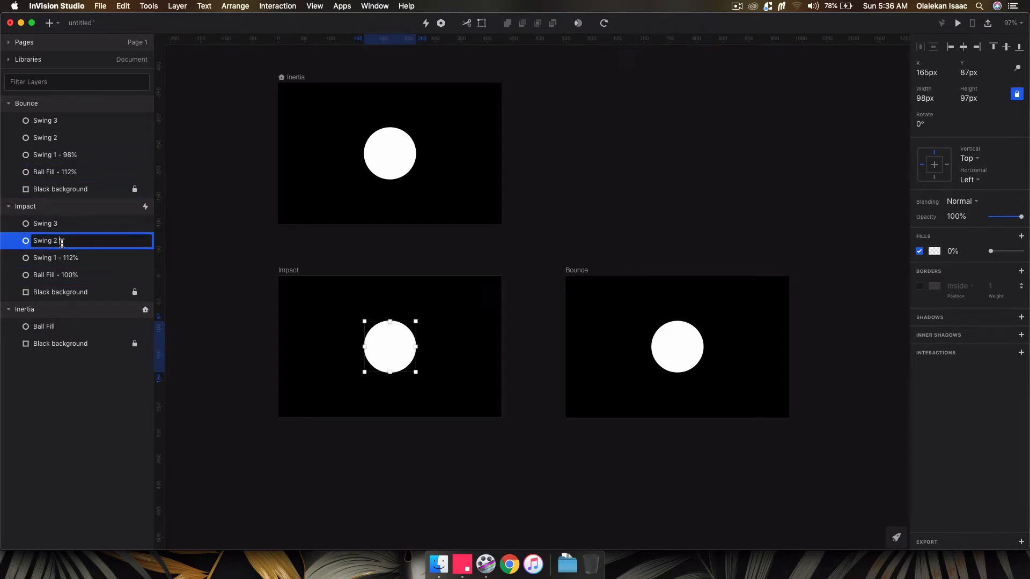
key("Return")
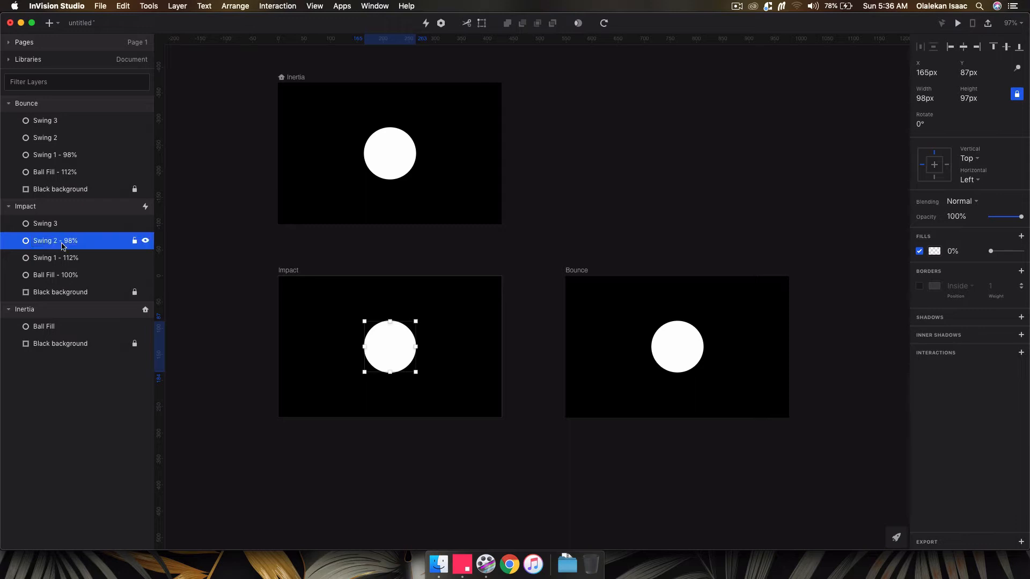
left_click(63, 138)
double_click(70, 139)
left_click(70, 142)
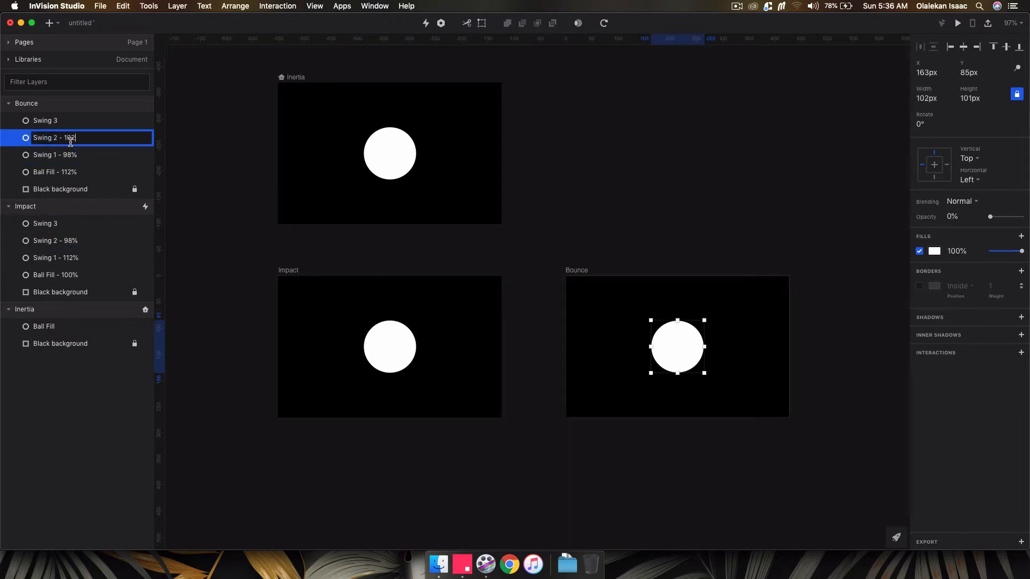
key("Return")
Step: Rename Swing 3 as Swing 3 - 102% in the Impact artboard and as Swing 3 - 100% in the Bounce artboard
double_click(53, 223)
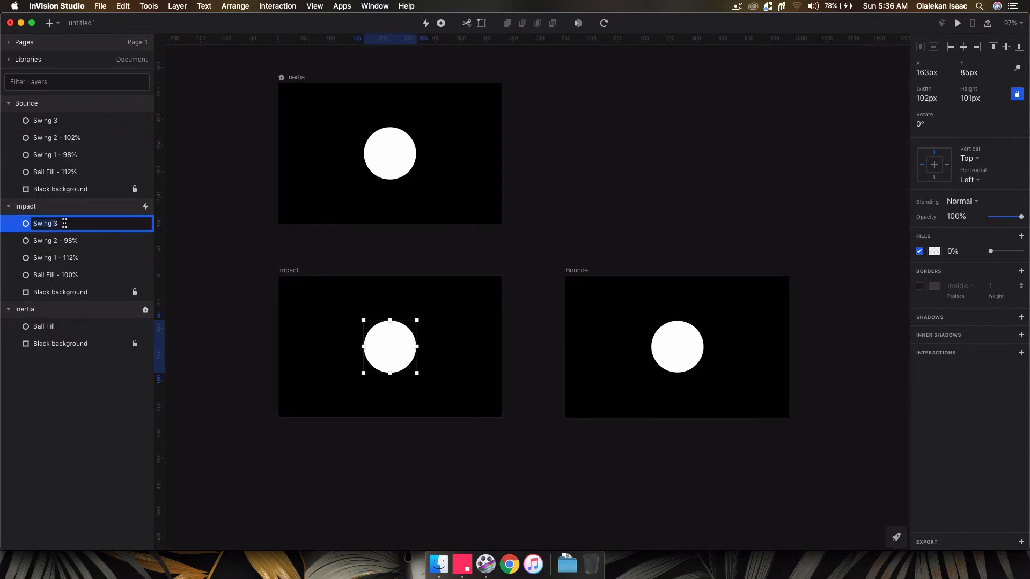
left_click(64, 223)
left_click(62, 121)
double_click(72, 120)
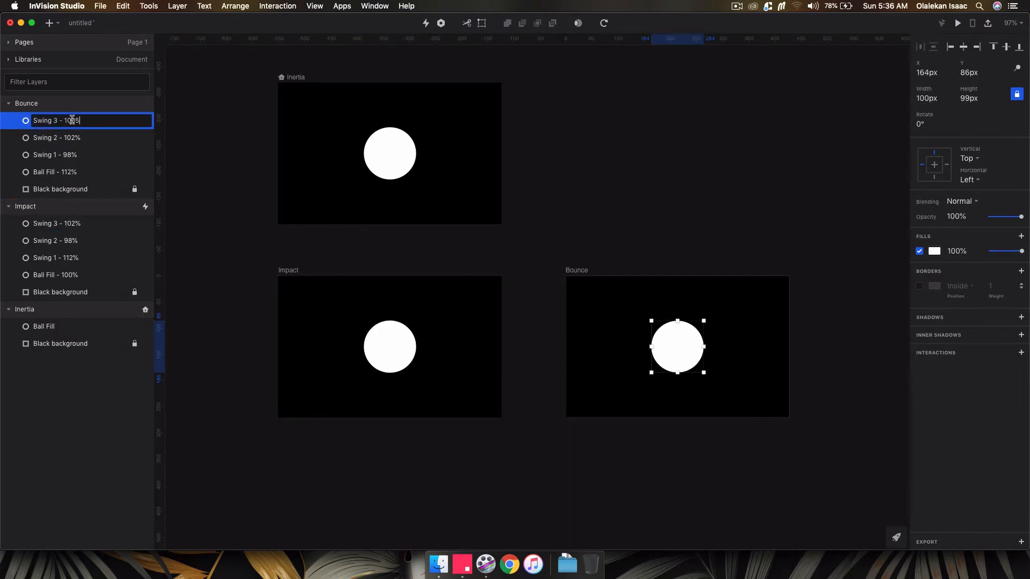
key("Return")
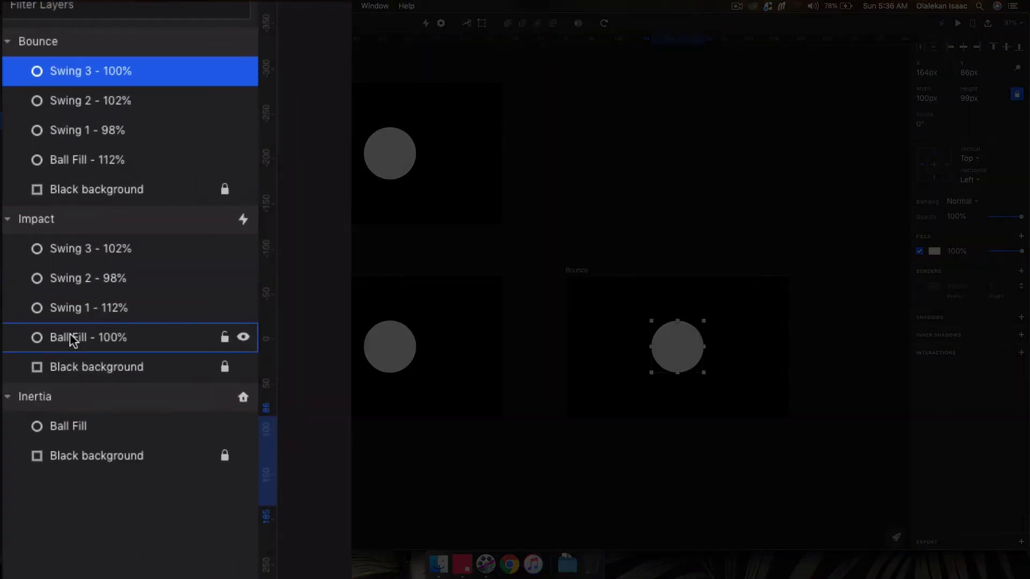
Step: Compare each ball layer's scale label in Impact with its counterpart in Bounce, from Ball Fill up to Swing 3
left_click(44, 276)
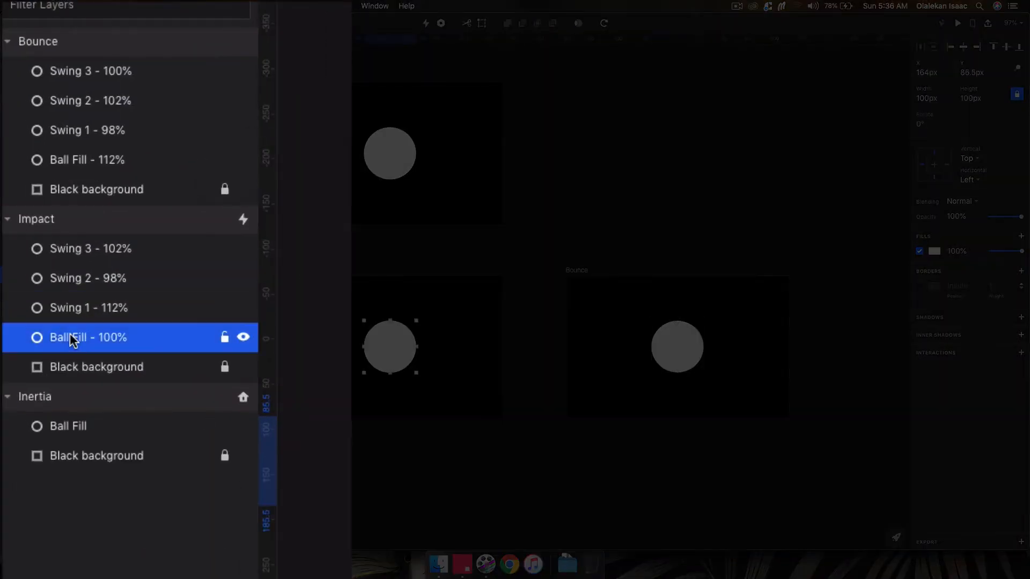
left_click(136, 160)
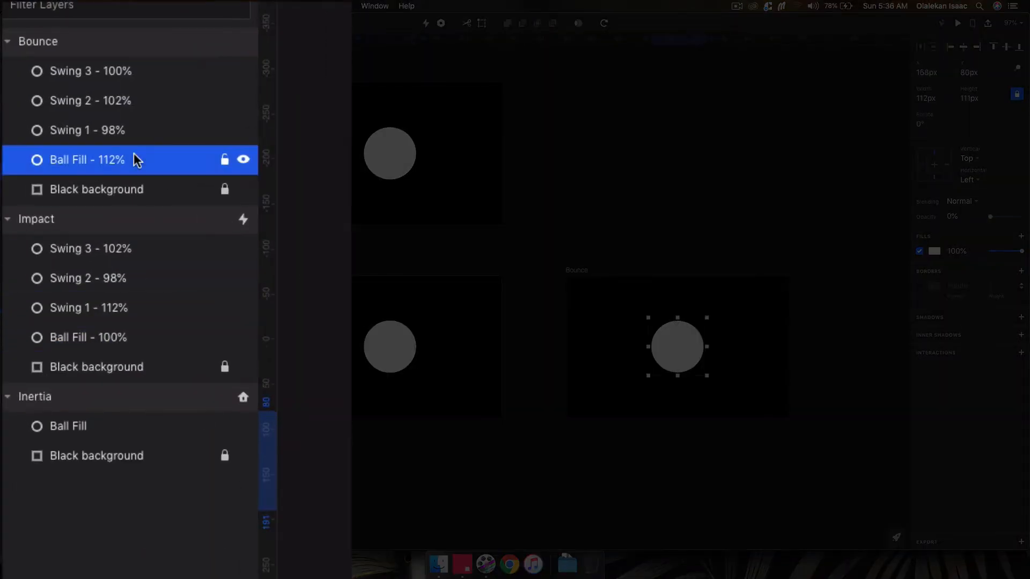
left_click(63, 308)
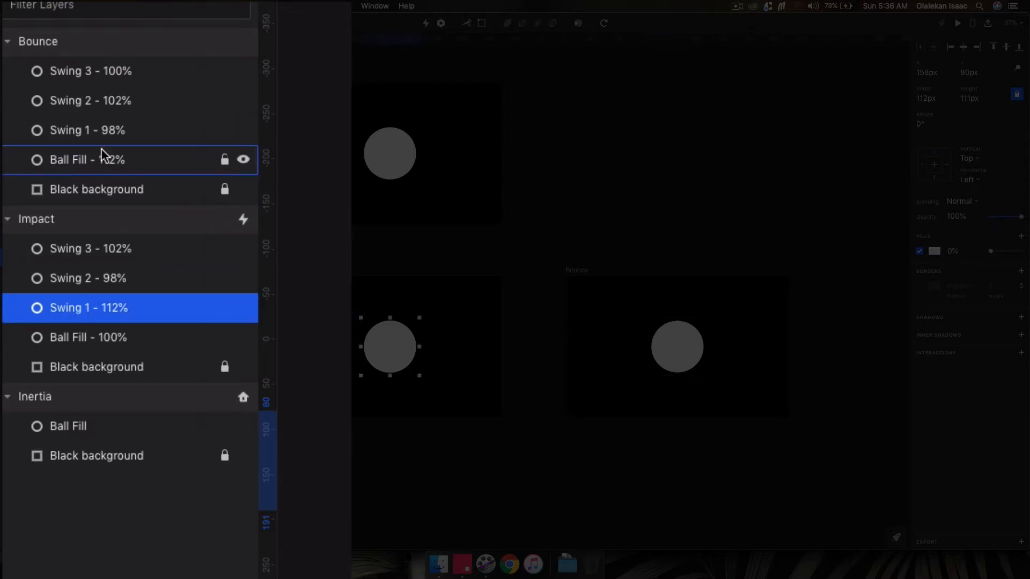
left_click(108, 133)
left_click(80, 278)
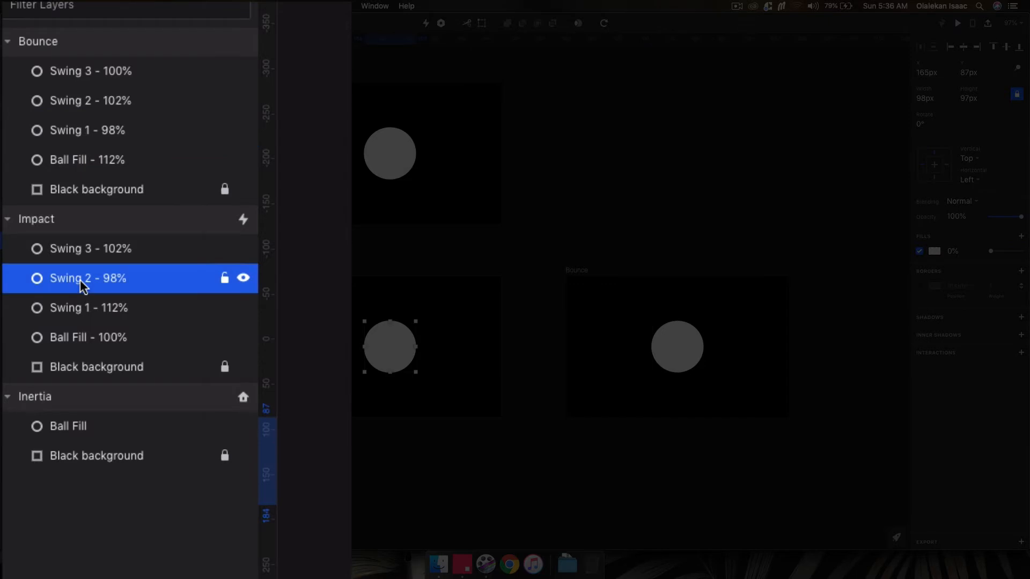
left_click(97, 107)
left_click(101, 247)
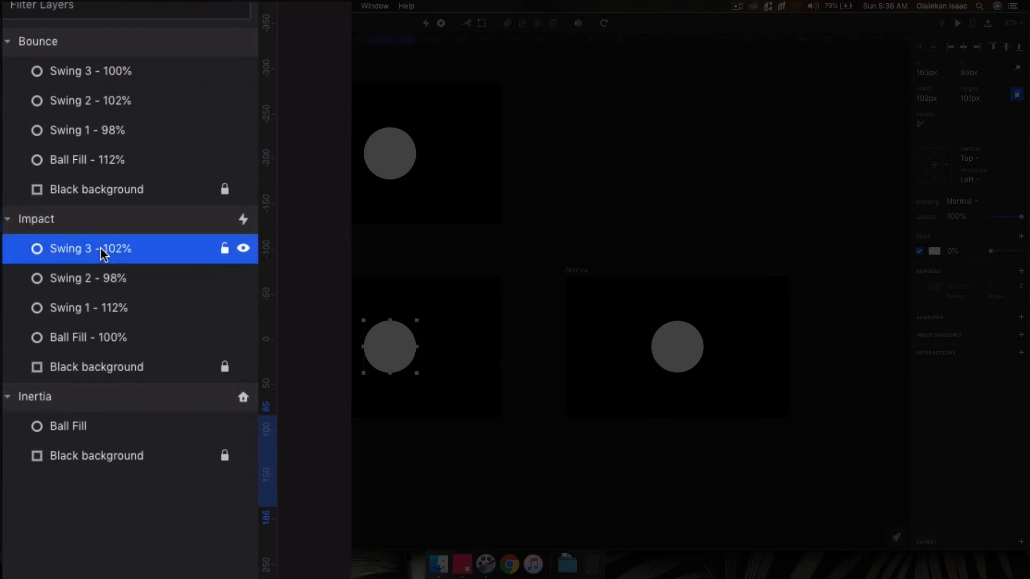
left_click(131, 66)
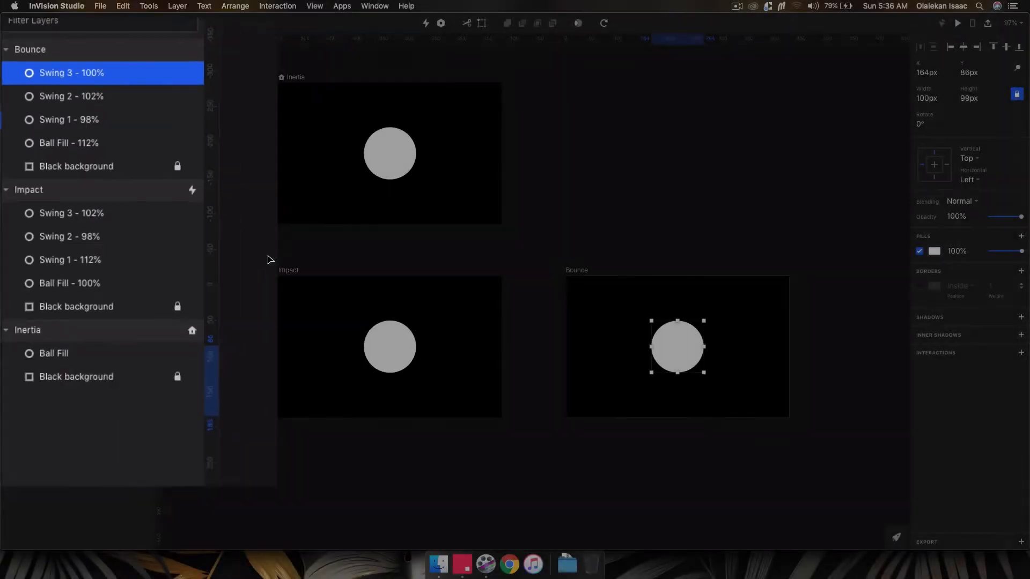
Step: Open the Impact → Bounce motion timeline, scrub from 0 to 0.475 s and play the transition
left_click(283, 271)
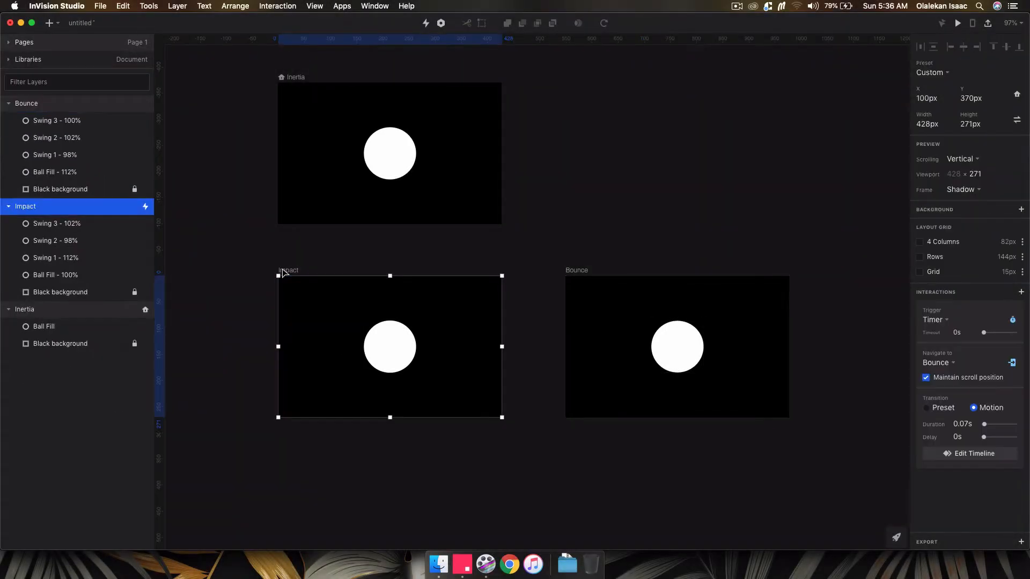
left_click(960, 454)
left_click_drag(200, 102, 279, 102)
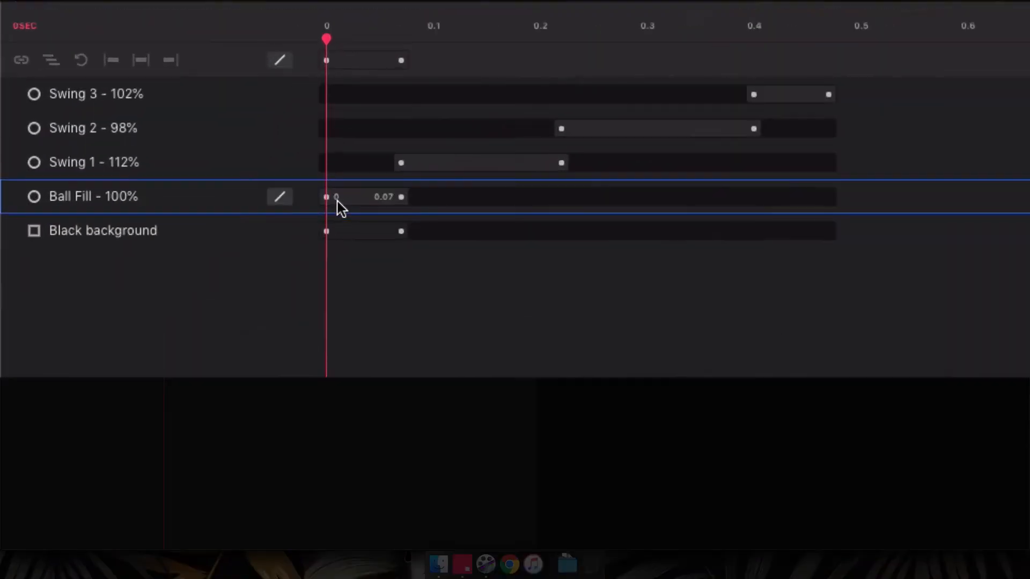
left_click_drag(324, 33, 839, 63)
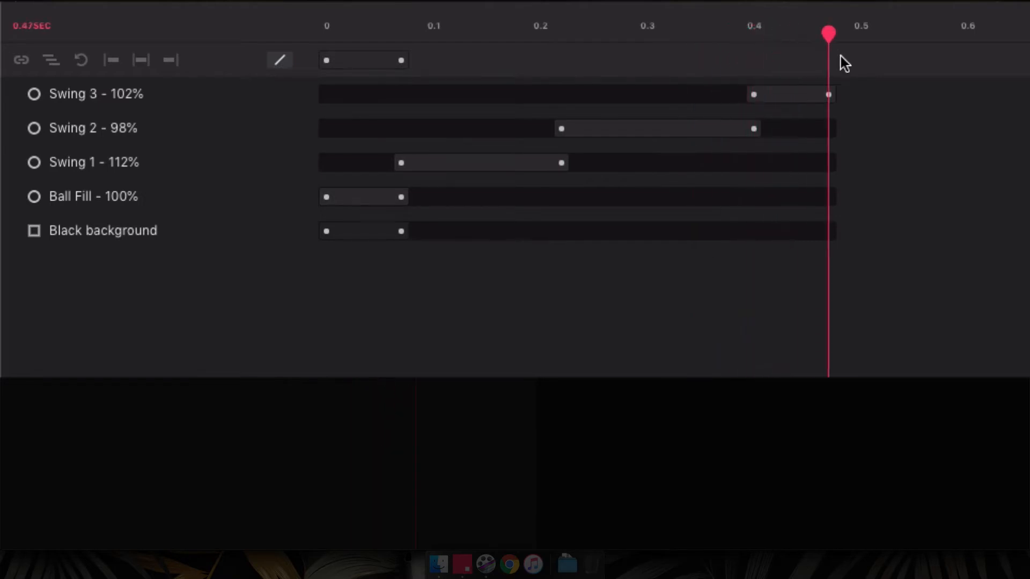
left_click(267, 76)
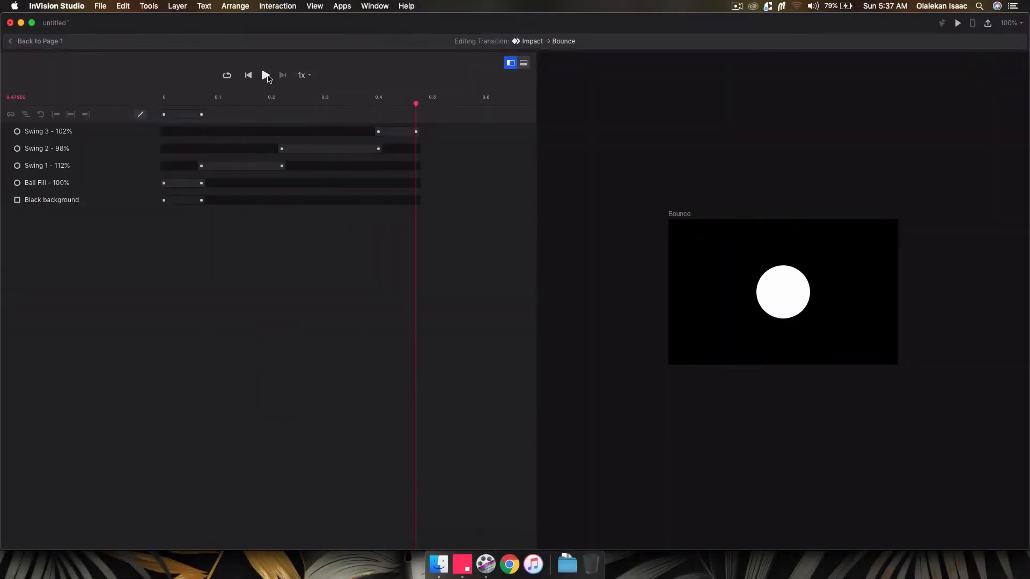
left_click(267, 77)
left_click(267, 76)
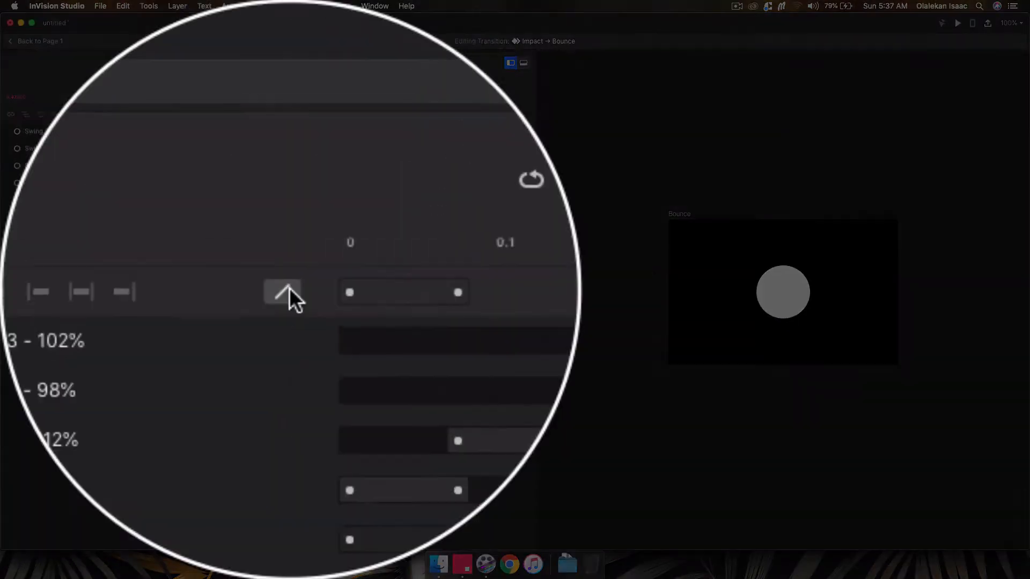
Step: Examine the easing curve and available easing presets for the whole Impact → Bounce transition
left_click(141, 114)
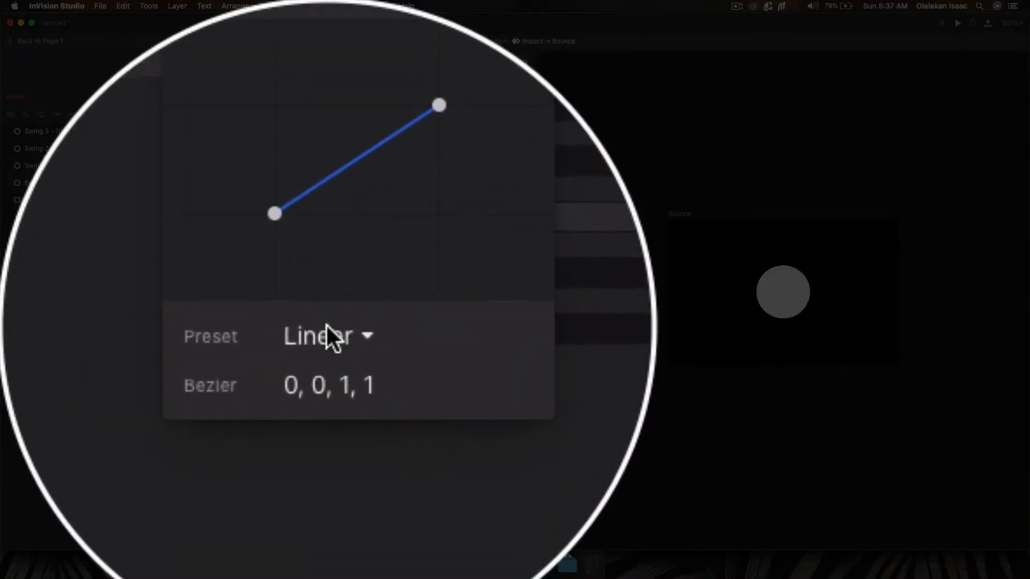
left_click(332, 338)
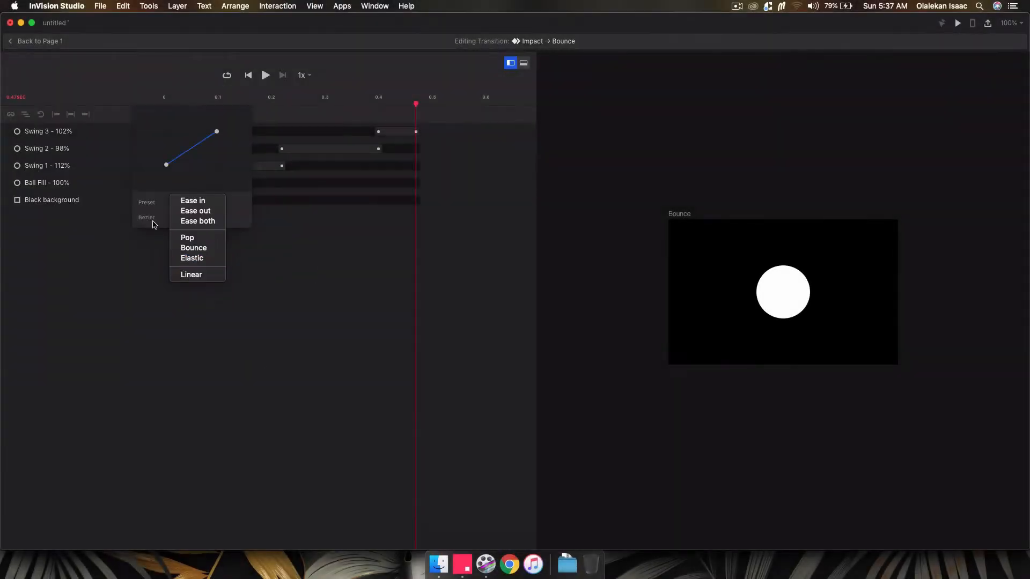
left_click(159, 210)
left_click(140, 96)
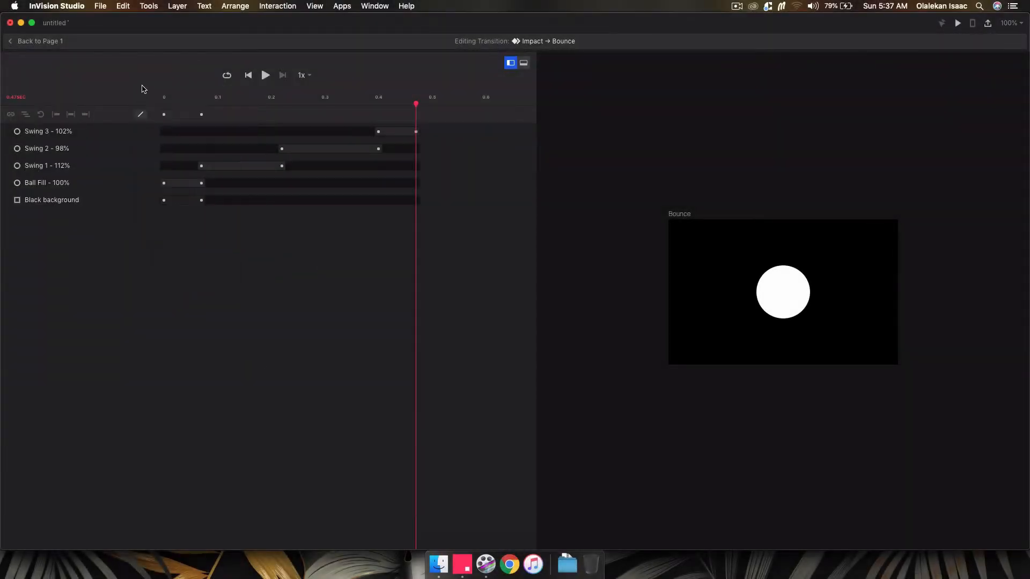
Step: Replay the Impact → Bounce transition from the start and return to Page 1
left_click(248, 75)
left_click(265, 75)
left_click(34, 42)
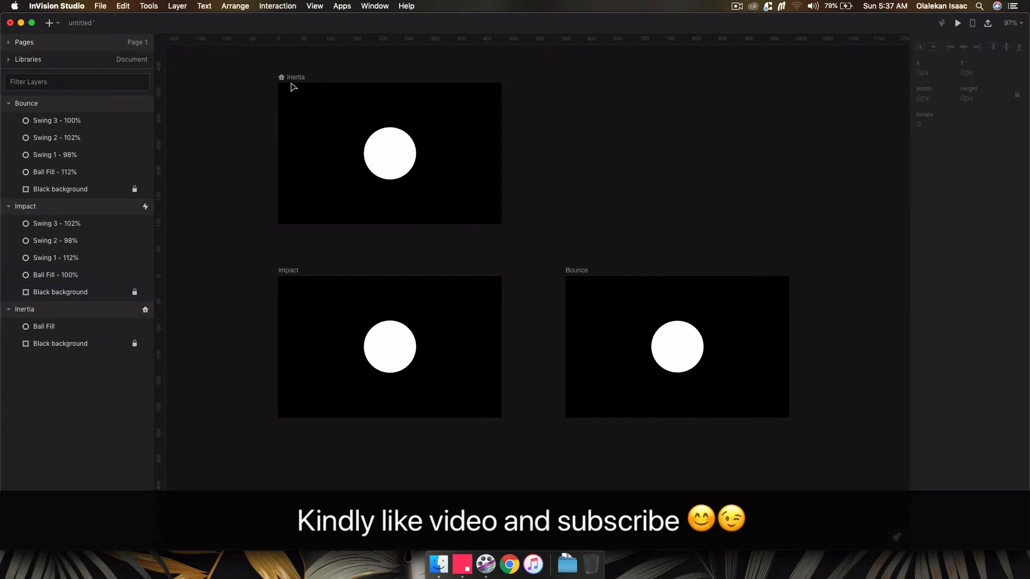
Step: Replace the Inertia artboard's Ball Fill with a copy of Impact's Ball Fill - 100% layer
double_click(48, 326)
left_click(220, 291)
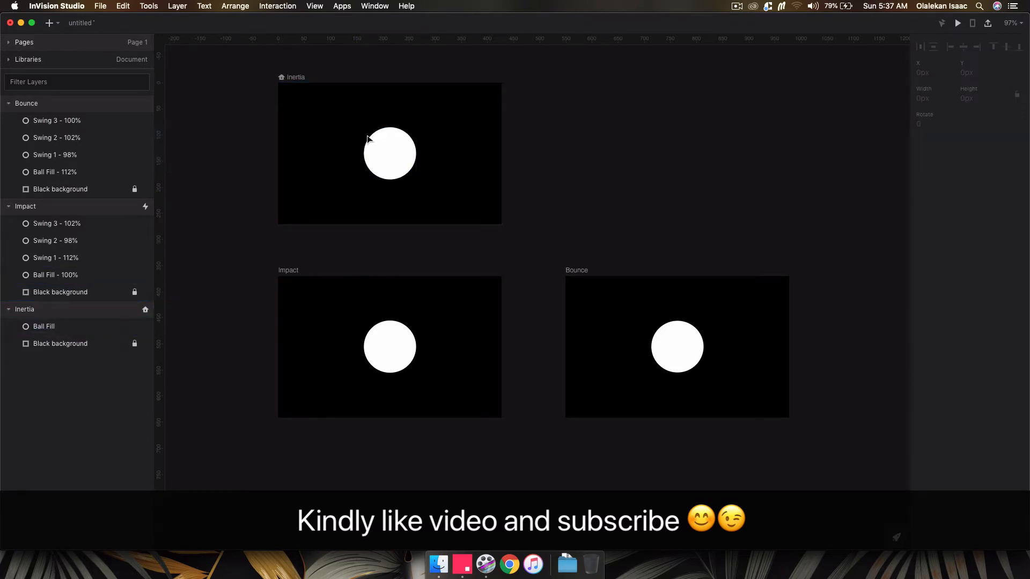
left_click(379, 159)
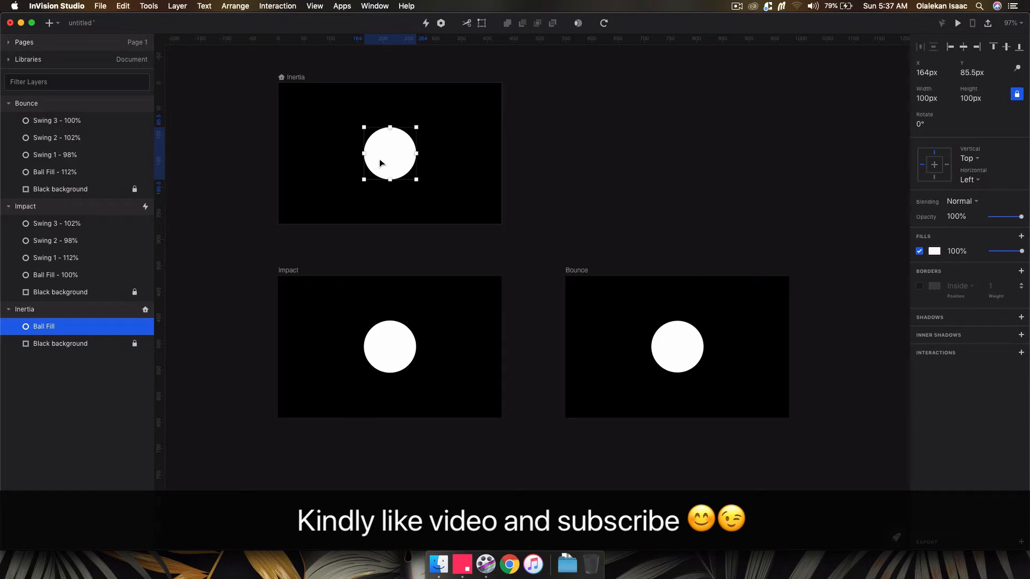
key("BackSpace")
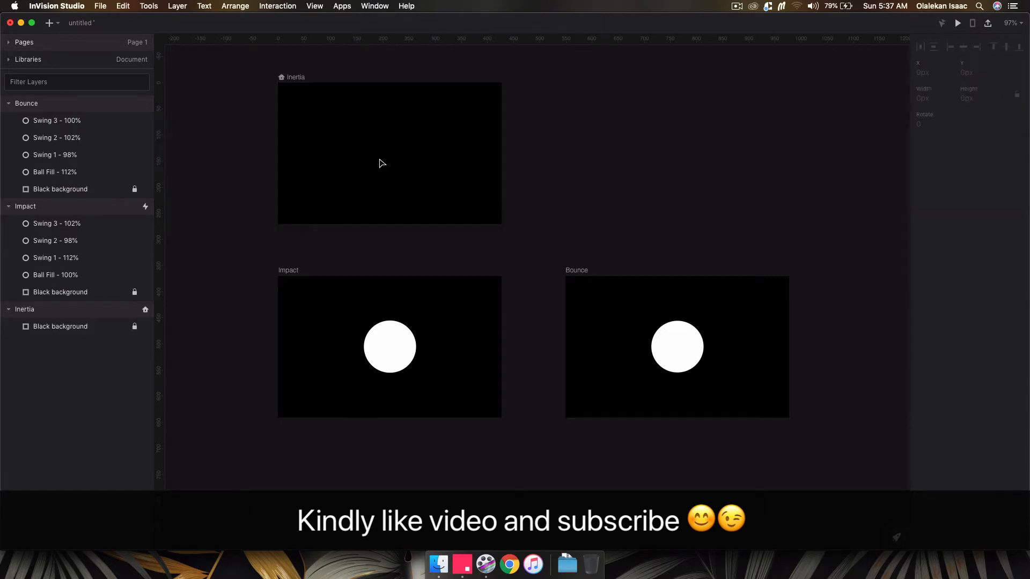
left_click(77, 276)
left_click(84, 310)
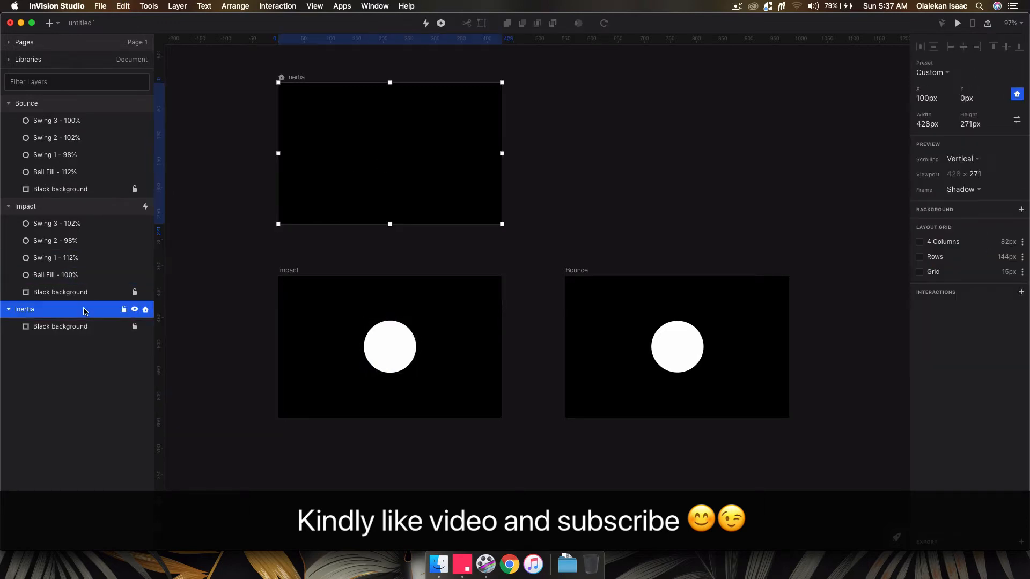
key("super+v")
left_click(208, 228)
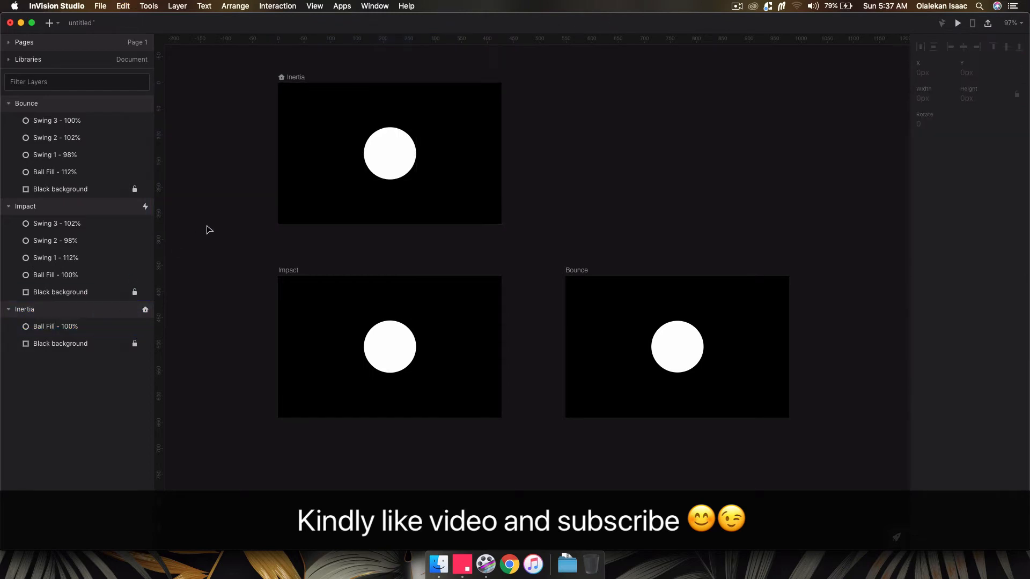
Step: Scale the Inertia artboard's ball about its centre down to a width of 0 px
left_click(392, 138)
left_click_drag(416, 127, 395, 159)
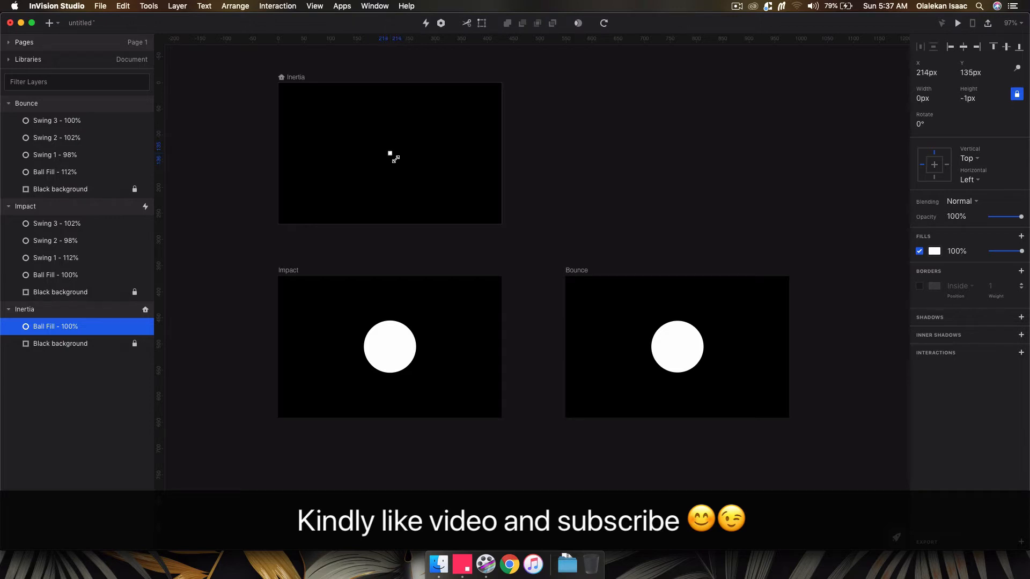
left_click(622, 135)
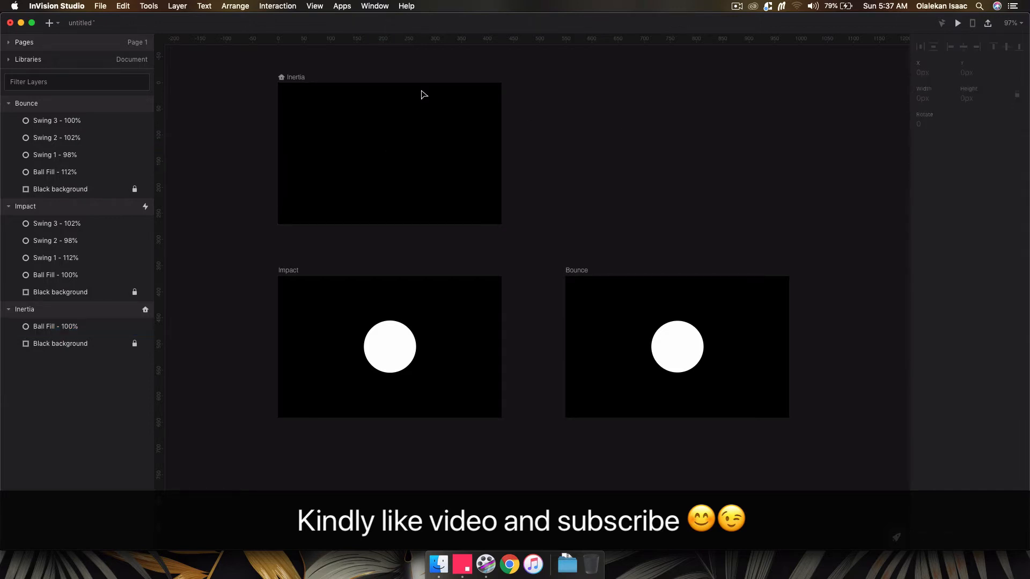
Step: Link Inertia to Impact with a Timer trigger, 0 s timeout and Motion transition, and check both artboards' interaction settings
left_click(298, 82)
key("c")
left_click_drag(298, 84, 397, 311)
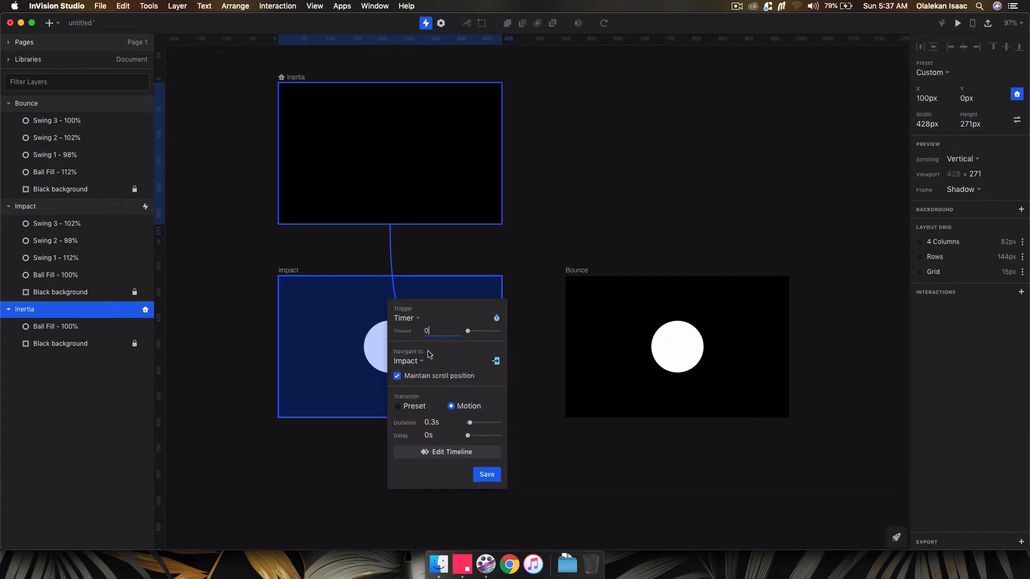
key("Return")
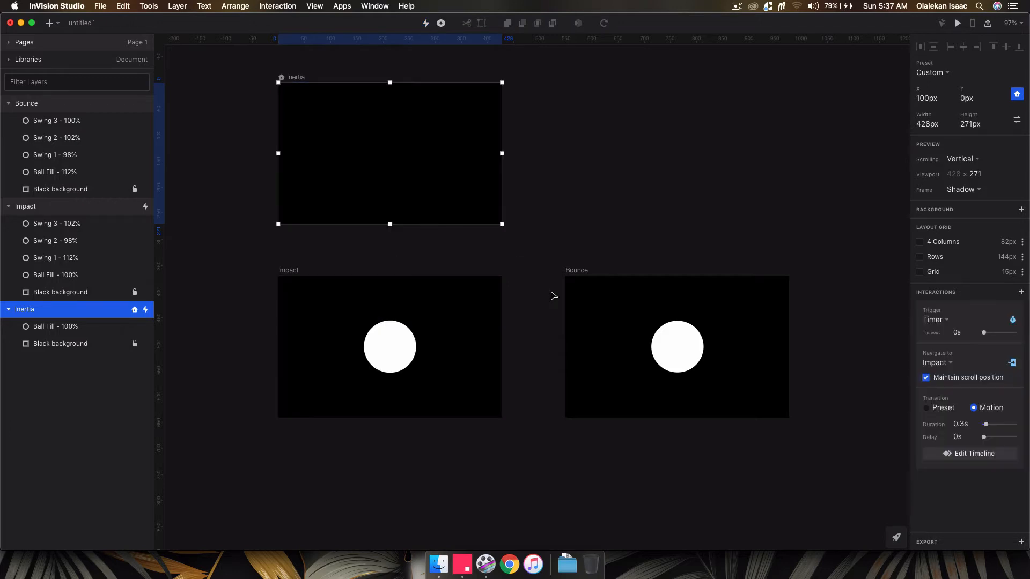
left_click(284, 274)
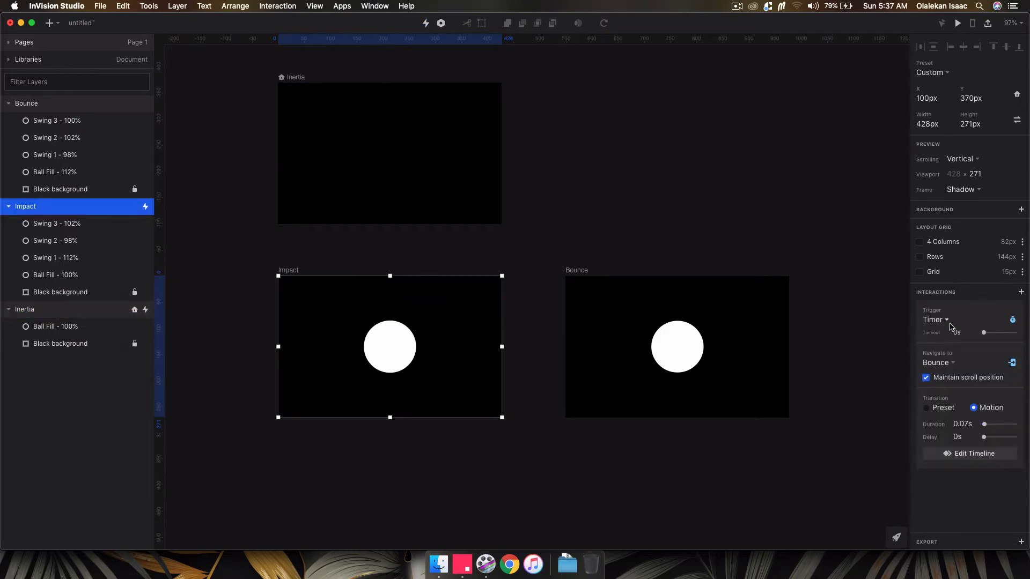
left_click(285, 76)
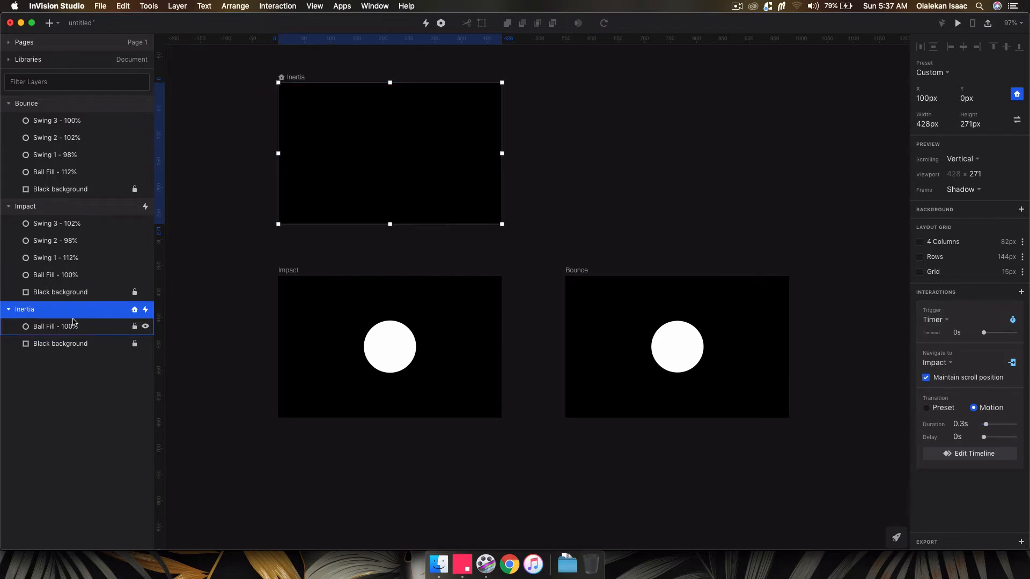
Step: Preview the Inertia artboard and set the preview window's background colour to black
left_click(237, 209)
left_click(287, 77)
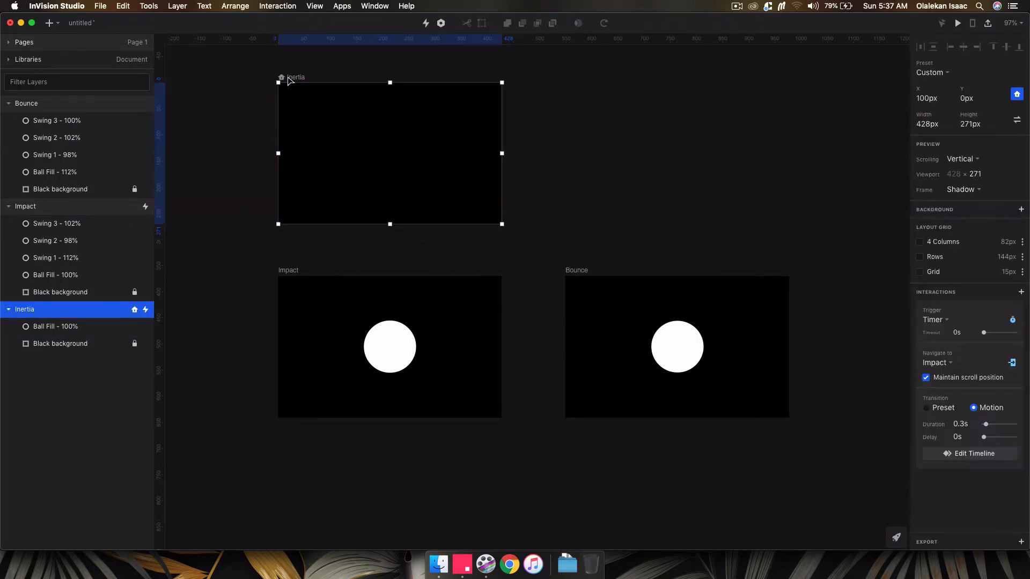
key("super+p")
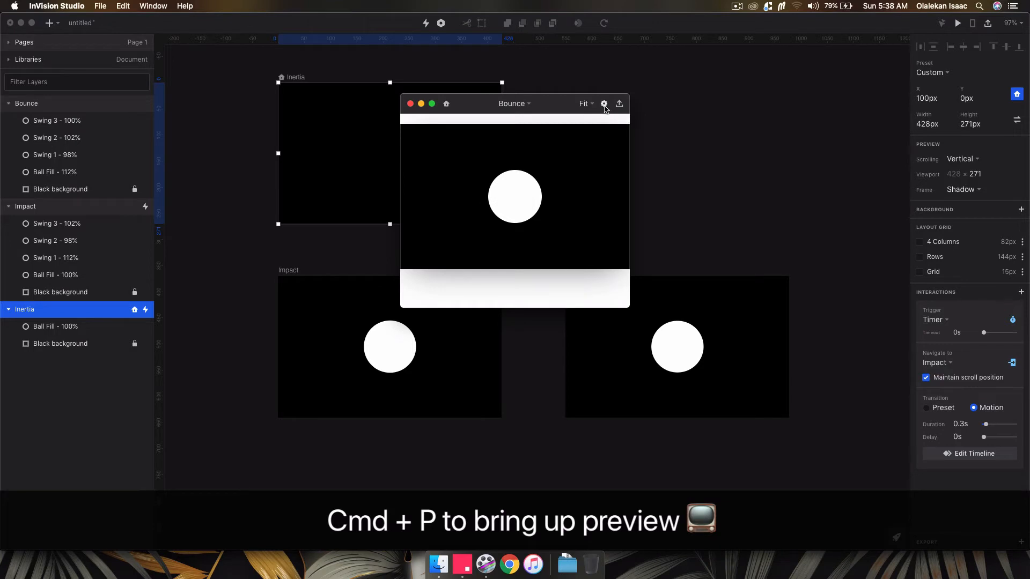
left_click(604, 103)
left_click(610, 143)
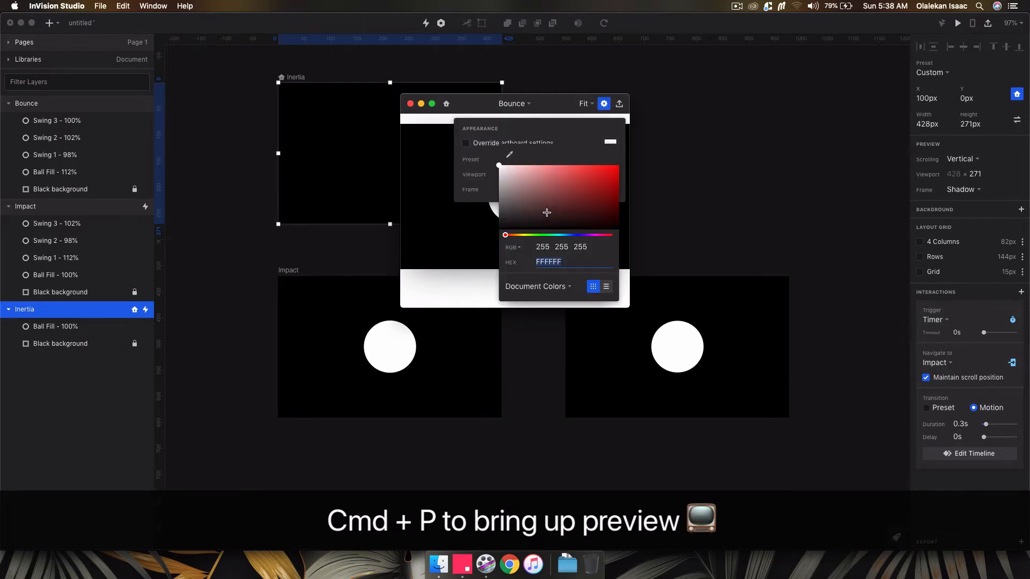
left_click_drag(546, 211, 470, 237)
left_click(475, 110)
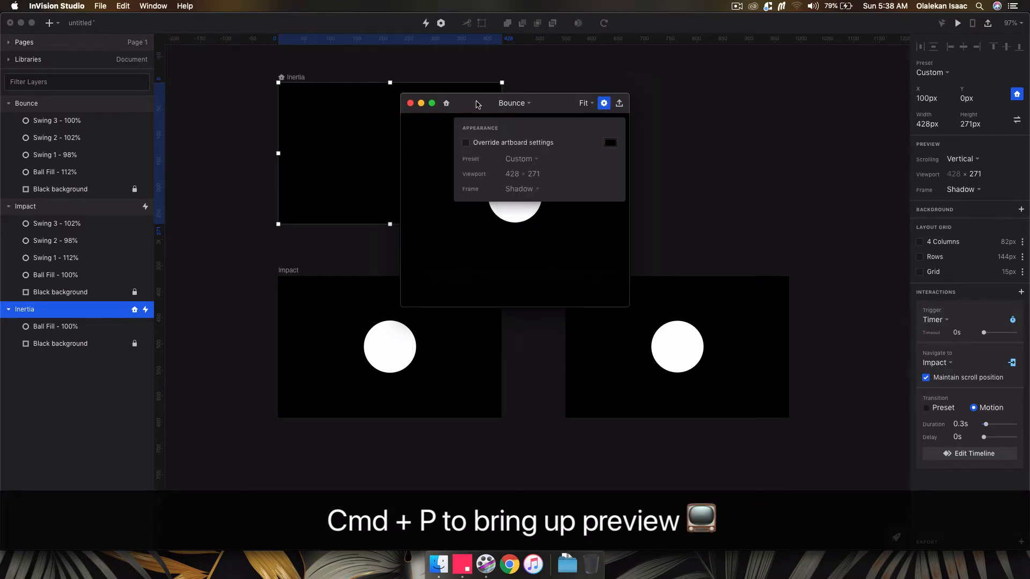
left_click(476, 104)
Step: Replay the preview from the home artboard several times and close it
left_click(446, 103)
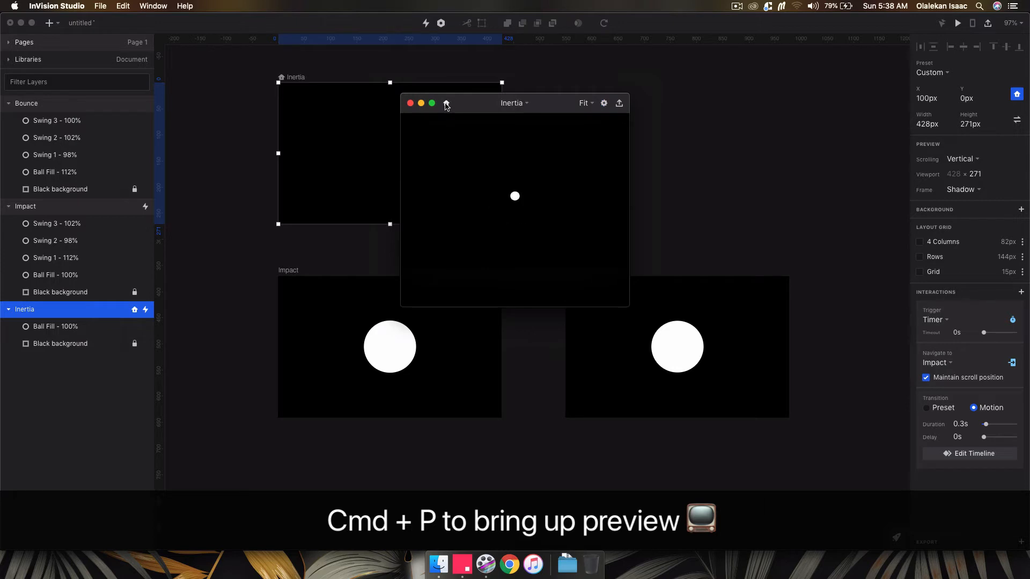
left_click(446, 103)
left_click(445, 103)
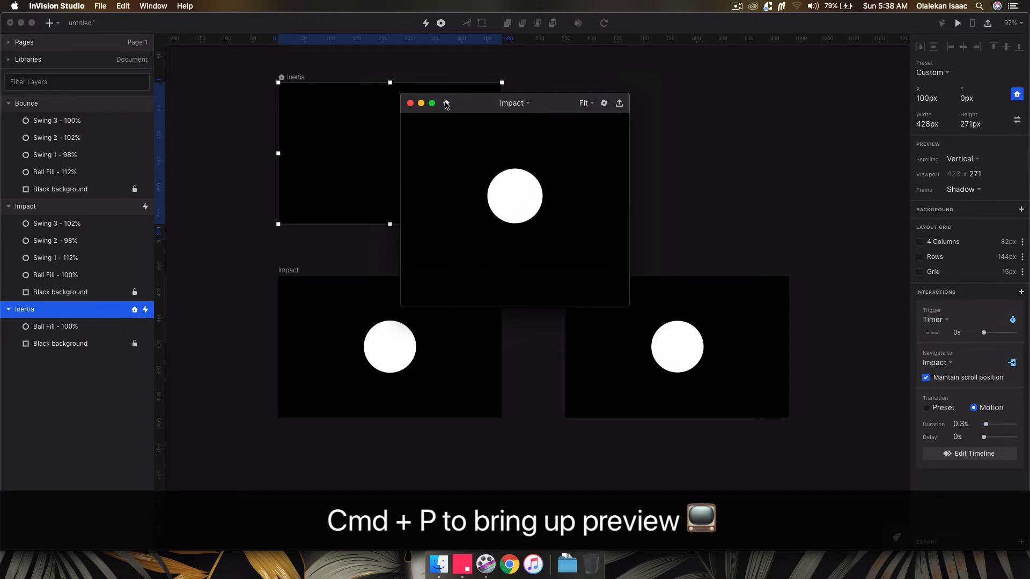
left_click(411, 103)
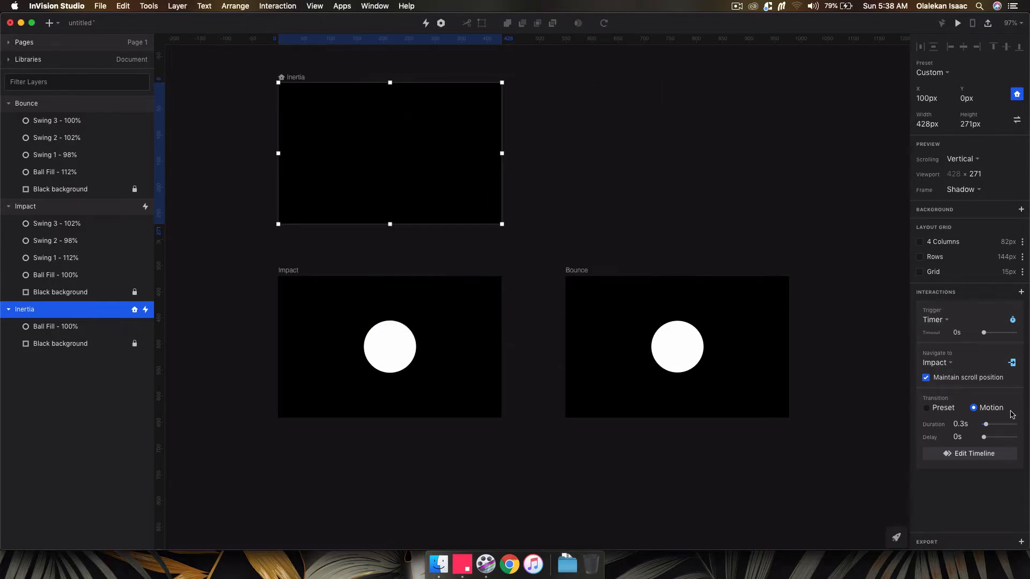
Step: Change the easing preset of the Black background layer in the Inertia → Impact transition timeline
left_click(972, 453)
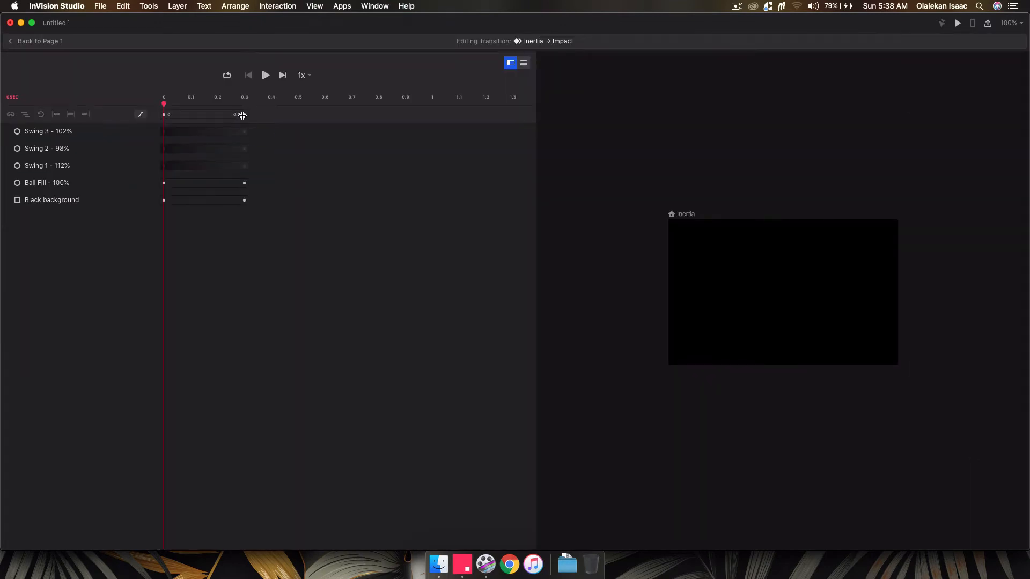
mouse_move(245, 200)
left_mouse_down()
mouse_move(217, 214)
mouse_move(244, 210)
left_mouse_up()
left_click(140, 114)
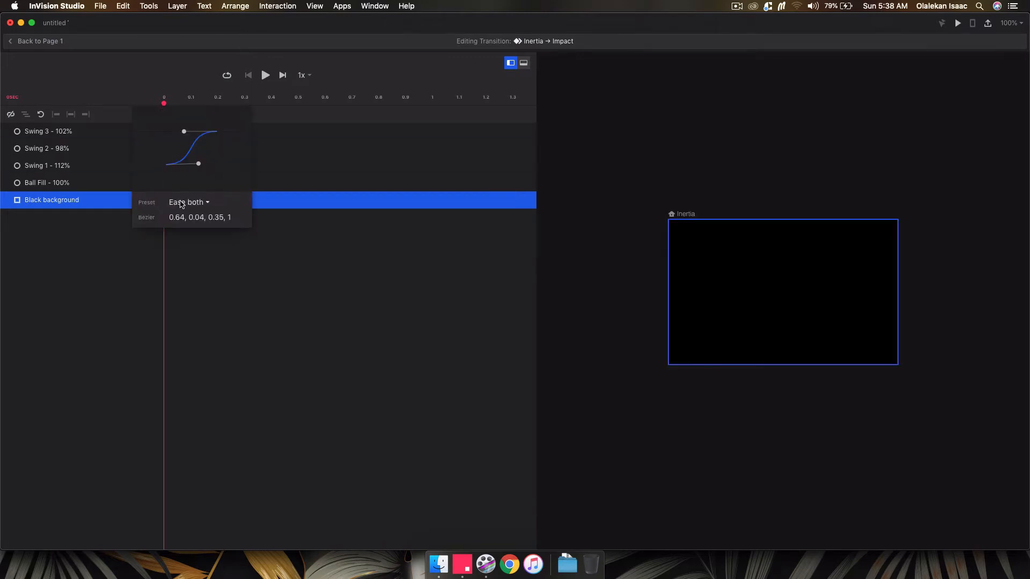
left_click(181, 204)
left_click(211, 278)
left_click(216, 309)
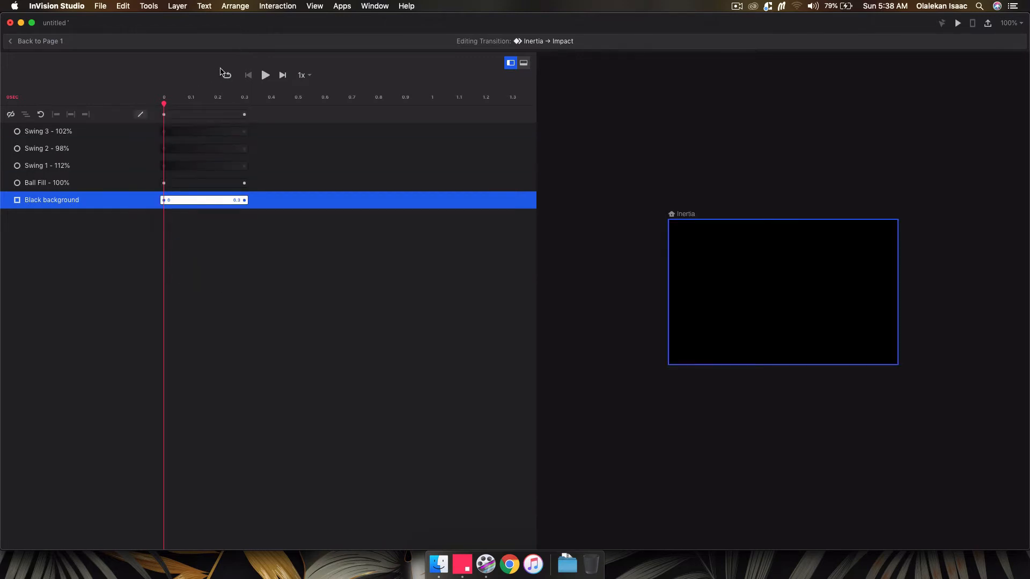
Step: Play the Inertia → Impact transition and return to Page 1
left_click(265, 76)
left_click(266, 76)
left_click(40, 41)
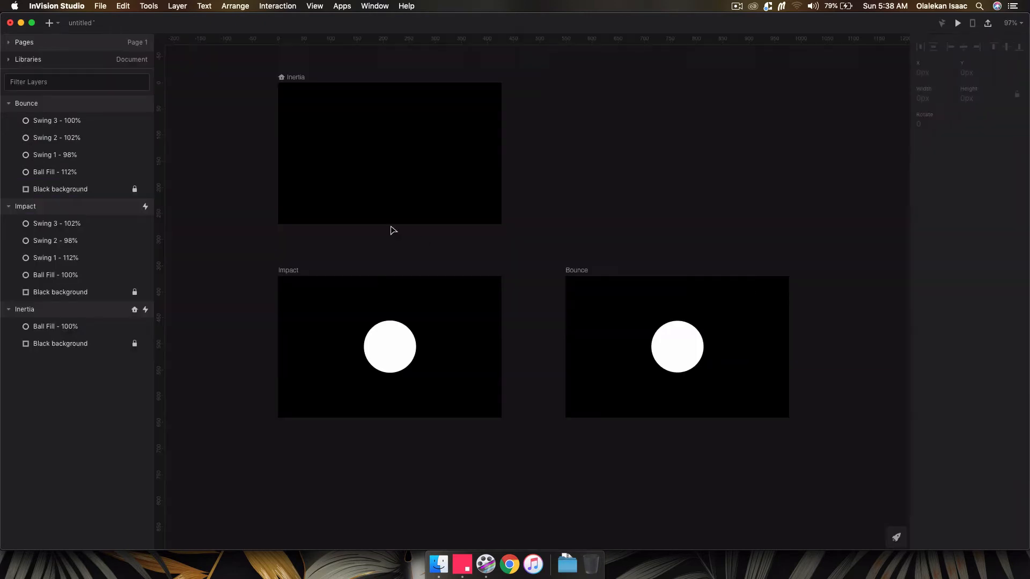
Step: Preview the full sequence from the home artboard with the preview window moved above the Bounce artboard, and close it
key("super+p")
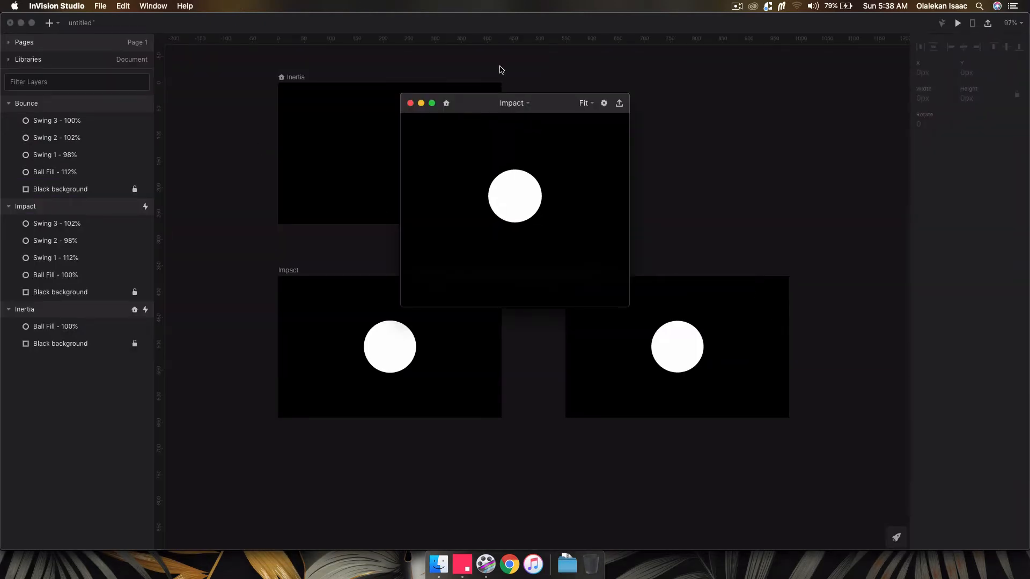
left_click(447, 104)
left_click_drag(468, 101, 629, 44)
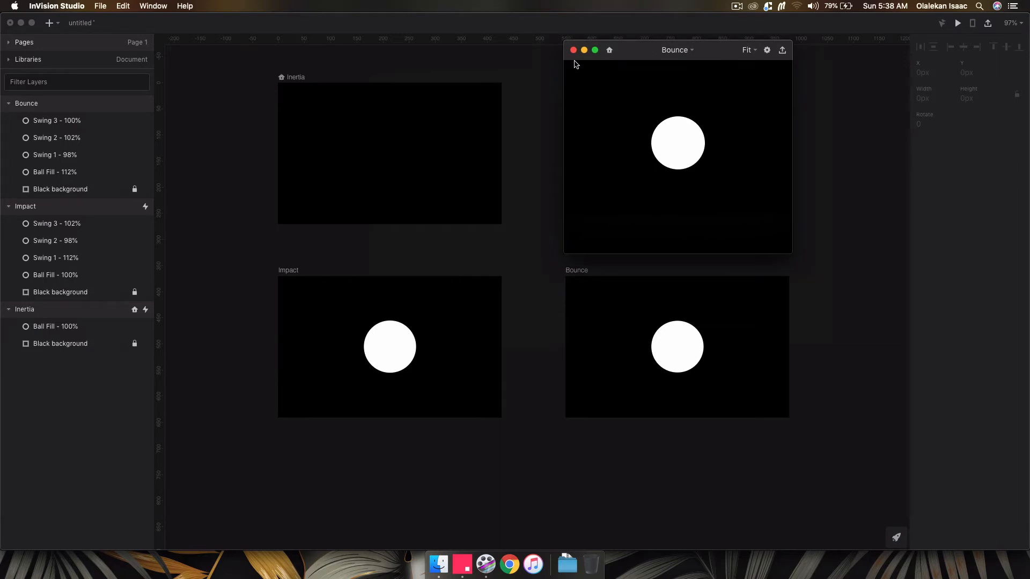
left_click(533, 79)
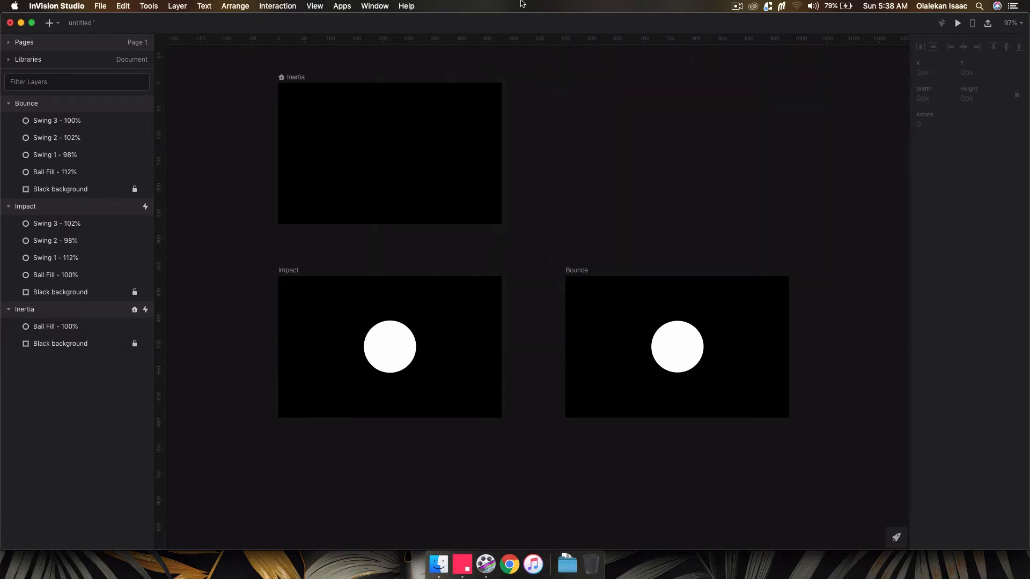
Step: Inspect the Ball Fill layers of Inertia, Impact and Bounce, Impact's Swing 3 - 102% layer and the Inertia artboard's interaction settings
left_click(48, 330)
left_click(61, 279)
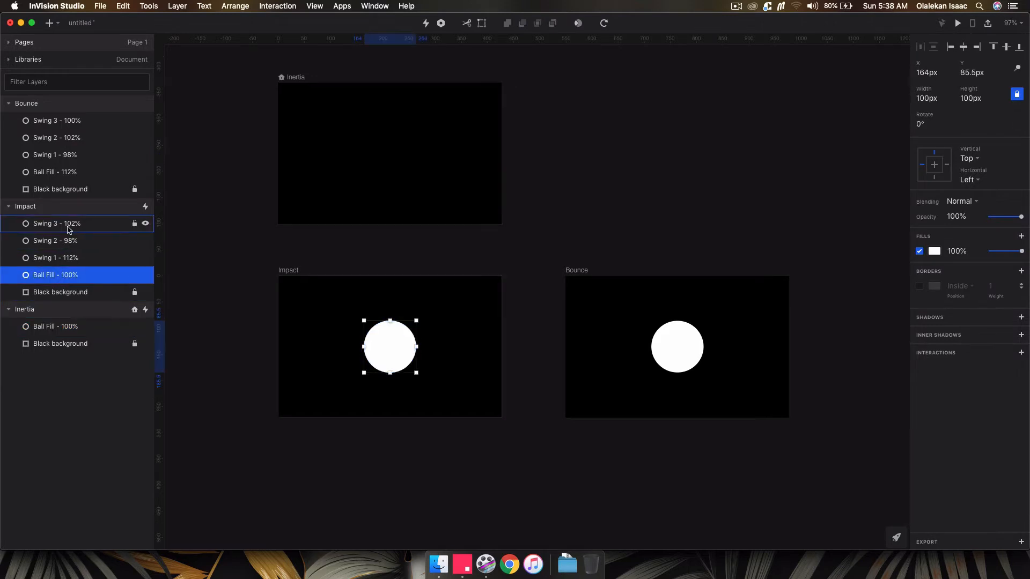
left_click(68, 221)
left_click(70, 173)
left_click(65, 310)
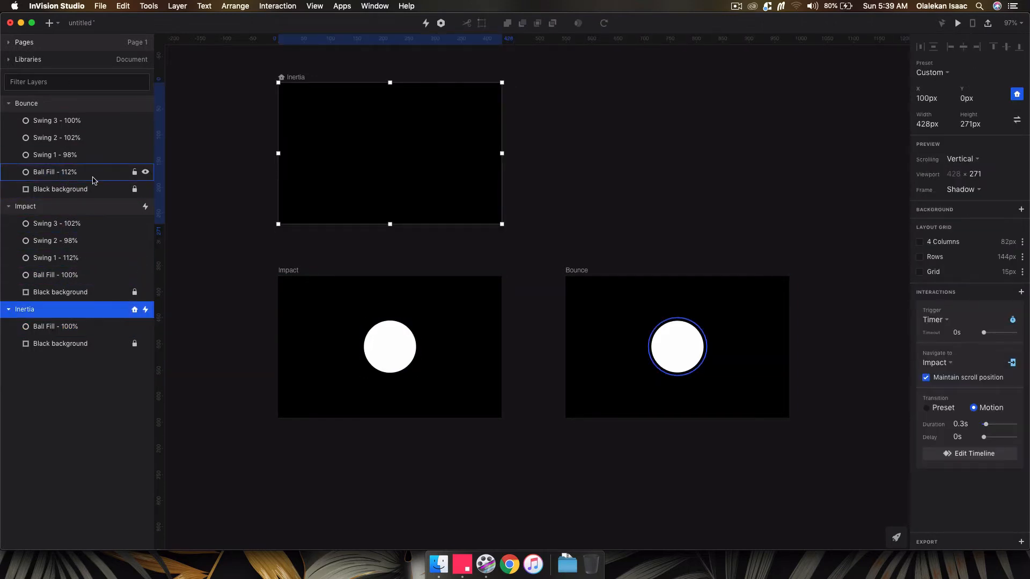
left_click(248, 174)
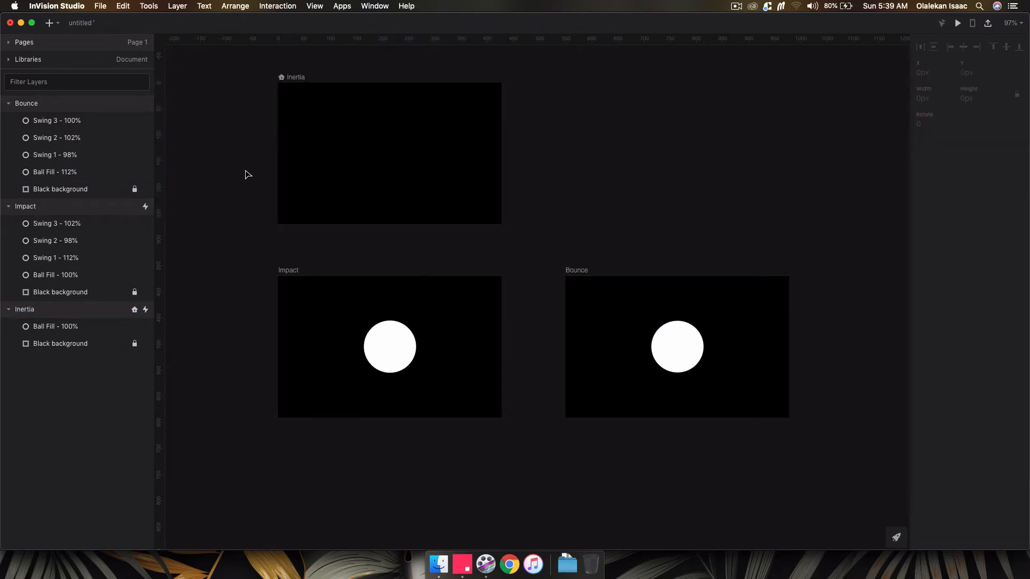
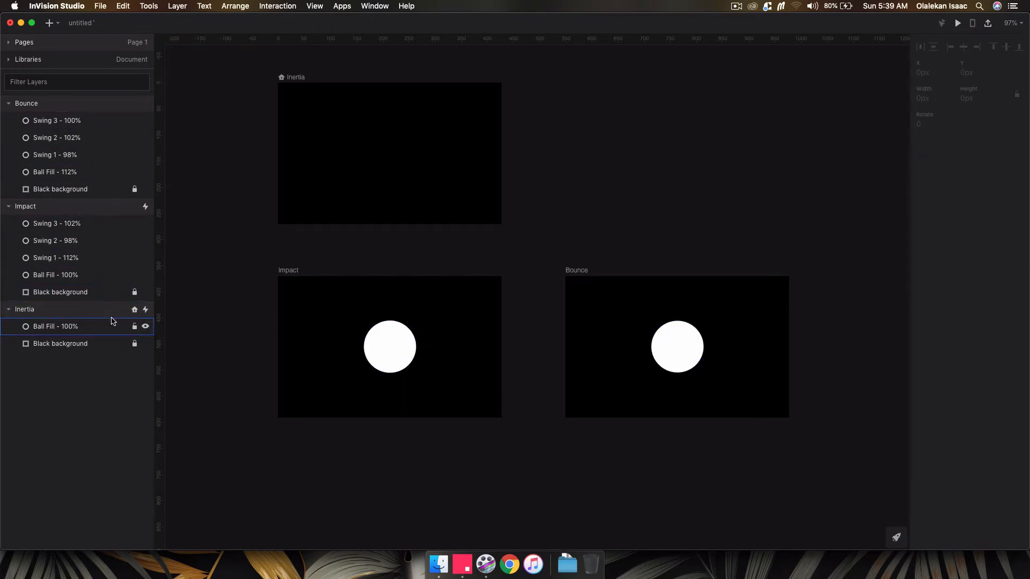
Step: Preview the animation again from the Inertia artboard, close the preview and clear the selection
left_click(294, 81)
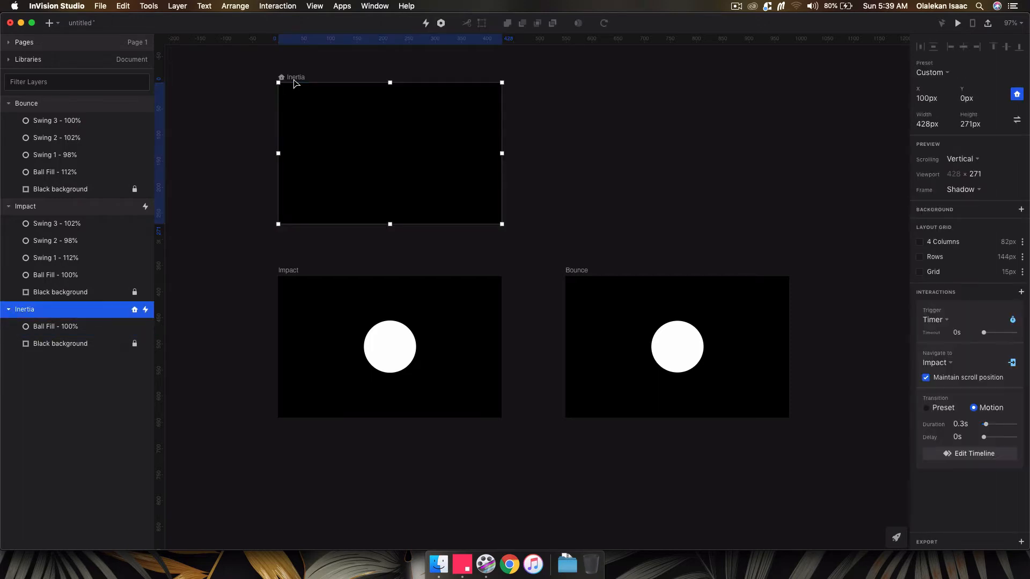
key("super+p")
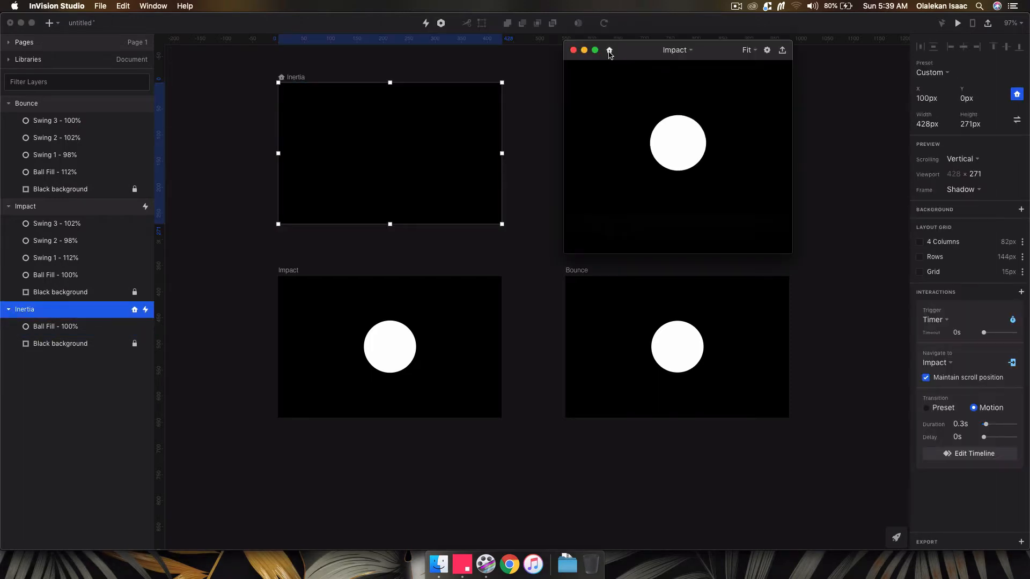
left_click(572, 49)
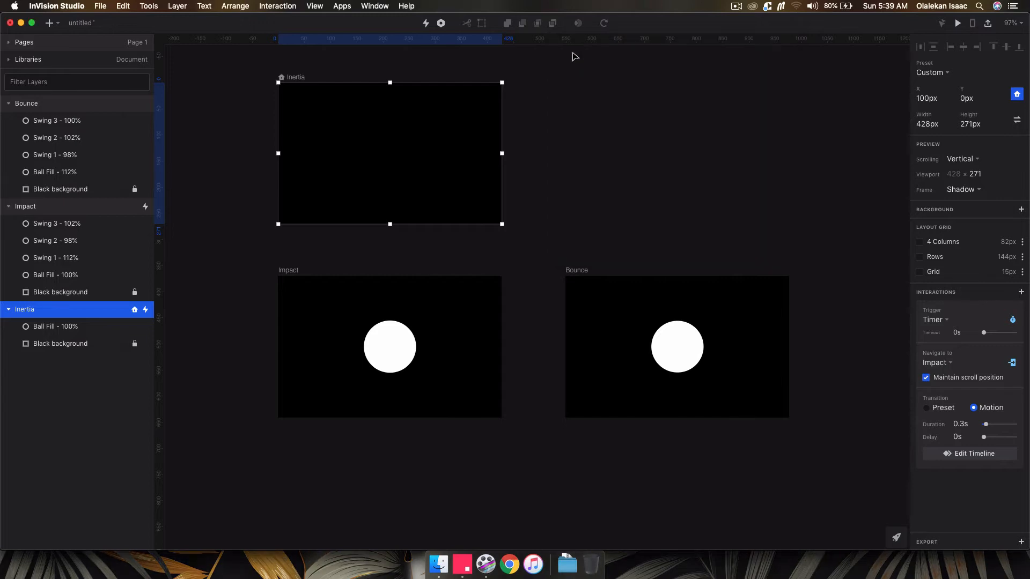
left_click(548, 103)
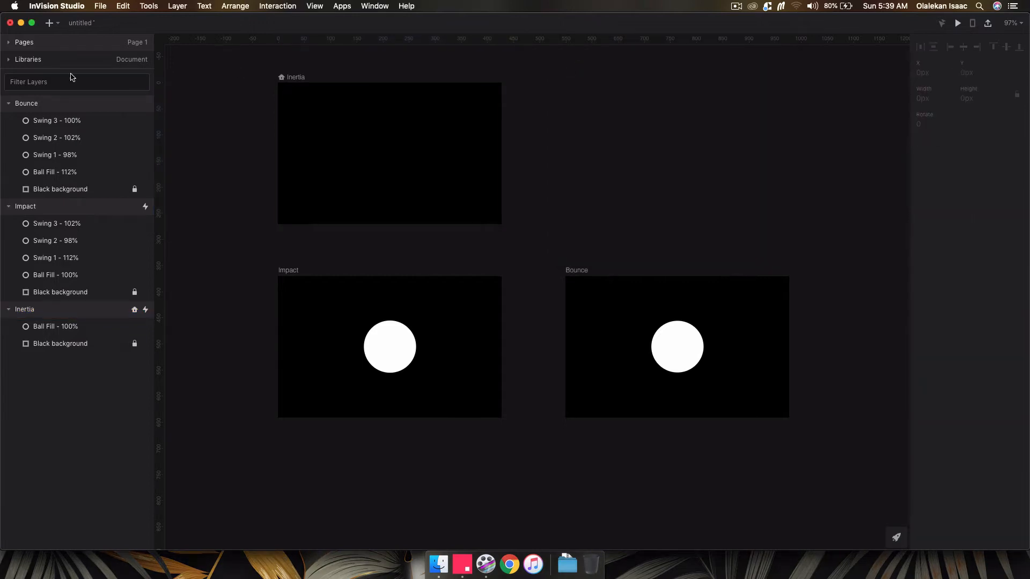
Step: Compare the size and opacity of Impact's Ball Fill - 100% layer with Bounce's Ball Fill - 112% layer
left_click(78, 280)
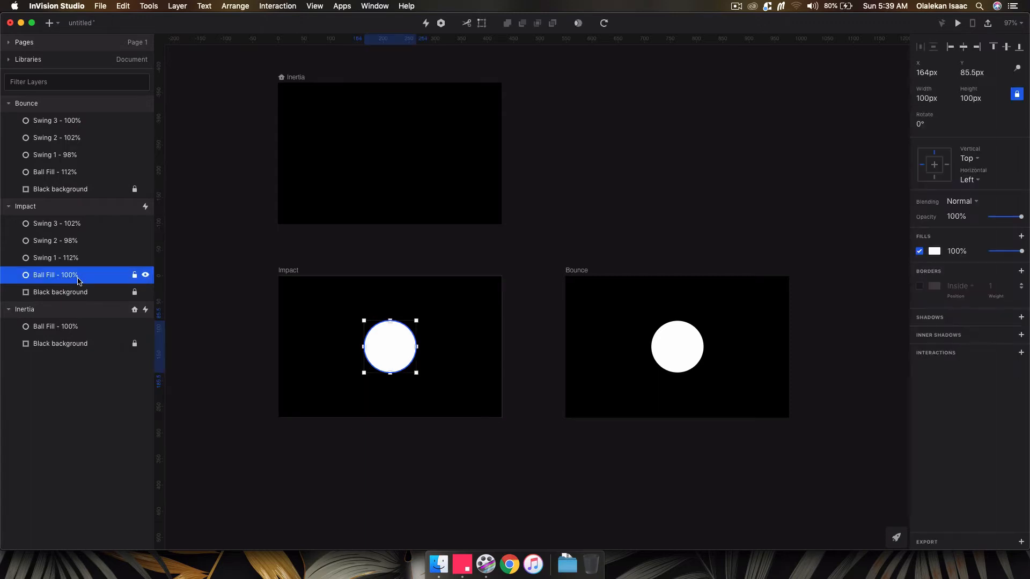
left_click(83, 177)
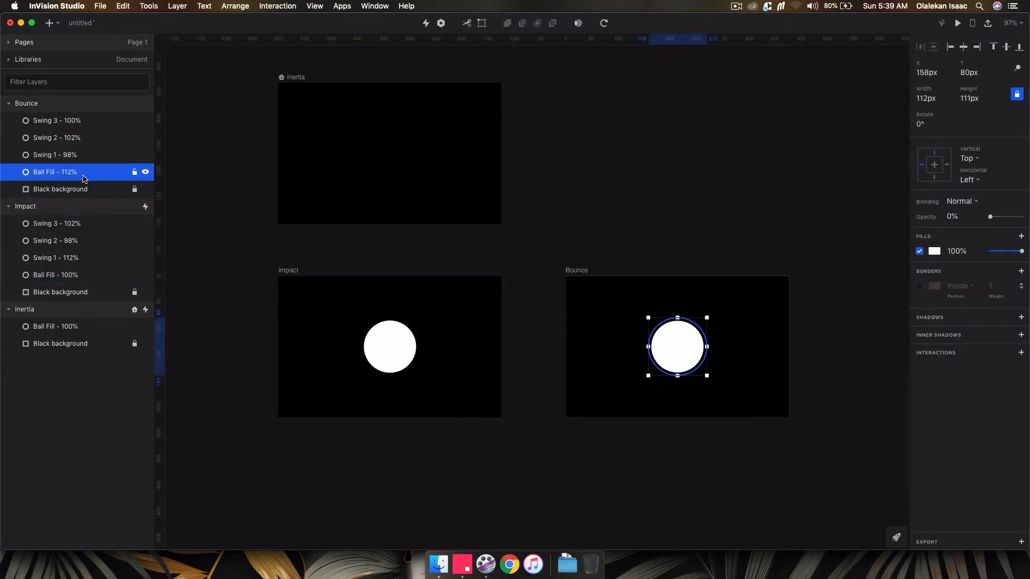
left_click(70, 274)
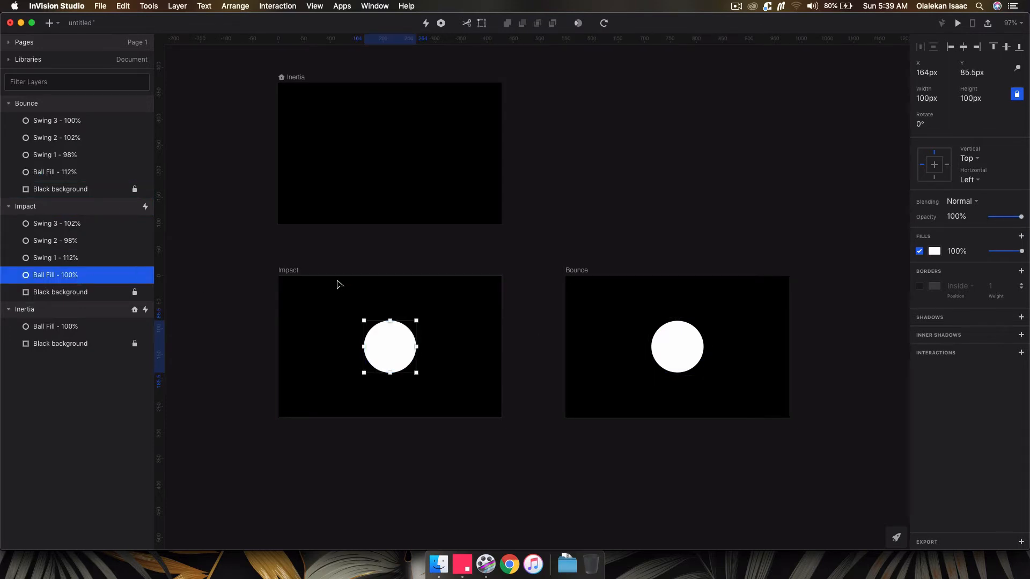
left_click(193, 182)
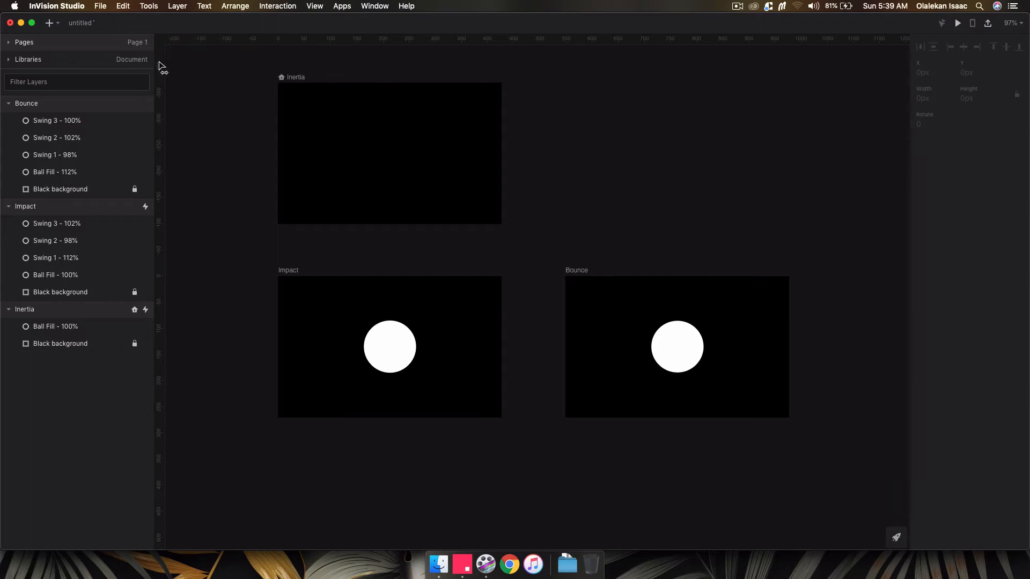
Step: Open the recent file Jiggle Bottom Nav.studio and enlarge its window to fill the screen, with the Home - Inertia artboard in view
left_click(102, 6)
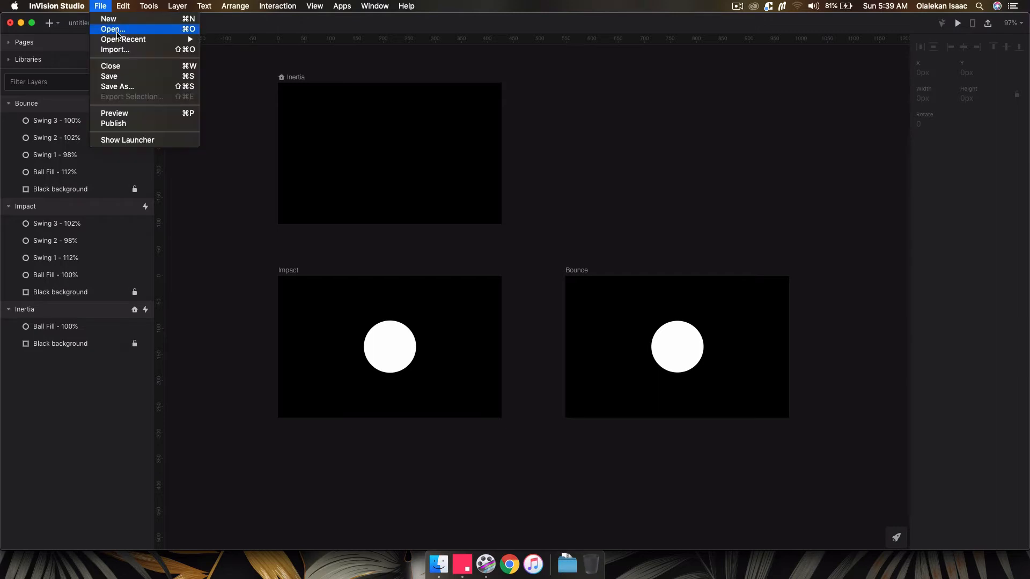
mouse_move(119, 42)
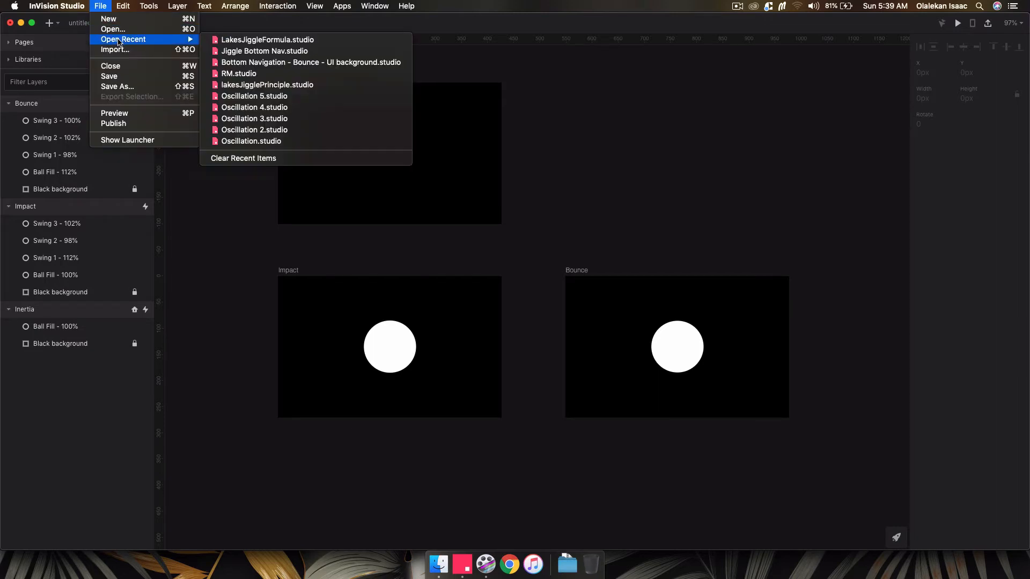
left_click(235, 51)
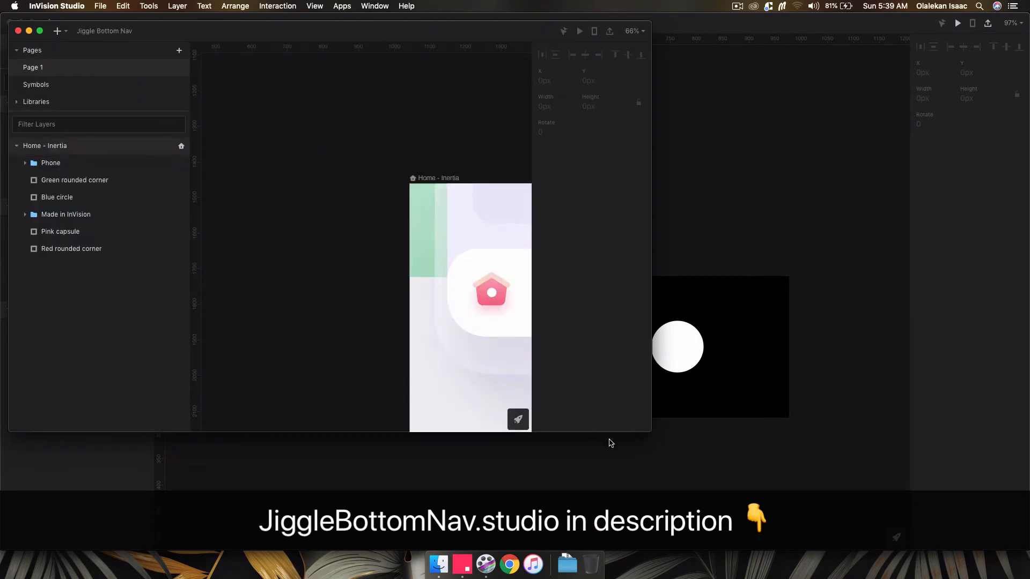
left_click_drag(650, 430, 1027, 550)
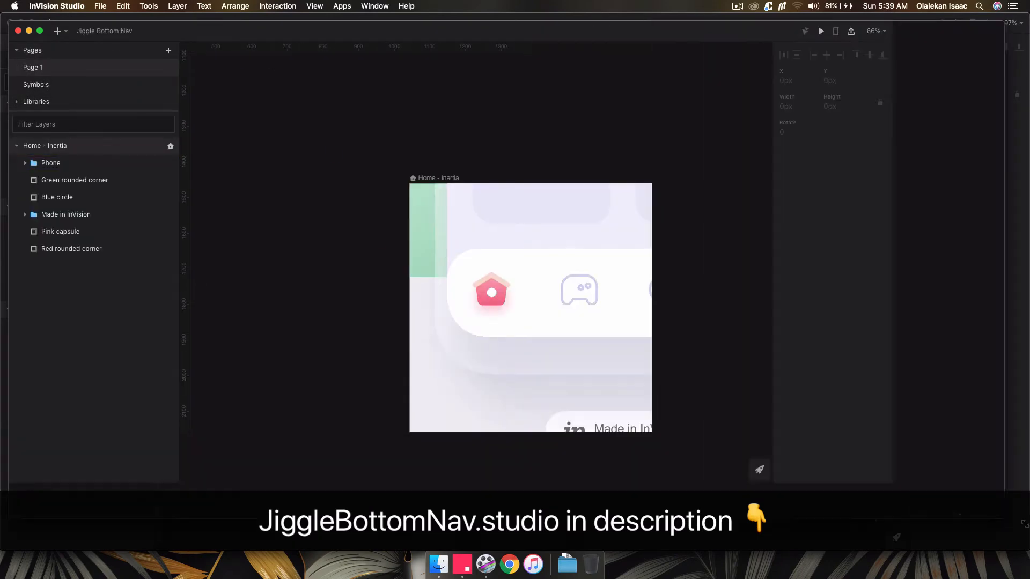
scroll(663, 326, "down", 2)
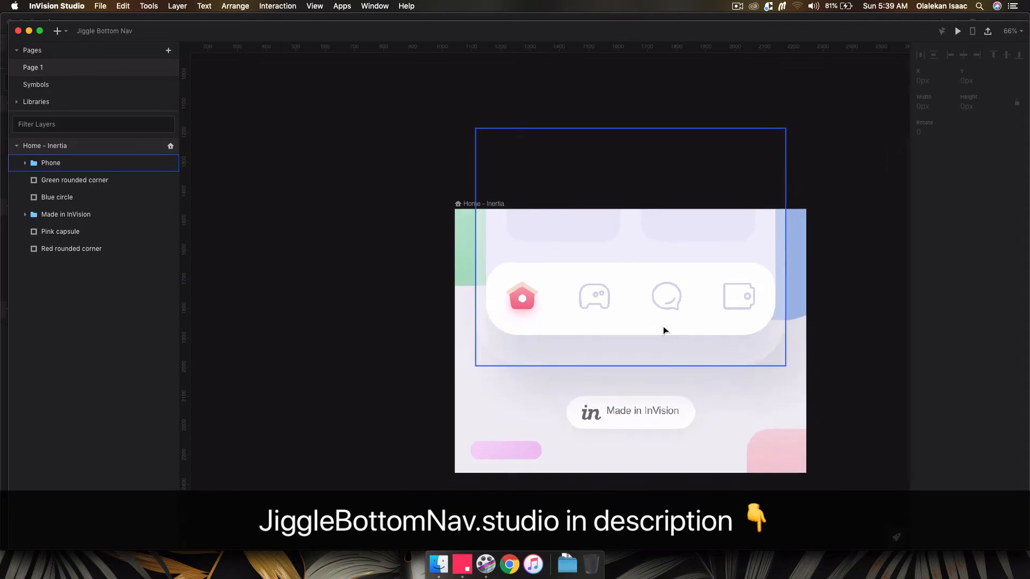
scroll(663, 326, "up", 2)
scroll(663, 326, "right", 1)
left_click_drag(9, 22, 2, 14)
scroll(248, 104, "down", 1)
scroll(249, 103, "right", 1)
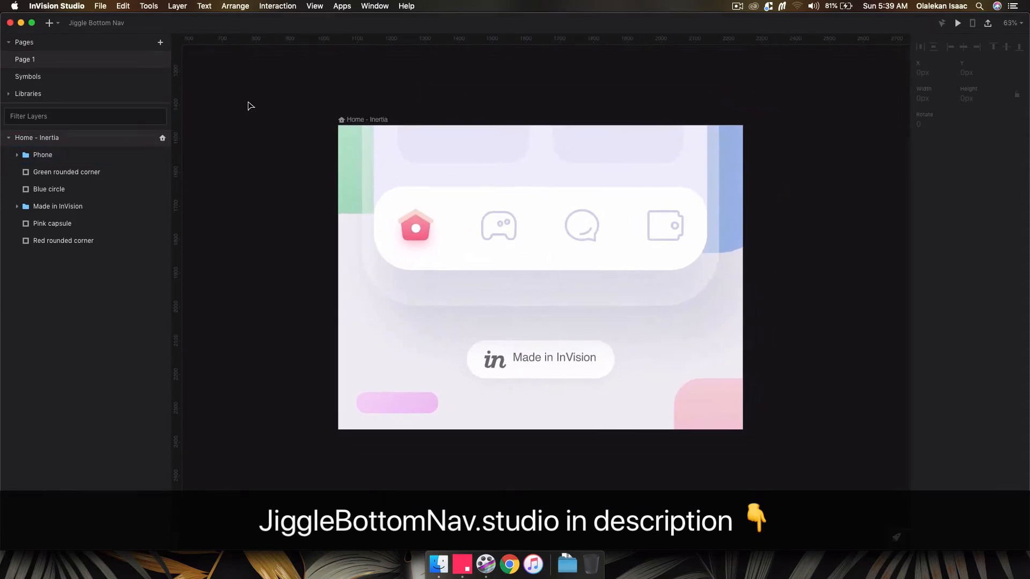
scroll(382, 173, "up", 1)
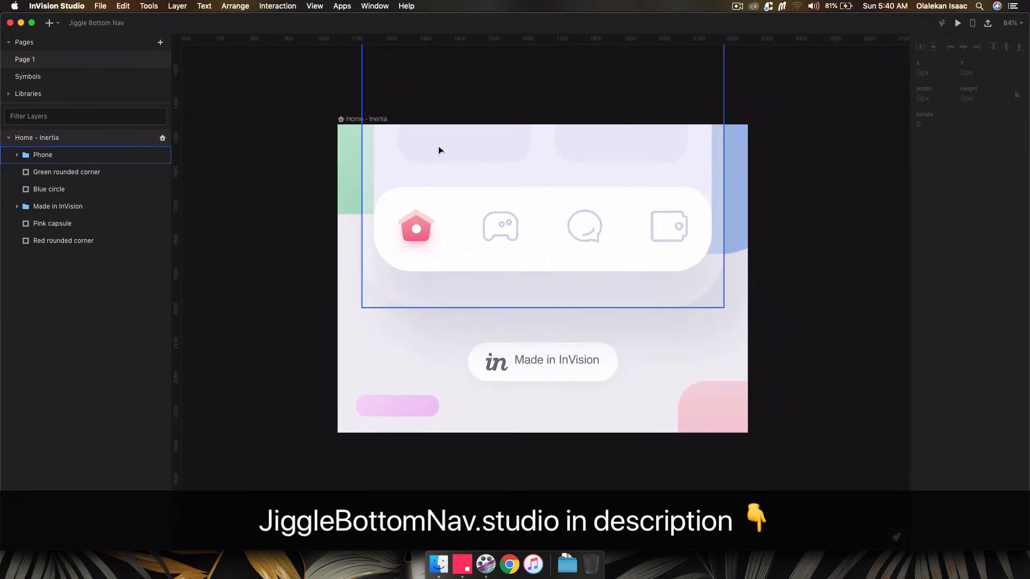
scroll(452, 149, "down", 3)
scroll(452, 148, "up", 3)
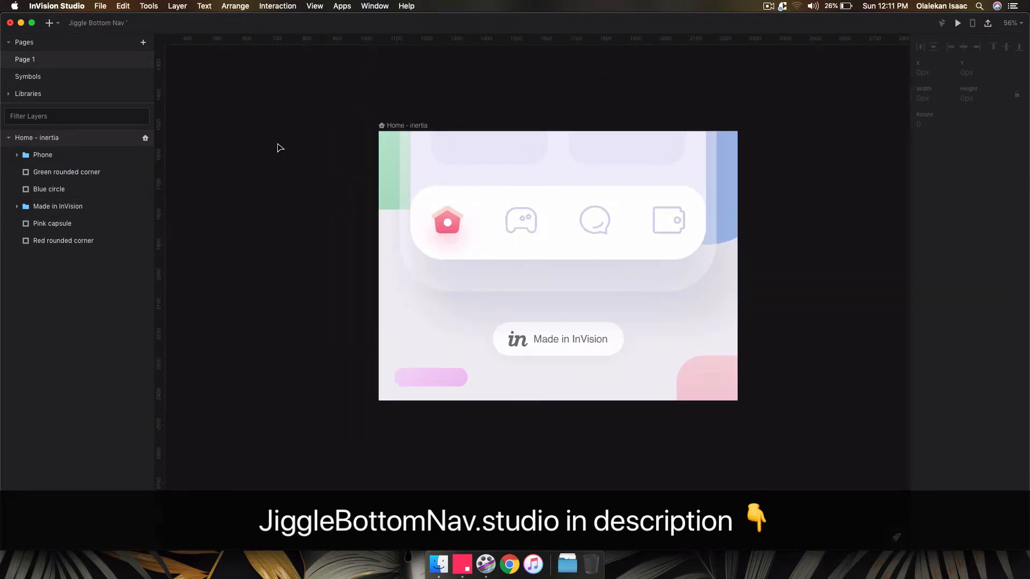
scroll(382, 151, "down", 2)
left_click(397, 134)
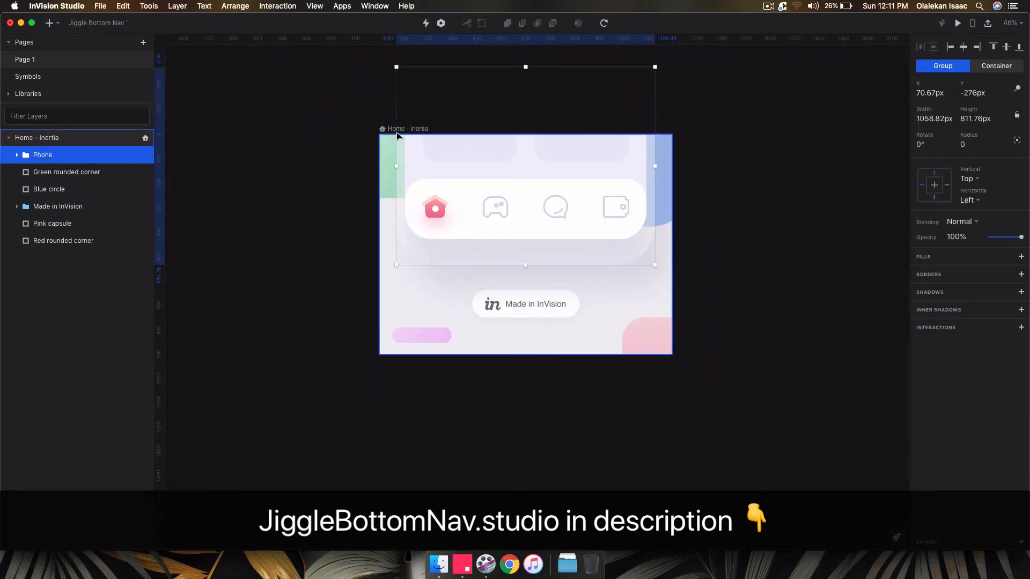
scroll(397, 134, "down", 2)
scroll(397, 134, "up", 2)
scroll(396, 134, "right", 2)
left_click(311, 167)
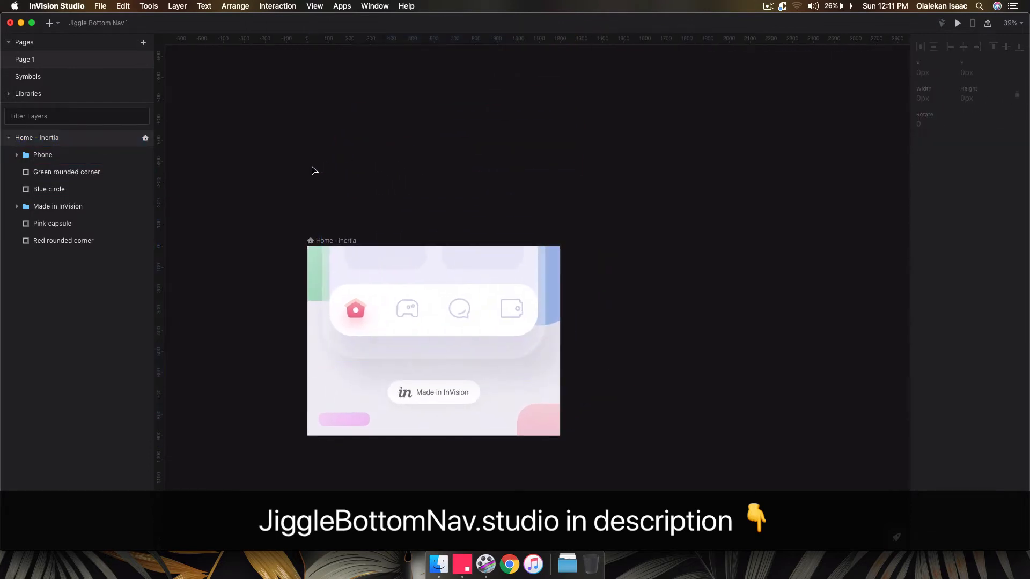
Step: Duplicate the Home - inertia artboard and position the copy directly above the original at Y 210 px
scroll(319, 242, "down", 4)
left_click_drag(319, 242, 319, 95)
key("super+d")
scroll(318, 96, "up", 3)
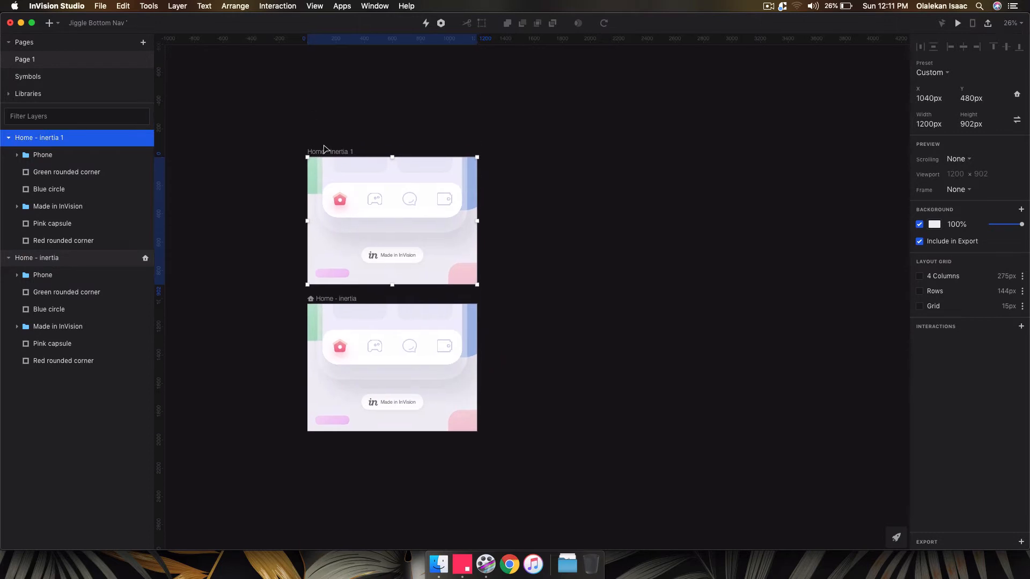
left_click_drag(321, 154, 322, 116)
Step: Rename the upper artboard copy as Reference and clear the selection
double_click(47, 138)
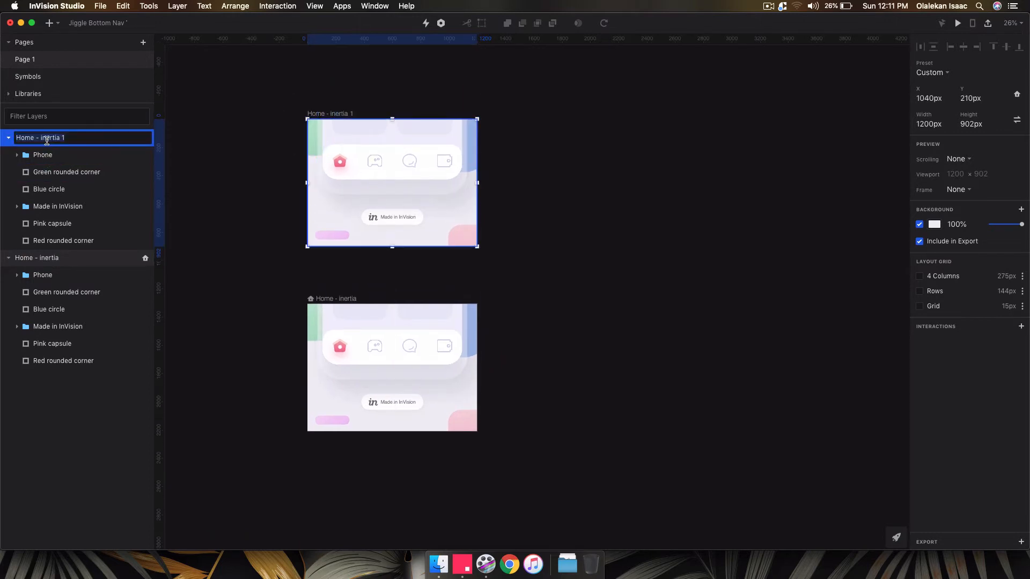
type("rE")
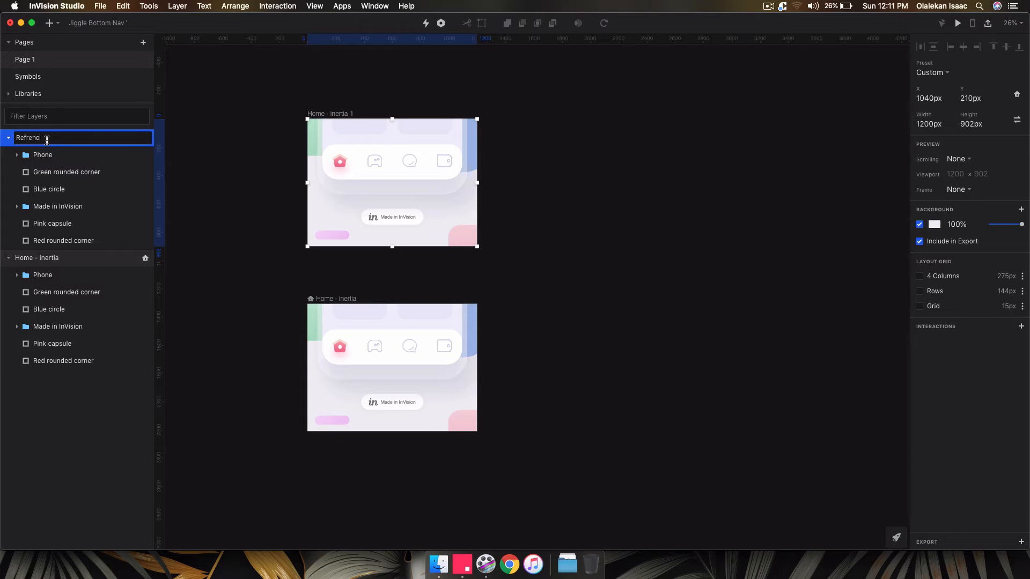
key("BackSpace")
type("ce")
key("BackSpace")
key("BackSpace")
key("BackSpace")
key("BackSpace")
key("BackSpace")
key("BackSpace")
key("BackSpace")
key("Return")
left_click(225, 134)
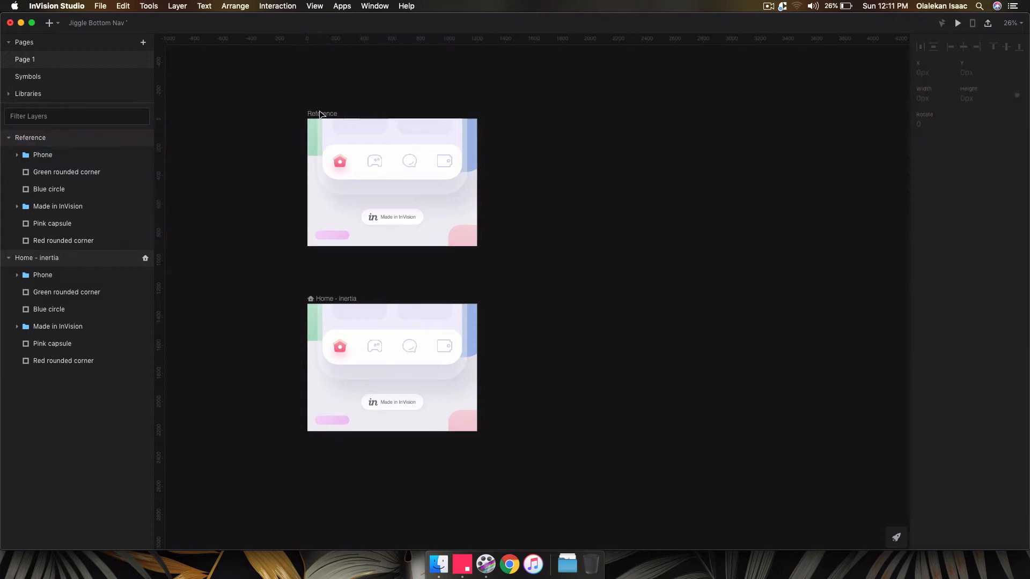
Step: Set the opacity of the Active Play, Active Messages and Active Wallet groups in the Reference artboard's bottom nav to 100%
left_click(322, 114)
left_click(43, 154)
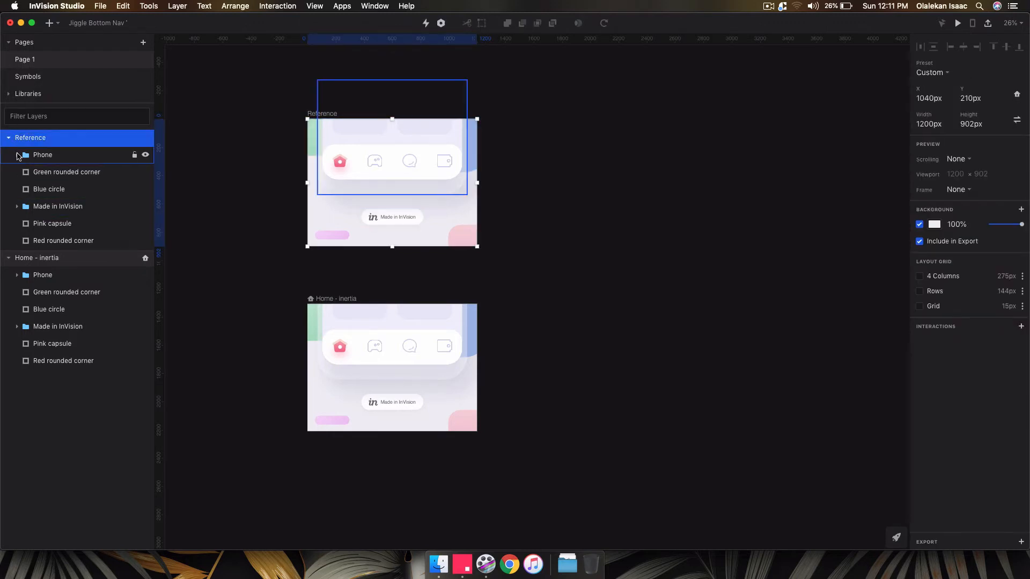
left_click(16, 155)
left_click(64, 224)
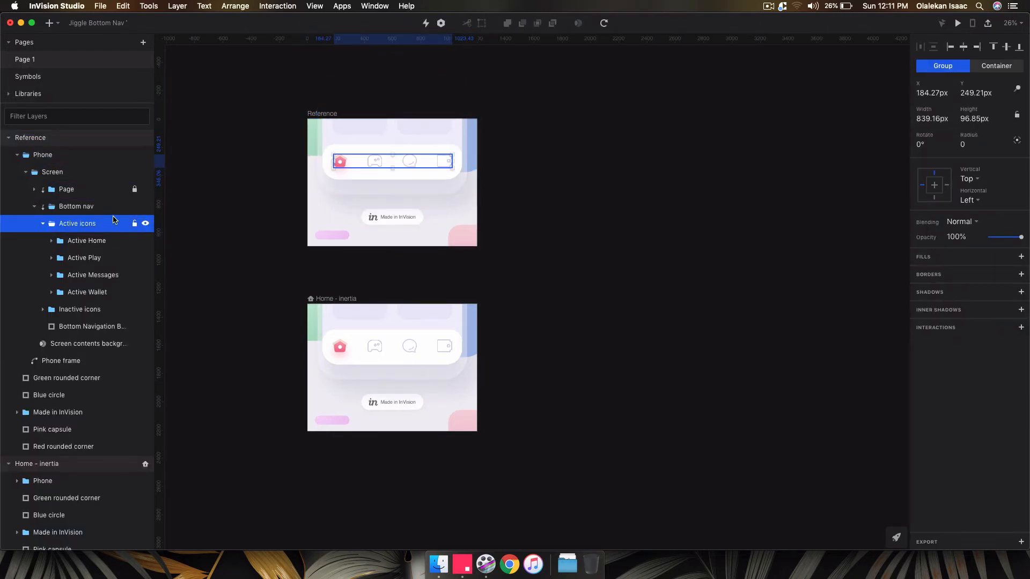
scroll(314, 173, "up", 3)
left_click(43, 223)
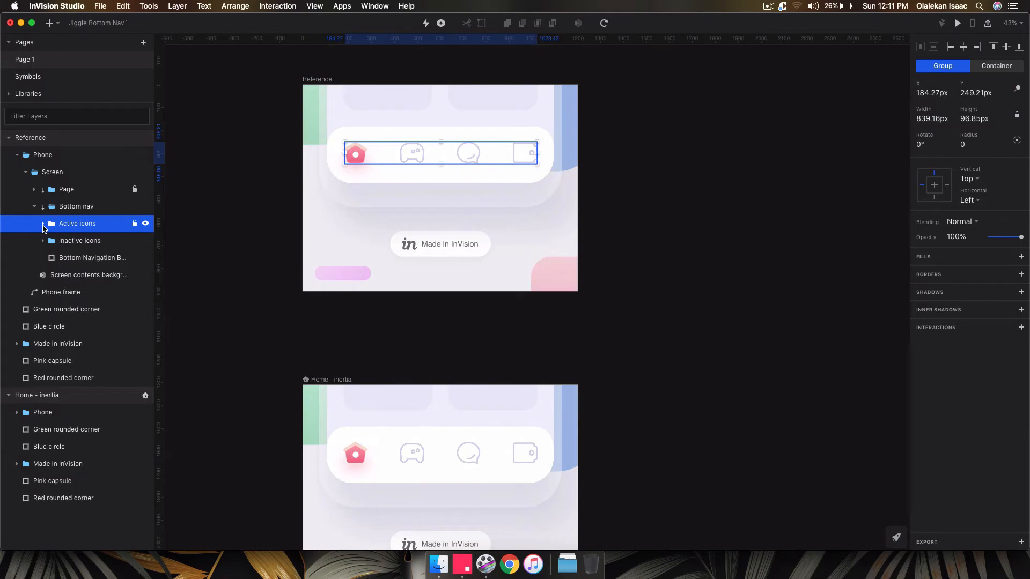
left_click(43, 223)
left_click(85, 240)
left_click(96, 259)
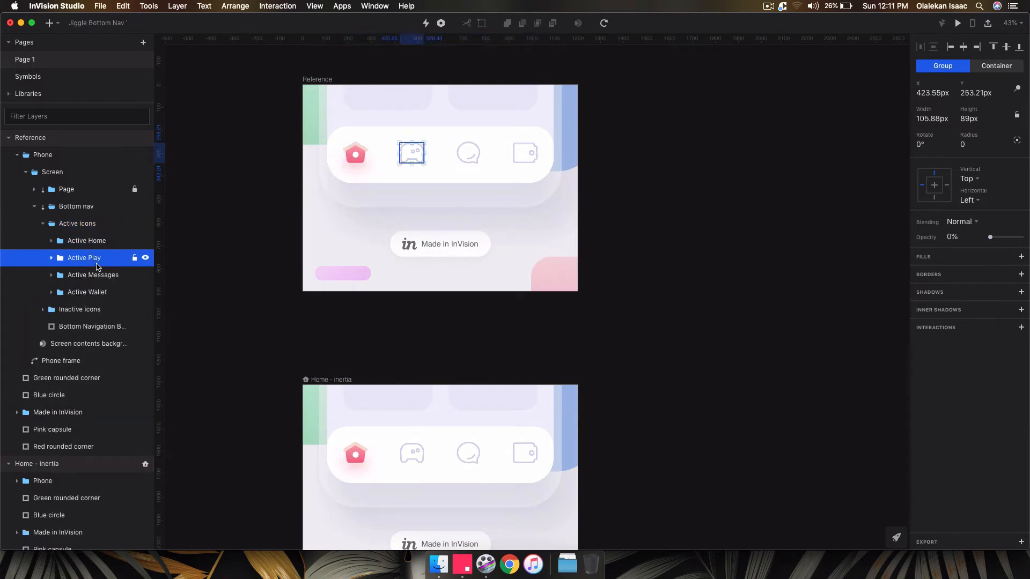
left_click(91, 292, "shift")
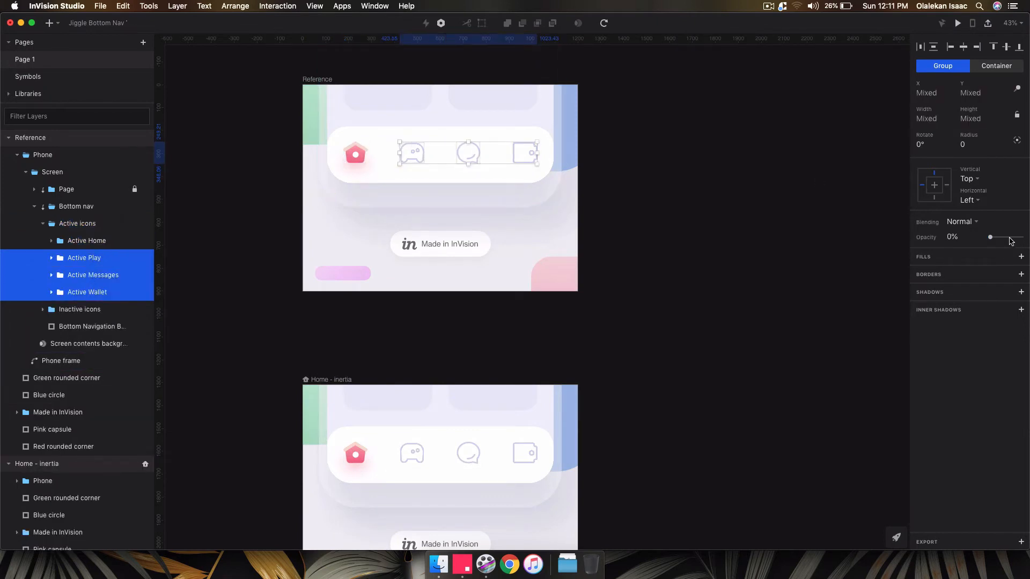
left_click_drag(991, 236, 1021, 236)
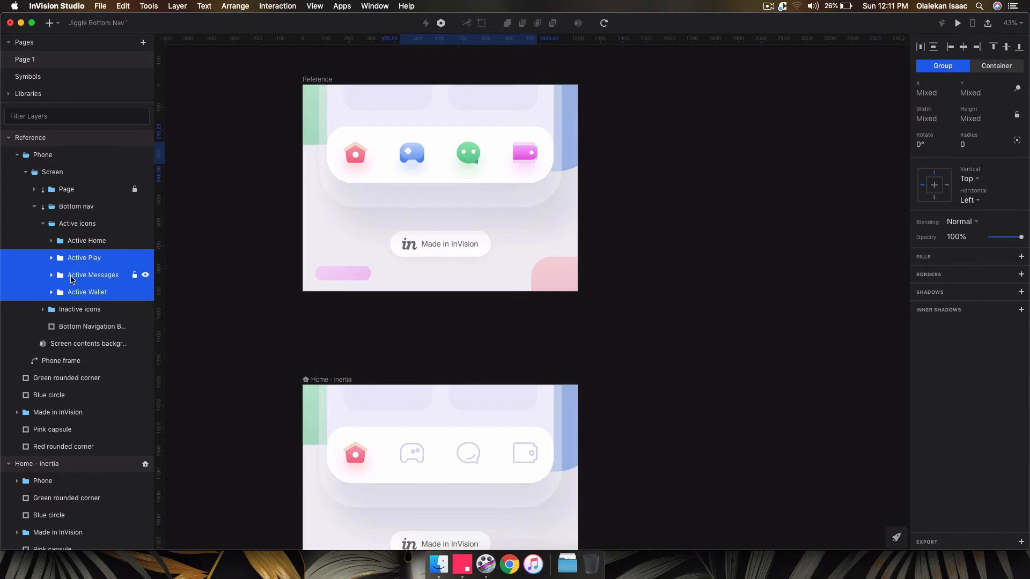
Step: Hide the Reference artboard's Active icons group and set the Inactive Home group's opacity to 100%
left_click(43, 224)
left_click(145, 223)
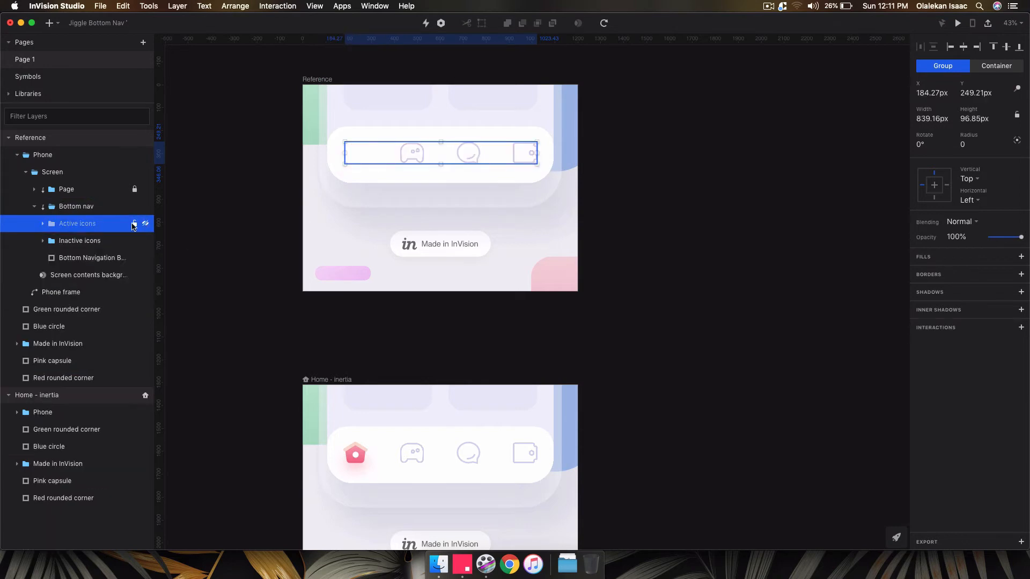
left_click(43, 240)
left_click(87, 258)
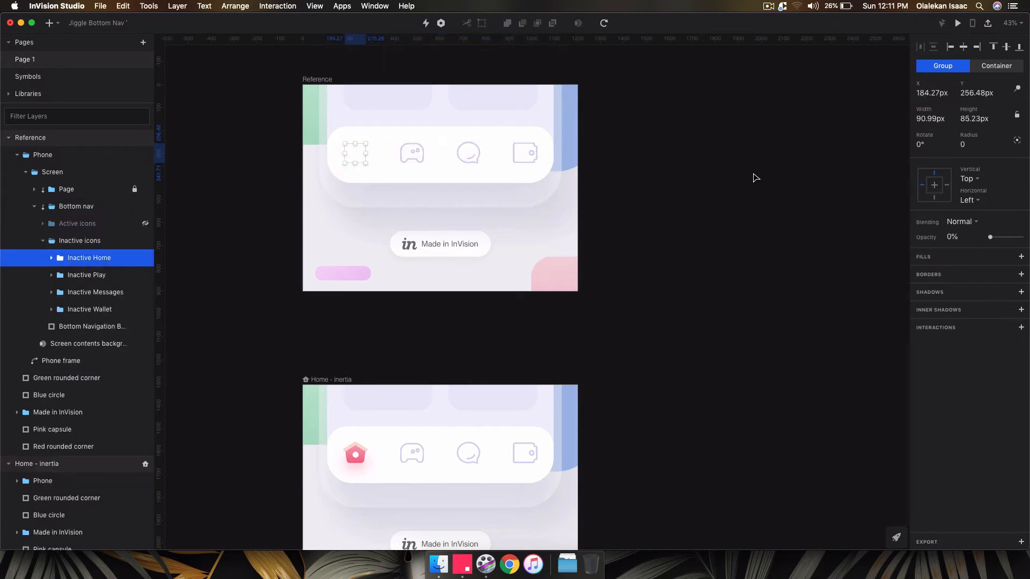
left_click_drag(992, 241, 1021, 237)
left_click(43, 241)
left_click(208, 228)
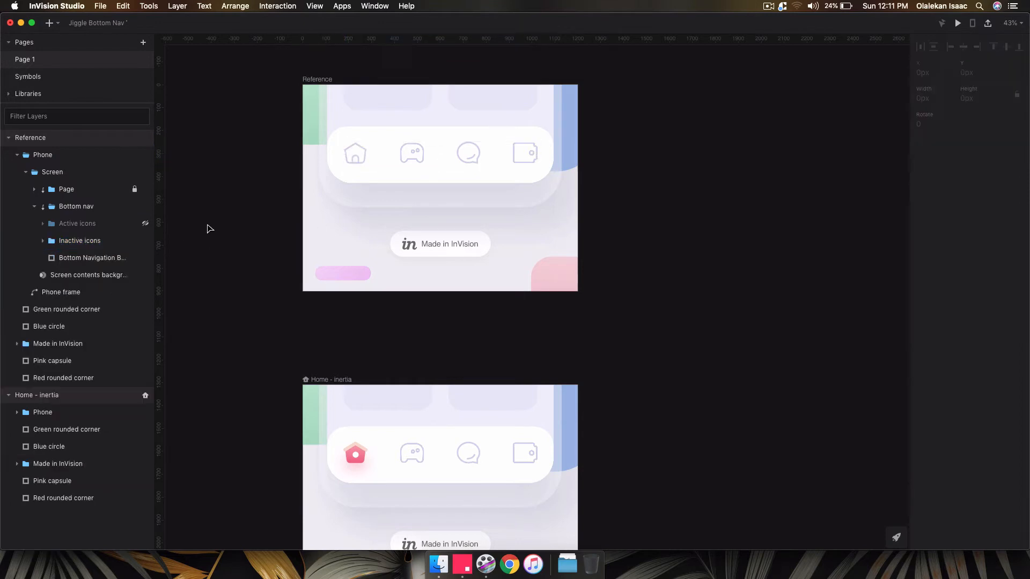
Step: Toggle the Inactive icons group's visibility, make the Active icons group visible again and clear the selection
left_click(145, 240)
left_click(145, 240)
double_click(147, 228)
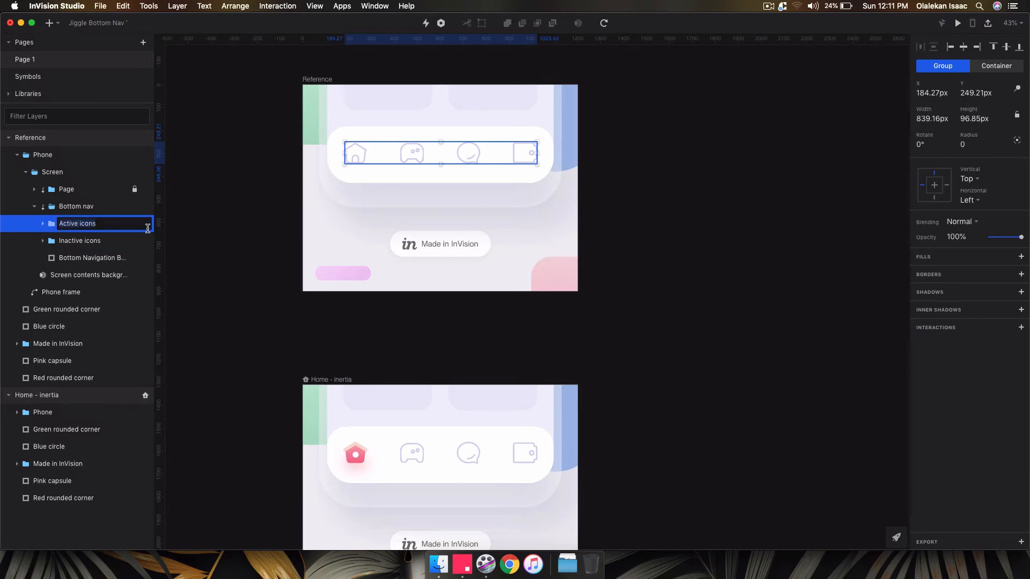
left_click(146, 225)
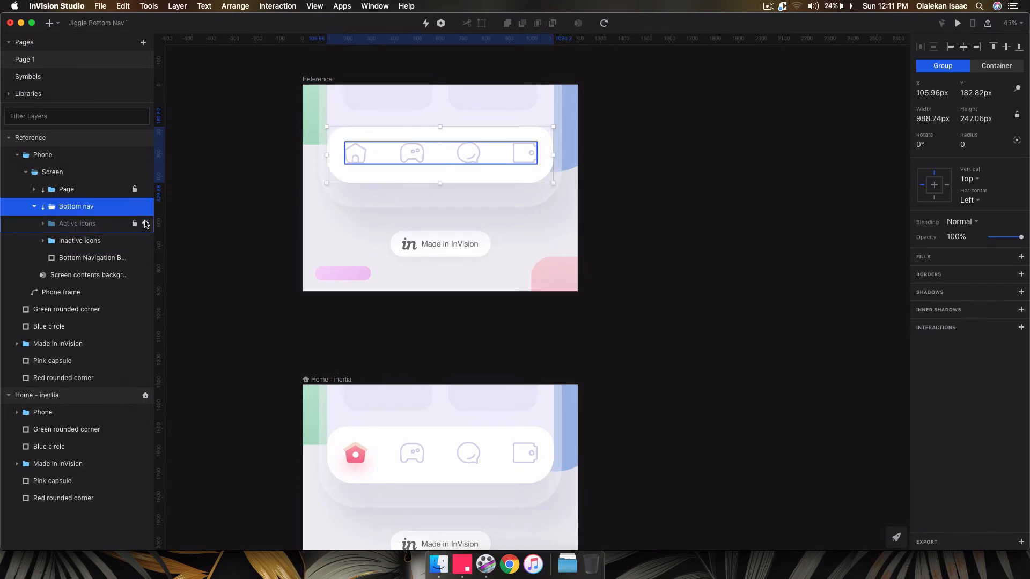
left_click(145, 224)
left_click(277, 229)
scroll(278, 230, "down", 1)
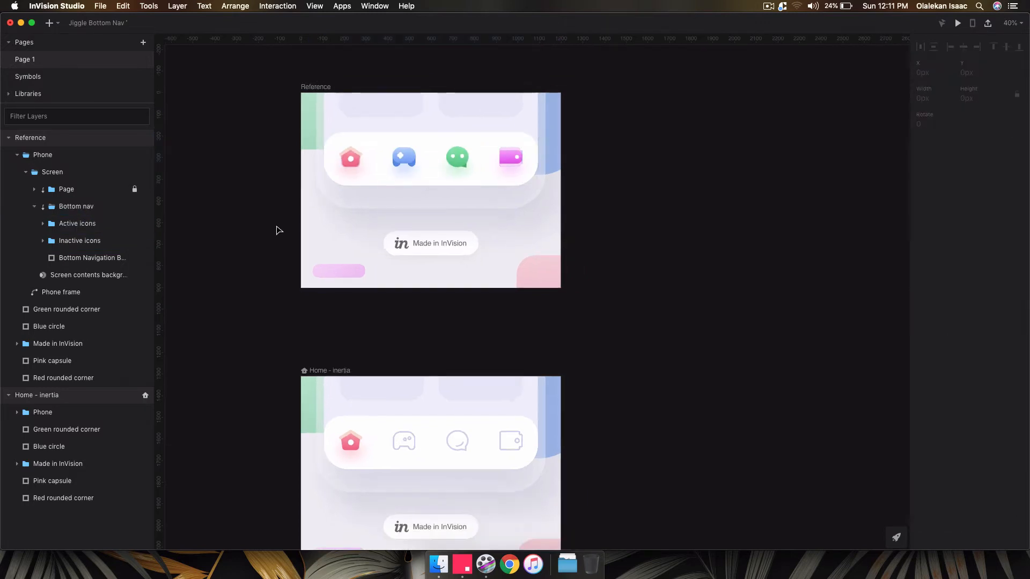
Step: Duplicate Home - inertia twice, placing one copy below it at X 1040, Y 2870 px and the other beside that at X 2530 px
scroll(278, 230, "down", 3)
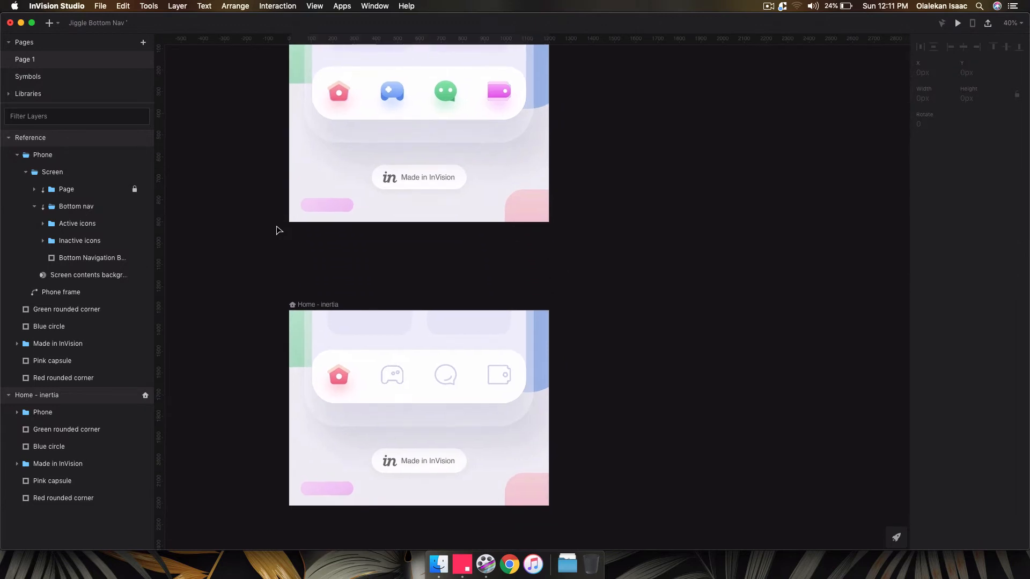
scroll(323, 330, "down", 7)
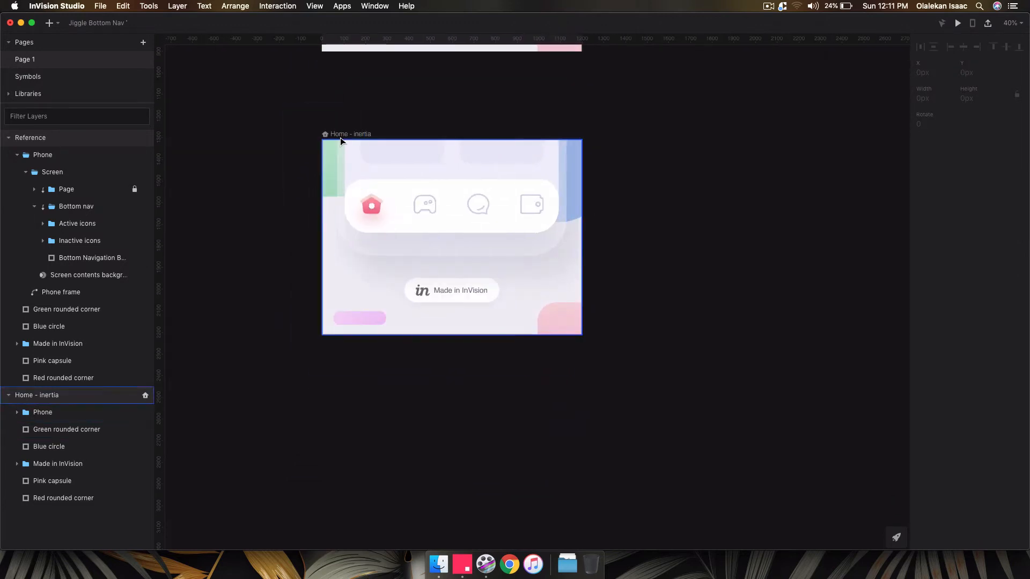
left_click(340, 138)
scroll(340, 137, "down", 5)
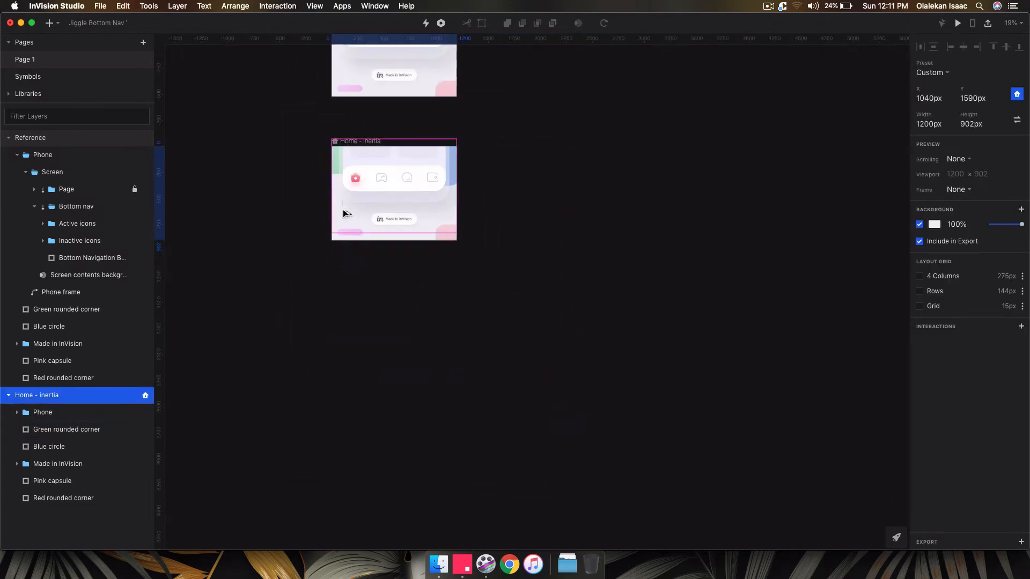
left_click_drag(343, 210, 343, 274)
left_click_drag(344, 274, 499, 275)
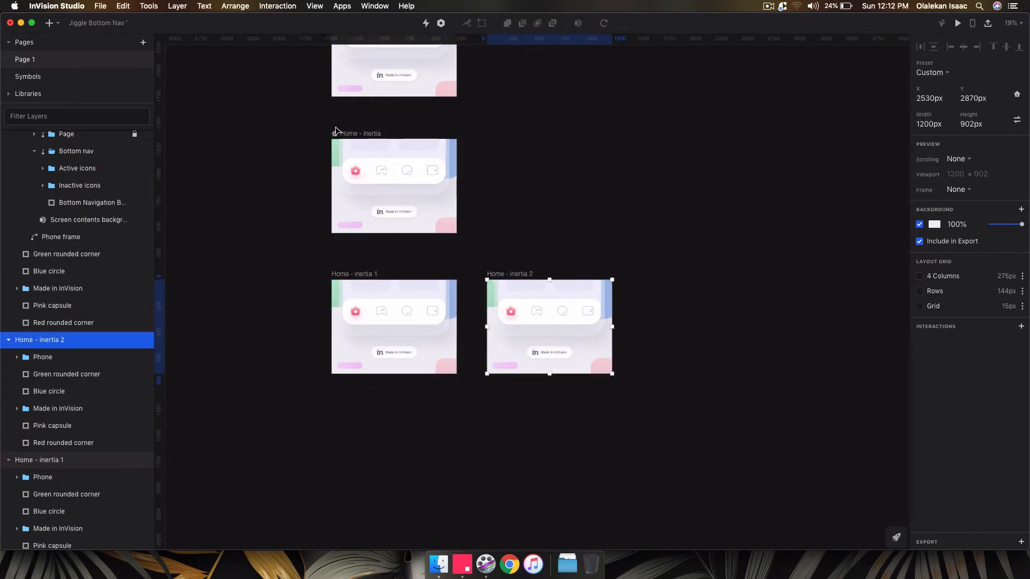
Step: Rename the artboard copy directly below Home - inertia as Home - impact
left_click(335, 132)
double_click(73, 439)
key("super+c")
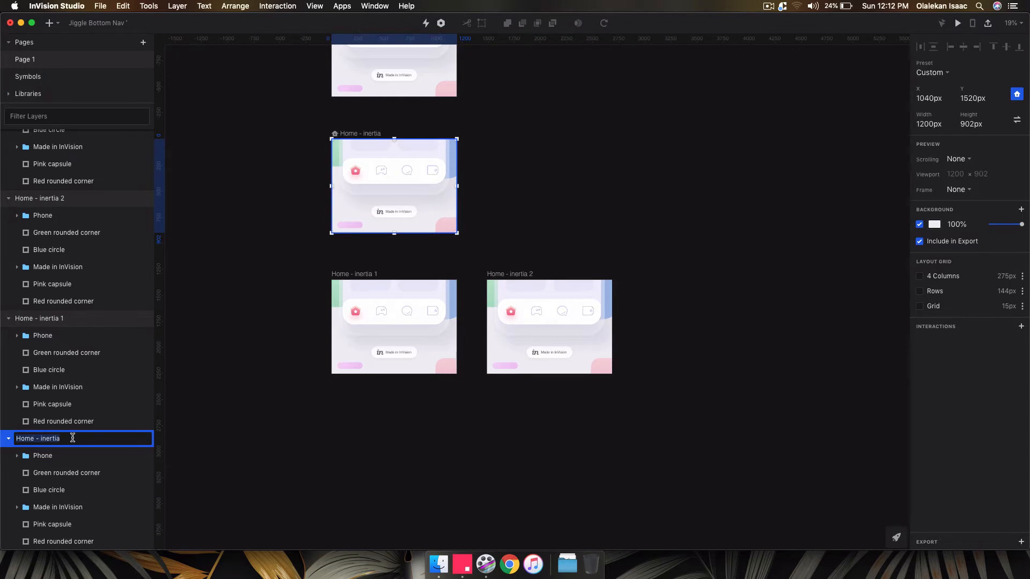
double_click(73, 318)
key("super+v")
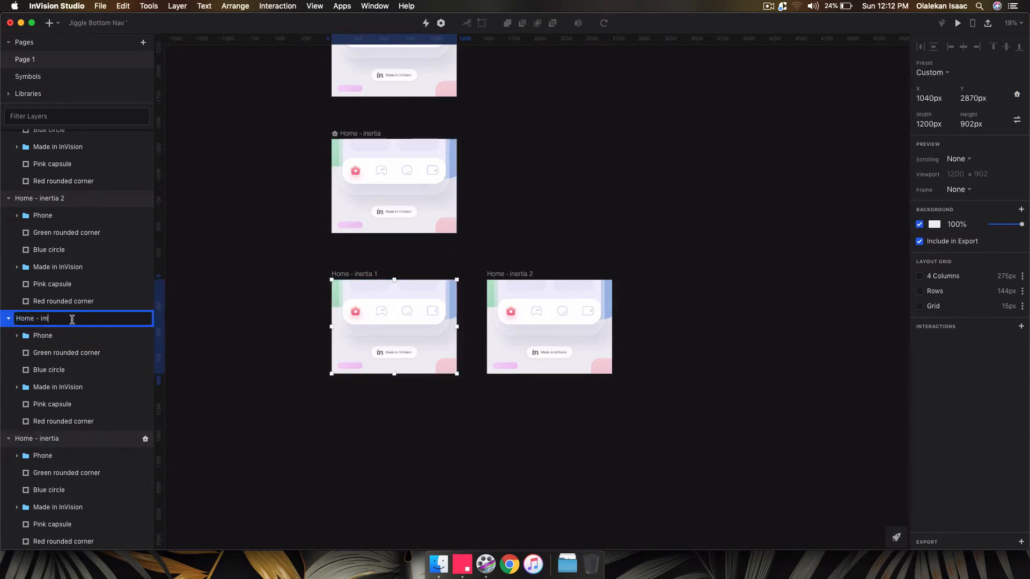
type("mpact")
key("Return")
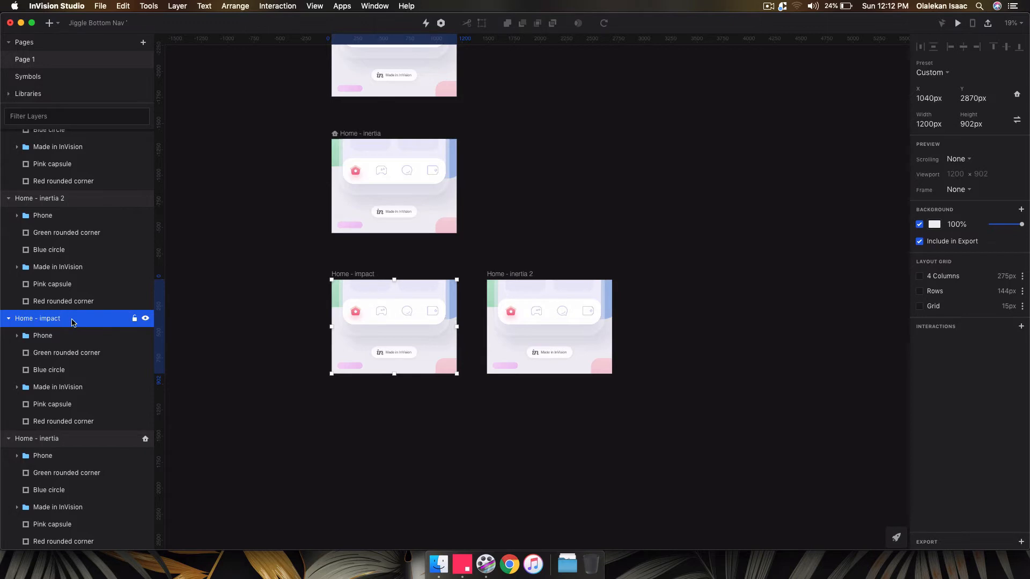
Step: Rename the artboard copy beside Home - impact as Home - bounce and clear the selection
left_click(514, 274)
double_click(42, 341)
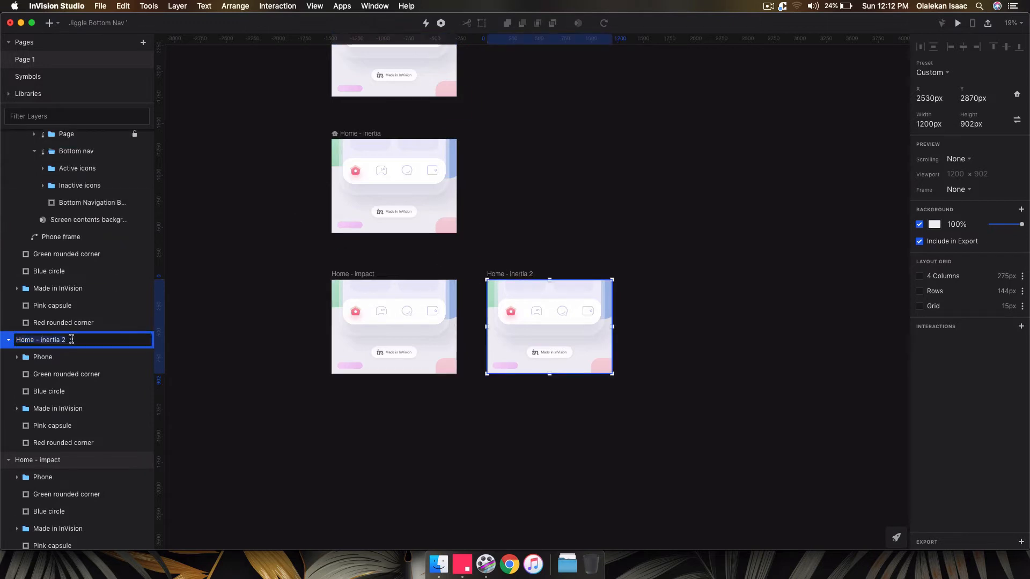
left_click(72, 340)
key("BackSpace")
key("BackSpace")
key("BackSpace")
key("BackSpace")
key("BackSpace")
key("BackSpace")
key("BackSpace")
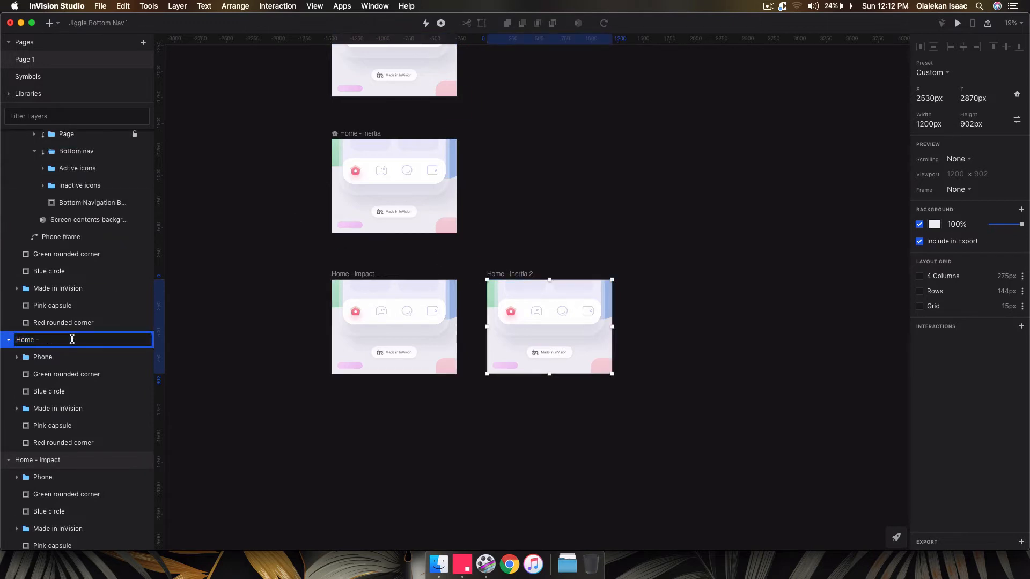
type("bounce")
key("Return")
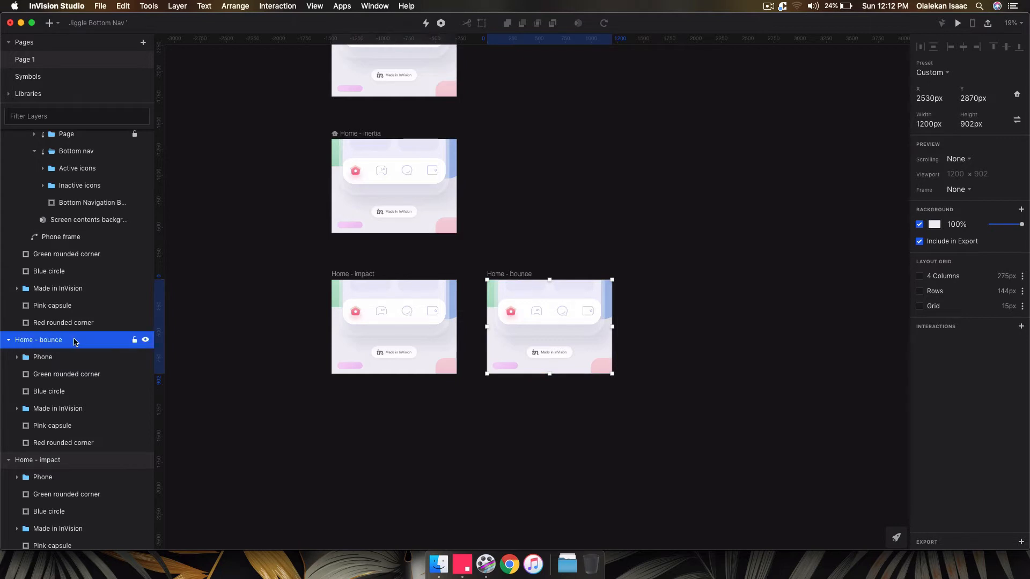
left_click(314, 310)
Step: Select the Active Home group nested inside the bottom nav of the Home - inertia artboard
scroll(402, 179, "up", 3)
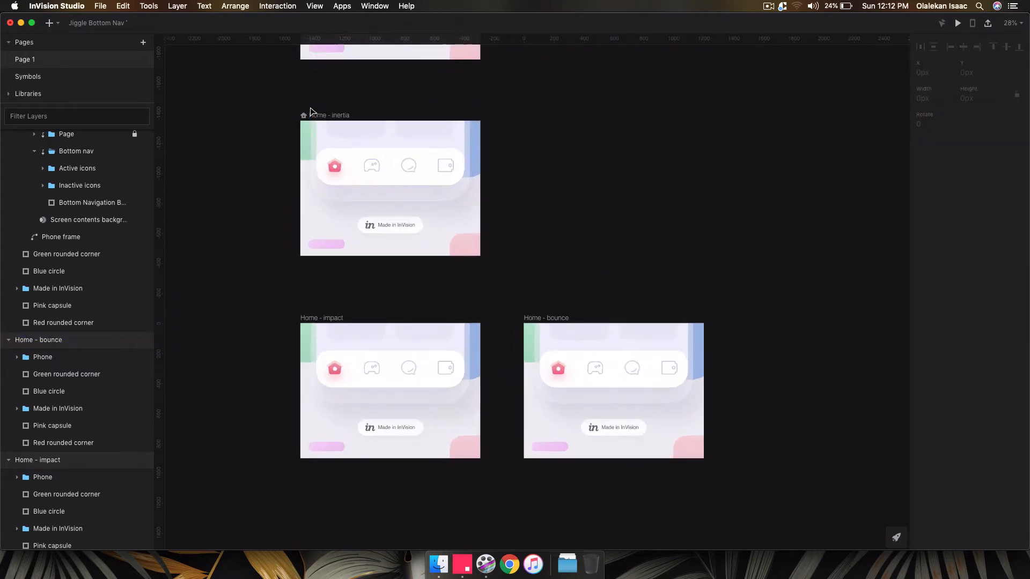
left_click(309, 115)
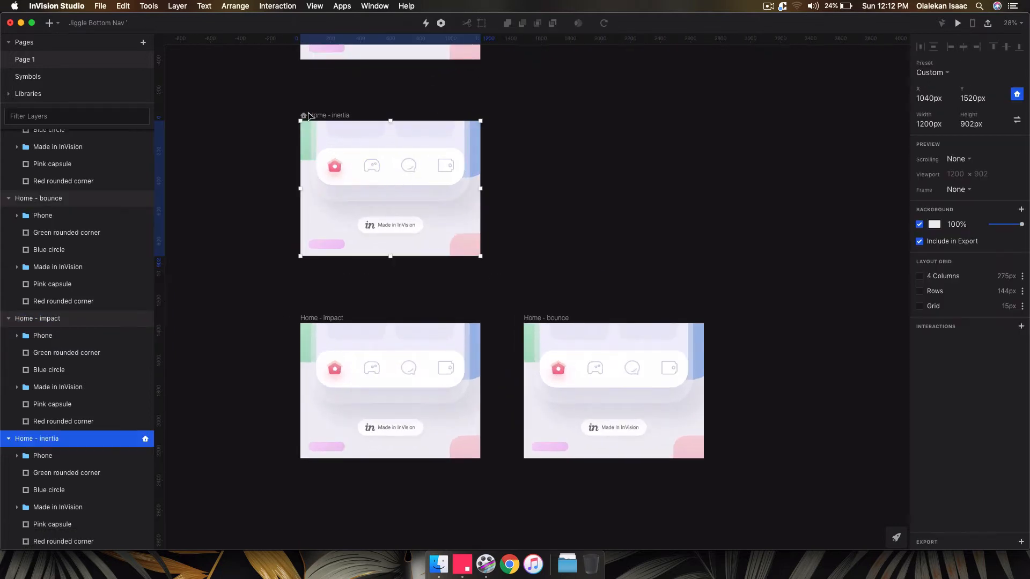
left_click(336, 160)
double_click(336, 160)
scroll(336, 159, "up", 3)
double_click(333, 164)
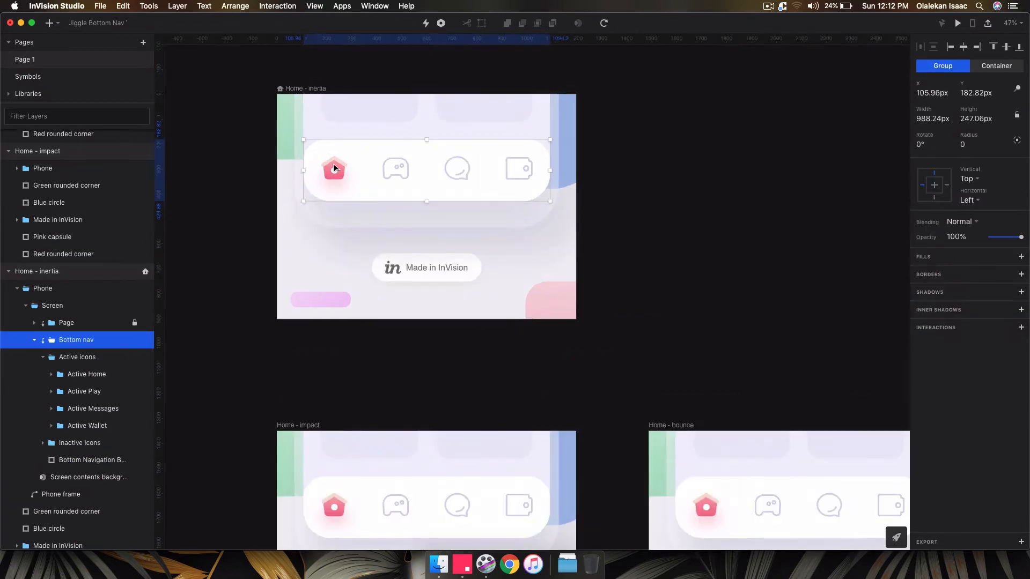
double_click(333, 166)
scroll(333, 166, "up", 4)
double_click(333, 167)
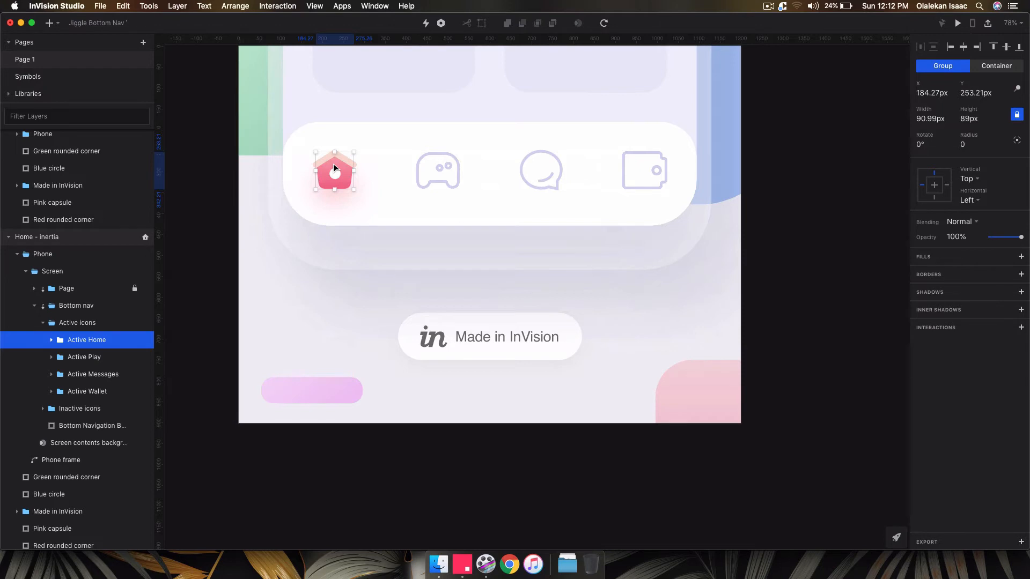
scroll(334, 168, "up", 3)
scroll(334, 167, "down", 4)
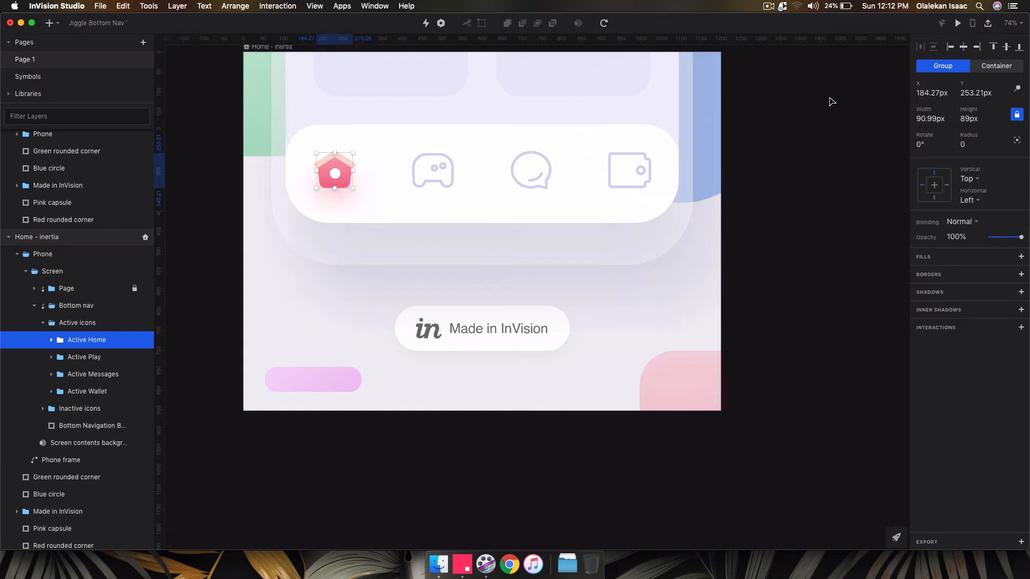
Step: Calculate 91/100 in Spotlight to get one percent of the Active Home group's rounded width
scroll(830, 101, "up", 1)
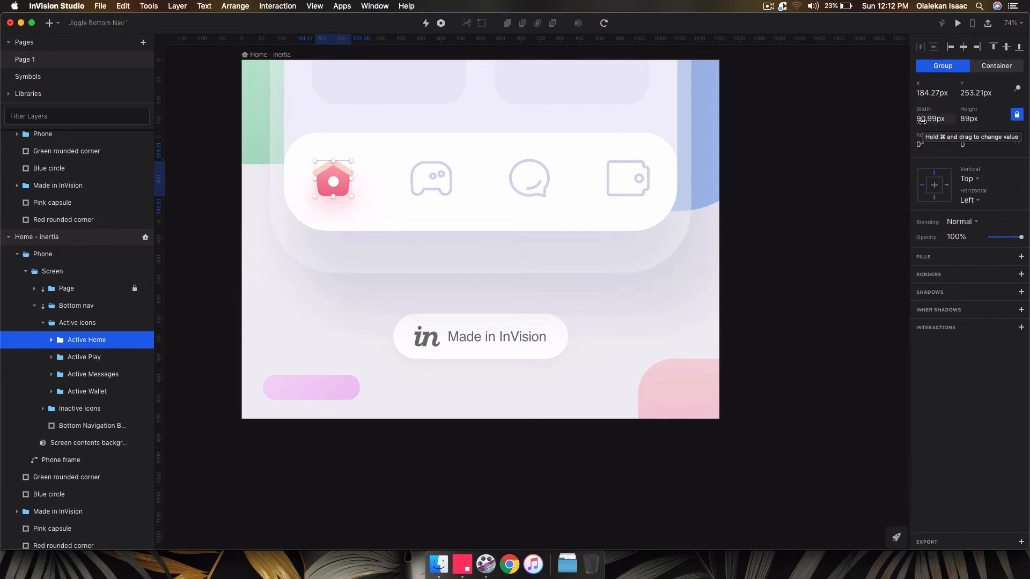
key("super+space")
type("91/100")
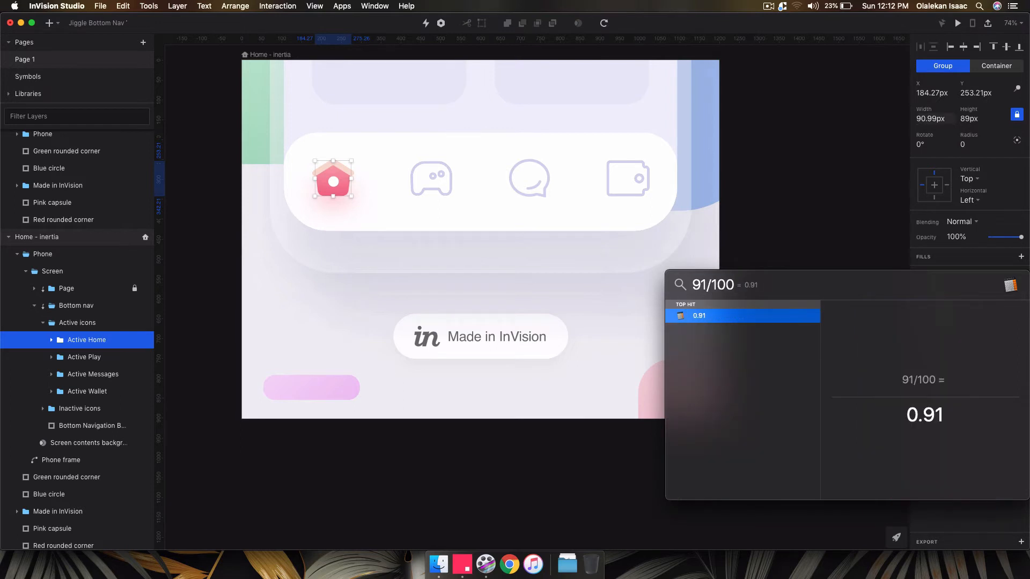
Step: Calculate 0.91*100 and 0.91*112 to work out the icon's full and 112 percent widths
key("super+a")
type("0.91x")
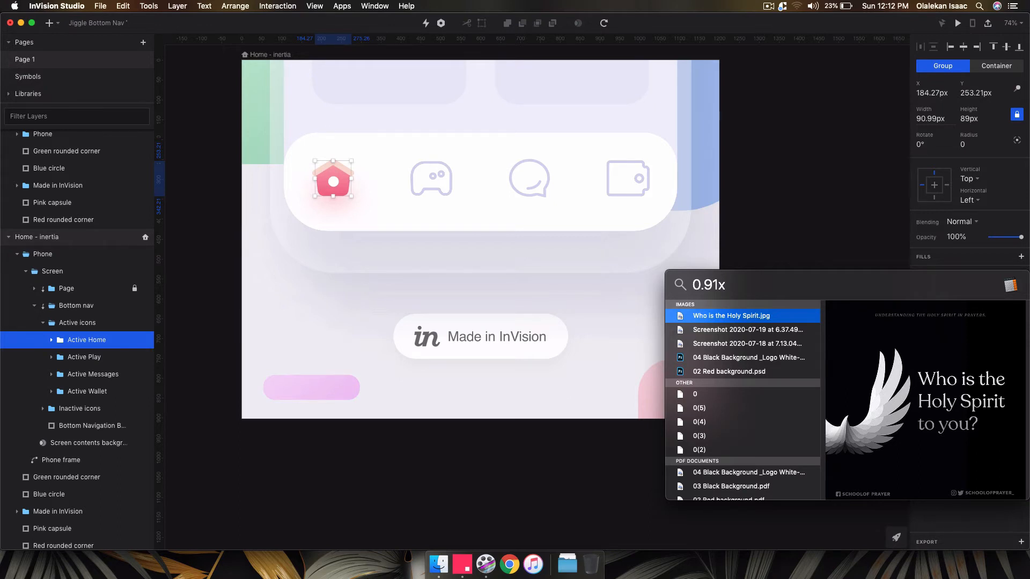
key("BackSpace")
type("*")
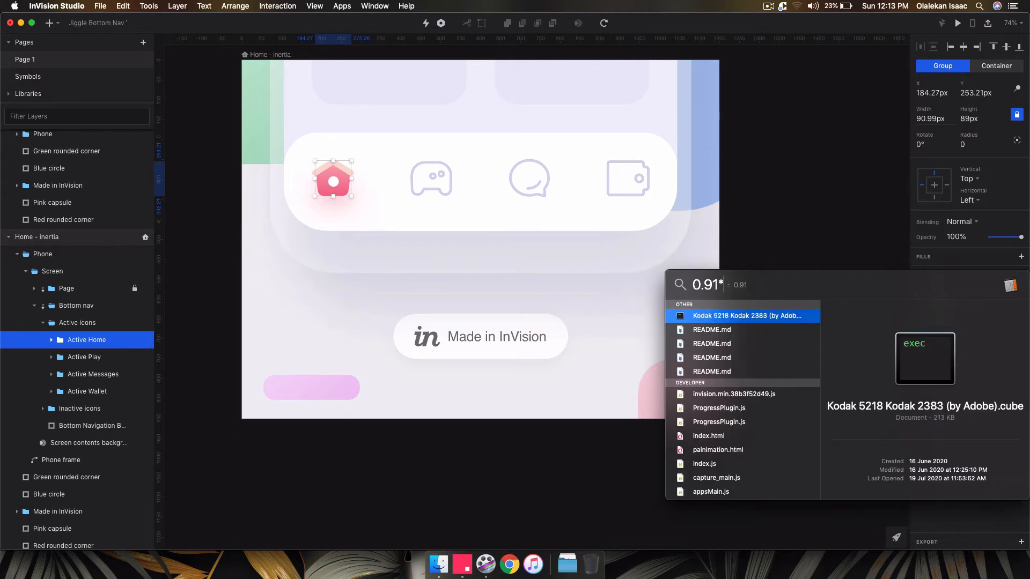
type("100")
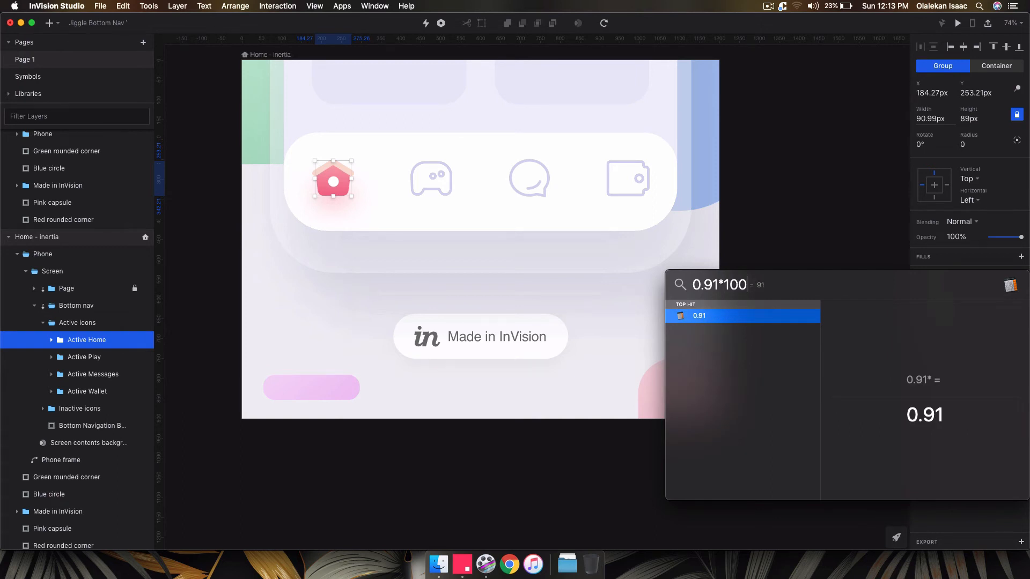
key("BackSpace")
key("BackSpace")
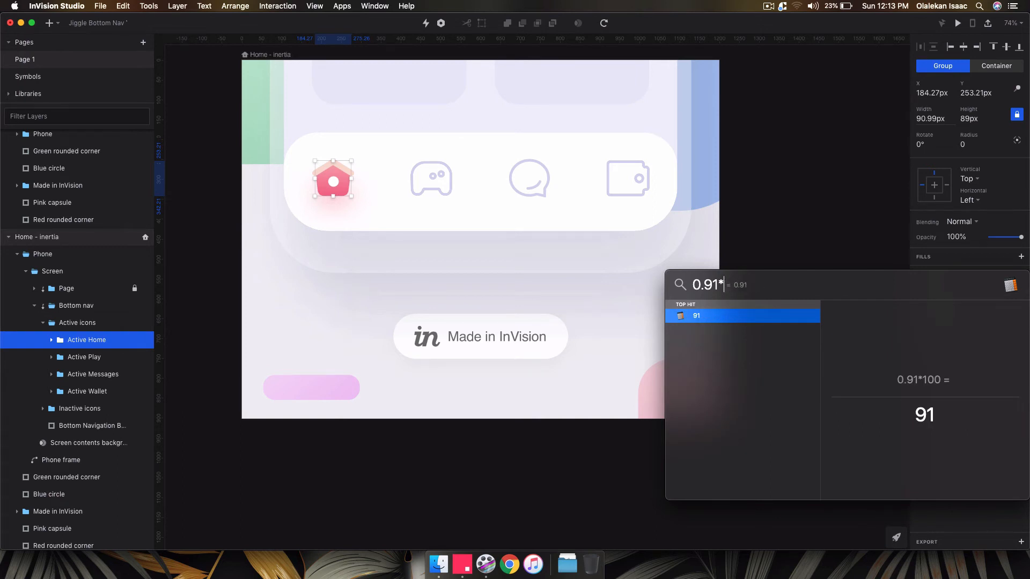
type("112")
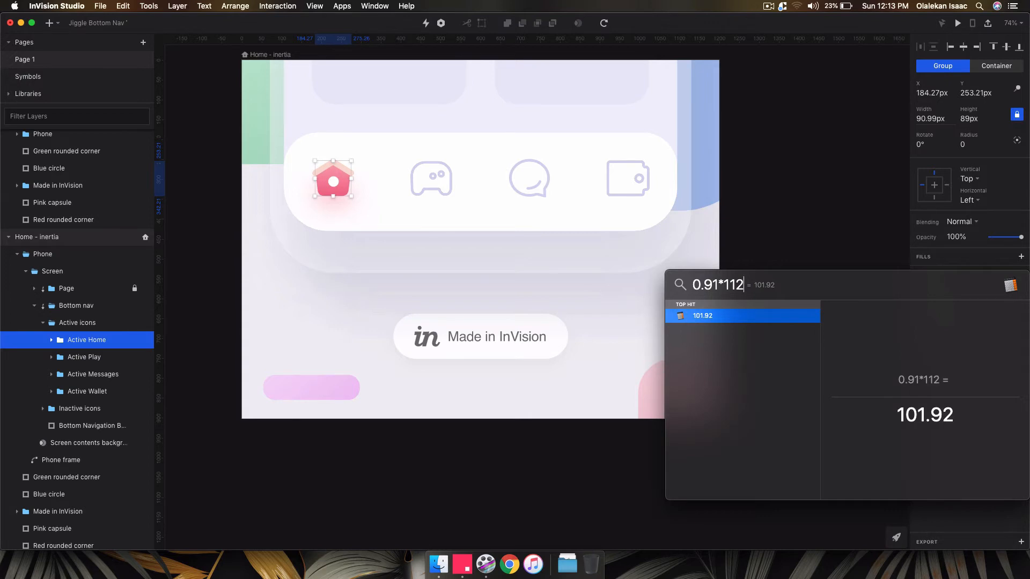
Step: Calculate 0.91*98 for the icon's 98 percent width and clear the expression
key("BackSpace")
key("BackSpace")
key("BackSpace")
type("98")
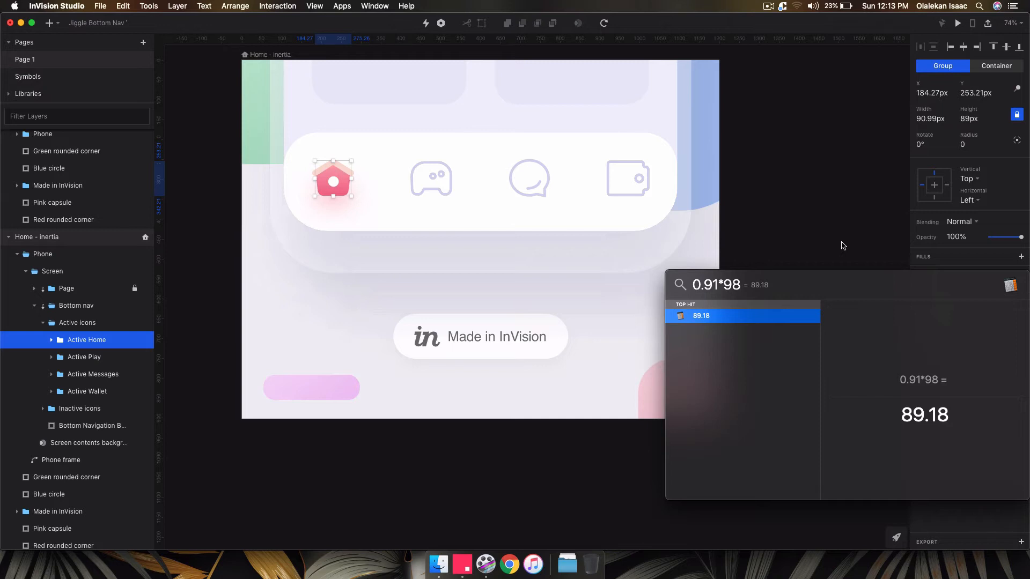
key("BackSpace")
key("BackSpace")
key("BackSpace")
key("BackSpace")
key("BackSpace")
key("BackSpace")
key("BackSpace")
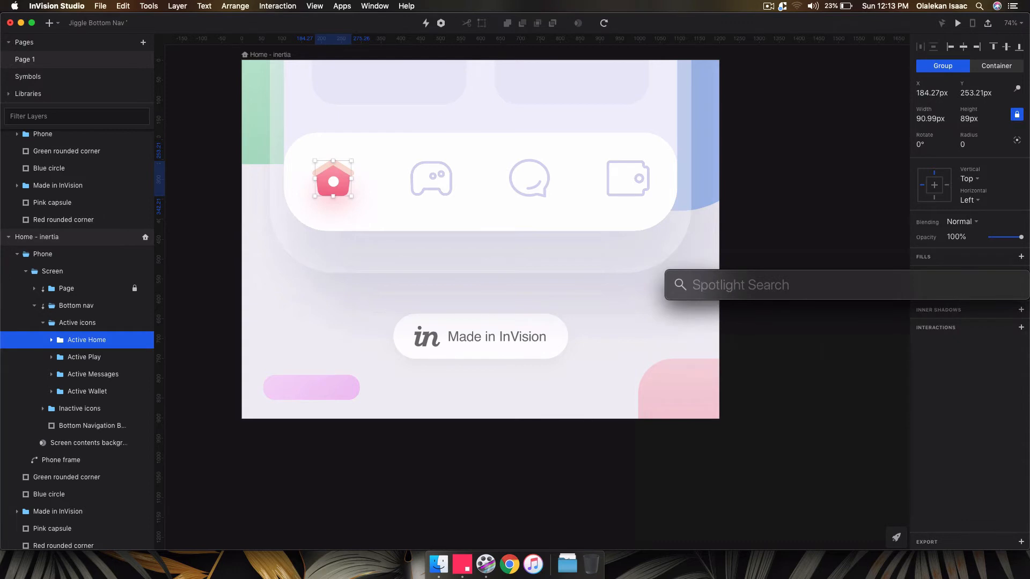
Step: Calculate 0.56 multiplied by 98, 110 and 100 as a second example, and close Spotlight
type("0.56")
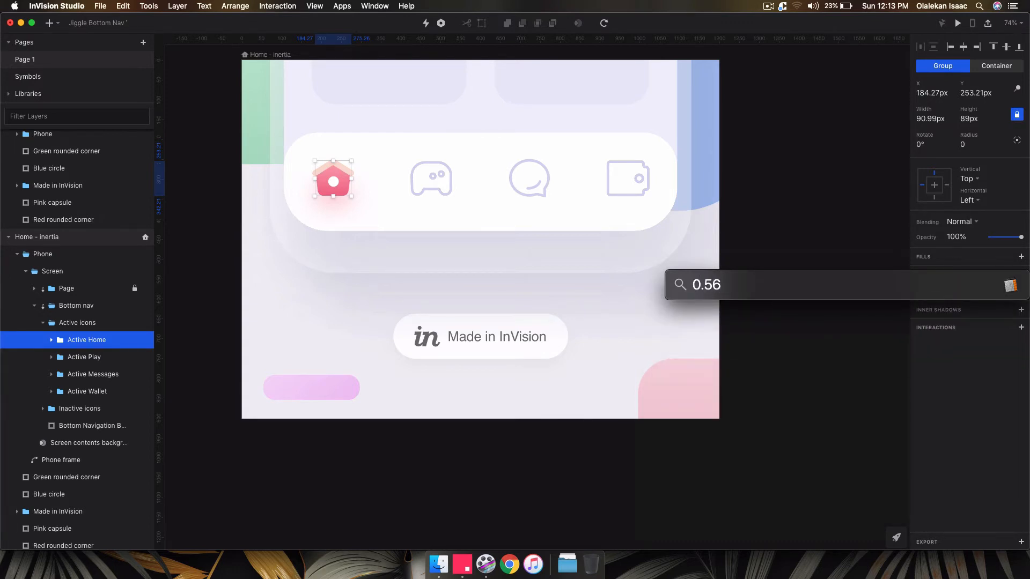
type("*98")
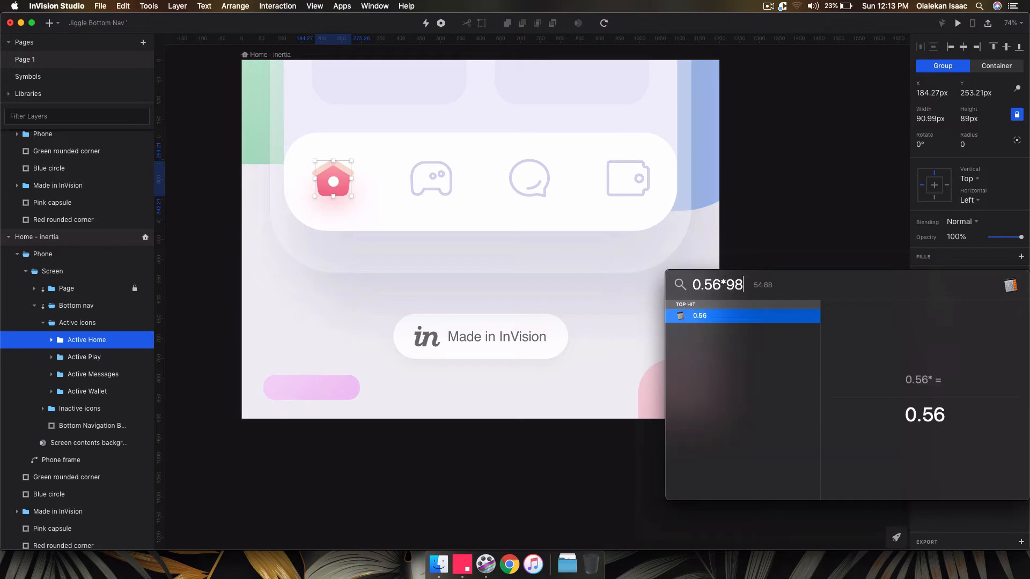
key("BackSpace")
key("BackSpace")
type("112")
key("BackSpace")
key("BackSpace")
type("10")
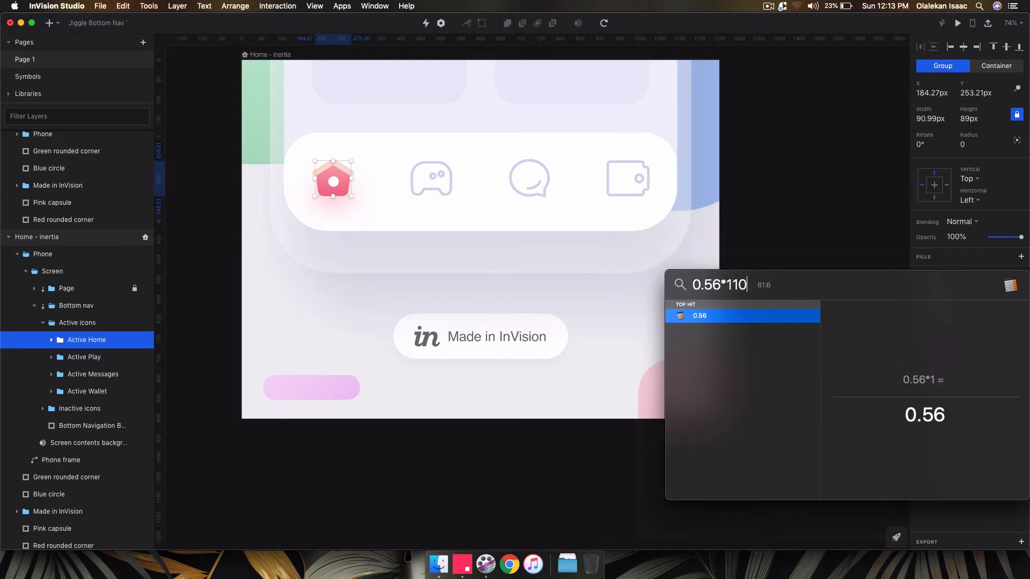
key("BackSpace")
key("BackSpace")
type("00")
key("super+a")
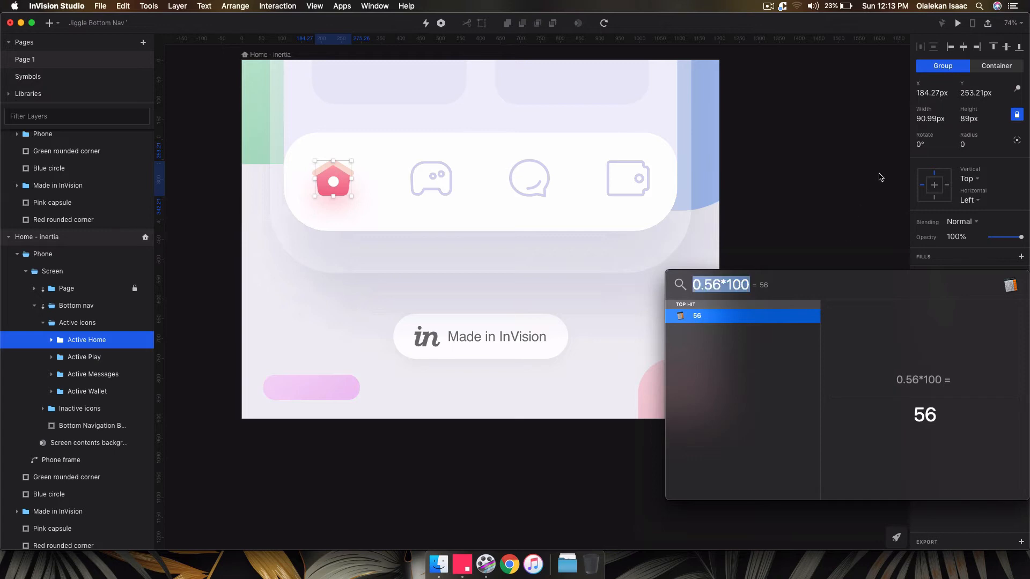
key("BackSpace")
key("Escape")
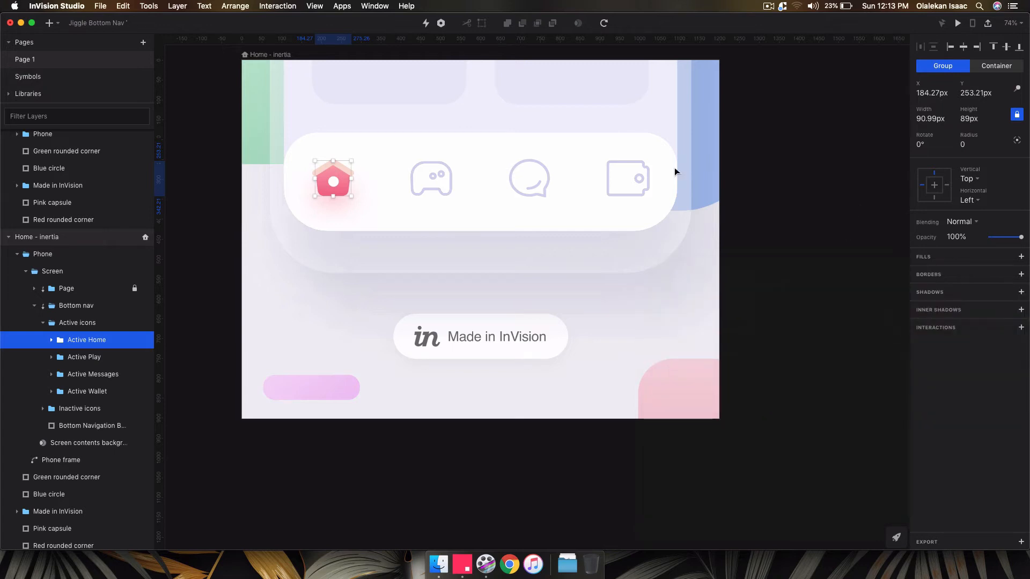
Step: Scale the Active Home group in Home - inertia proportionally about its centre down to 1 by 1 px
scroll(339, 171, "down", 4)
scroll(339, 171, "up", 4)
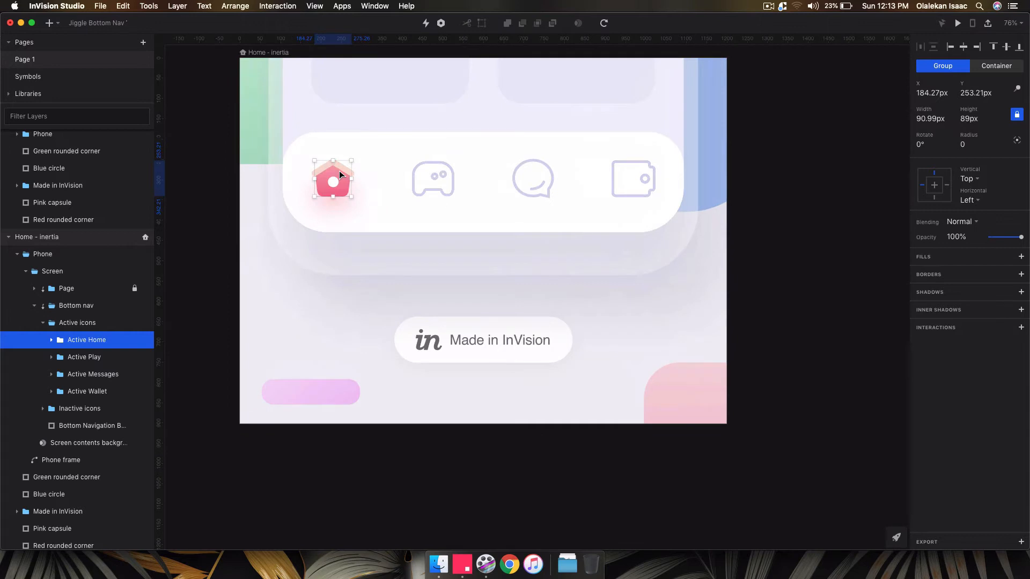
scroll(339, 171, "up", 3)
scroll(339, 170, "left", 3)
scroll(482, 230, "up", 4)
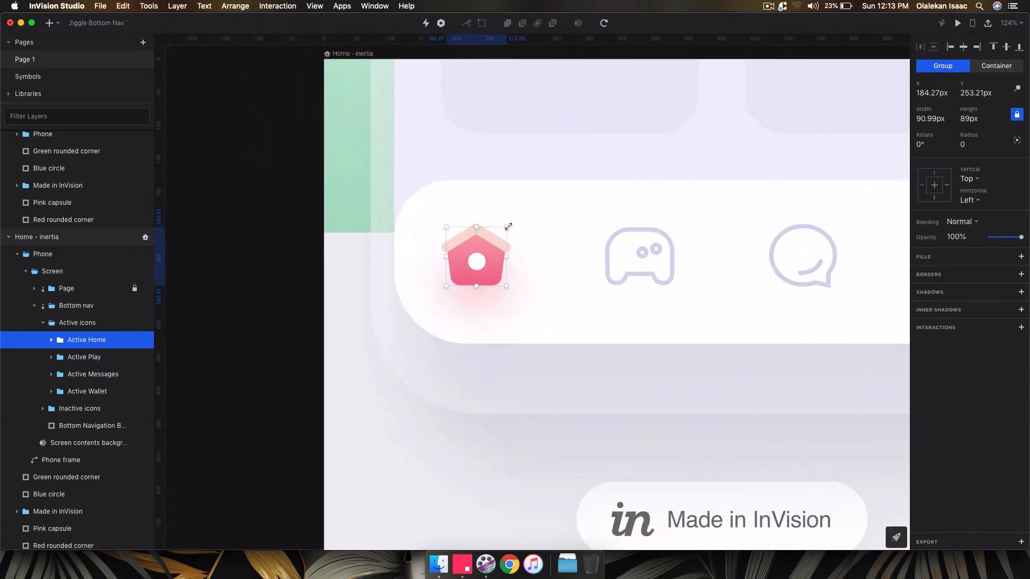
left_click_drag(508, 226, 483, 262)
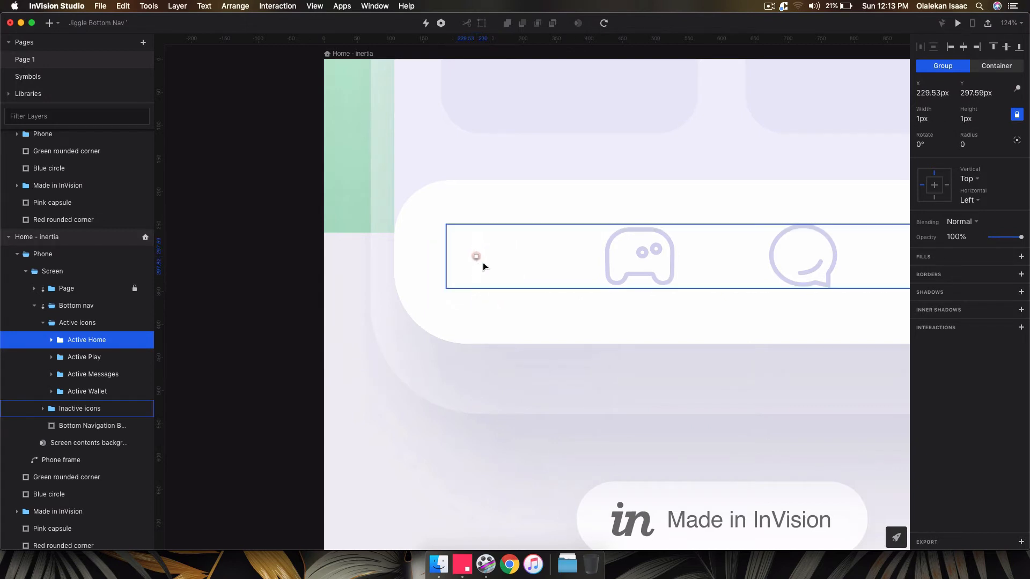
Step: Link the Home - inertia artboard to Home - impact with a 0.2 s timer trigger and a 0.2 s motion transition
scroll(483, 263, "down", 4)
scroll(483, 263, "down", 6)
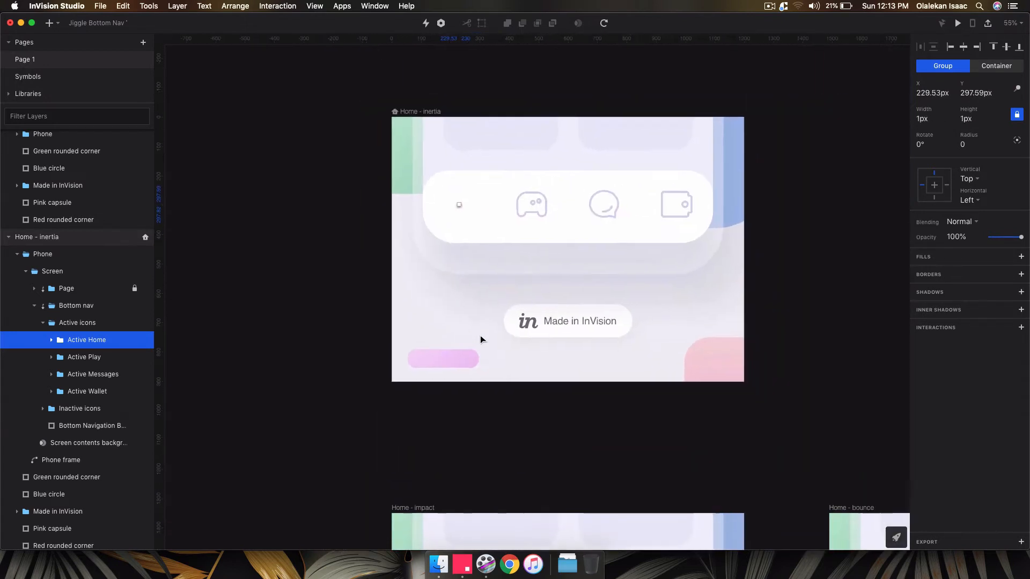
scroll(351, 286, "down", 3)
left_click(351, 286)
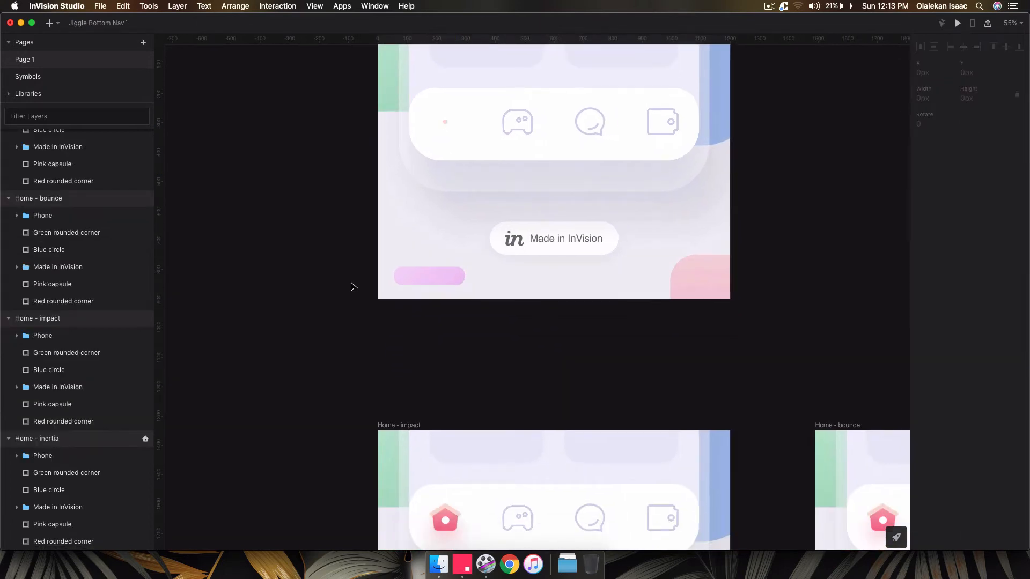
scroll(351, 286, "down", 2)
left_click(381, 110)
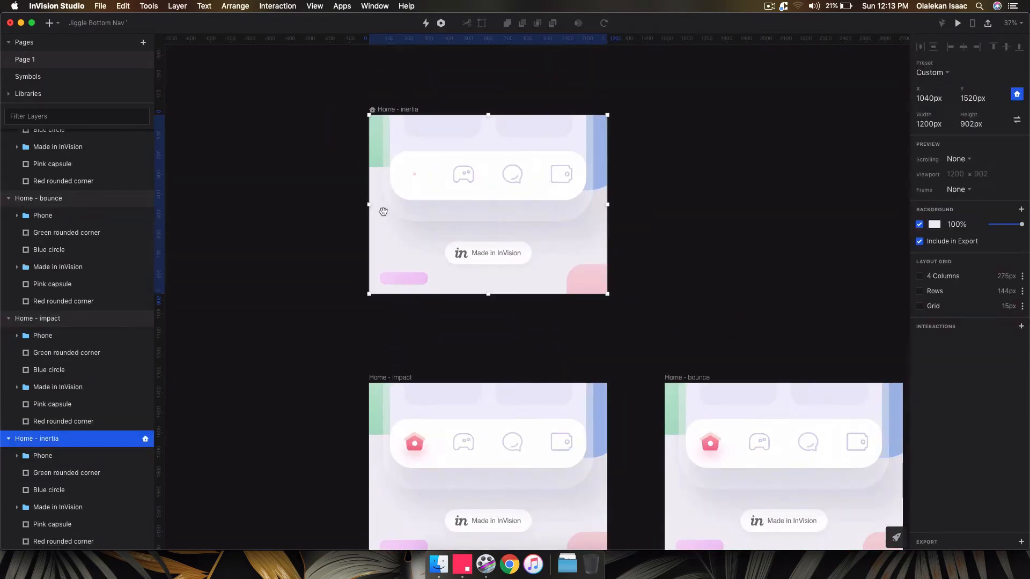
key("c")
left_click_drag(471, 426, 471, 428)
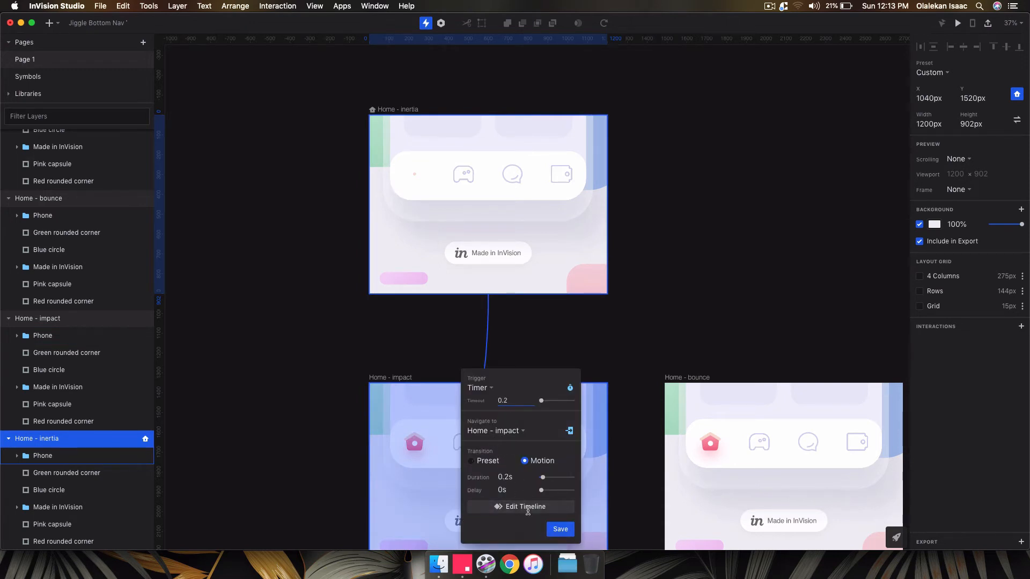
left_click(560, 529)
scroll(471, 387, "down", 3)
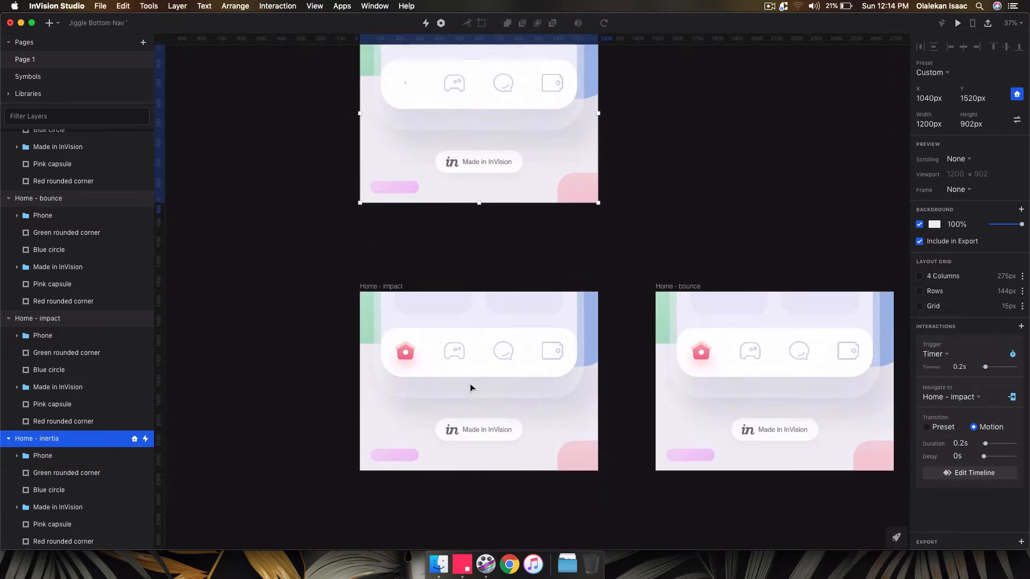
left_click(321, 343)
left_click(377, 287)
scroll(371, 278, "up", 1)
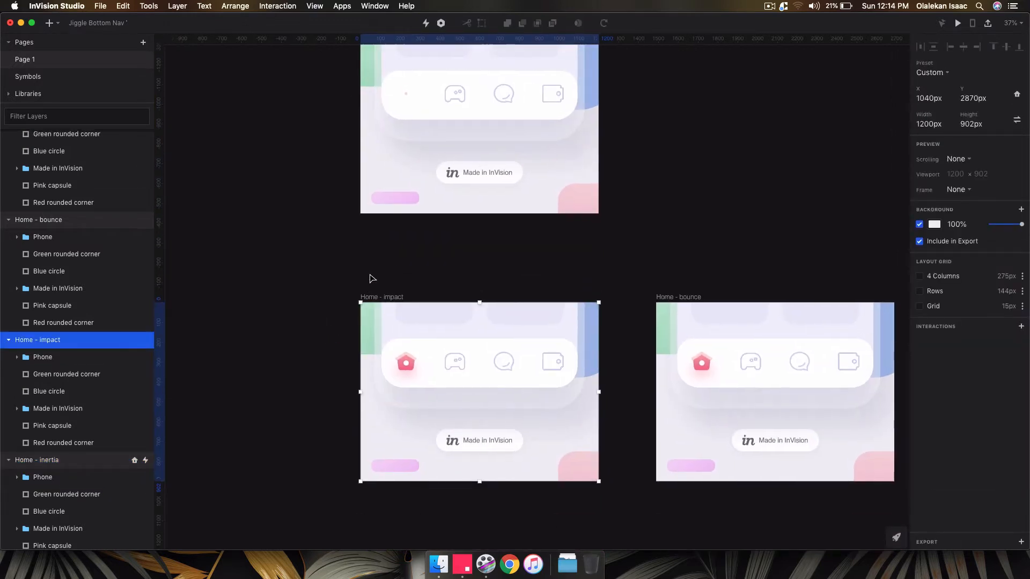
scroll(372, 278, "up", 2)
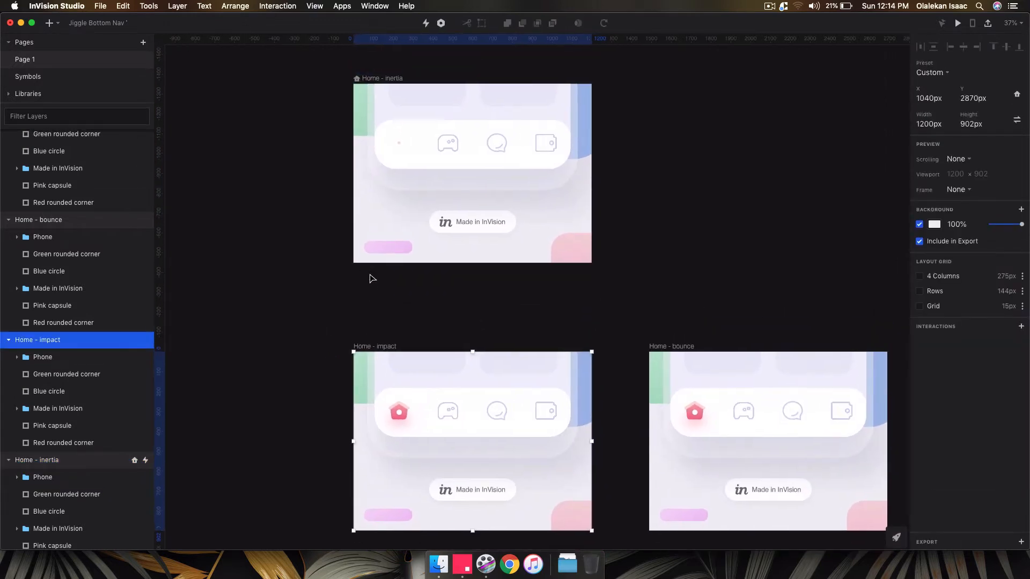
Step: Lower the opacity of the Active Home group in the Home - inertia artboard until the icon is fully transparent
left_click(372, 79)
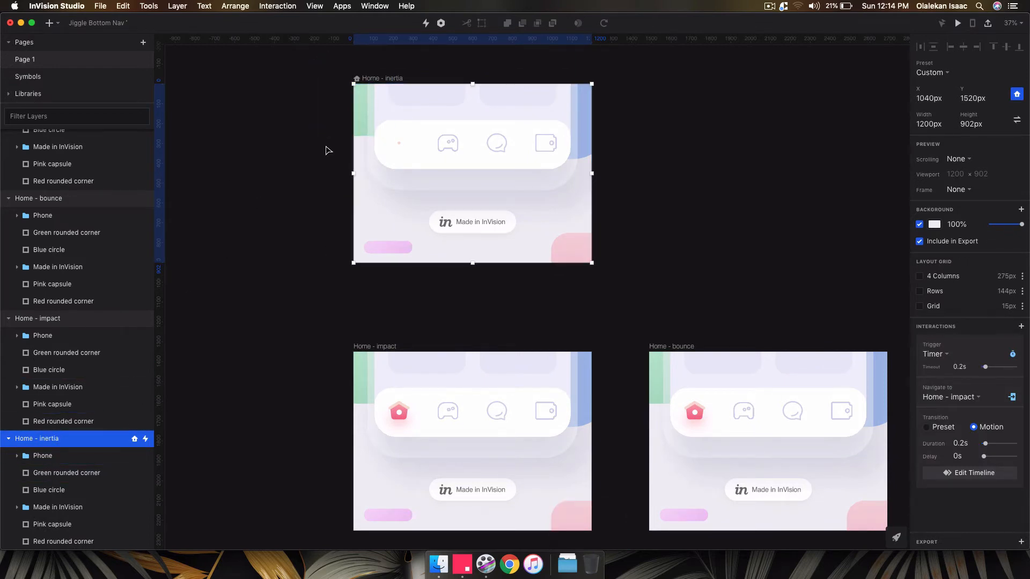
left_click(22, 455)
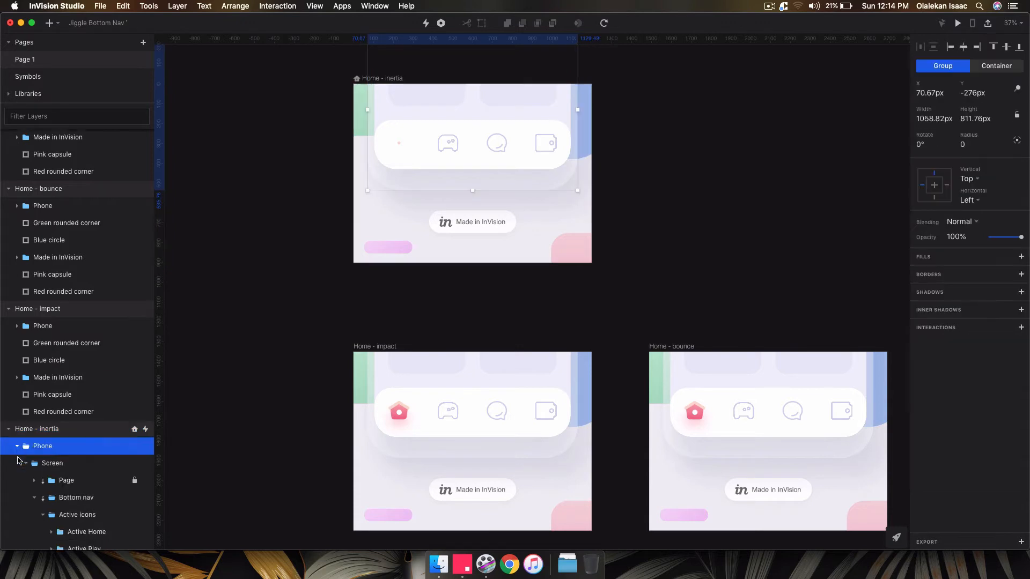
left_click(84, 483)
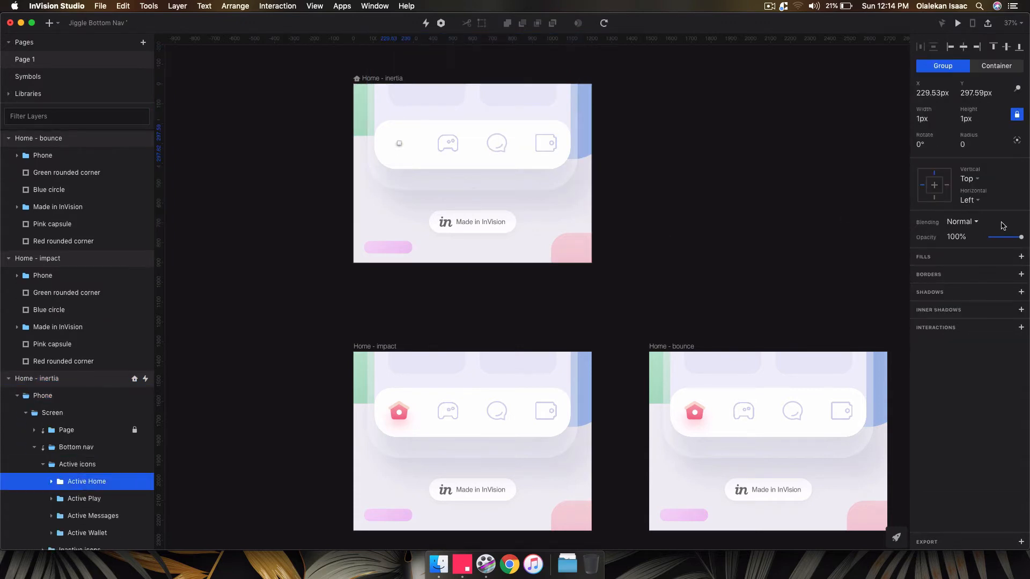
left_click(740, 238)
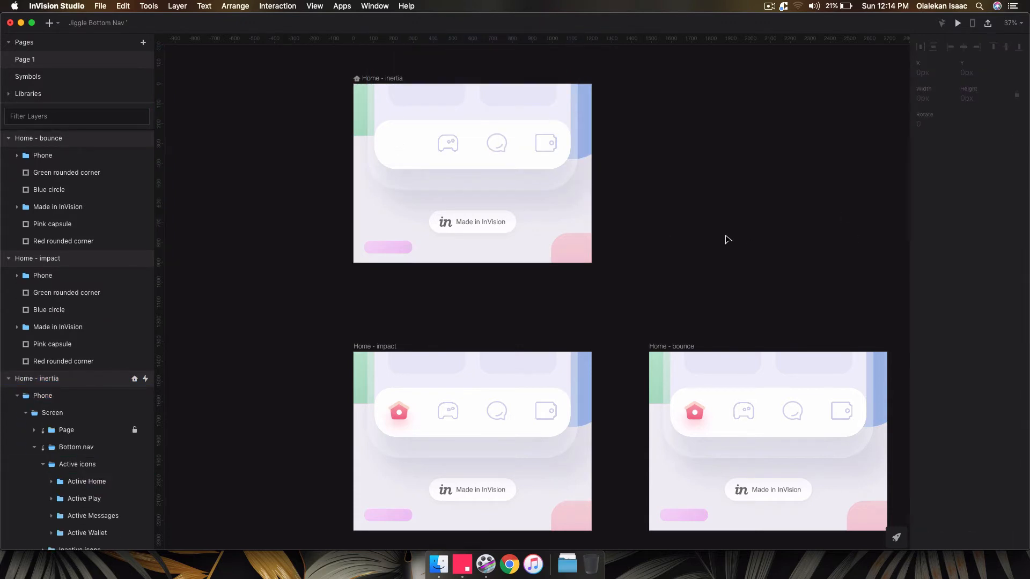
Step: Open the motion timeline of the Home - inertia to Home - impact transition and scrub it to 0.2 s
left_click(373, 80)
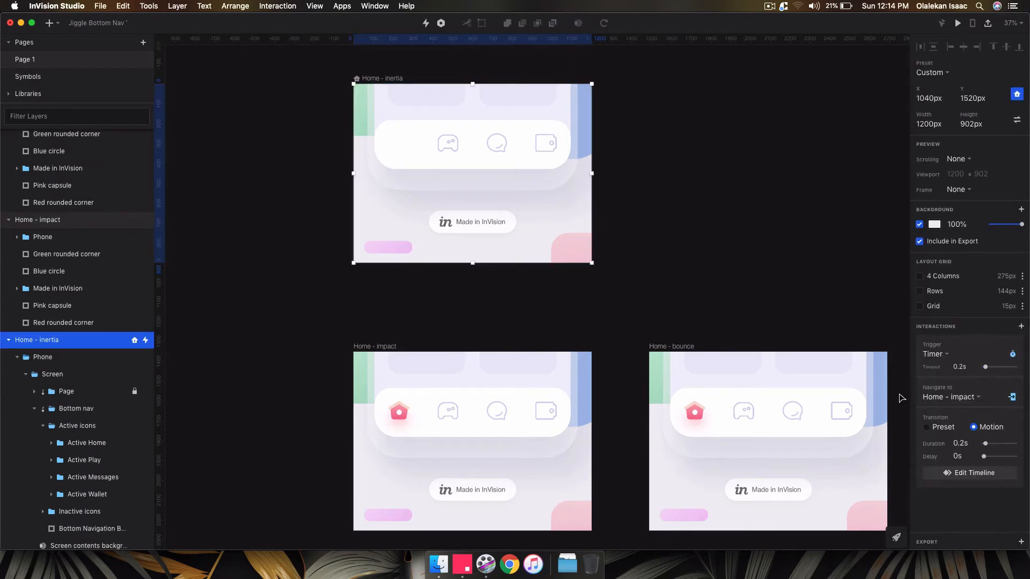
left_click(977, 473)
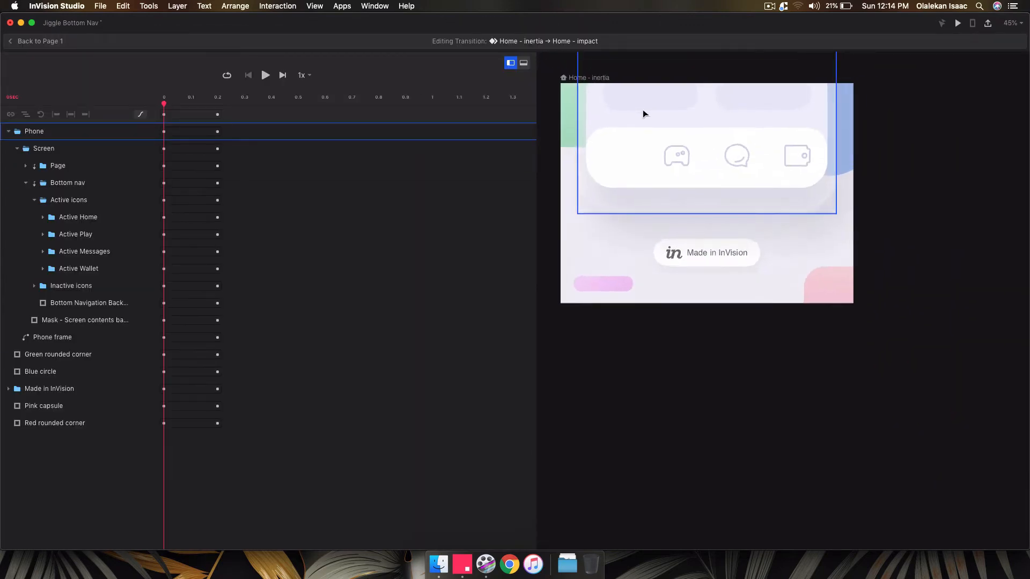
scroll(642, 110, "up", 2)
left_click_drag(389, 97, 514, 97)
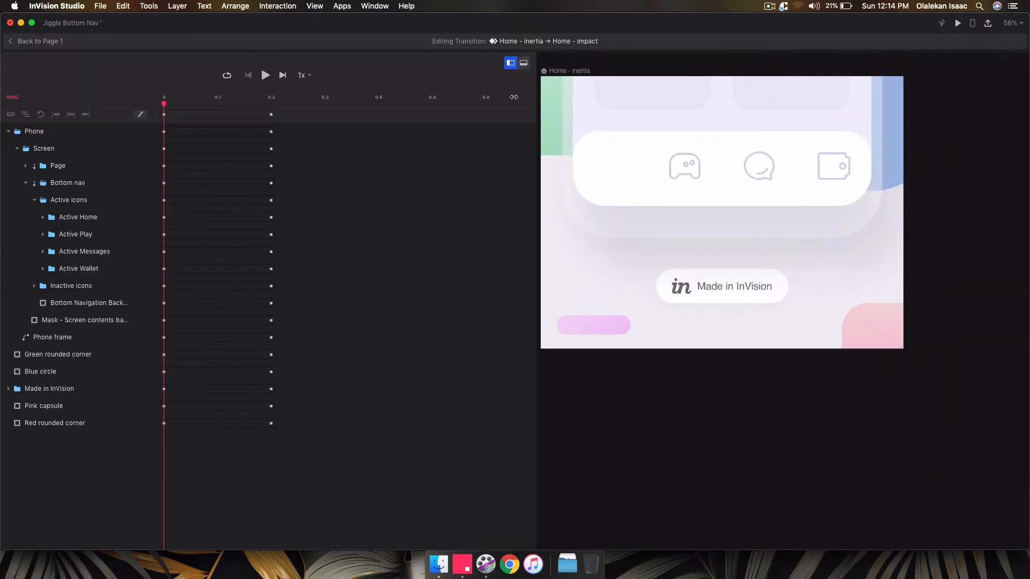
left_click_drag(166, 100, 271, 100)
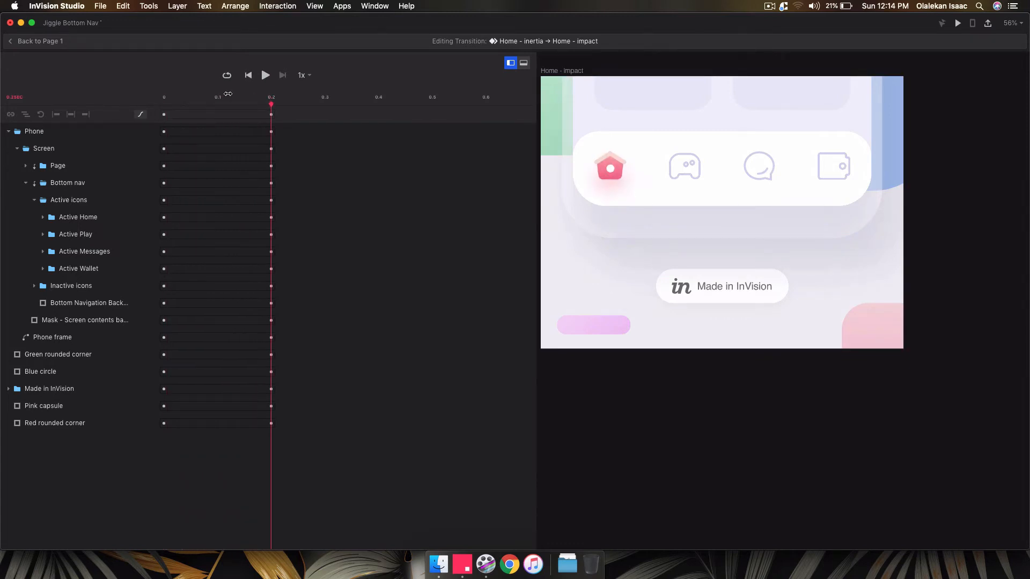
Step: Set the easing of all layers in the transition to the Linear preset
left_click(141, 115)
left_click(192, 206)
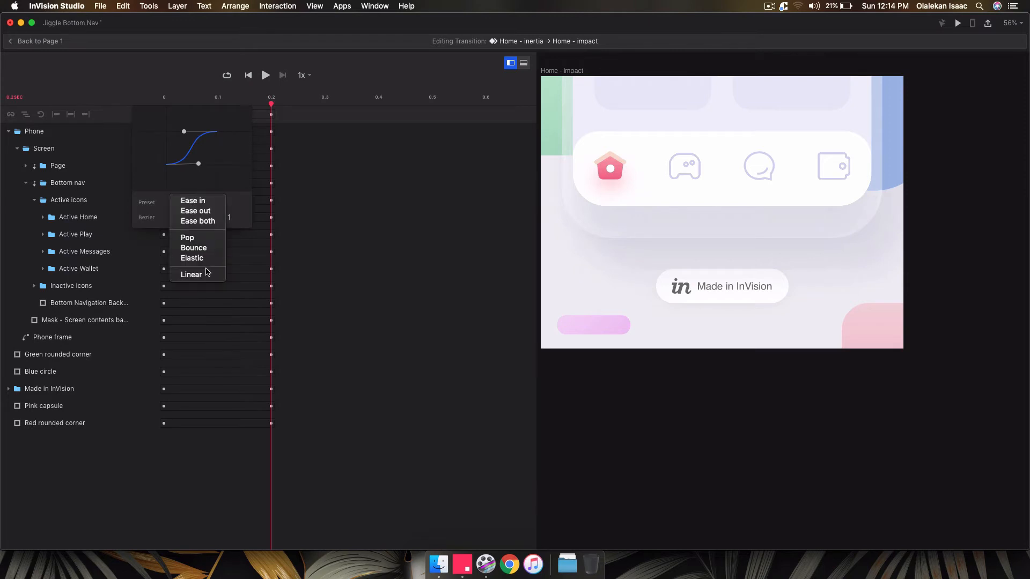
left_click(207, 274)
left_click(246, 453)
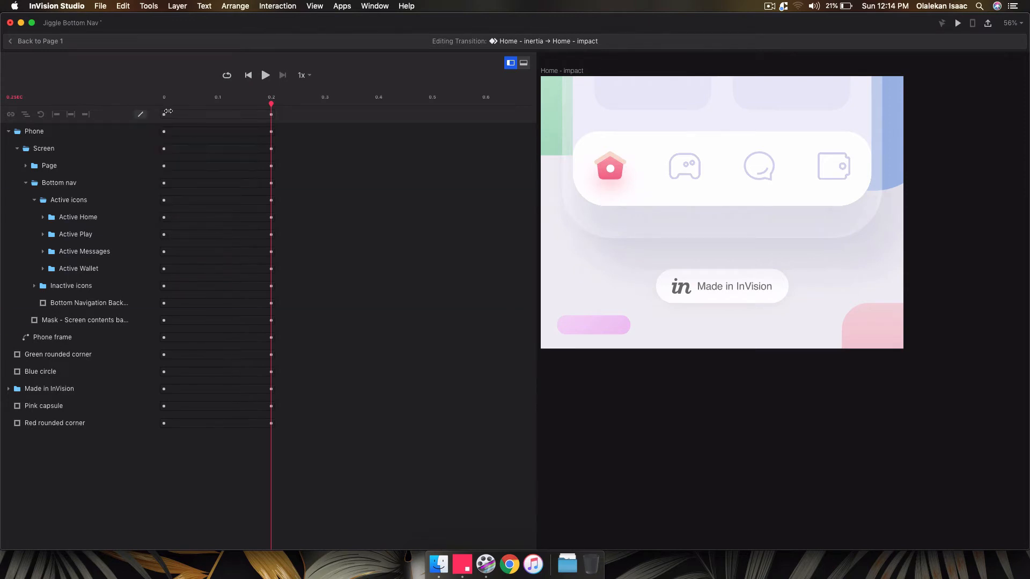
Step: Expand Active Home's animated properties, shorten its opacity change to 0 s and keep the layer's other properties ending at 0.2 s
left_click(127, 218)
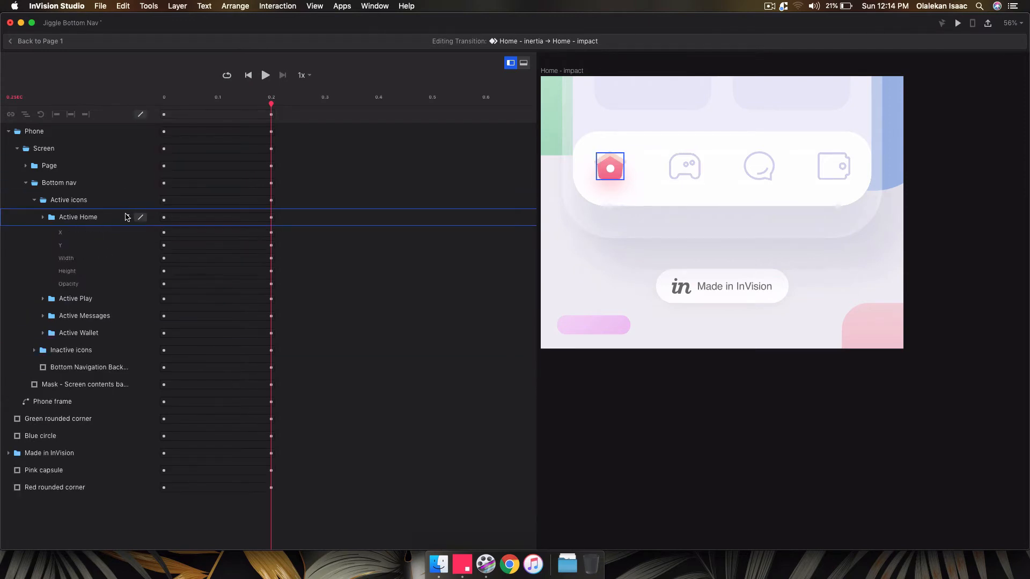
left_click(96, 283)
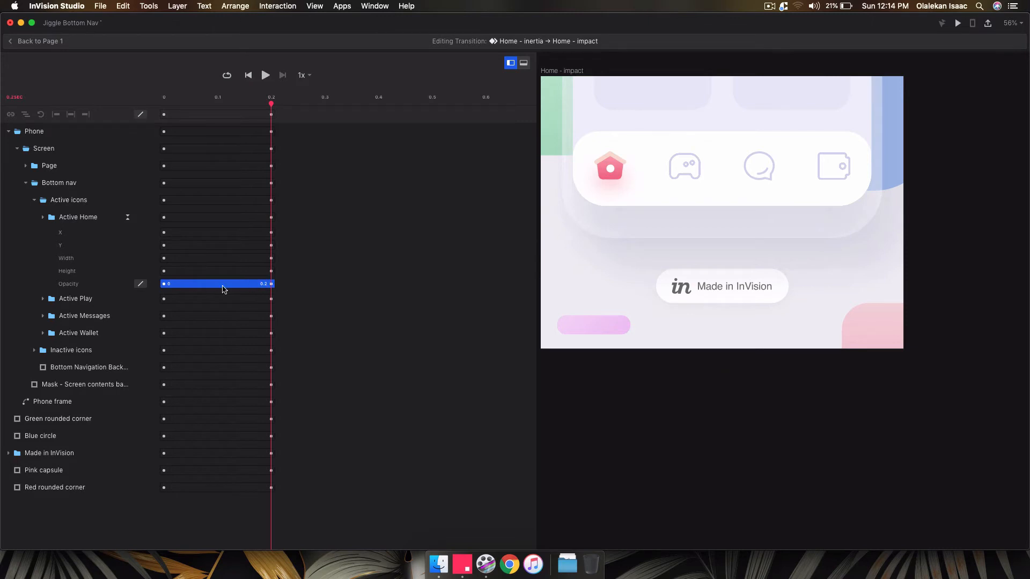
left_click_drag(222, 290, 32, 295)
left_click(261, 217)
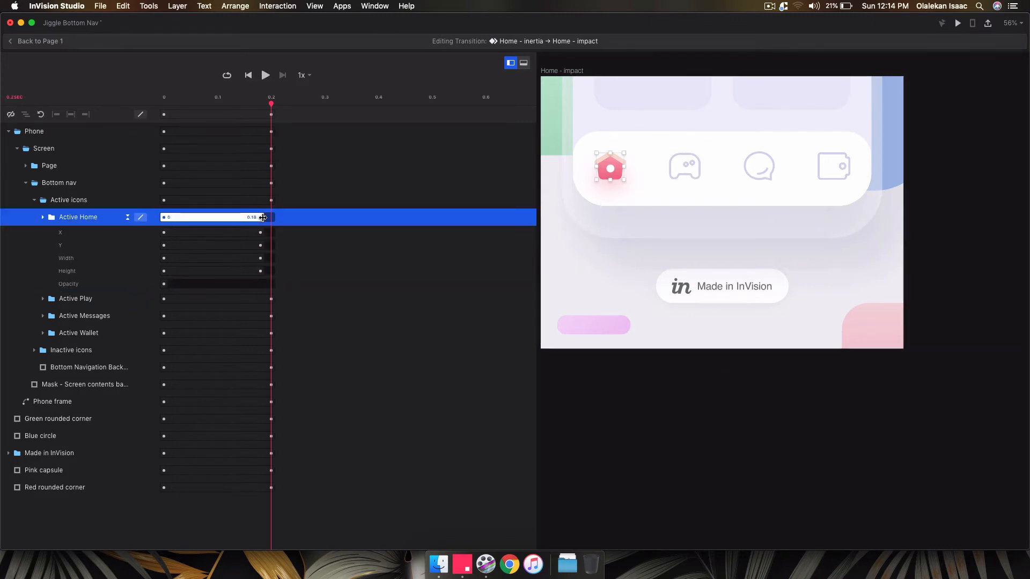
left_click_drag(262, 217, 272, 217)
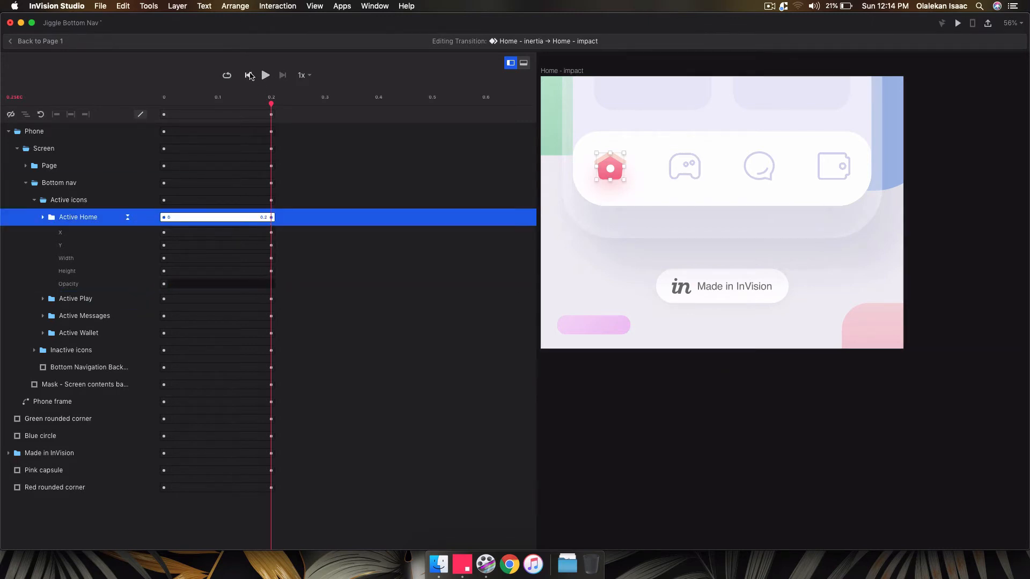
Step: Play the Home - inertia to Home - impact transition from its start and return to Page 1
left_click(249, 75)
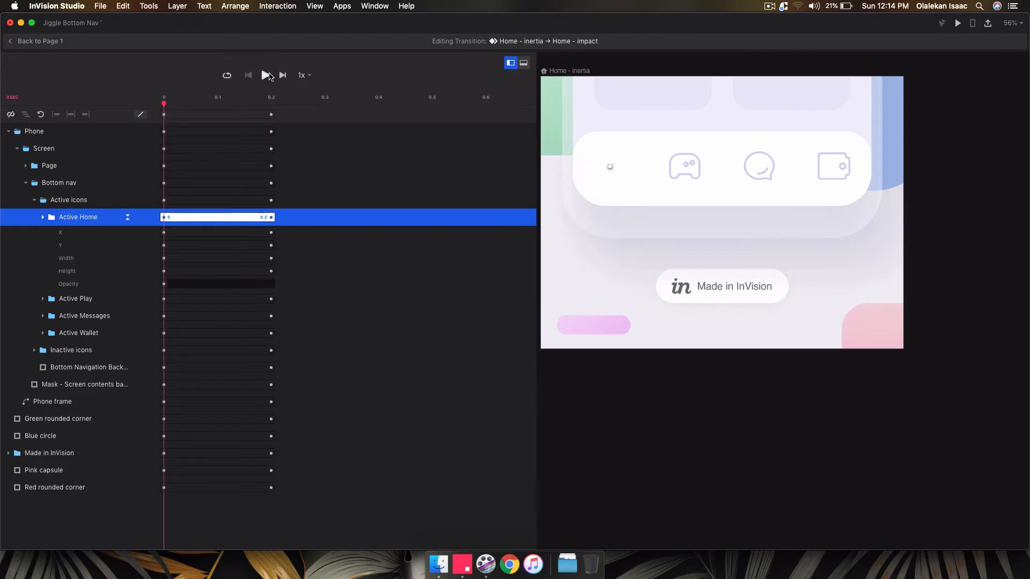
left_click(265, 75)
left_click(263, 75)
left_click(247, 76)
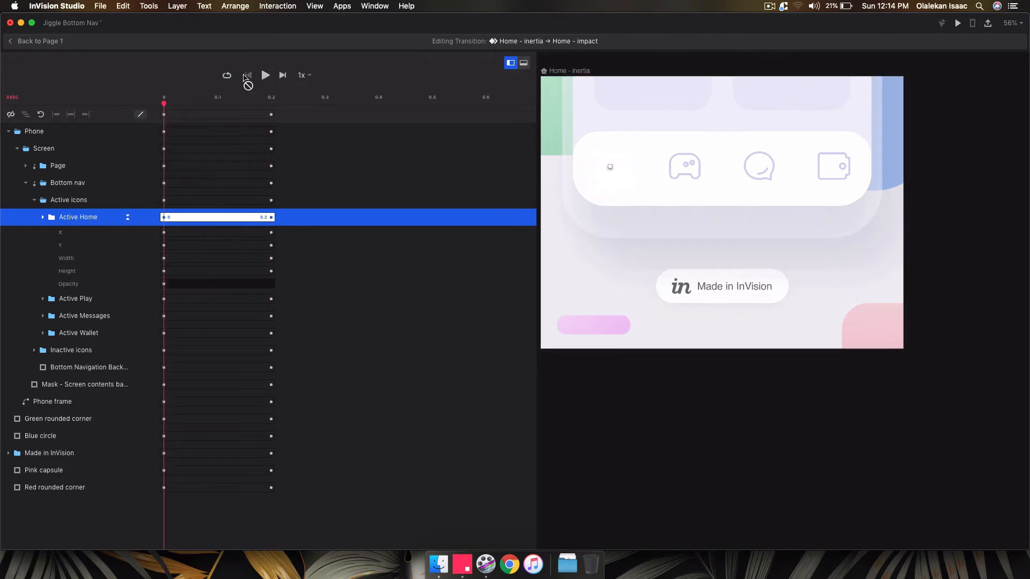
left_click(364, 465)
scroll(175, 400, "down", 1)
key("space")
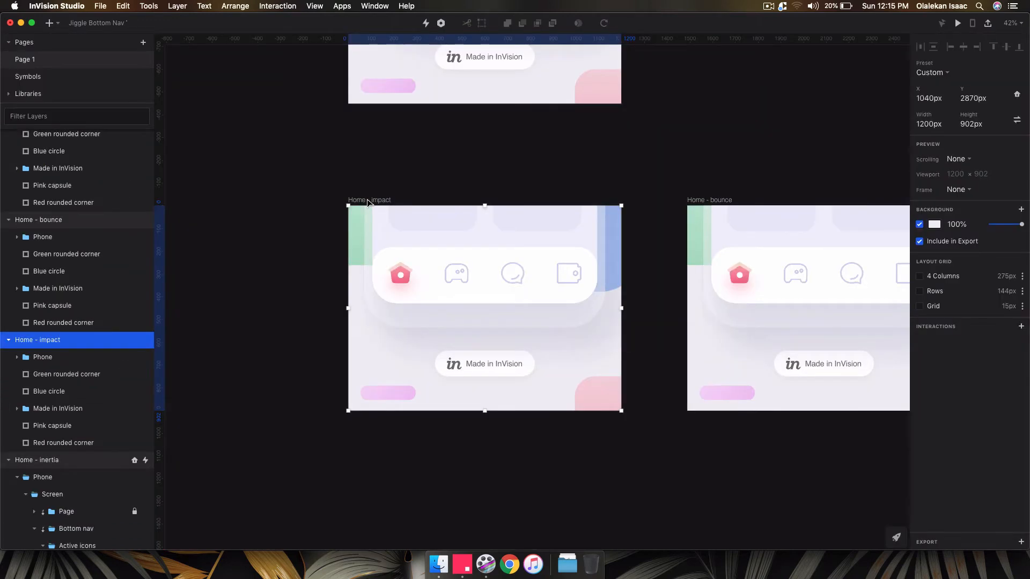
Step: Examine the Home - inertia, Home - impact and Home - bounce artboards to compare the home icon's stages
scroll(367, 199, "up", 2)
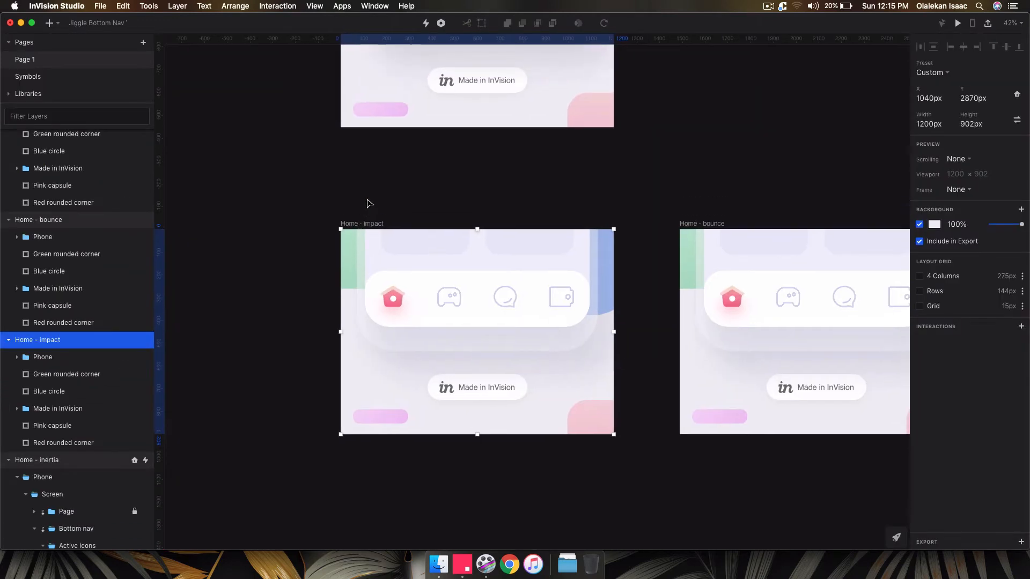
scroll(369, 203, "up", 4)
scroll(359, 242, "up", 10)
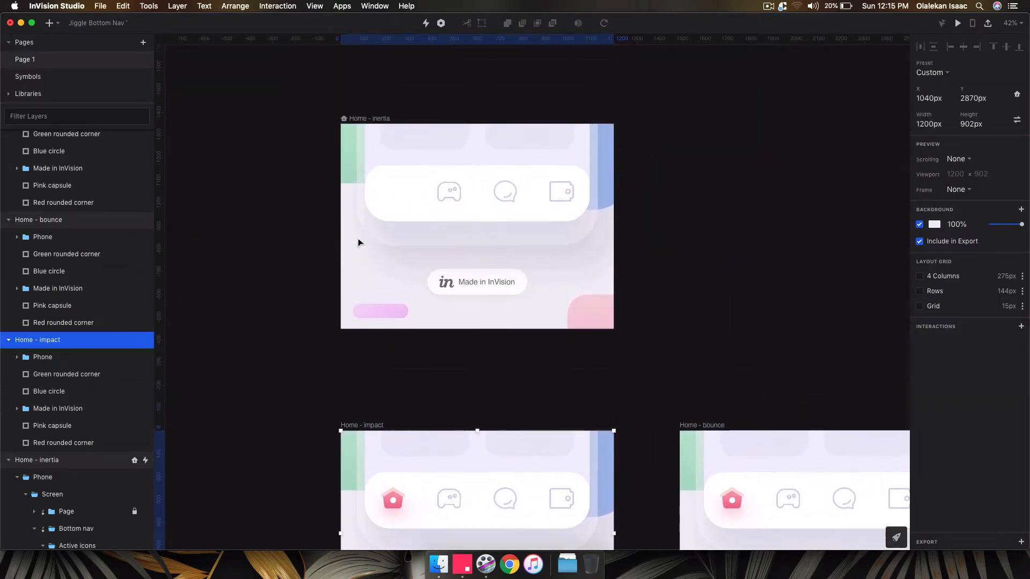
scroll(360, 243, "down", 3)
scroll(360, 243, "down", 10)
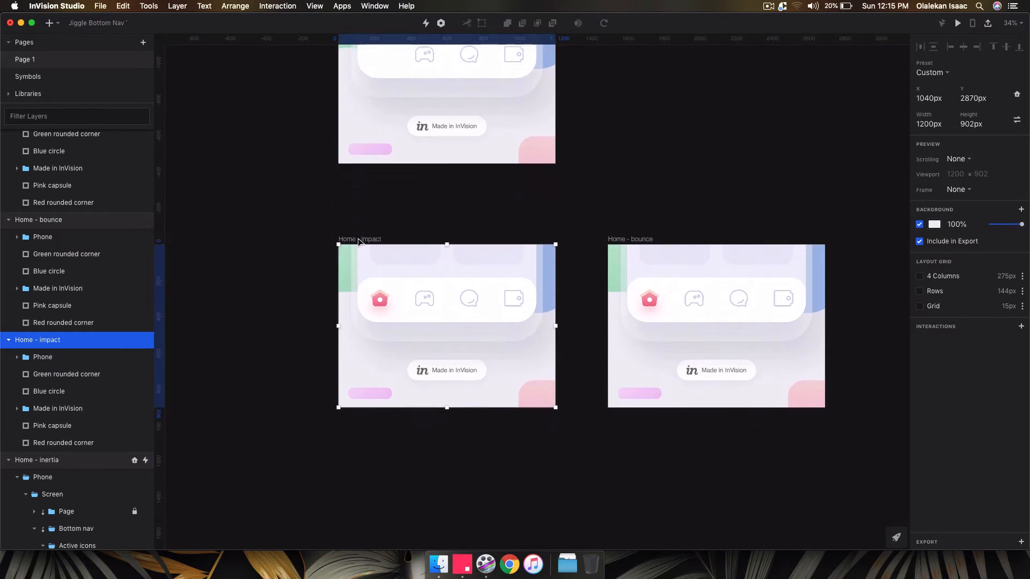
left_click(312, 263)
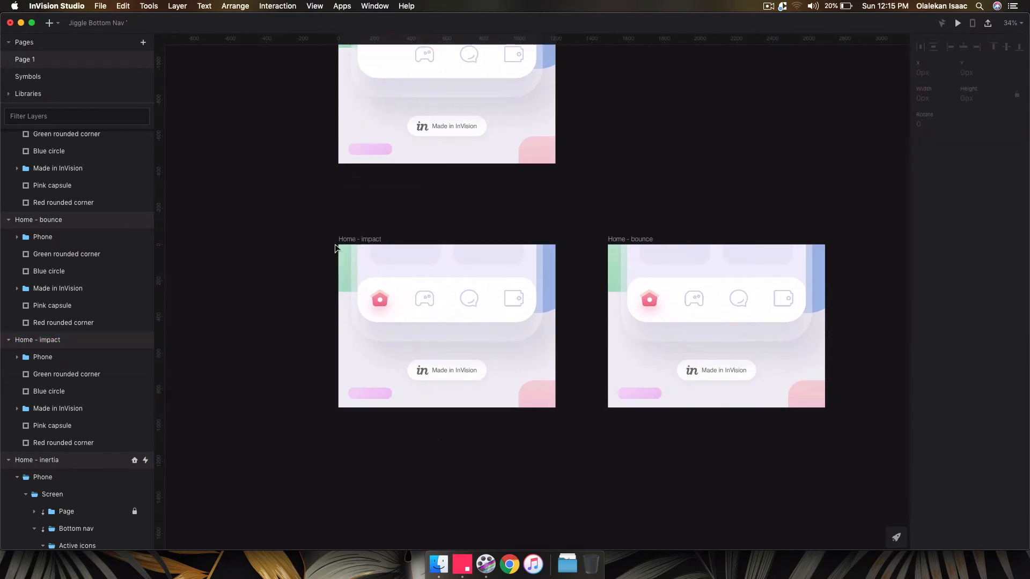
left_click(353, 239)
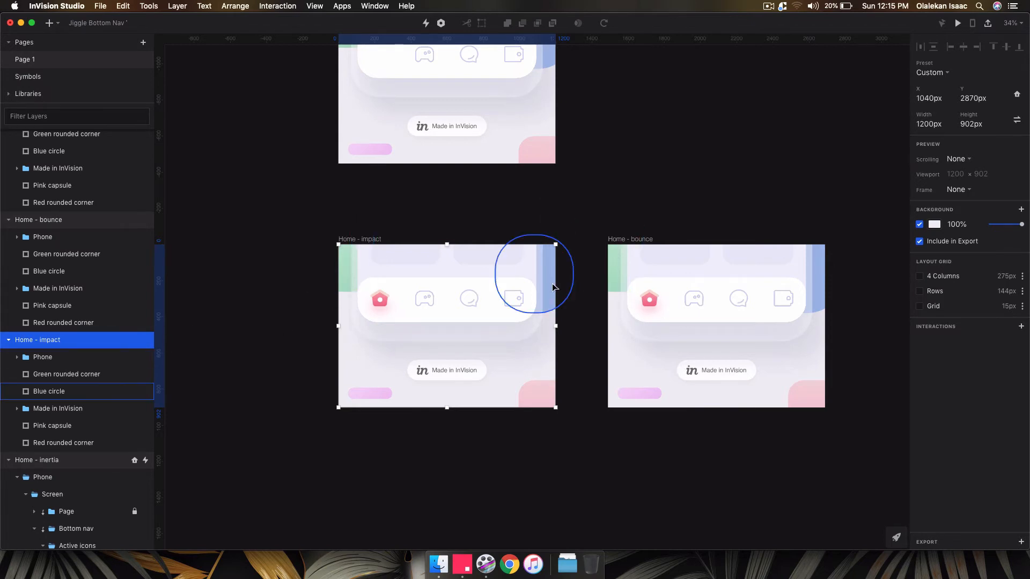
left_click(639, 240)
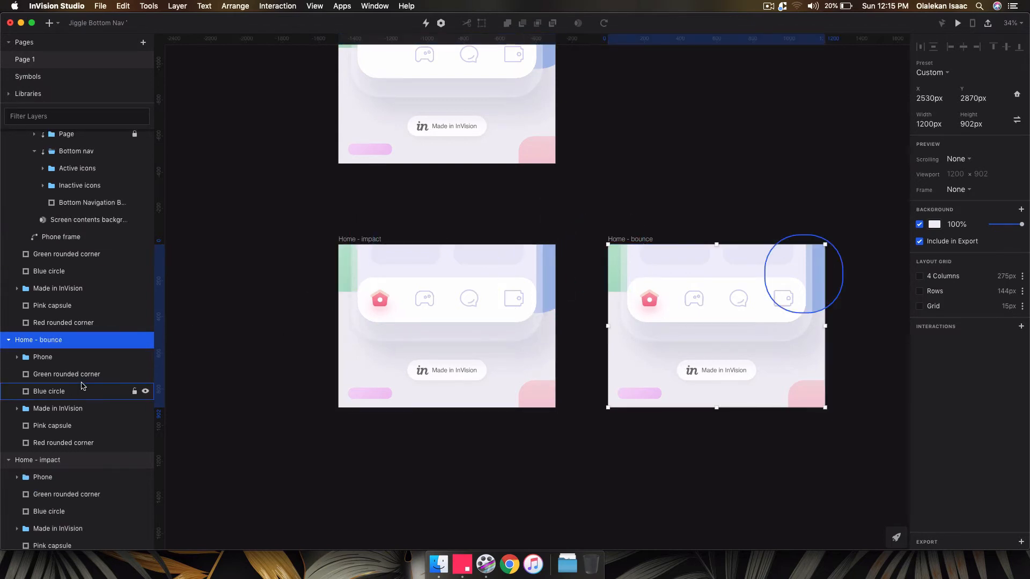
Step: Select the nested Active Home group in the Home - impact artboard to inspect its size and position
double_click(380, 302)
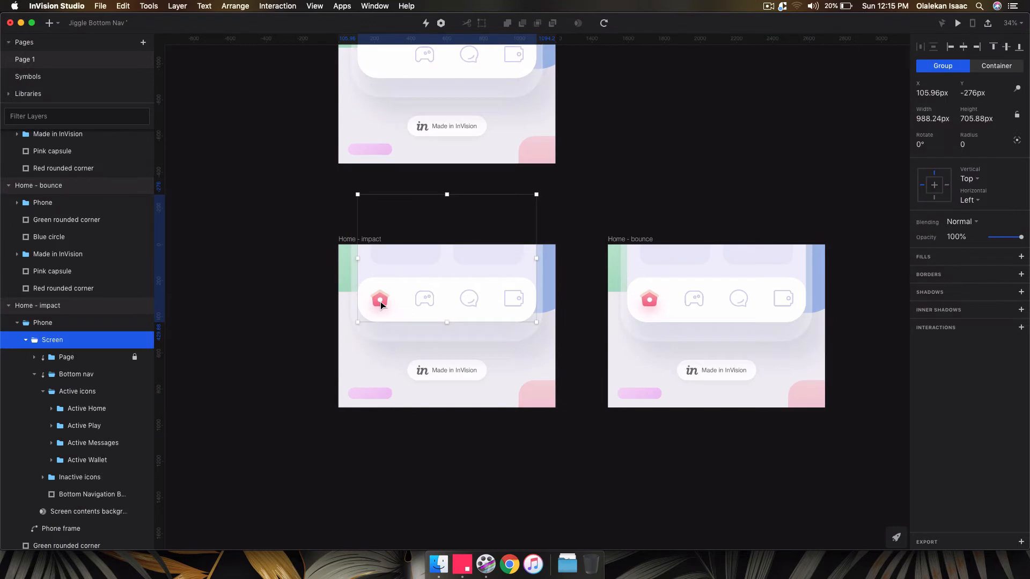
double_click(381, 302)
double_click(381, 303)
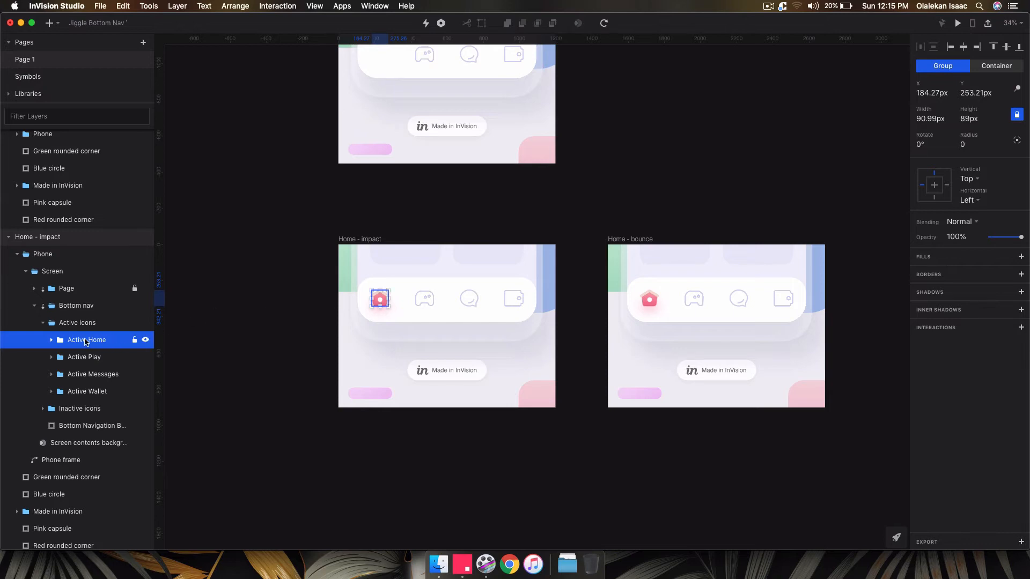
Step: Select the nested Active Home group in the Home - bounce artboard to inspect its size and position
scroll(83, 333, "up", 10)
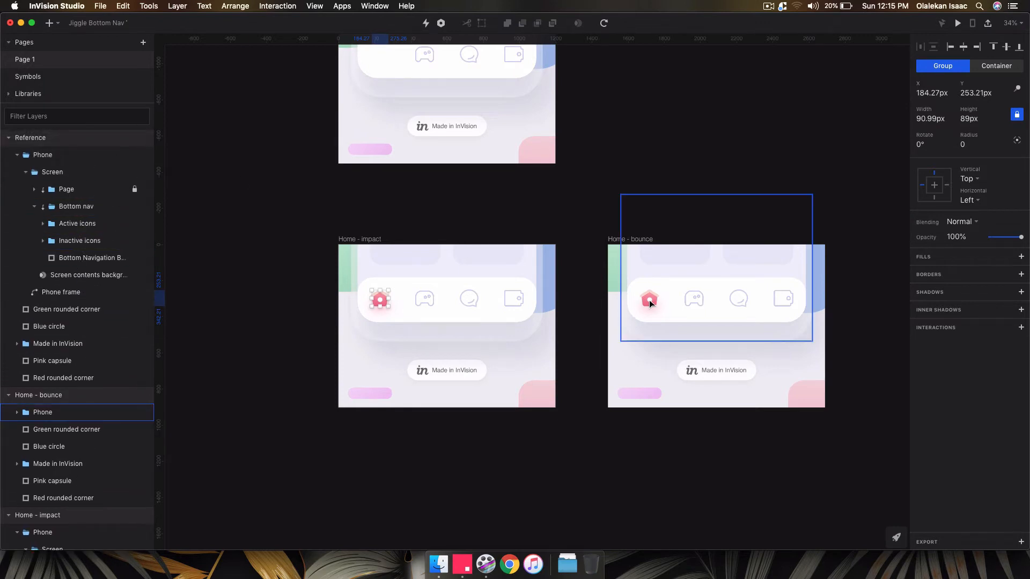
left_click(649, 300)
double_click(648, 299)
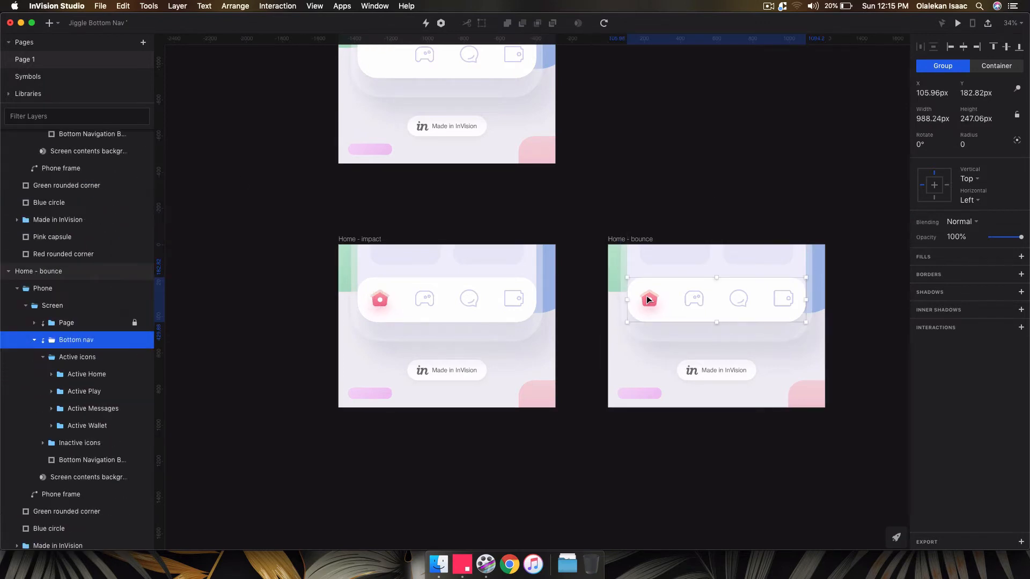
double_click(646, 296)
double_click(646, 295)
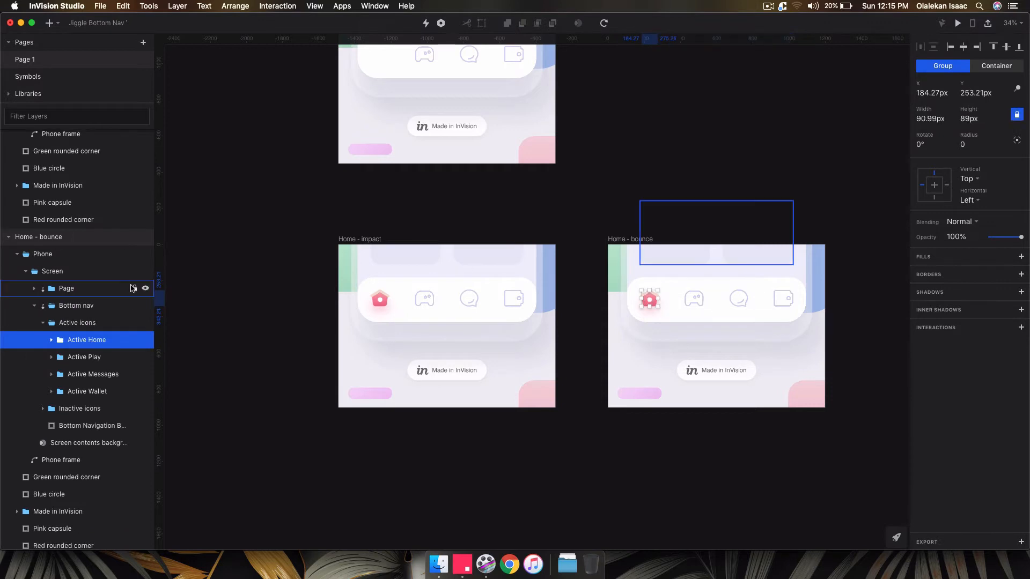
Step: Collapse the Reference and Home - inertia artboards in the layer list and expand the Phone groups of Home - impact and Home - bounce
scroll(509, 278, "up", 2)
scroll(80, 230, "up", 5)
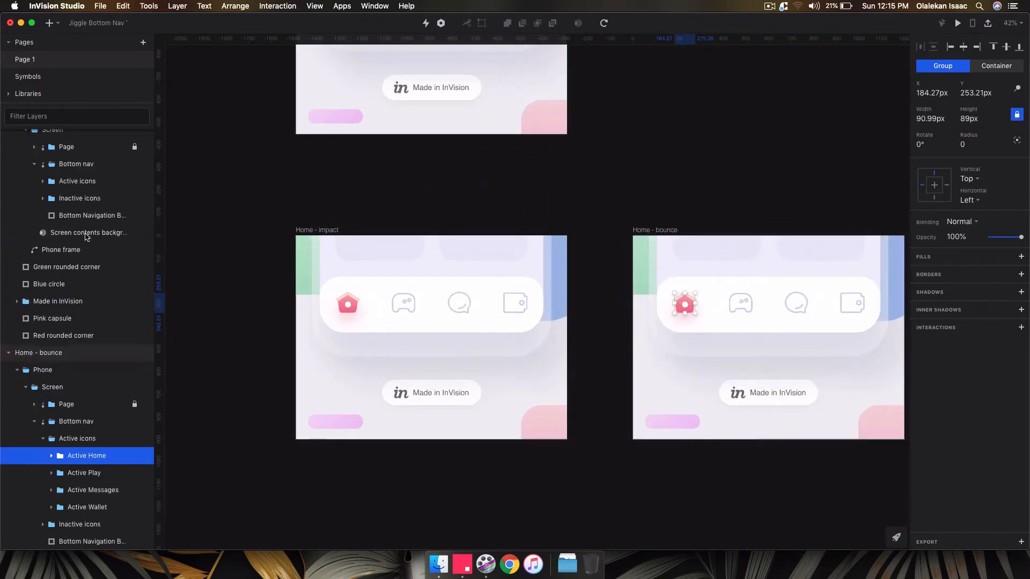
left_click(8, 137)
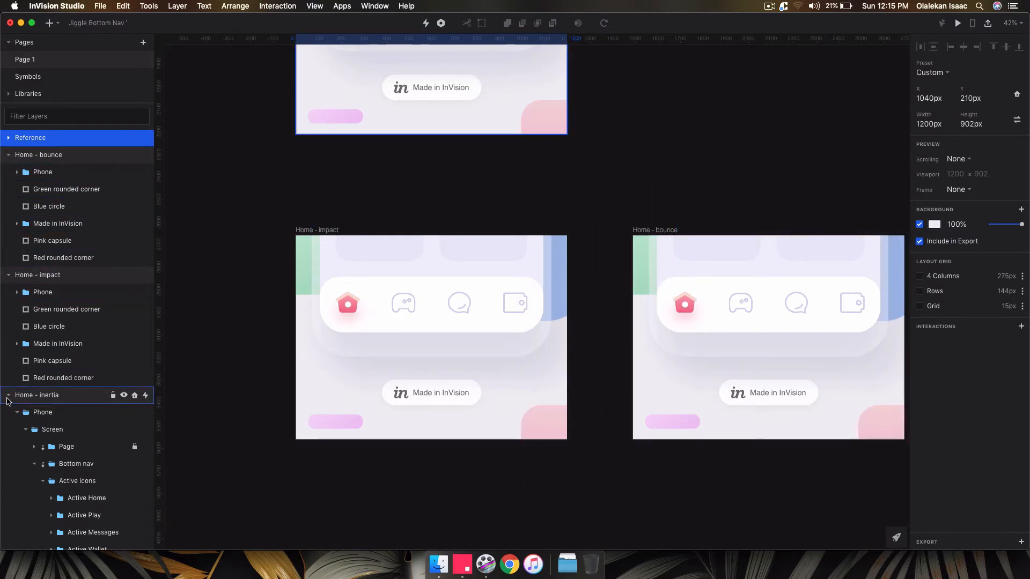
left_click(8, 396)
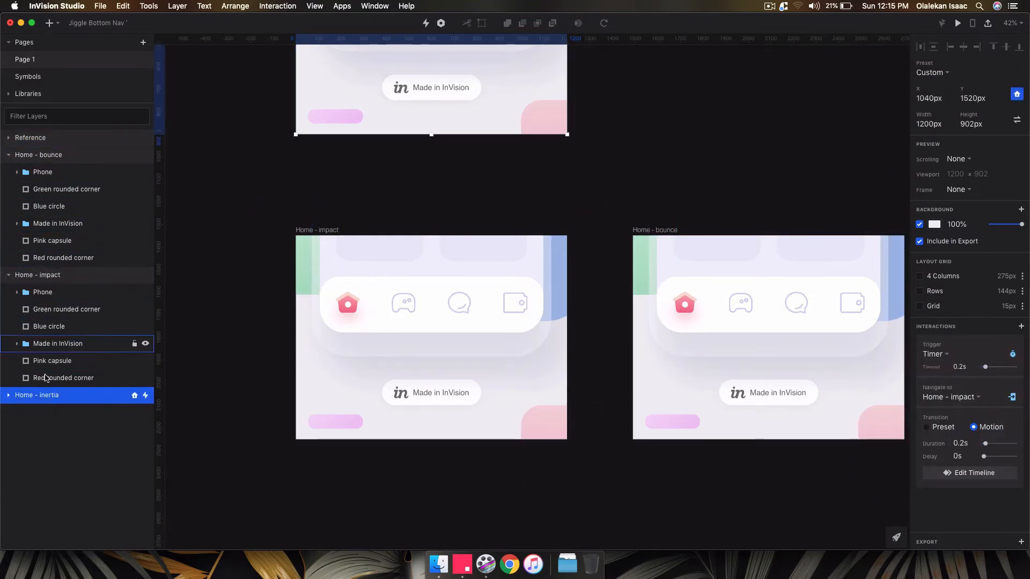
left_click(17, 293)
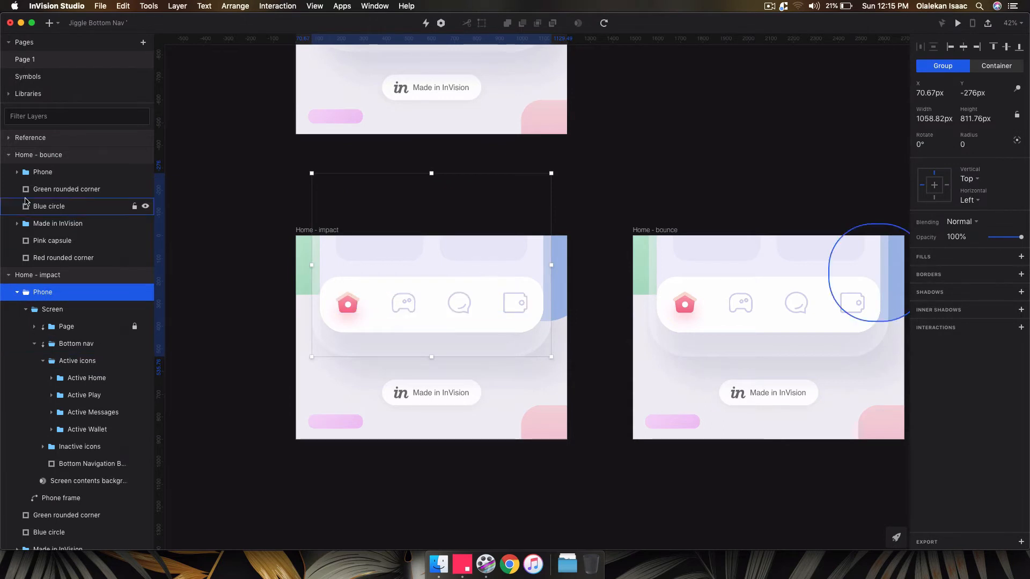
left_click(18, 173)
scroll(92, 215, "down", 2)
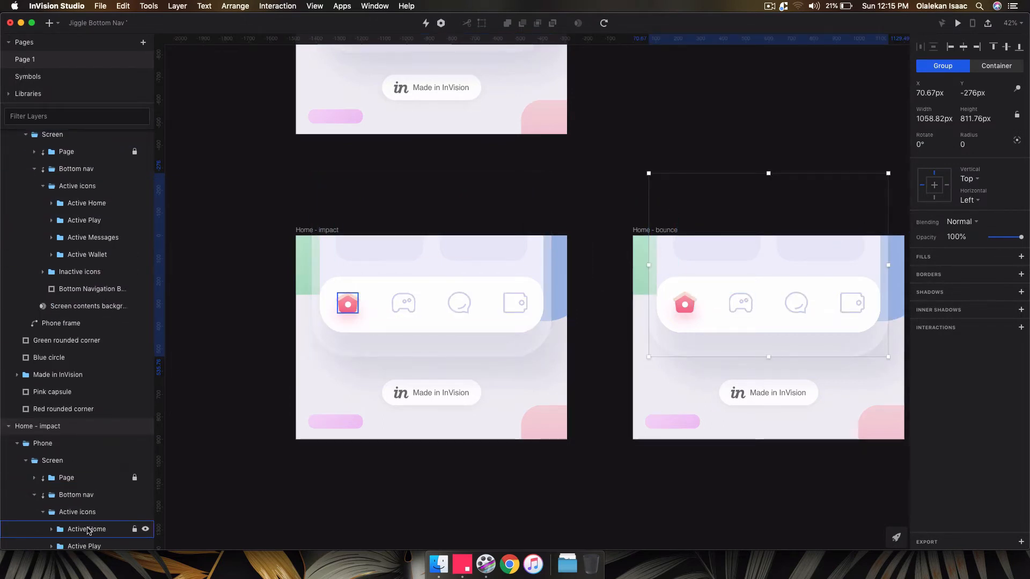
Step: Select Active Home in the Home - bounce artboard and calculate 0.91*112 with Spotlight for its enlarged width
left_click(92, 202)
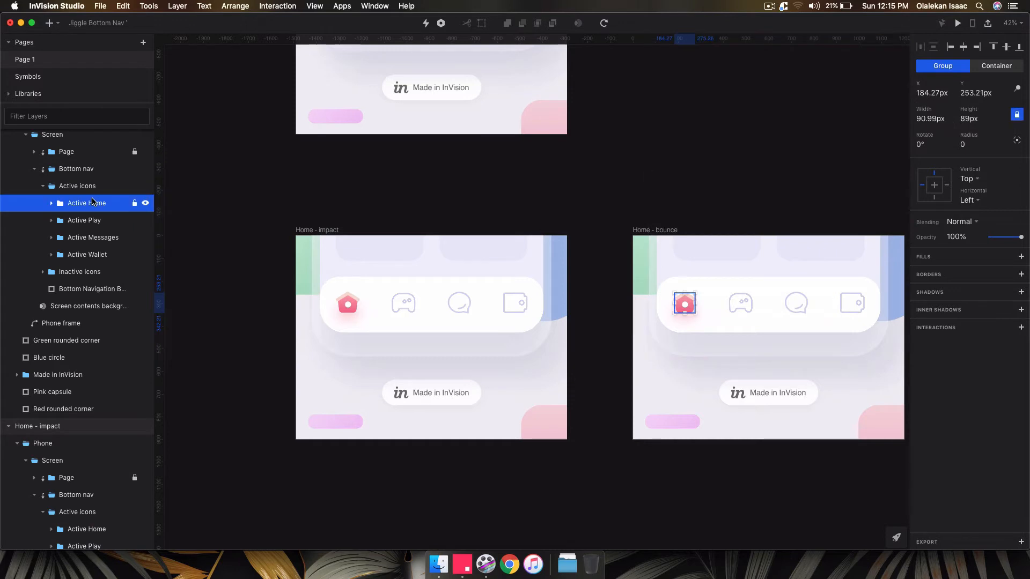
key("super+space")
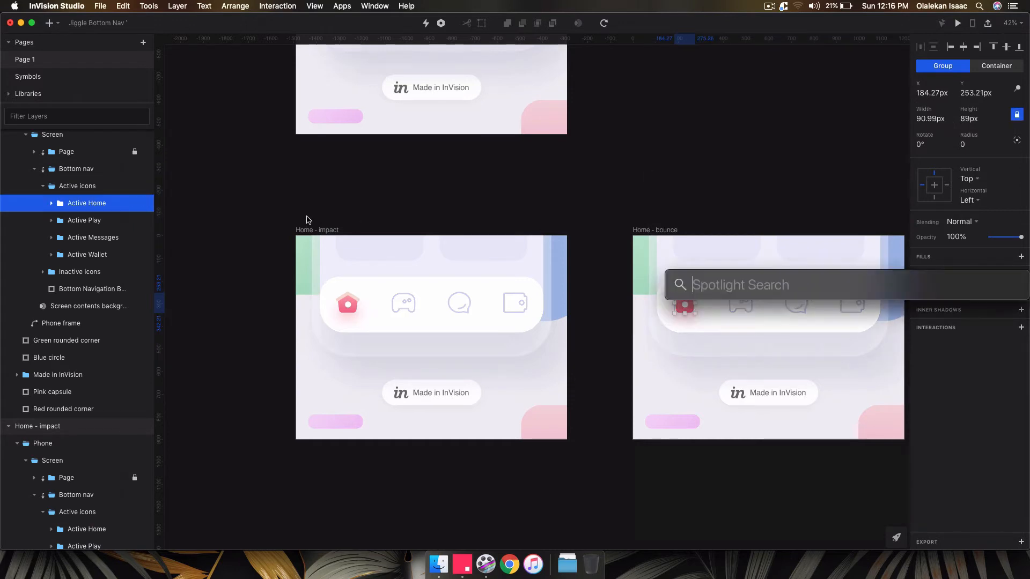
type("0.91")
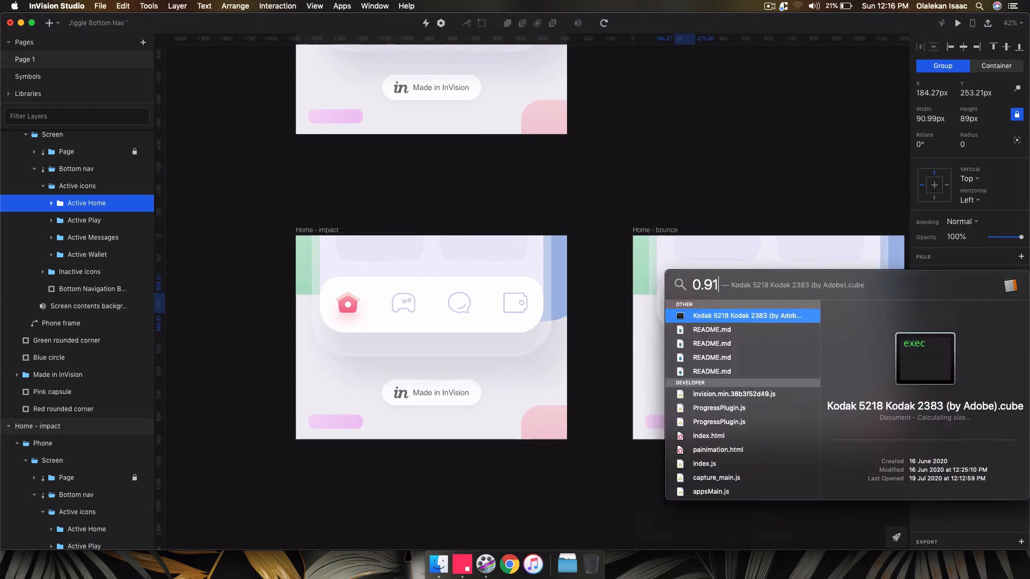
type("*112")
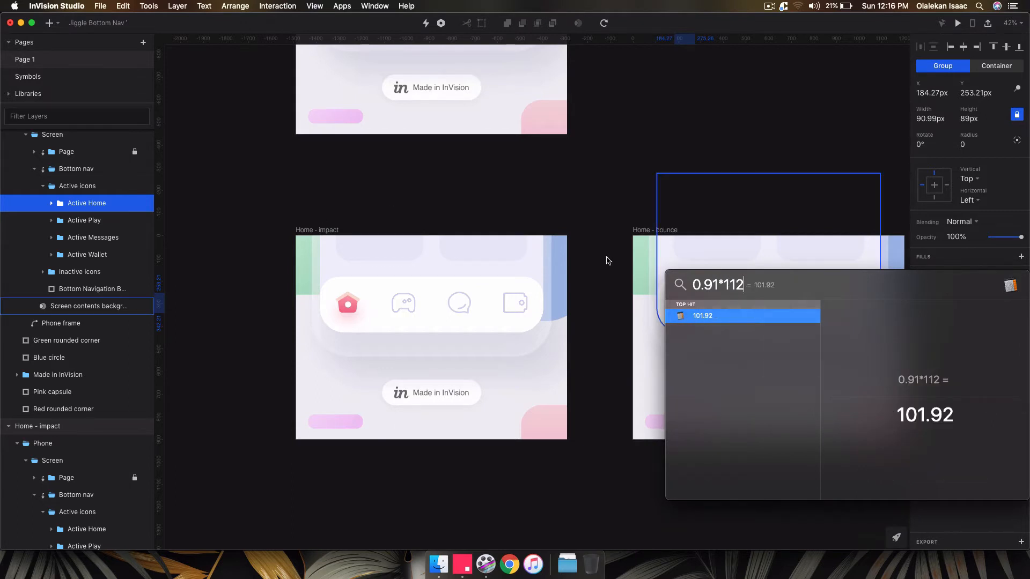
key("Escape")
Step: Enlarge the Active Home icon in Home - bounce proportionally from its center to 102.47 by 99.41 px
scroll(679, 298, "up", 5)
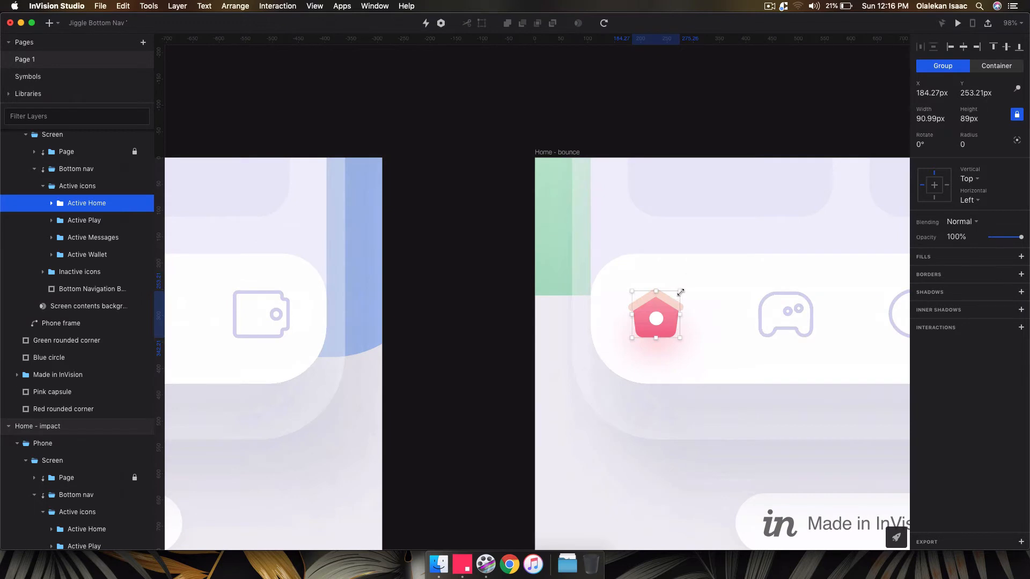
left_click_drag(680, 292, 682, 290)
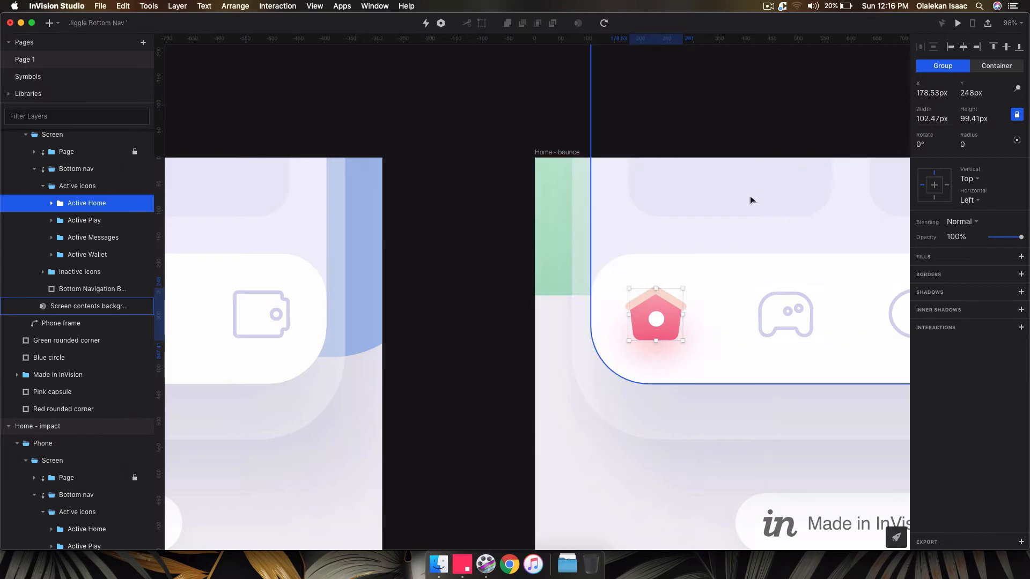
scroll(750, 195, "down", 3)
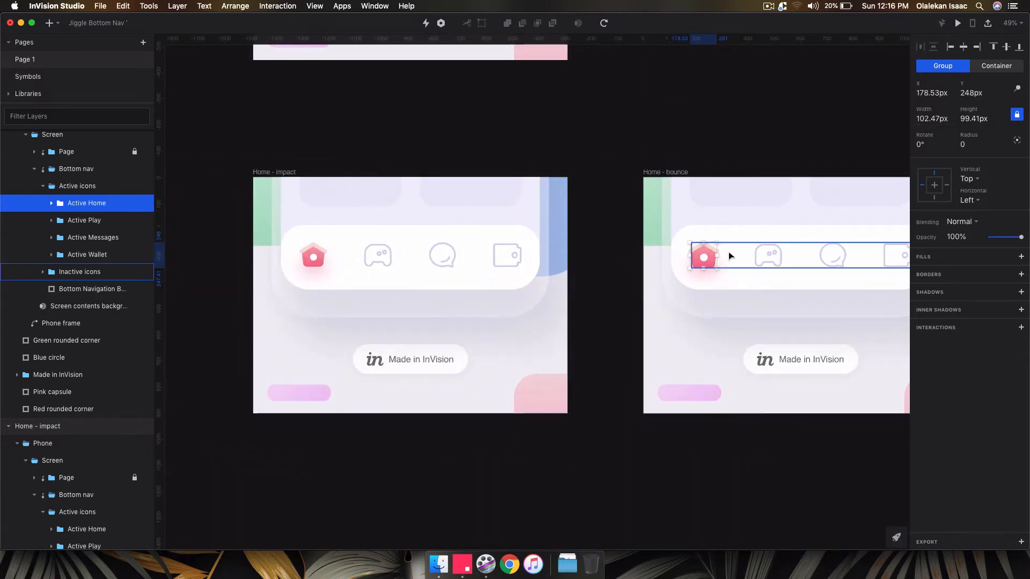
scroll(686, 243, "up", 1)
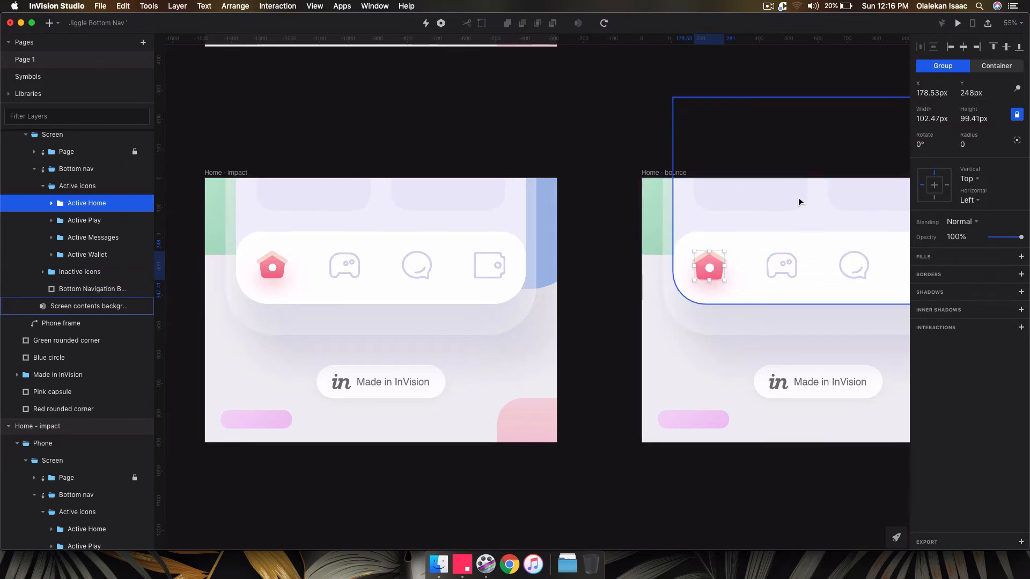
Step: Link the Home - impact artboard to Home - bounce with a Timer trigger and a 0.2 s Motion transition, editing the timer's timeout
left_click(234, 173)
key("c")
left_click(793, 262)
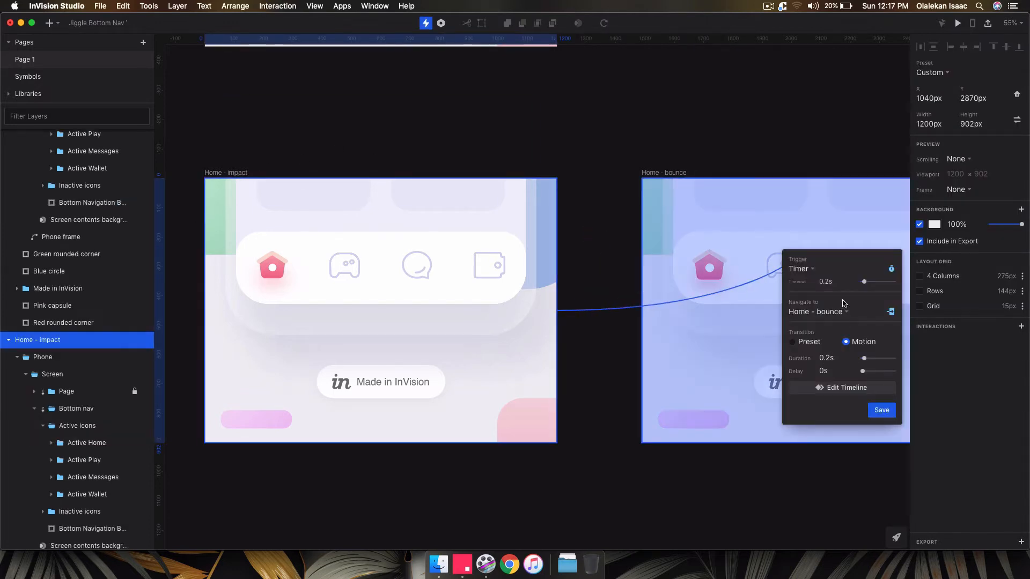
left_click(829, 279)
key("Return")
Step: Open the timeline of the Home - impact to Home - bounce transition, play it twice and return to Page 1
left_click(960, 474)
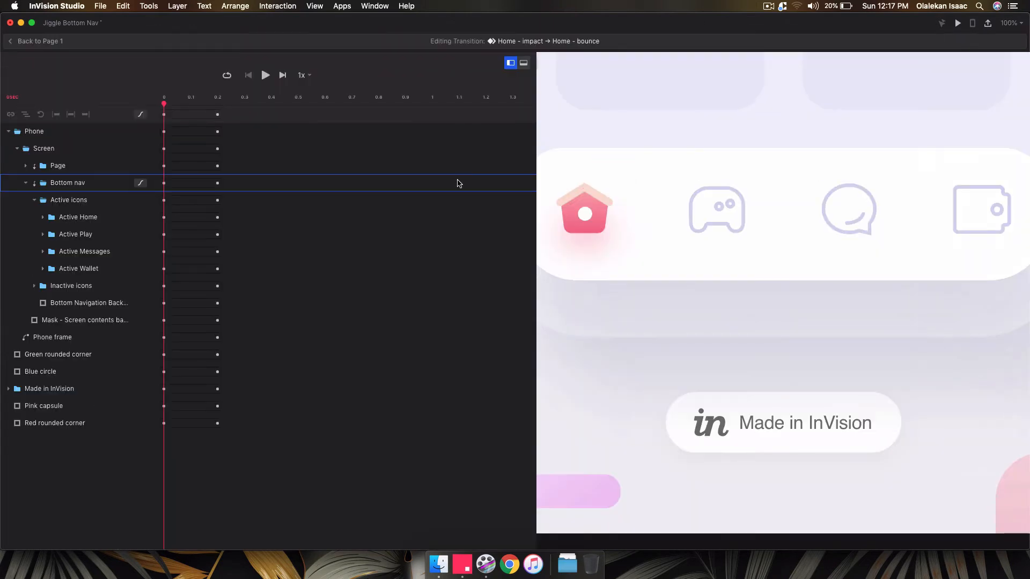
left_click(265, 75)
left_click(249, 76)
left_click(265, 74)
left_click(53, 41)
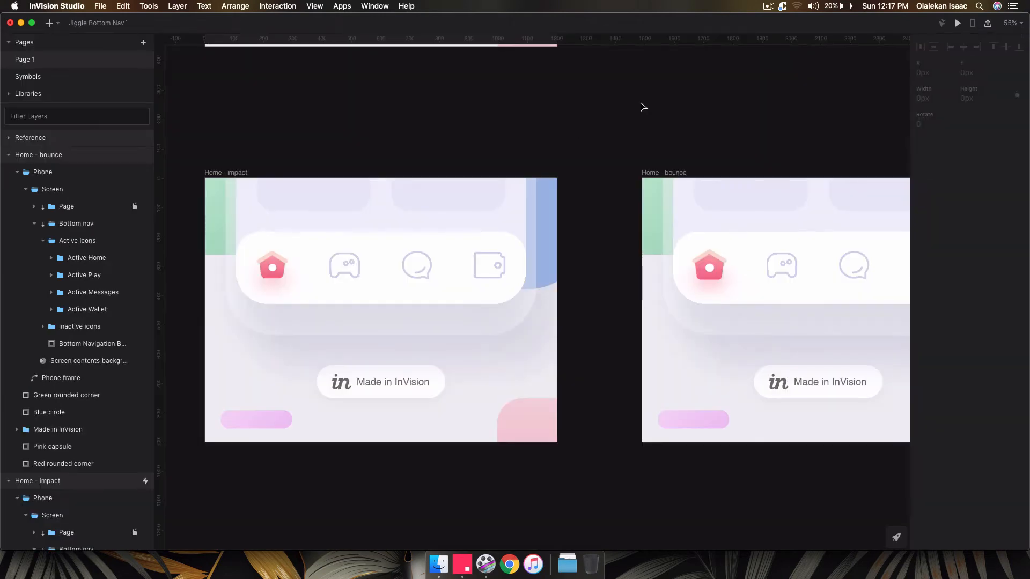
Step: Duplicate the Active Home group in Home - bounce and rename the copy Active Home - S1
scroll(656, 166, "down", 3)
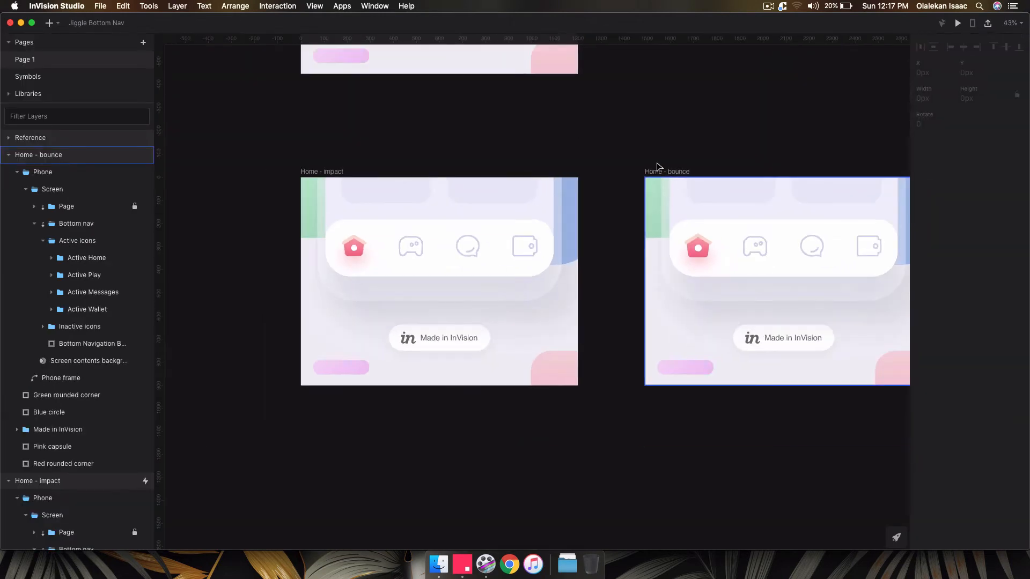
left_click(90, 258)
key("super+d")
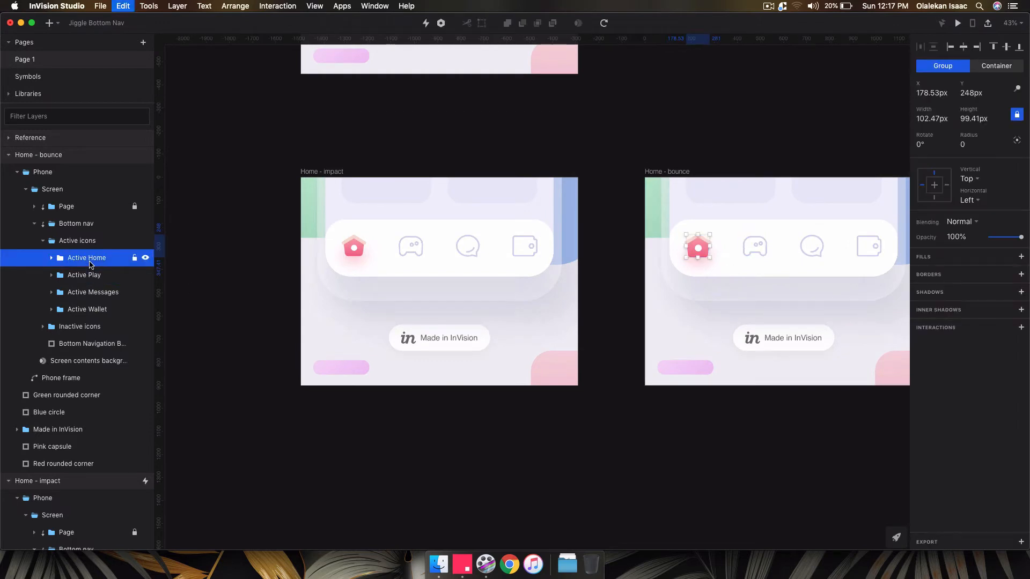
double_click(115, 259)
key("Right")
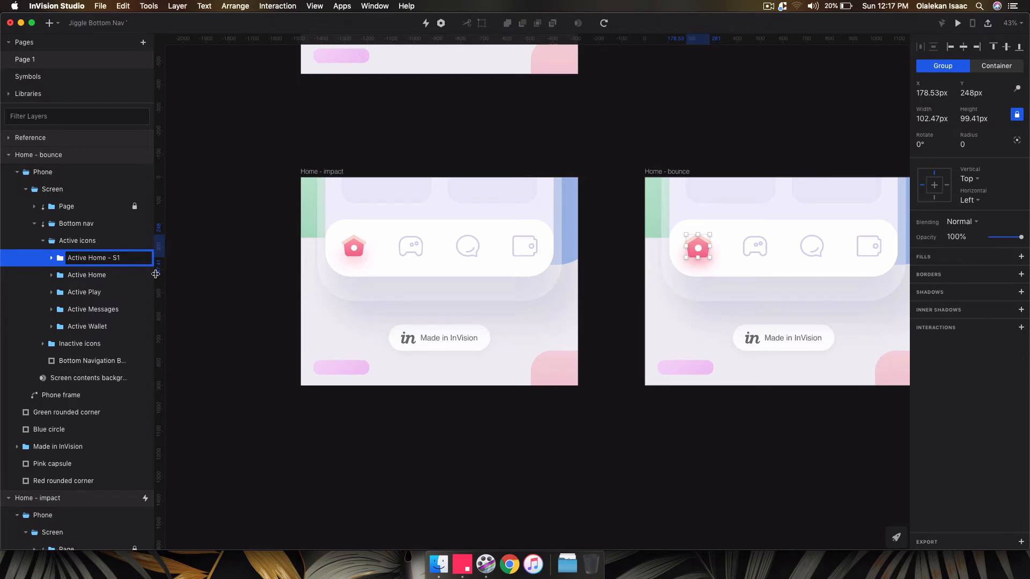
key("Return")
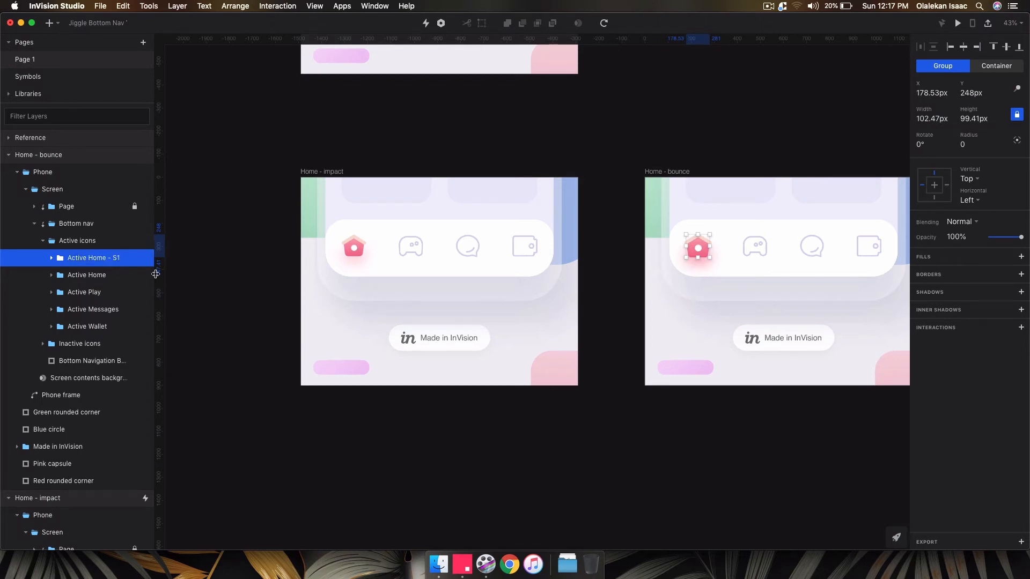
Step: Paste a copy of Active Home - S1 above Active Home in the Home - impact artboard
scroll(81, 348, "down", 5)
left_click(85, 429)
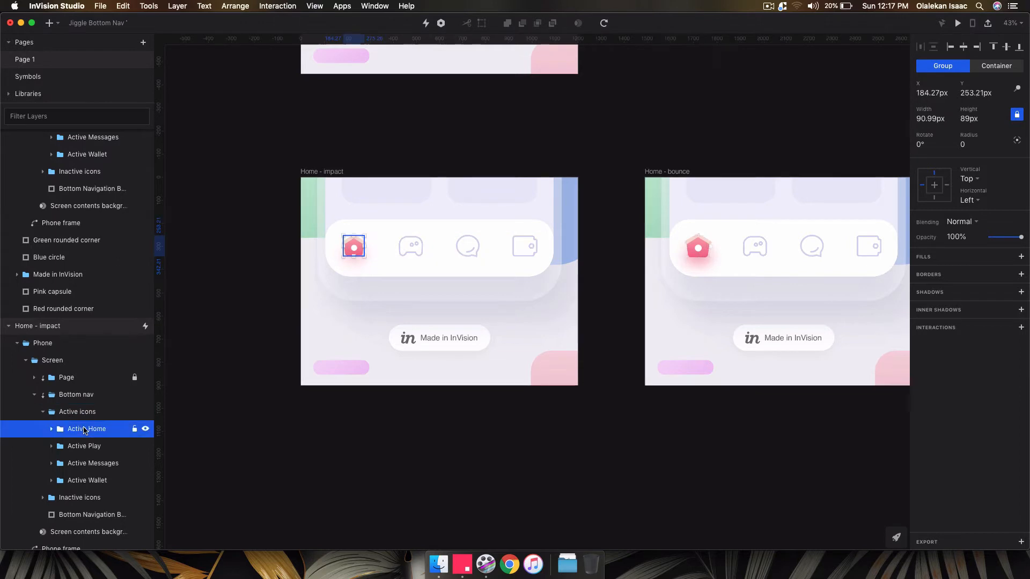
key("super+v")
Step: Compare the size and position of Active Home in Home - bounce with Active Home - S1 in Home - impact
scroll(84, 376, "up", 4)
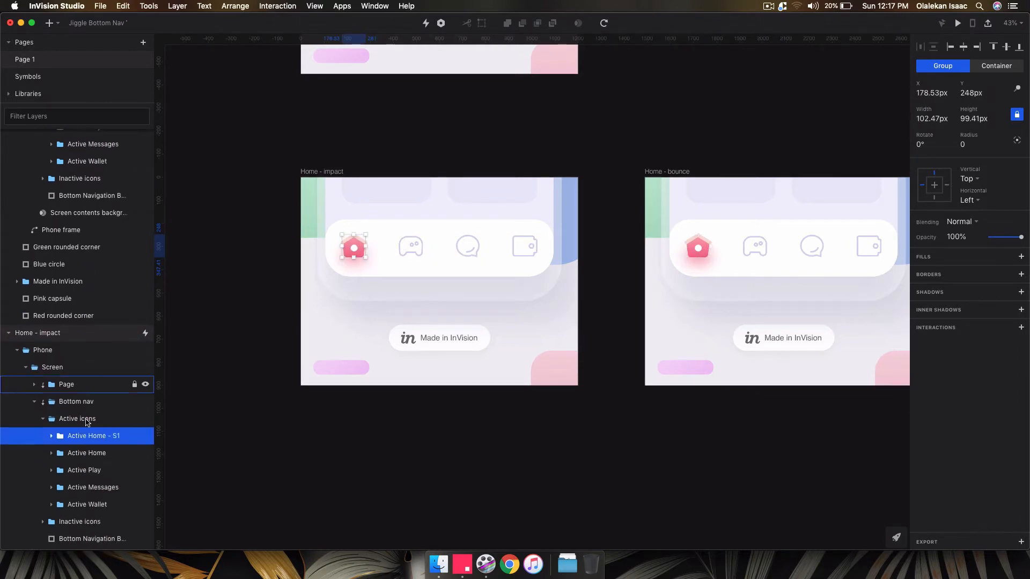
left_click(97, 208)
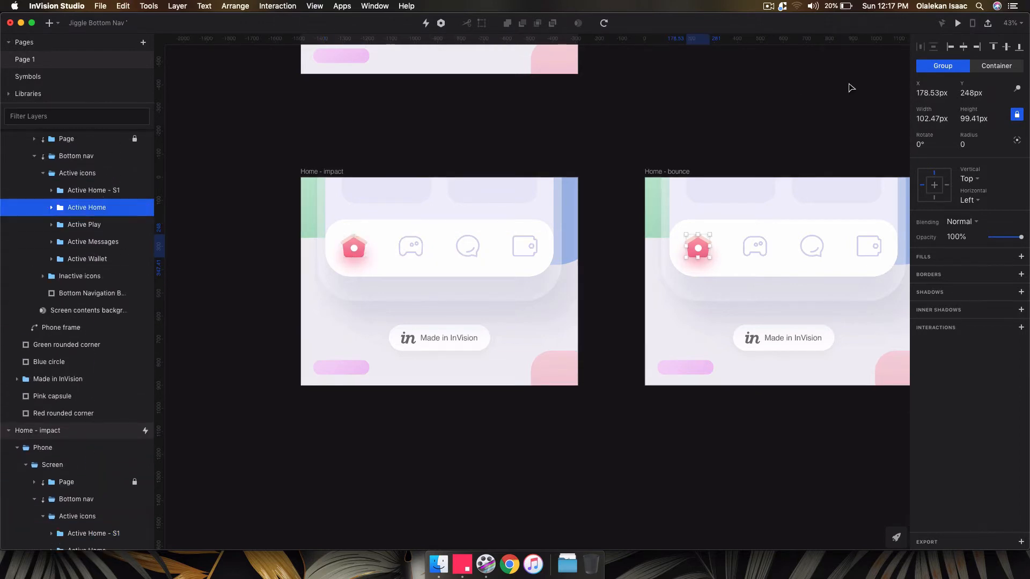
scroll(83, 471, "down", 2)
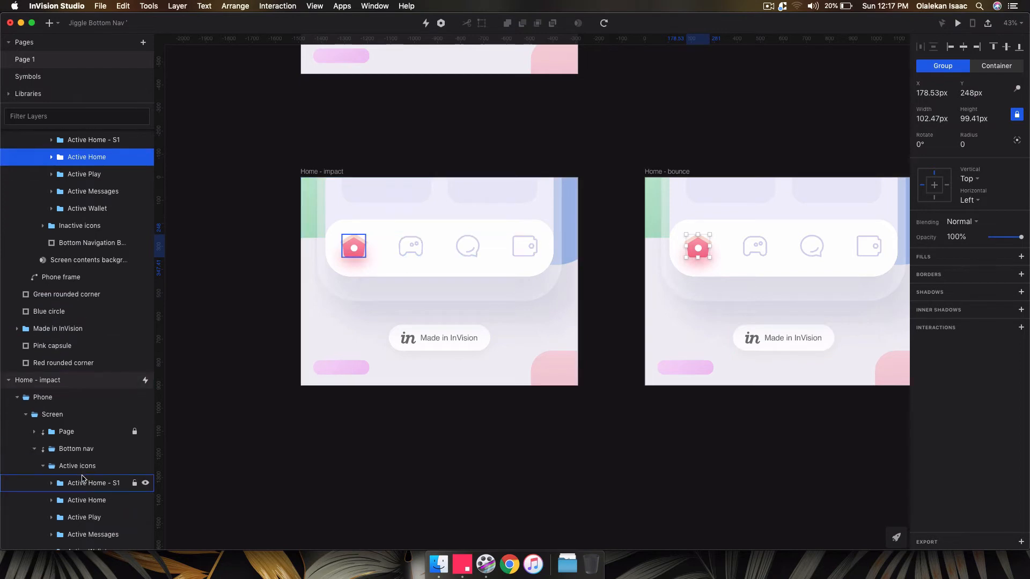
left_click(82, 480)
scroll(82, 479, "up", 5)
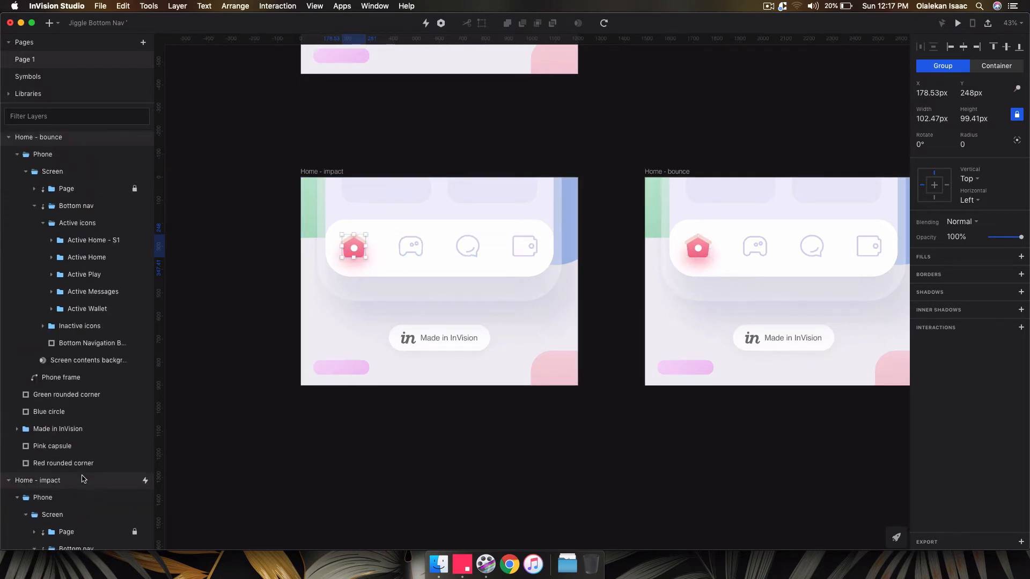
Step: Select Active Home - S1 in Home - bounce and calculate 0.91*98 with Spotlight for its reduced width
left_click(105, 258)
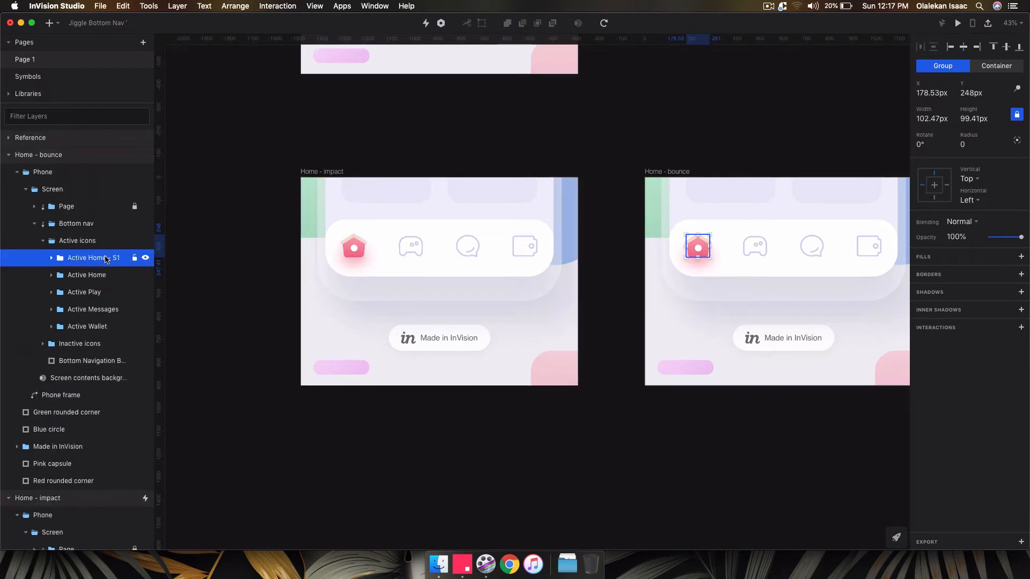
key("super+space")
key("Right")
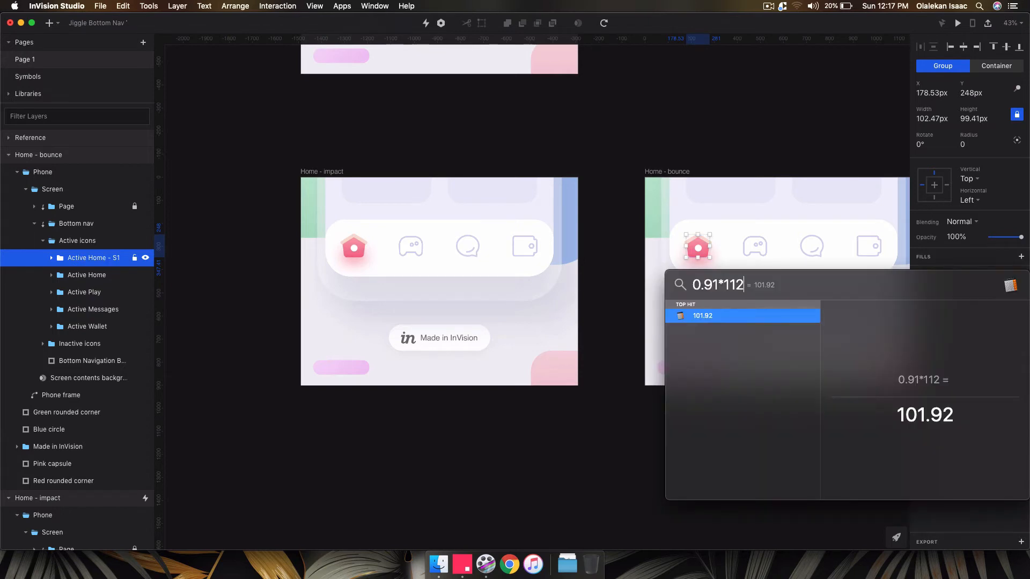
key("BackSpace")
key("BackSpace")
key("BackSpace")
type("98")
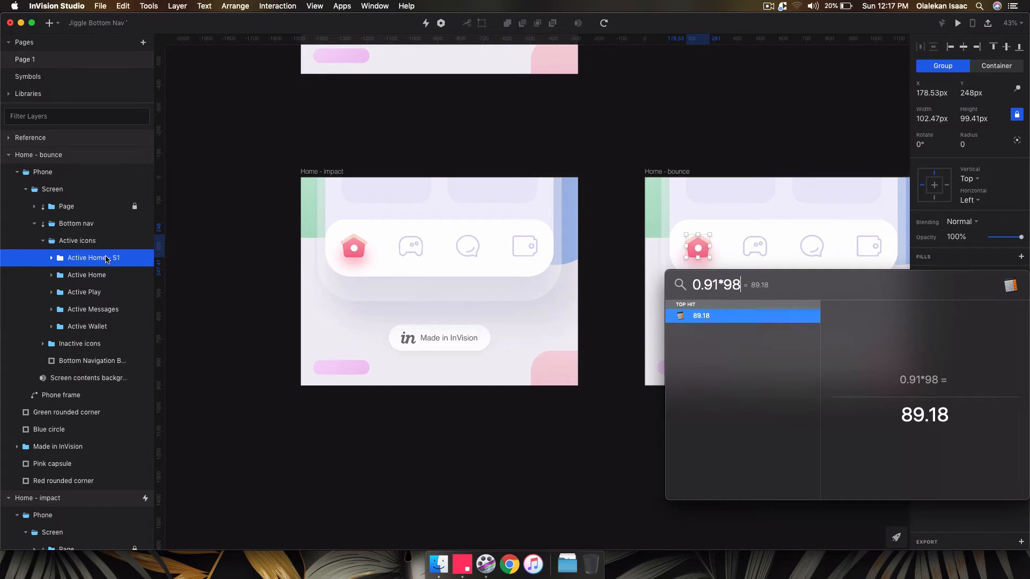
key("Escape")
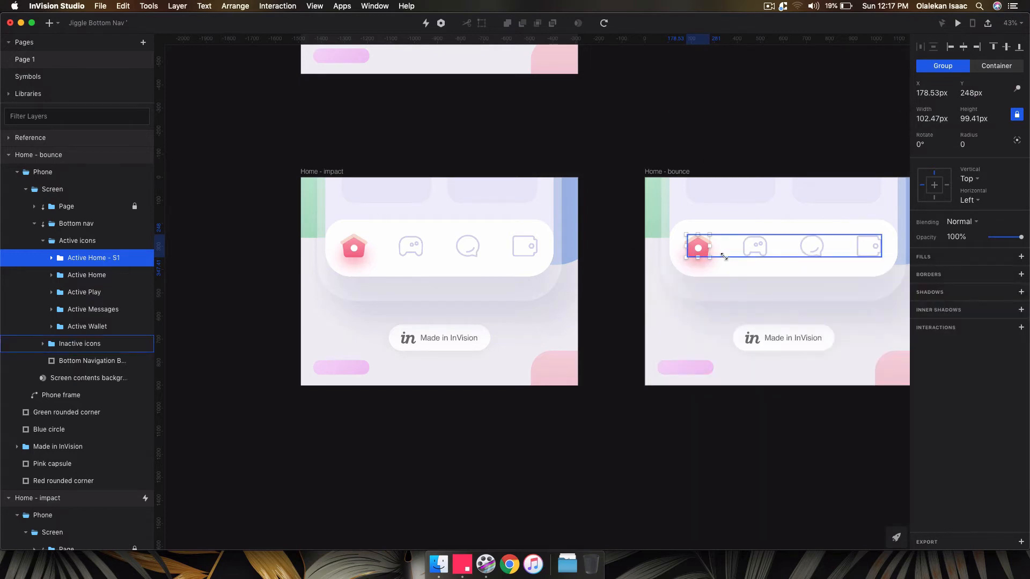
Step: Shrink Active Home - S1 in Home - bounce proportionally from its center to 88.47 by 85.41 px
scroll(724, 257, "up", 5)
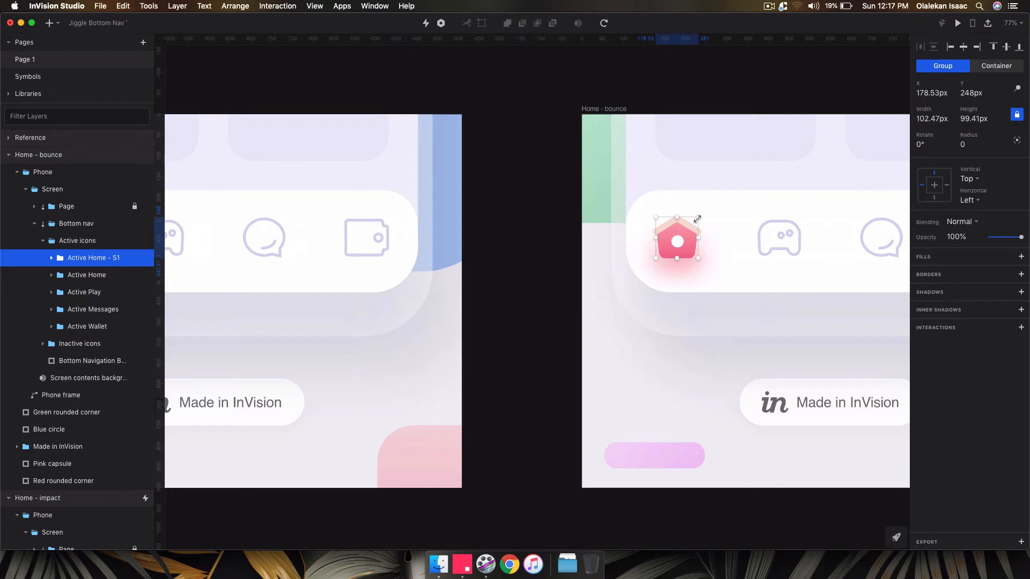
mouse_move(697, 219)
left_mouse_down()
mouse_move(690, 227)
mouse_move(695, 220)
left_mouse_up()
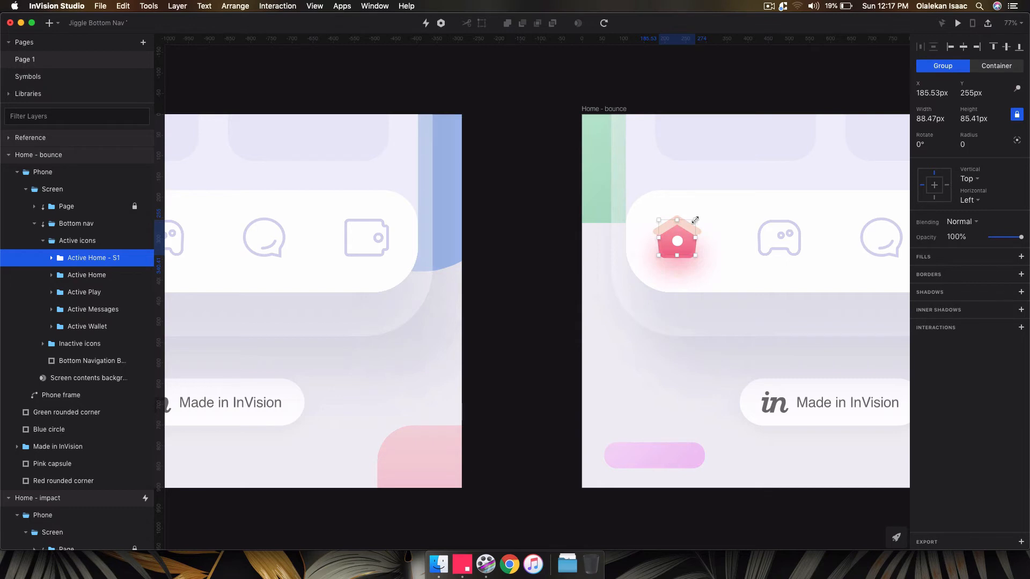
scroll(695, 220, "down", 5)
scroll(695, 220, "left", 2)
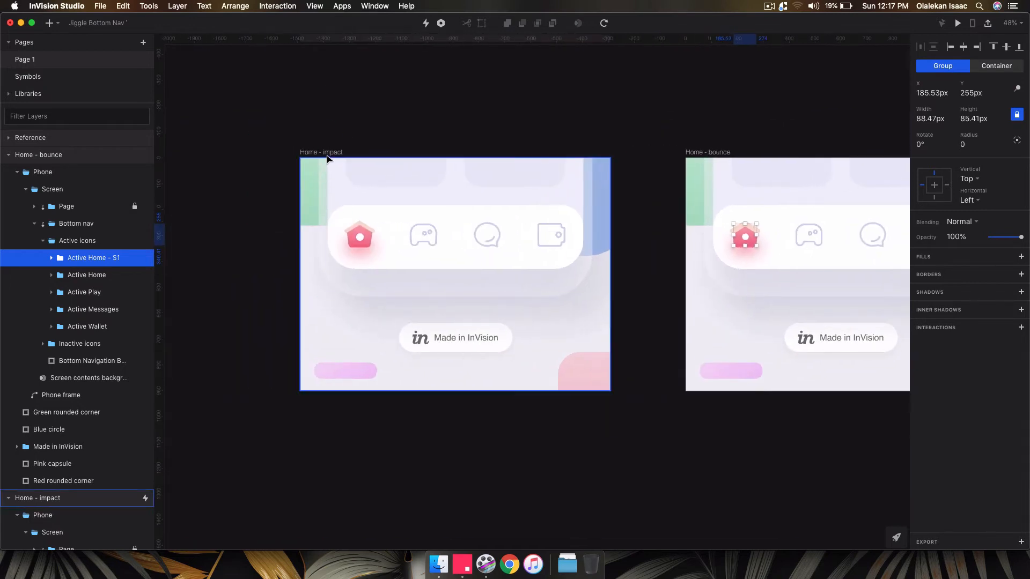
Step: Set the Home Window fill in the Home - impact artboard's Active Home - S1 group to 0% opacity
scroll(107, 456, "down", 4)
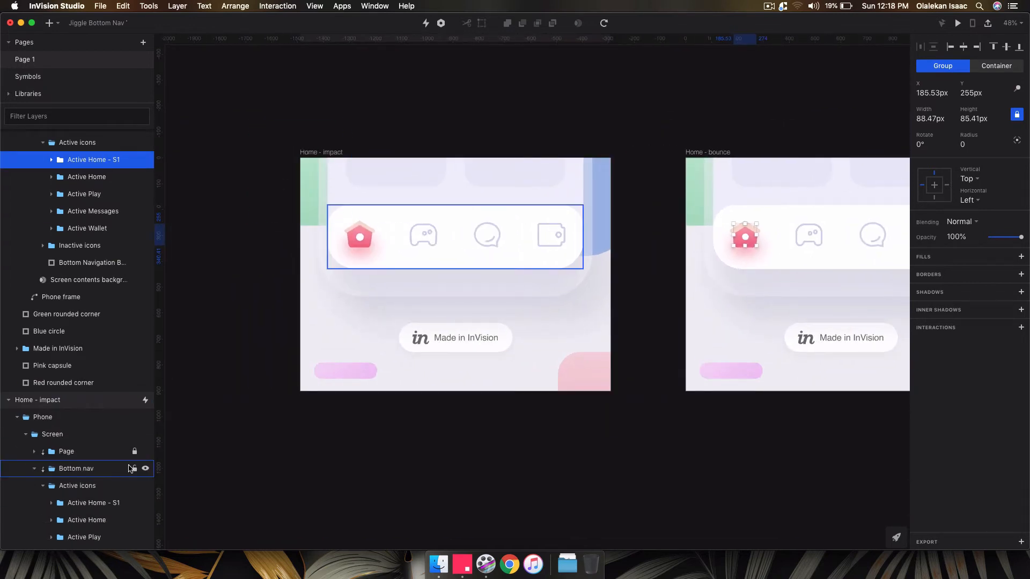
scroll(109, 486, "down", 2)
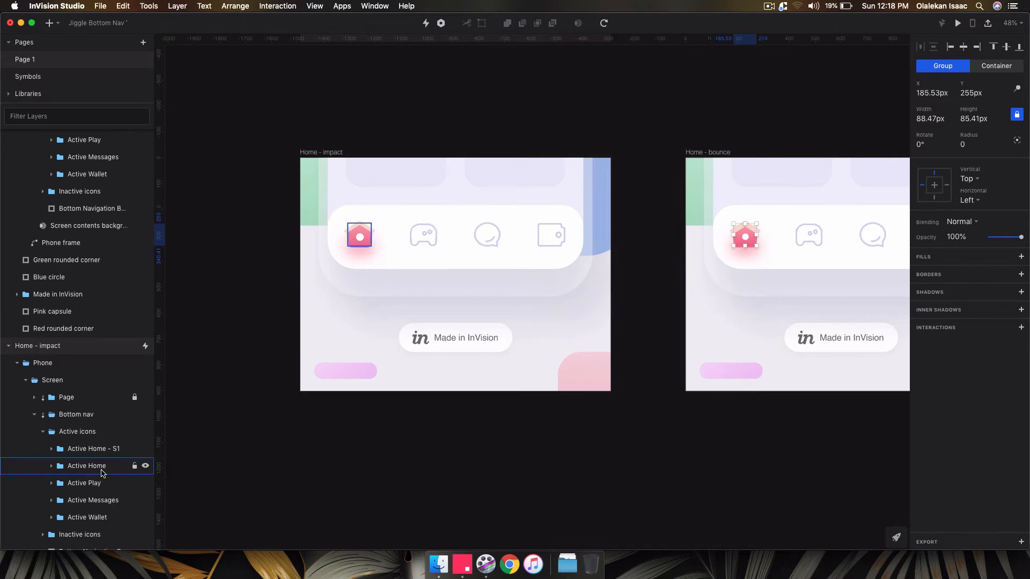
left_click(103, 466)
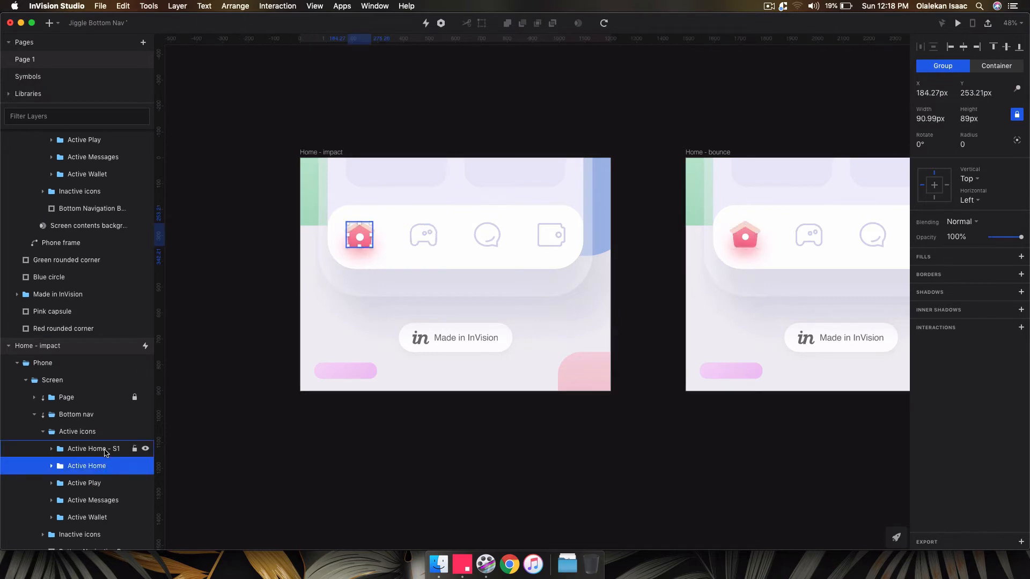
left_click(105, 451)
left_click(52, 449)
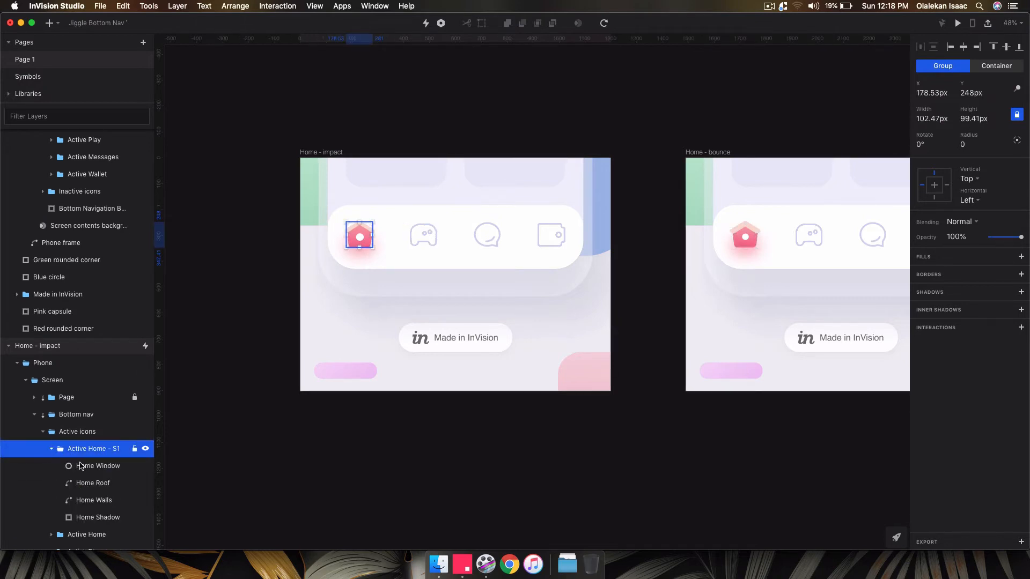
left_click(95, 467)
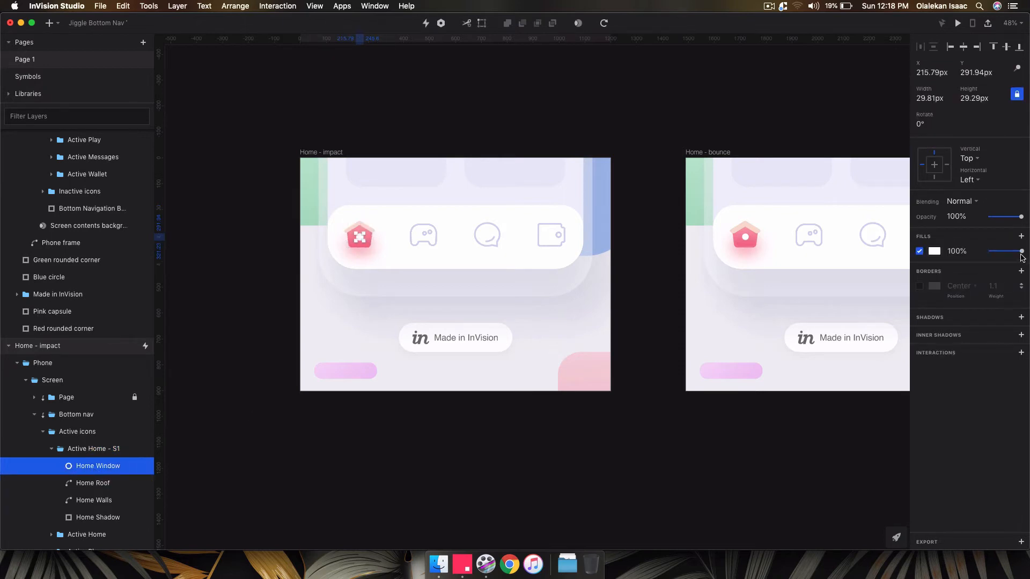
left_click_drag(1021, 251, 960, 254)
Step: Set the Home Roof border color of Active Home - S1 in Home - impact to 0% opacity
scroll(308, 262, "up", 3)
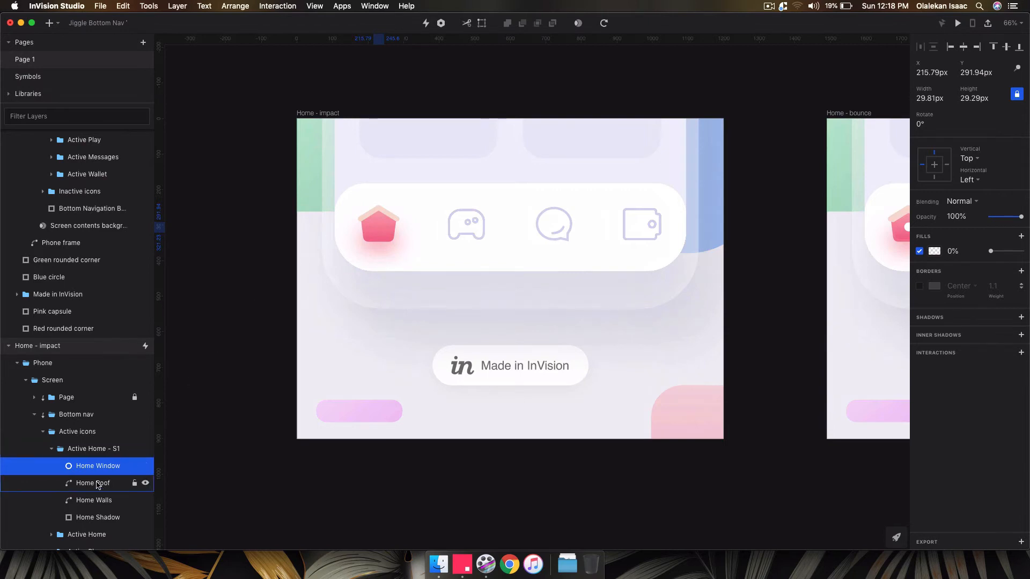
left_click(97, 482)
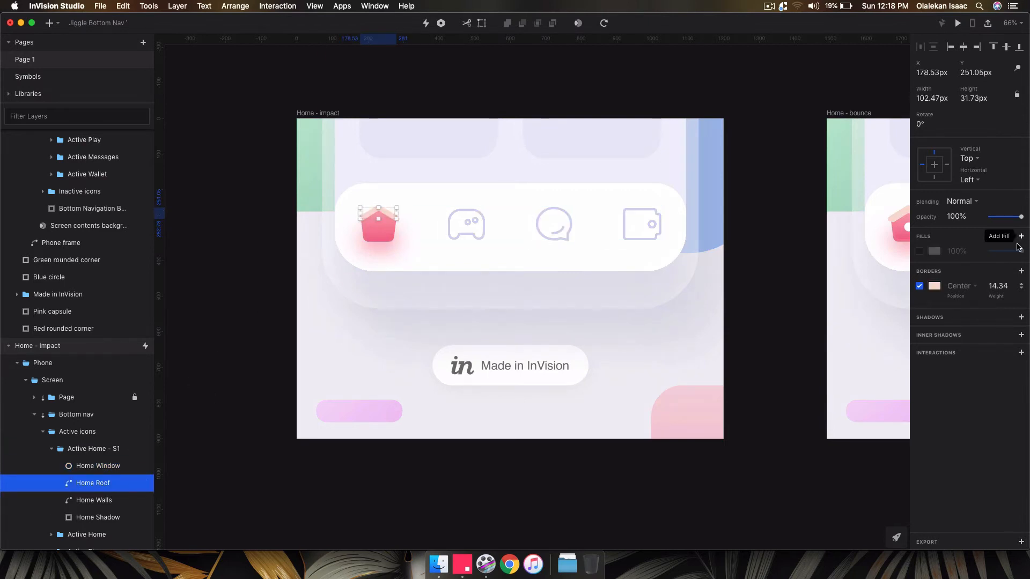
left_click(936, 288)
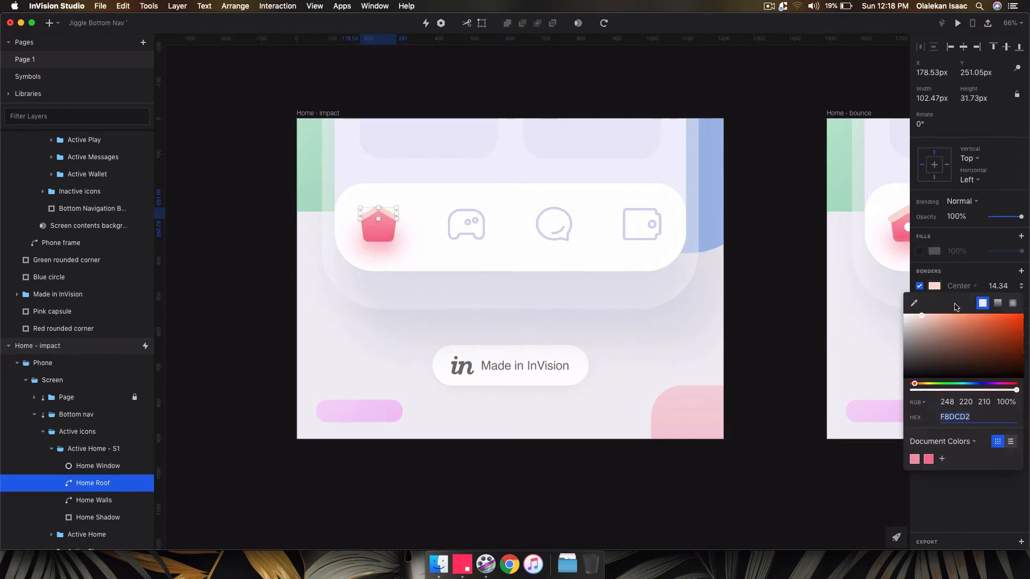
left_click_drag(1014, 389, 879, 400)
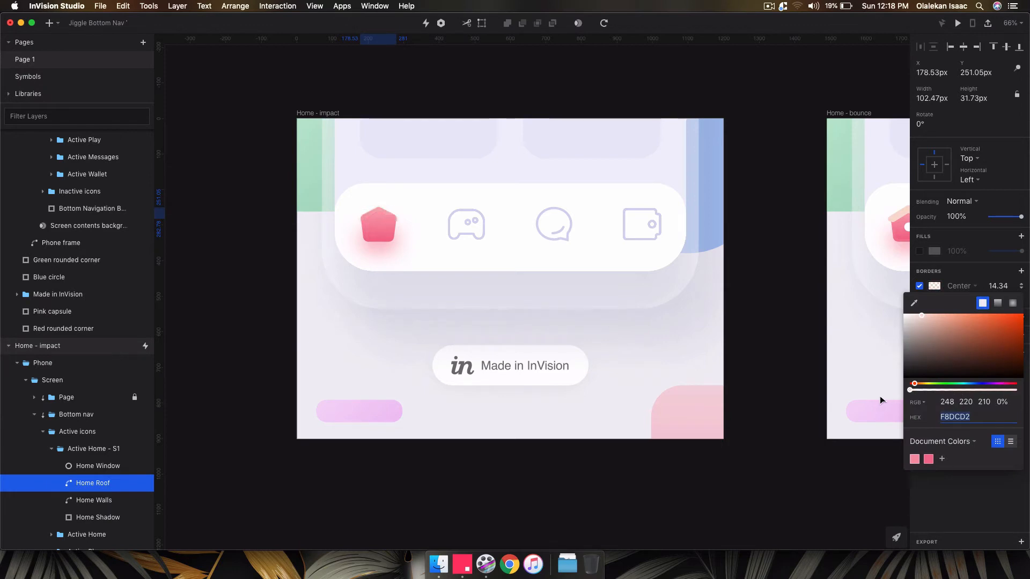
Step: Replace the Home Walls gradient with solid F27A96 sampled from the Home - bounce icon and add it to the document colors
left_click(98, 499)
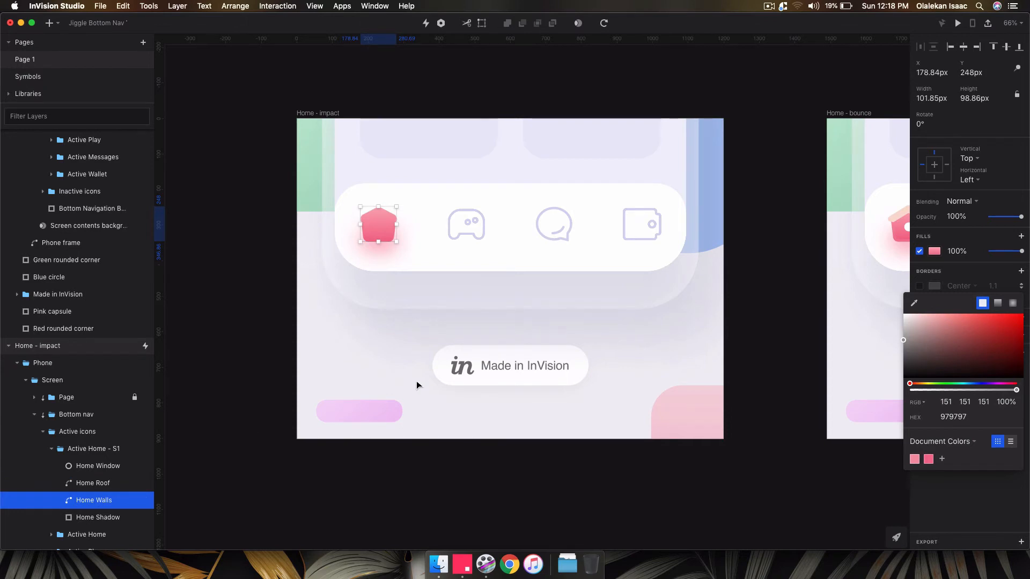
left_click(935, 251)
left_click(934, 251)
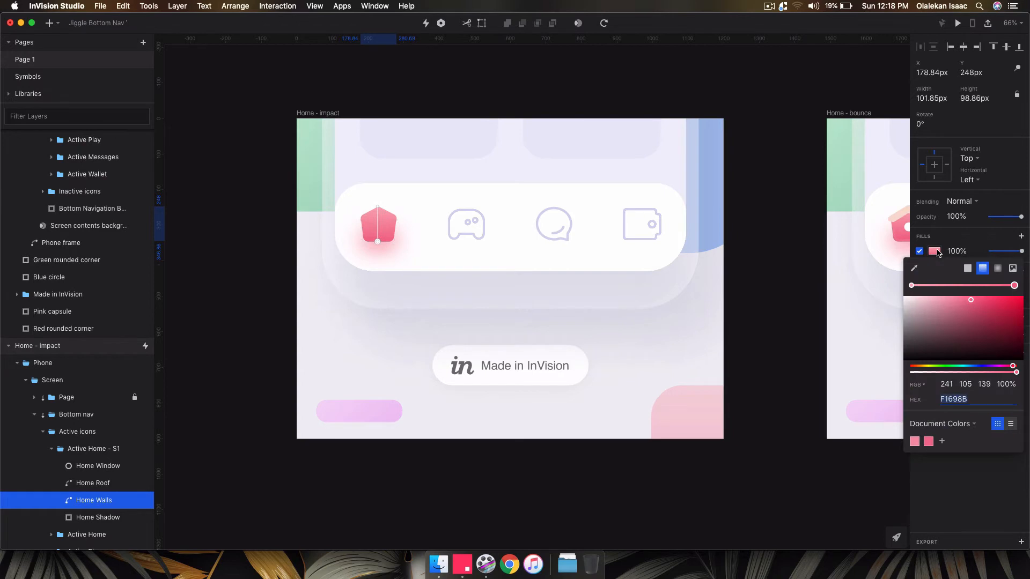
left_click(967, 268)
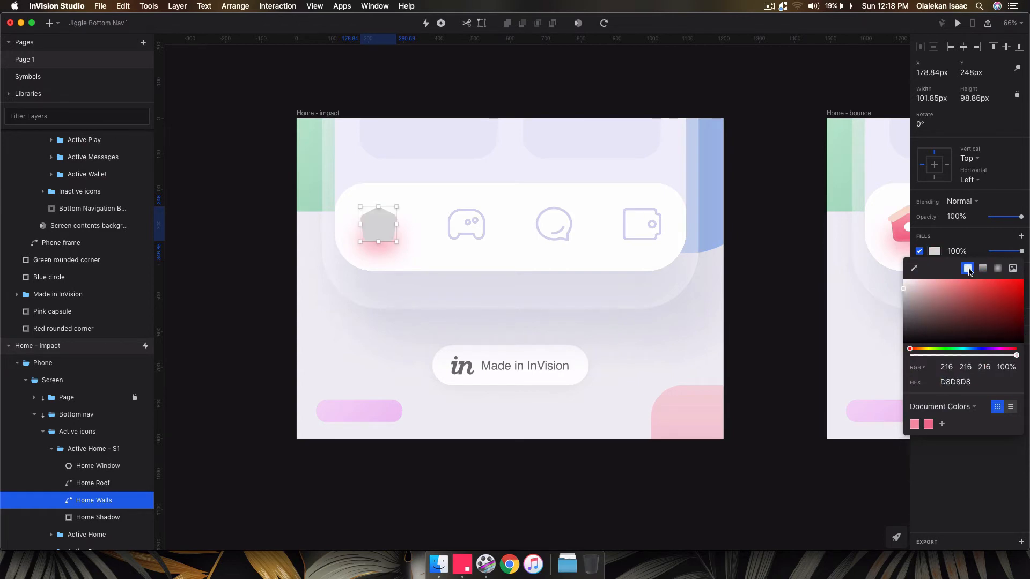
left_click_drag(929, 285, 968, 277)
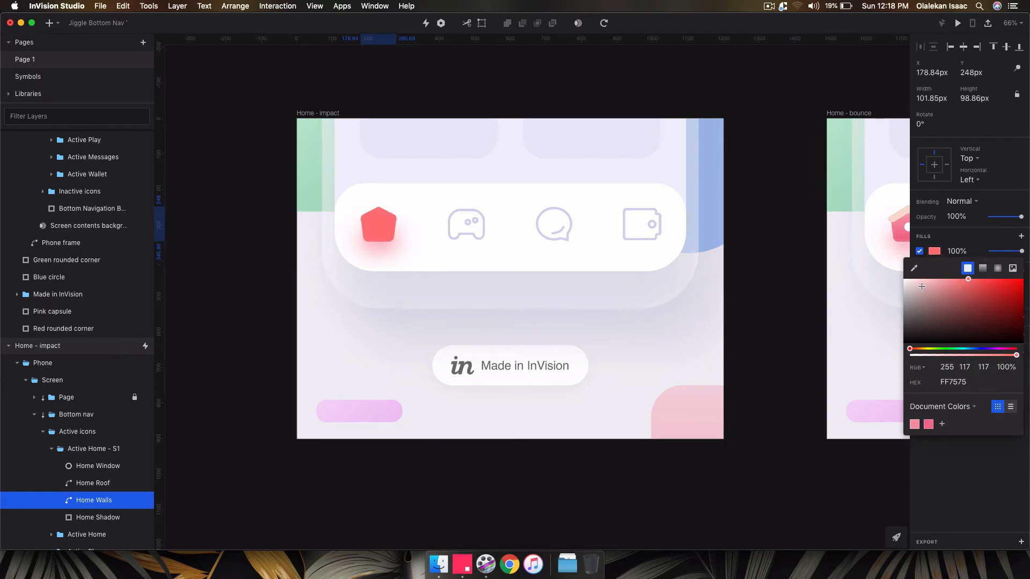
left_click(914, 271)
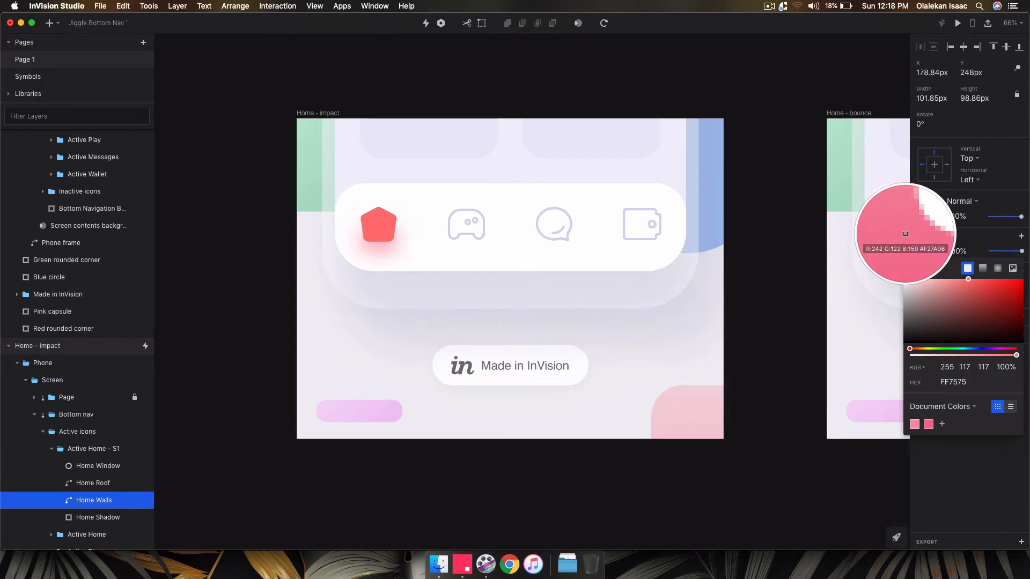
left_click(905, 234)
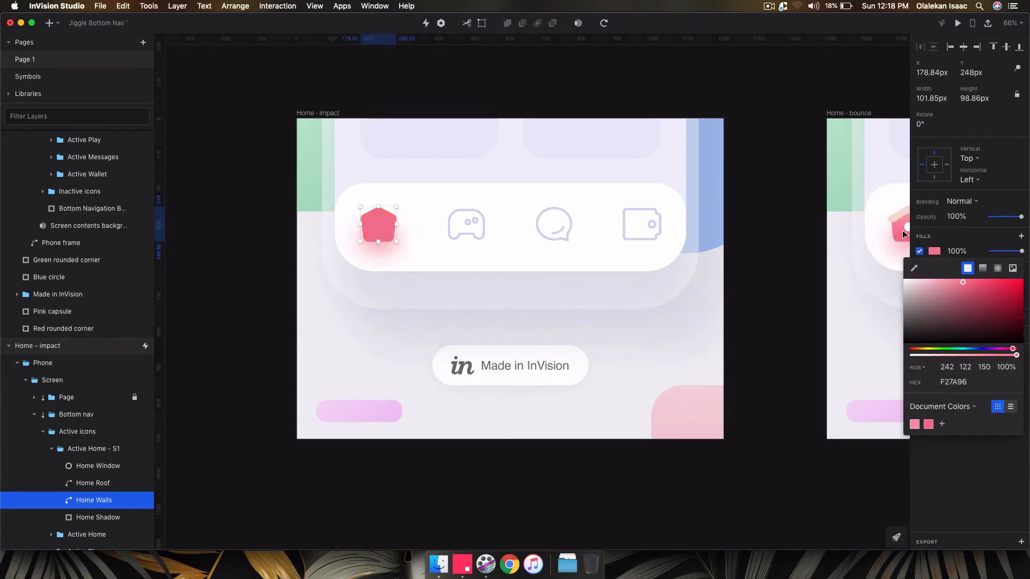
left_click(942, 424)
Step: Set the Home Walls fill and the Home Shadow shadow color in Home - impact's Active Home - S1 to 0% opacity
left_click(948, 246)
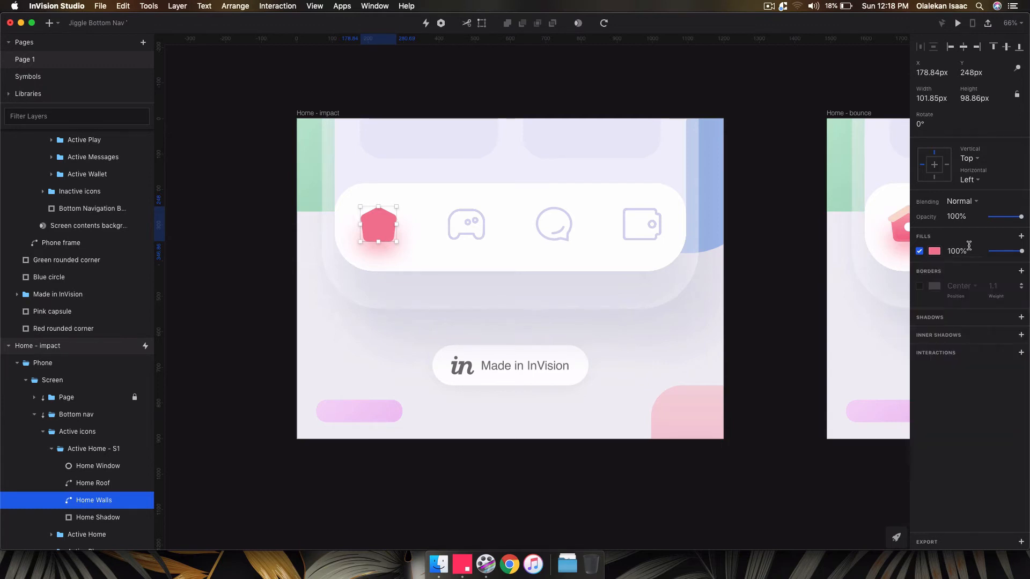
left_click_drag(1019, 250, 885, 256)
left_click(101, 517)
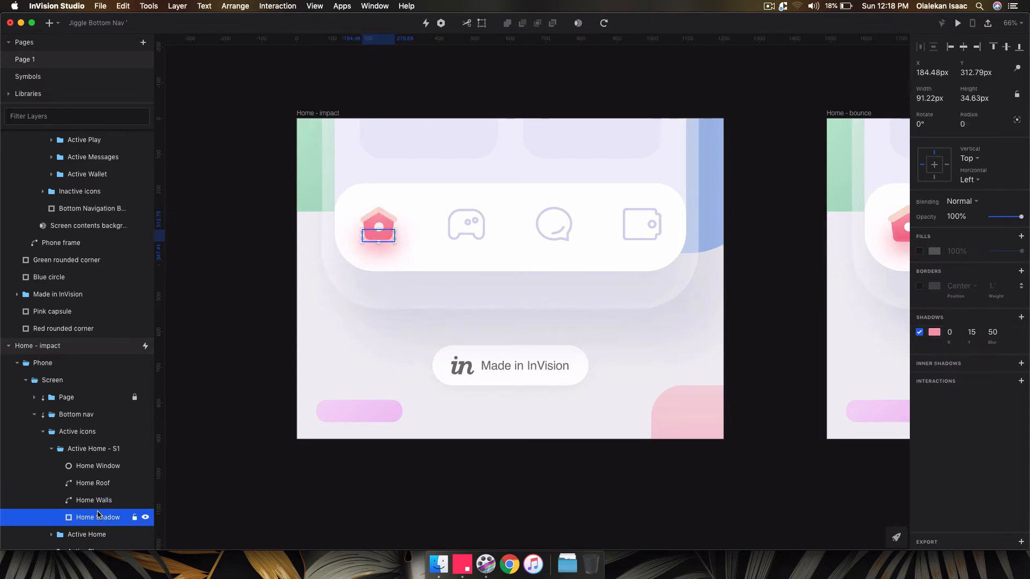
left_click(934, 333)
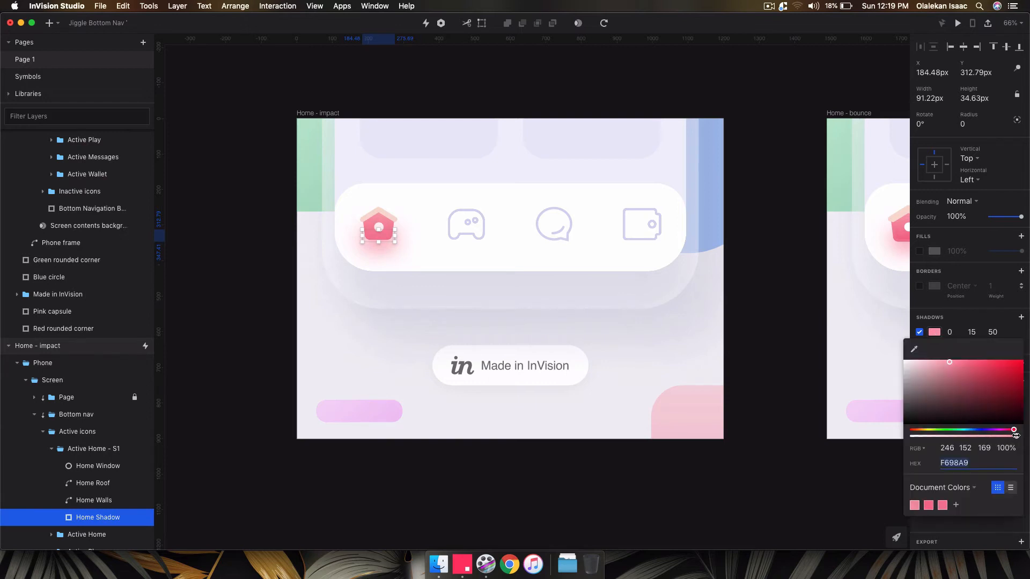
left_click_drag(1015, 434, 888, 442)
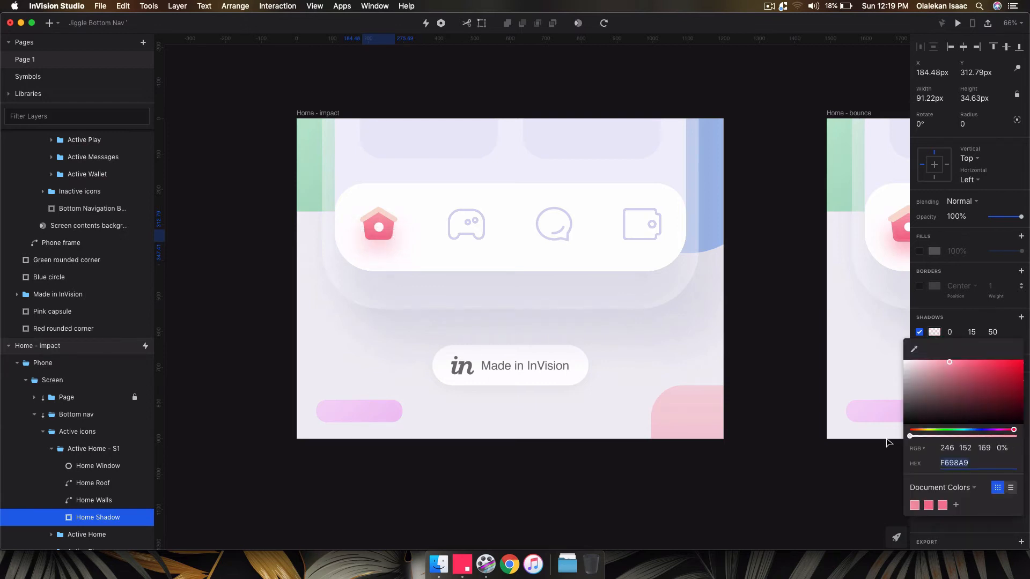
left_click(936, 334)
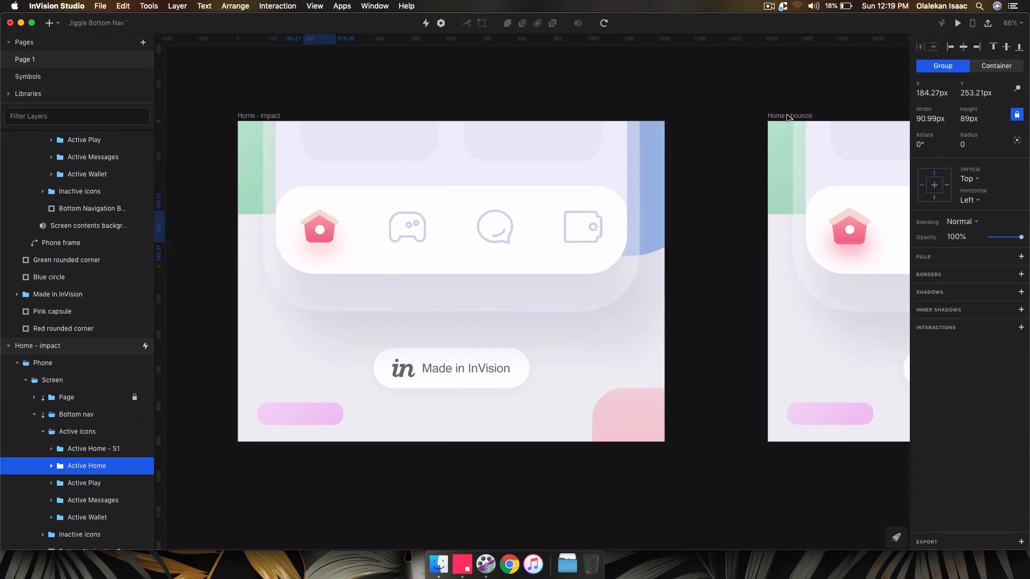
Step: Set the Active Home group in the Home - bounce artboard to 0% opacity
left_click(789, 116)
left_click(101, 276)
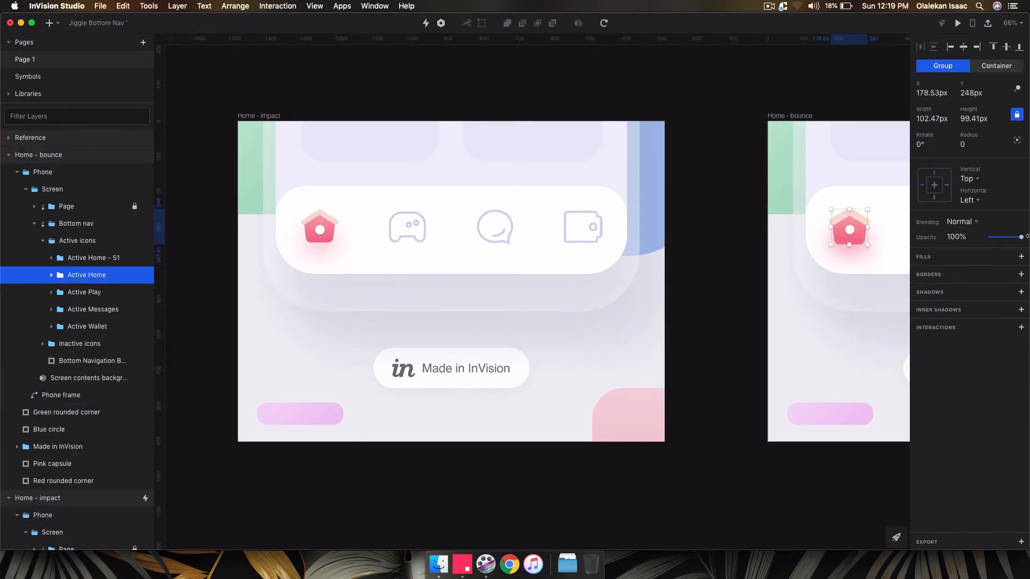
left_click_drag(1021, 237, 926, 236)
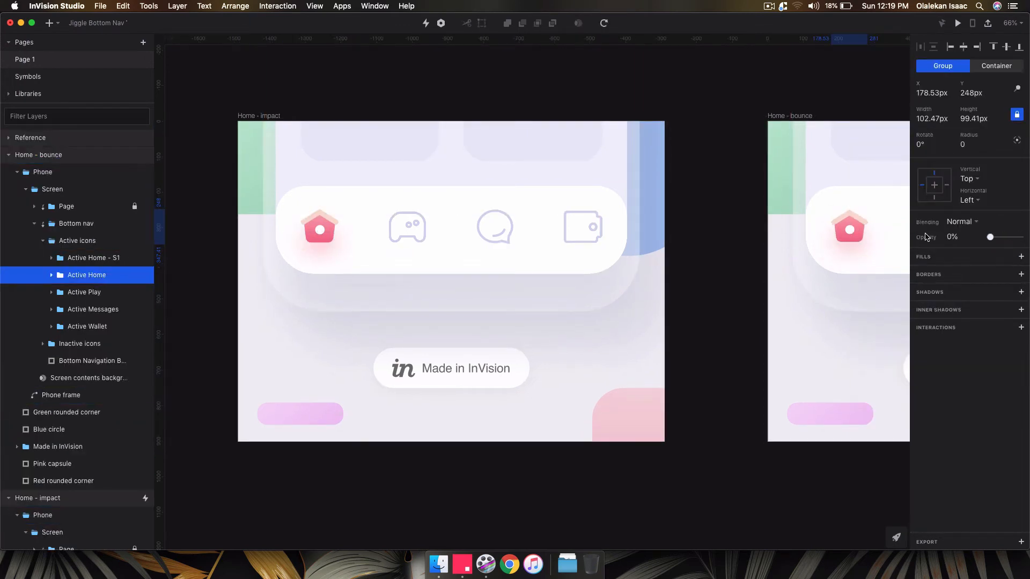
Step: In the Home - impact to Home - bounce transition, time Active Home to 0–0.07 s and Active Home - S1 to 0.07–0.22 s
left_click(263, 115)
left_click(966, 473)
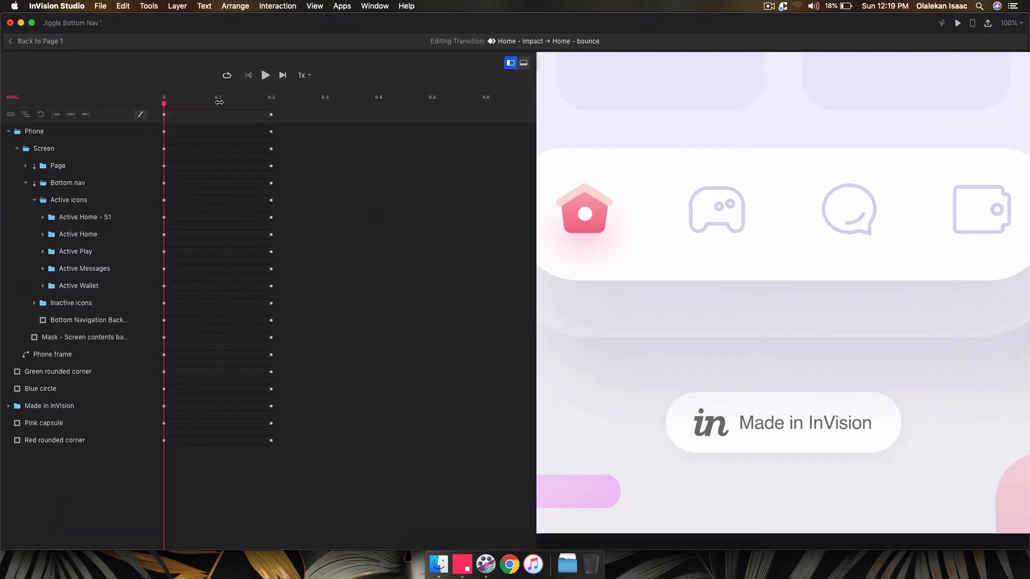
left_click(107, 234)
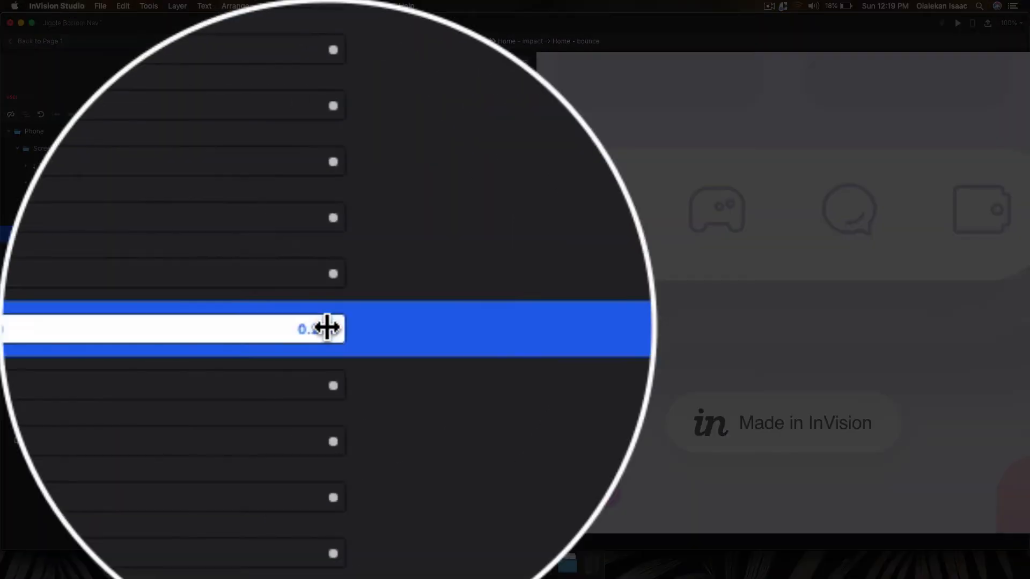
left_click_drag(271, 234, 199, 248)
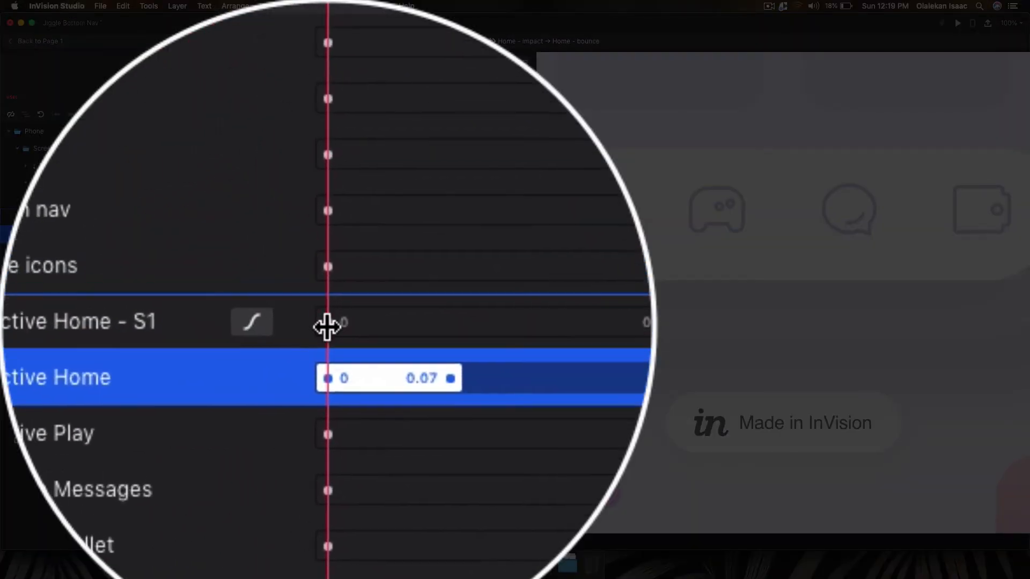
left_click(327, 326)
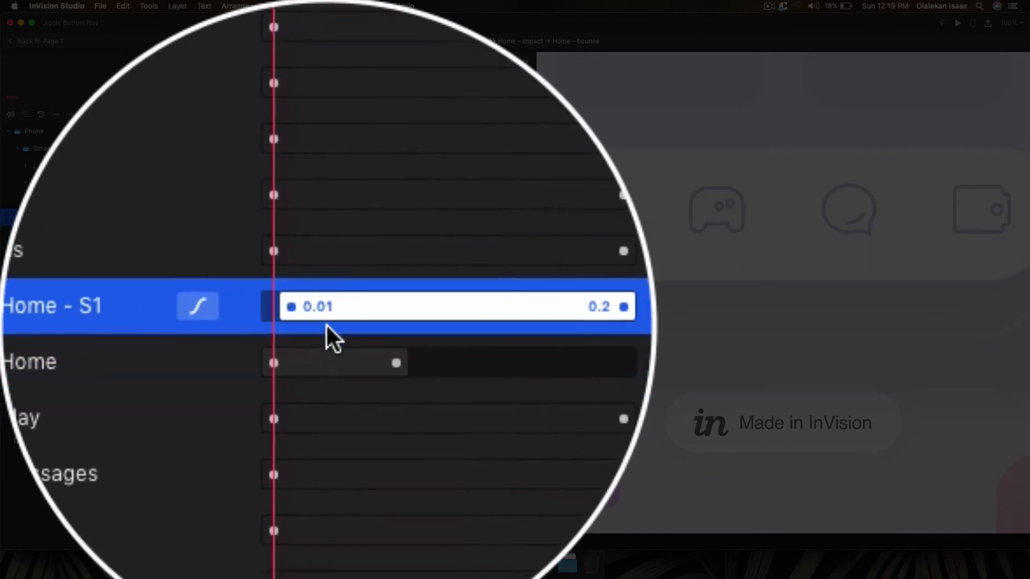
mouse_move(326, 324)
left_mouse_down()
mouse_move(336, 338)
mouse_move(327, 327)
left_mouse_up()
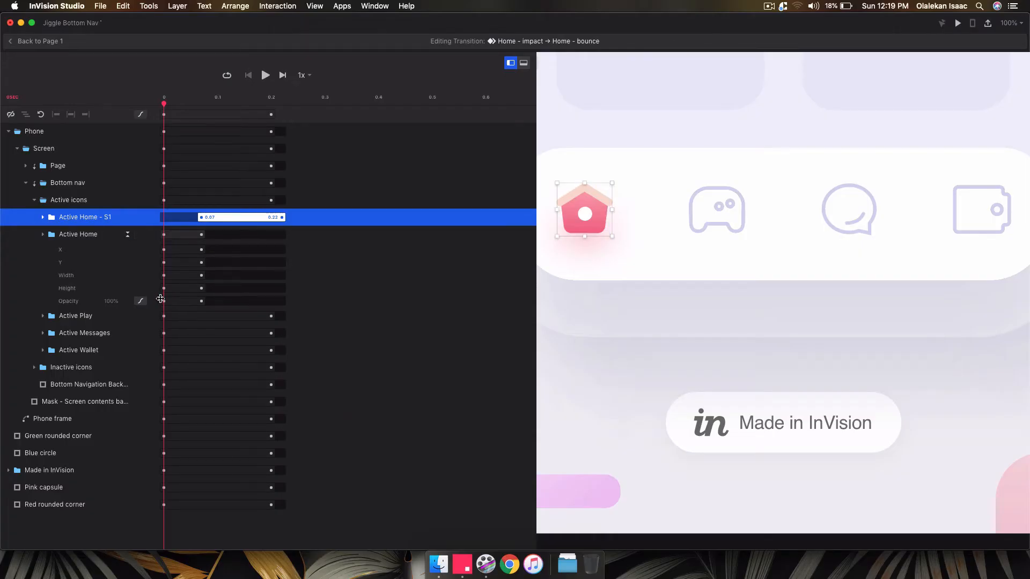
Step: Make Active Home's opacity and the Home Window fill of Active Home - S1 switch instantly at 0.07 s
left_click_drag(163, 301, 231, 311)
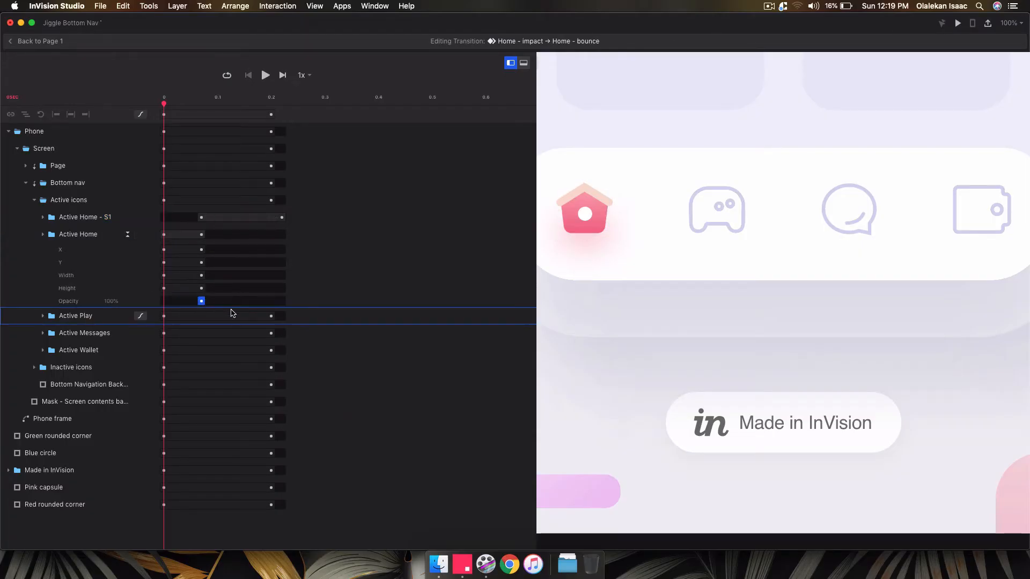
left_click(113, 240)
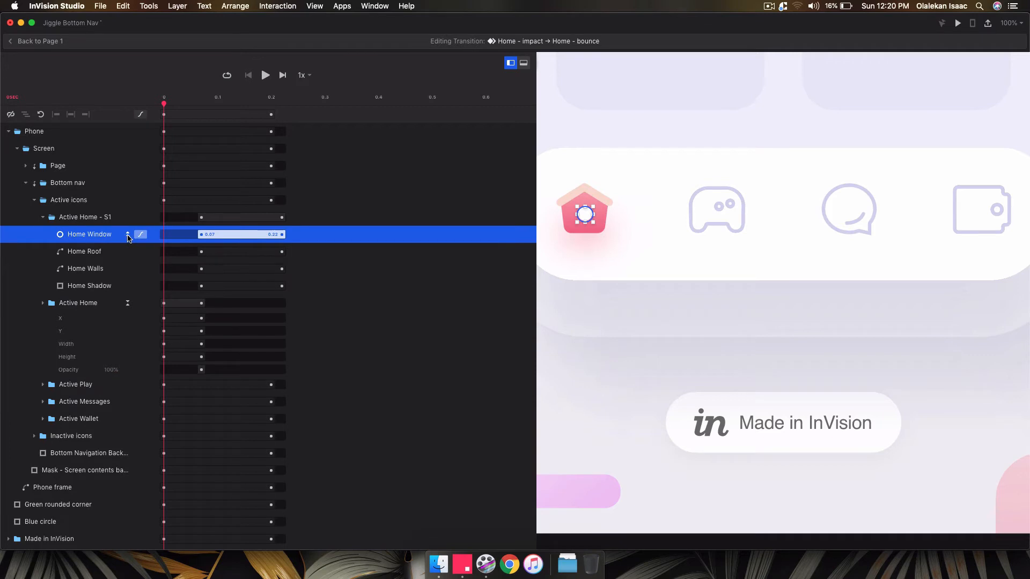
left_click(128, 234)
left_click(84, 301)
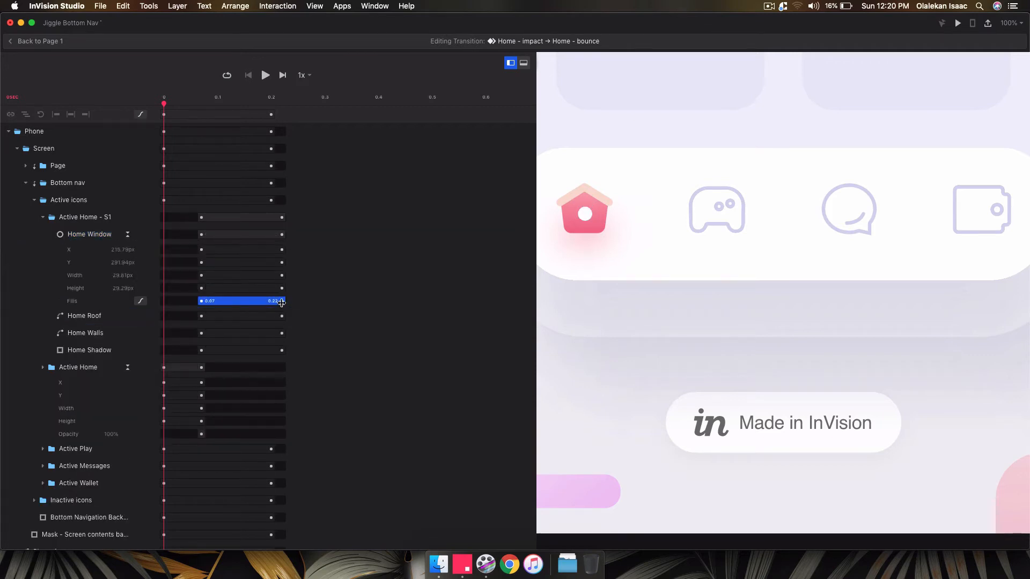
left_click_drag(282, 302, 201, 302)
Step: Make the Home Roof border switch instantly at 0.07 s and set the Home Roof animation to end at 0.22 s
left_click(128, 316)
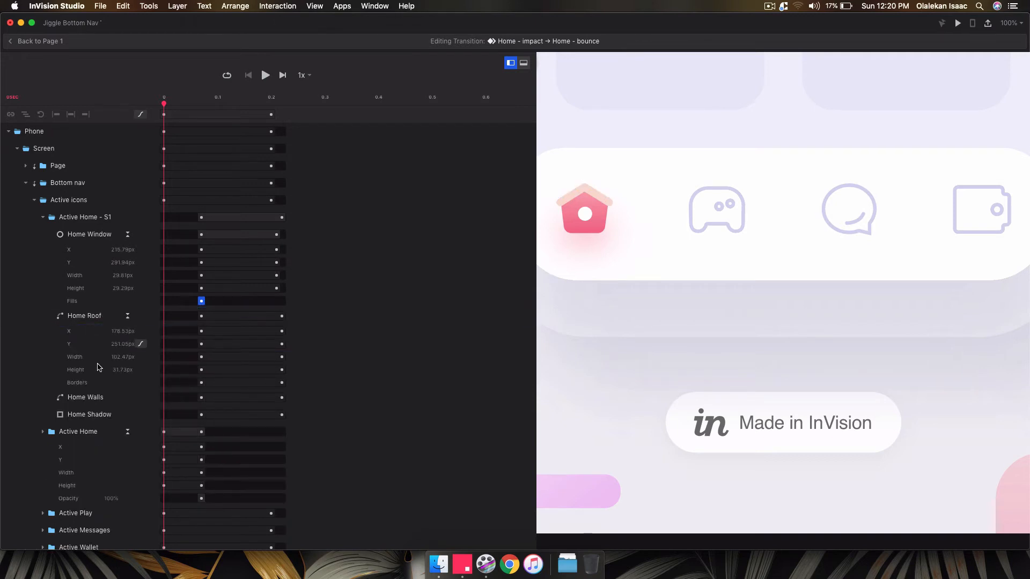
left_click(221, 383)
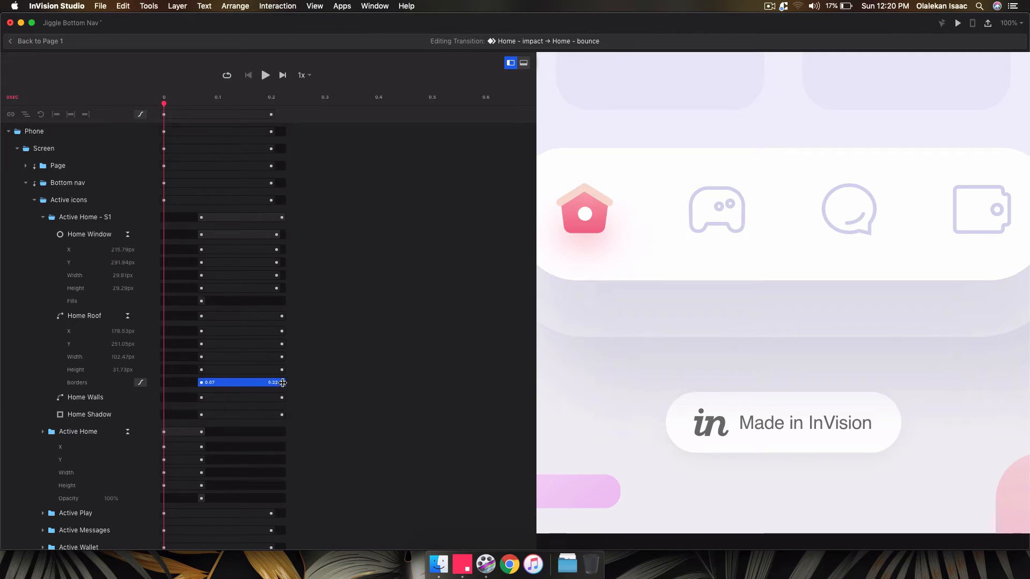
left_click_drag(274, 386, 189, 387)
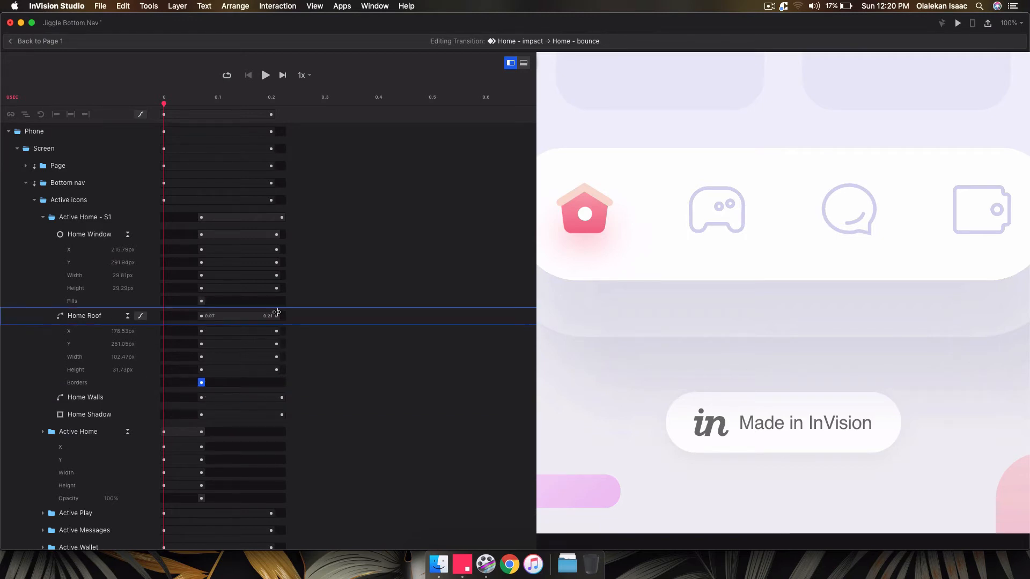
left_click_drag(276, 314, 279, 314)
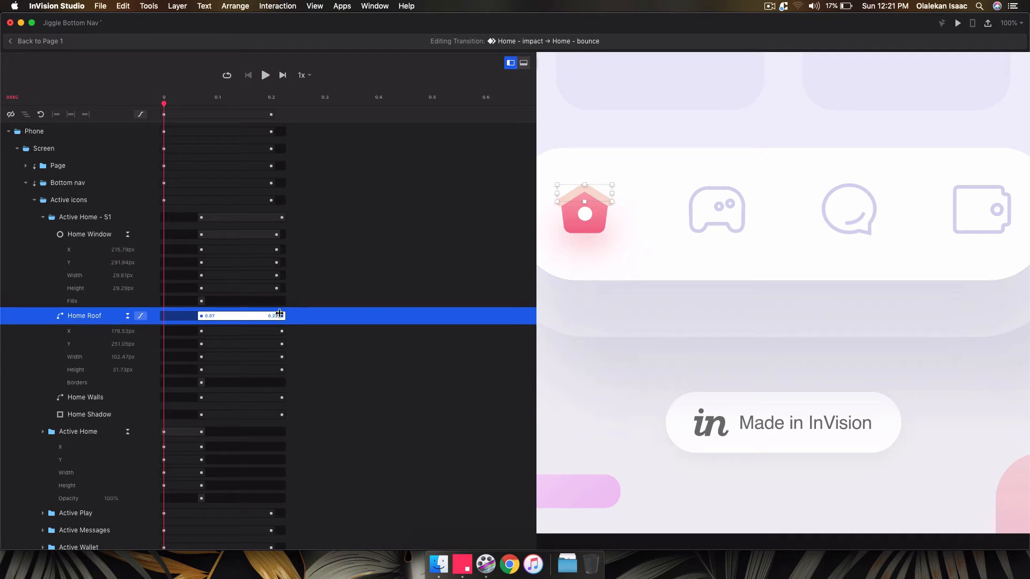
Step: Make the Home Walls fill and the Home Shadow shadow switch instantly at 0.07 s, with the Home Shadow animation ending at 0.22 s
left_click(128, 397)
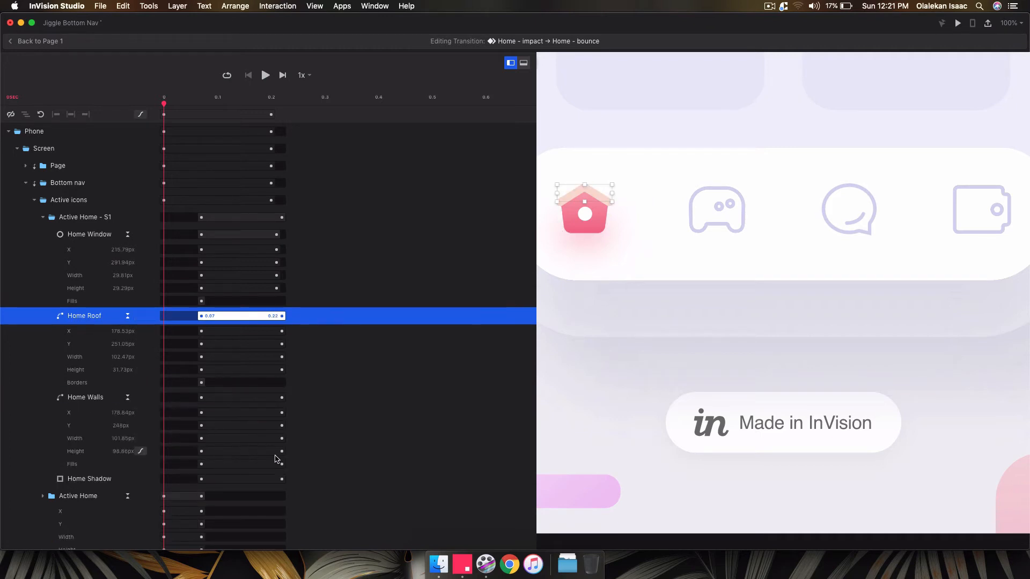
left_click_drag(281, 463, 201, 463)
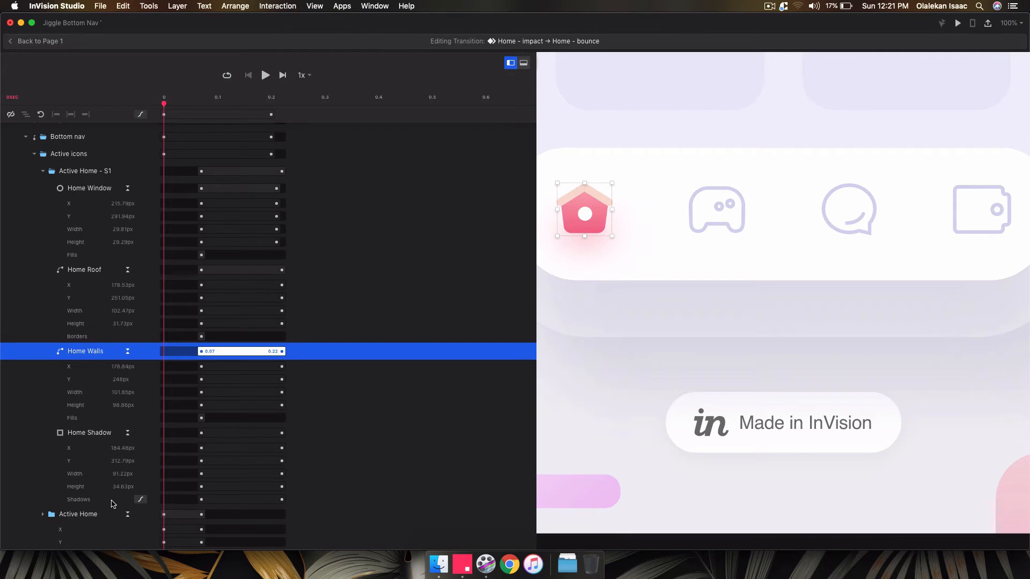
left_click(112, 504)
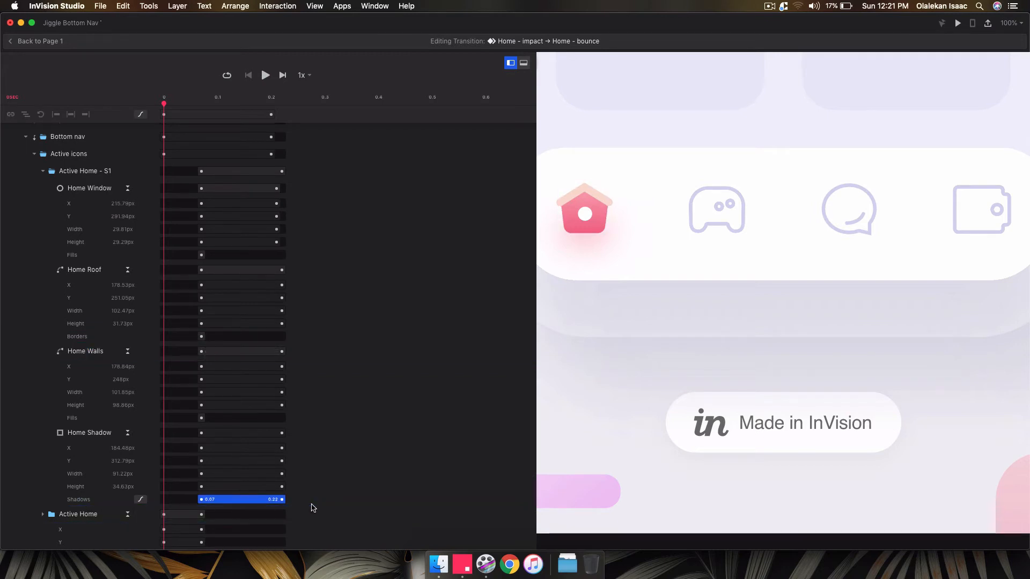
left_click_drag(271, 499, 202, 498)
left_click(285, 434)
left_click_drag(277, 433, 282, 433)
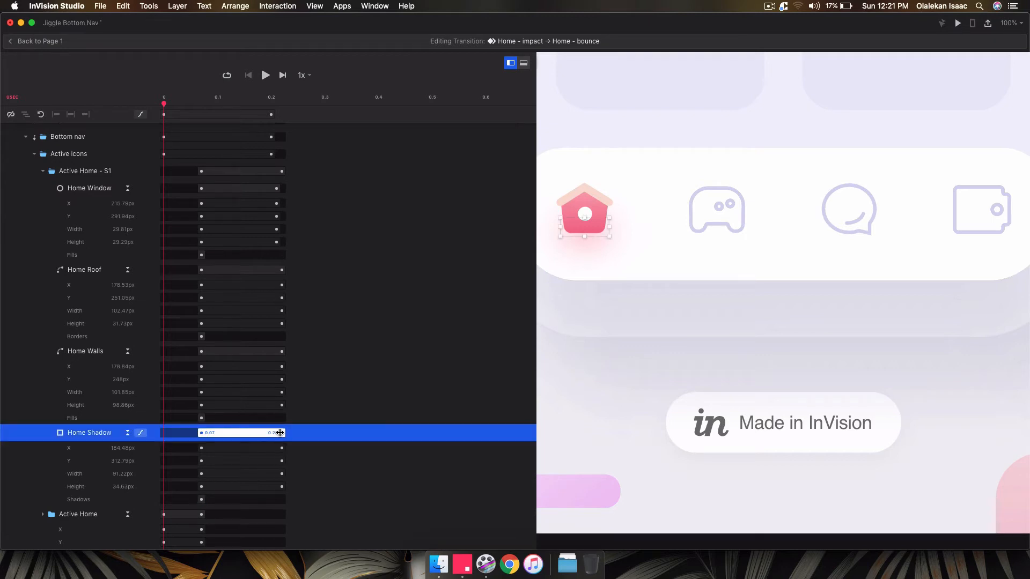
Step: Preview the Home - impact to Home - bounce transition and set its overall easing to the Linear preset
left_click(266, 75)
left_click_drag(164, 103, 295, 98)
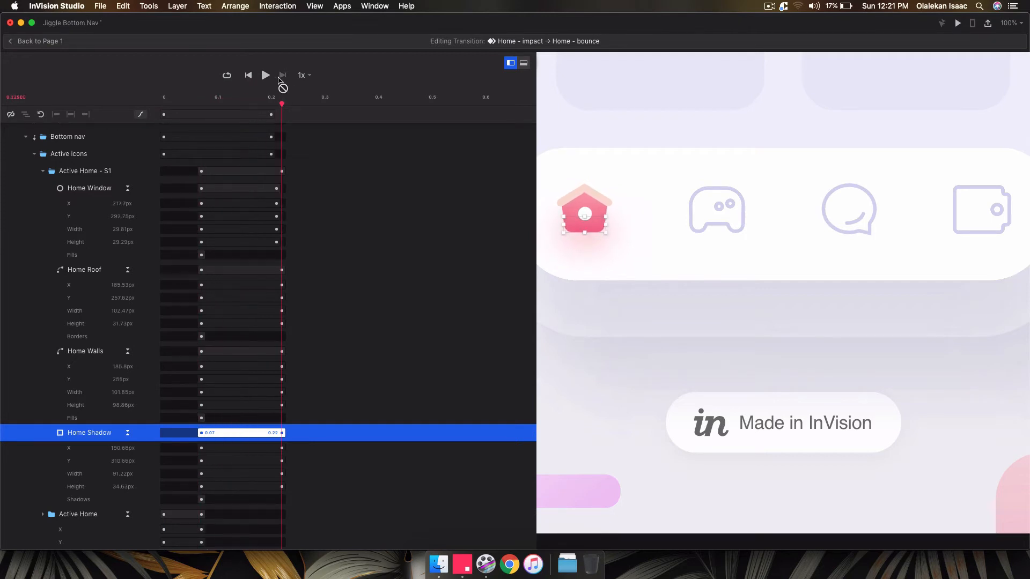
left_click(141, 115)
left_click(186, 202)
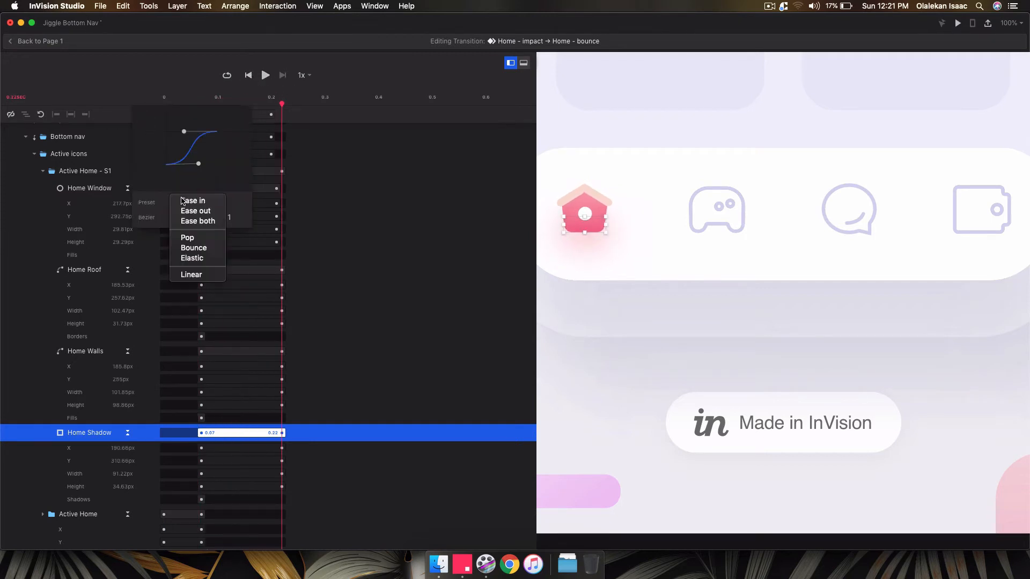
left_click(201, 279)
Step: Replay the transition from the start several times to check its motion with linear easing
left_click(265, 69)
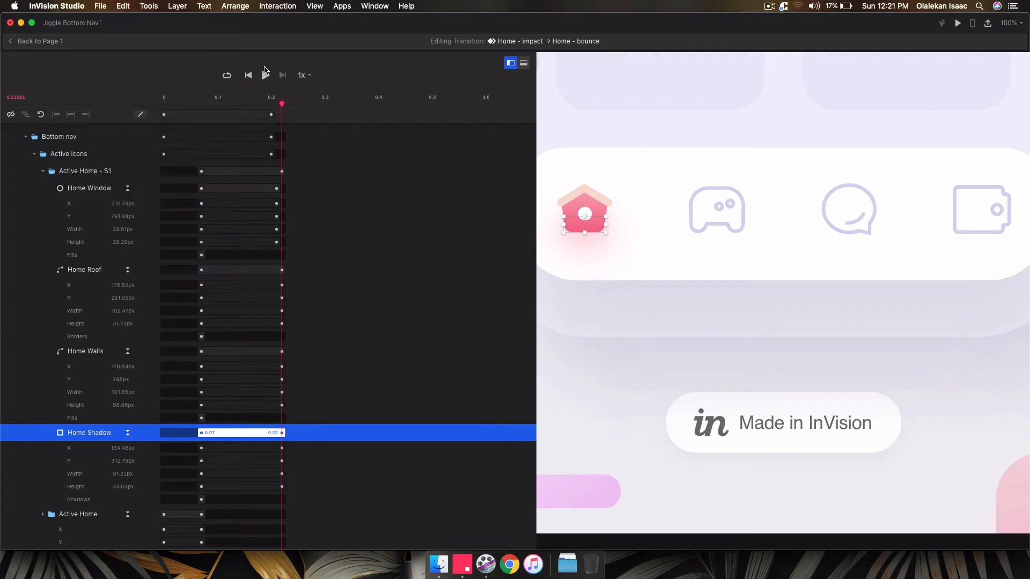
left_click(250, 76)
left_click(263, 75)
left_click(254, 77)
left_click(265, 75)
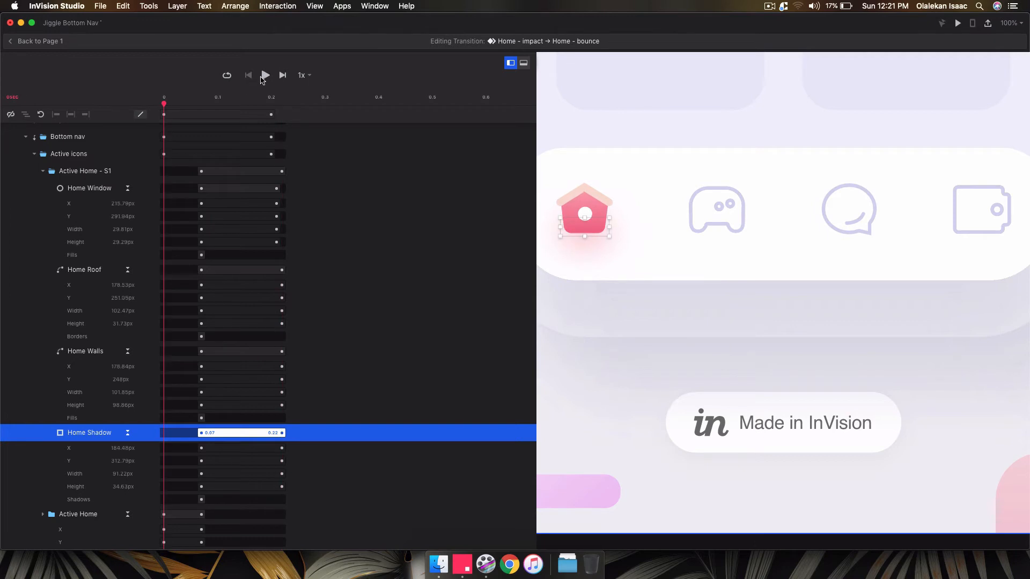
left_click(270, 76)
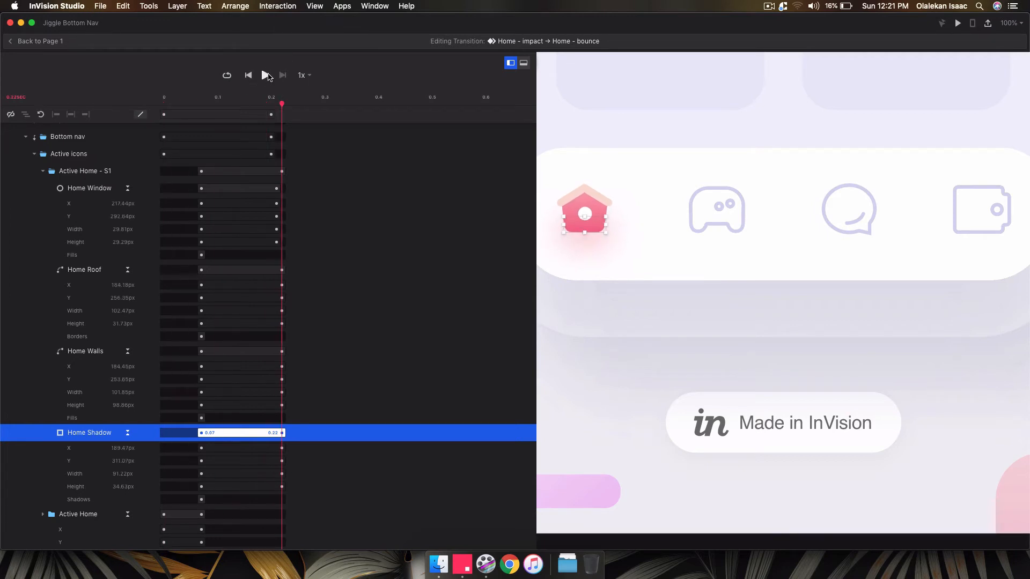
Step: Return to the page, duplicate Active Home - S1 in the Home - bounce artboard and rename the copy Active Home - S2
left_click(48, 41)
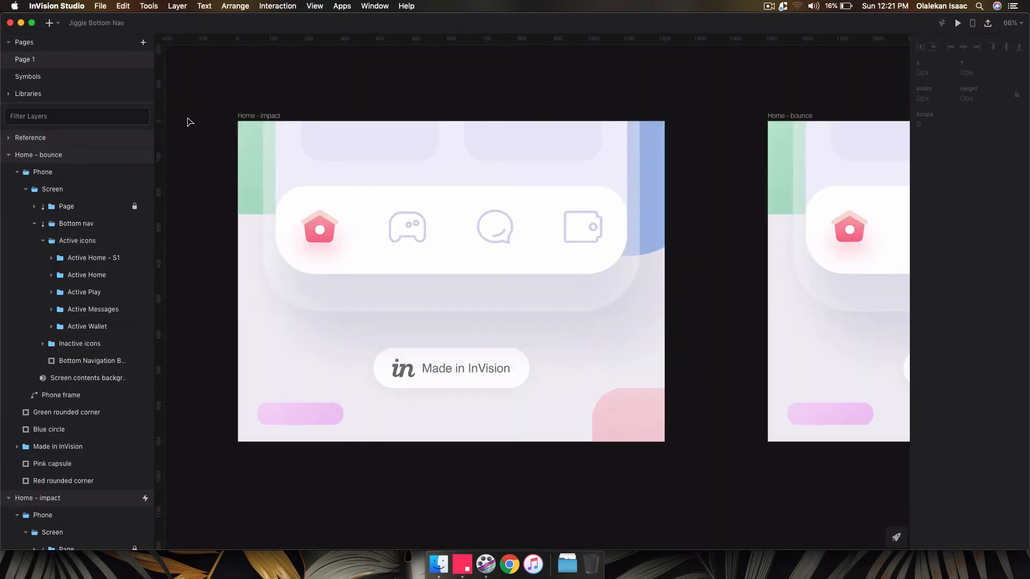
left_click(105, 259)
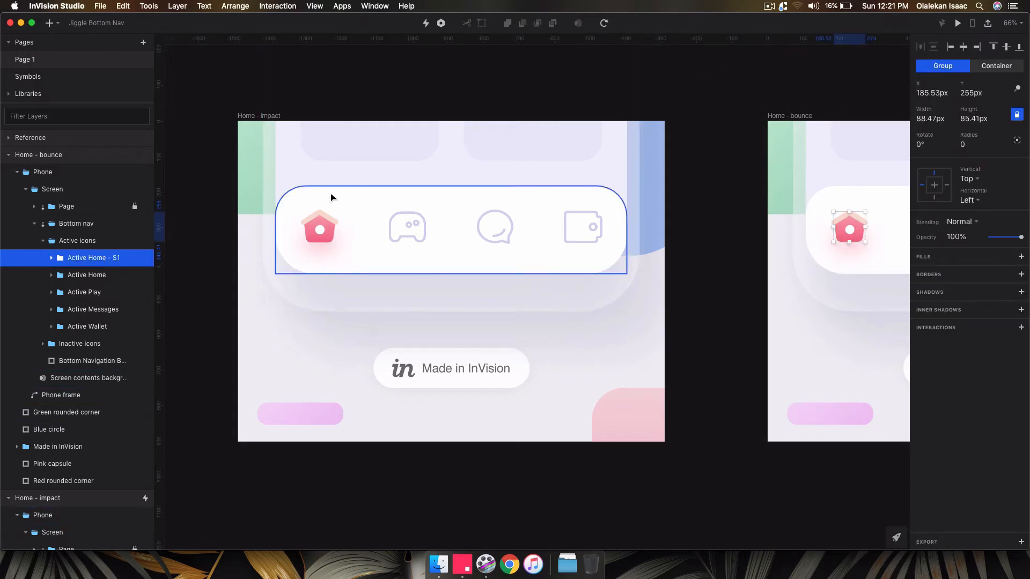
key("super+d")
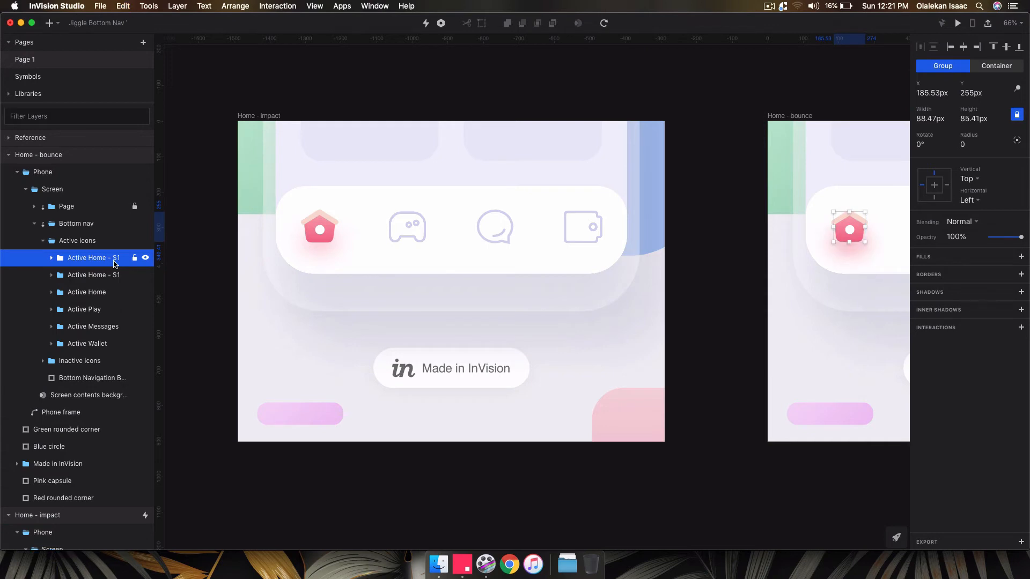
double_click(118, 261)
left_click(125, 260)
key("BackSpace")
type("2")
key("Return")
Step: Paste Active Home - S2 above Active Home - S1 in the Home - impact artboard's Active icons group and collapse Active Home - S1
scroll(126, 263, "down", 8)
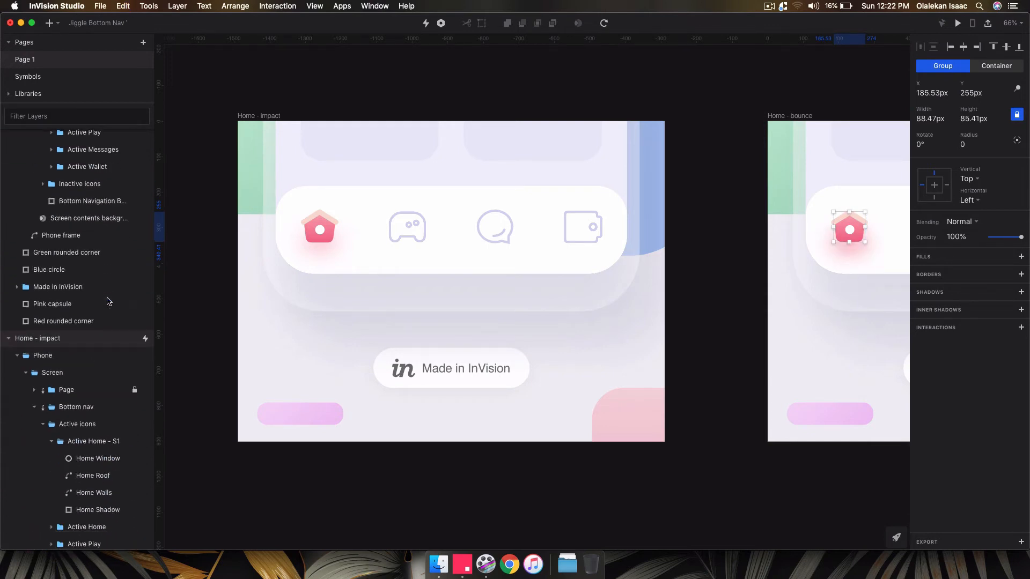
left_click(93, 421)
key("super+v")
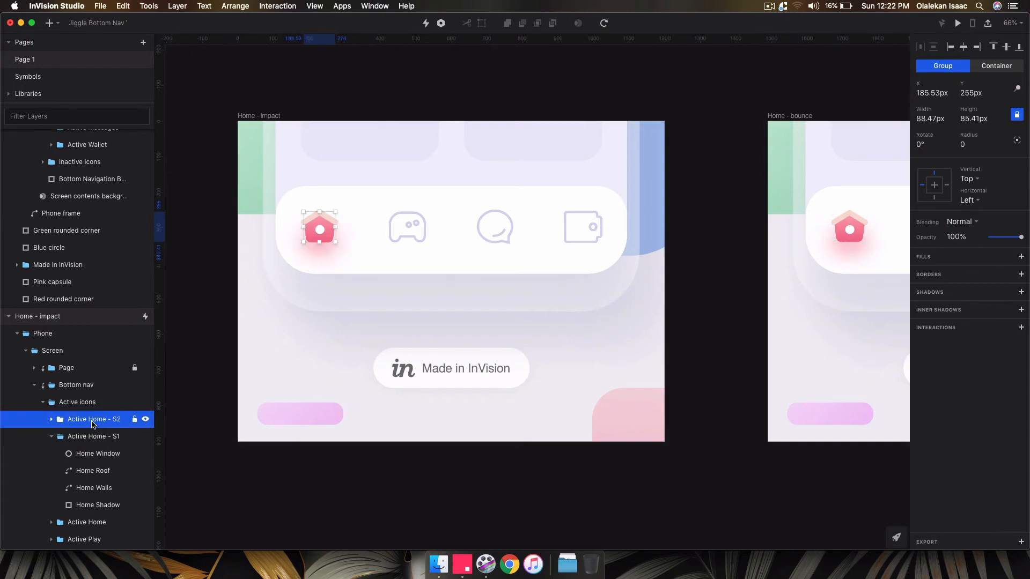
left_click(52, 436)
left_click(78, 421)
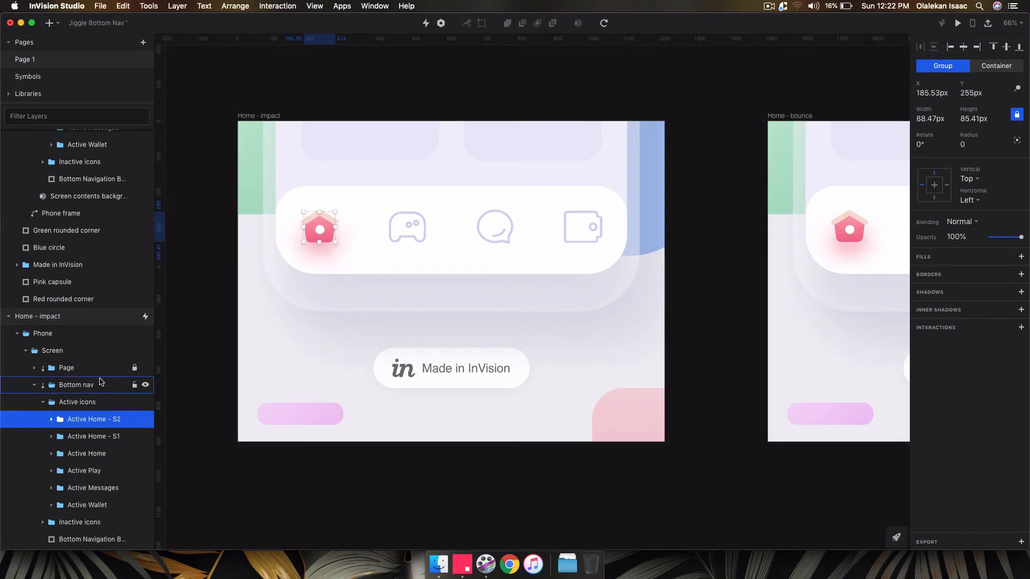
Step: Select Active Home - S2 in Home - bounce and calculate 0.91*102 with the system search
scroll(97, 376, "up", 8)
left_click(99, 245)
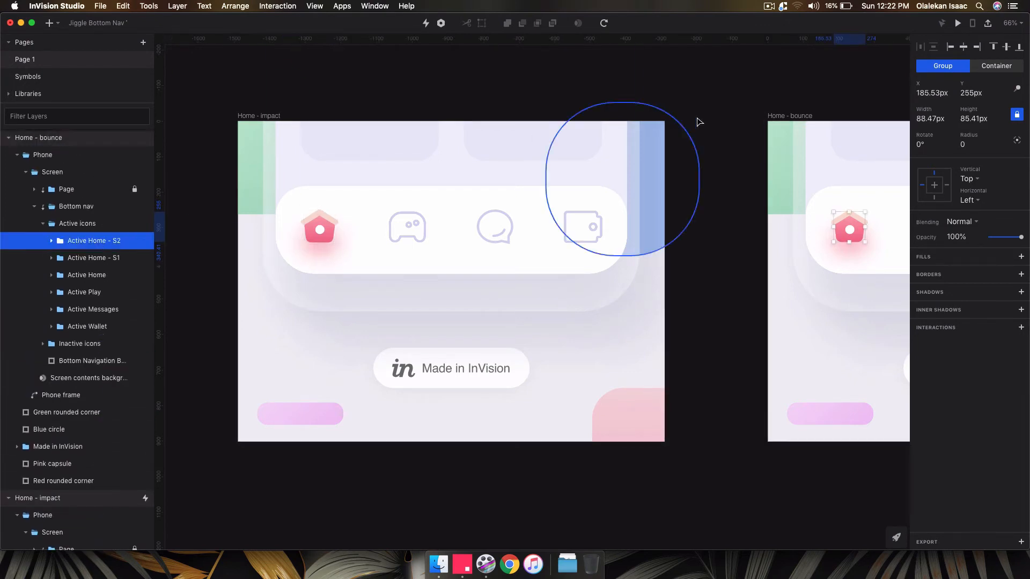
key("super+space")
key("Right")
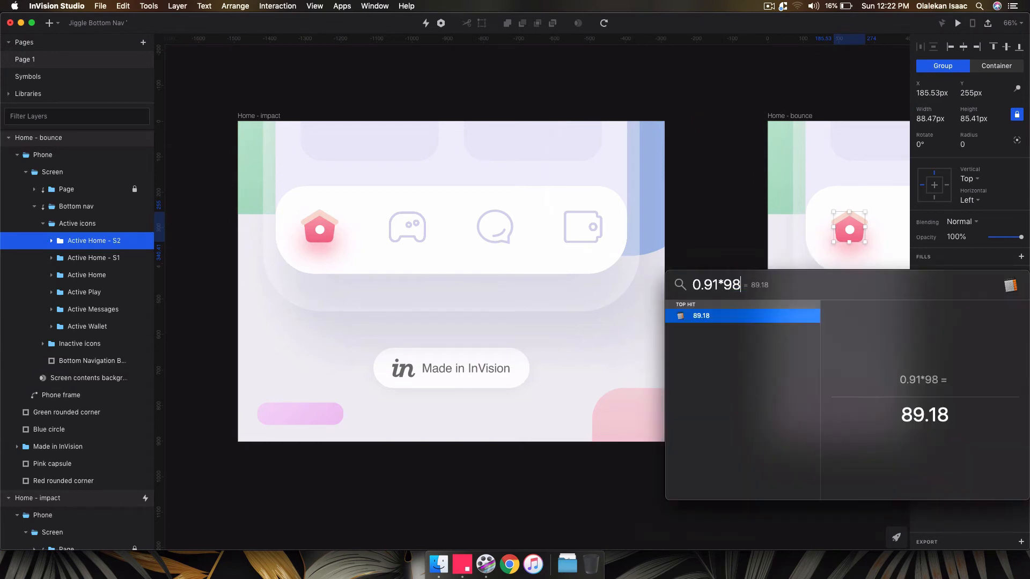
key("BackSpace")
key("BackSpace")
type("102")
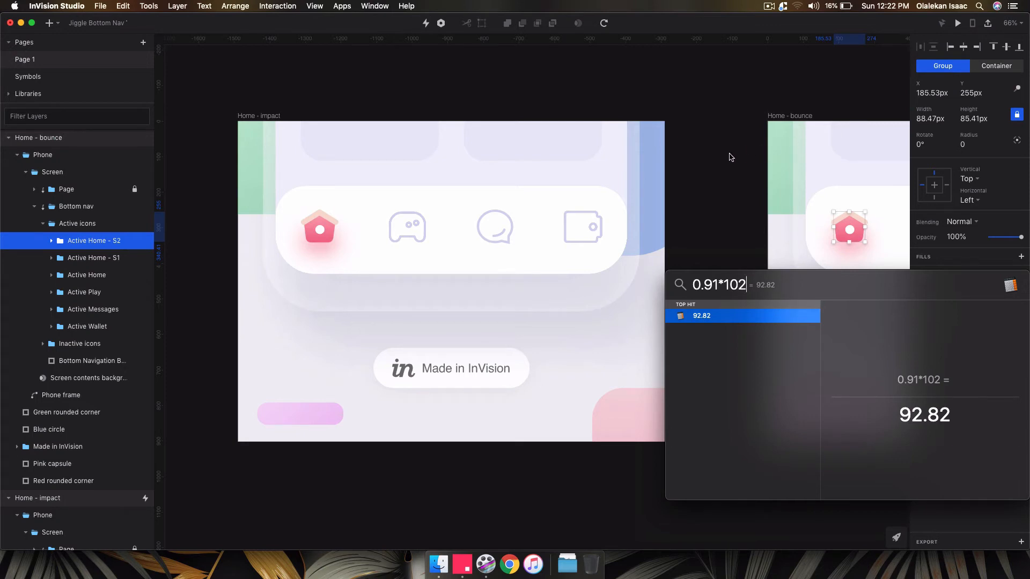
key("super+space")
Step: In Home - bounce, scale Active Home - S2 from its centre to about 94 × 91 px and set Active Home - S1 to 0% opacity
scroll(845, 207, "right", 4)
key("super+=")
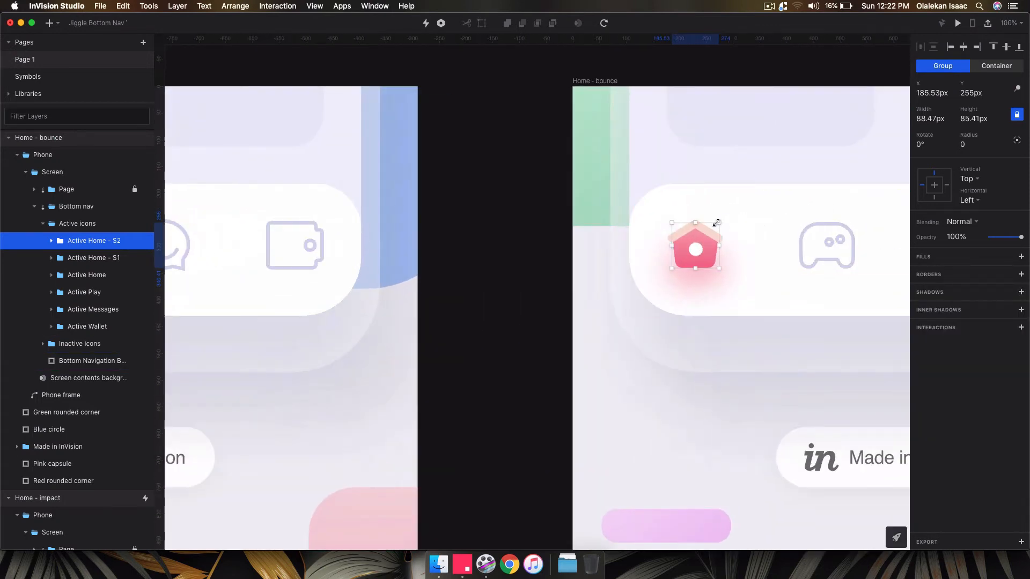
left_click_drag(718, 222, 721, 221)
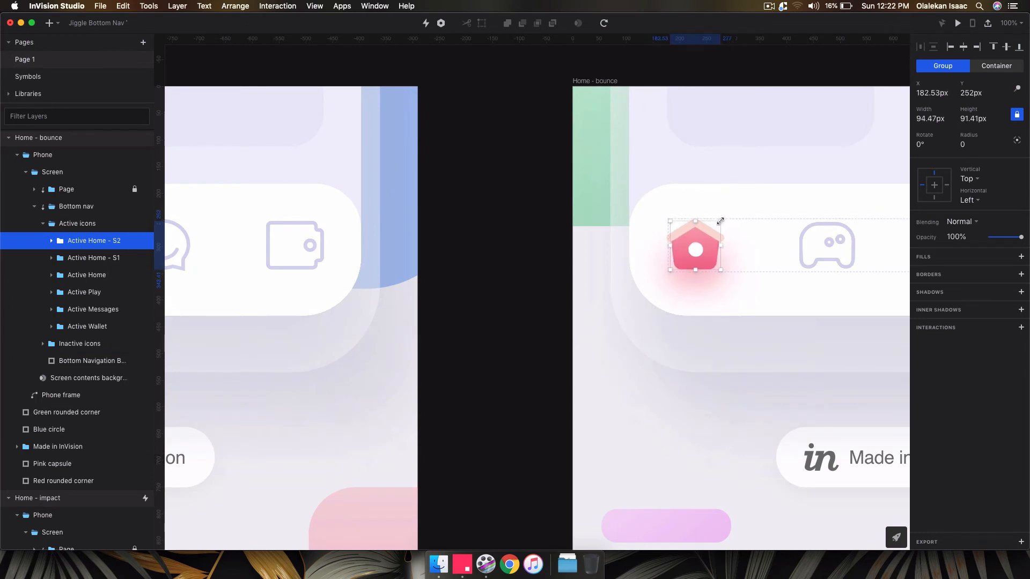
left_click(114, 263)
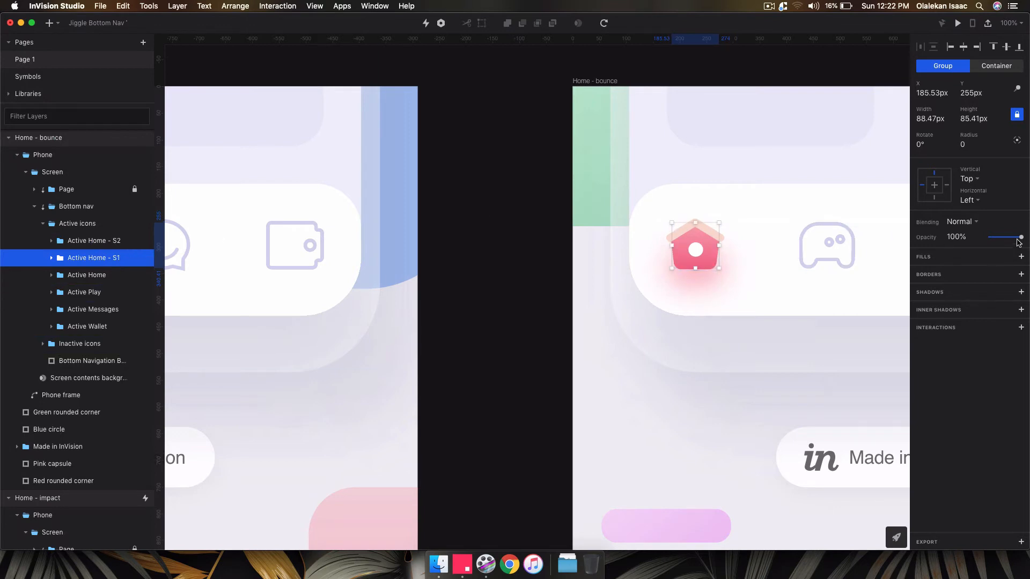
left_click_drag(1021, 237, 885, 242)
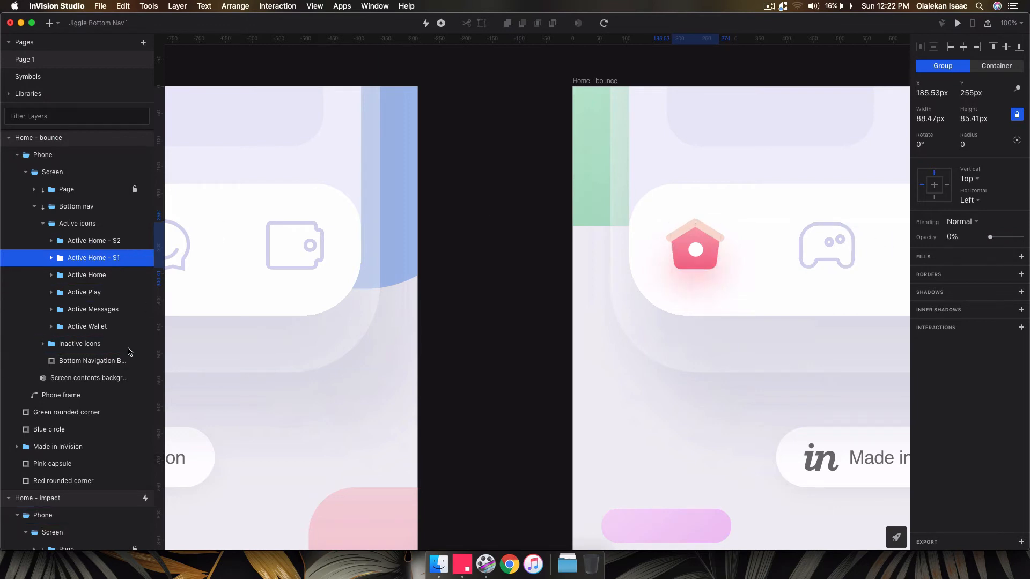
Step: In Home - impact's Active Home - S2, set the Home Window fill and the Home Roof border colour to 0% opacity
scroll(114, 414, "down", 4)
left_click(86, 500)
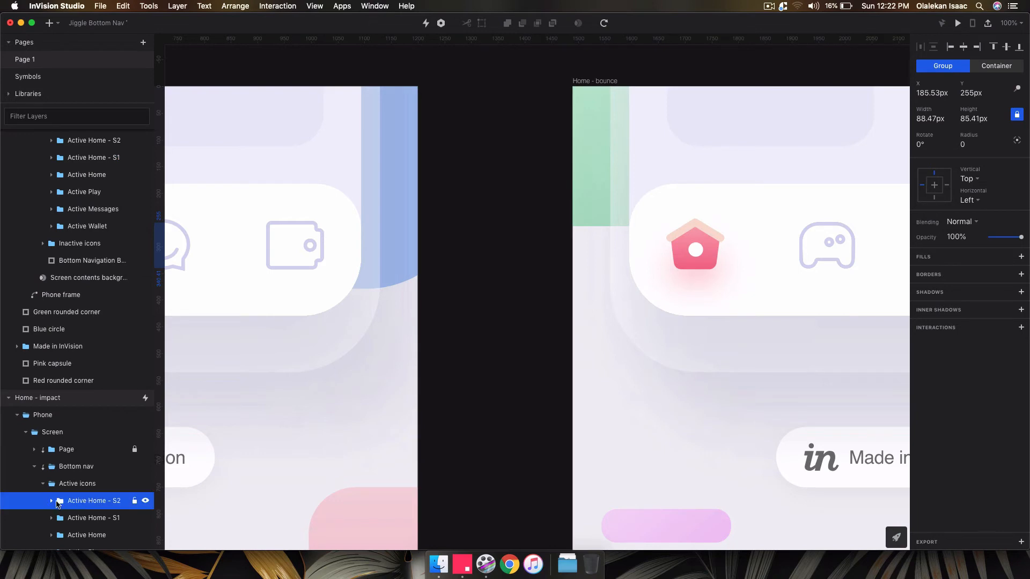
left_click(51, 500)
scroll(90, 463, "down", 3)
left_click(89, 459)
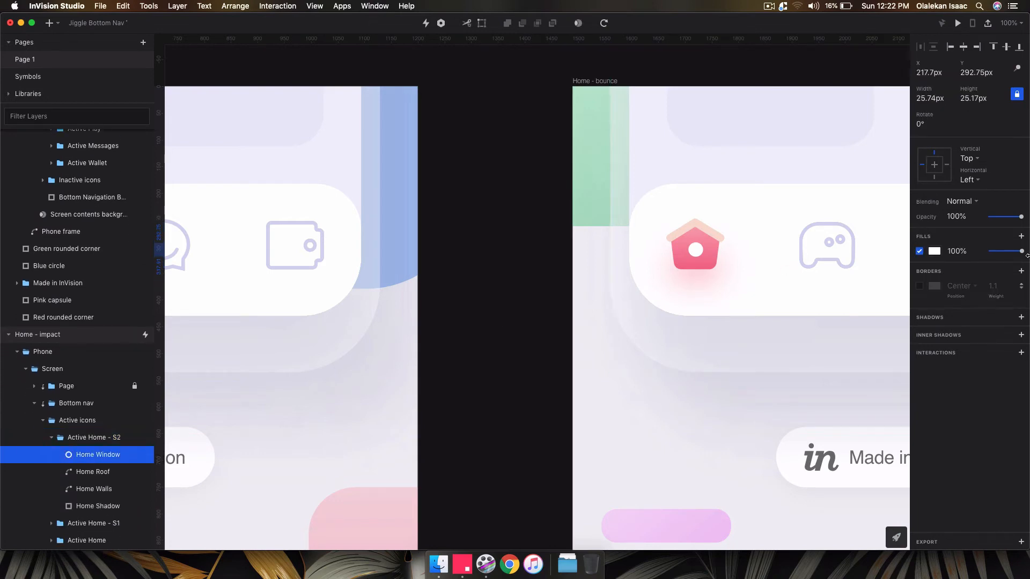
left_click_drag(1022, 248, 990, 251)
left_click(107, 477)
left_click(934, 287)
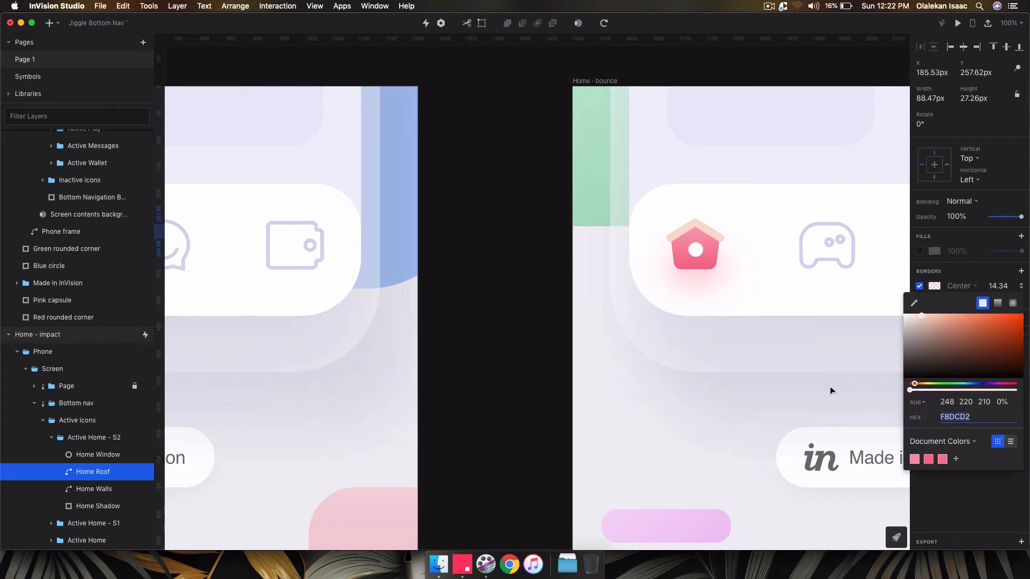
Step: Replace the Home Walls gradient fill in Home - impact's Active Home - S2 with solid F27A96 at 0% opacity
left_click(87, 493)
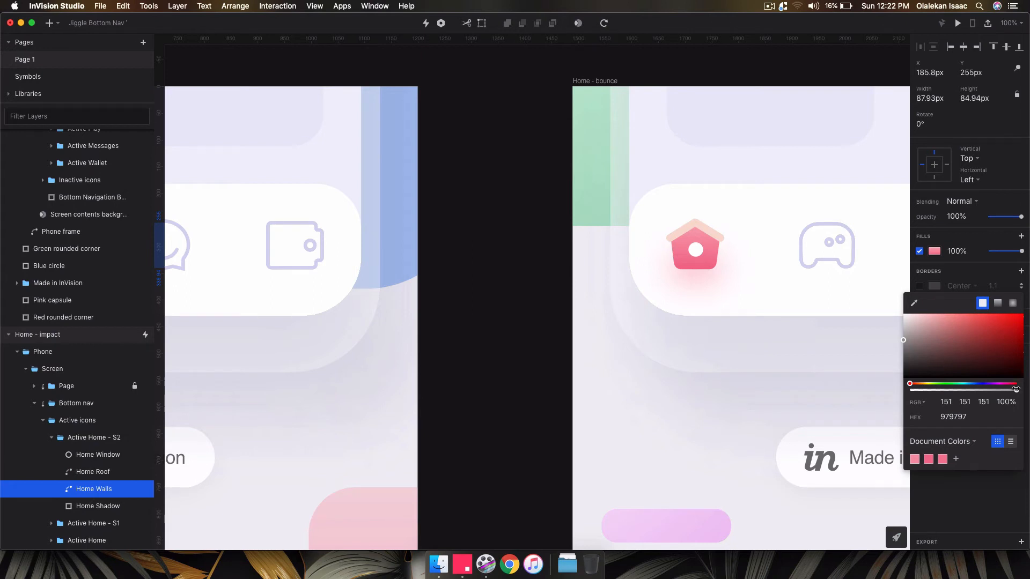
left_click(928, 248)
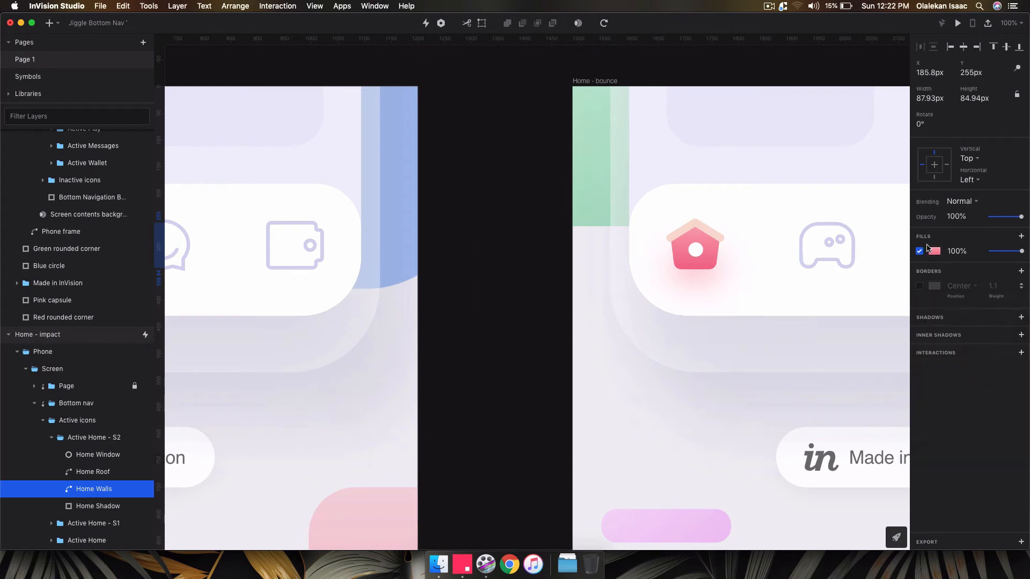
left_click(933, 251)
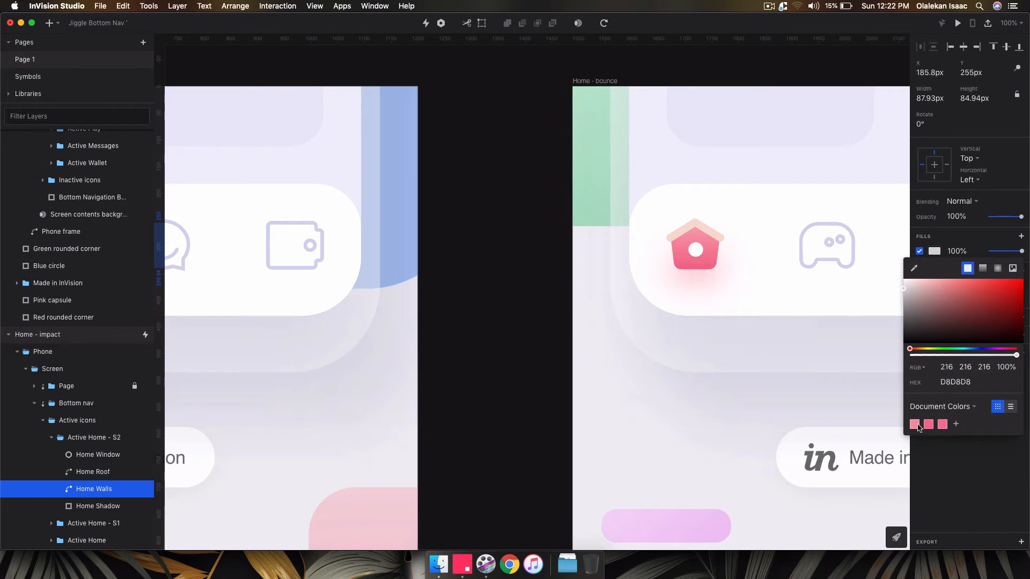
left_click(942, 424)
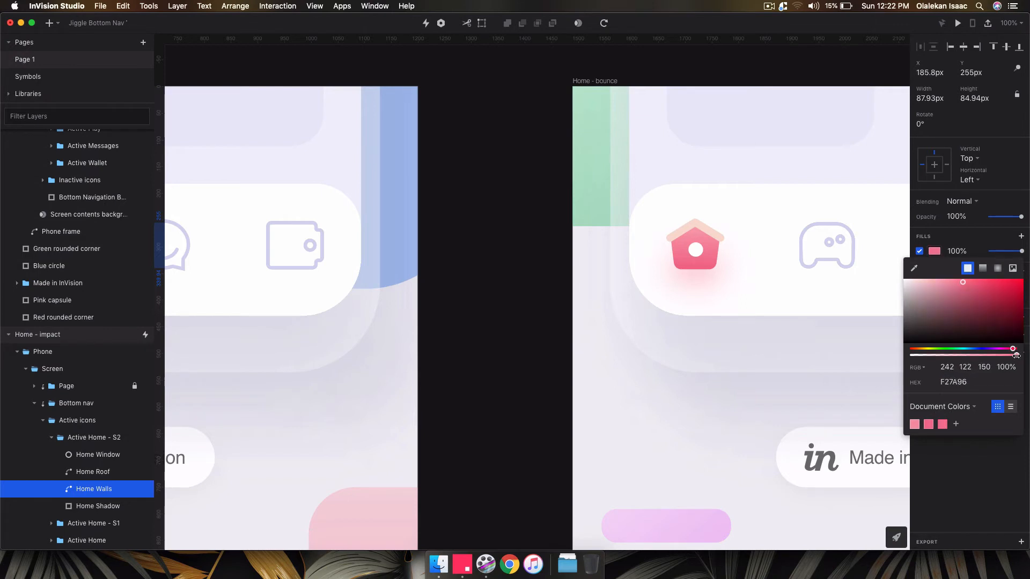
left_click_drag(1015, 355, 884, 369)
left_click(932, 250)
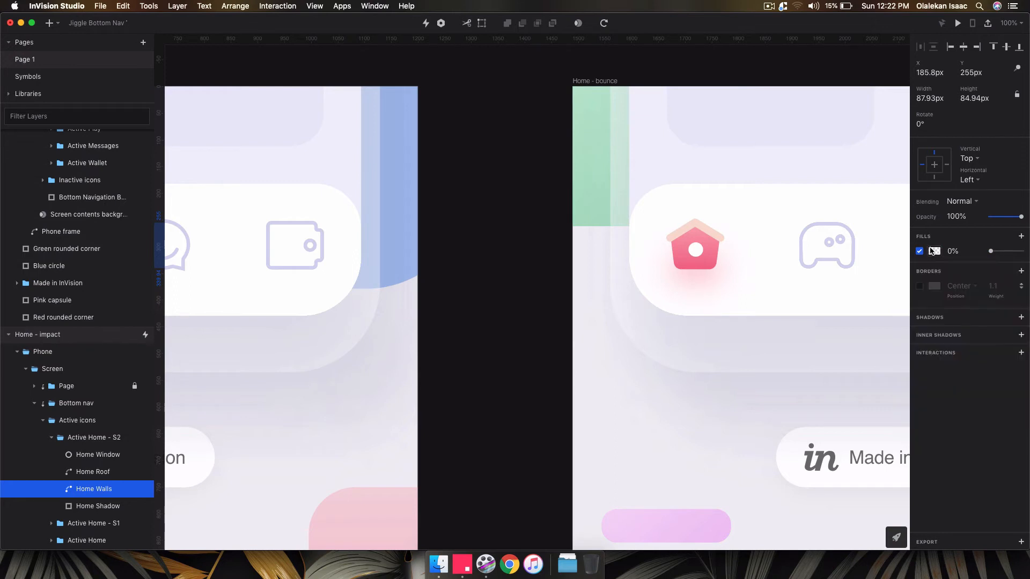
Step: Set the Home Shadow's shadow colour in Home - impact's Active Home - S2 to 0% opacity
left_click(100, 506)
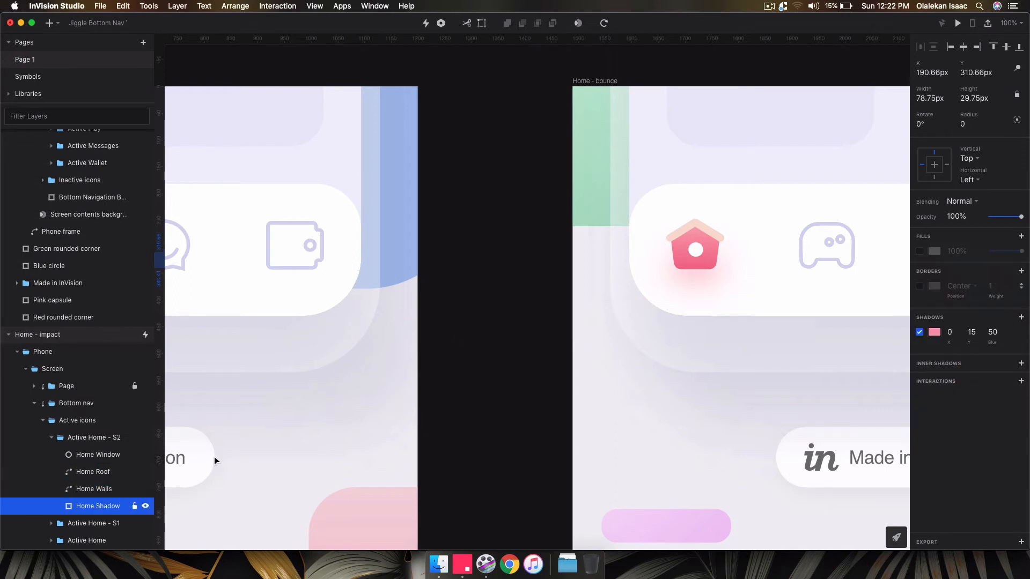
left_click(935, 332)
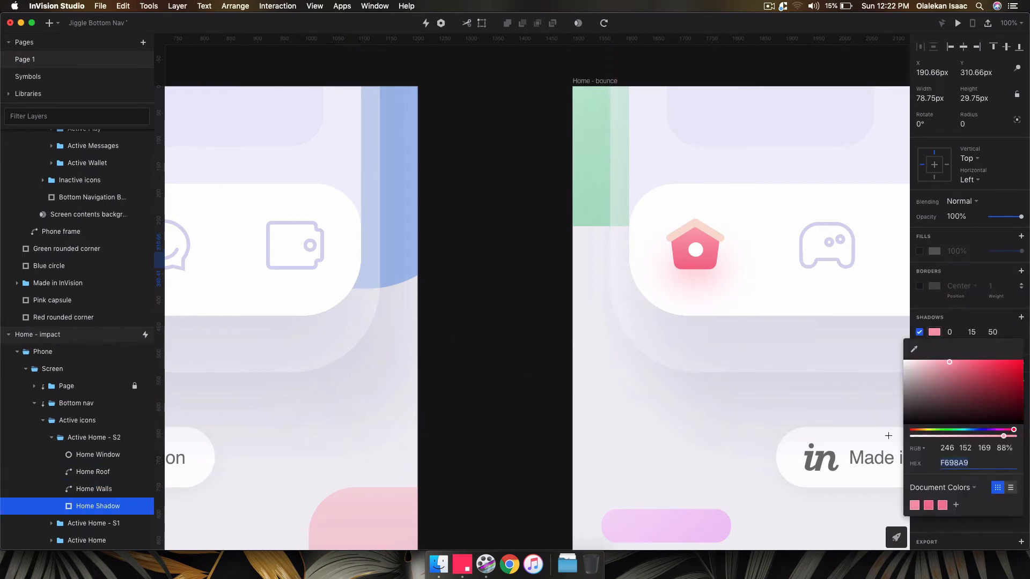
left_click_drag(1003, 436, 888, 435)
Step: Open the motion timeline of the Home - impact to Home - bounce transition
scroll(708, 343, "down", 5)
left_click(588, 141)
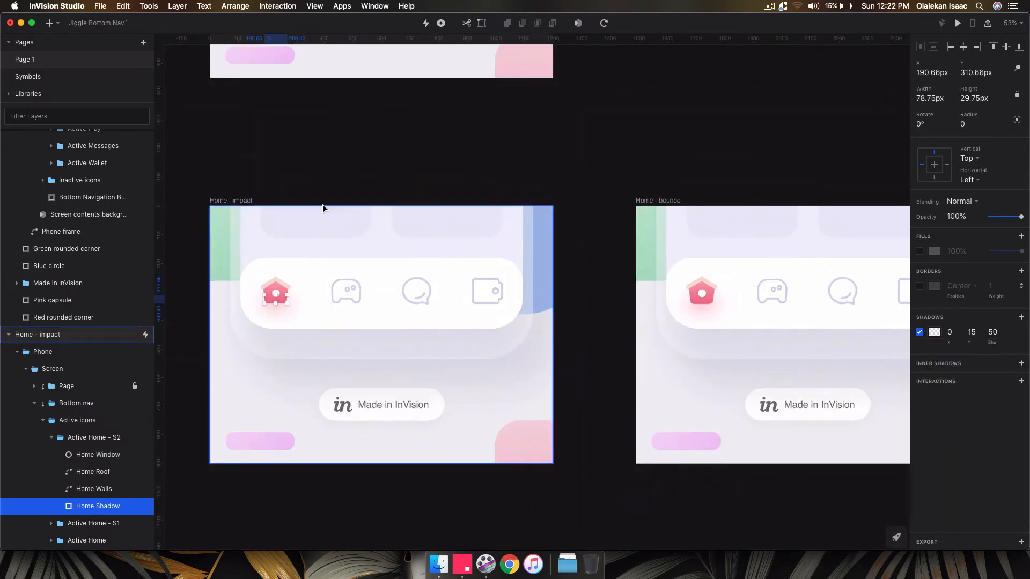
left_click(221, 202)
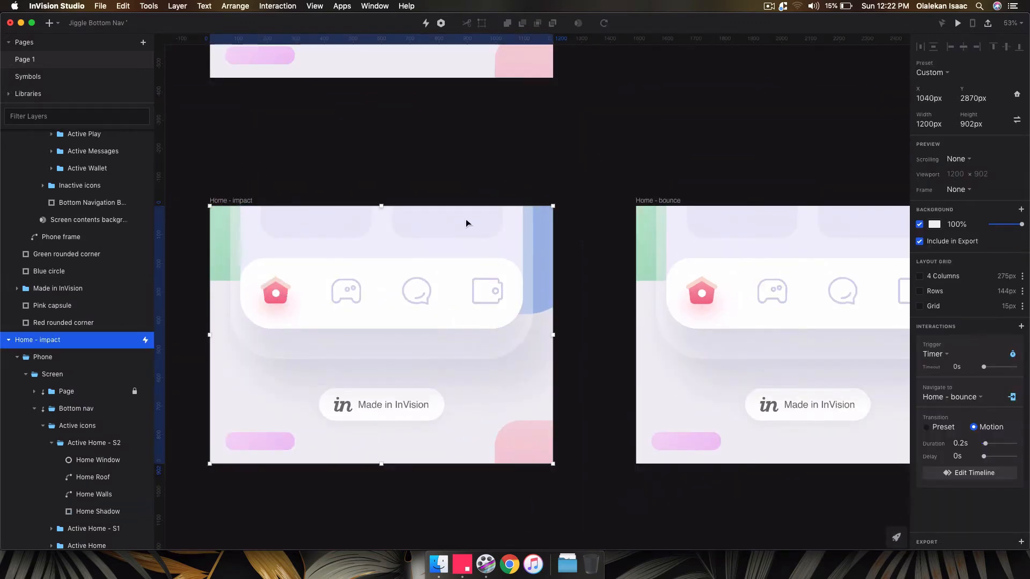
left_click(972, 474)
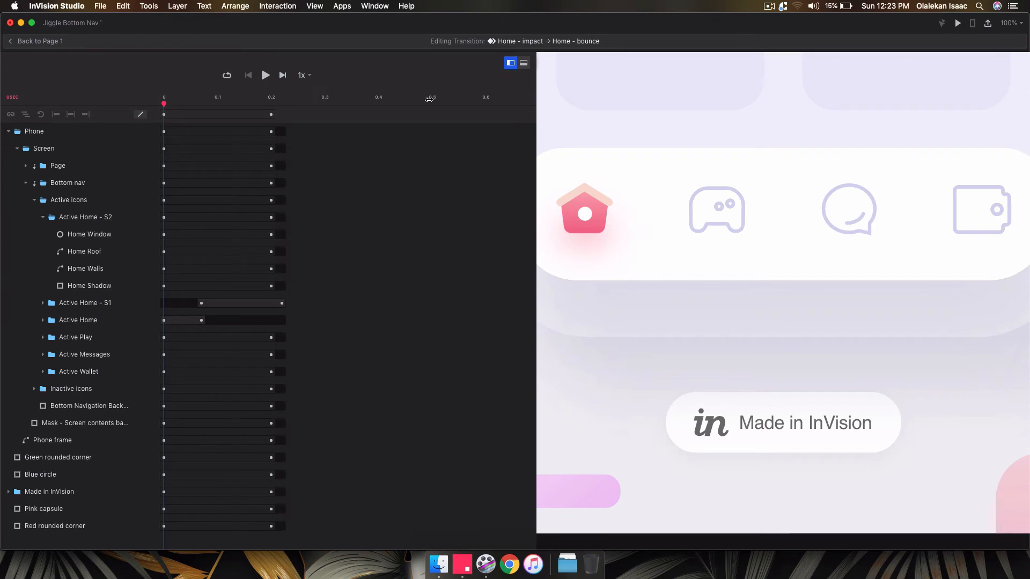
Step: Set the Active Home - S2 transition to run from 0.22 to 0.4 seconds and preview it
left_click(43, 217)
left_click(234, 216)
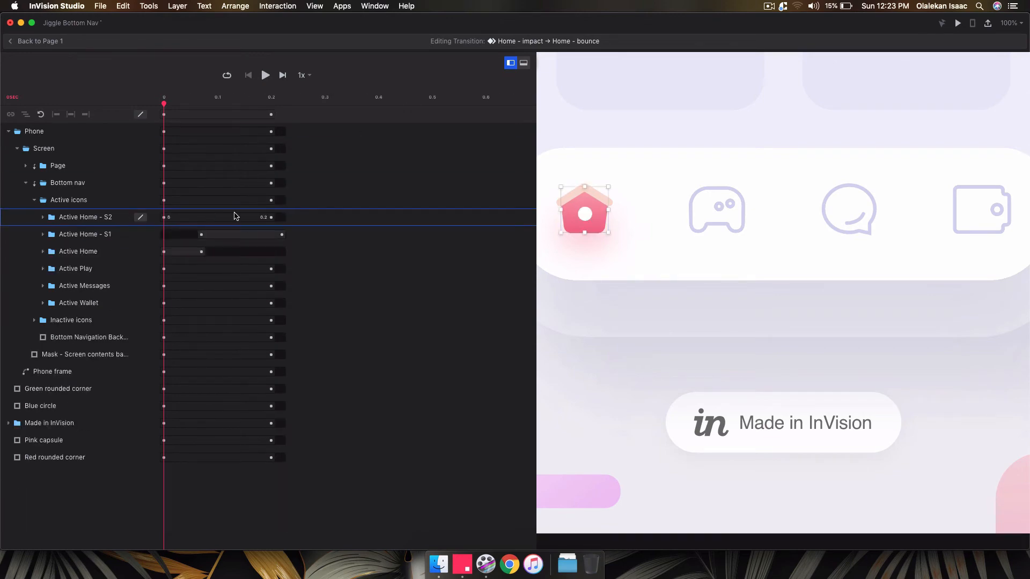
left_click_drag(234, 216, 363, 216)
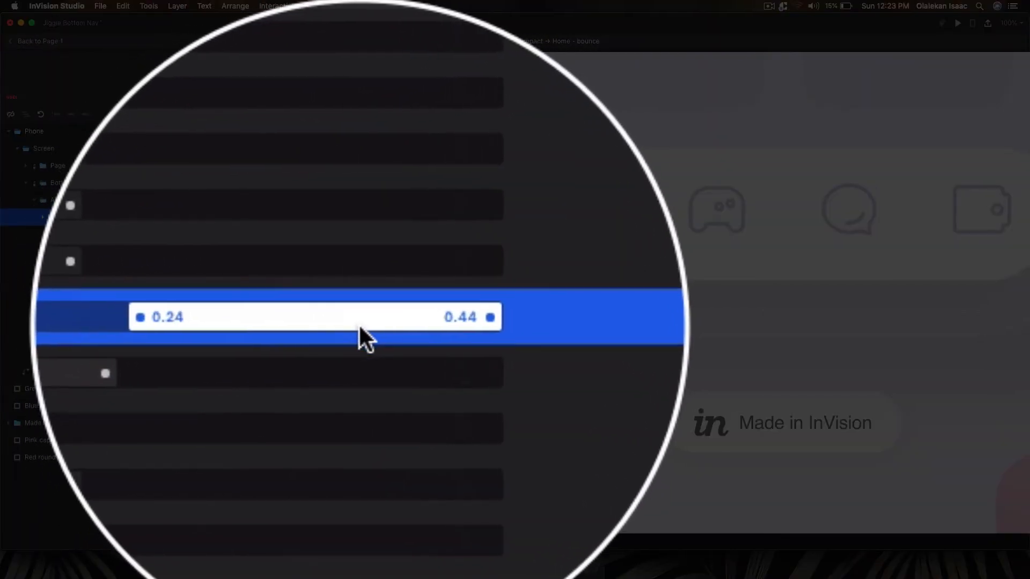
left_click_drag(359, 323, 384, 335)
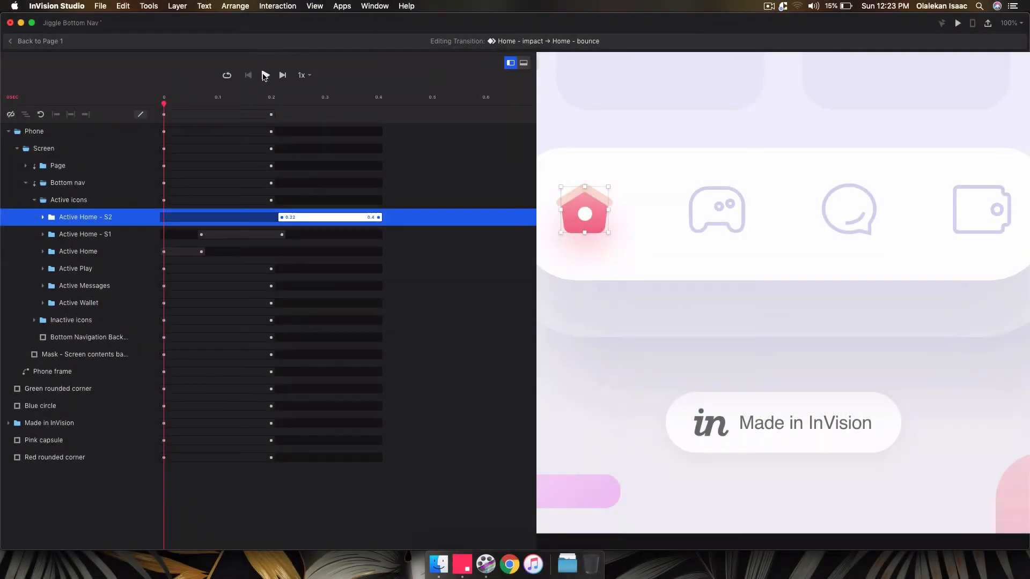
left_click(265, 75)
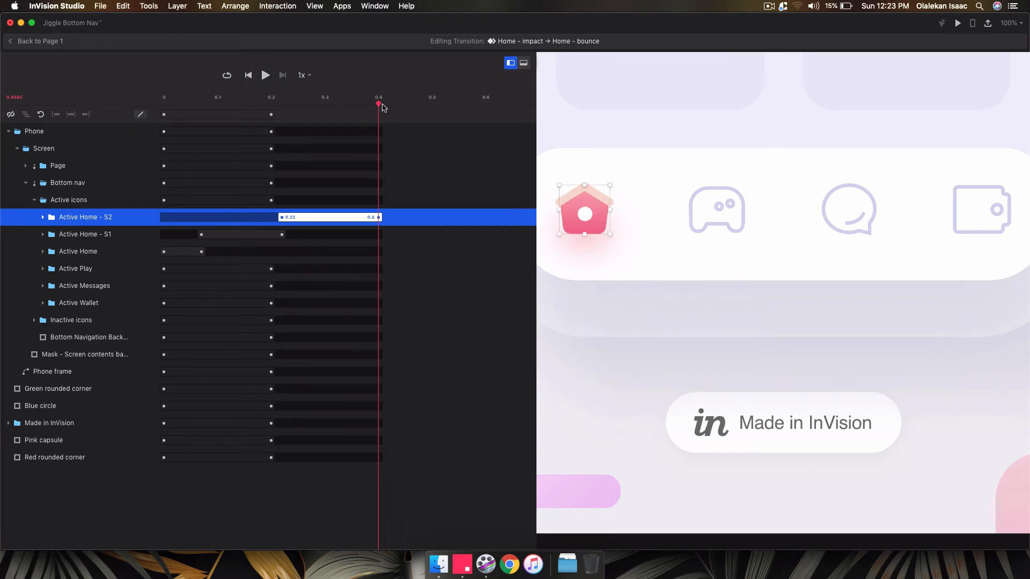
Step: Make Active Home - S1's opacity change instant at 0.22 seconds
left_click(128, 235)
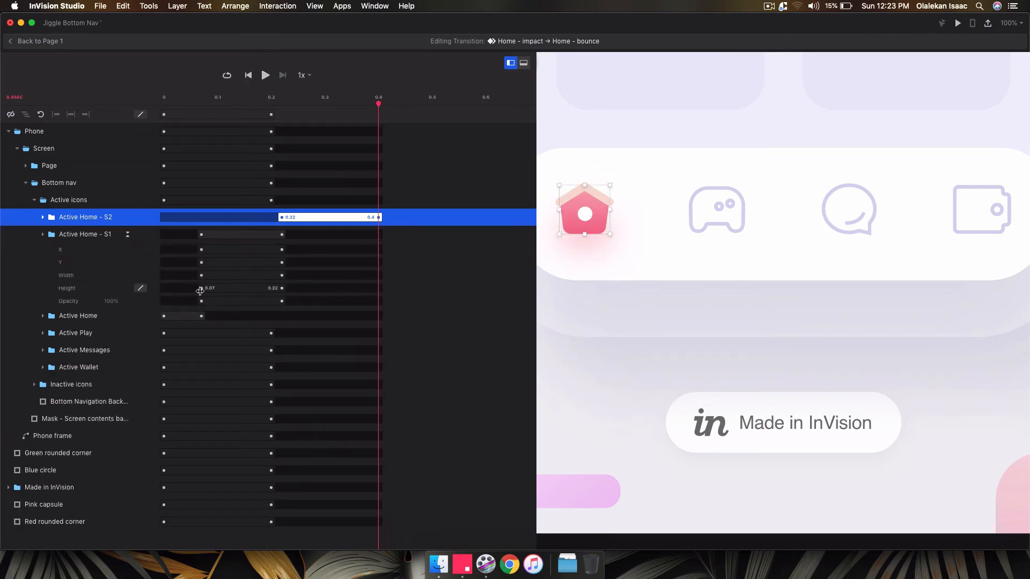
left_click_drag(201, 301, 281, 301)
Step: Make the fill change of Active Home - S2's Home Window instant at 0.22 seconds
left_click(131, 217)
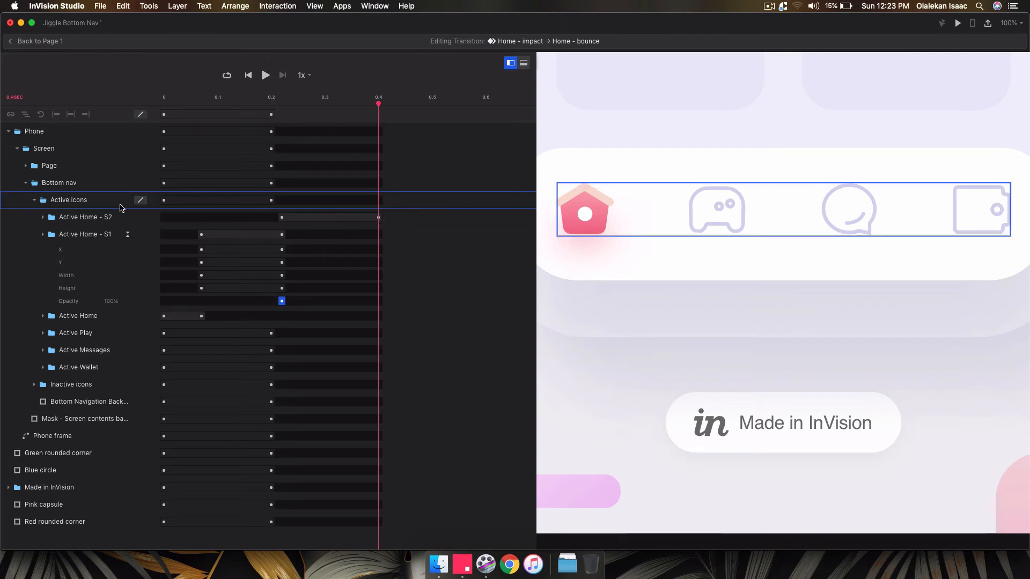
left_click(129, 218)
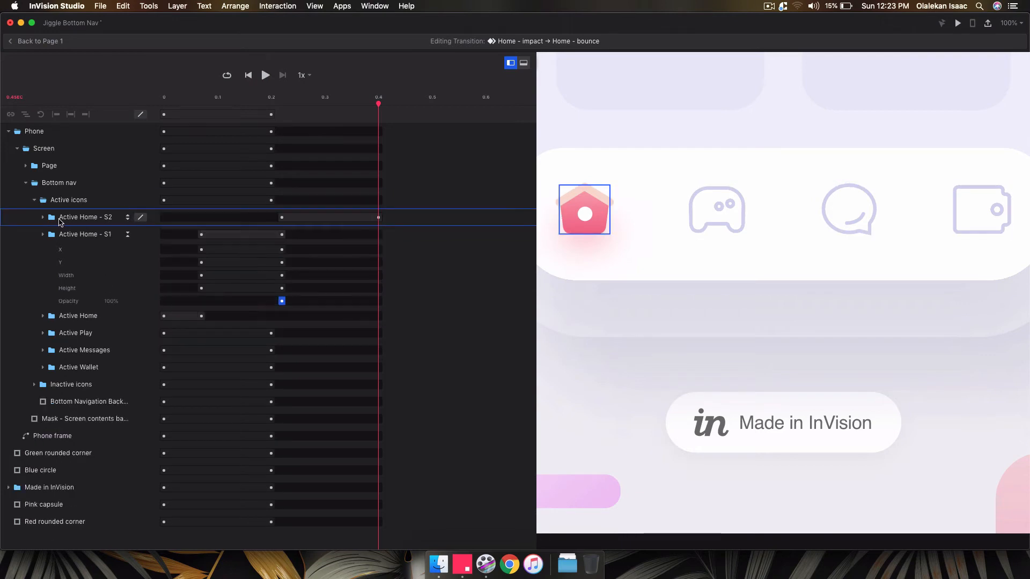
left_click(42, 218)
left_click(114, 237)
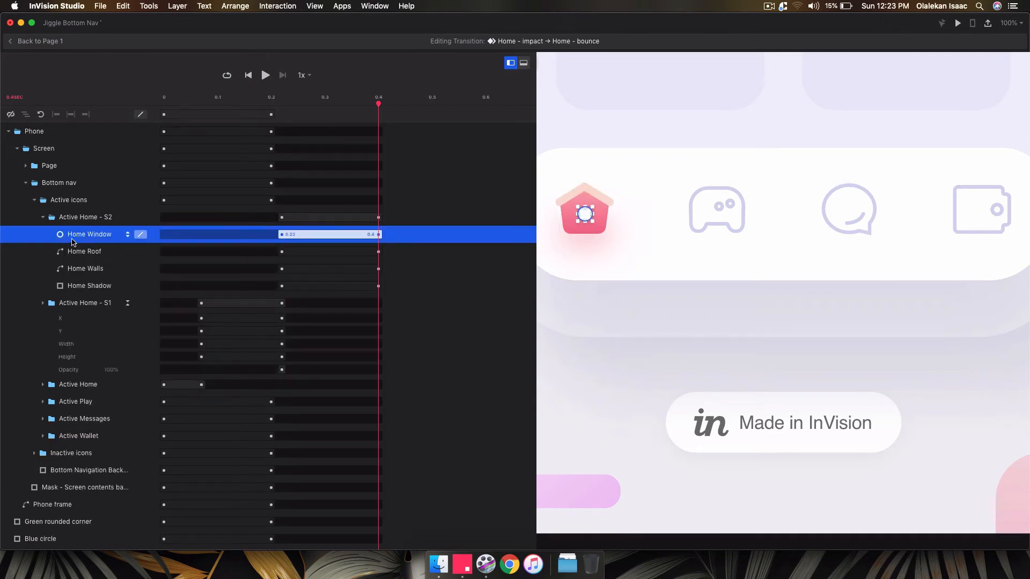
left_click(141, 235)
left_click(130, 287)
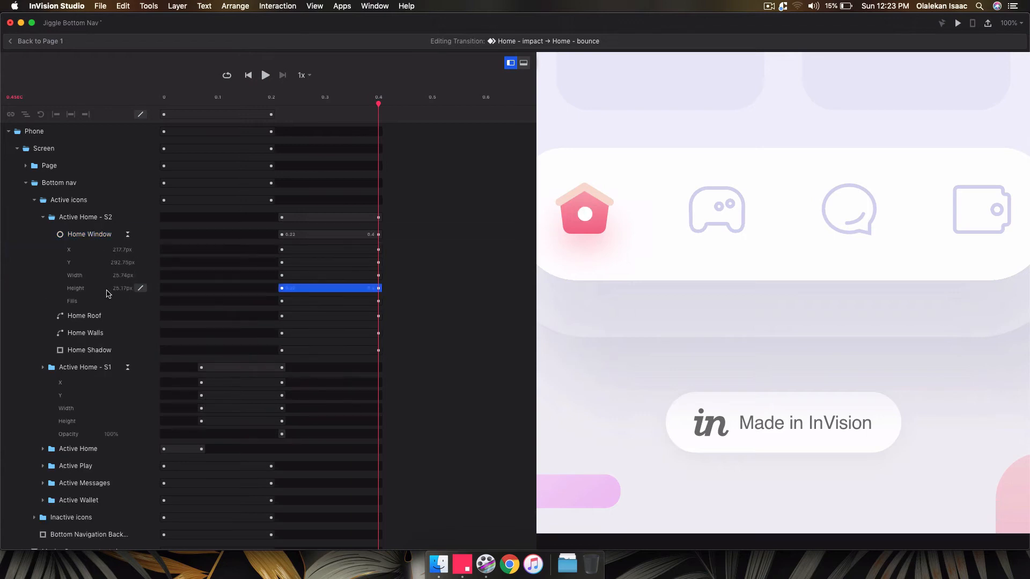
left_click(325, 302)
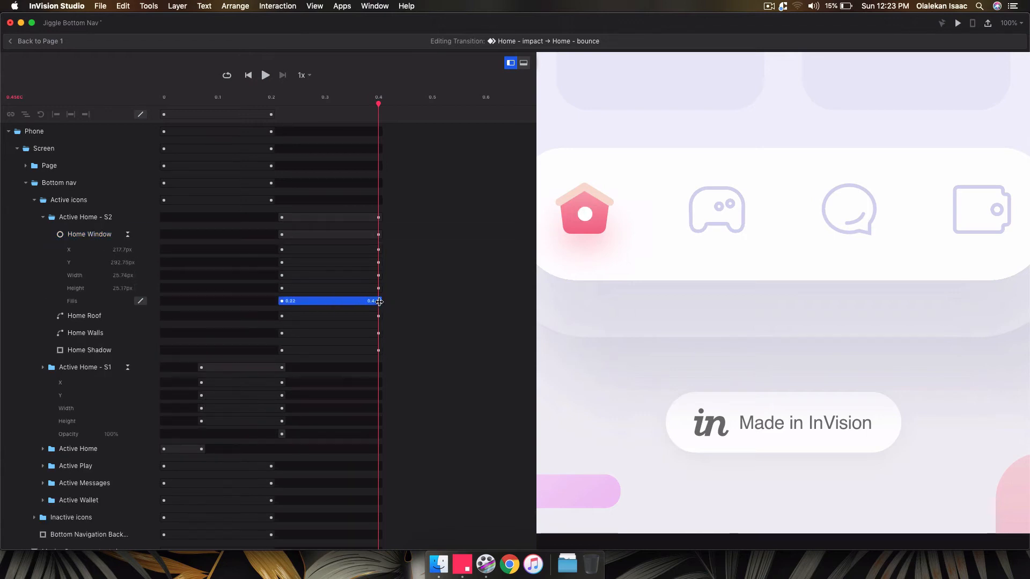
left_click_drag(379, 301, 281, 301)
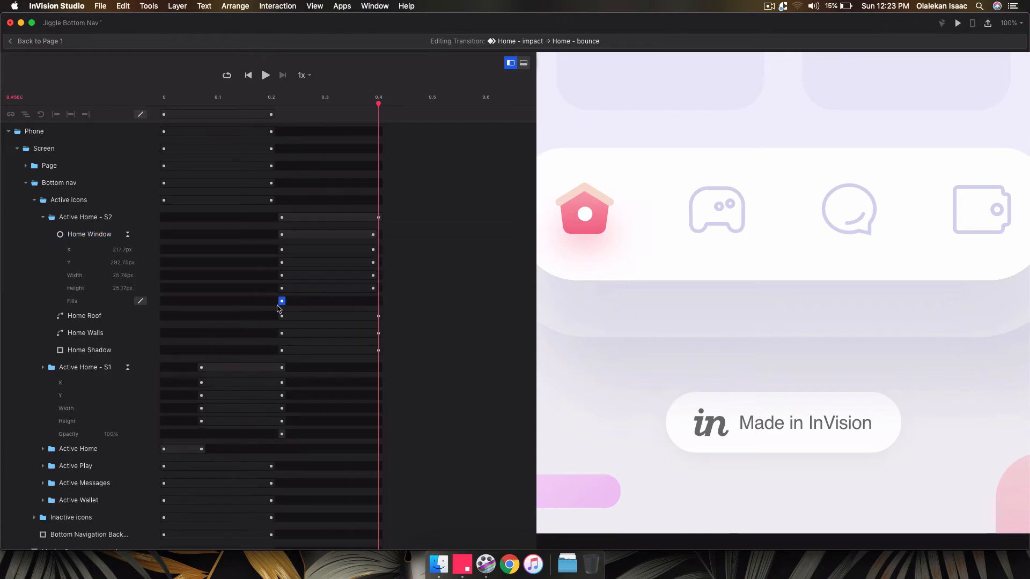
Step: Make the Home Roof border, Home Walls fill and Home Shadow shadow changes in Active Home - S2 instant at 0.22 seconds
left_click(113, 317)
left_click(127, 316)
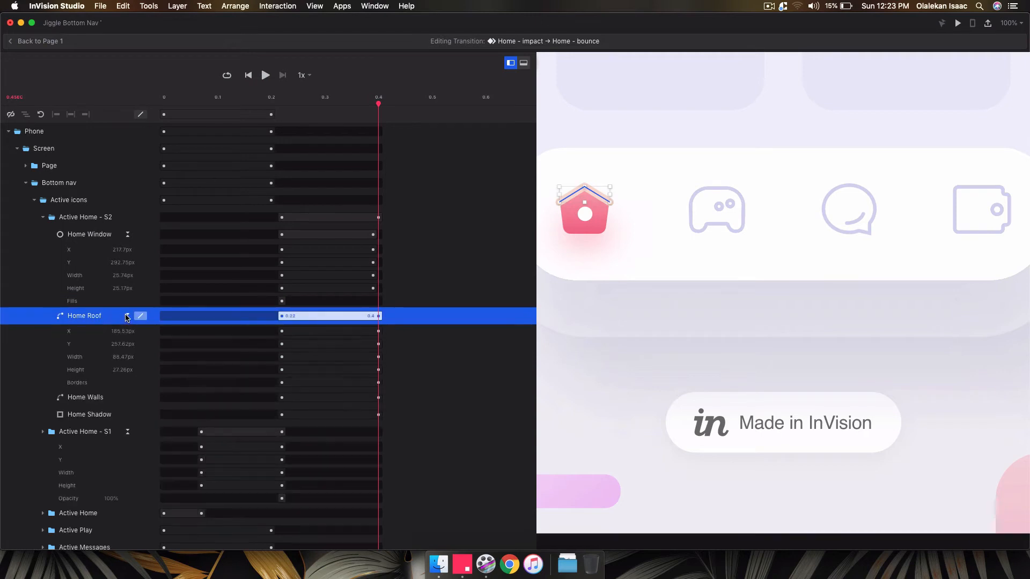
left_click(128, 397)
scroll(128, 401, "down", 1)
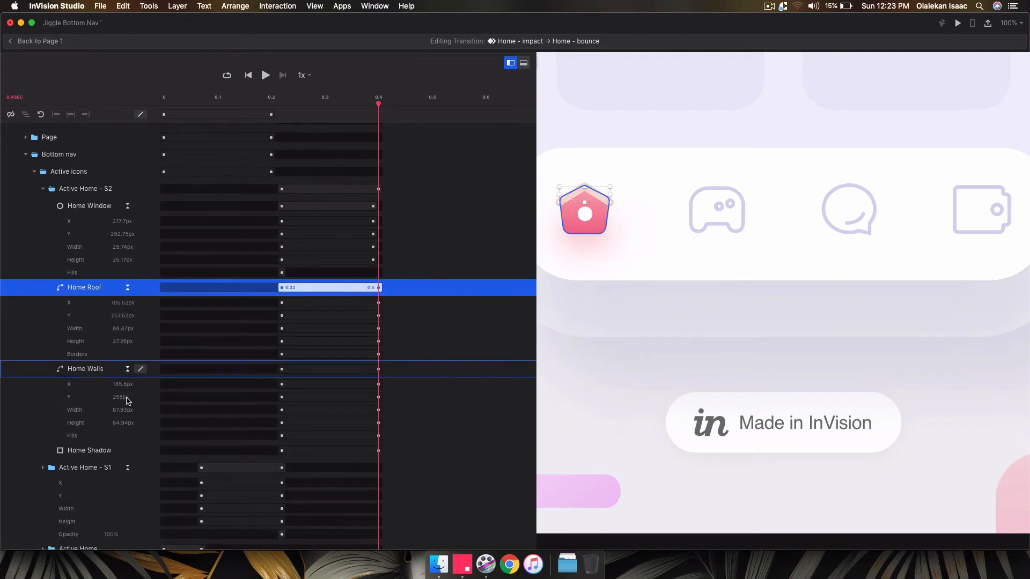
left_click(127, 449)
left_click(94, 353)
scroll(94, 358, "down", 3)
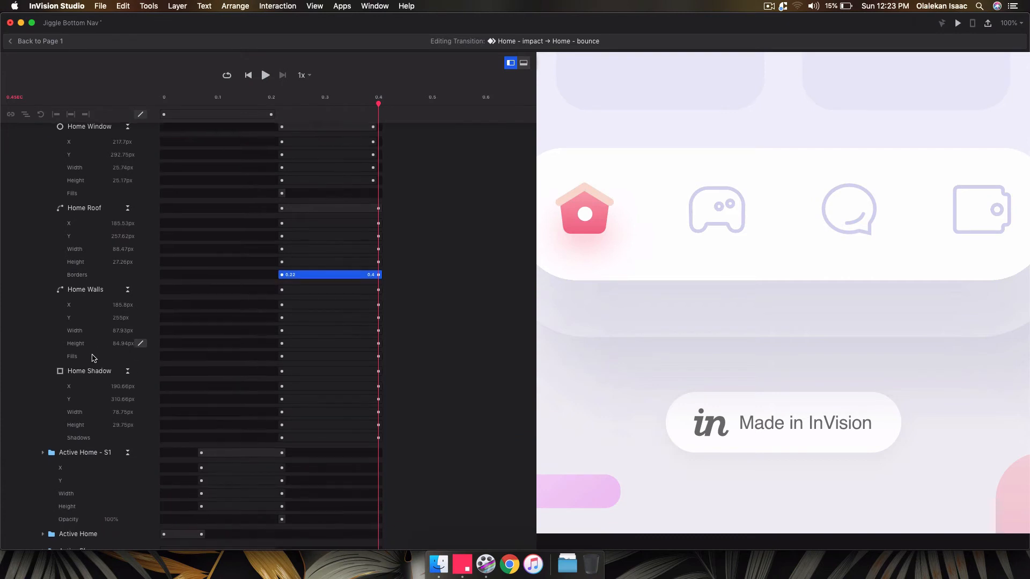
left_click(91, 357, "super")
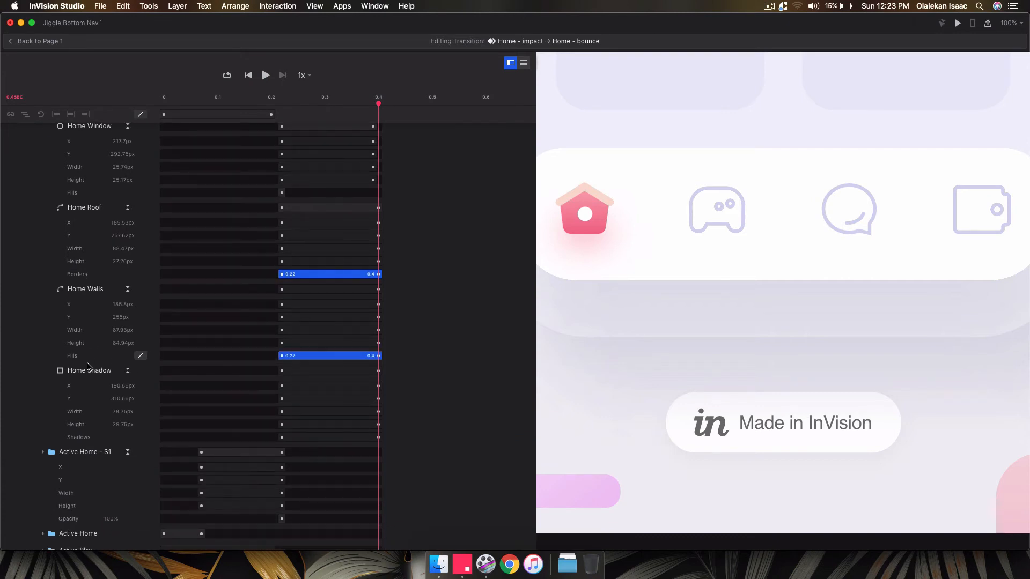
left_click(86, 439, "super")
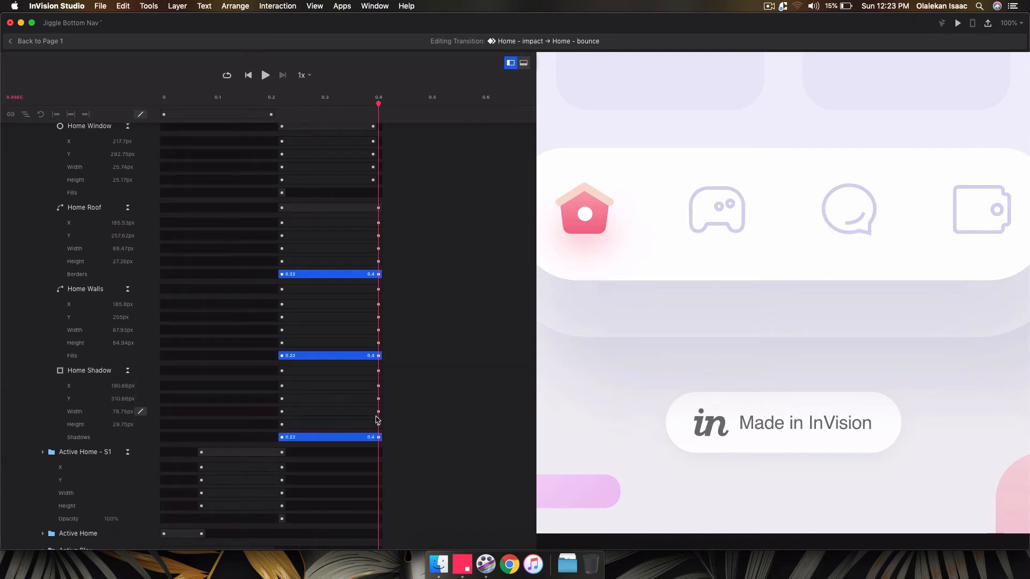
left_click_drag(381, 438, 282, 425)
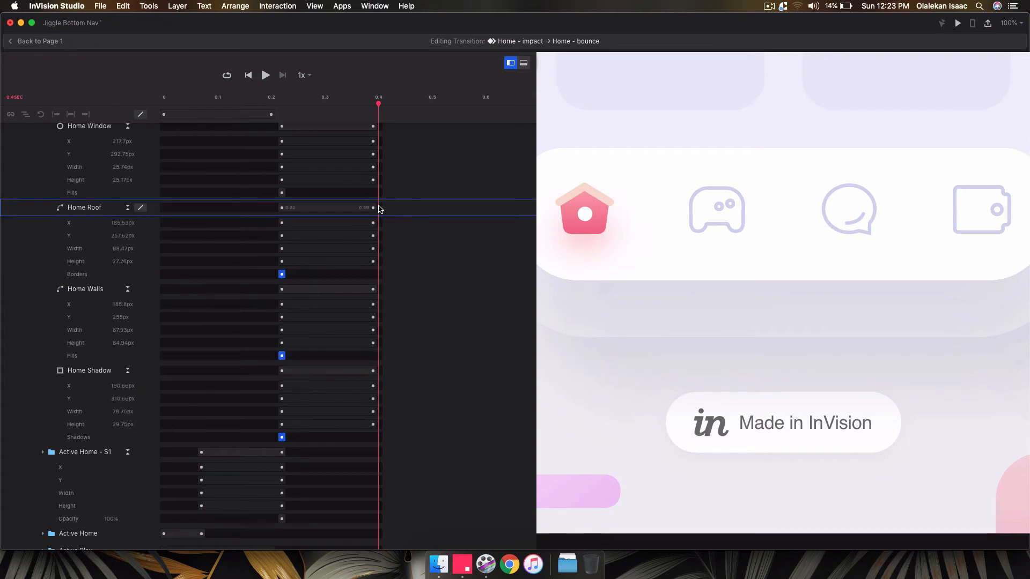
Step: Extend the Home Roof, Home Walls, Home Shadow and Home Window transitions in Active Home - S2 to end at 0.4 seconds
left_click(86, 207)
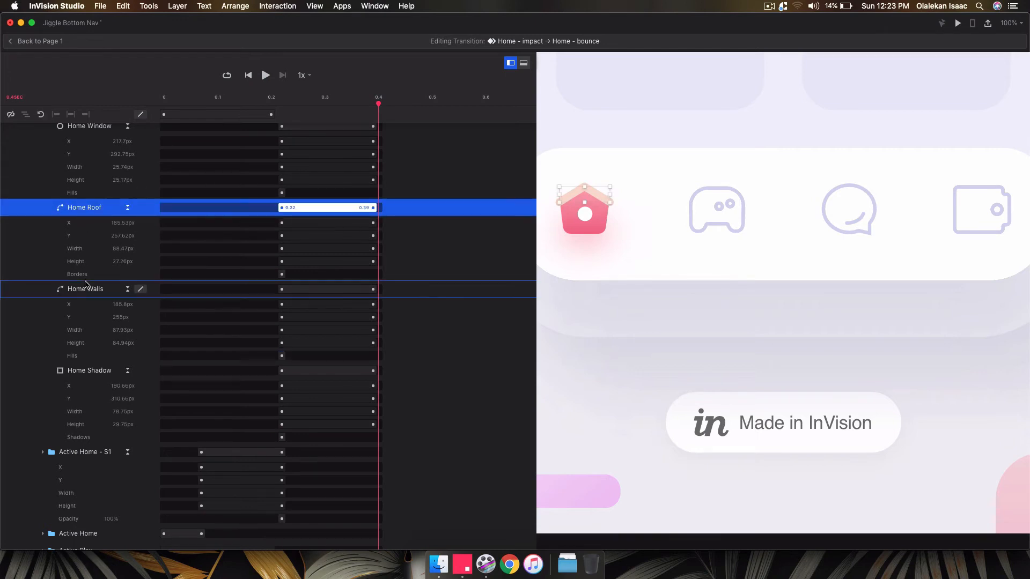
left_click(86, 289, "shift")
left_click(75, 371, "shift")
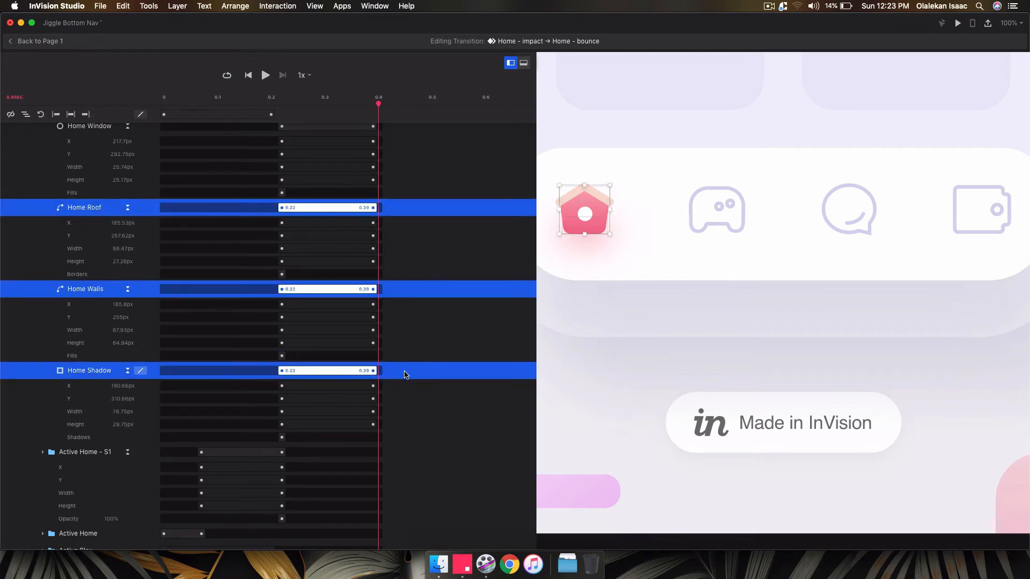
left_click_drag(373, 370, 376, 370)
scroll(379, 235, "up", 5)
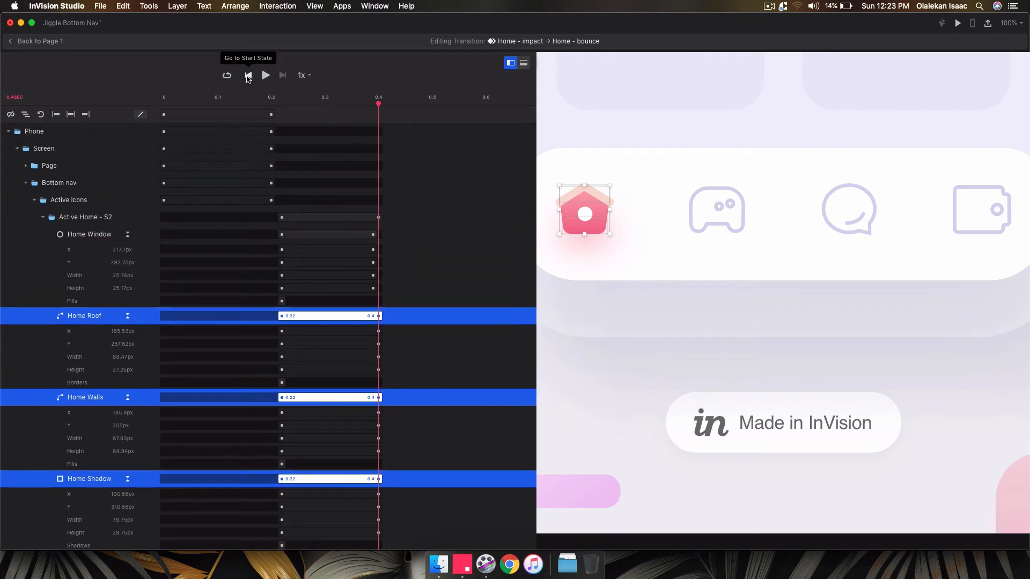
left_click(373, 234)
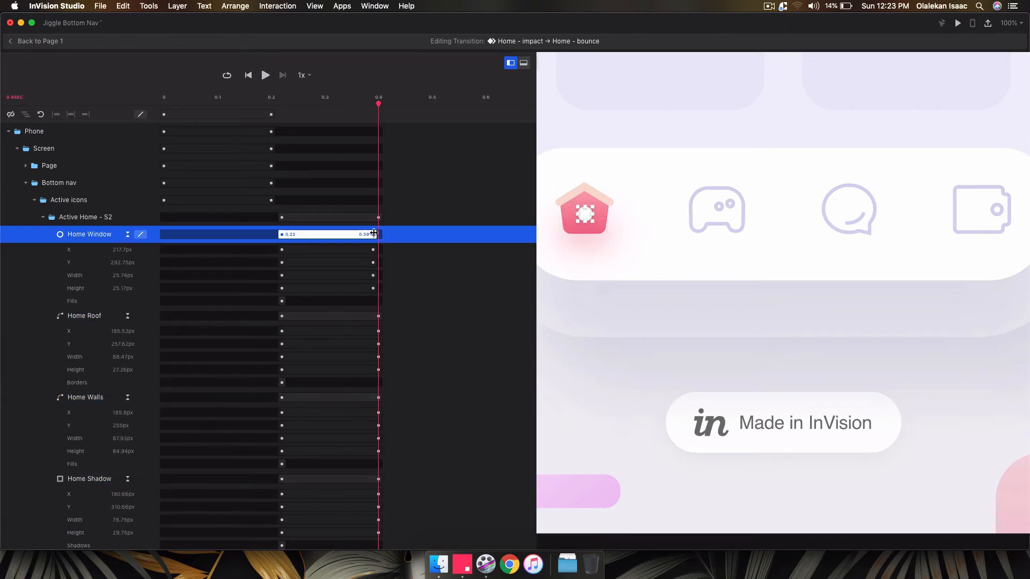
left_click_drag(374, 234, 379, 234)
Step: Replay the Home - impact to Home - bounce transition and check the motion of the home icon on the whole artboard
left_click(249, 77)
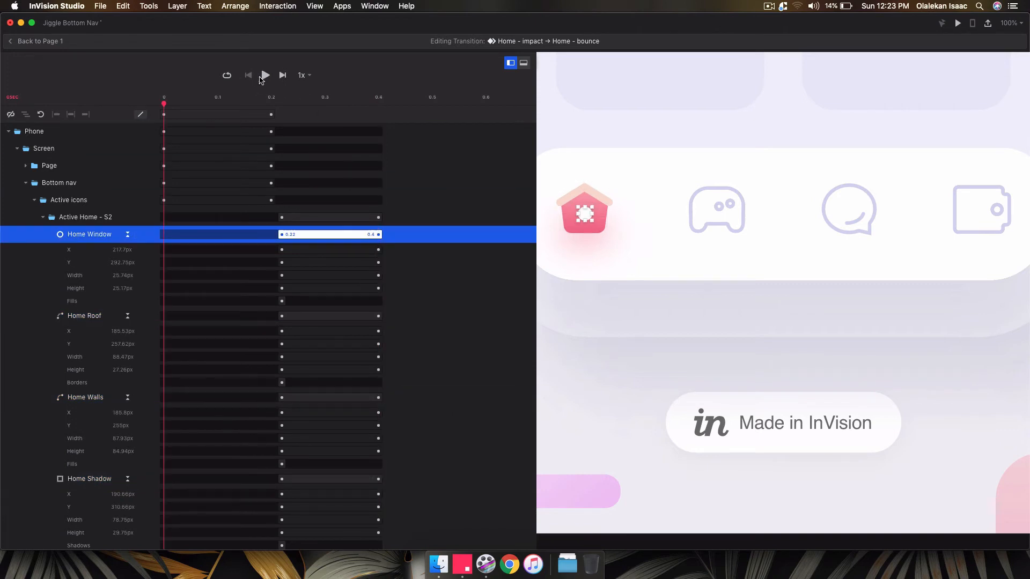
left_click(265, 75)
left_click(252, 78)
left_click(265, 75)
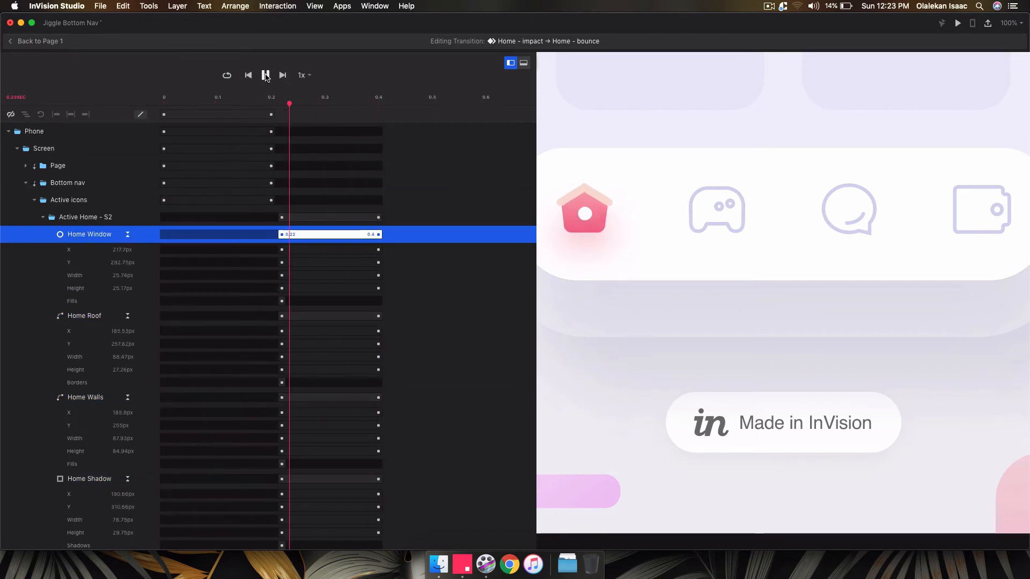
key("super+minus")
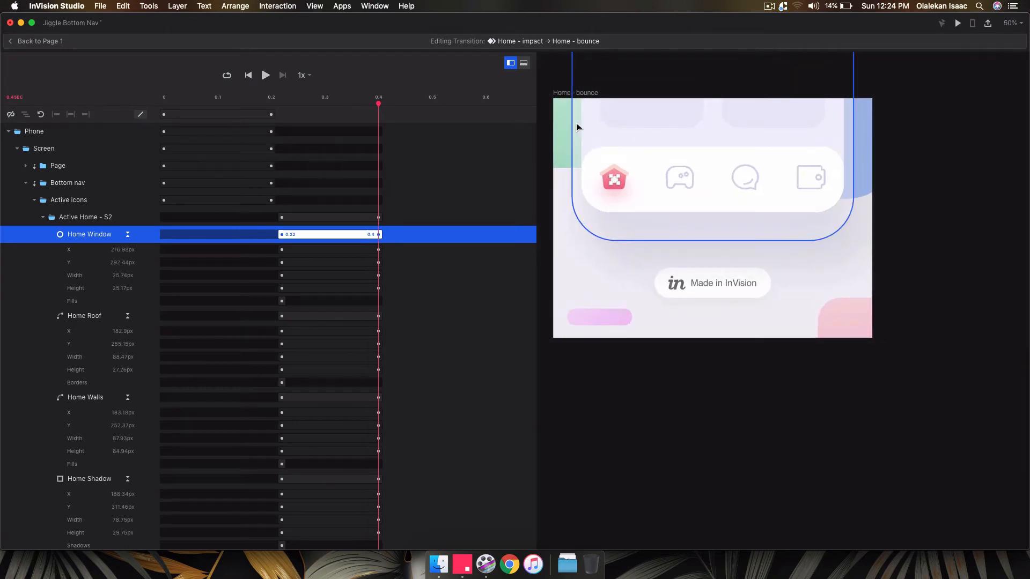
scroll(576, 123, "left", 1)
scroll(576, 124, "up", 3)
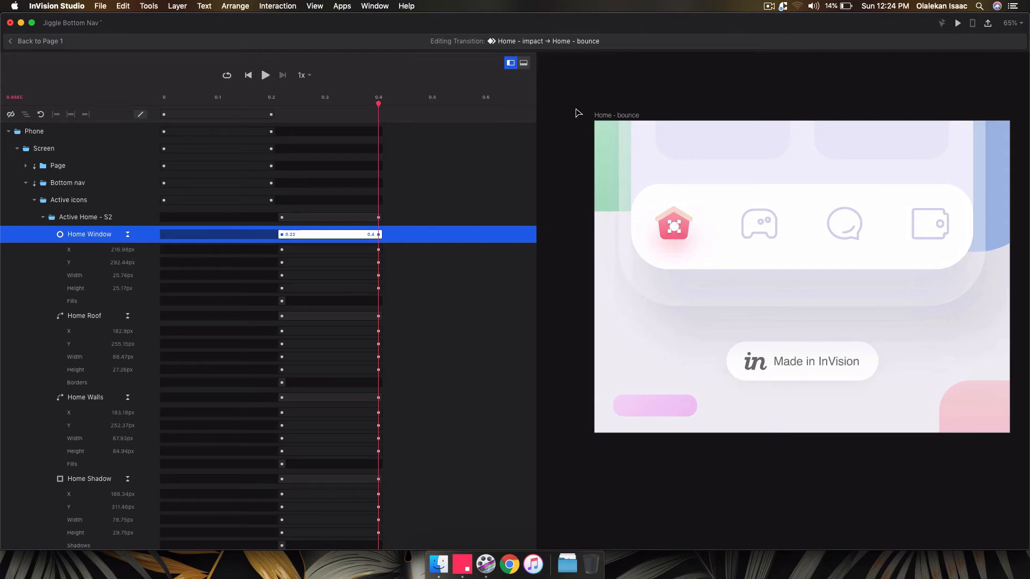
left_click(577, 113)
left_click(265, 76)
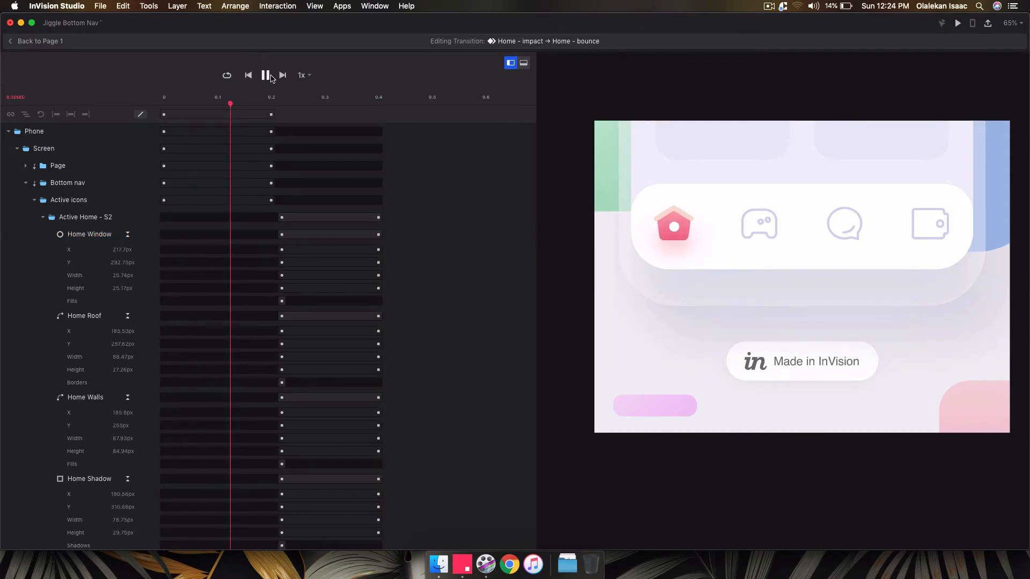
Step: Return to Page 1, duplicate Active Home - S2 in the Home - bounce artboard and rename the copy Active Home - S3
left_click(61, 50)
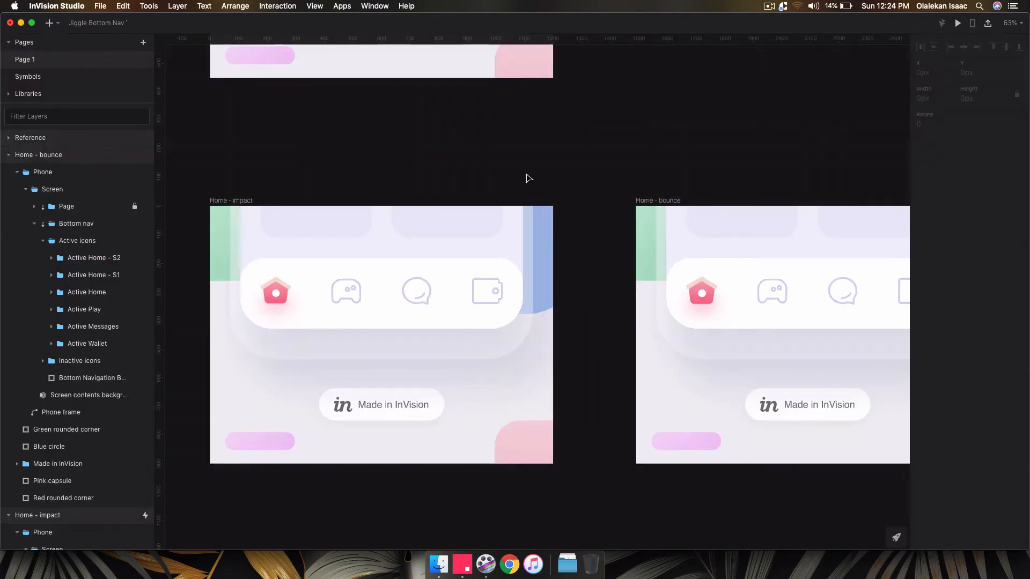
left_click(90, 261)
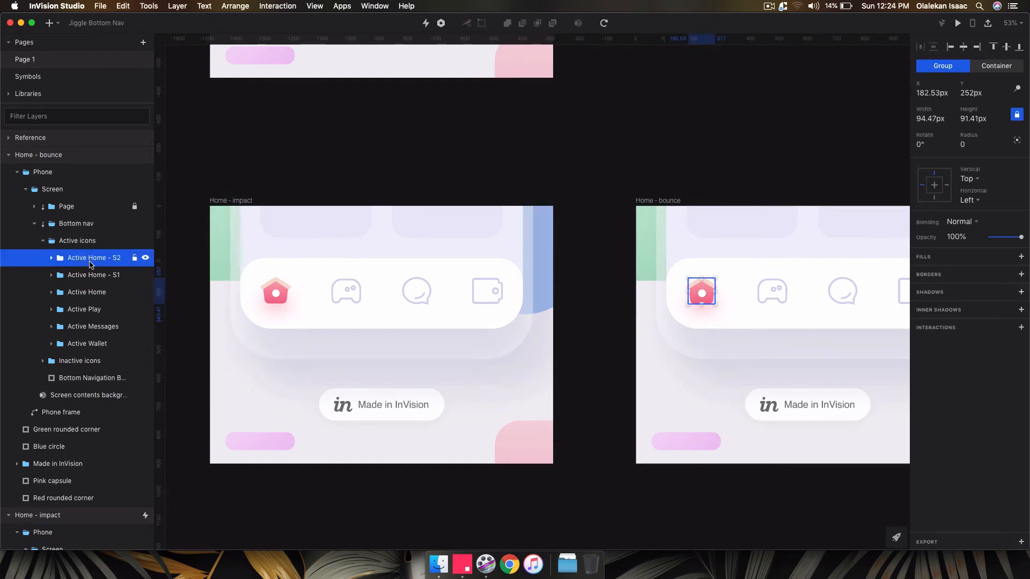
key("super+d")
double_click(110, 261)
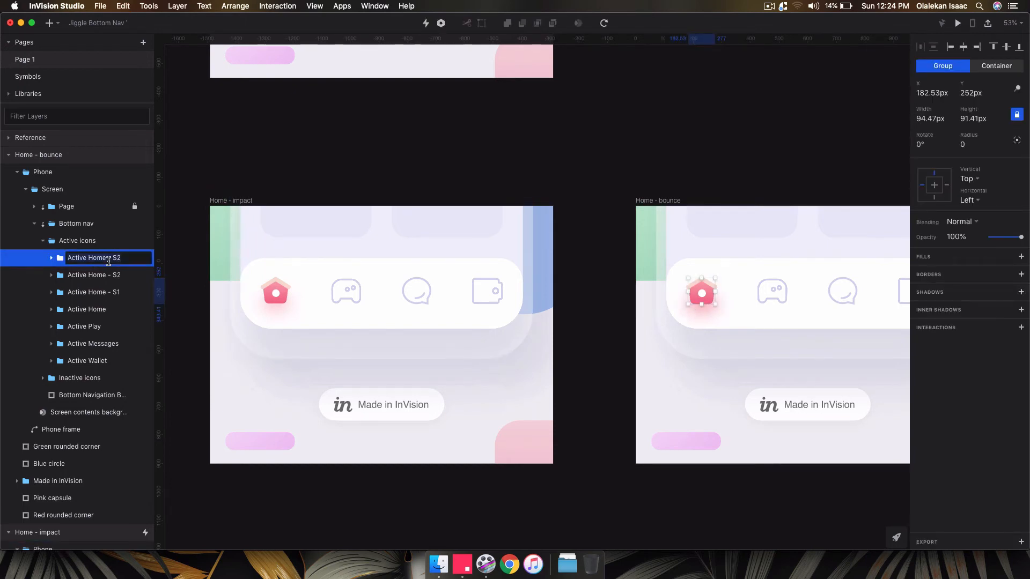
left_click(132, 260)
key("Return")
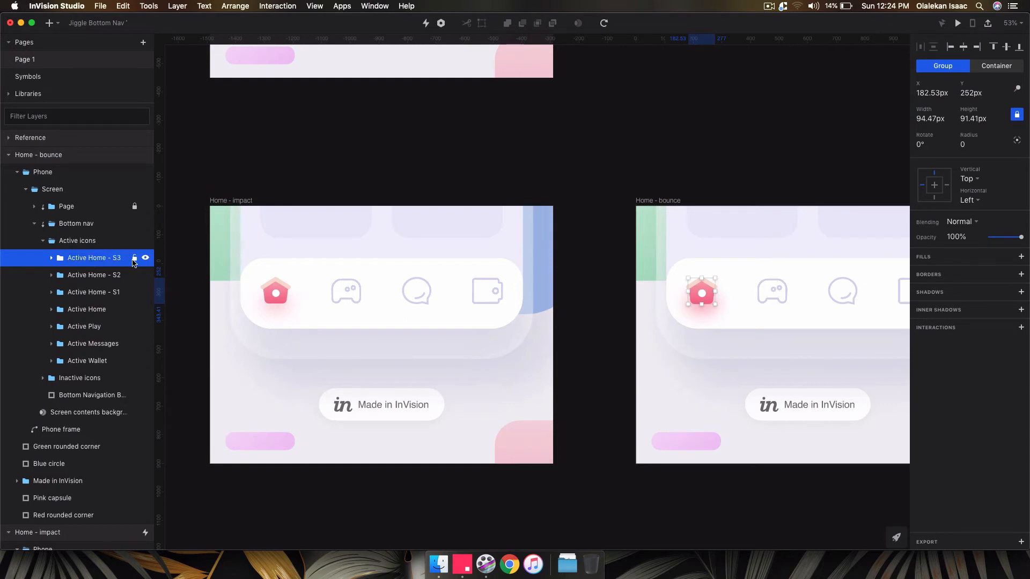
Step: Calculate 0.91*100 in Spotlight
key("super+space")
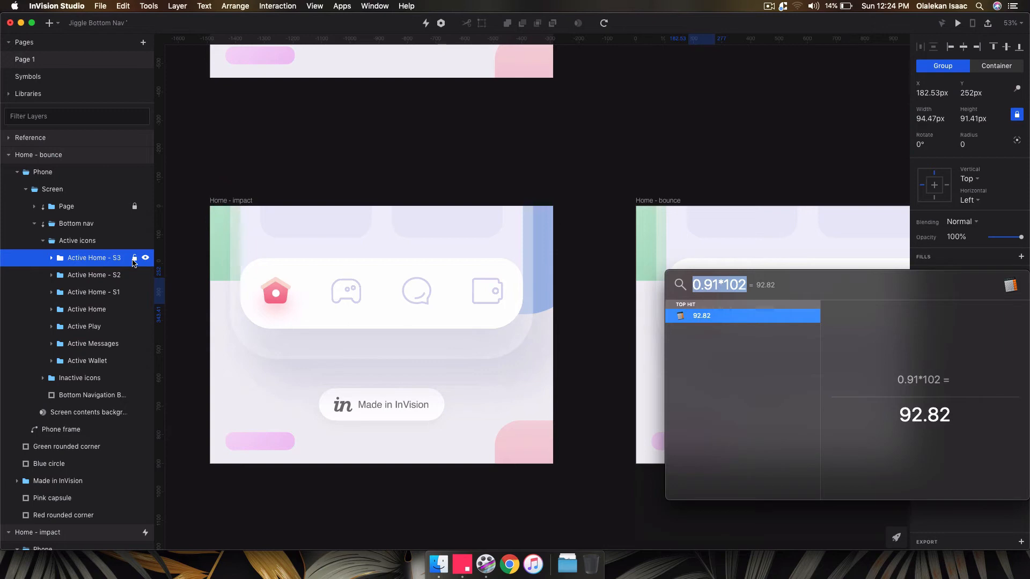
key("Right")
key("BackSpace")
type("0")
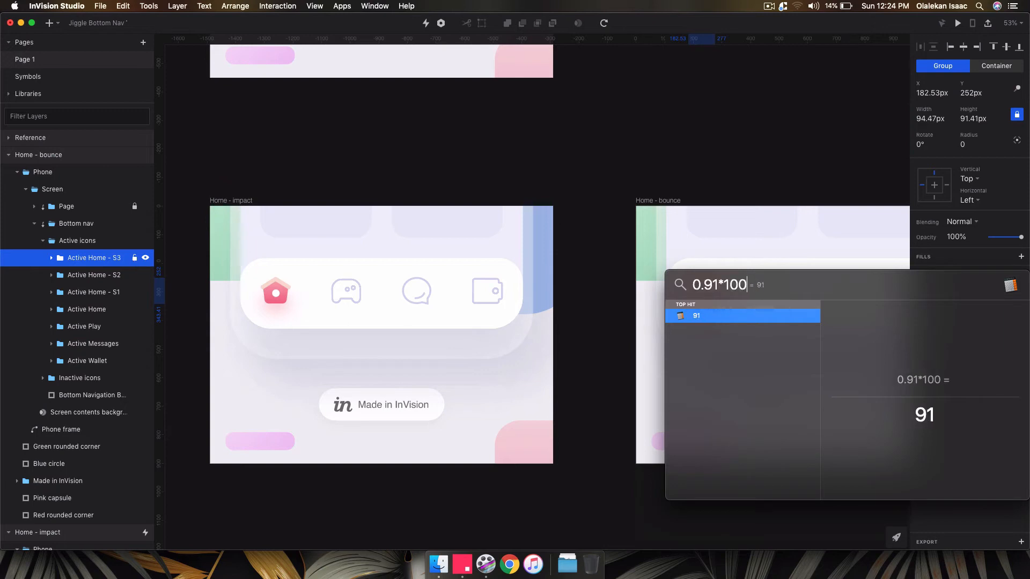
key("Escape")
Step: Duplicate Active Home - S2 in the Home - impact artboard and rename the copy Active Home - S3
scroll(721, 275, "up", 5)
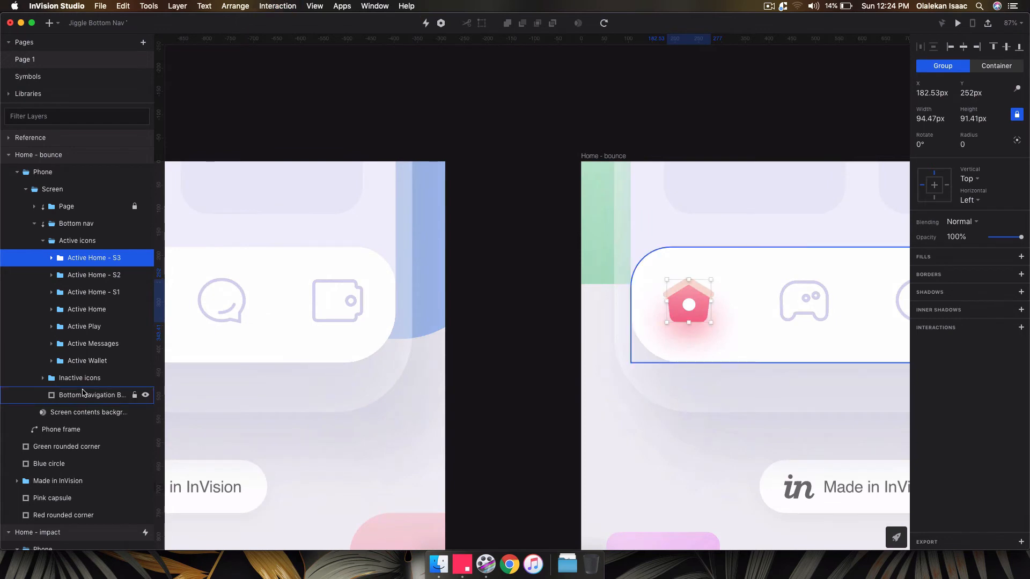
scroll(86, 461, "down", 5)
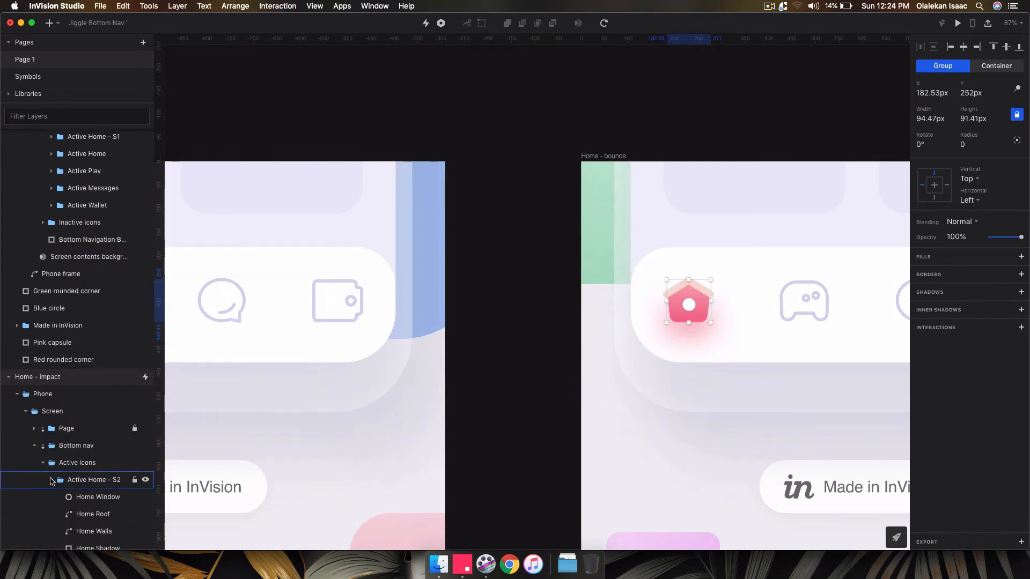
left_click(52, 482)
double_click(92, 479)
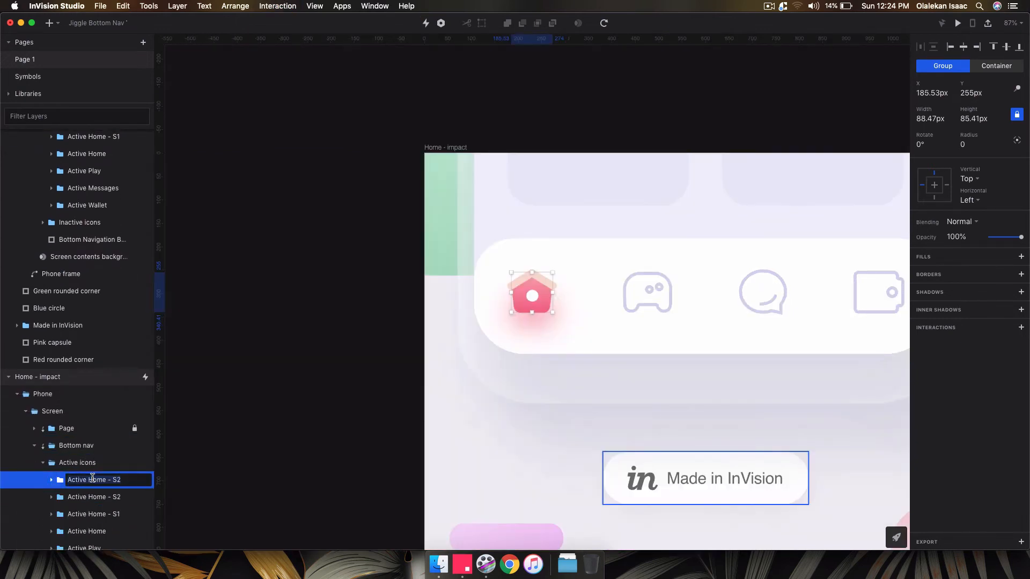
left_click(125, 478)
key("BackSpace")
type("3")
key("Return")
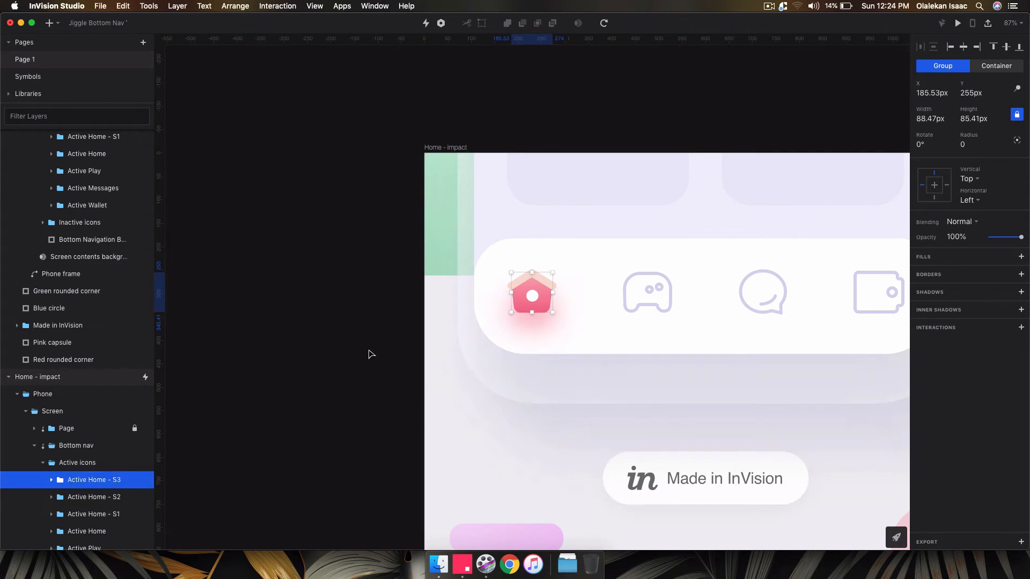
Step: In Home - bounce, shrink Active Home - S3 about its centre to 90.47 × 87.41 px and set Active Home - S2's opacity to 0%
scroll(369, 352, "right", 10)
scroll(369, 351, "down", 4)
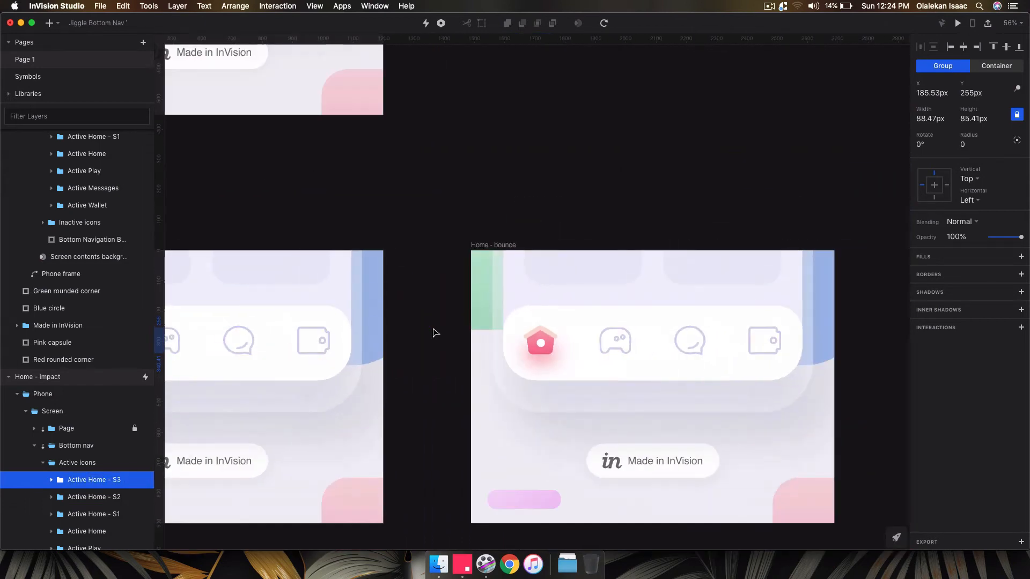
left_click(507, 249)
left_click(106, 260)
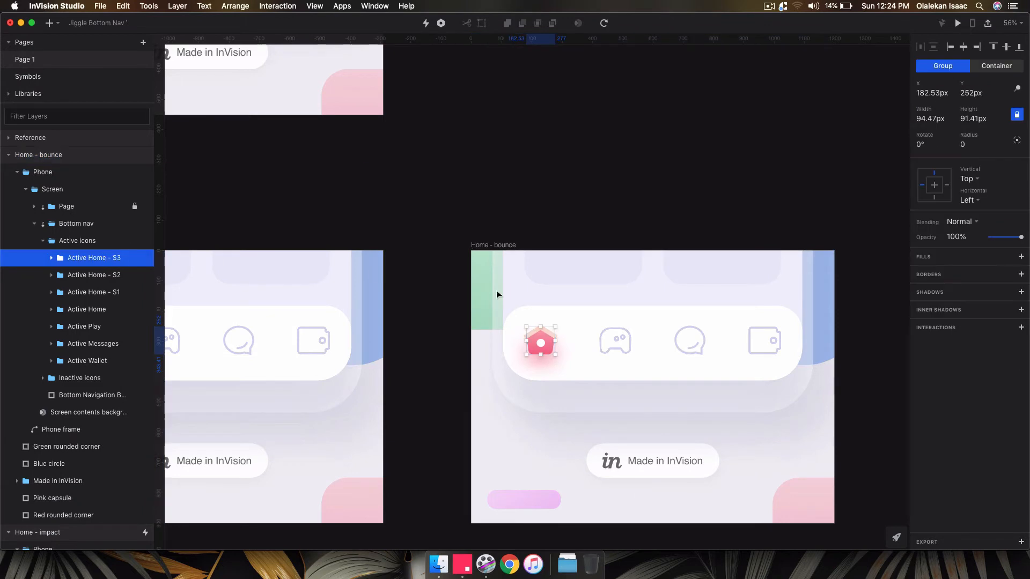
scroll(510, 353, "up", 3)
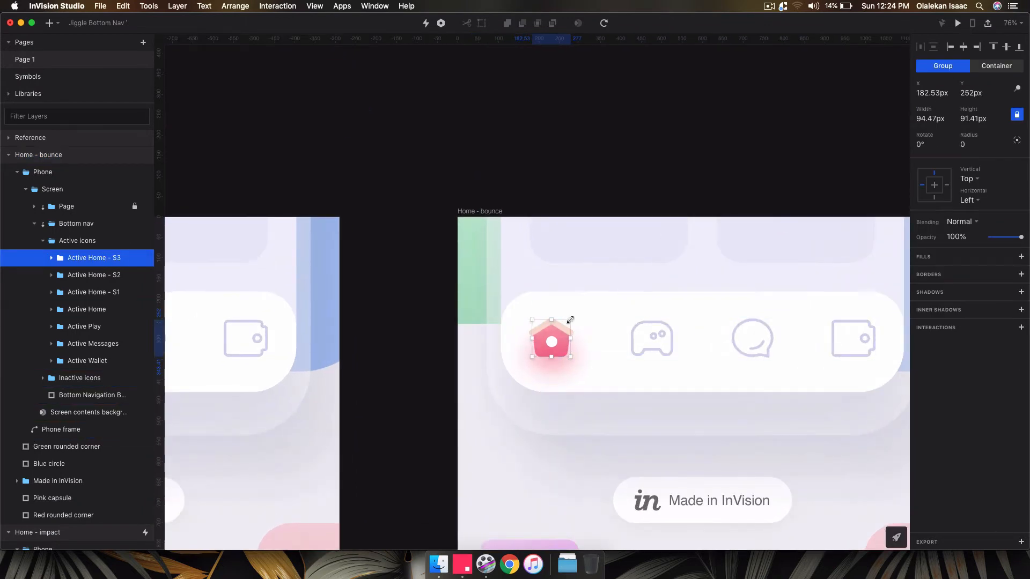
left_click_drag(566, 322, 570, 321)
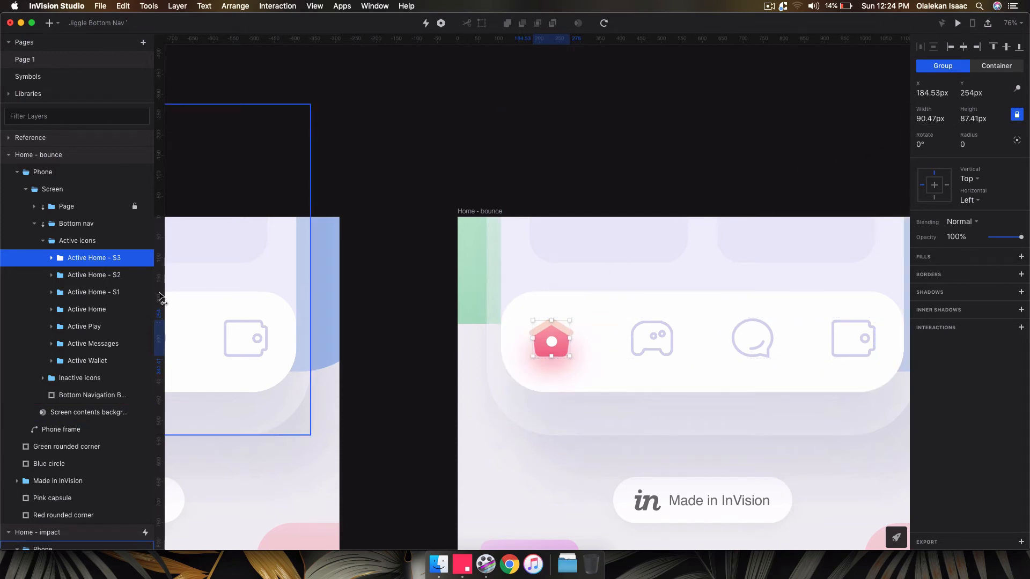
left_click(107, 278)
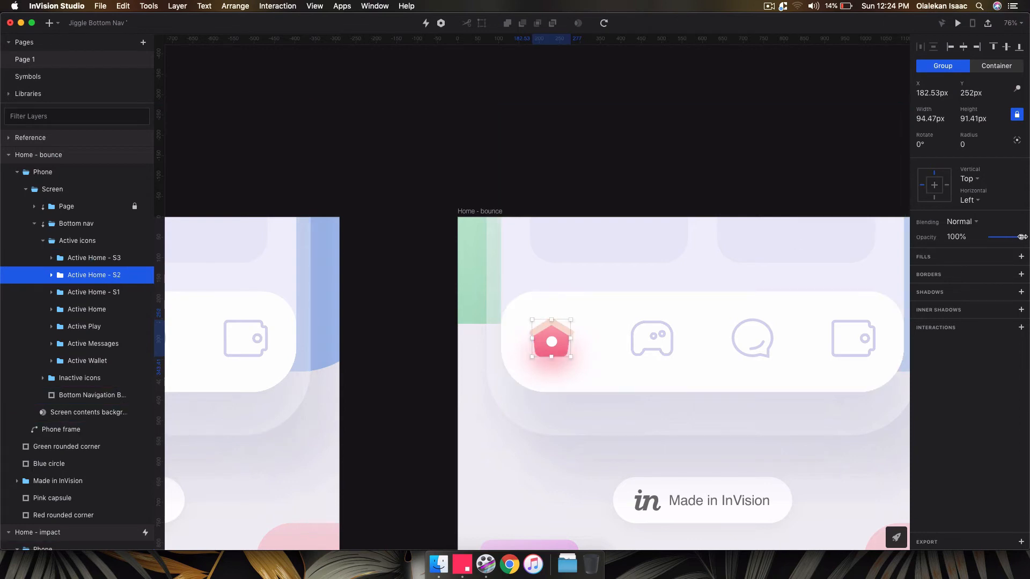
left_click_drag(1022, 236, 927, 237)
Step: In Home - impact's Active Home - S3, set the Home Window fill to 0% and make the Home Roof border colour fully transparent
scroll(336, 243, "left", 10)
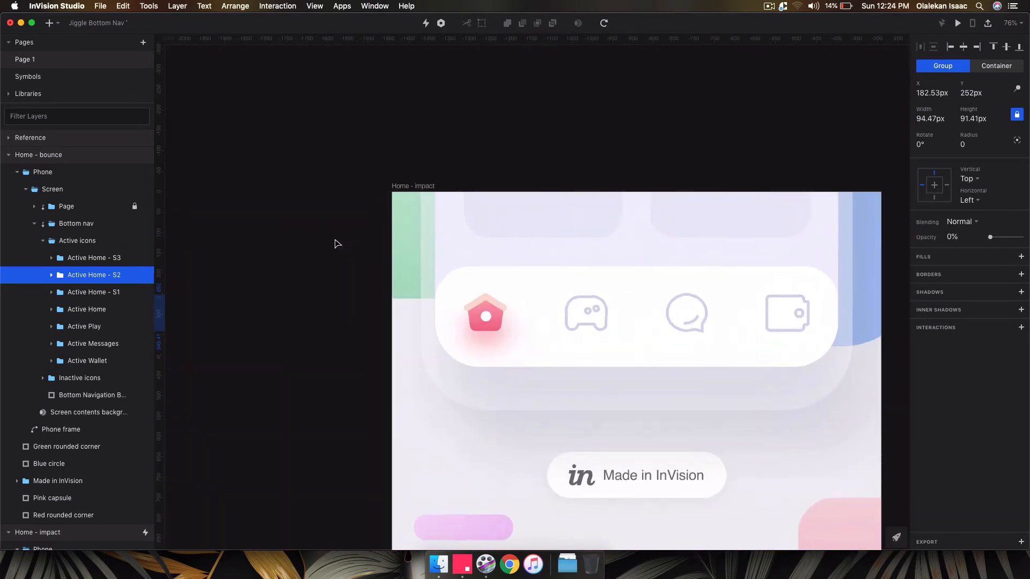
left_click(404, 186)
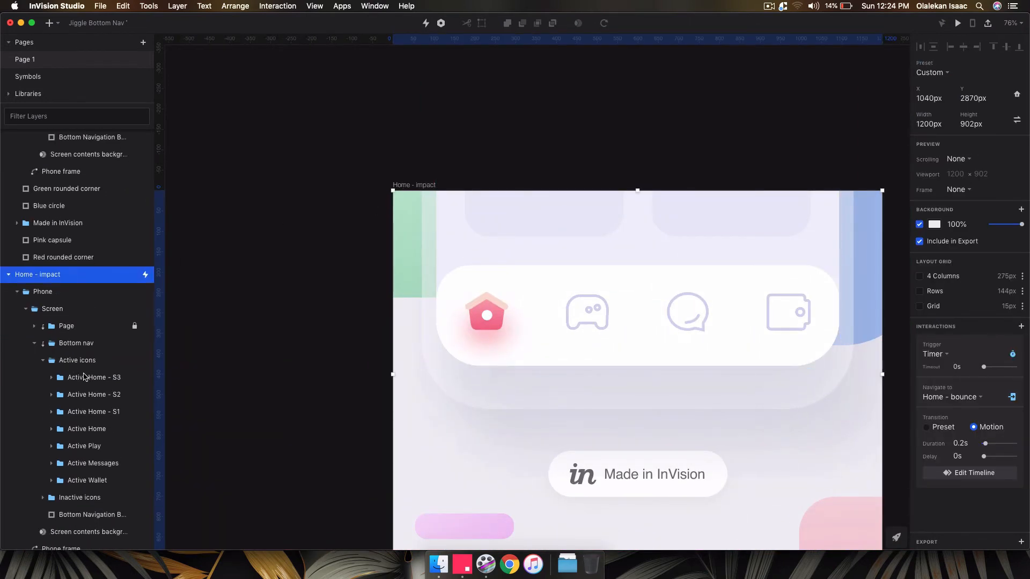
left_click(47, 382)
left_click(51, 377)
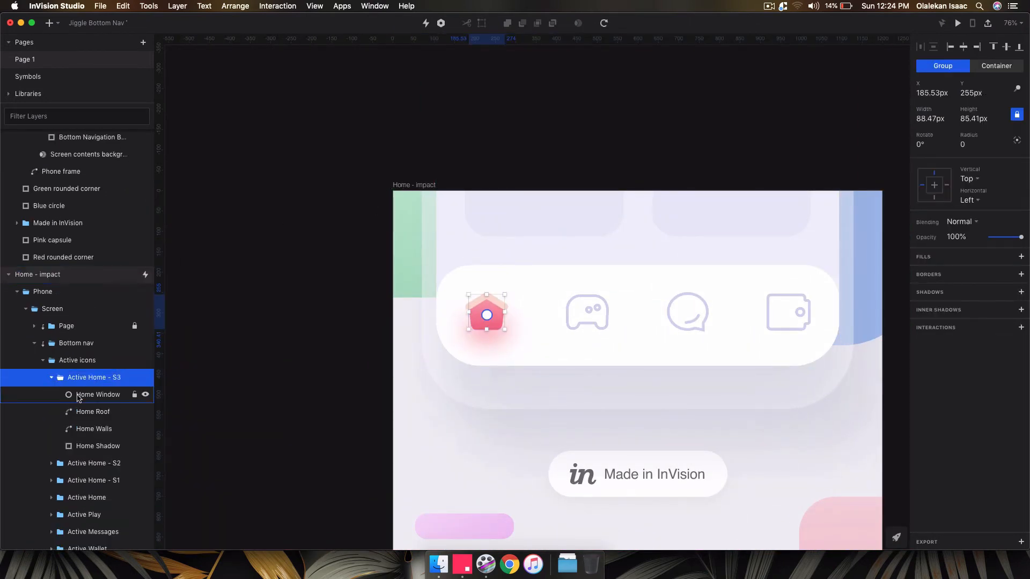
left_click(97, 395)
left_click_drag(1020, 251, 948, 253)
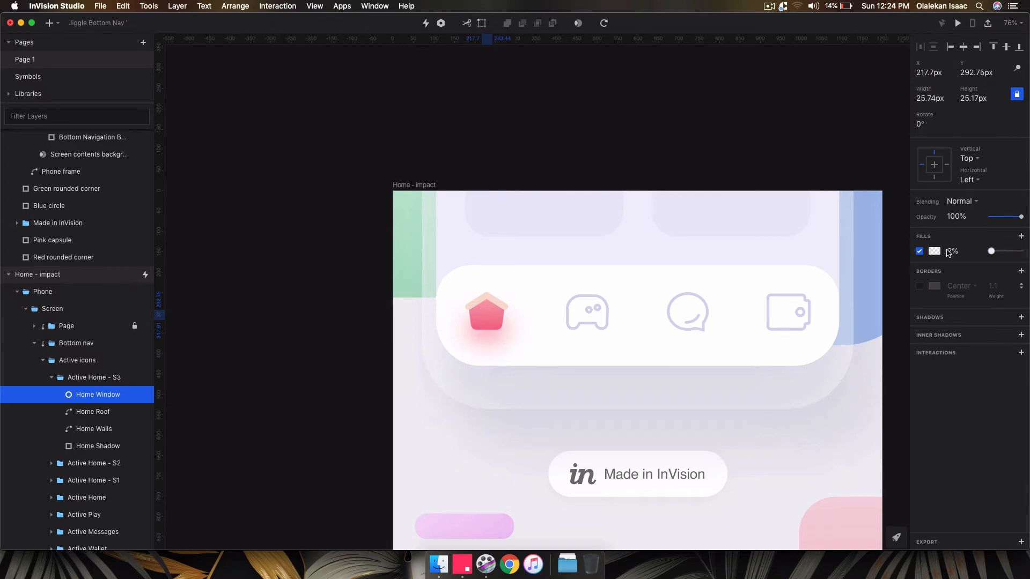
left_click(94, 412)
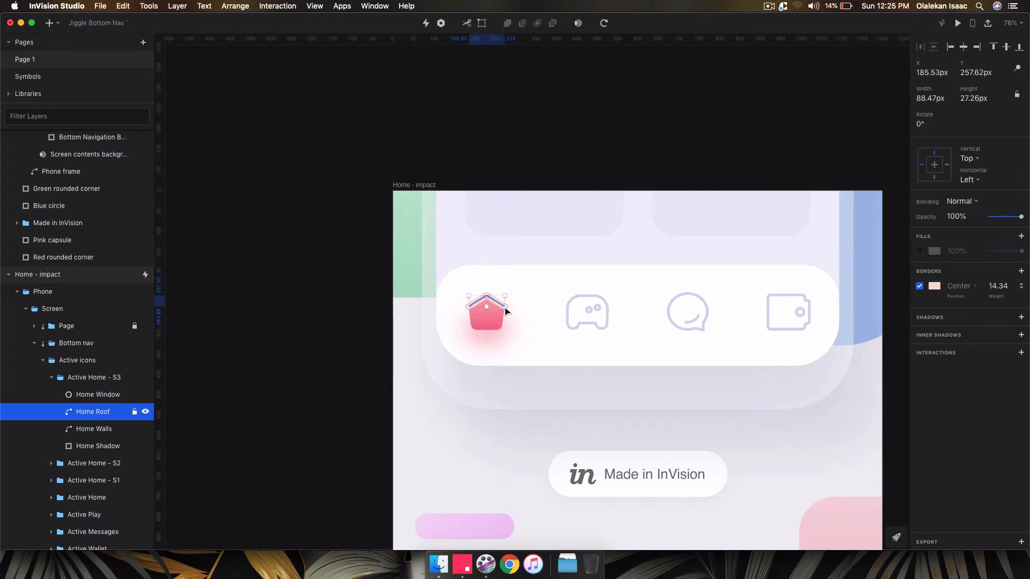
left_click(934, 287)
left_click_drag(1012, 390, 819, 388)
Step: Change the Home Walls fill in Active Home - S3 from a gradient to solid D8D8D8 at 0% opacity
left_click(98, 427)
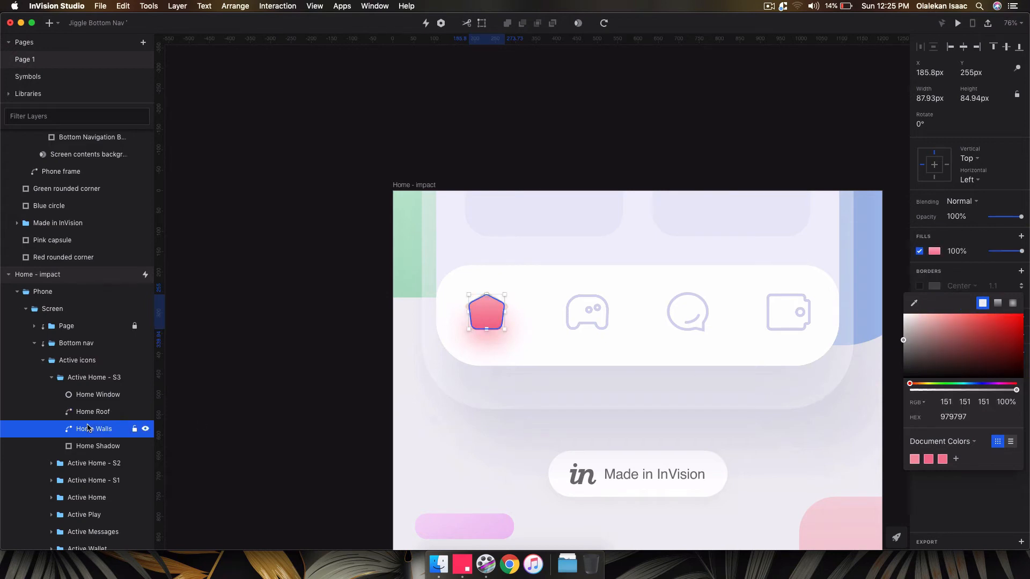
left_click(934, 254)
left_click(934, 254)
left_click(968, 270)
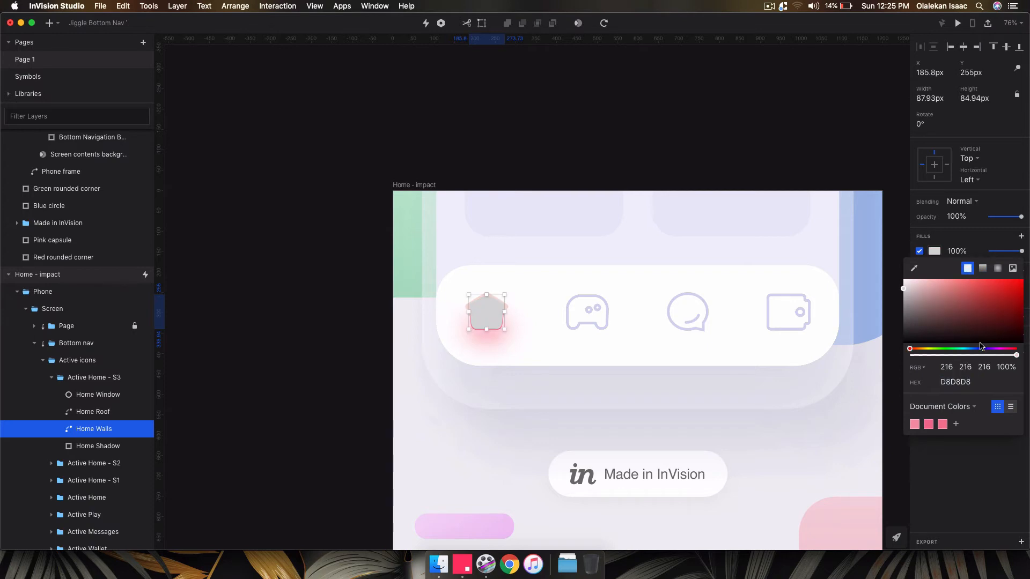
left_click_drag(1014, 355, 809, 336)
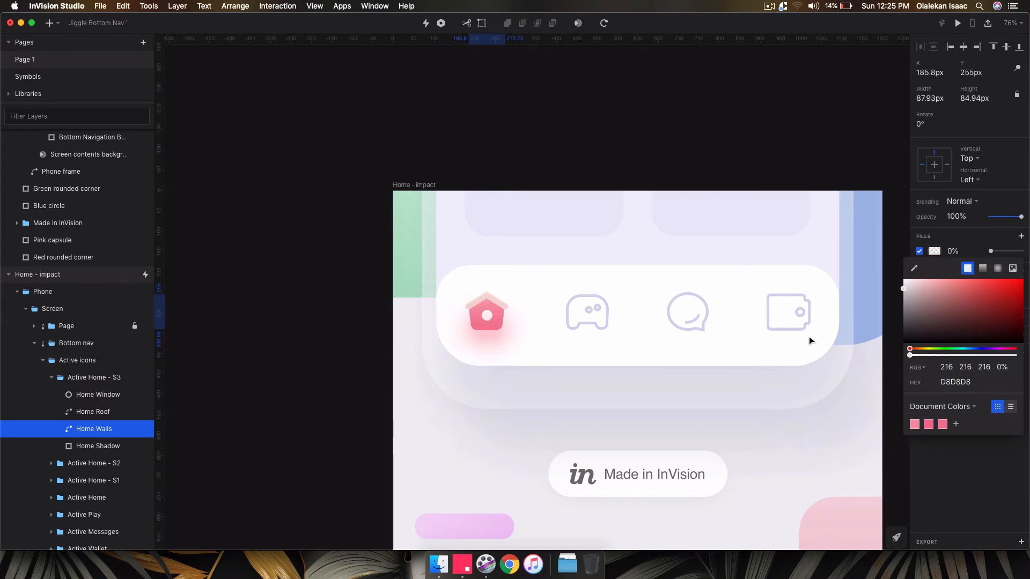
Step: Set the shadow colour of Home Shadow in Active Home - S3 to 0% opacity
left_click(81, 447)
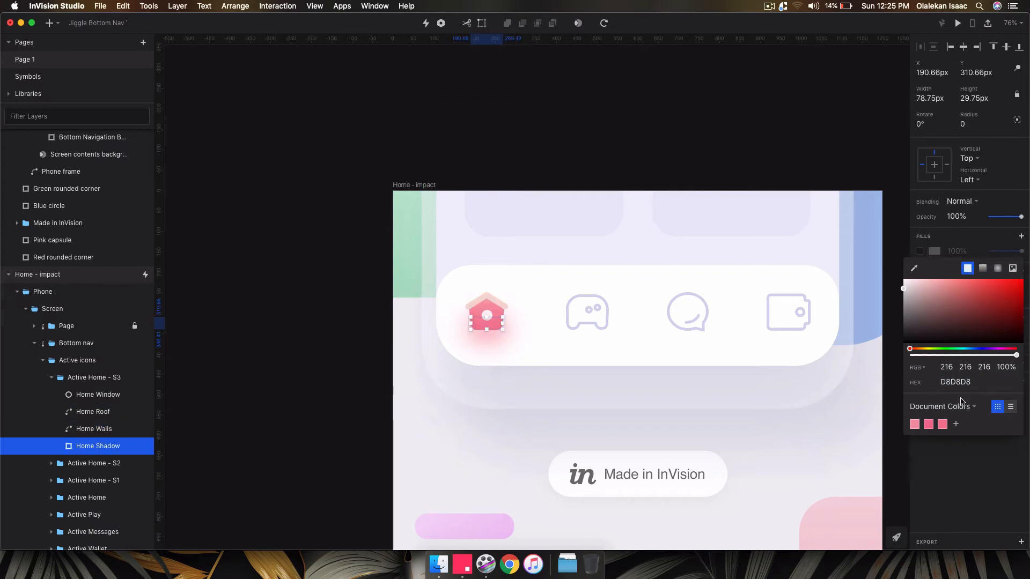
left_click(955, 253)
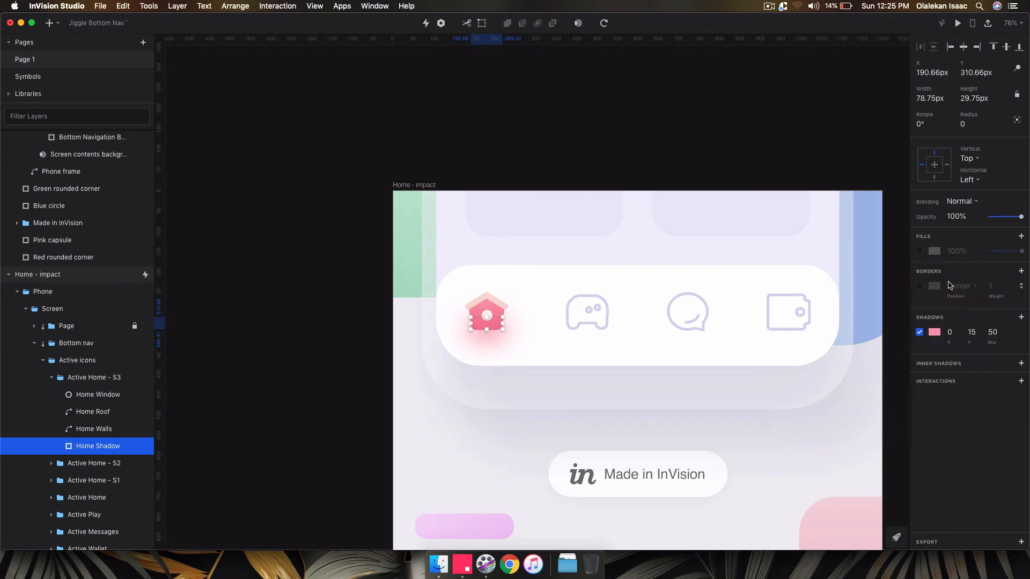
left_click(934, 333)
left_click_drag(1015, 436, 796, 437)
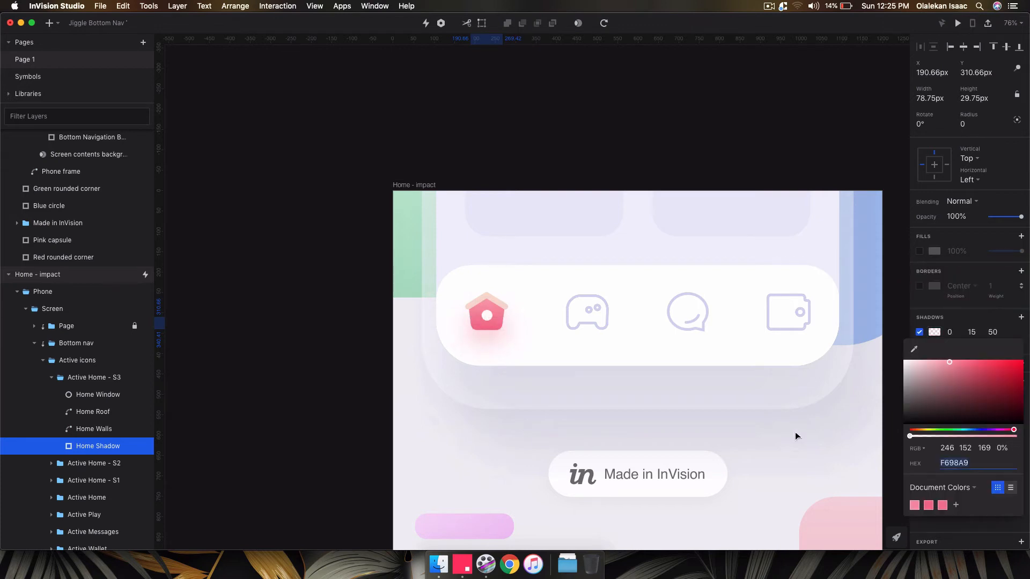
left_click(330, 328)
Step: In the Home - impact to Home - bounce motion timeline, set Active Home - S3 to run from 0.4 to 0.47 seconds
left_click(419, 185)
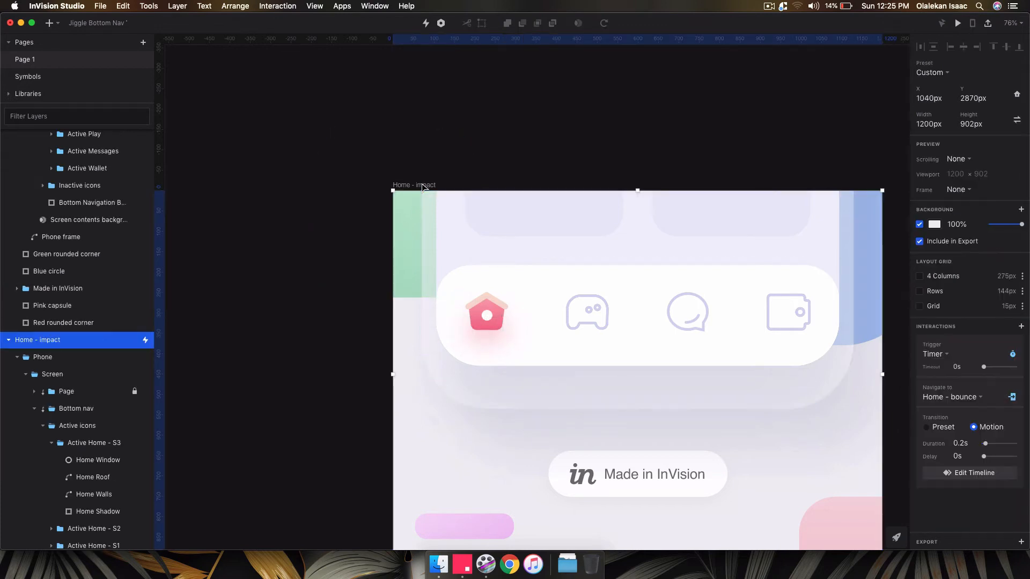
left_click(968, 471)
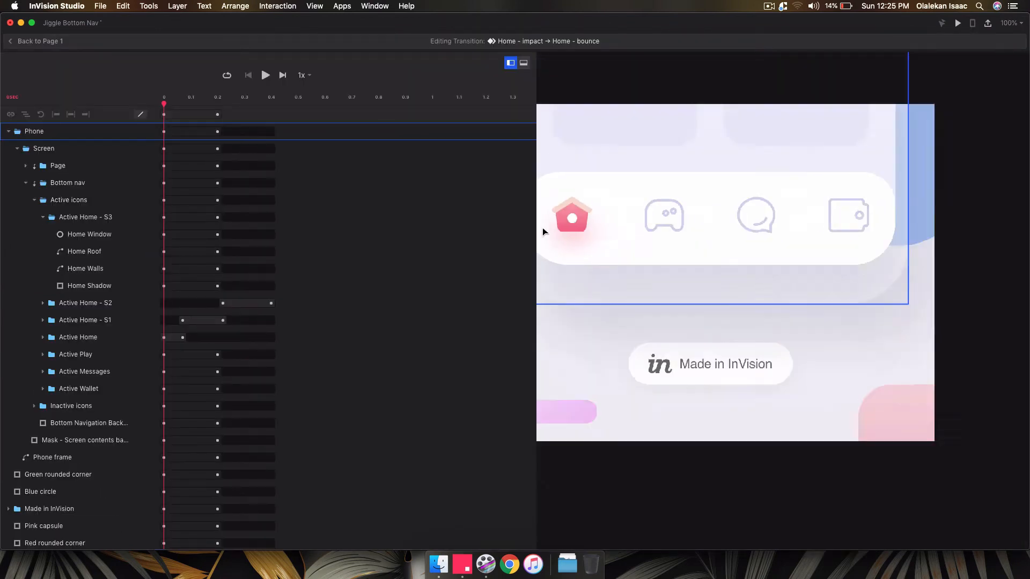
scroll(600, 227, "left", 1)
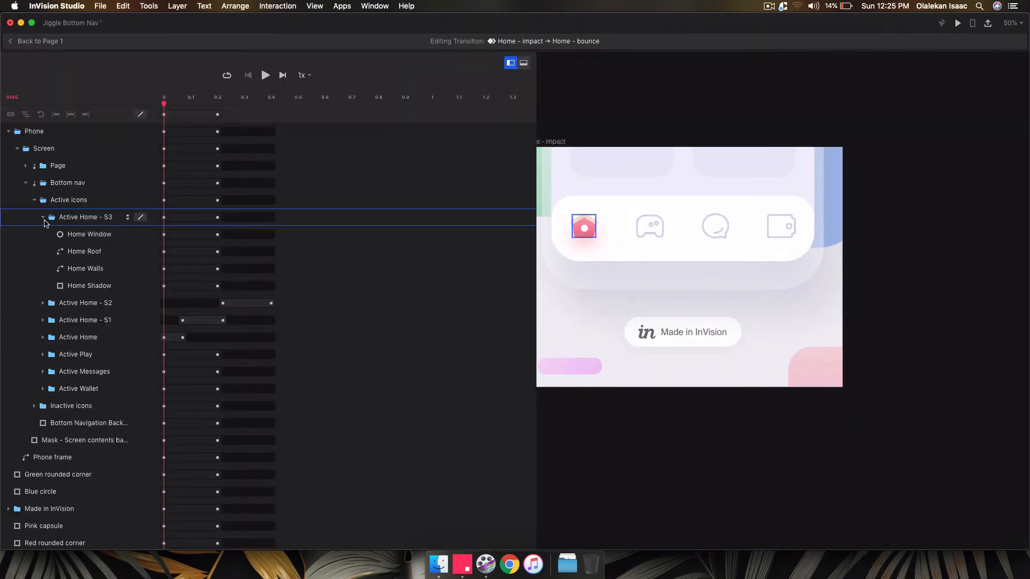
left_click(43, 218)
left_click(178, 216)
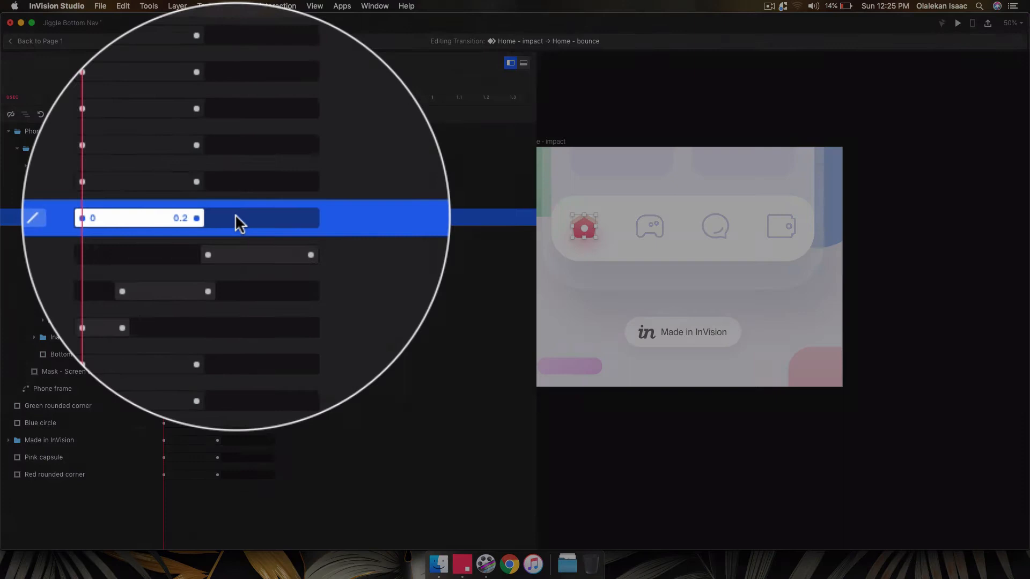
left_click_drag(188, 219, 298, 221)
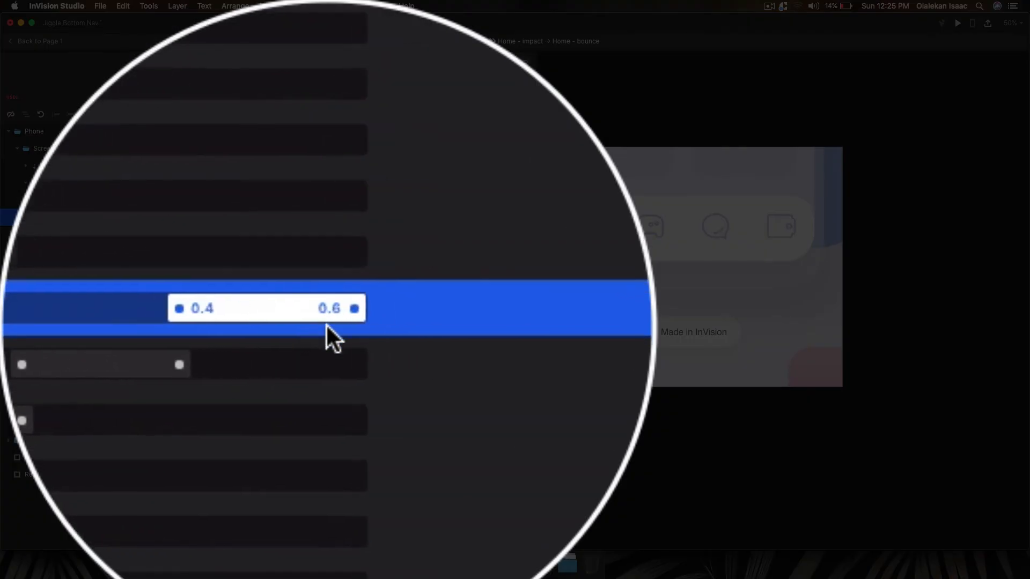
left_click_drag(327, 328, 331, 324)
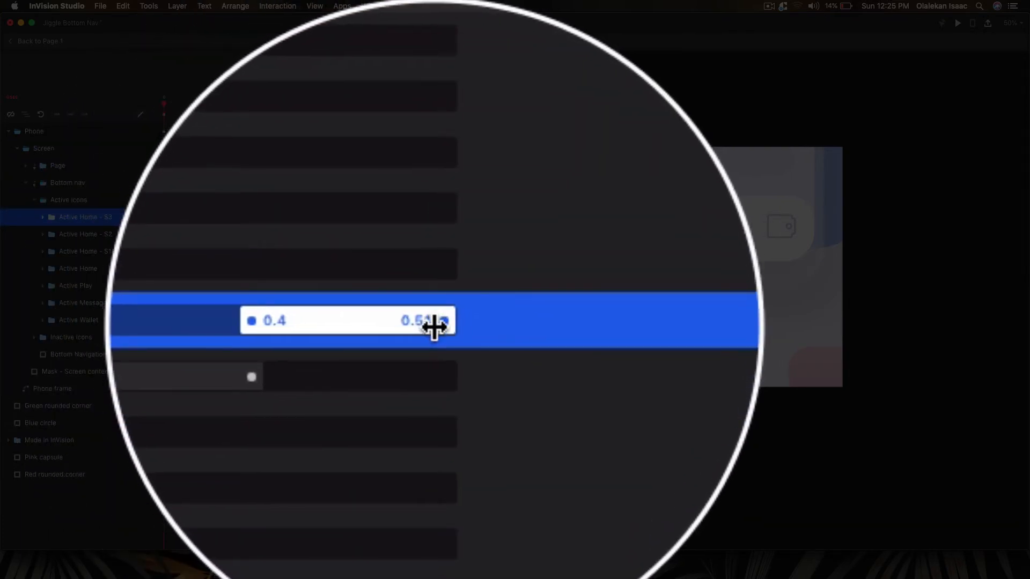
left_click_drag(433, 328, 412, 325)
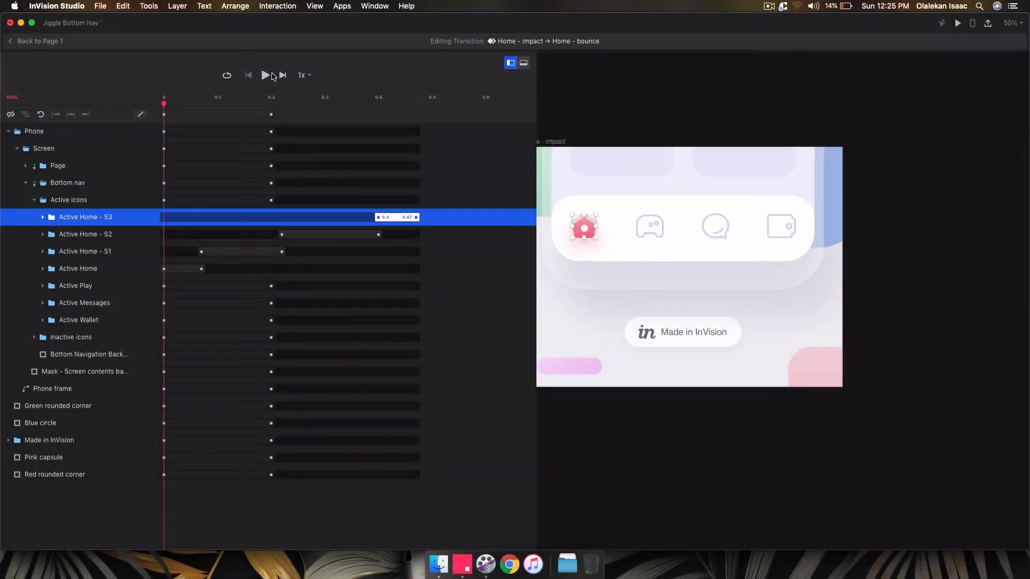
Step: Play the transition and make Active Home - S2's opacity change happen instantly at 0.4 seconds
left_click(266, 76)
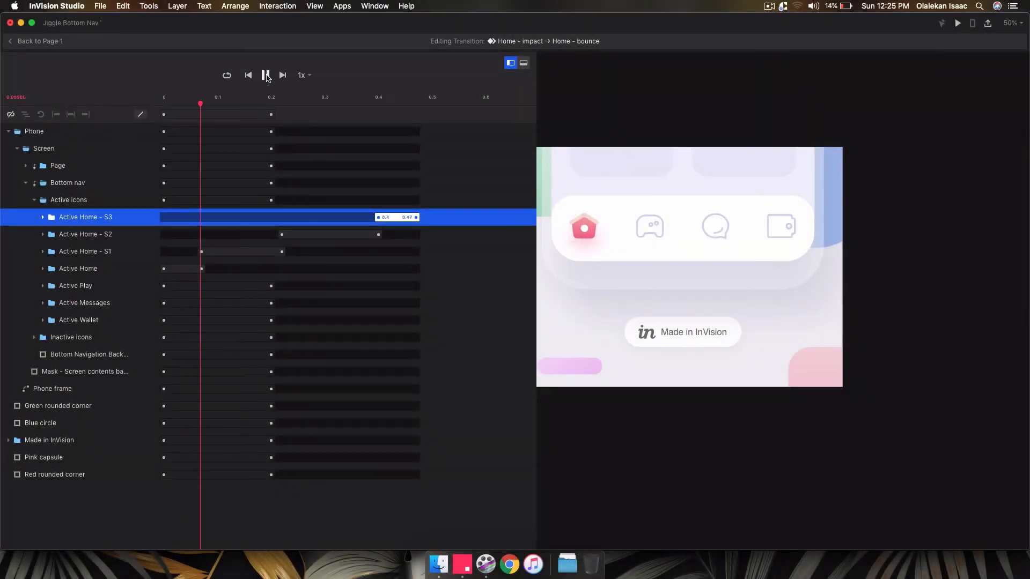
left_click(127, 235)
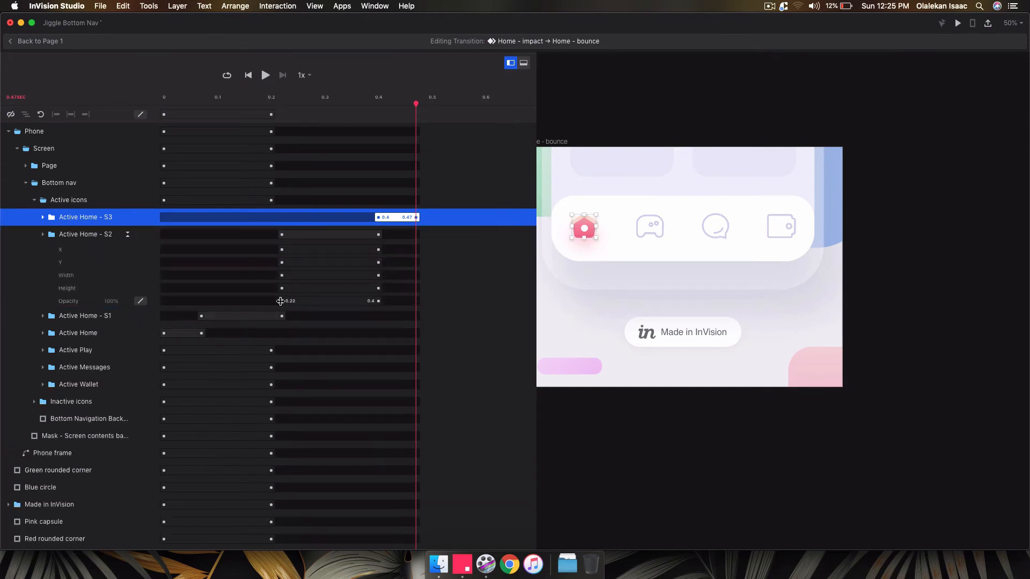
left_click_drag(280, 301, 378, 300)
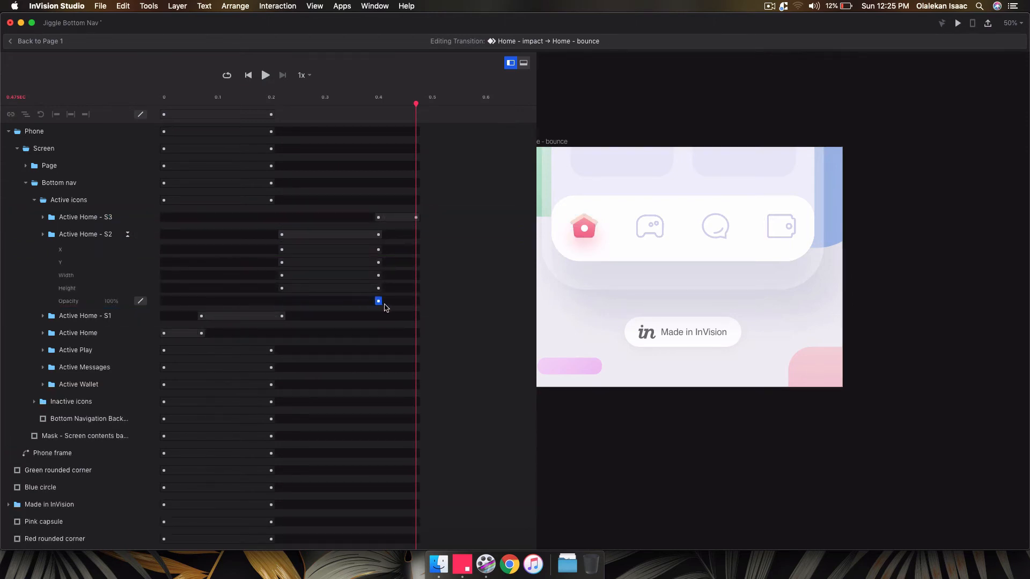
Step: Make Home Window's fill change in Active Home - S3 instant at 0.4 seconds and extend its remaining motion to 0.47 seconds
left_click(128, 217)
left_click(120, 219)
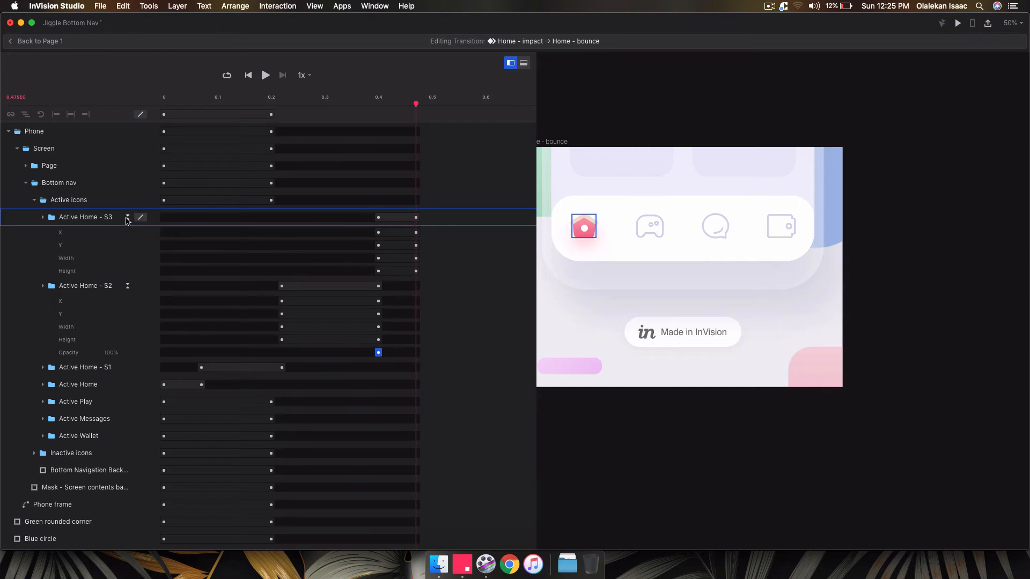
left_click(128, 217)
left_click(41, 218)
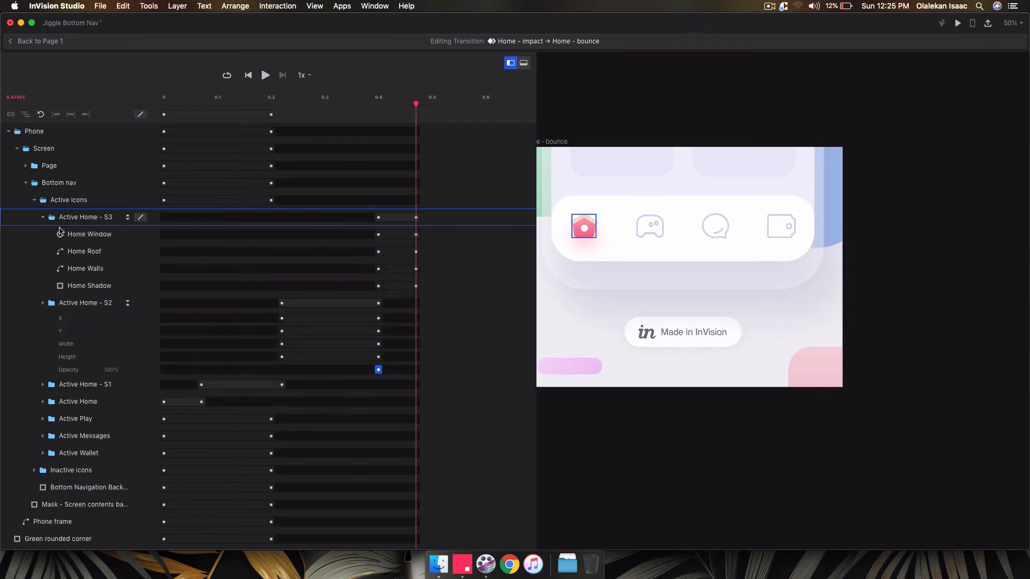
left_click(128, 234)
left_click(406, 276)
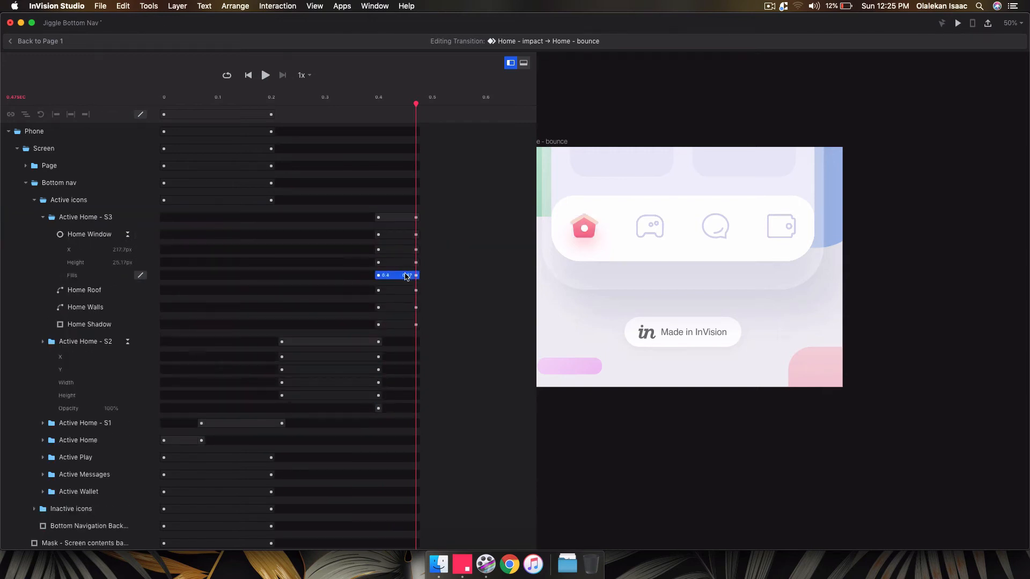
left_click_drag(415, 277, 363, 281)
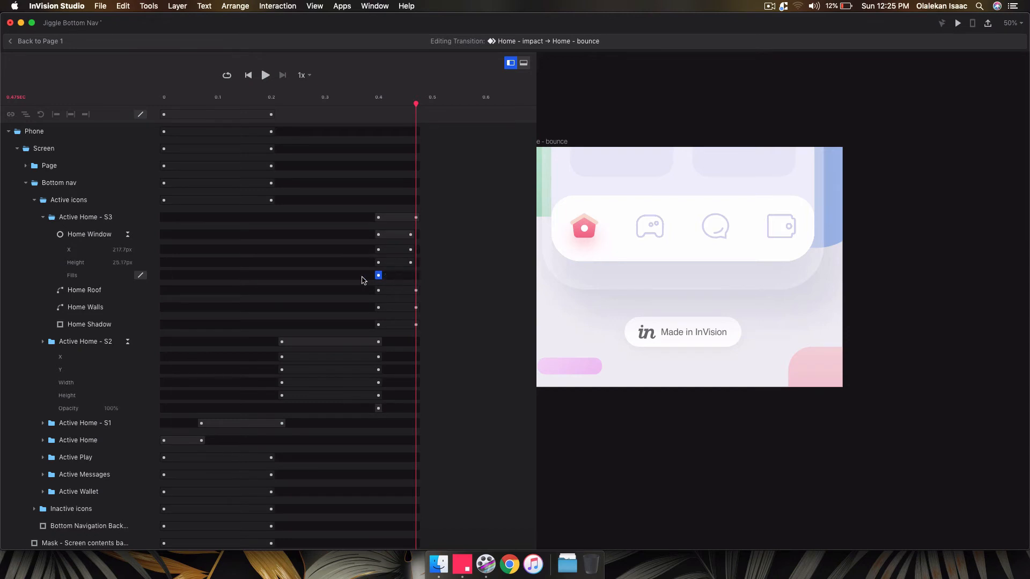
left_click(412, 234)
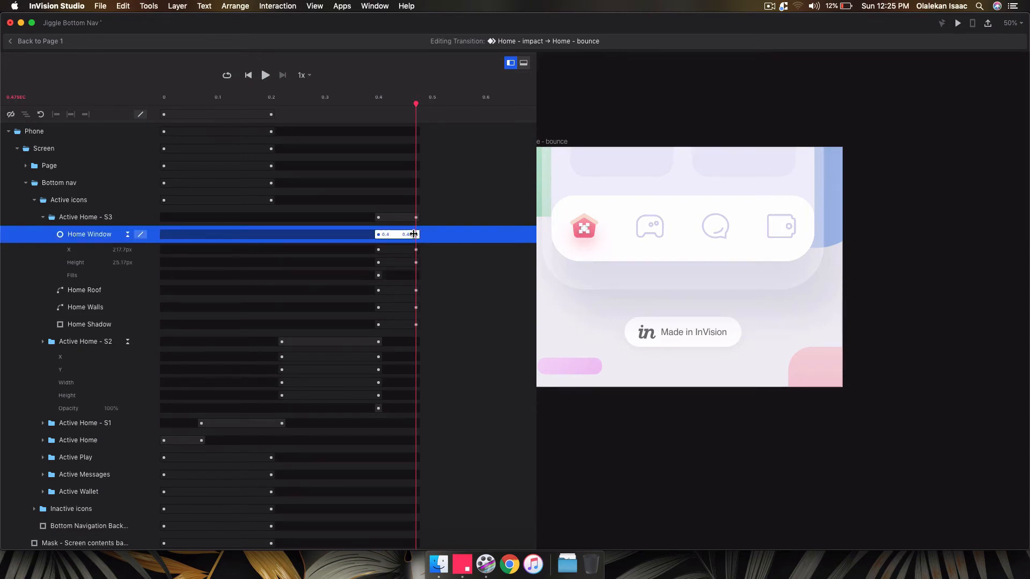
Step: Make Home Roof's border change in Active Home - S3 instant at 0.4 seconds and extend its remaining motion to 0.47 seconds
left_click(128, 290)
left_click(400, 357)
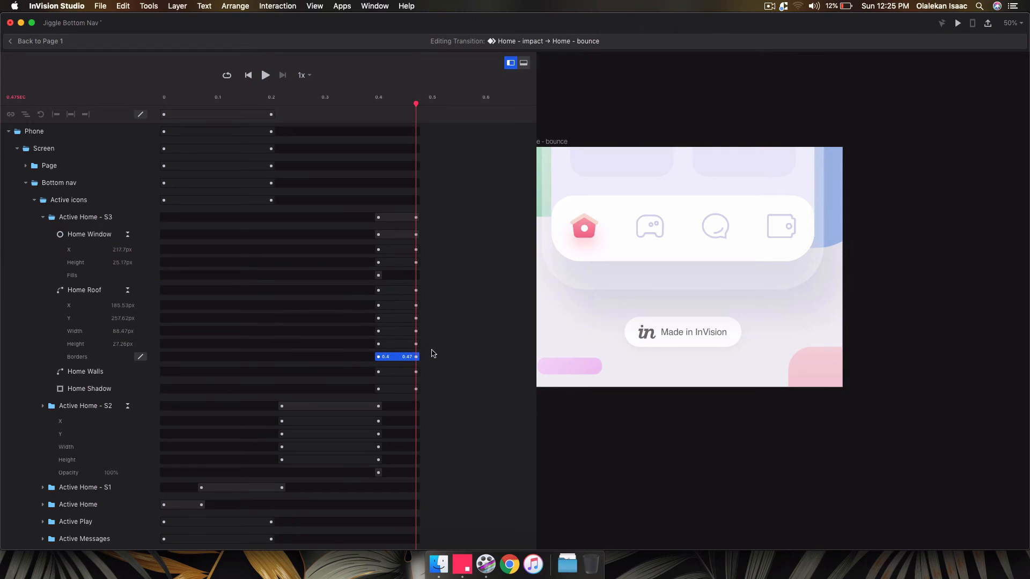
left_click_drag(418, 356, 378, 356)
left_click(411, 296)
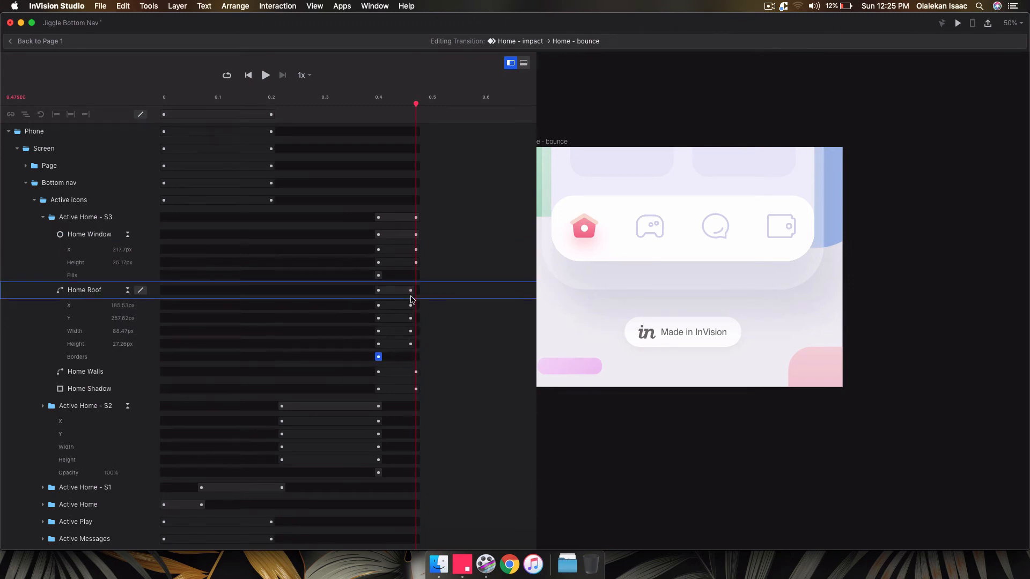
left_click(411, 293)
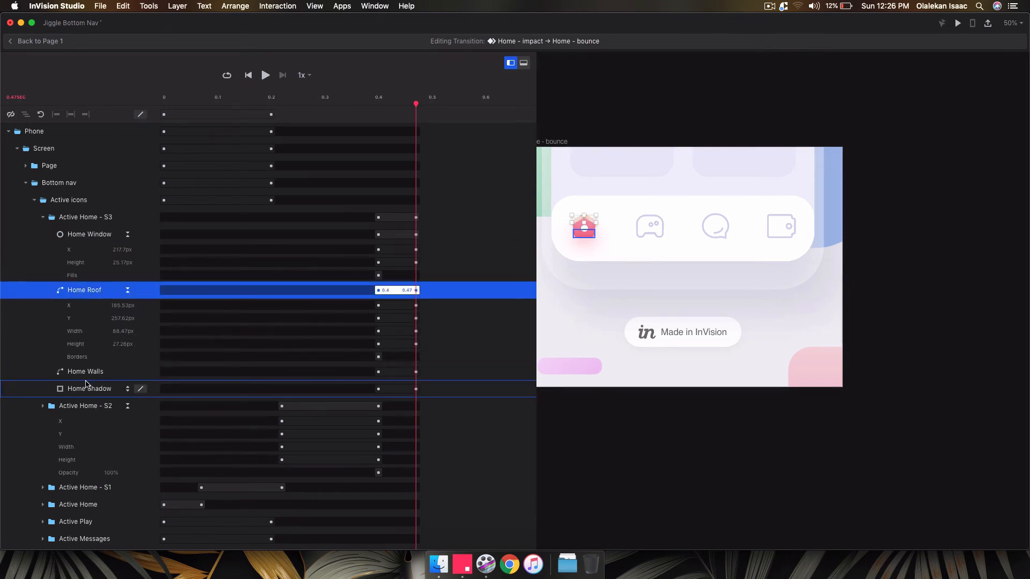
Step: Make Home Walls' fill and Home Shadow's shadow changes instant at 0.4 seconds and extend both layers' remaining motion to 0.47 seconds
left_click(112, 372)
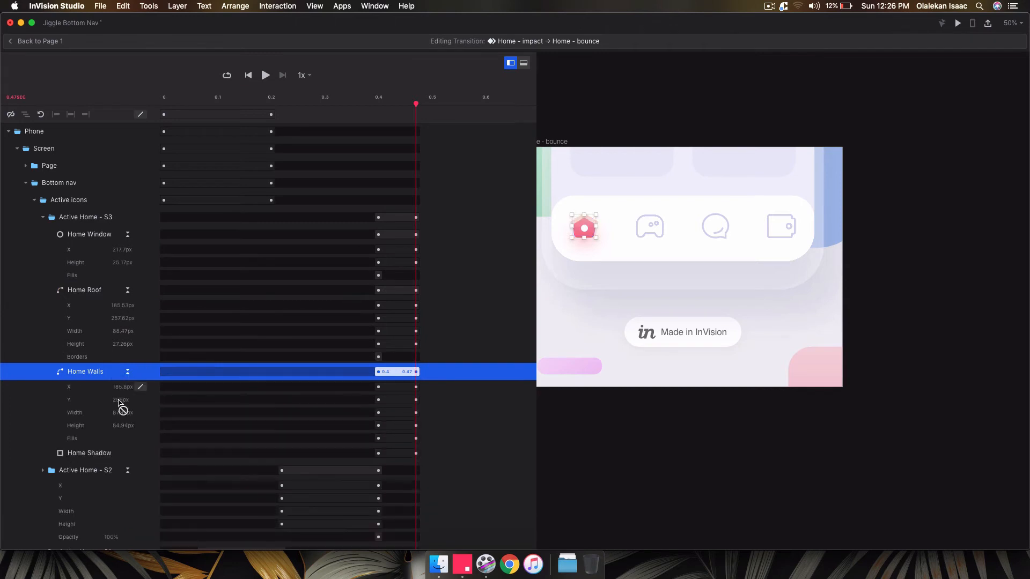
left_click(128, 454)
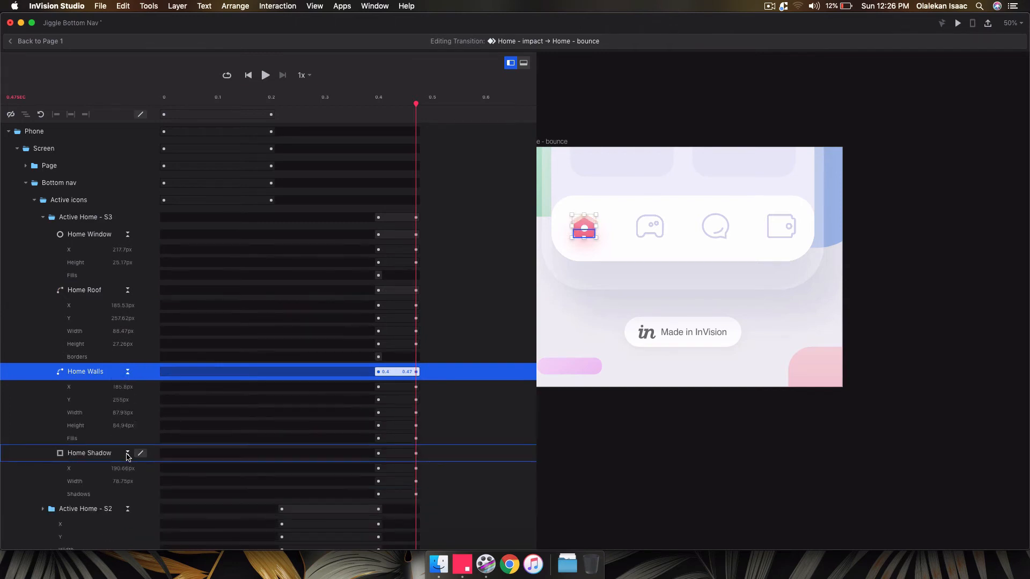
left_click(90, 494, "super")
left_click_drag(416, 437, 411, 437)
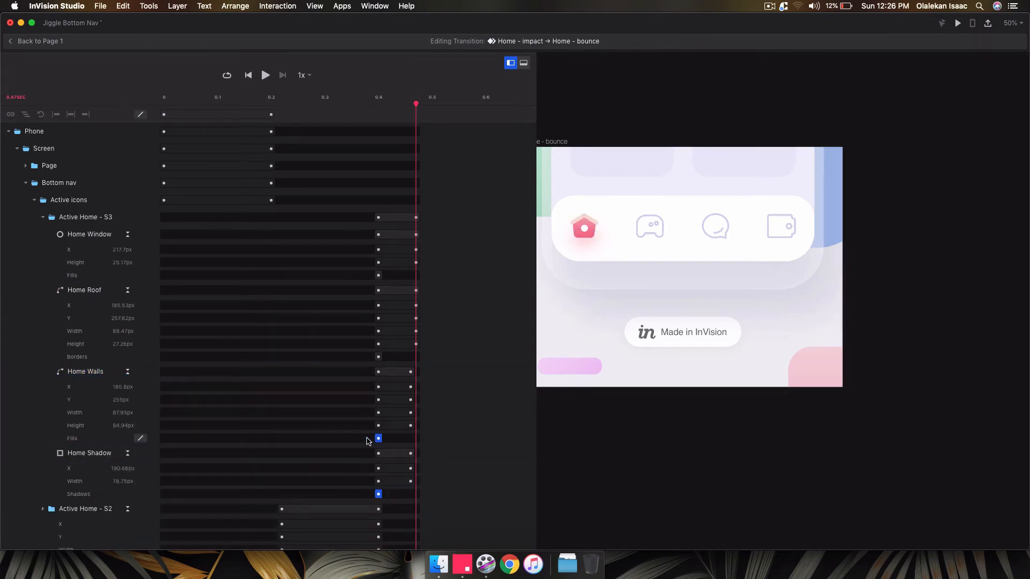
left_click(86, 372)
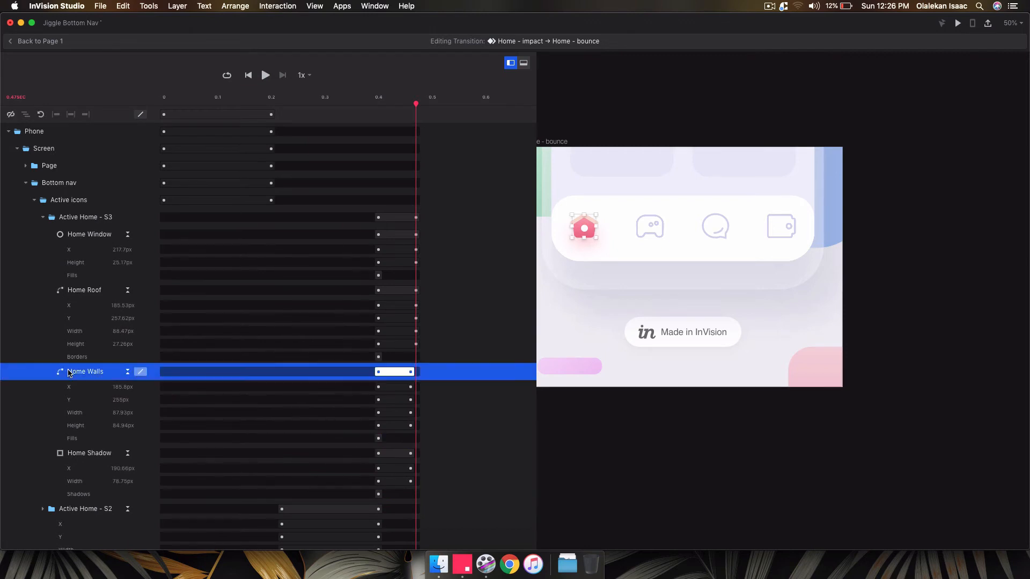
left_click(89, 454, "super")
left_click_drag(411, 372, 413, 371)
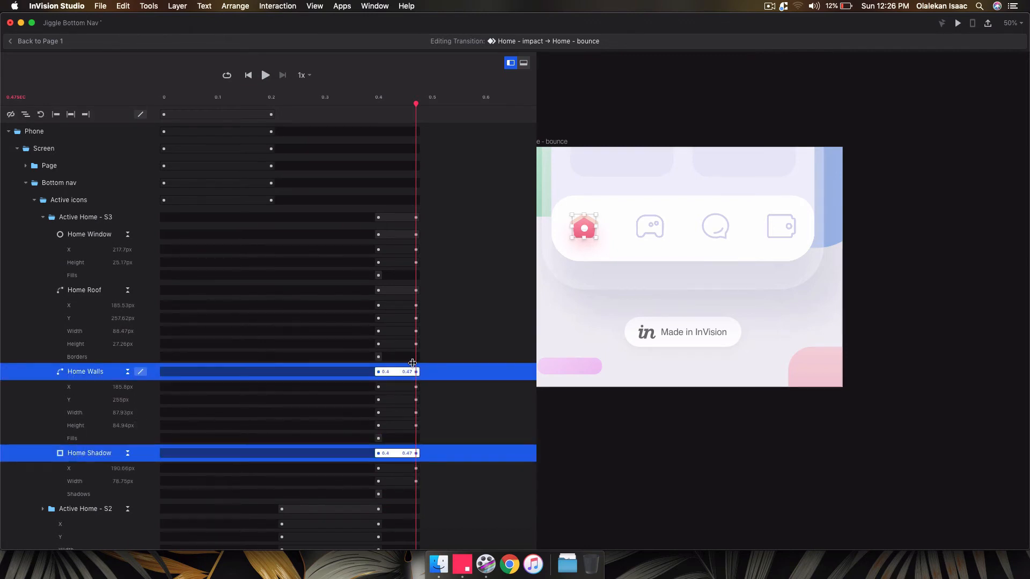
Step: Play the Home - impact to Home - bounce transition repeatedly to check it, and return to the artboards on Page 1
left_click(265, 75)
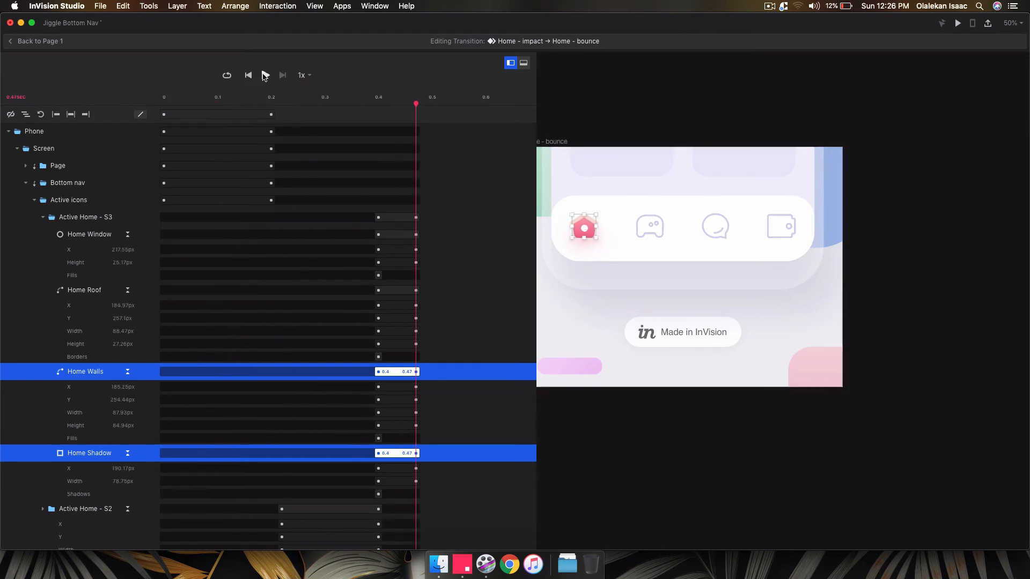
left_click(265, 76)
left_click(266, 76)
left_click(43, 41)
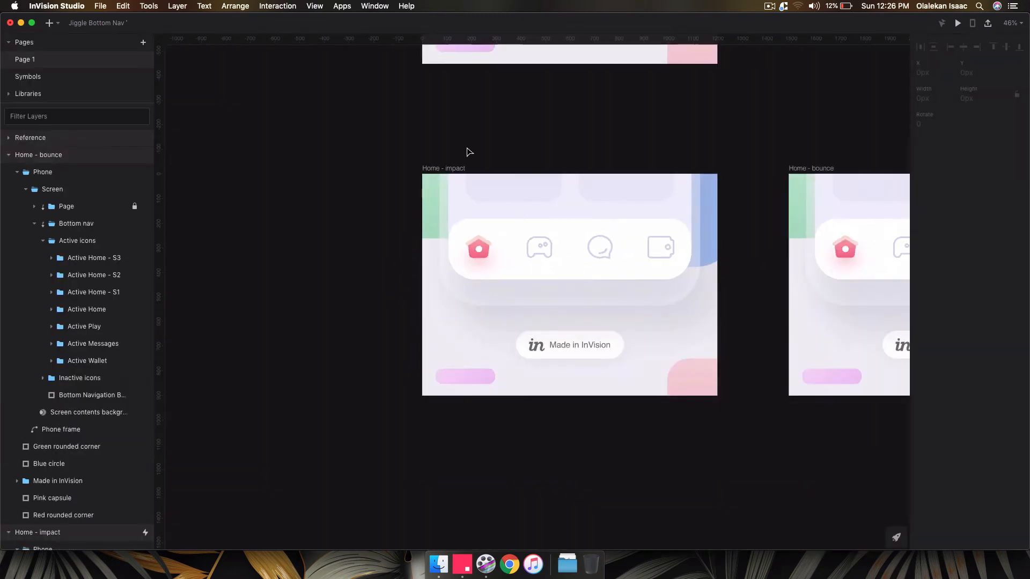
scroll(423, 148, "down", 5)
scroll(422, 148, "up", 1)
scroll(422, 148, "right", 1)
scroll(422, 151, "up", 3)
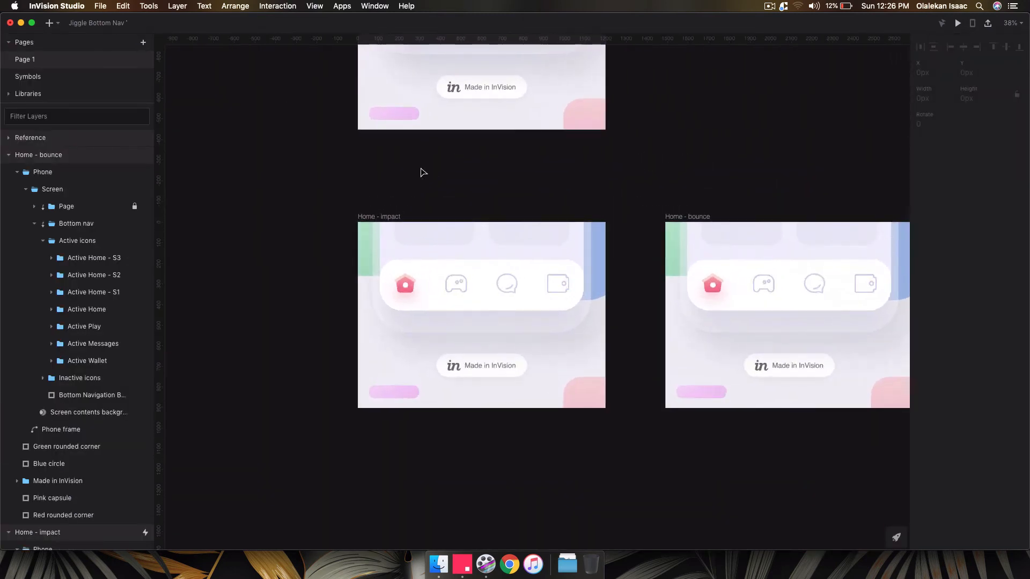
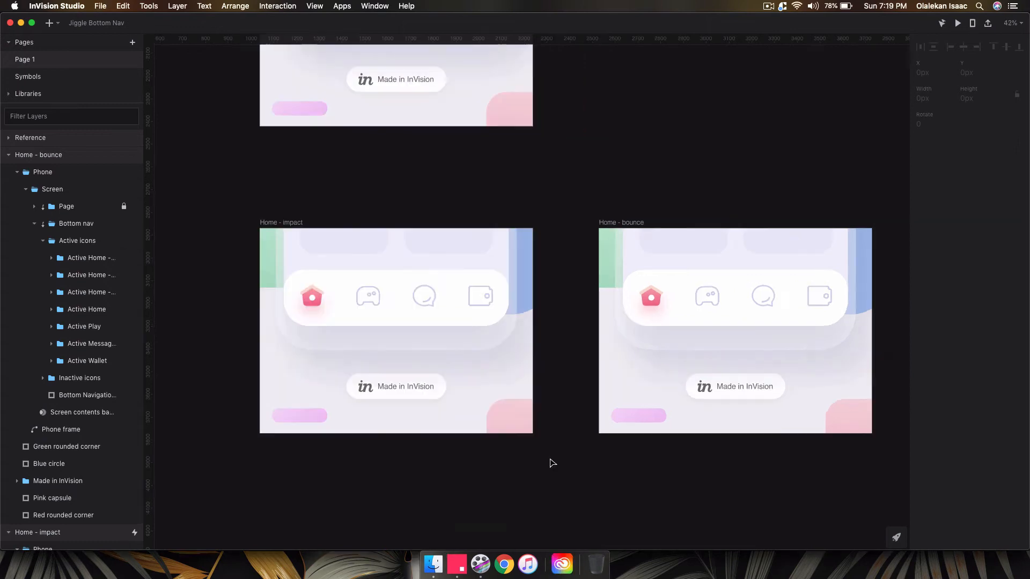
Step: Duplicate the Home - inertia artboard below Home - impact and rename the copy Play - inertia
scroll(545, 358, "down", 3)
left_click(322, 228)
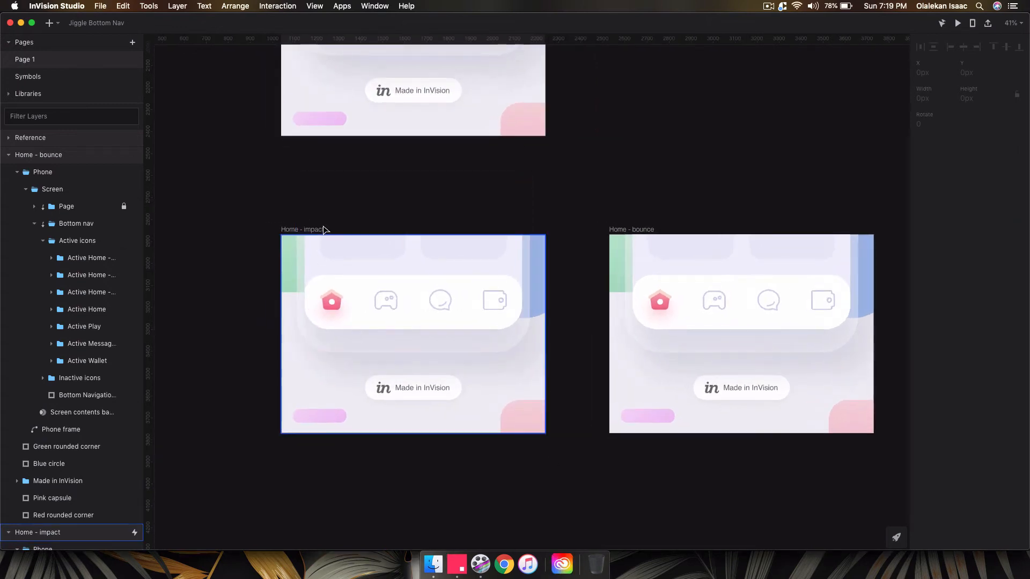
scroll(323, 227, "down", 5)
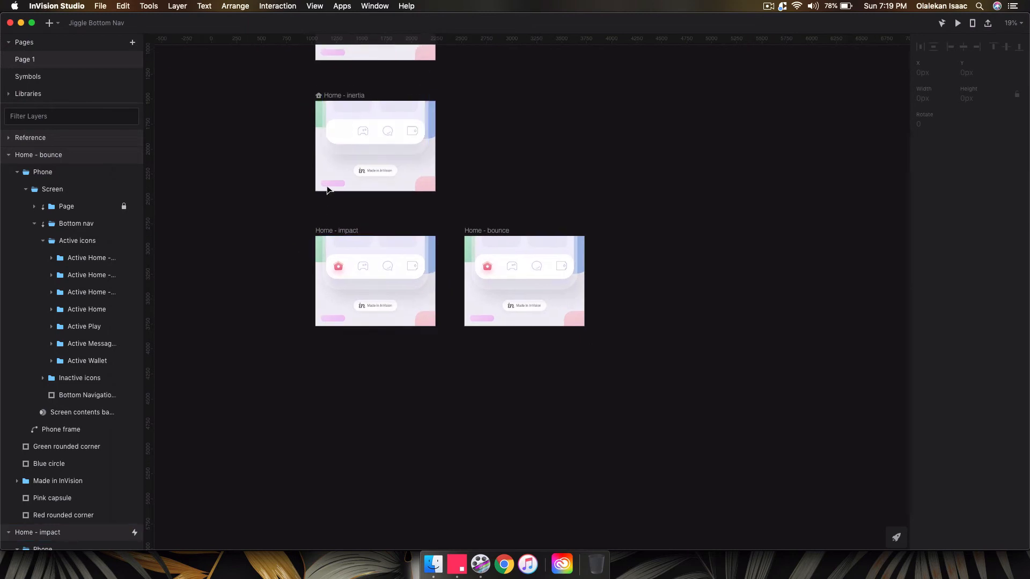
left_click(329, 95)
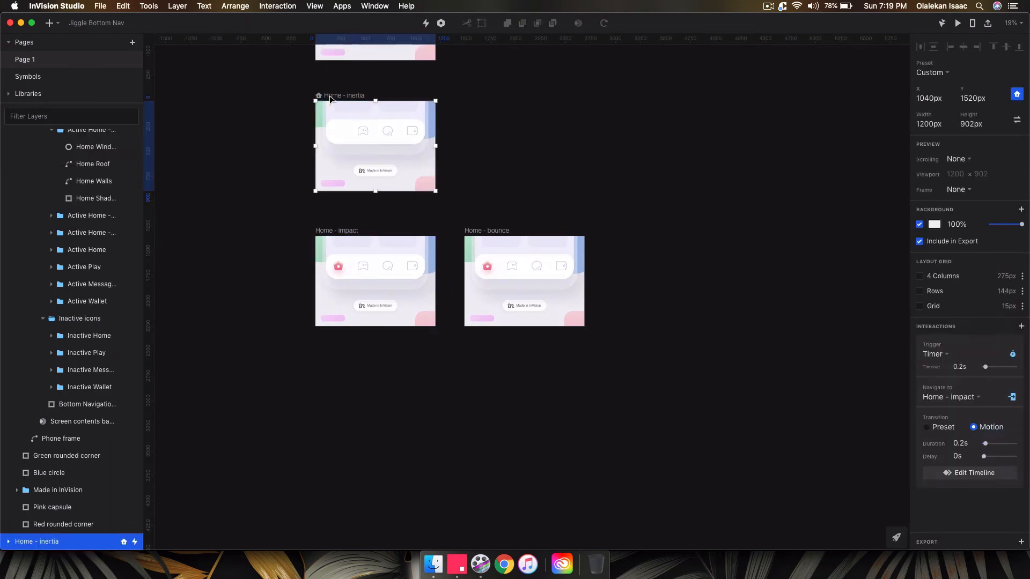
left_click_drag(330, 96, 327, 384)
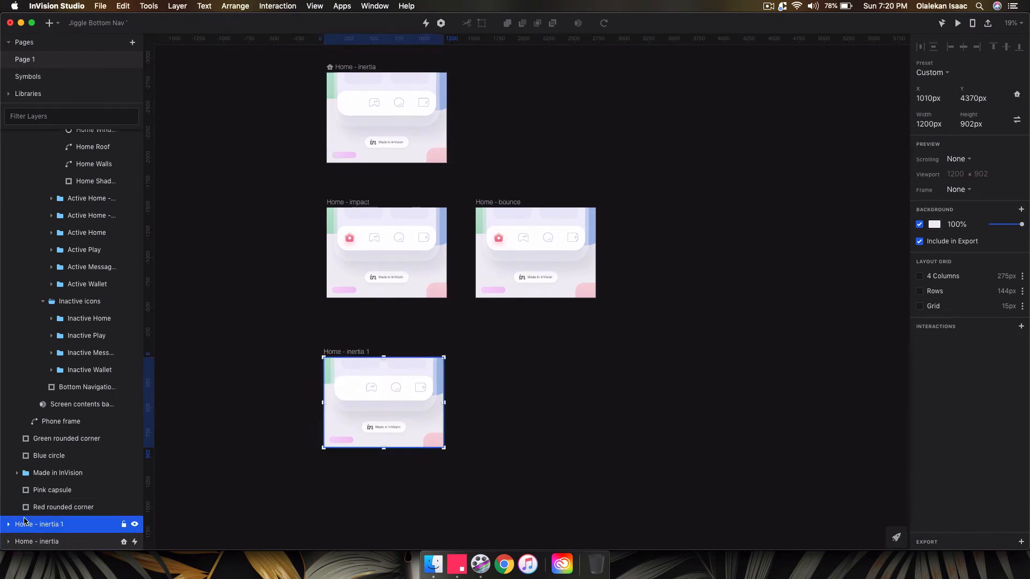
double_click(24, 524)
left_click(25, 524)
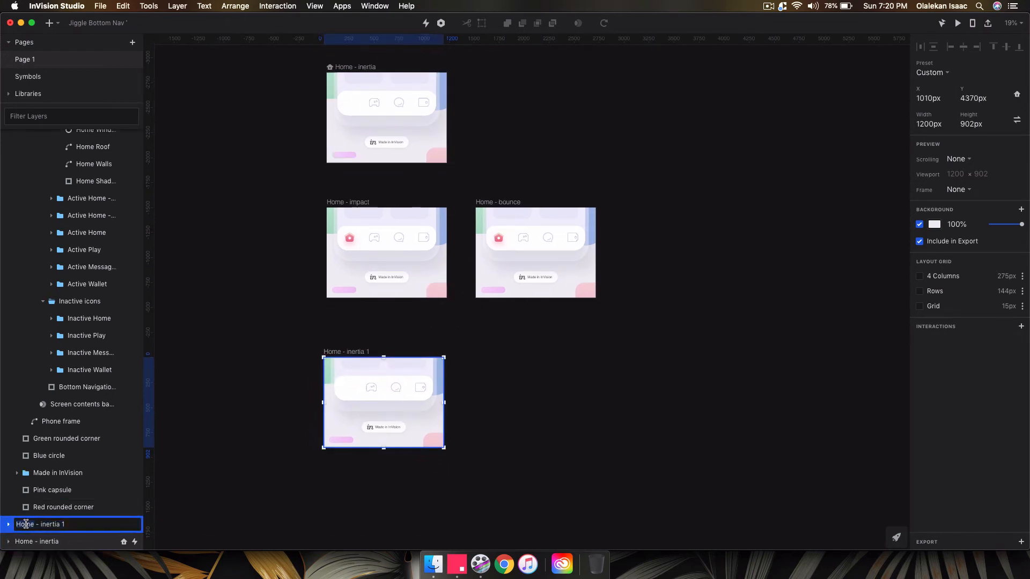
double_click(26, 524)
type("Play")
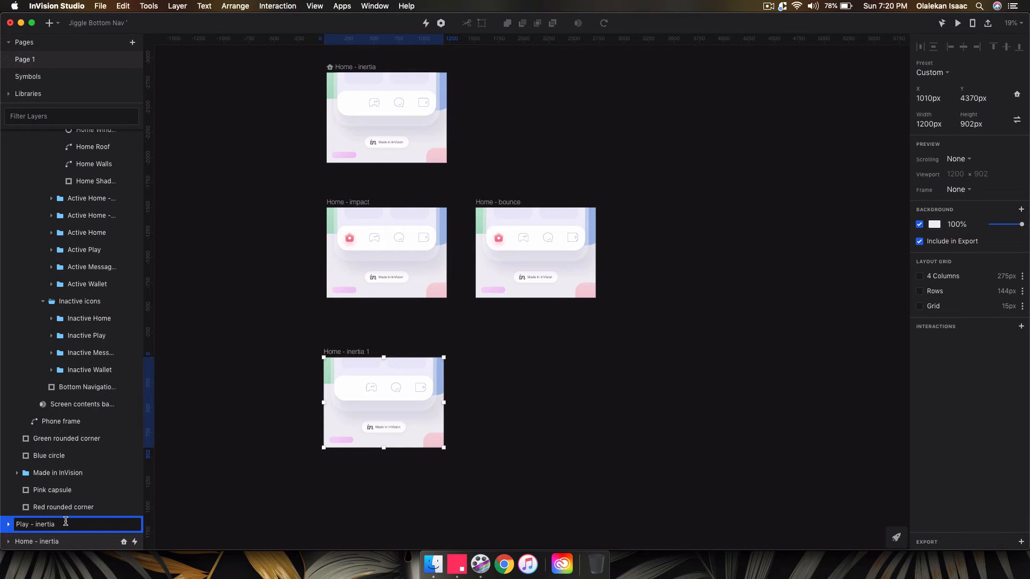
key("Return")
Step: Delete the Play - inertia artboard
scroll(65, 341, "up", 5)
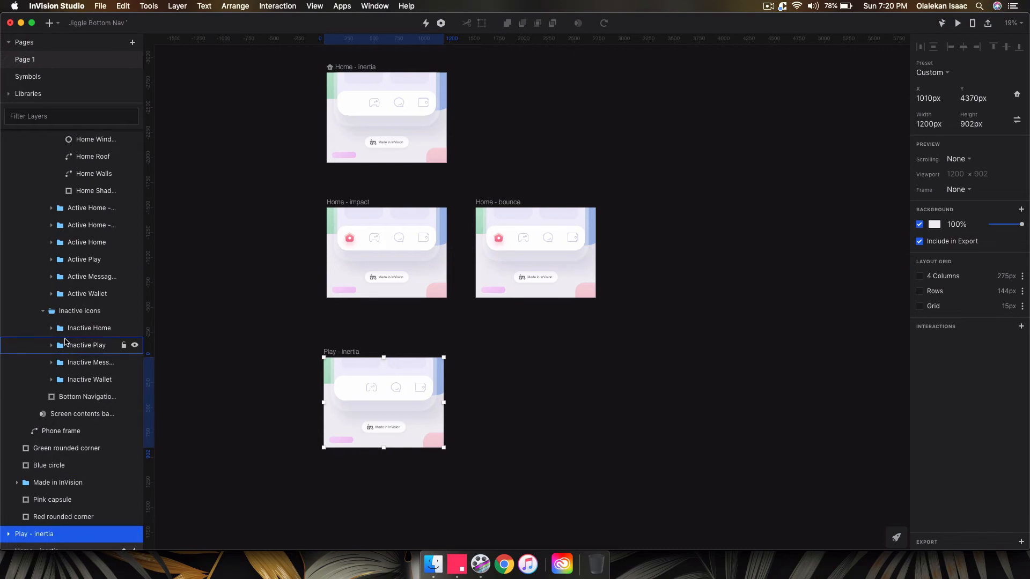
left_click(18, 299)
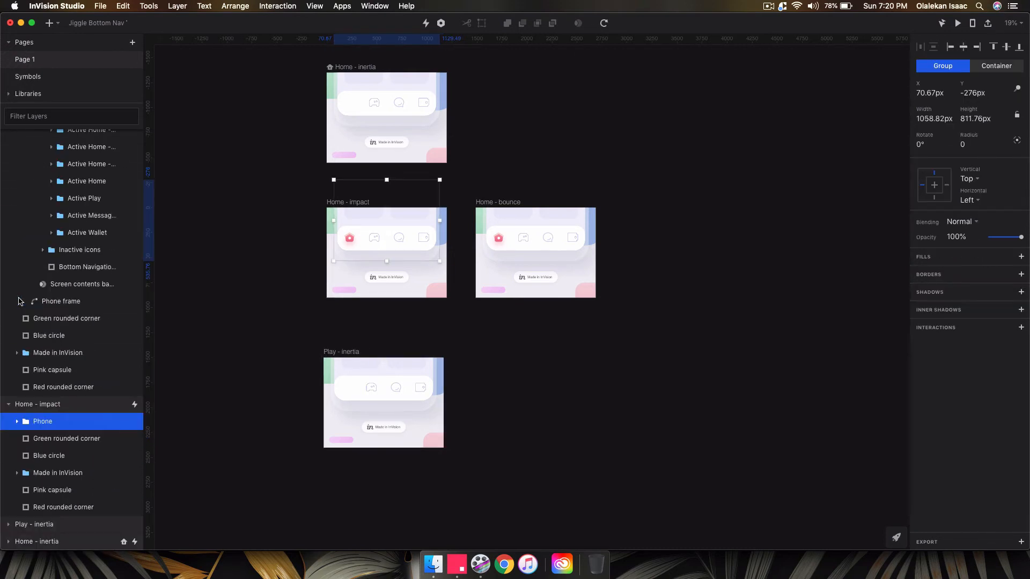
left_click(270, 366)
scroll(301, 357, "down", 5)
scroll(327, 346, "up", 3)
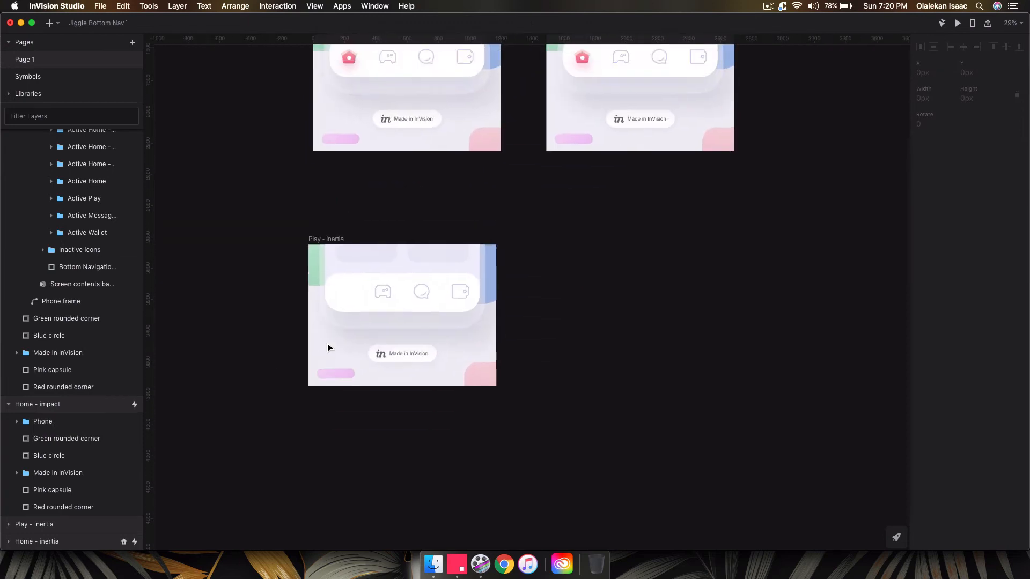
left_click(306, 249)
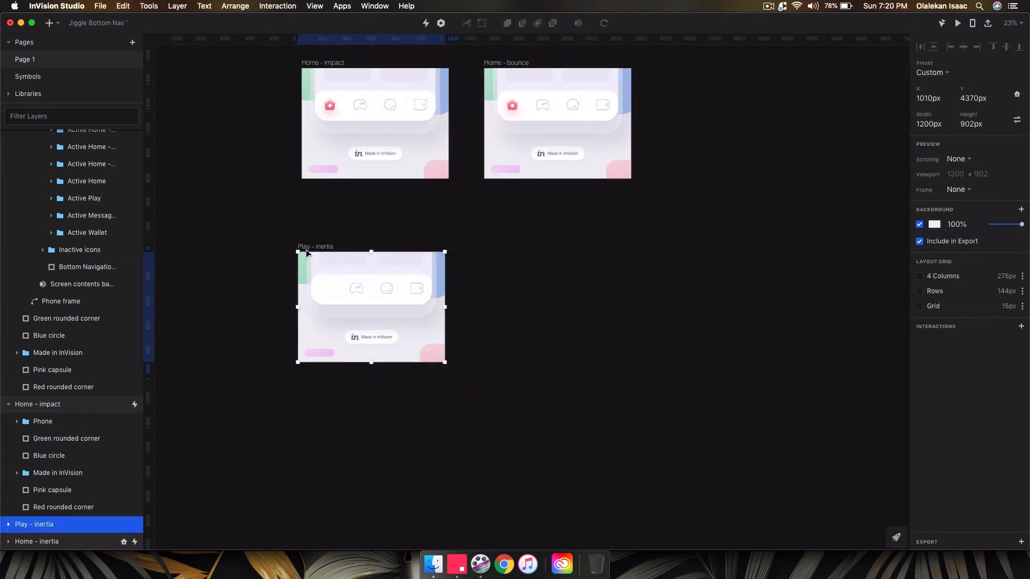
key("BackSpace")
Step: Duplicate the Home - bounce artboard below Home - impact and rename the copy Play - Inertia
left_click(504, 63)
left_click_drag(504, 63, 322, 236)
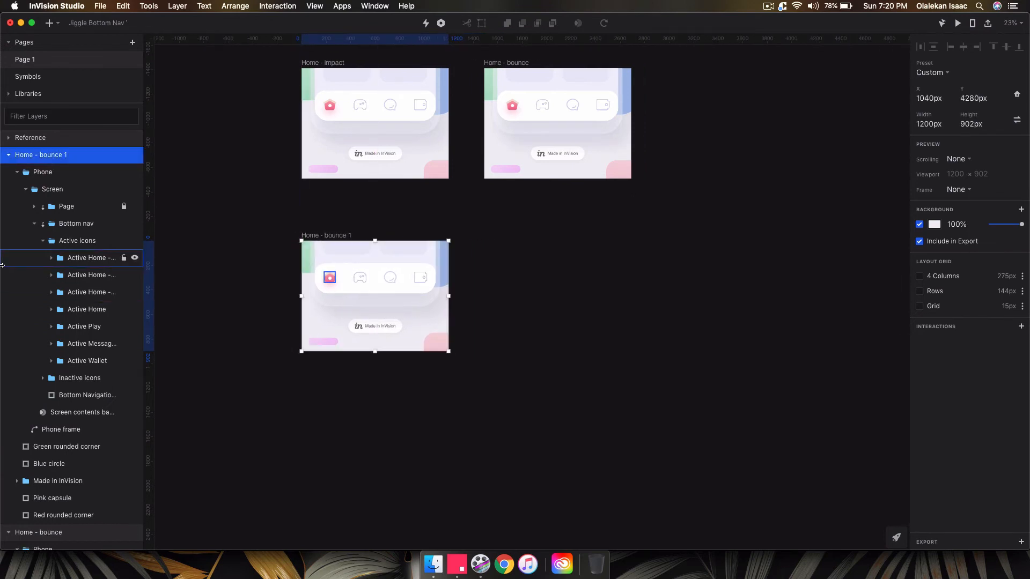
double_click(29, 154)
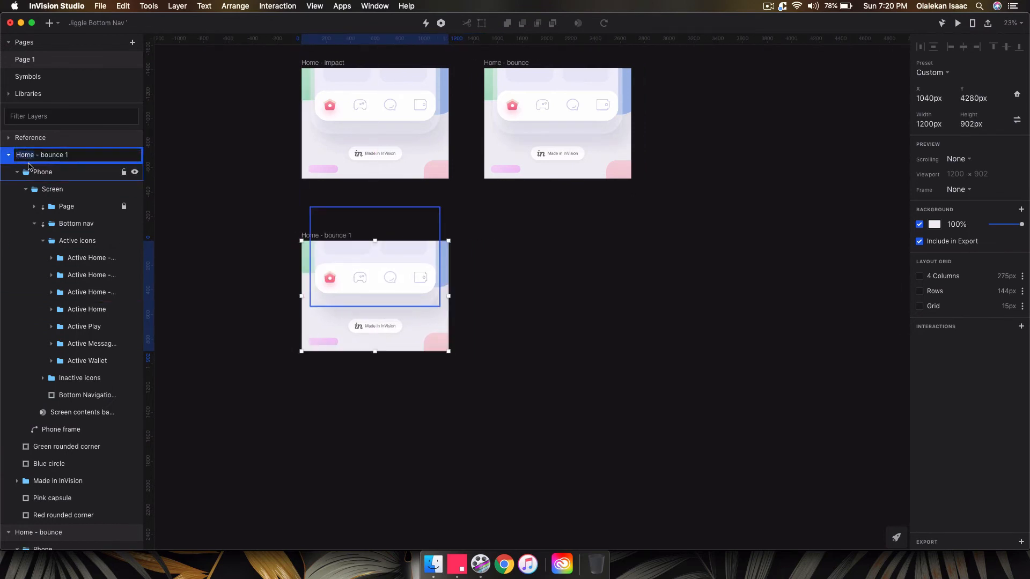
type("play")
key("BackSpace")
key("BackSpace")
key("BackSpace")
key("BackSpace")
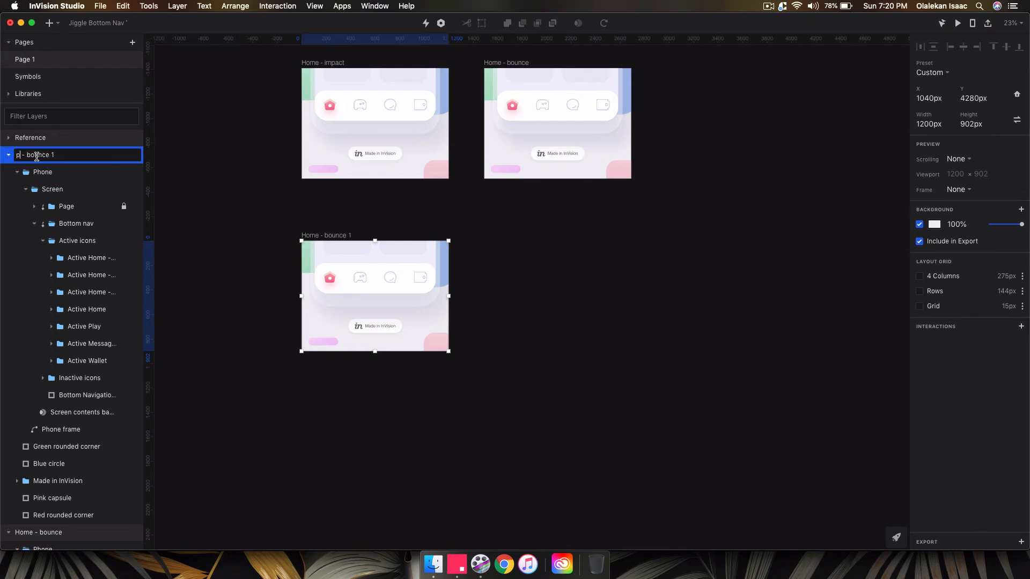
type("Play")
key("BackSpace")
key("Return")
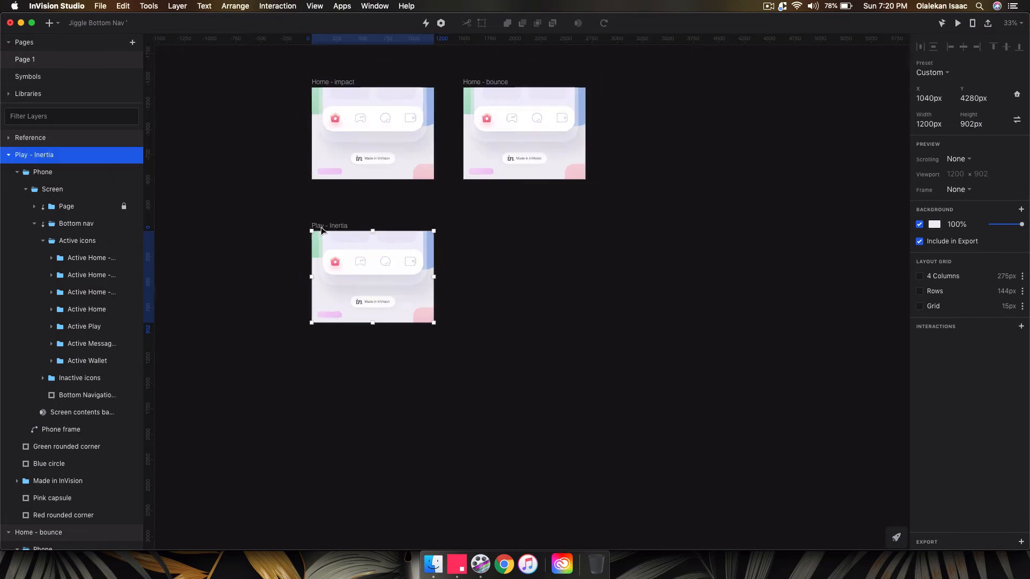
Step: Duplicate Play - Inertia twice, placing the two copies side by side in a row beneath it
scroll(321, 227, "down", 3)
left_click_drag(321, 227, 430, 336)
left_click(341, 327)
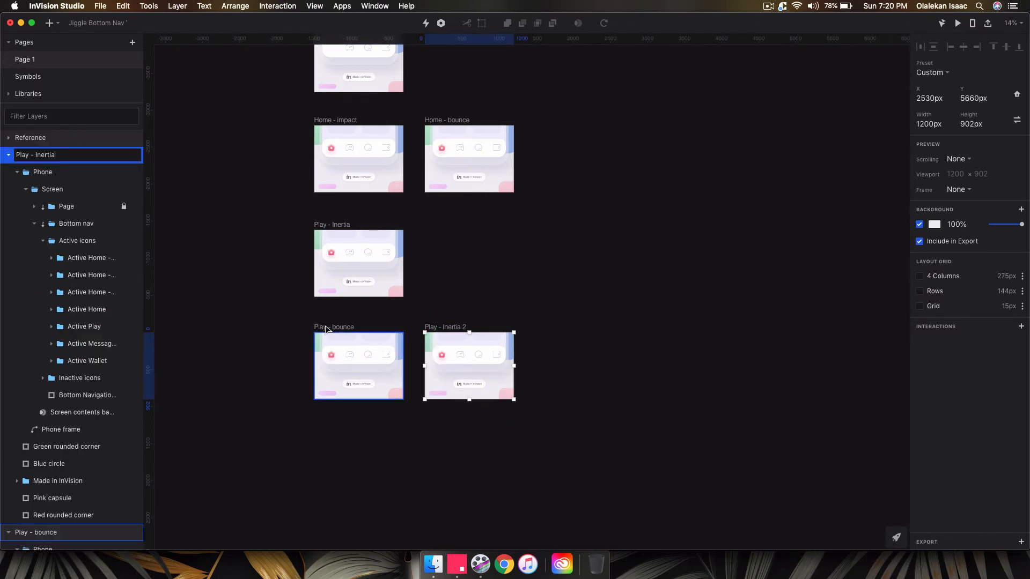
Step: Rename the artboard directly beneath Play - Inertia as Play - impact
left_click(54, 531)
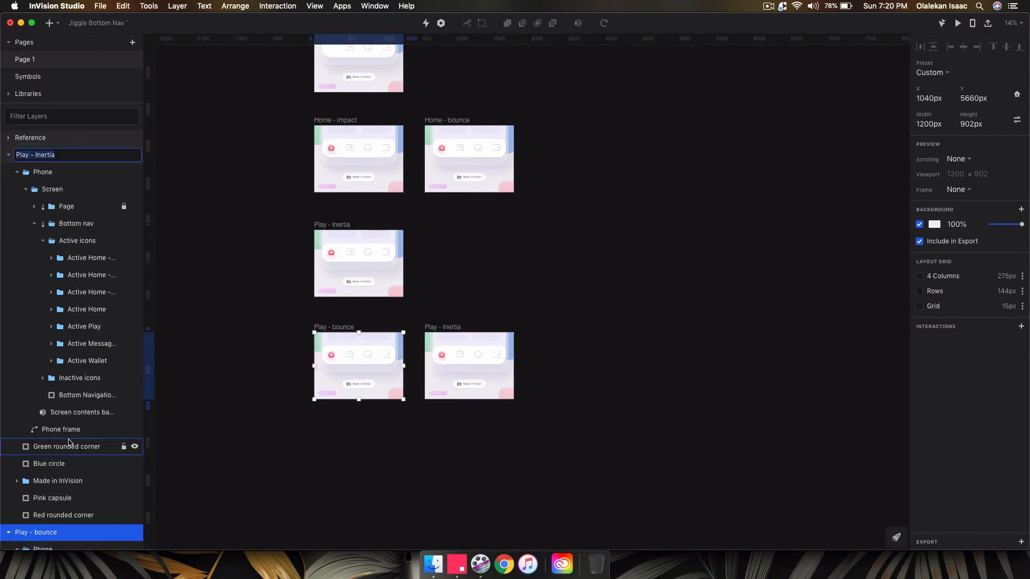
double_click(62, 533)
type("Play - impact")
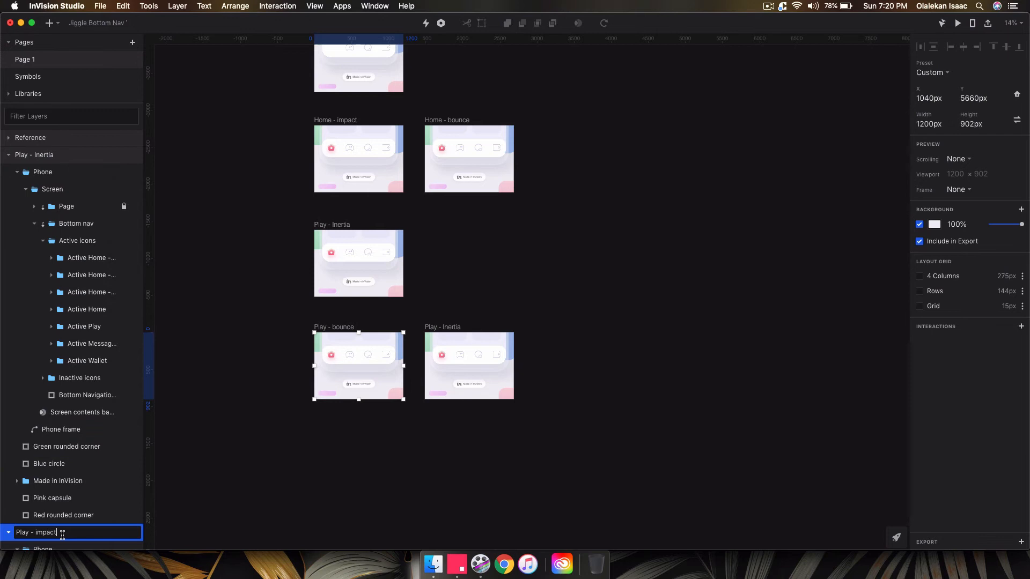
key("Return")
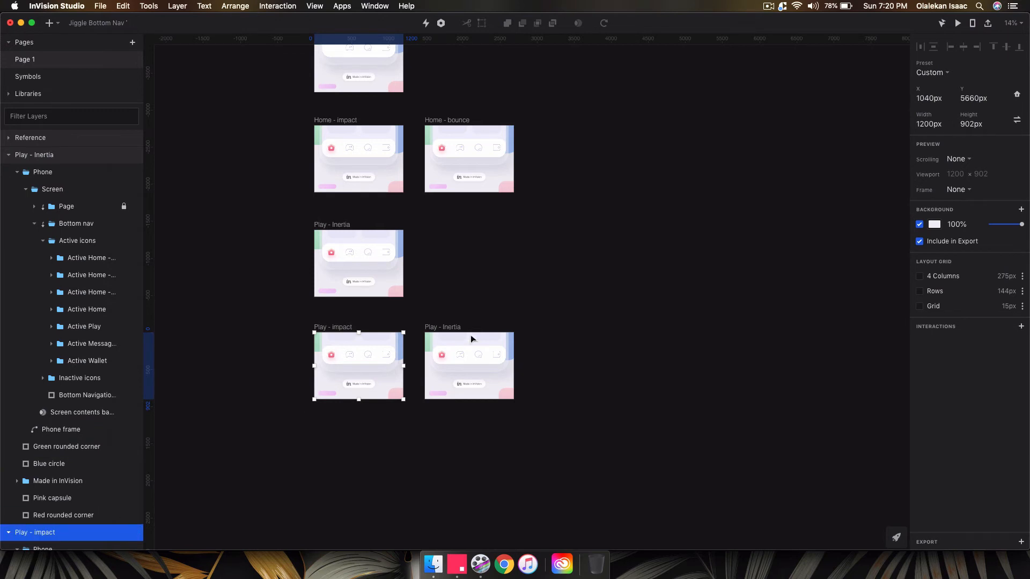
Step: Rename the artboard beside Play - impact as Play - bounce
left_click(45, 156)
double_click(68, 156)
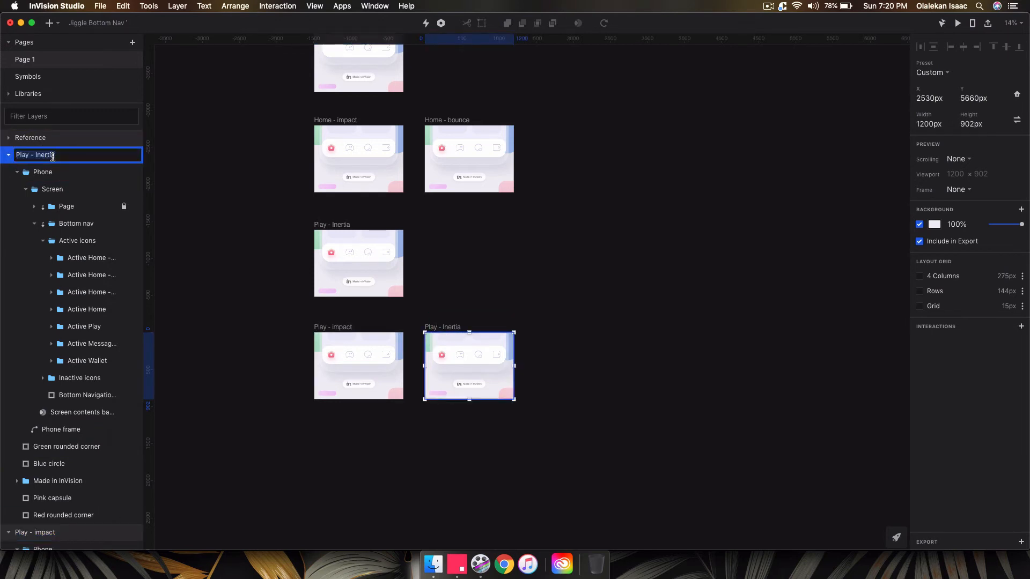
double_click(69, 156)
type("bounc")
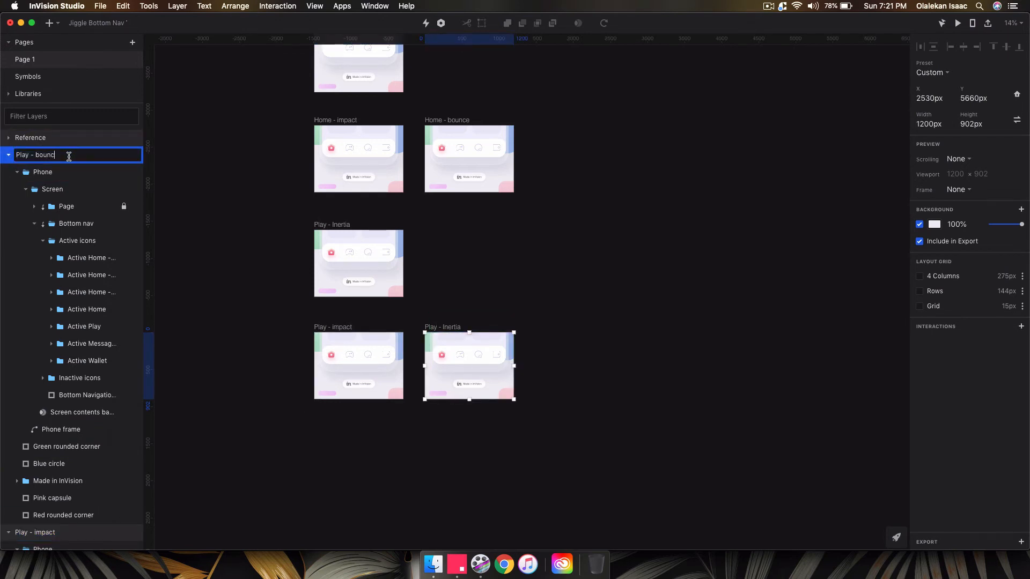
type("e")
key("Return")
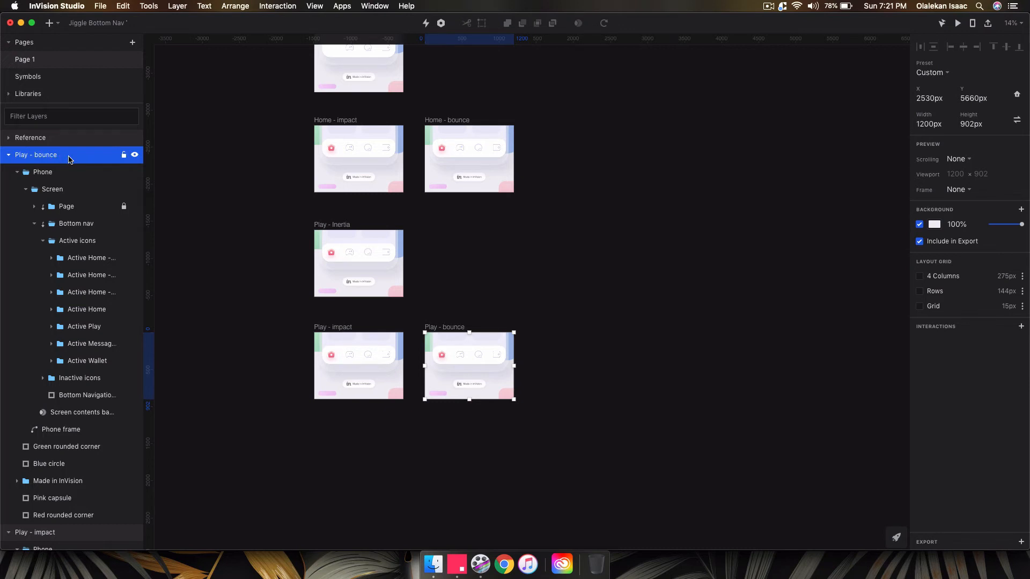
Step: Select the active home icon inside the Play - Inertia artboard's bottom navigation and examine its layers
left_click(252, 237)
scroll(257, 239, "up", 3)
scroll(257, 240, "up", 4)
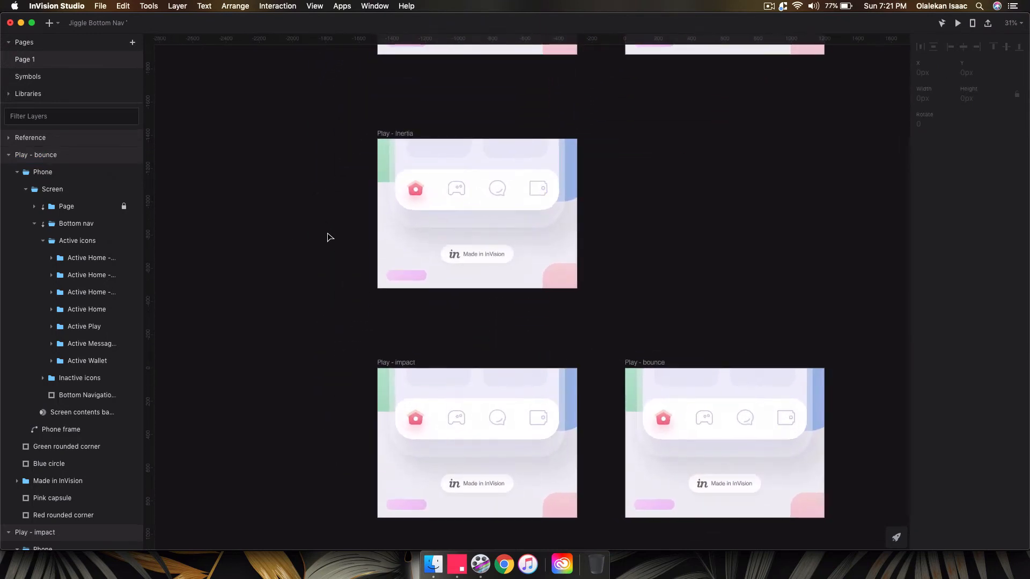
scroll(329, 237, "up", 4)
left_click(444, 174)
scroll(444, 175, "up", 4)
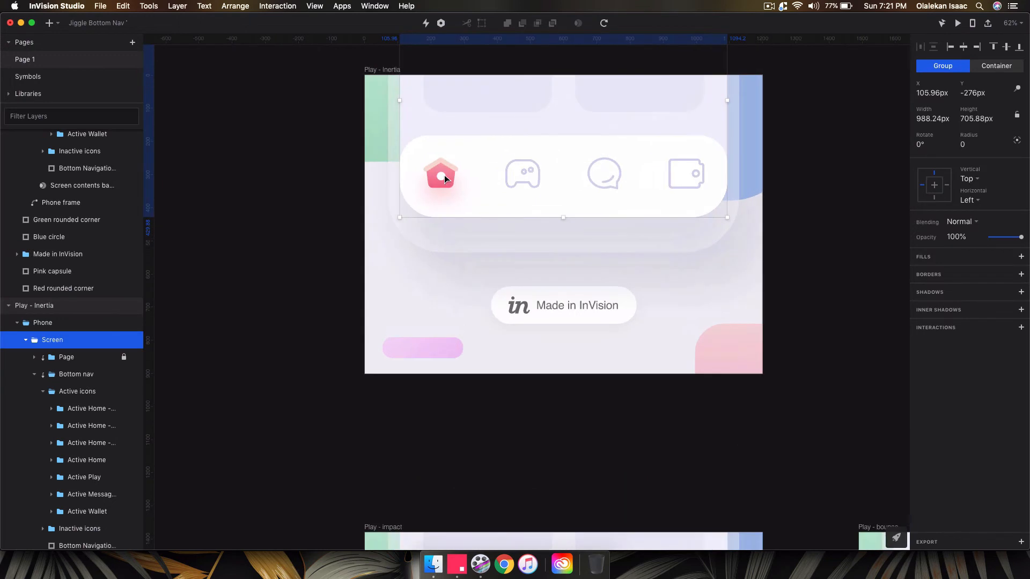
double_click(444, 175)
double_click(443, 176)
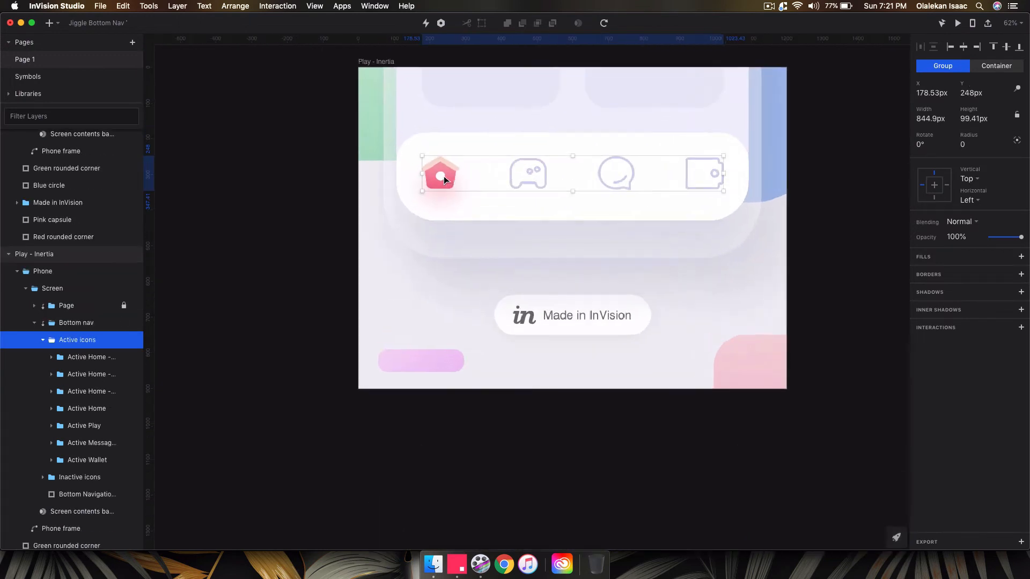
scroll(443, 176, "up", 3)
double_click(443, 176)
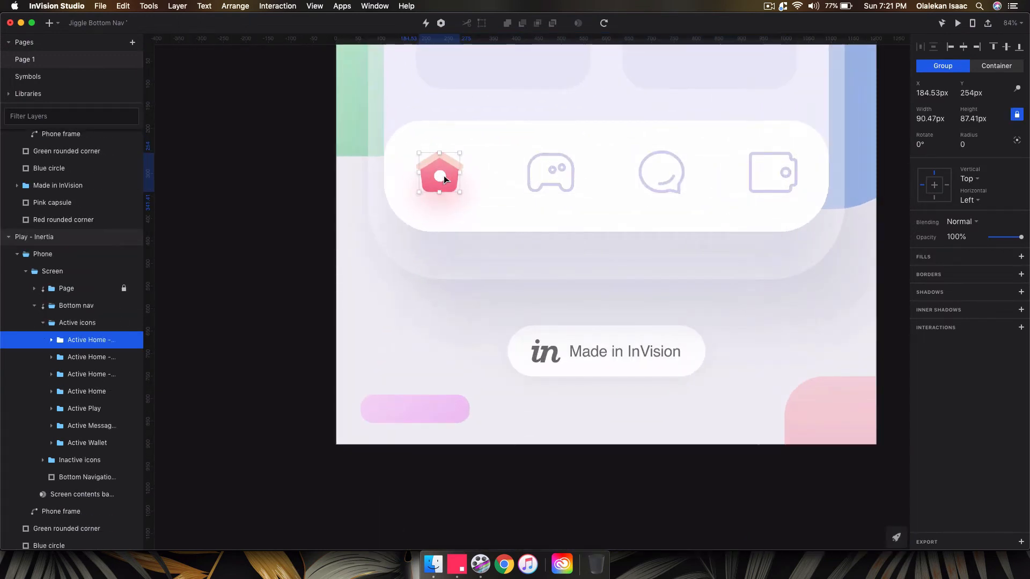
scroll(443, 165, "down", 1)
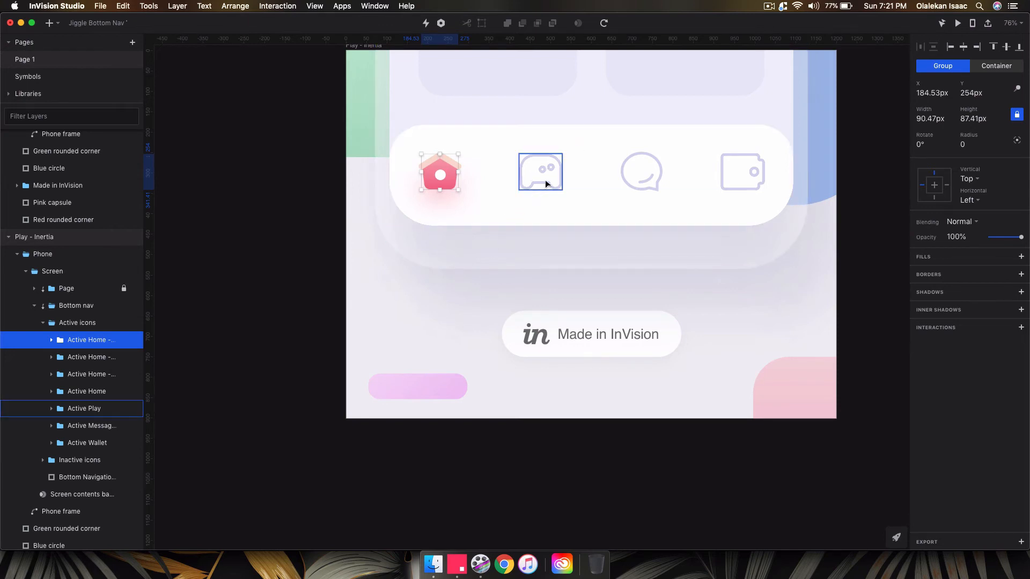
Step: Expand the Inactive icons group of Play - Inertia and identify its Inactive Play layer beside the active home icon
left_click(50, 460)
scroll(64, 461, "down", 2)
left_click(74, 454)
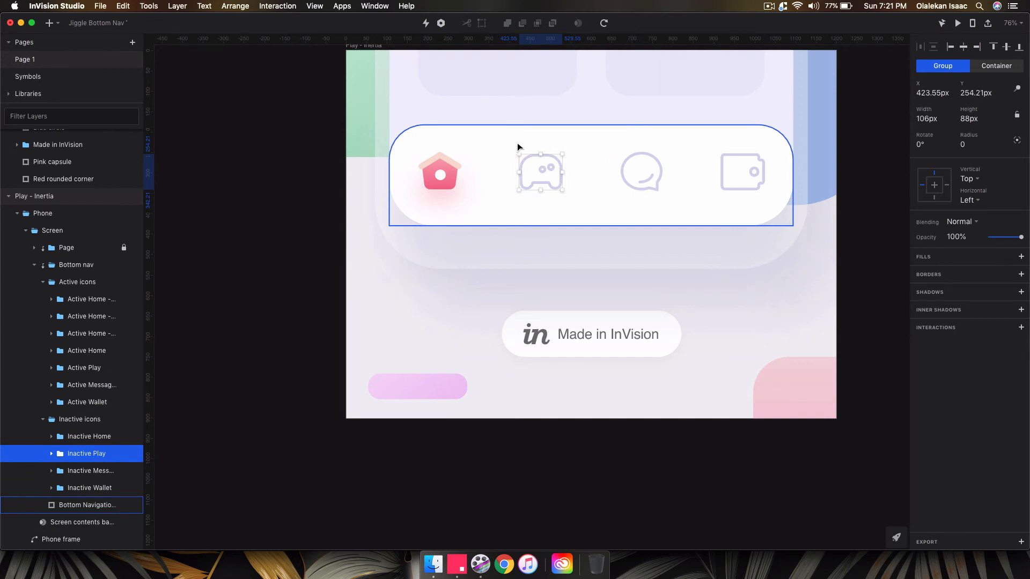
scroll(435, 158, "down", 3)
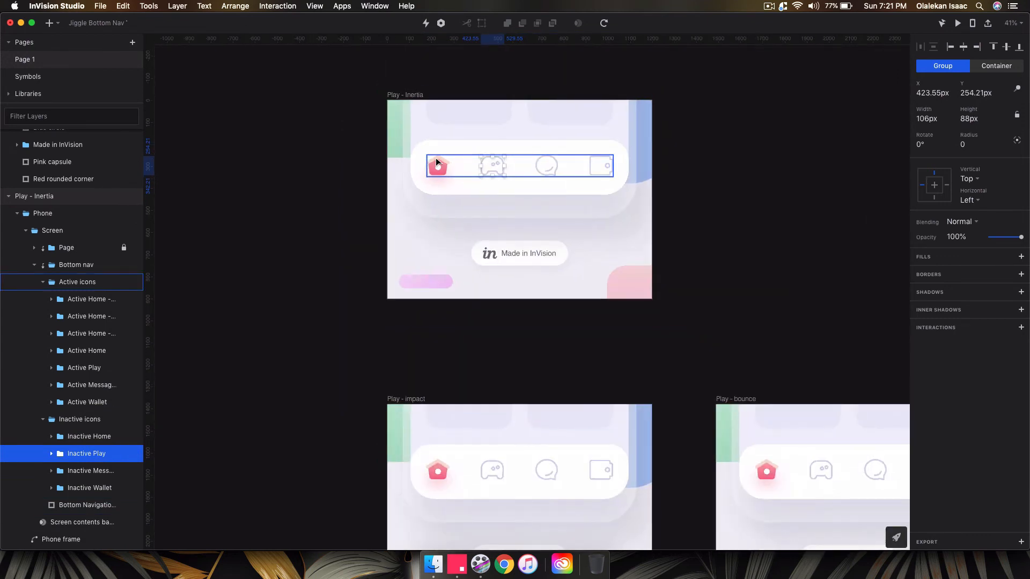
left_click(436, 158)
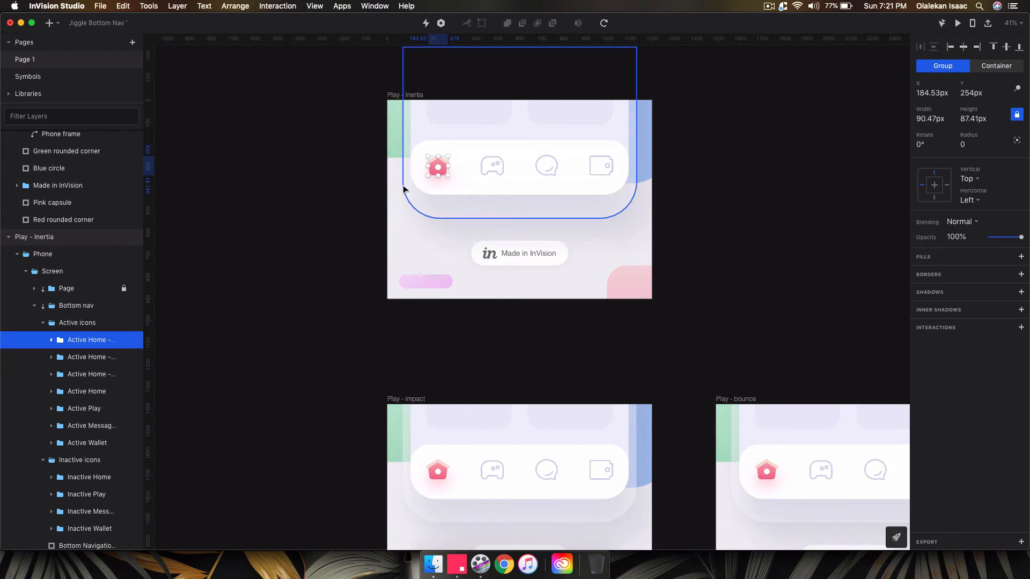
Step: Shrink the frontmost active home icon in Play - impact toward its centre to about 1.6 by 1.8 px
scroll(422, 152, "up", 3)
scroll(460, 162, "down", 6)
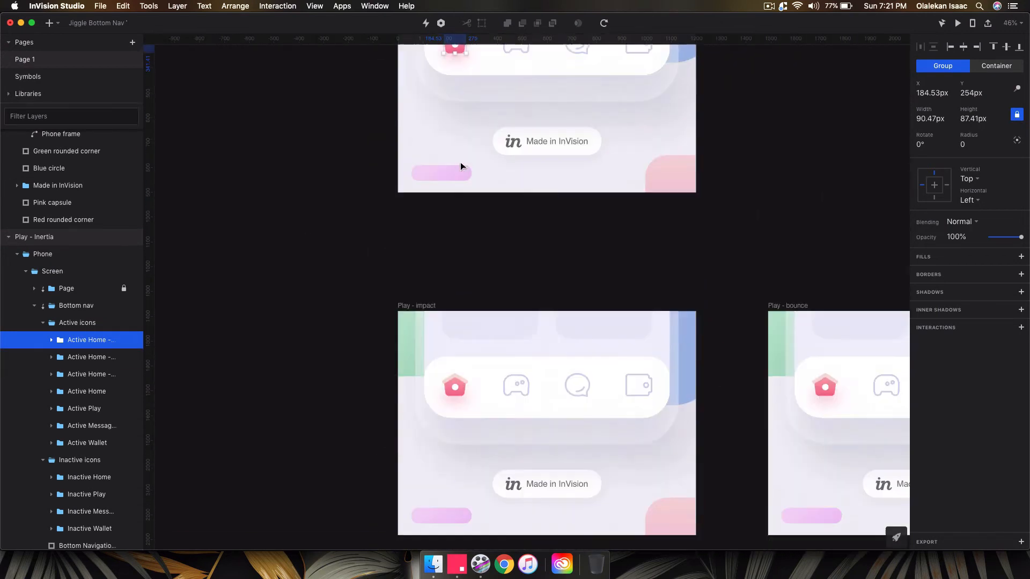
scroll(461, 162, "down", 2)
left_click(456, 320)
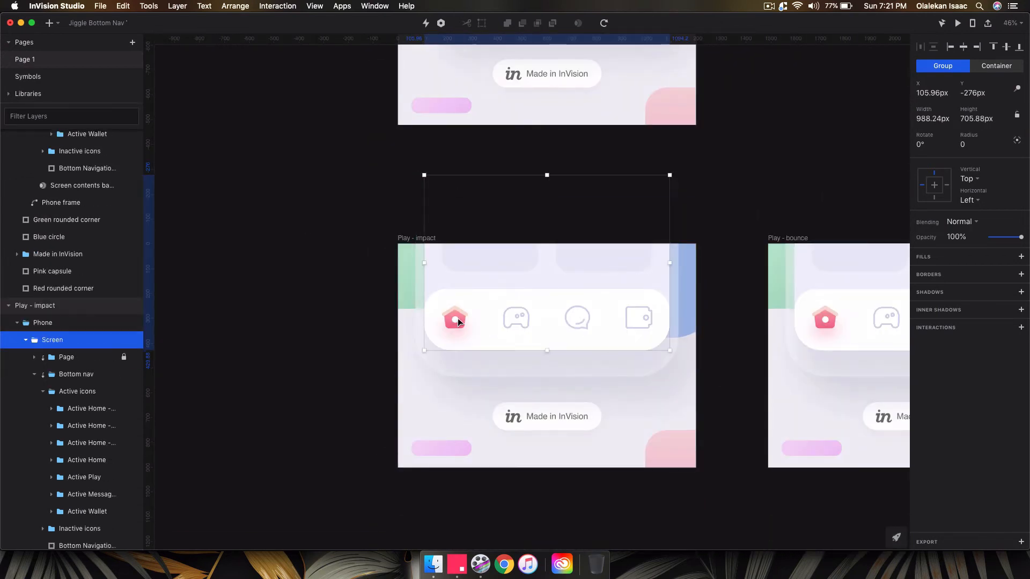
left_click(460, 316)
scroll(459, 314, "up", 3)
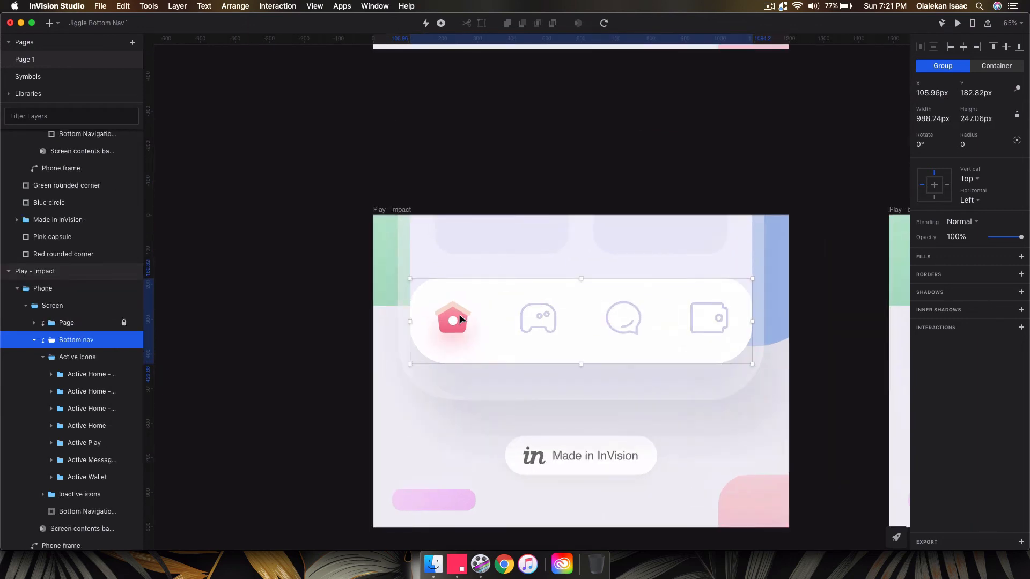
left_click(459, 314)
left_click(459, 314)
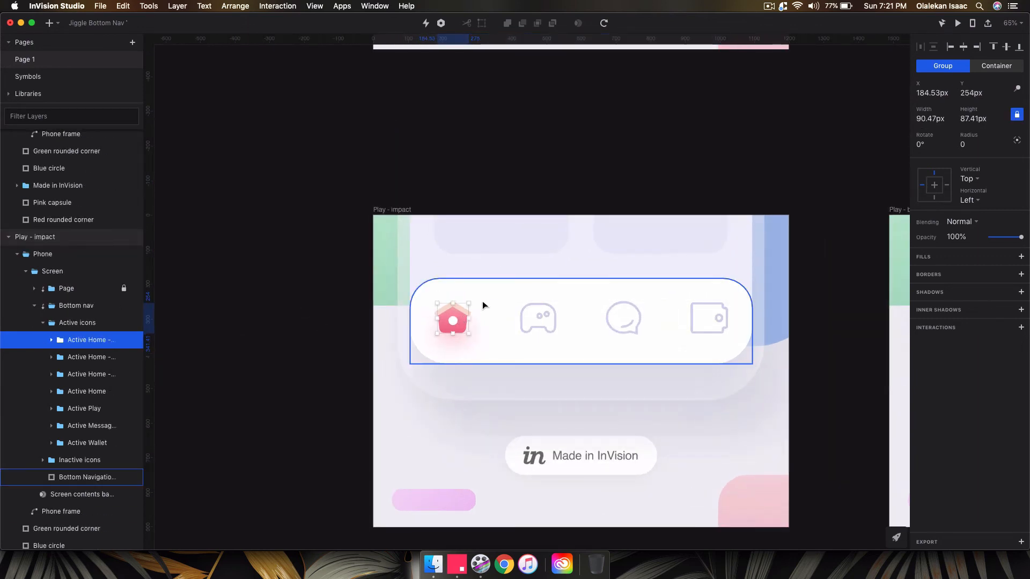
left_click_drag(468, 305, 454, 322)
scroll(453, 321, "down", 2)
left_click(364, 345)
Step: Try to shrink the transparent Active Play icon in Play - impact toward its centre
scroll(364, 344, "down", 5)
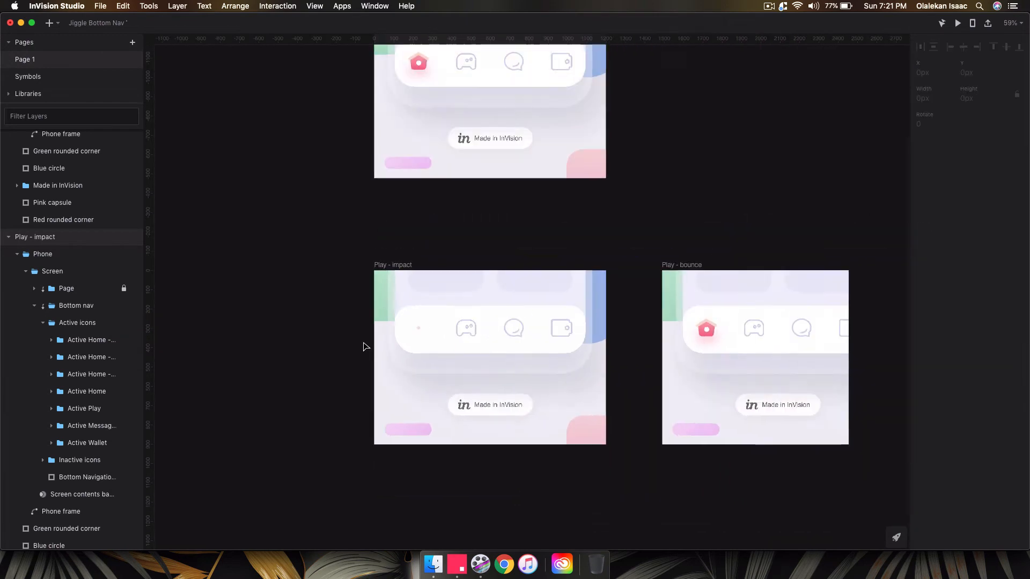
scroll(471, 263, "up", 1)
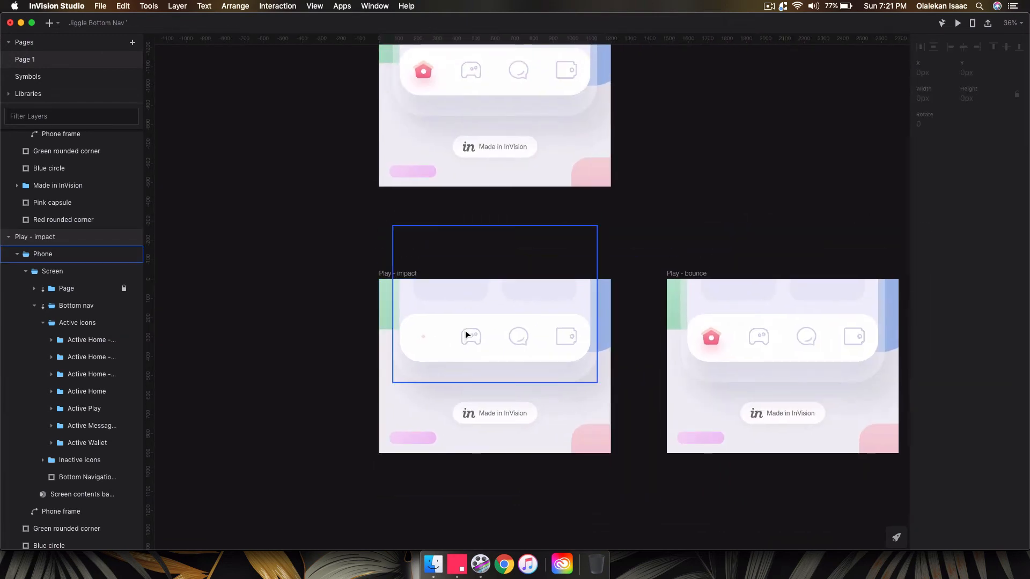
left_click(466, 332)
double_click(465, 331)
double_click(464, 330)
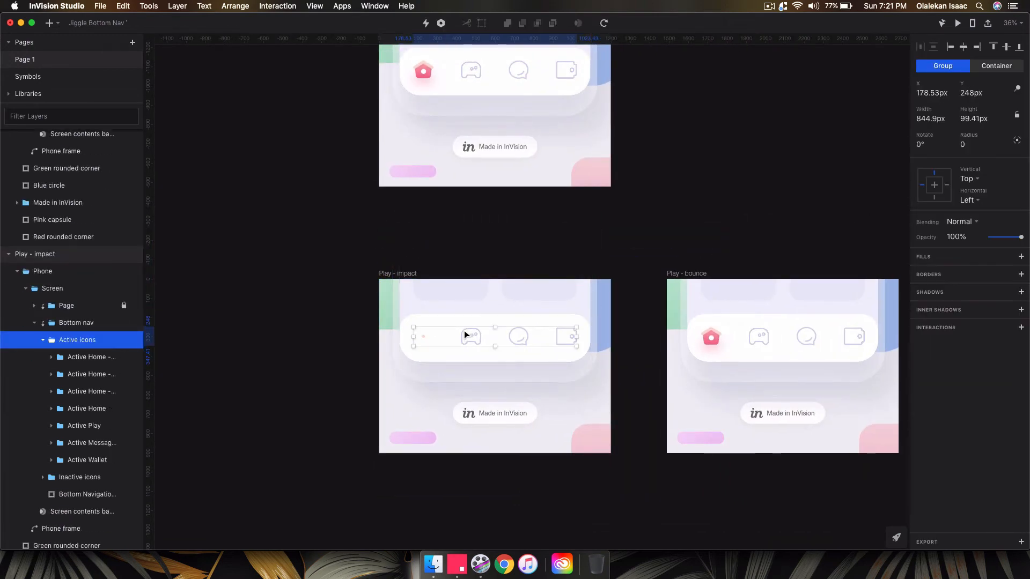
double_click(464, 330)
scroll(464, 331, "up", 5)
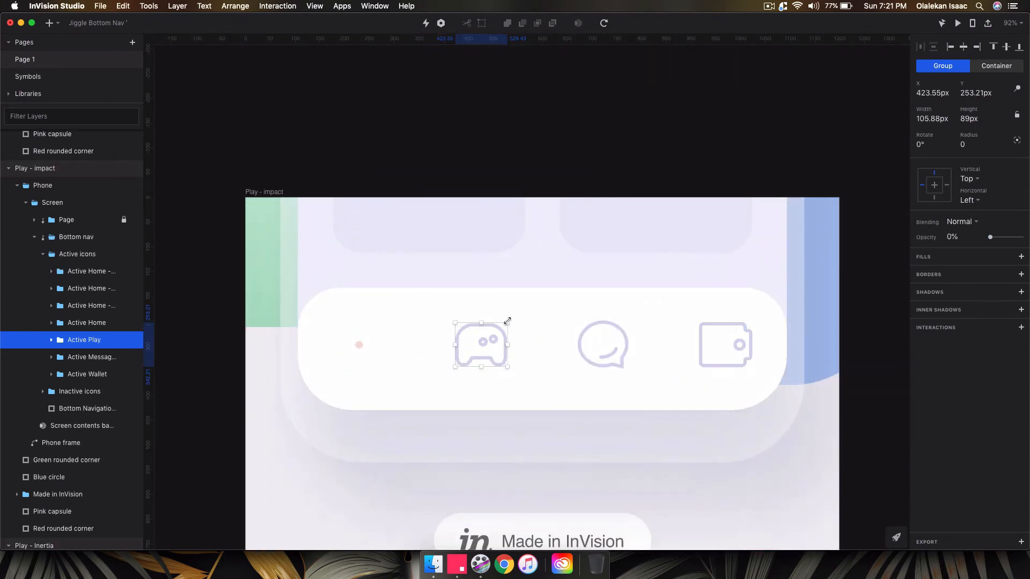
left_click_drag(505, 325, 497, 334)
key("super+z")
Step: Select the Inactive Play icon in Play - impact's Inactive icons group and shrink it toward its centre to almost nothing
left_click(51, 386)
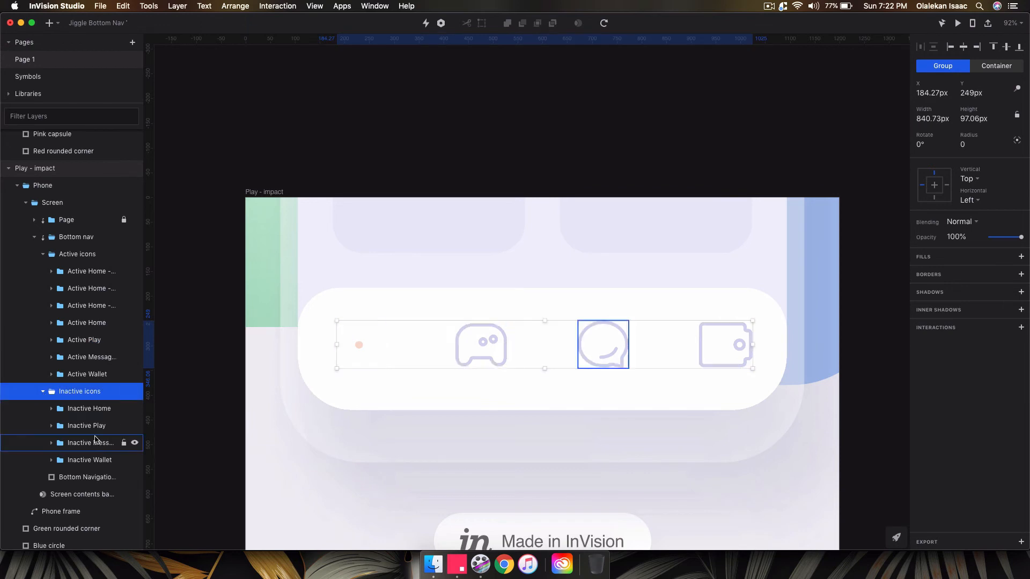
left_click(96, 429)
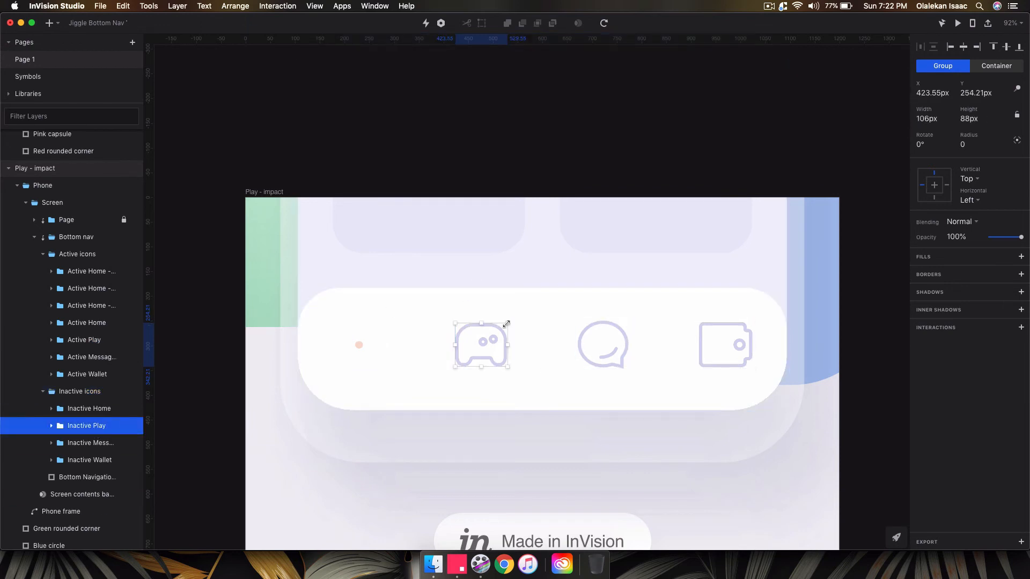
left_click_drag(507, 324, 491, 356)
scroll(487, 352, "down", 10)
left_click(354, 337)
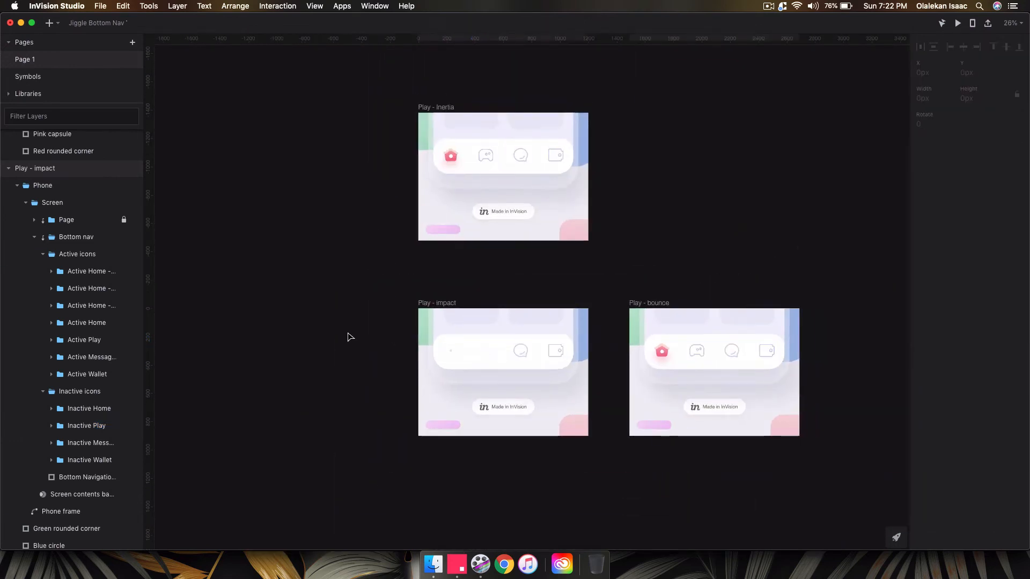
Step: Link Play - Inertia to Play - impact with a Timer trigger, 0s timeout and a Motion transition lasting 0.2s
scroll(351, 336, "right", 2)
left_click(391, 118)
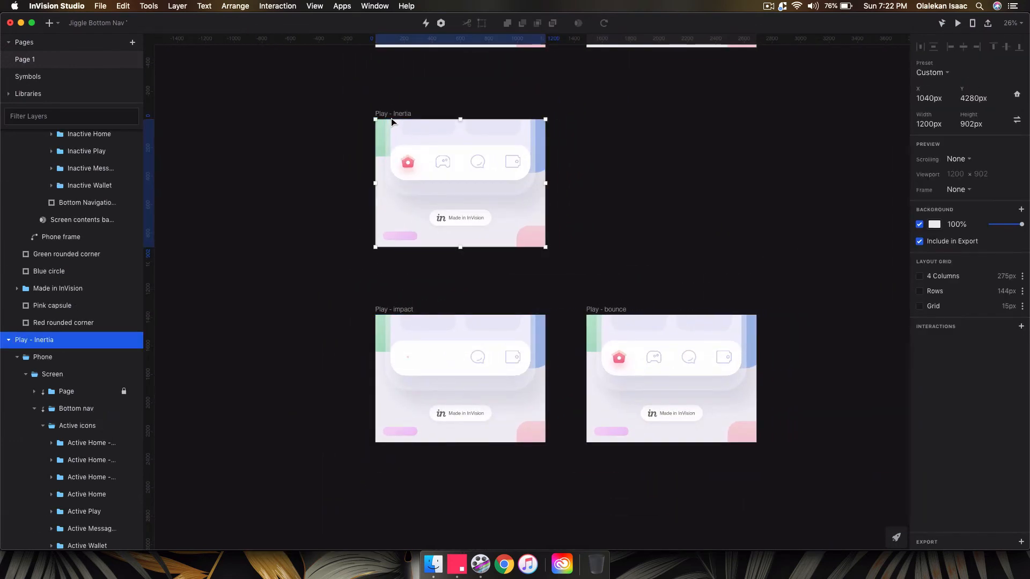
key("c")
left_click_drag(390, 118, 420, 351)
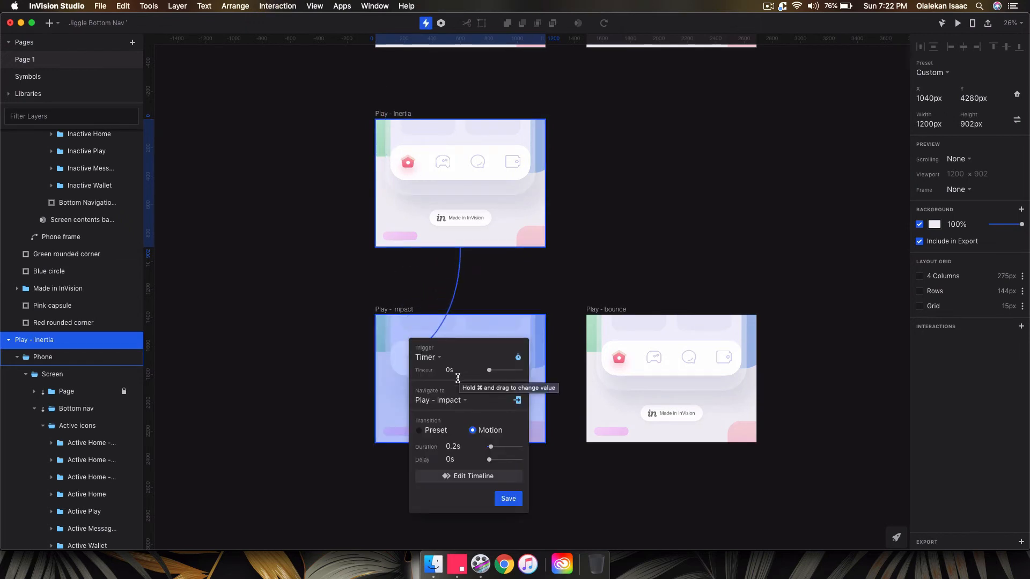
left_click(508, 498)
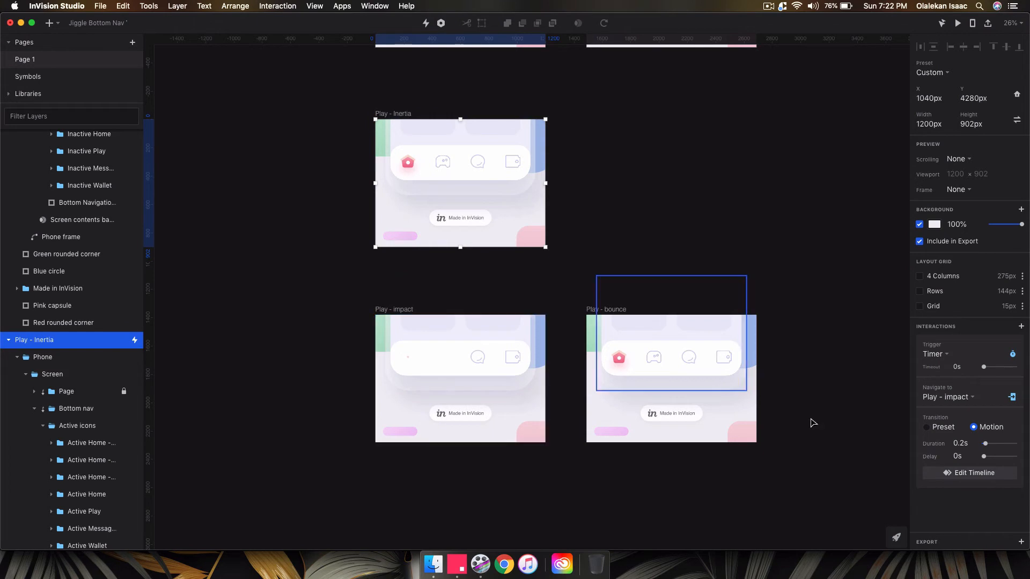
Step: Open the timeline of the Play - Inertia to Play - impact transition, widen its time scale and preview the animation
left_click(955, 473)
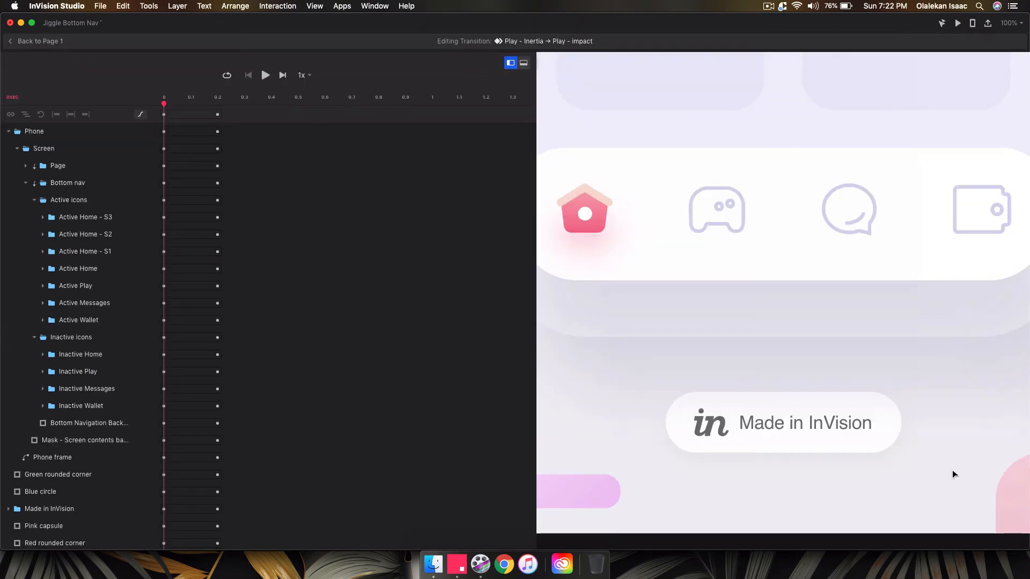
scroll(845, 248, "down", 4)
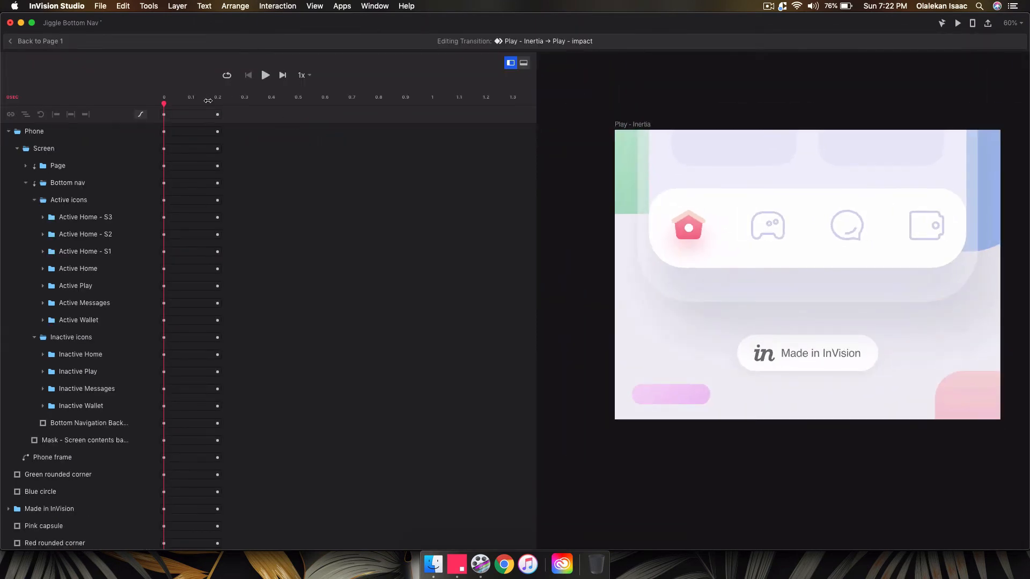
left_click_drag(208, 101, 321, 102)
left_click(265, 75)
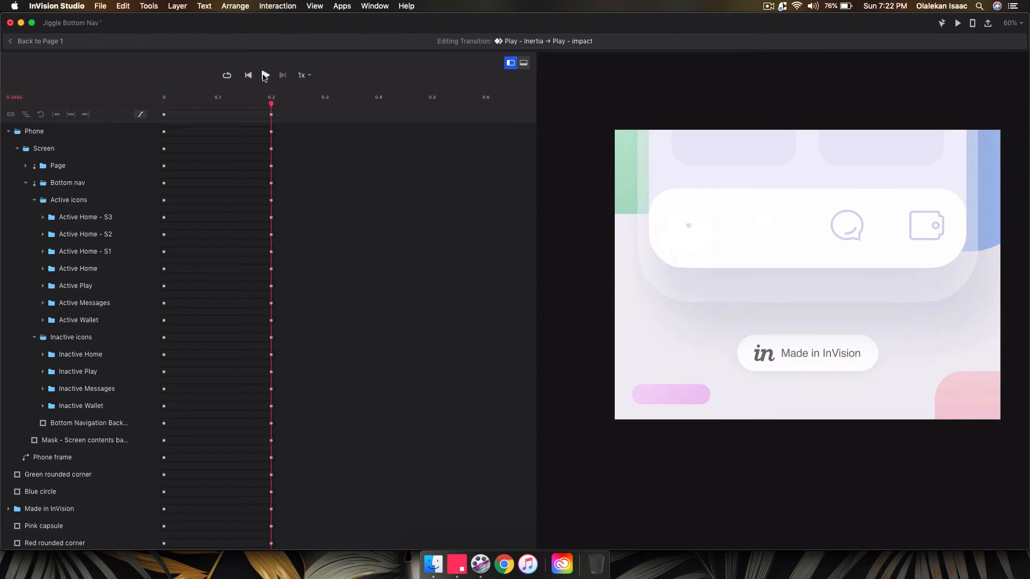
left_click(265, 75)
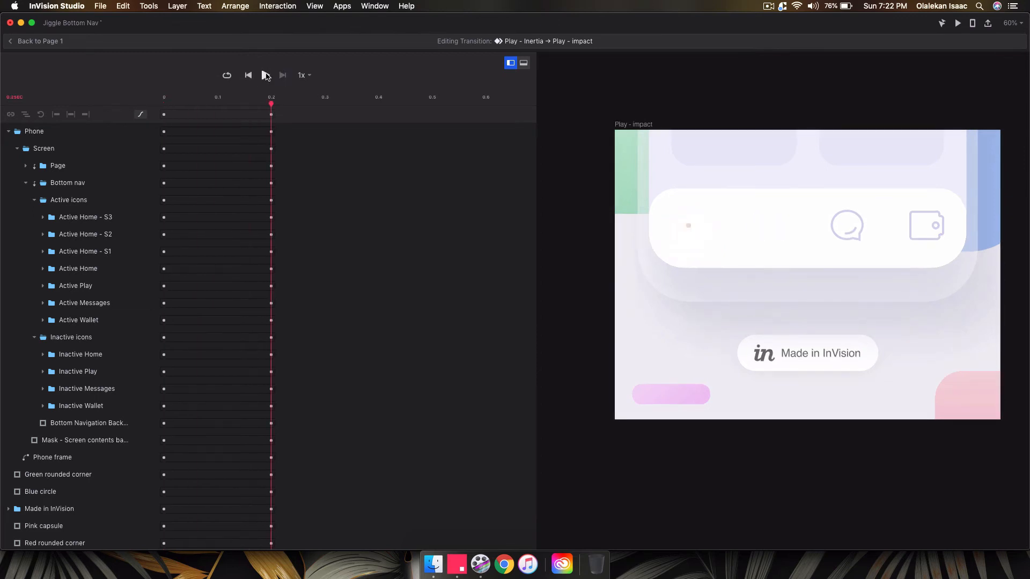
Step: Set the easing of the whole Play - Inertia to Play - impact transition to the Linear preset
left_click(141, 115)
left_click(186, 202)
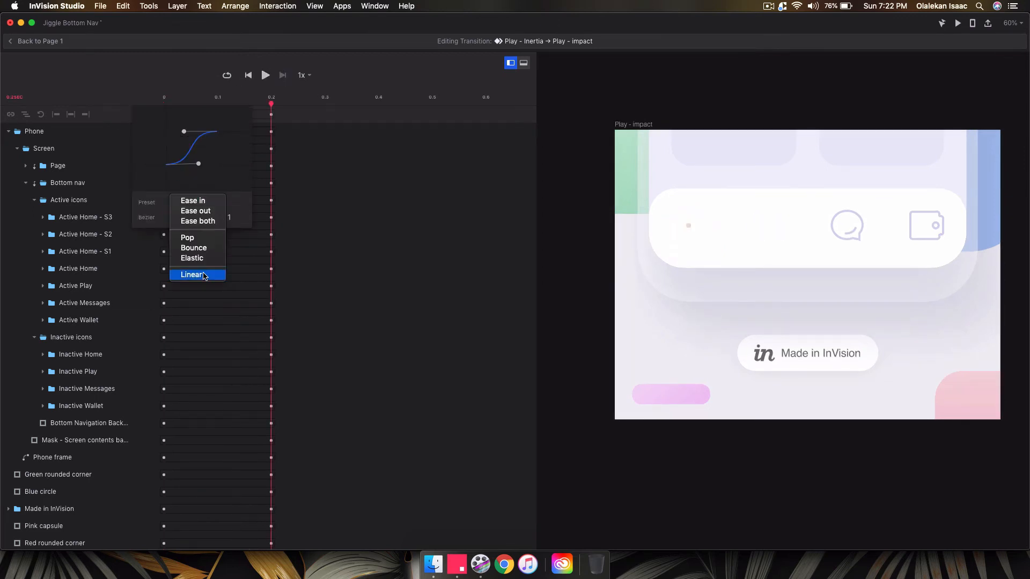
left_click(206, 276)
left_click(298, 211)
Step: Replay the linear transition from the start twice, and return to the artboards on Page 1
left_click(248, 75)
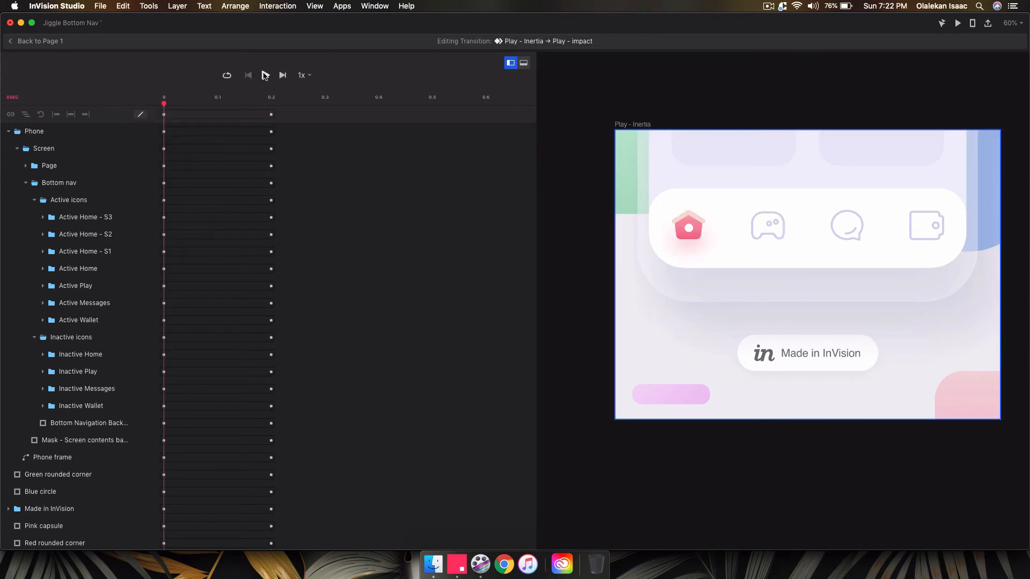
left_click(264, 75)
left_click(249, 75)
left_click(265, 75)
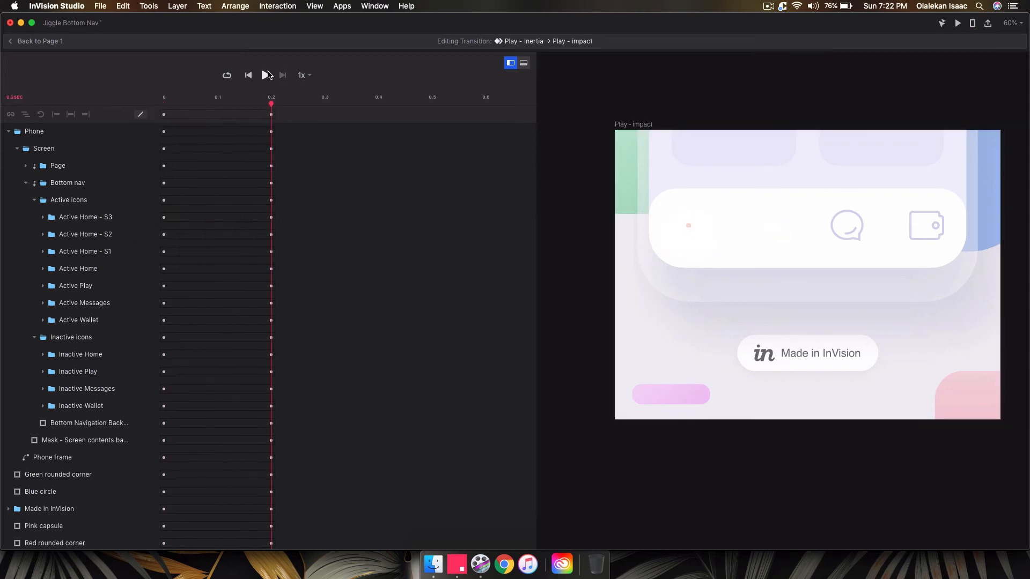
left_click(38, 42)
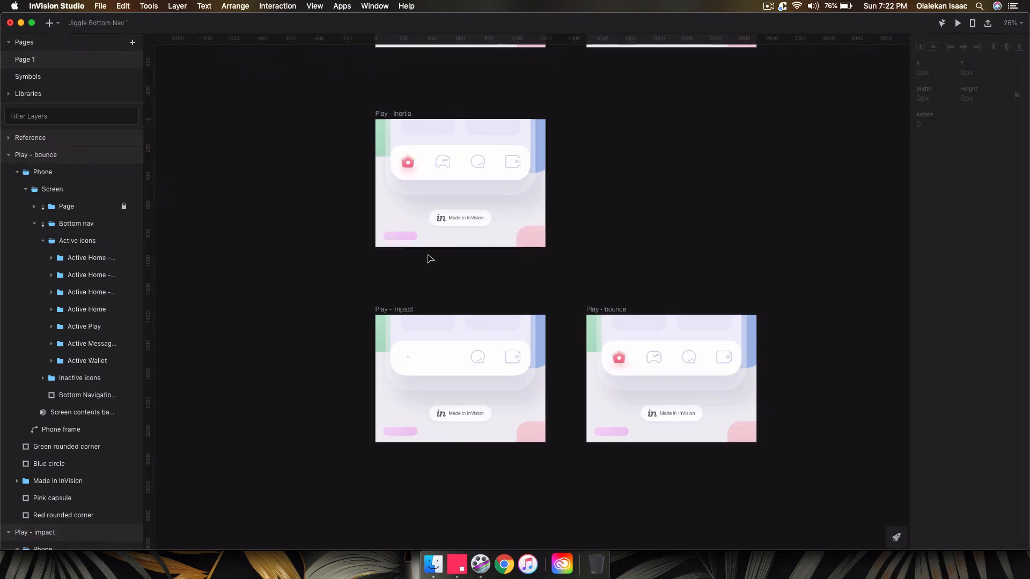
Step: Lower the opacity of the shrunken home icon in Play - impact until it is fully transparent
left_click(88, 444)
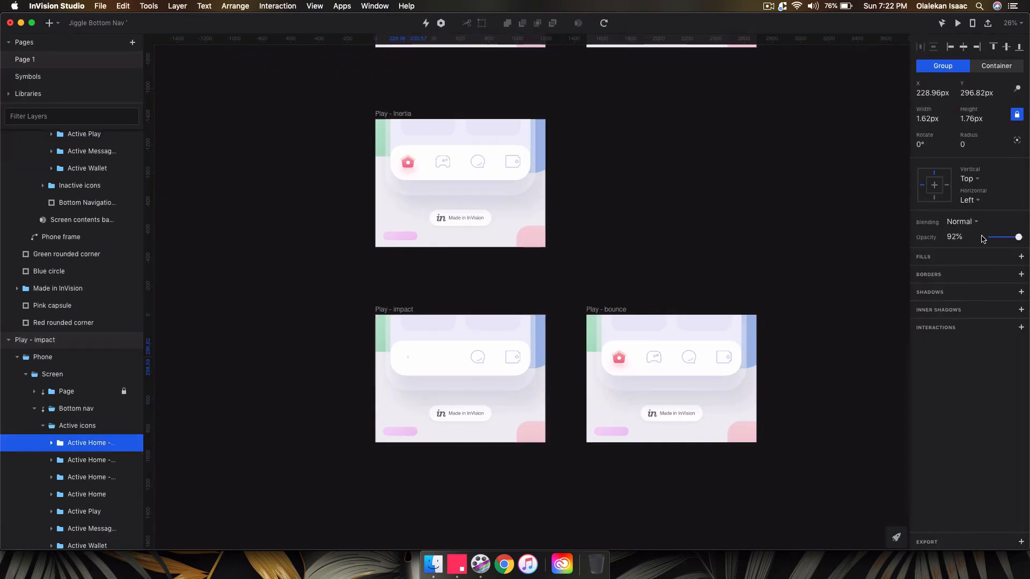
left_click(698, 253)
left_click(392, 310)
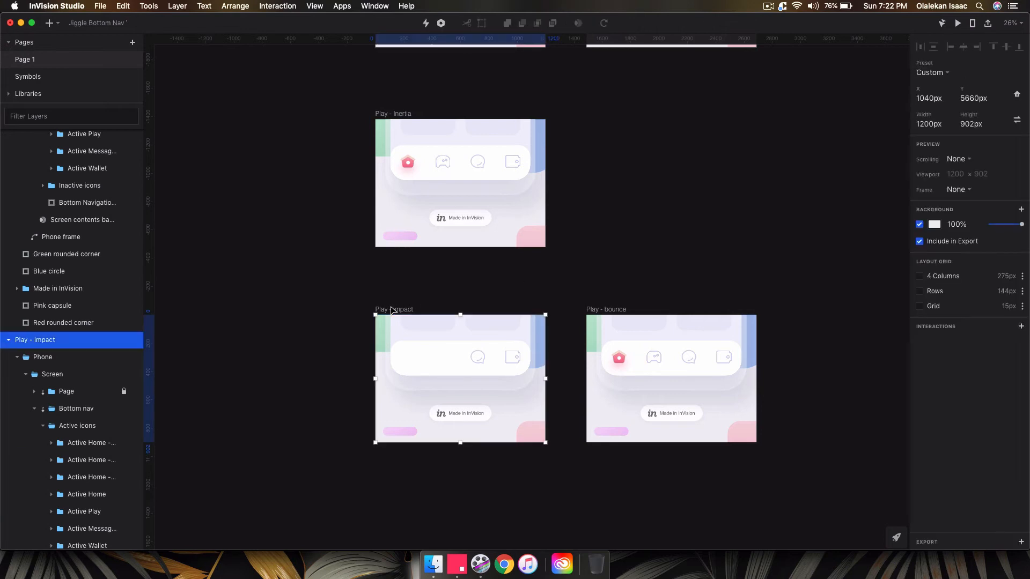
Step: In the Play - Inertia to Play - impact timeline, move the start of Active Home - S3's opacity animation to 0.2 s
left_click(457, 165)
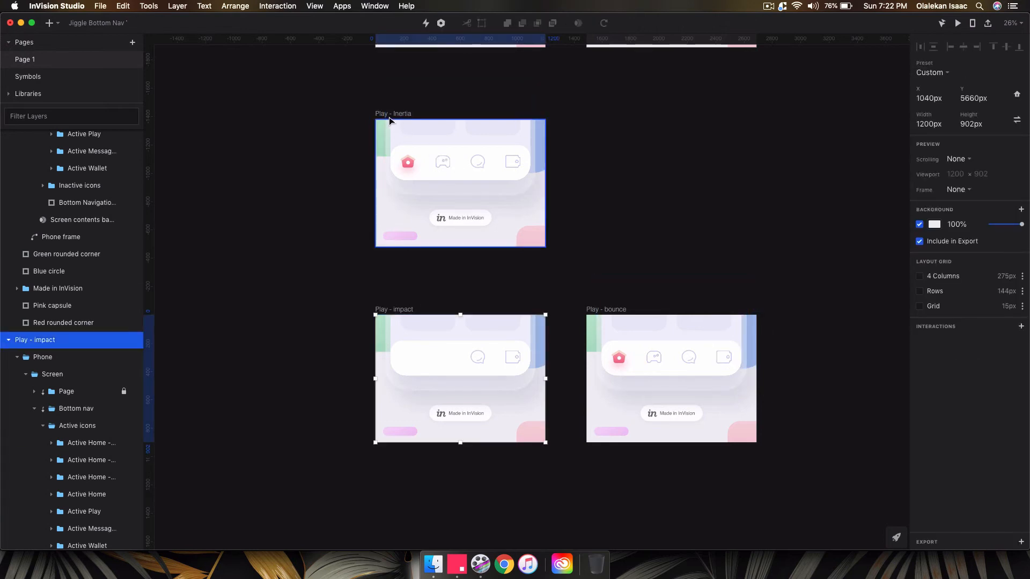
left_click(965, 472)
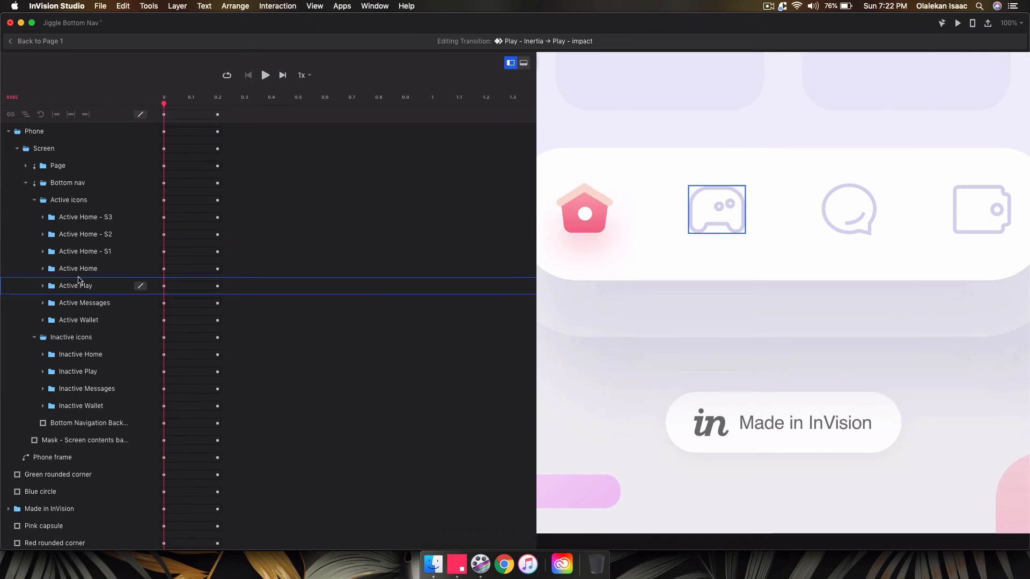
left_click(41, 220)
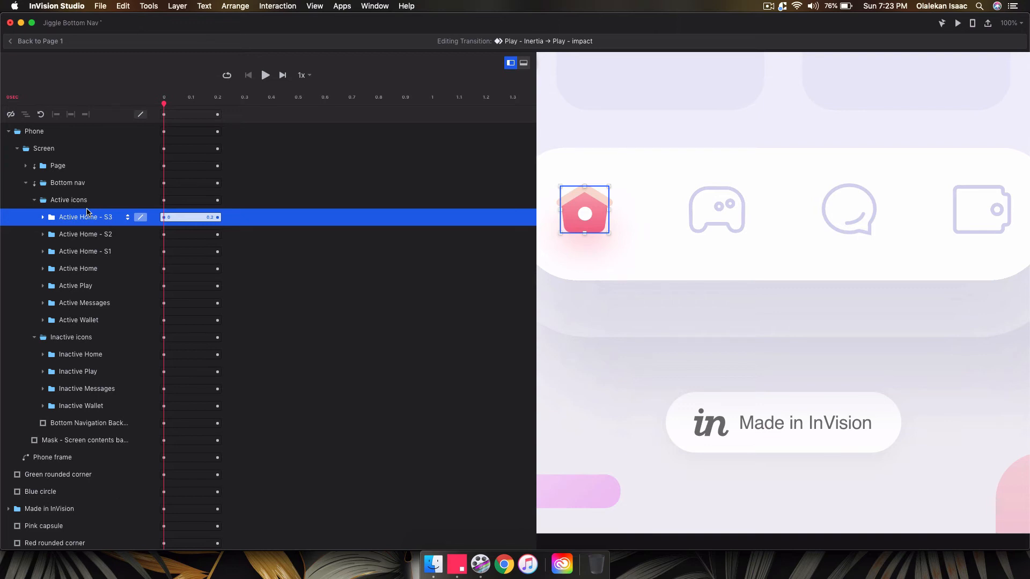
left_click(77, 269)
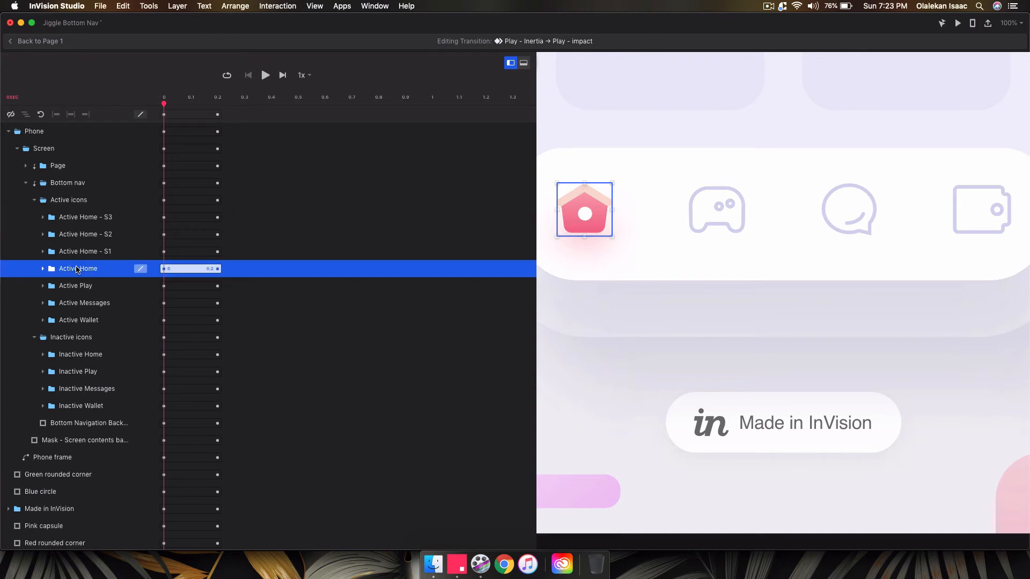
left_click(91, 218)
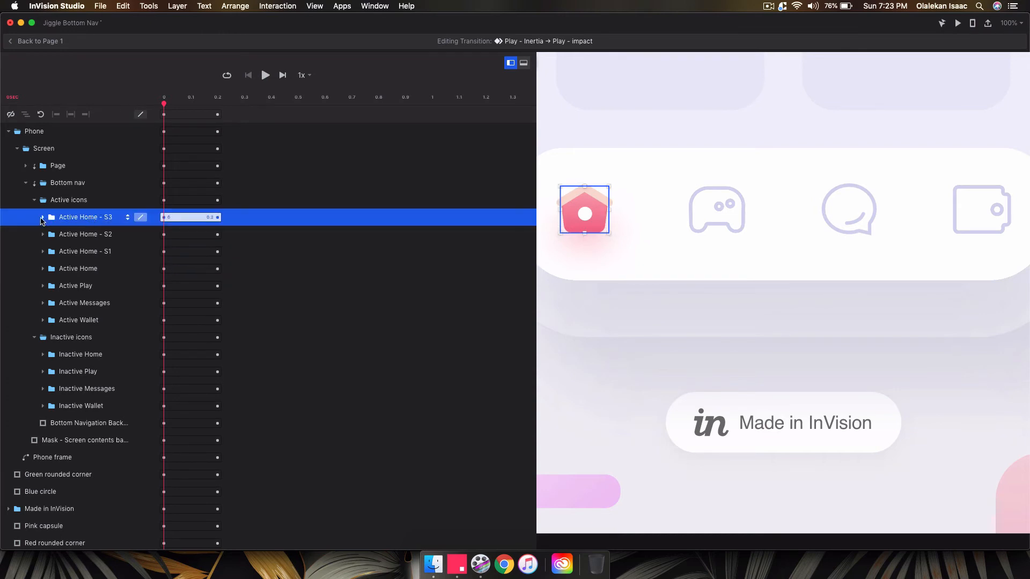
left_click(129, 217)
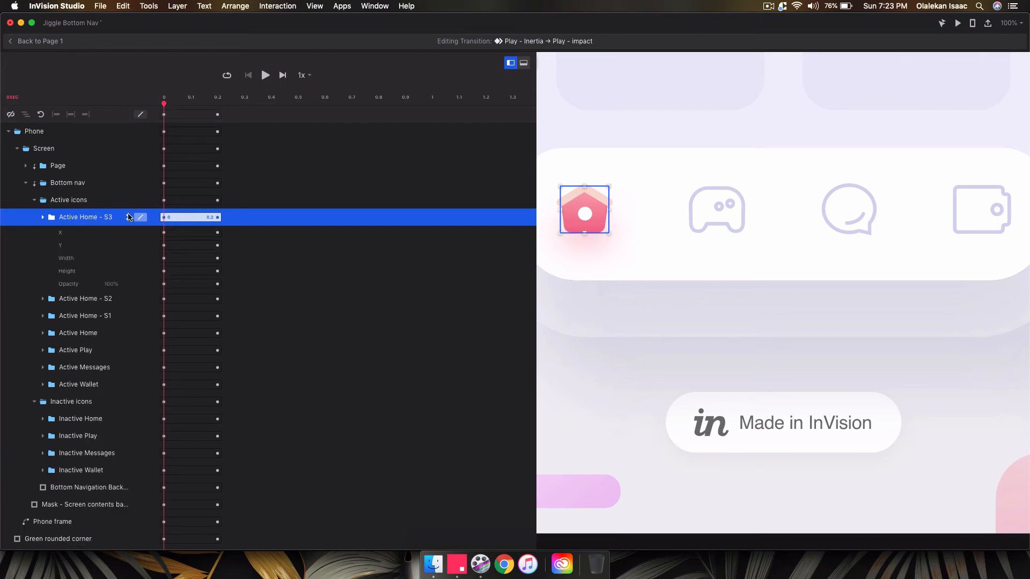
left_click(104, 283)
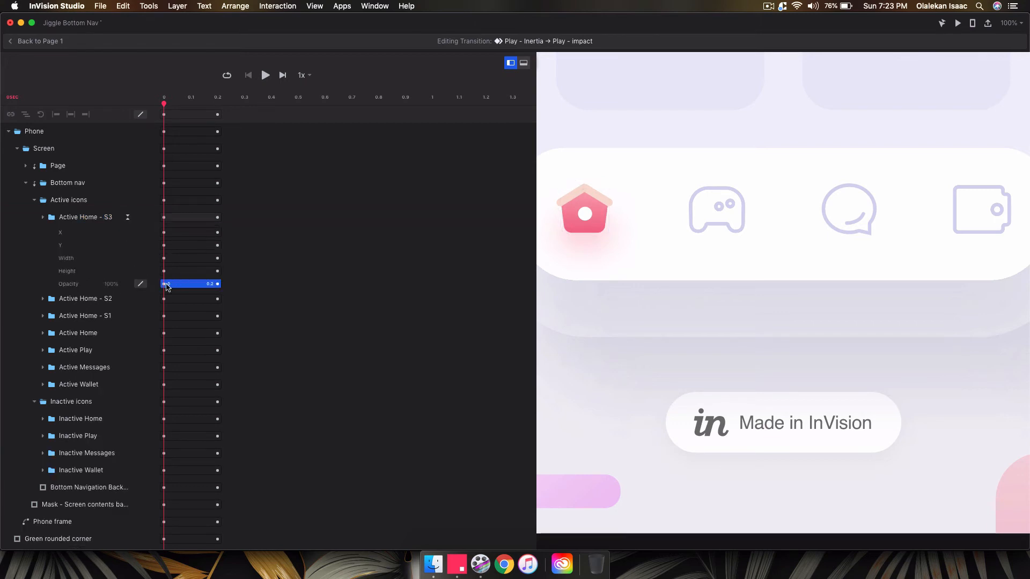
scroll(161, 285, "down", 2)
left_click_drag(162, 239, 229, 242)
left_click_drag(166, 172, 161, 172)
Step: Preview the Play - Inertia to Play - impact transition from the start, and return to the artboards on Page 1
left_click(139, 288)
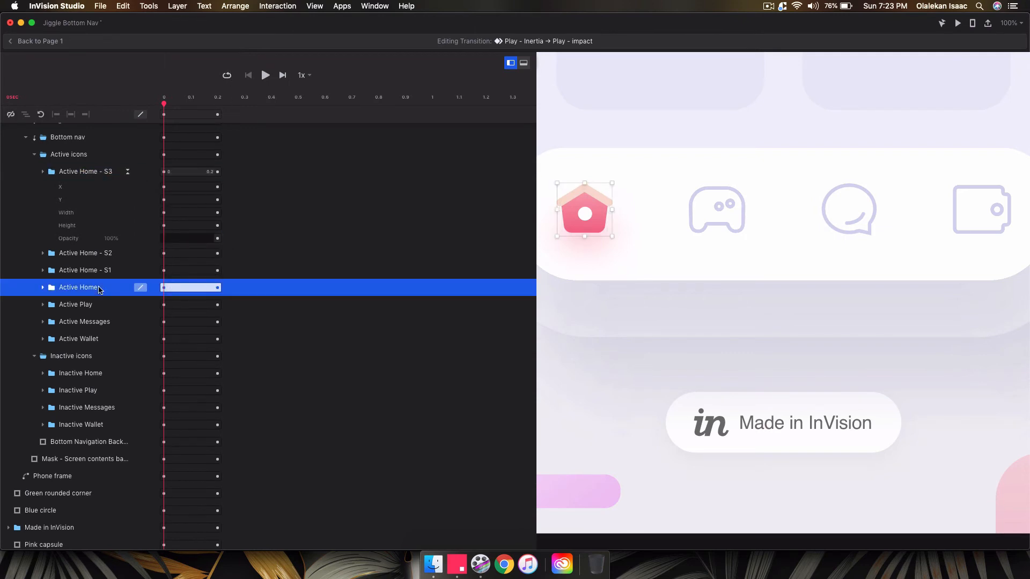
left_click(266, 75)
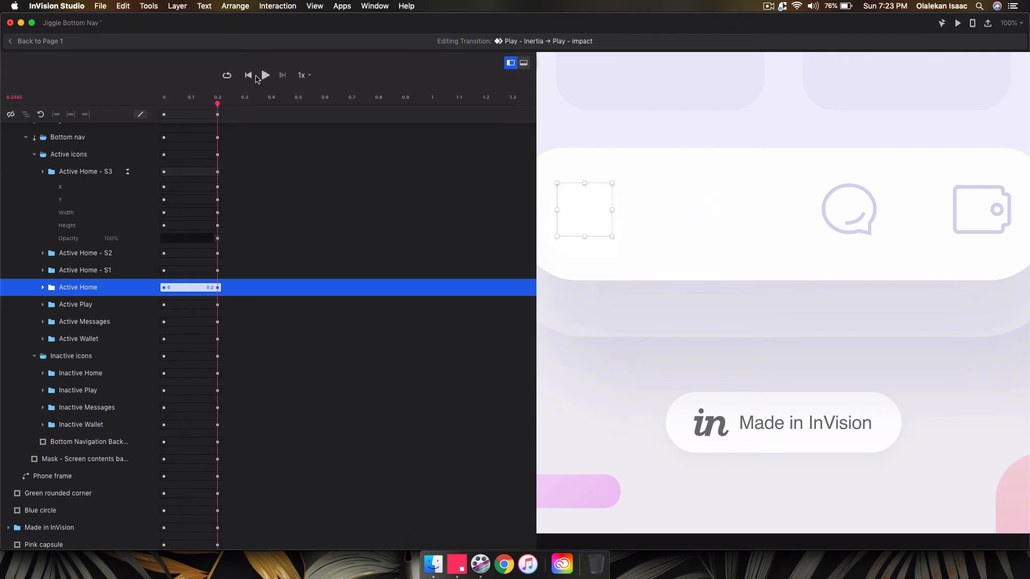
left_click(266, 75)
left_click(249, 76)
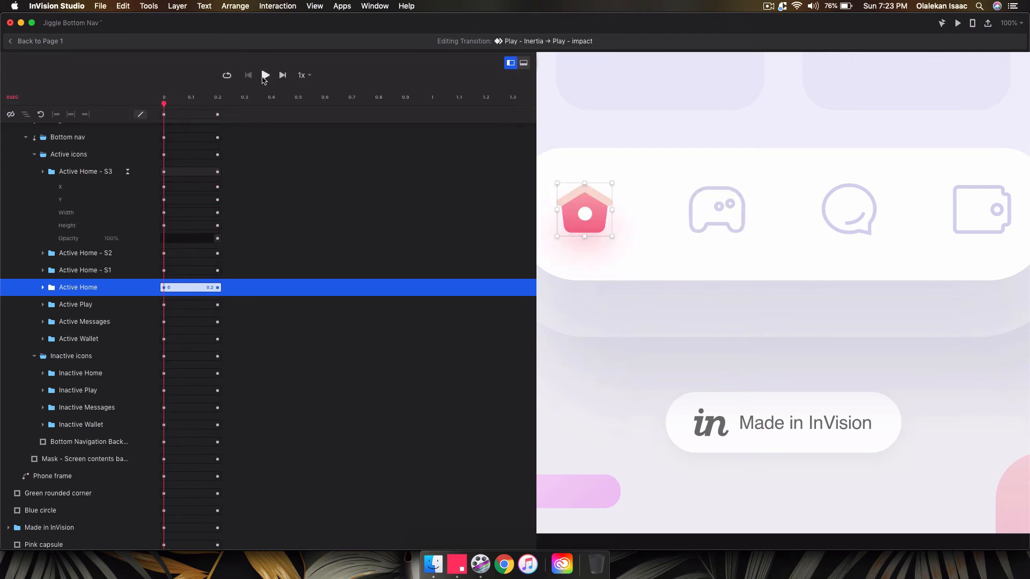
left_click(263, 76)
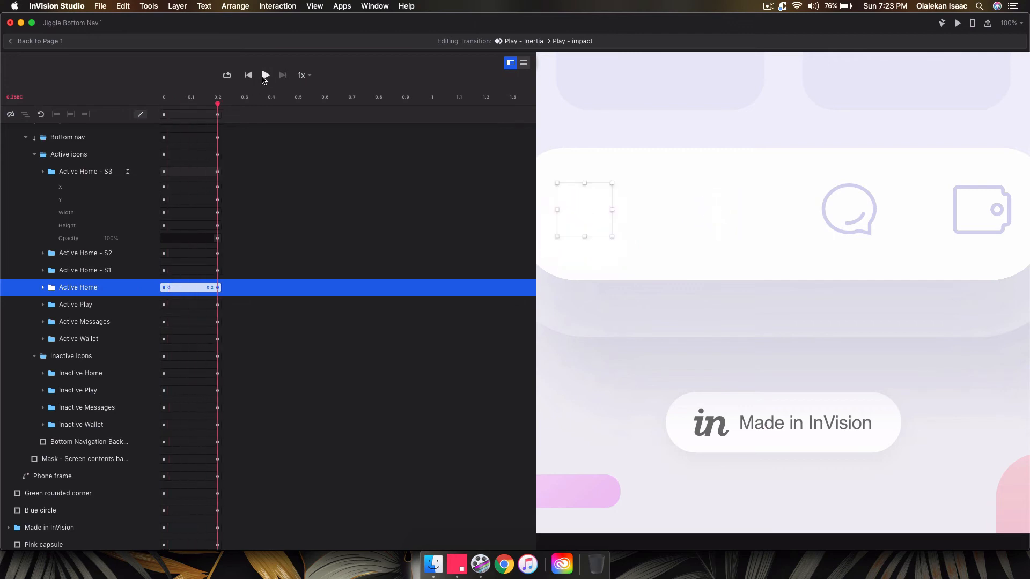
left_click(48, 41)
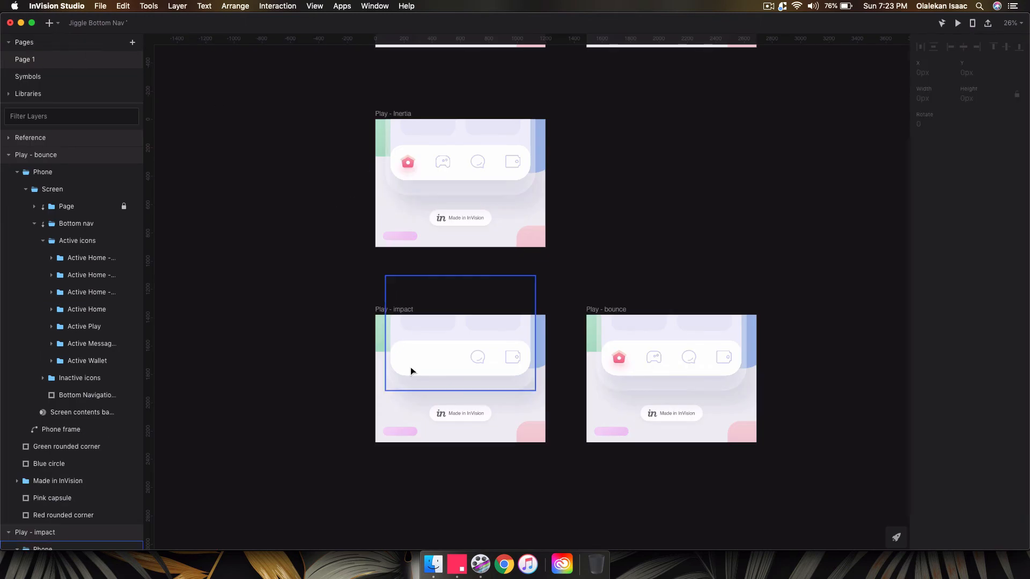
Step: Delete the transparent Active Play group from the Active icons of the Play - impact artboard
left_click(385, 311)
left_click(385, 312)
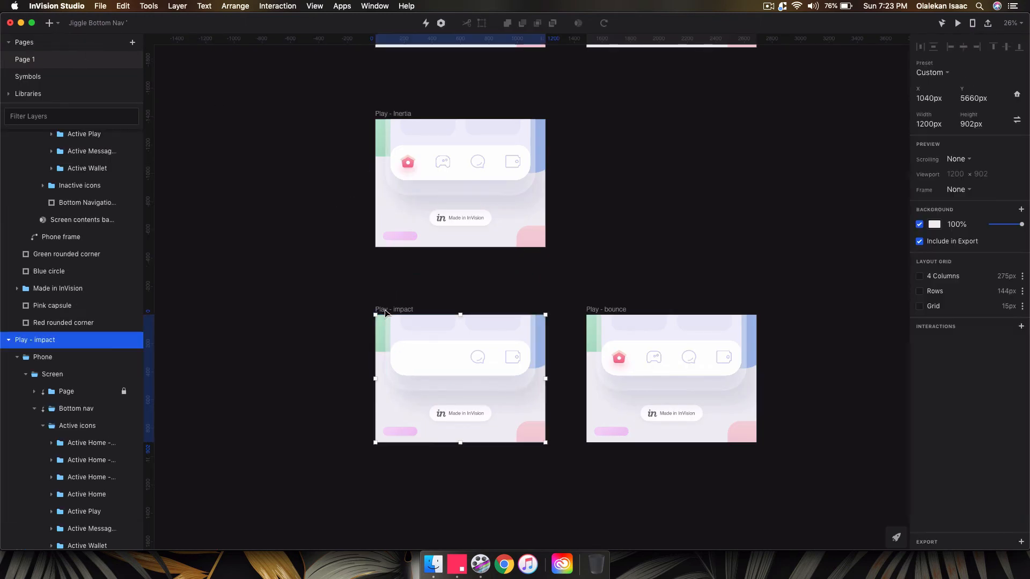
scroll(425, 162, "up", 3)
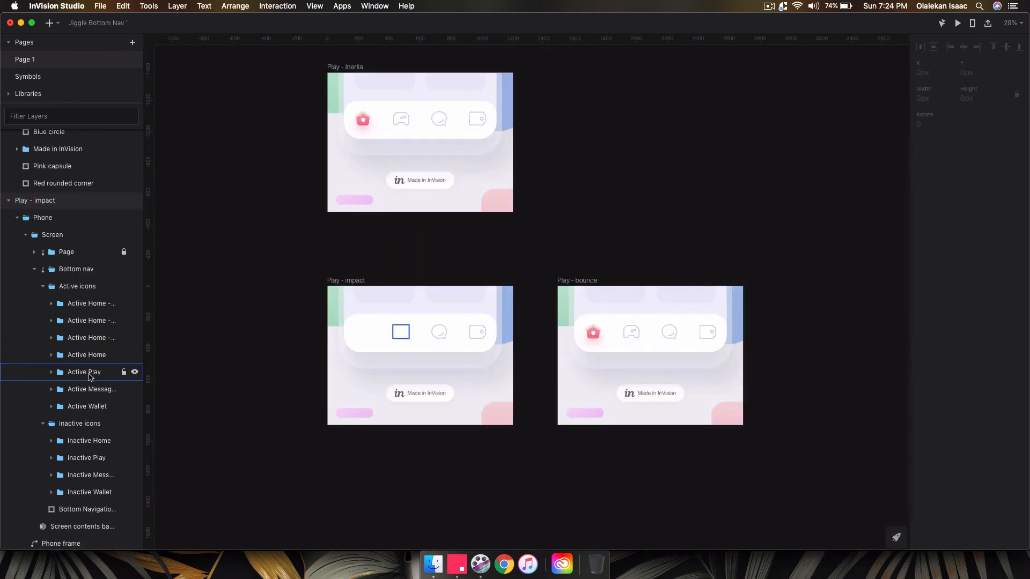
left_click(90, 376)
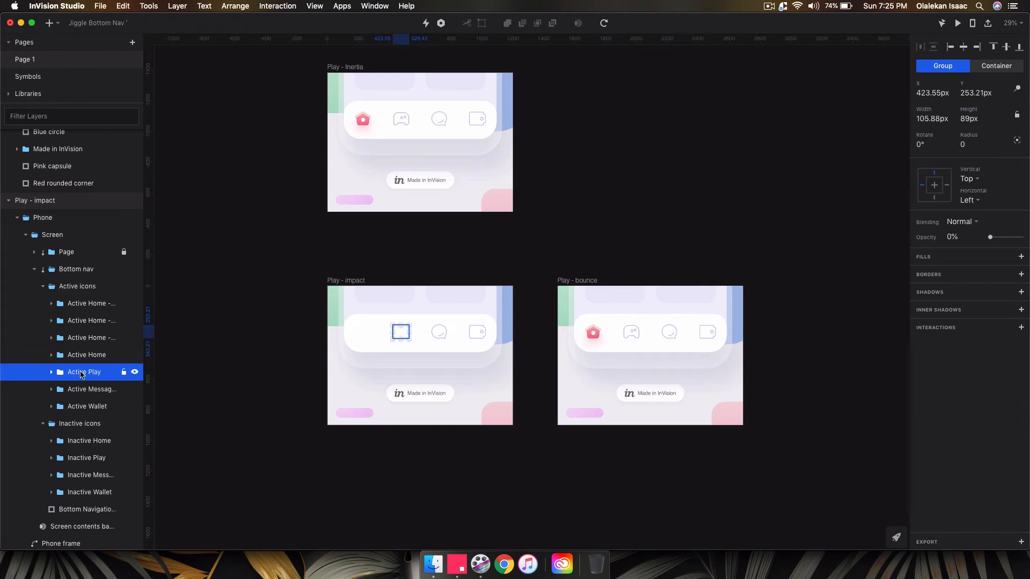
key("BackSpace")
Step: Copy the fully opaque Active Play icon group from the Reference artboard
scroll(289, 300, "up", 10)
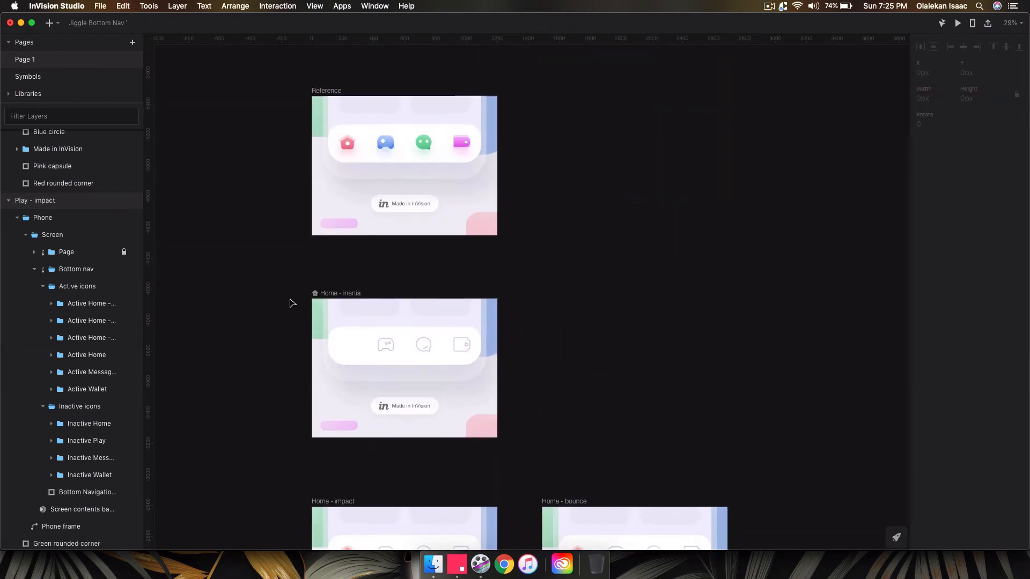
left_click(383, 180)
double_click(382, 183)
double_click(382, 182)
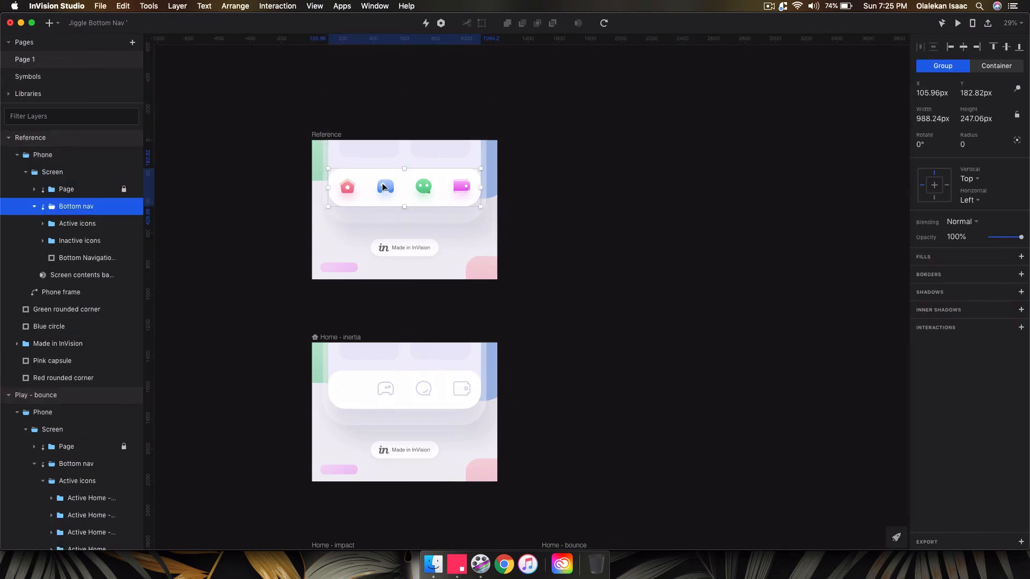
double_click(383, 187)
double_click(383, 187)
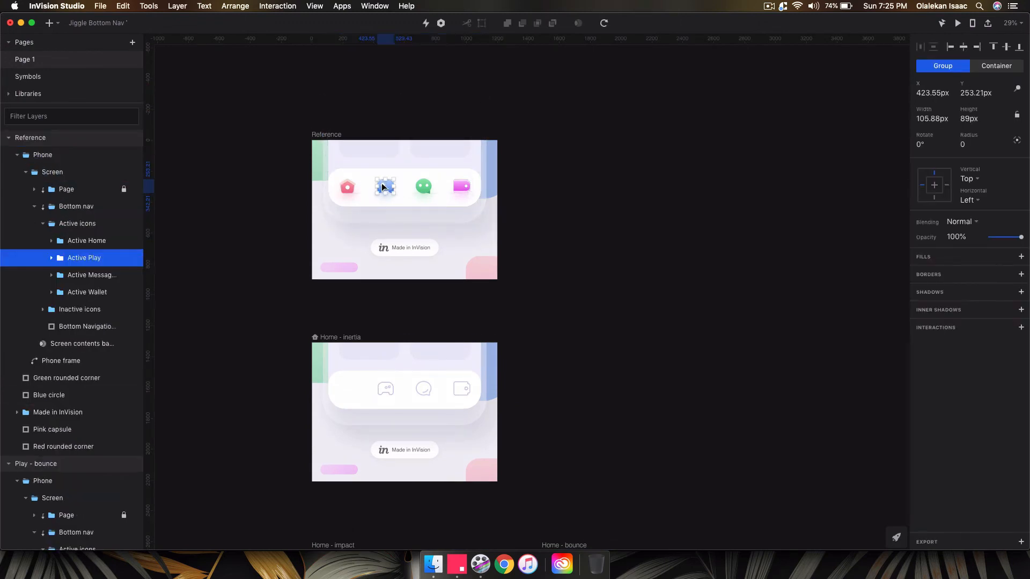
Step: Paste the copied Active Play icon into Play - impact's Active icons group, between Active Home and Active Messages
scroll(381, 182, "down", 15)
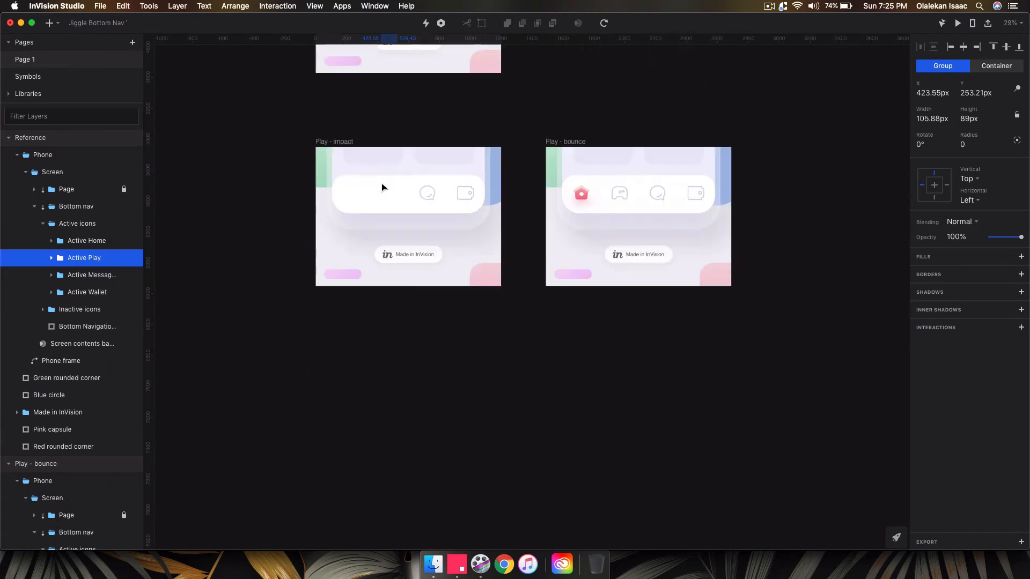
left_click(353, 144)
scroll(67, 411, "down", 2)
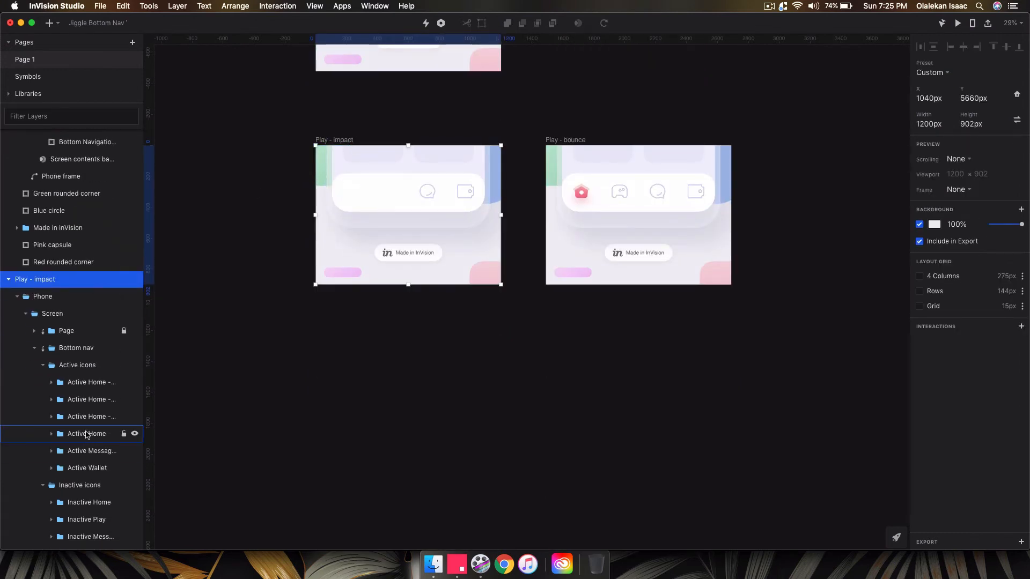
left_click(87, 452)
key("super+v")
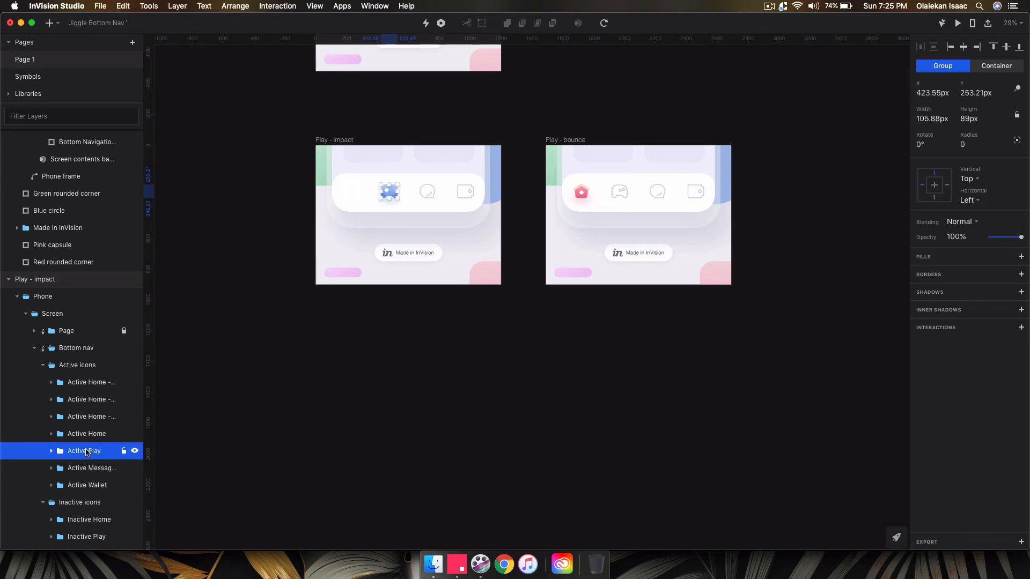
Step: Replace the transparent Active Play group in the Play - Inertia artboard with the copied fully opaque one
scroll(318, 185, "up", 3)
scroll(319, 188, "up", 3)
scroll(319, 191, "up", 3)
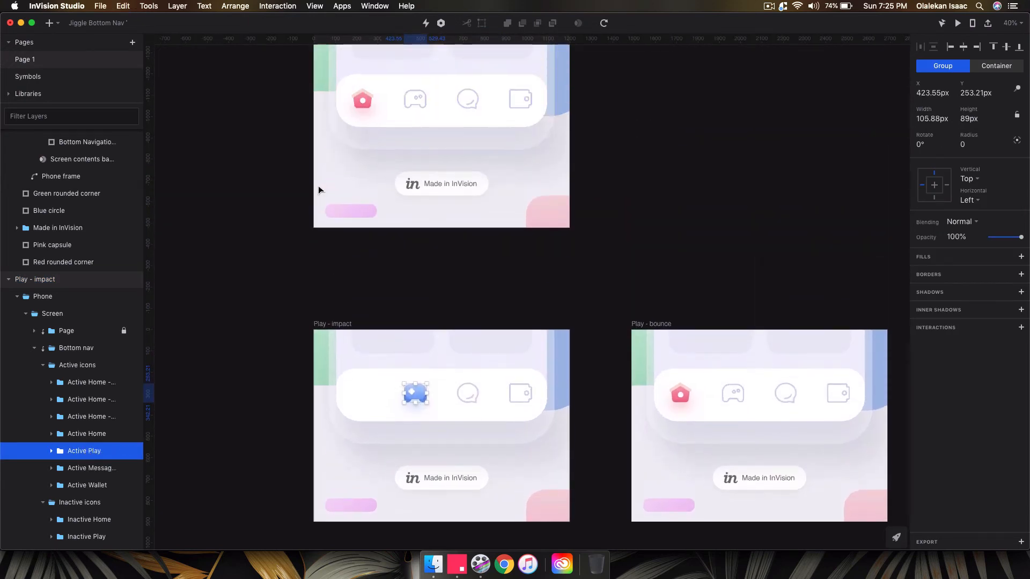
key("Escape")
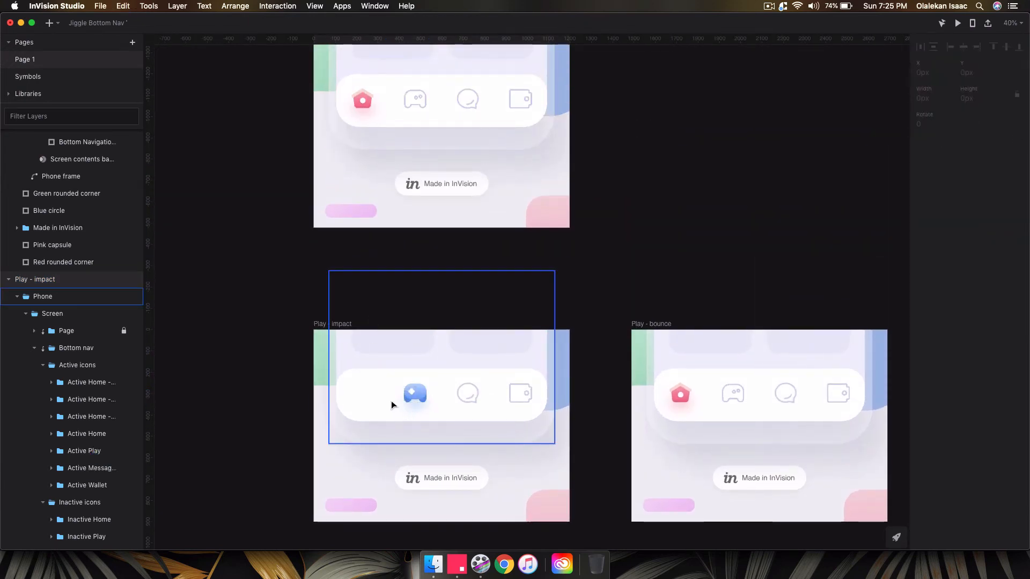
scroll(322, 182, "up", 7)
left_click(317, 201)
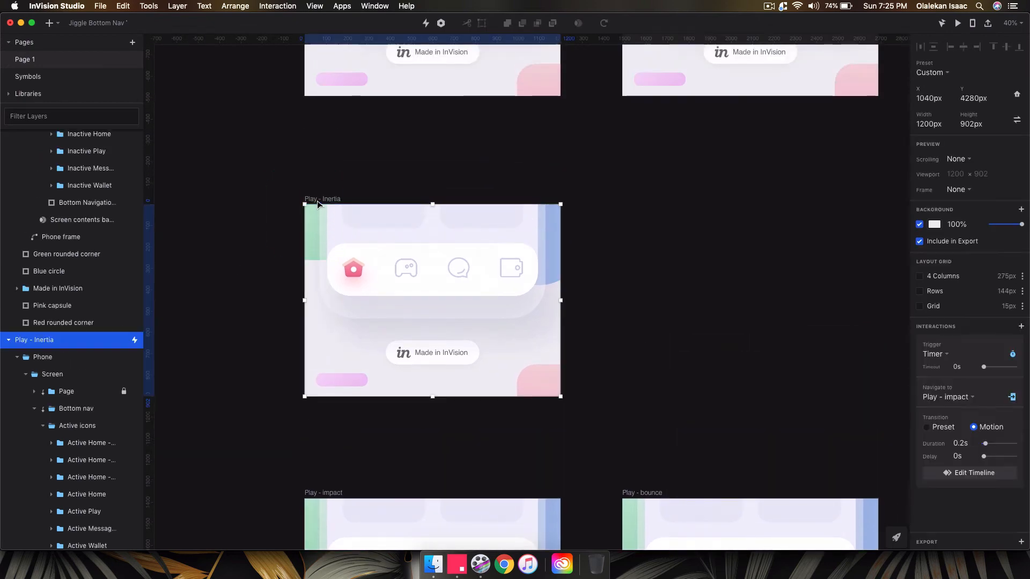
scroll(86, 445, "down", 2)
left_click(86, 466)
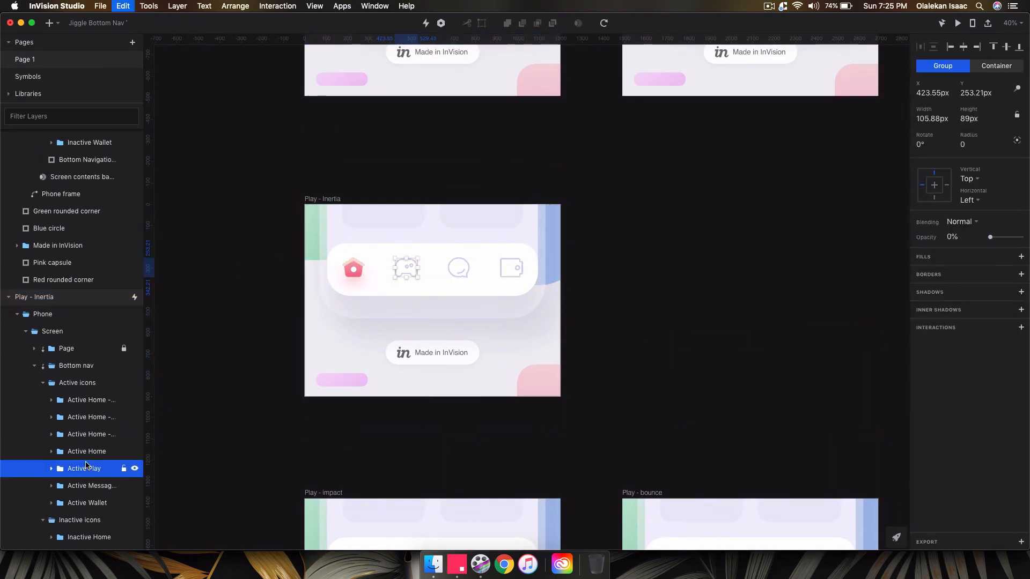
key("super+d")
key("Delete")
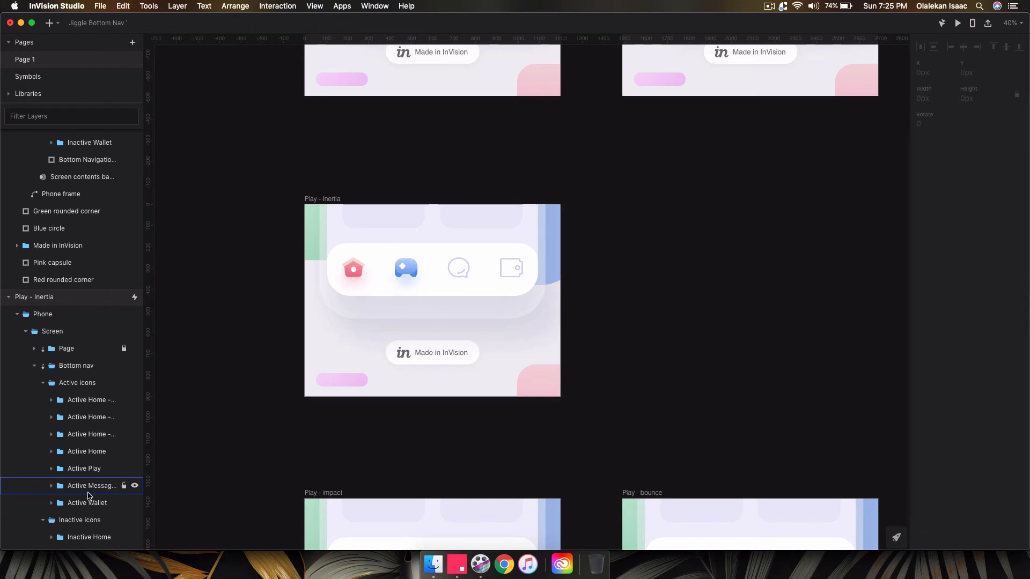
Step: Shrink the blue Active Play icon in Play - Inertia toward its centre to almost nothing, and deselect it
left_click(91, 472)
scroll(384, 286, "up", 5)
scroll(445, 251, "up", 3)
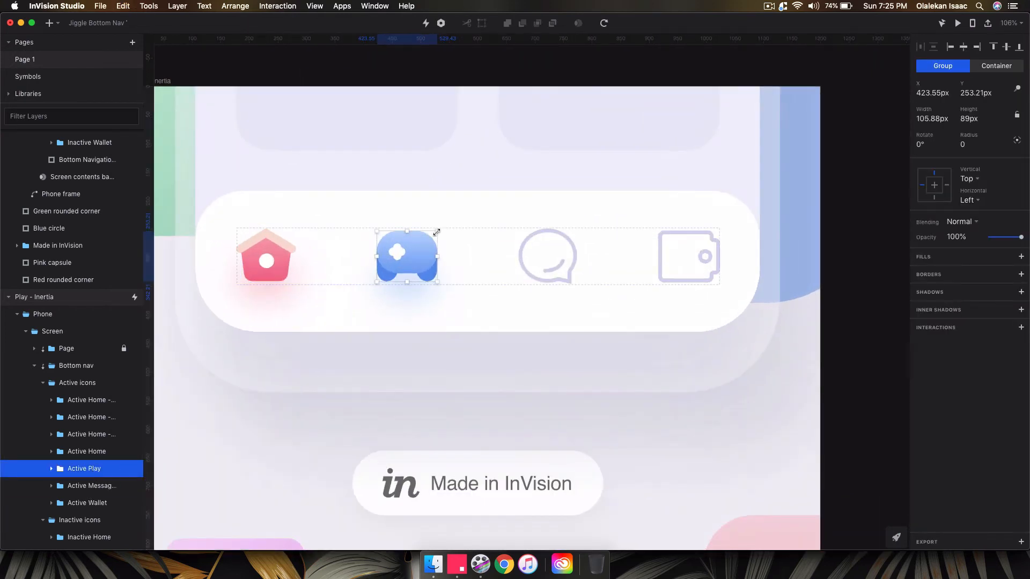
left_click_drag(437, 232, 412, 262)
scroll(412, 263, "down", 3)
left_click(216, 291)
Step: Compare the play icon's state in the Play - Inertia, Play - impact and Play - bounce artboards
scroll(215, 291, "left", 1)
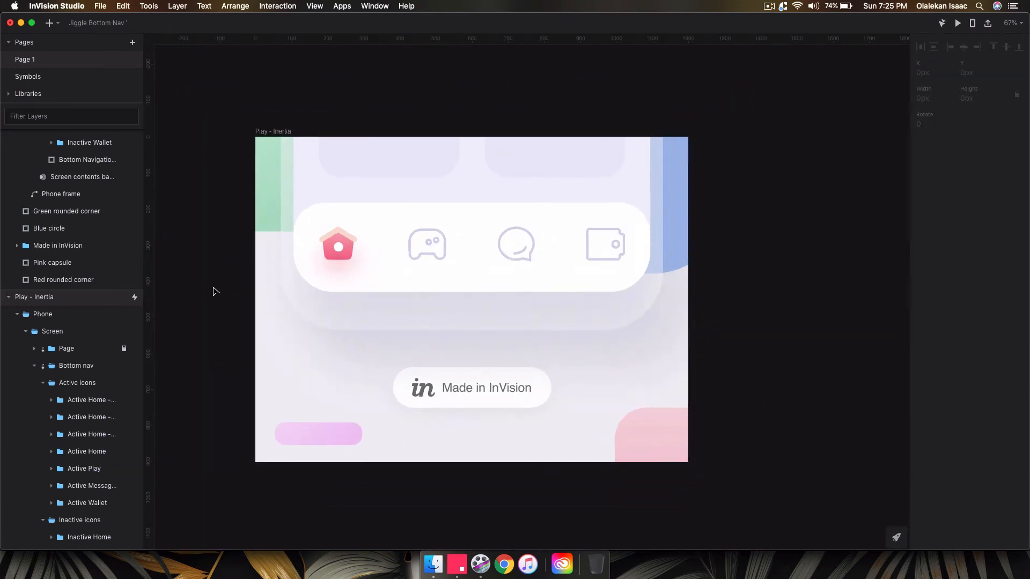
scroll(216, 291, "down", 3)
scroll(268, 301, "down", 5)
scroll(404, 288, "up", 1)
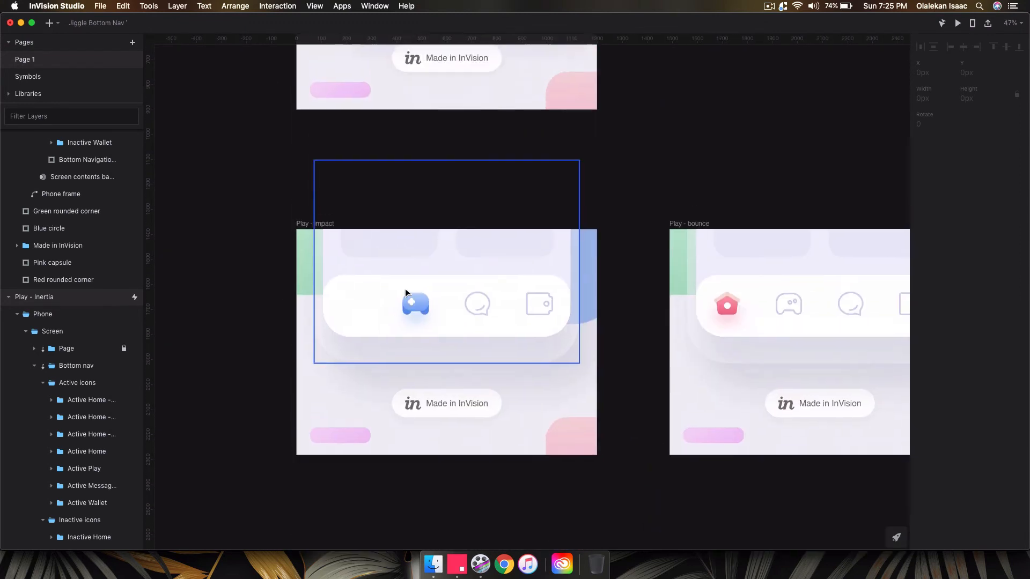
scroll(405, 289, "up", 2)
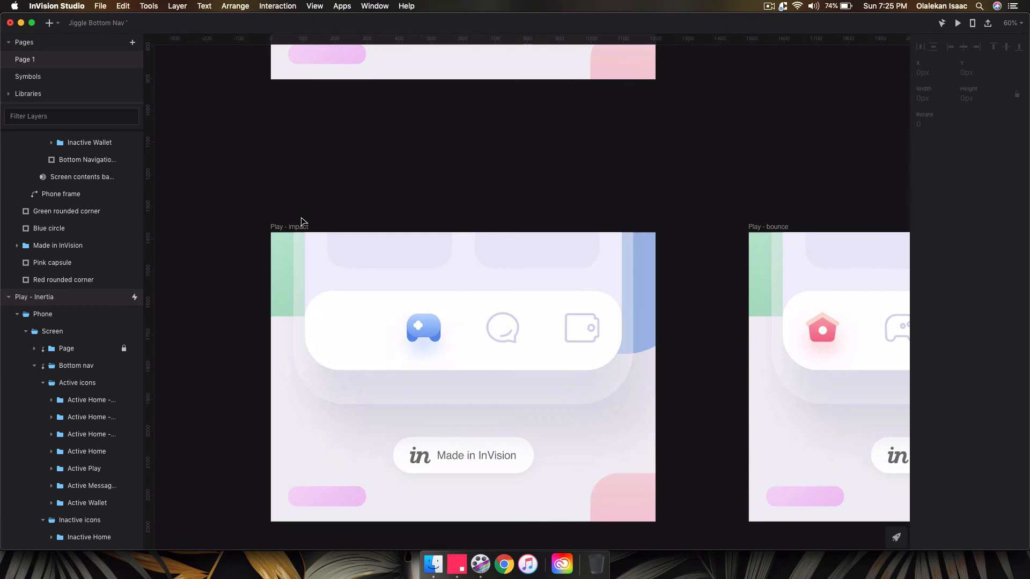
scroll(329, 227, "up", 10)
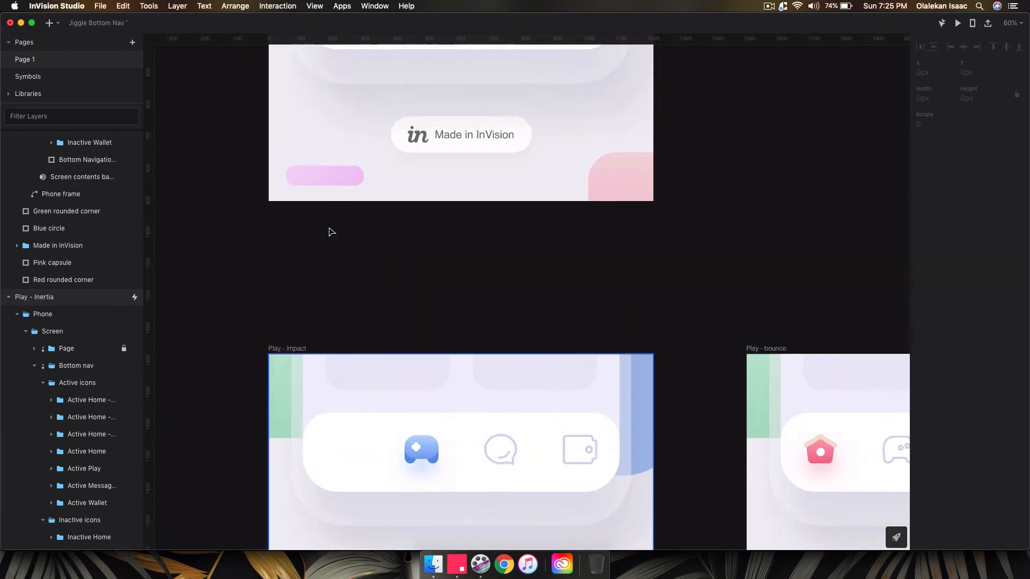
scroll(418, 192, "up", 2)
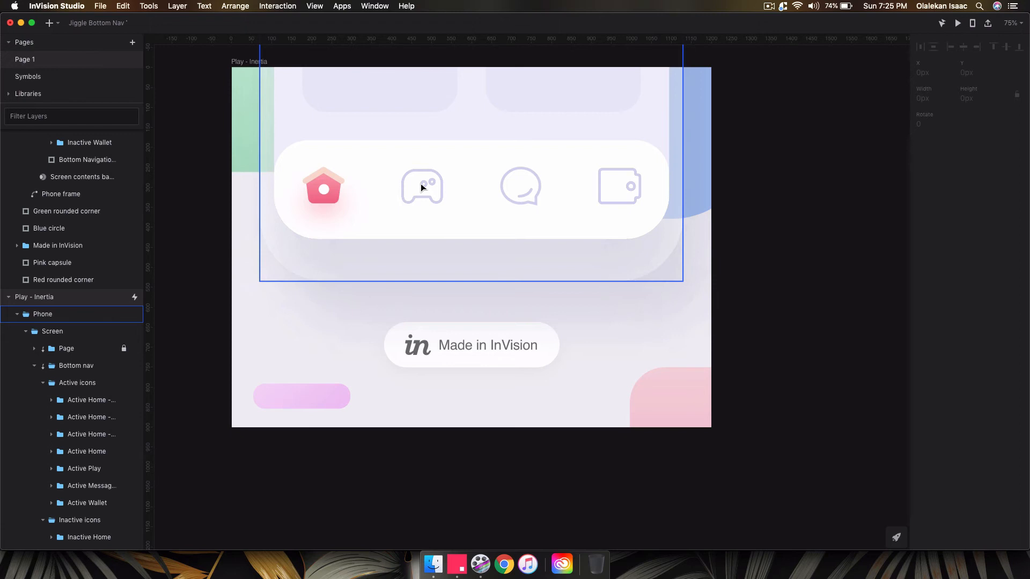
scroll(421, 184, "down", 3)
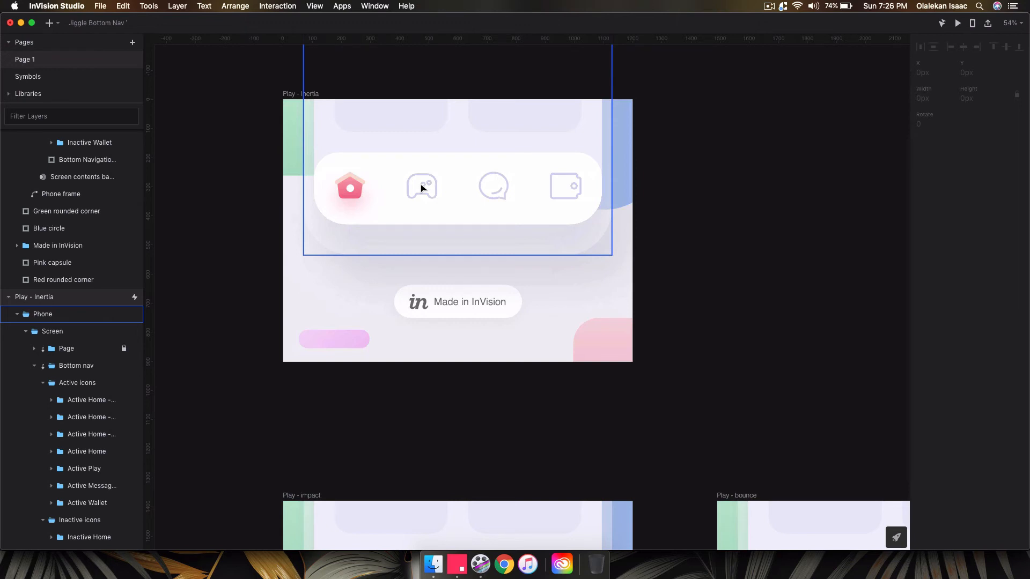
scroll(420, 185, "down", 3)
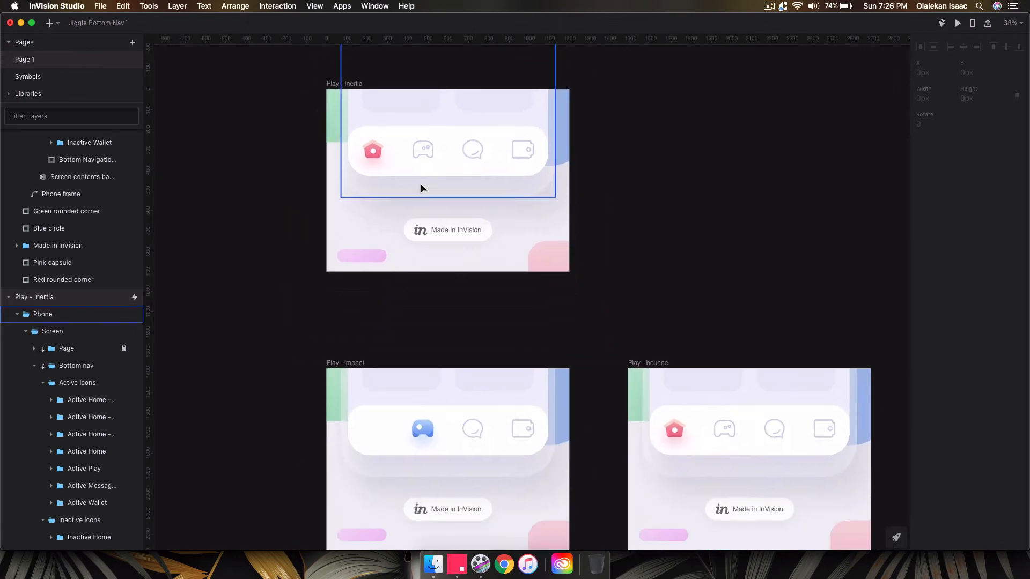
scroll(391, 306, "down", 2)
scroll(393, 311, "up", 2)
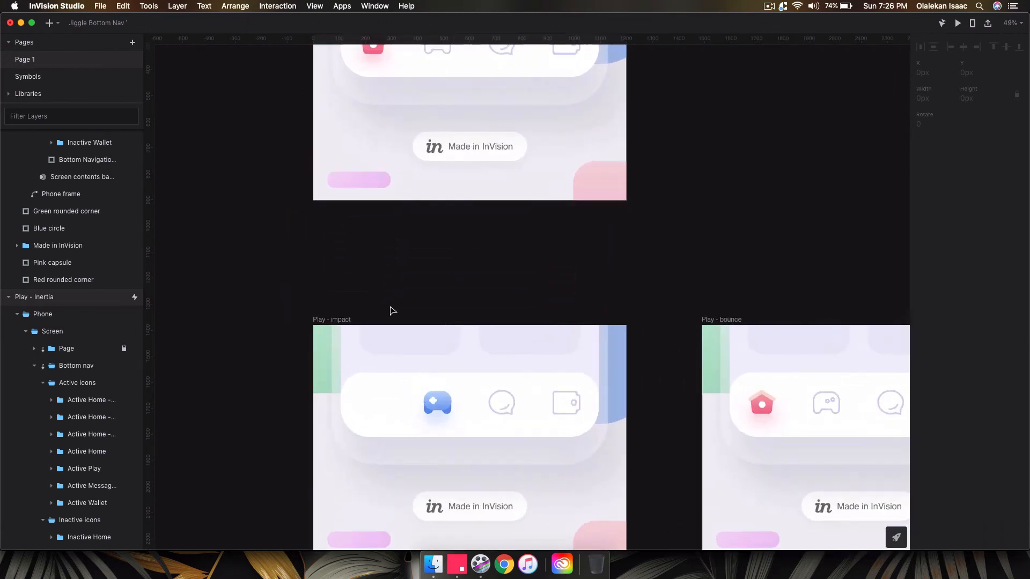
Step: Copy the Inactive Home icon from the Inactive icons group of the Reference artboard
left_click(342, 322)
scroll(353, 312, "down", 2)
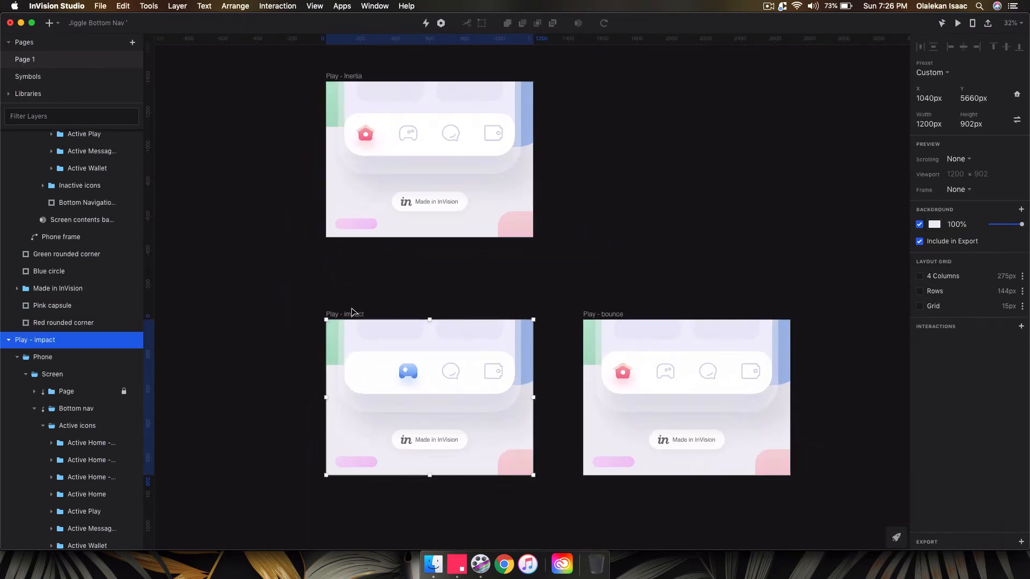
scroll(362, 202, "up", 10)
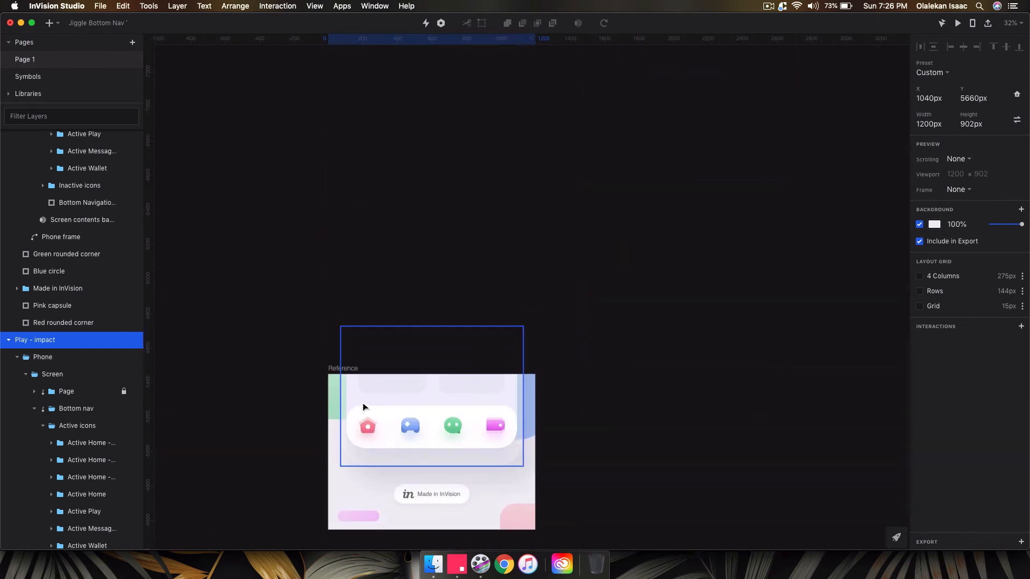
scroll(364, 407, "up", 5)
left_click(355, 253)
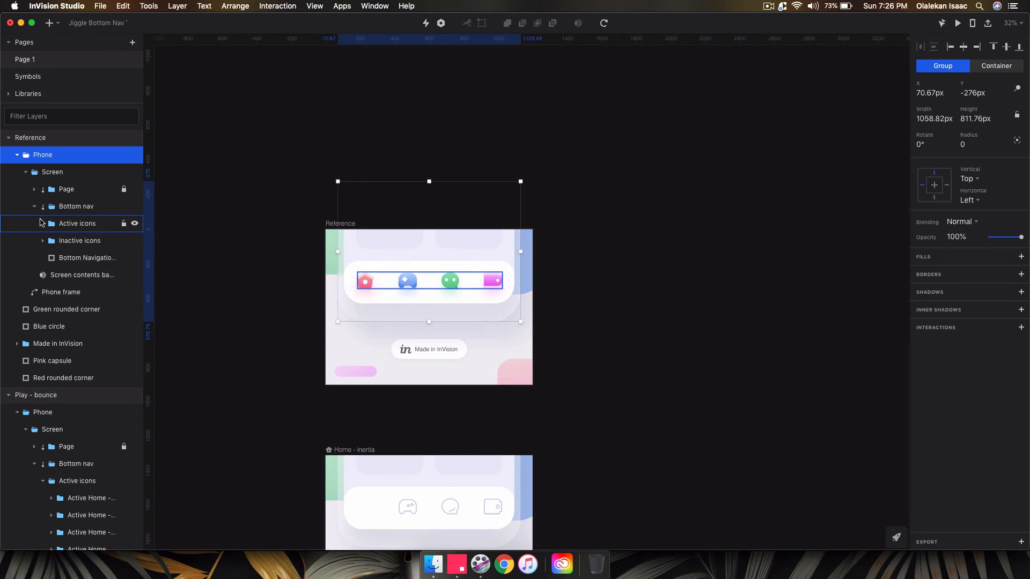
left_click(42, 241)
left_click(75, 258)
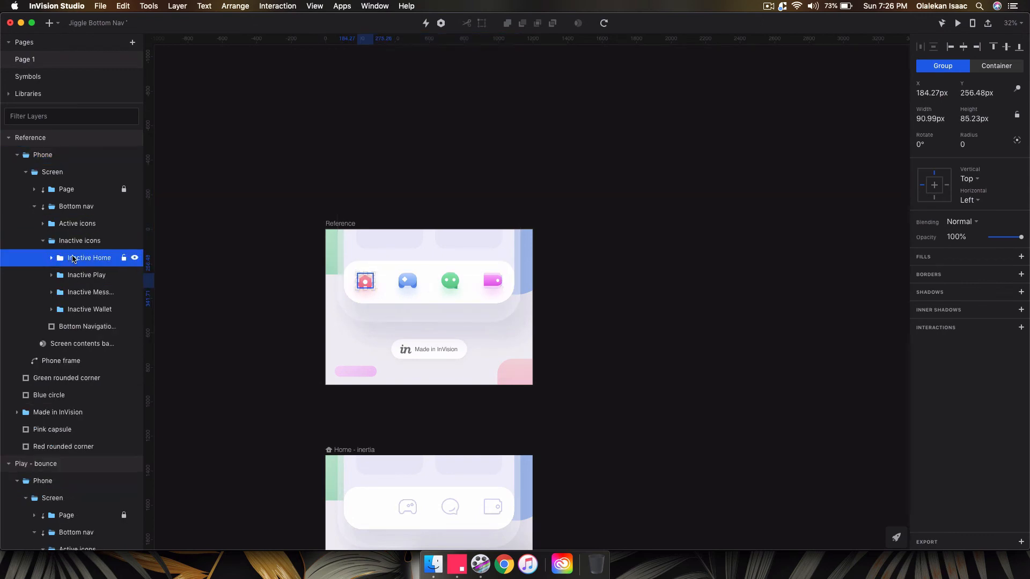
Step: Replace the transparent Inactive Home group in the Play - impact artboard with the copied fully opaque one
scroll(271, 340, "down", 15)
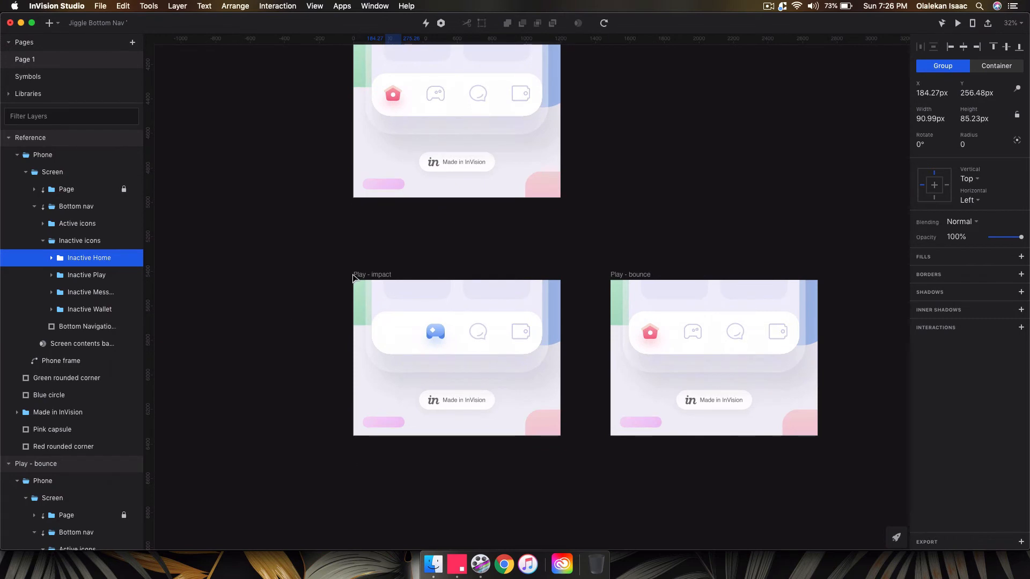
left_click(353, 276)
scroll(47, 487, "down", 5)
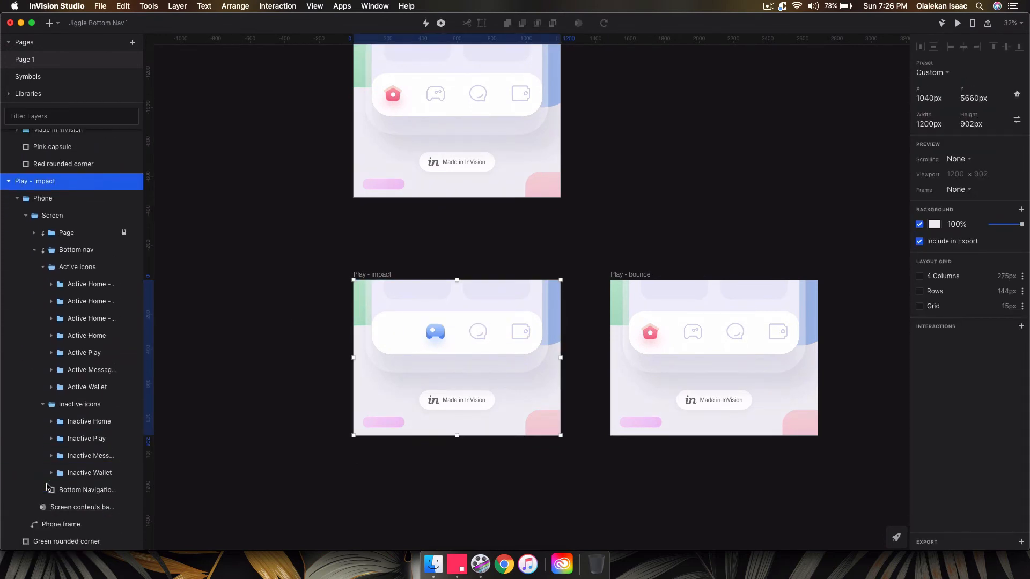
left_click(75, 413)
key("super+d")
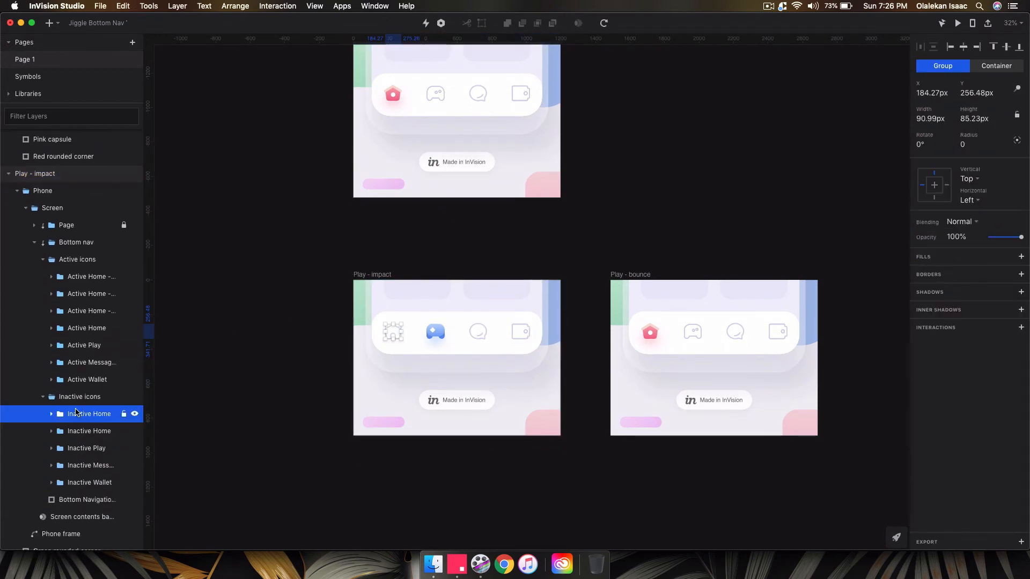
left_click(87, 432)
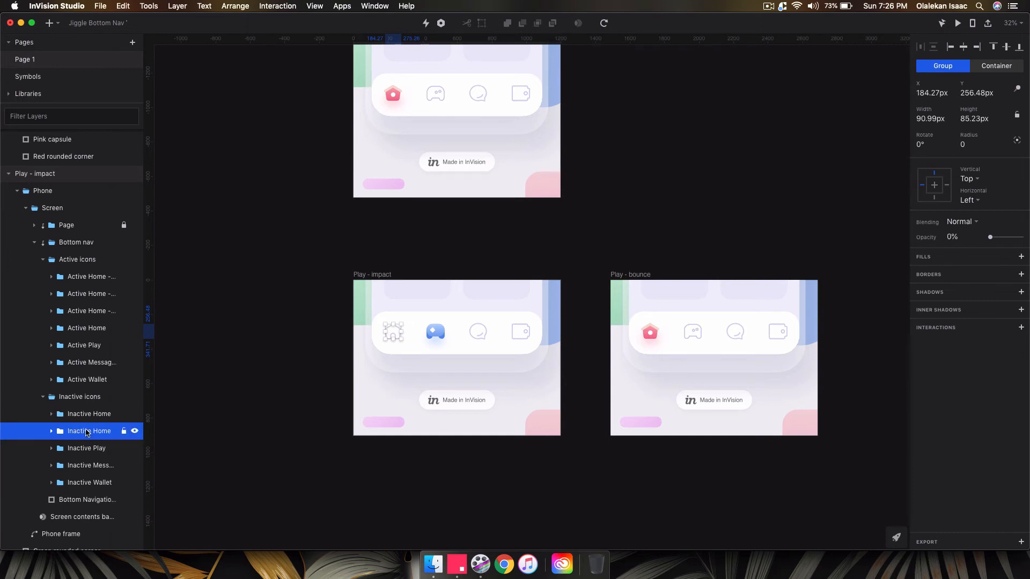
left_click_drag(87, 431, 88, 277)
Step: Swap Play - Inertia's transparent Inactive Home group for the fully opaque copy within its Inactive icons group
scroll(358, 189, "up", 3)
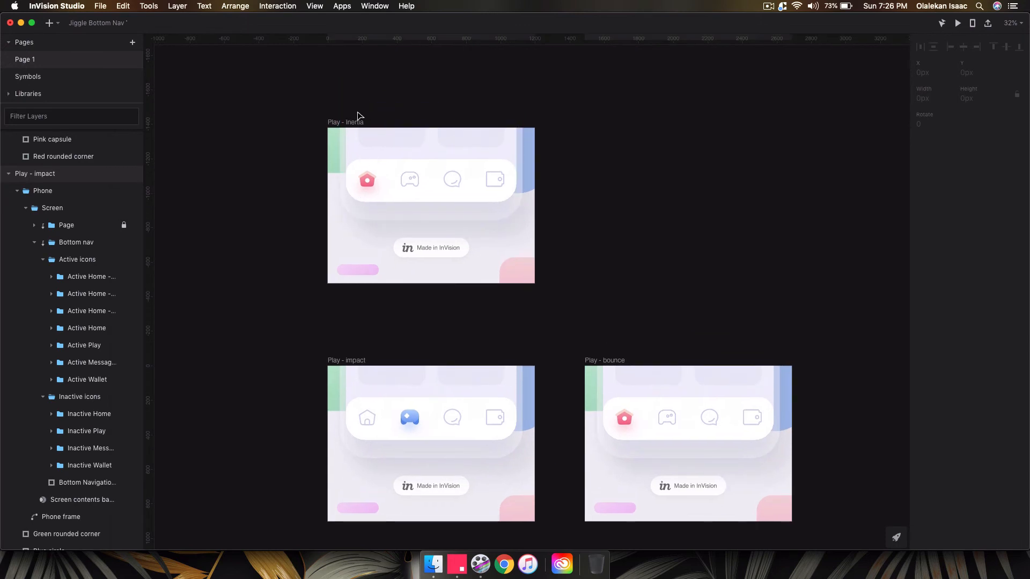
left_click(342, 123)
scroll(91, 433, "down", 5)
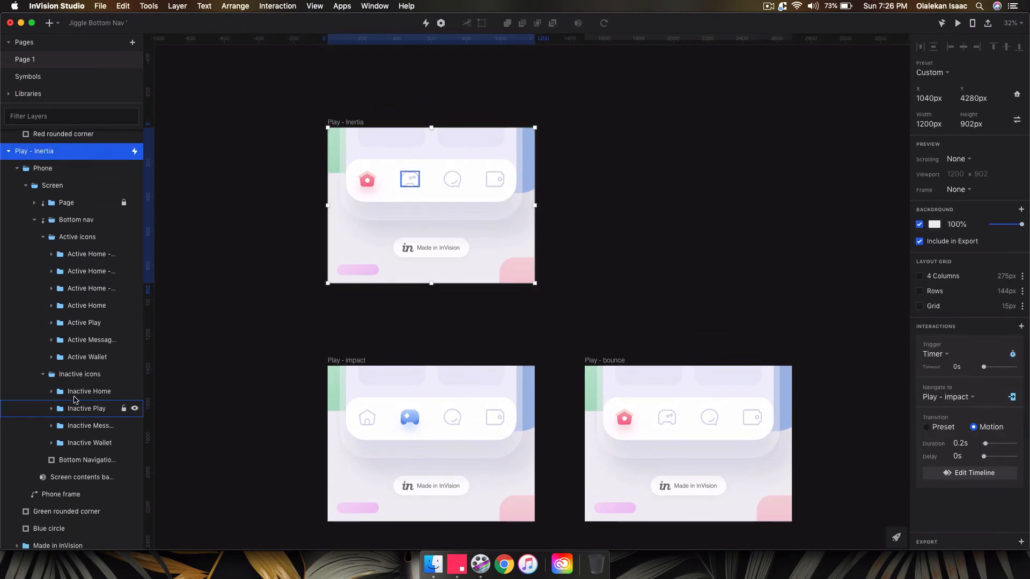
left_click(89, 391)
scroll(352, 189, "up", 3)
scroll(352, 190, "up", 2)
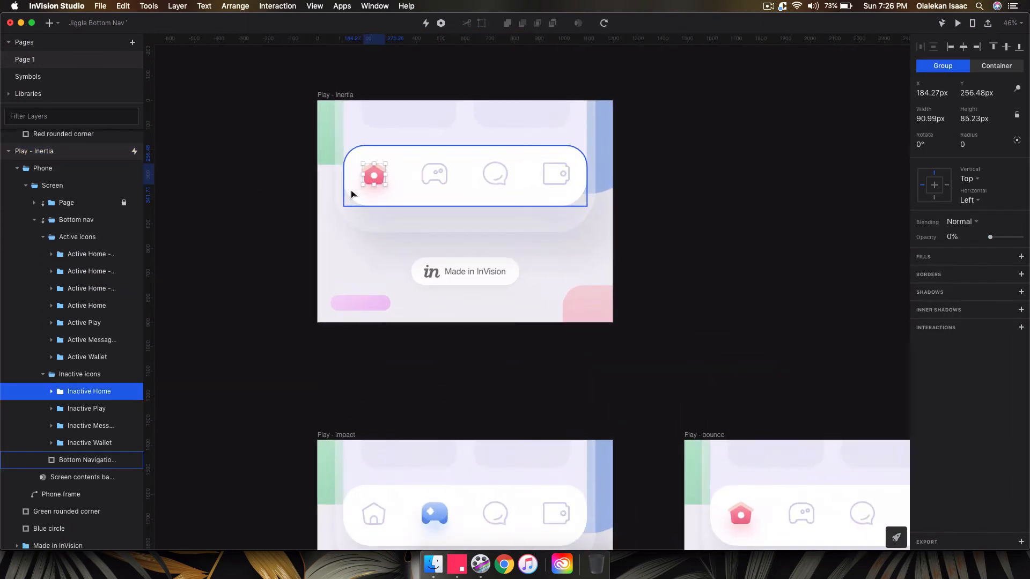
key("Delete")
left_click(86, 392)
key("Delete")
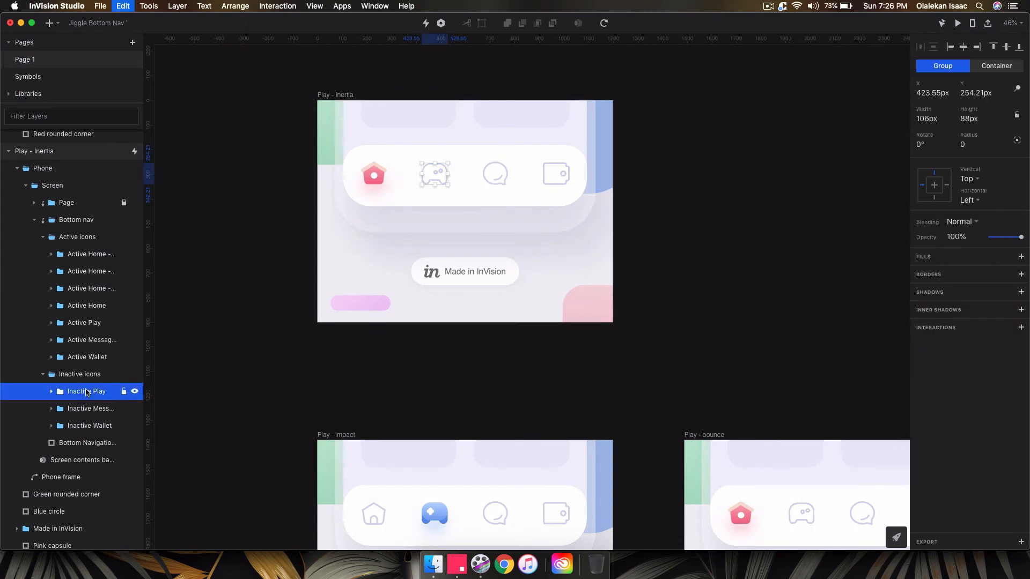
key("super+z")
Step: Shrink the Inactive Home icon in Play - Inertia toward its centre to 1 by 1 px, and deselect it
scroll(374, 163, "up", 5)
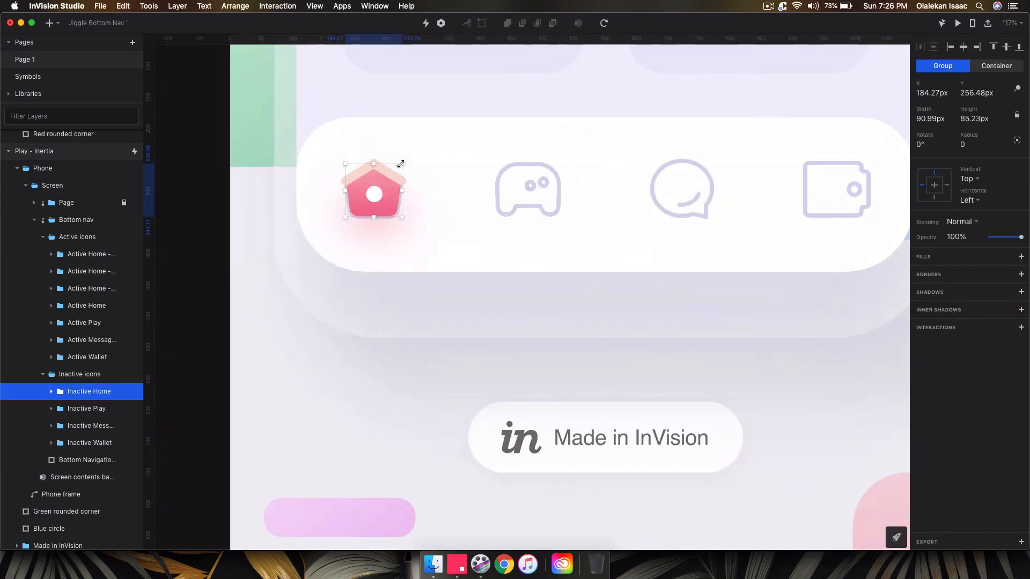
left_click_drag(401, 164, 373, 192)
scroll(374, 192, "down", 10)
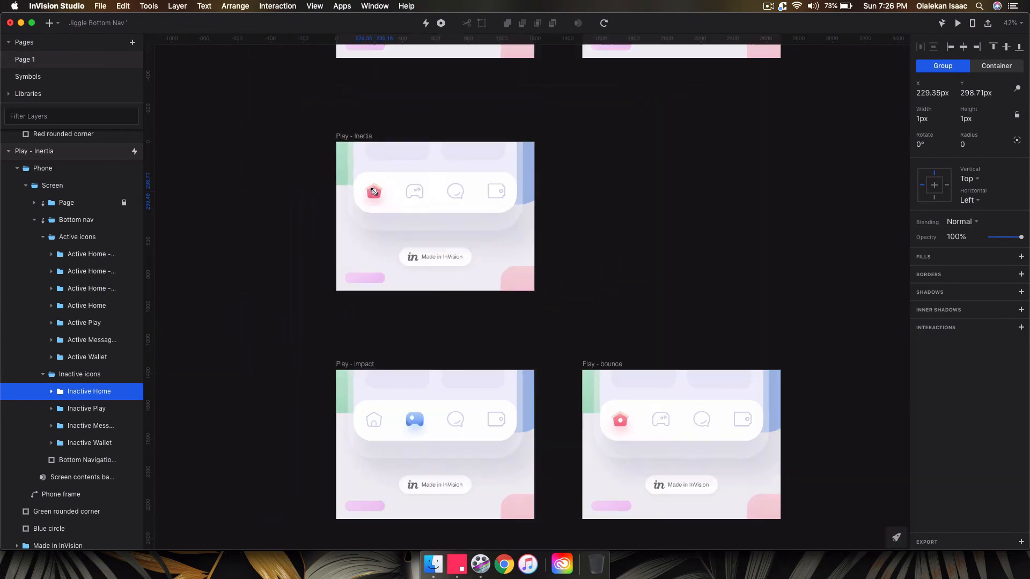
left_click(353, 129)
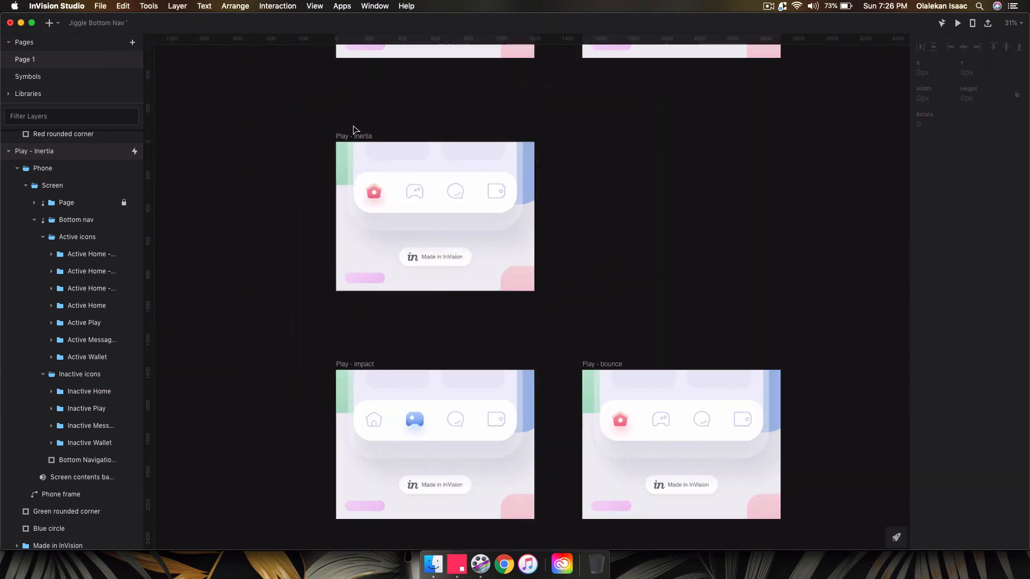
Step: Open the timeline of the Play - Inertia to Play - impact transition and preview its motion between 0 and 0.2 s
left_click(358, 136)
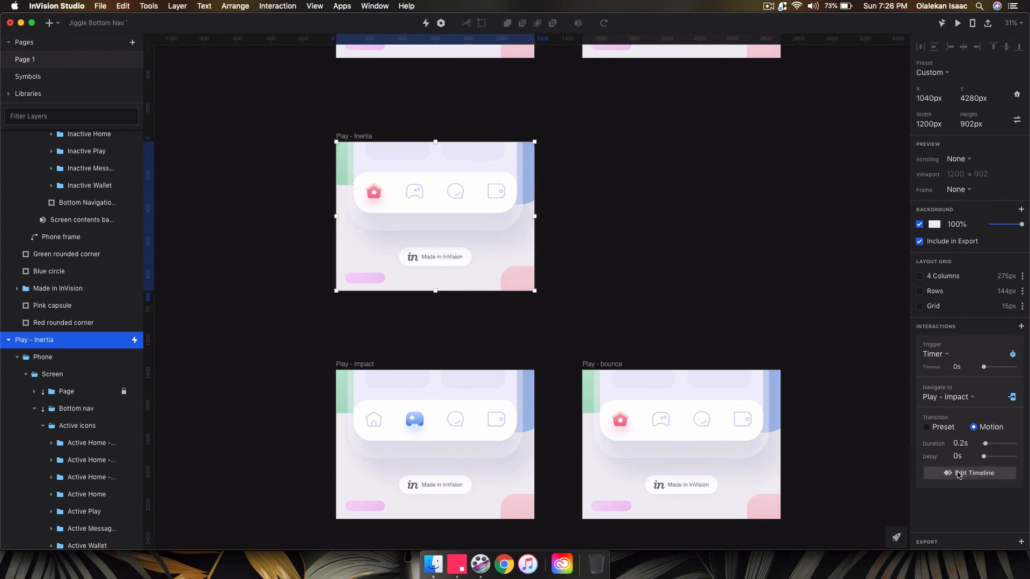
left_click(965, 473)
left_click(265, 75)
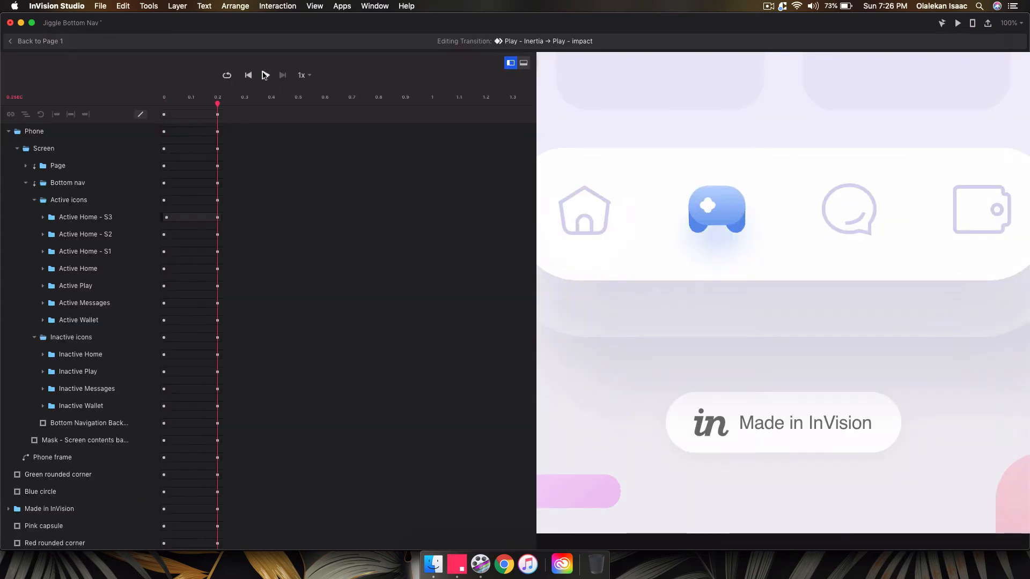
left_click(265, 75)
left_click(248, 75)
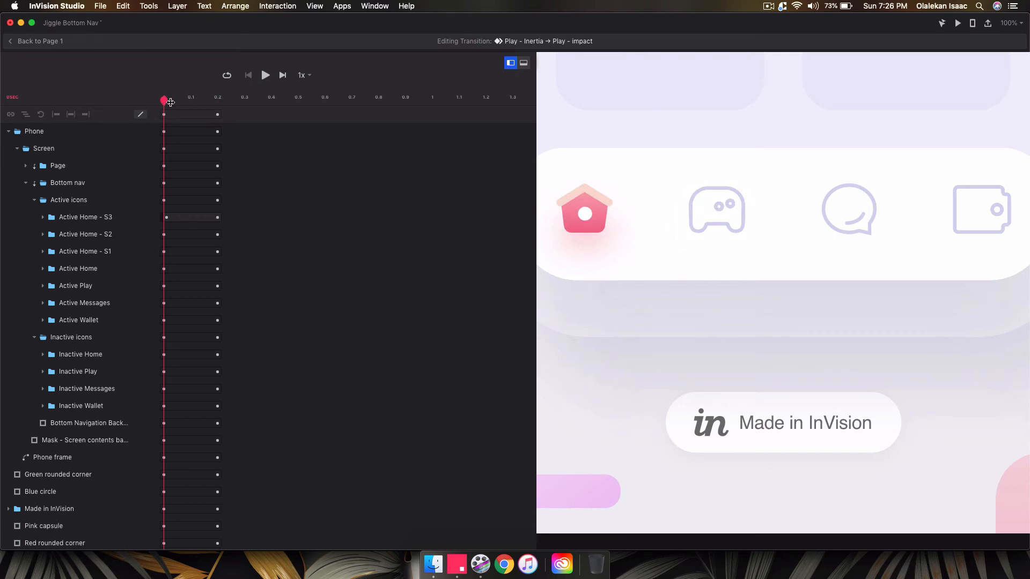
mouse_move(170, 102)
left_mouse_down()
mouse_move(227, 101)
mouse_move(139, 111)
mouse_move(198, 104)
mouse_move(161, 107)
left_mouse_up()
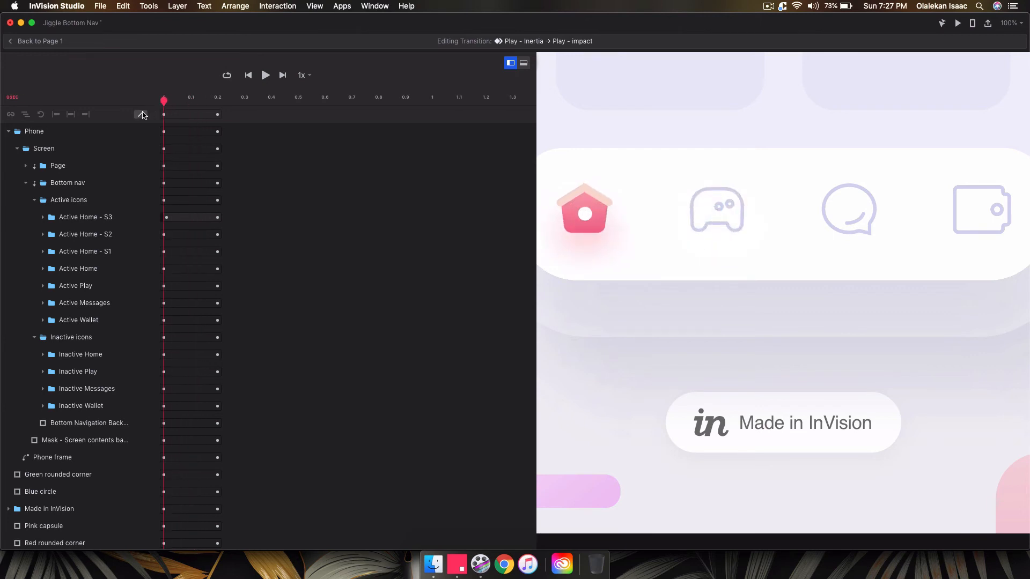
left_click(223, 110)
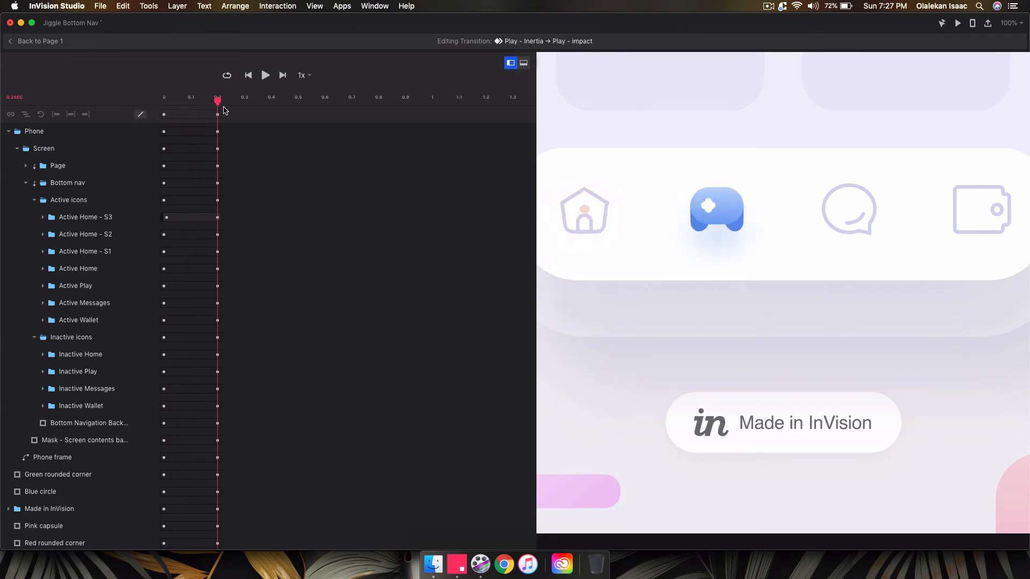
Step: Enlarge the timeline scale and shift the Active Home - S3 animation earlier so it starts at 0 s
left_click_drag(224, 107, 271, 100)
left_click_drag(189, 220, 186, 222)
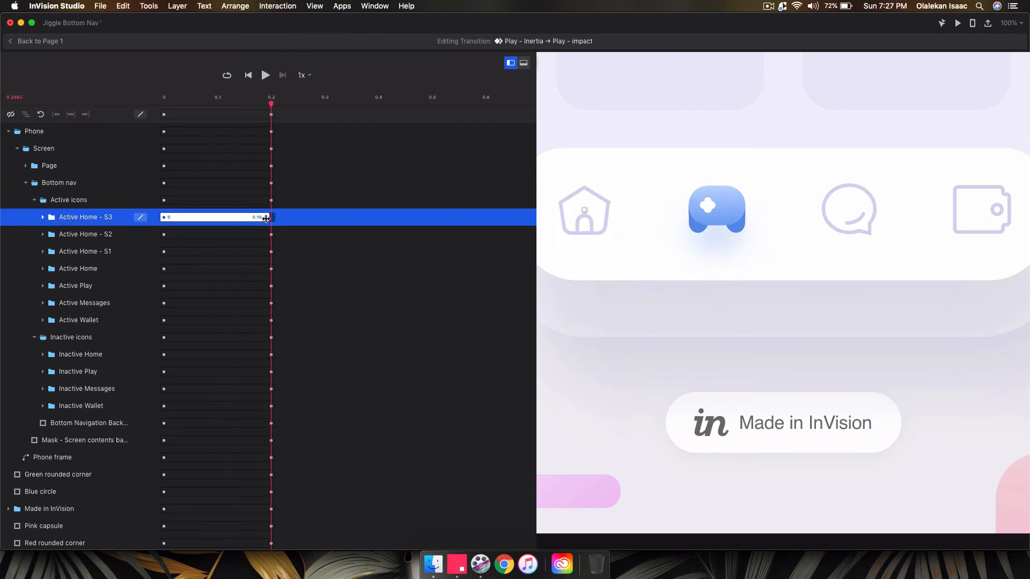
Step: Extend the Active Home - S3 animation bar to end at 0.2 s and return the playhead to the start
left_click_drag(269, 219, 272, 218)
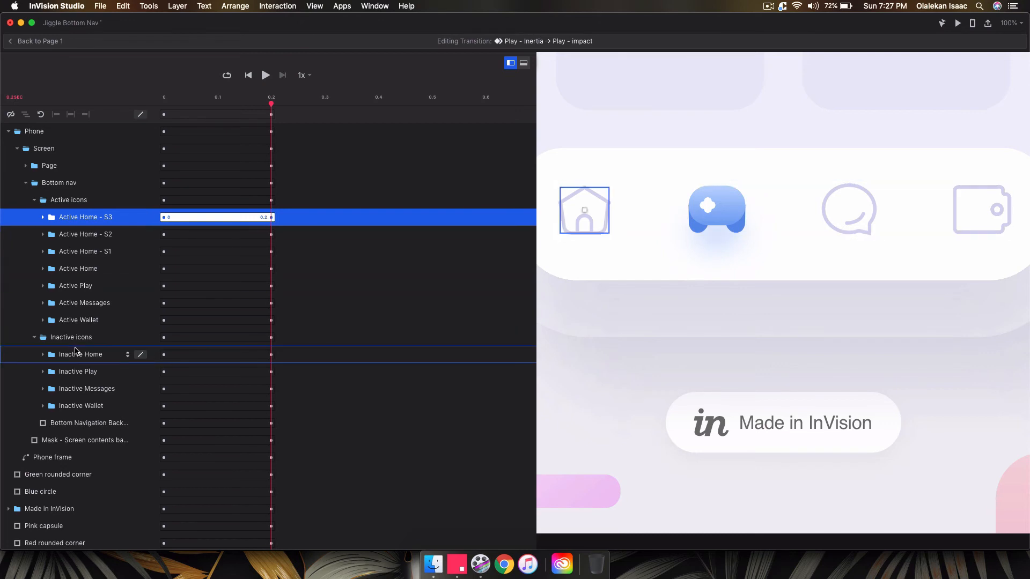
left_click(248, 75)
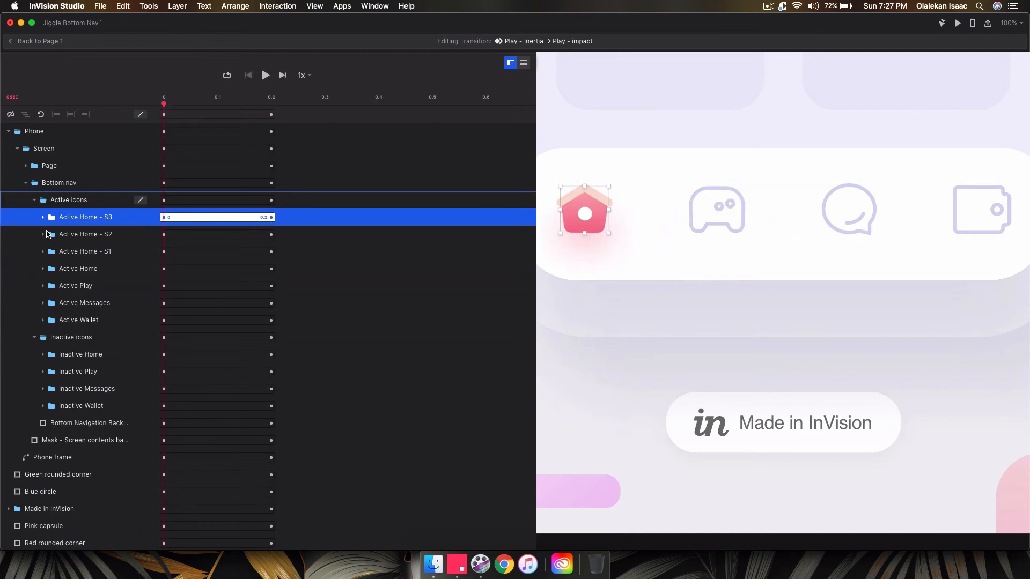
left_click(84, 372, "super")
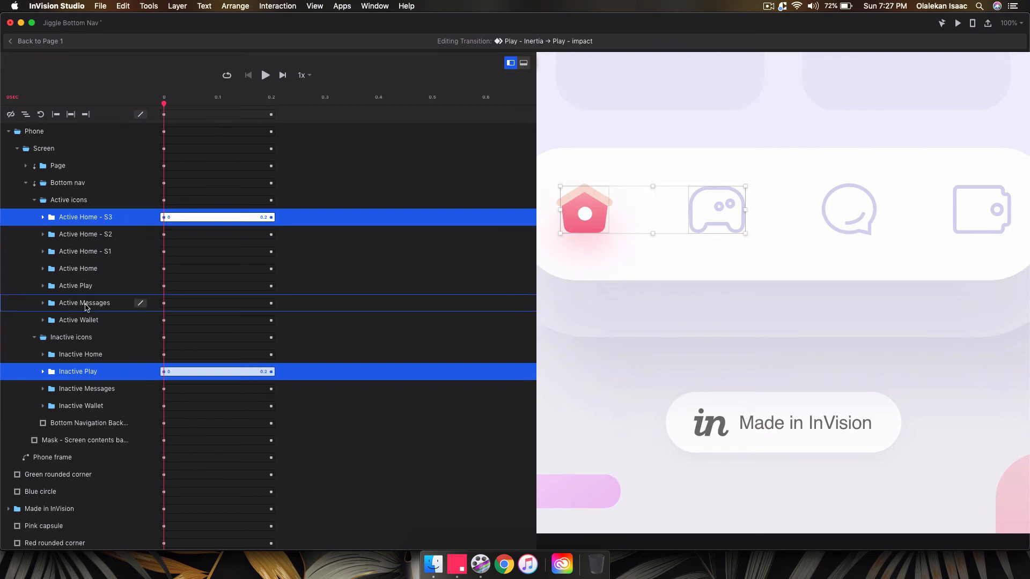
Step: Shift the Active Play and Inactive Home animation bars together so they run from 0.2 to 0.4 s
left_click(79, 355)
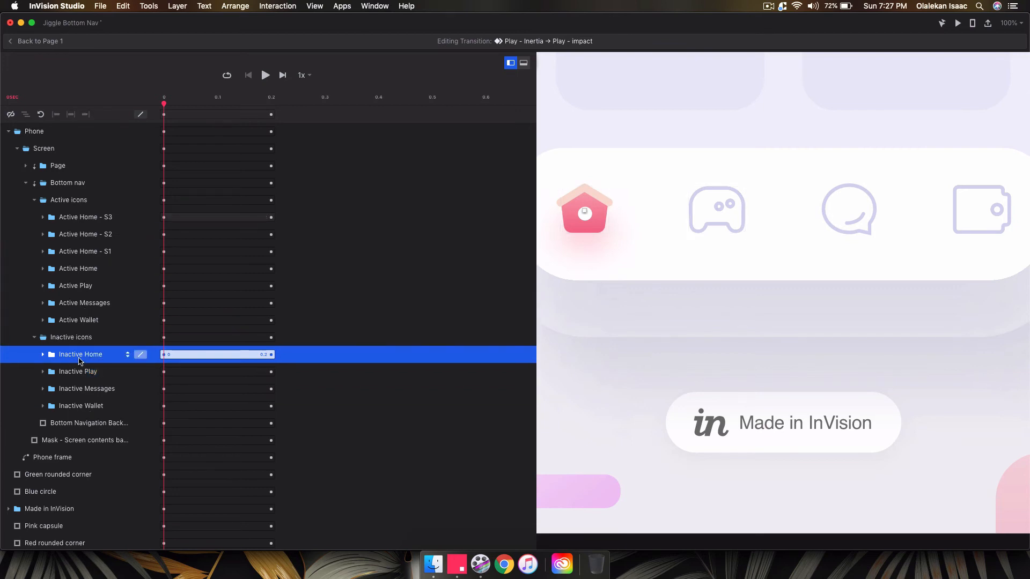
left_click(82, 286, "super")
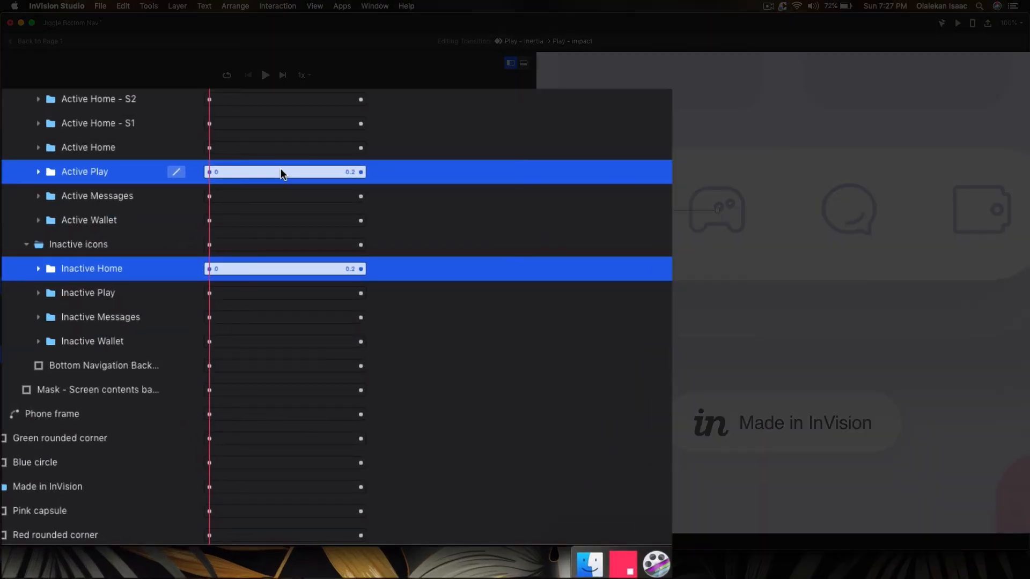
left_click_drag(214, 287, 295, 290)
left_click_drag(394, 174, 433, 173)
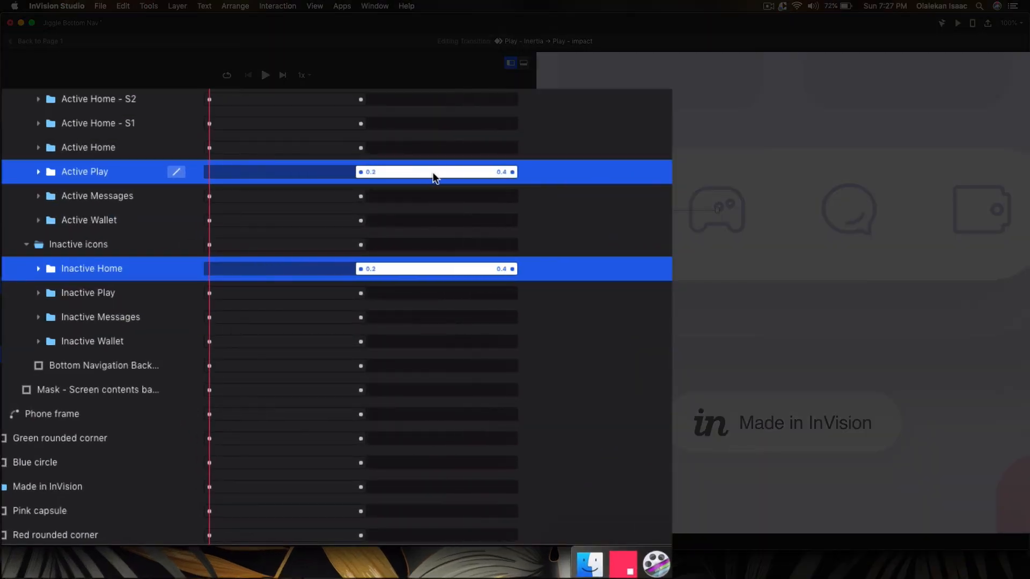
Step: Play back the Play - Inertia to Play - impact transition and rewind it to the start
left_click(265, 75)
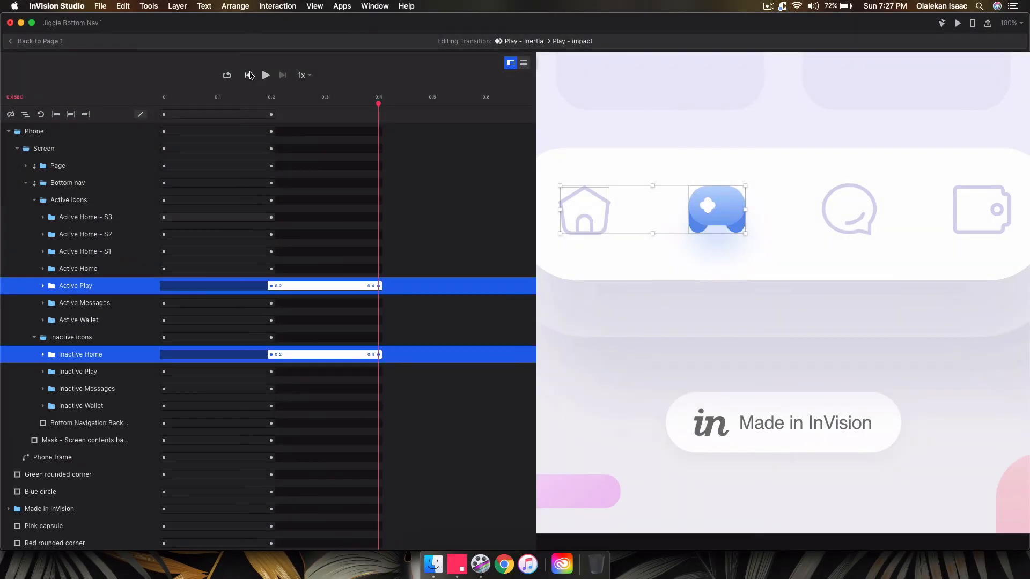
left_click(250, 75)
left_click(249, 75)
left_click(265, 75)
left_click(248, 75)
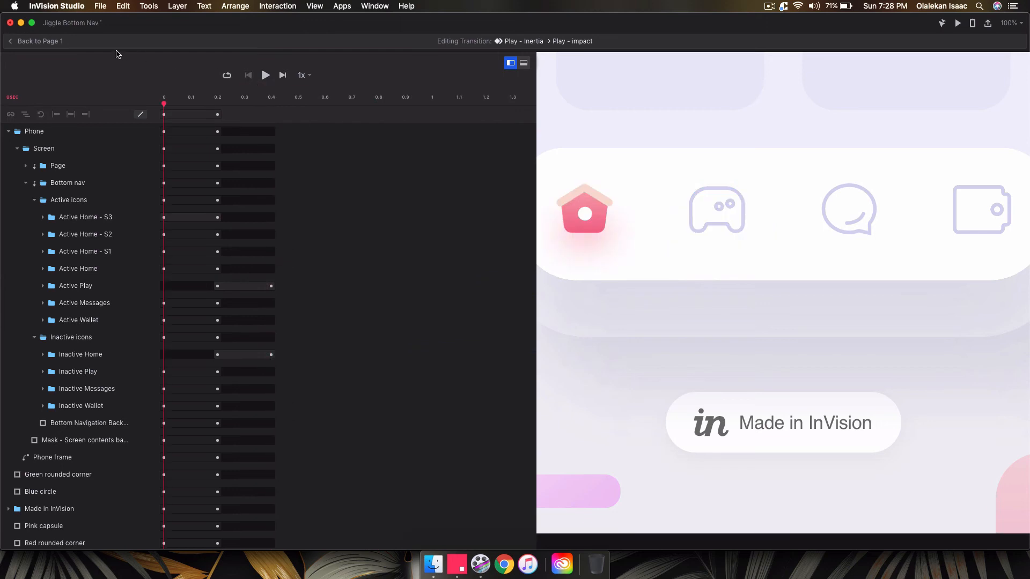
Step: Return to Page 1 and delete the outdated Play - bounce artboard
left_click(60, 43)
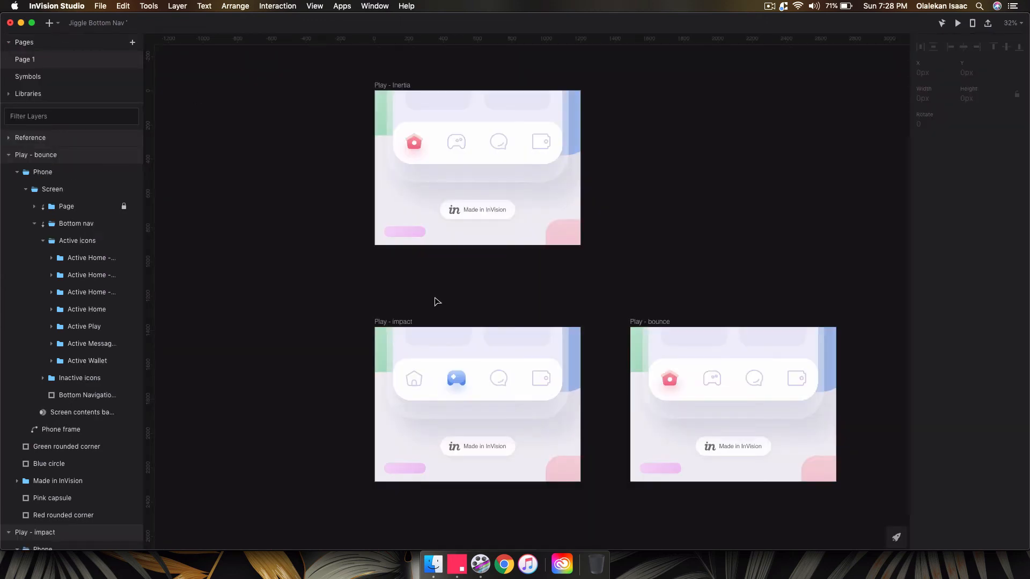
scroll(675, 341, "up", 3)
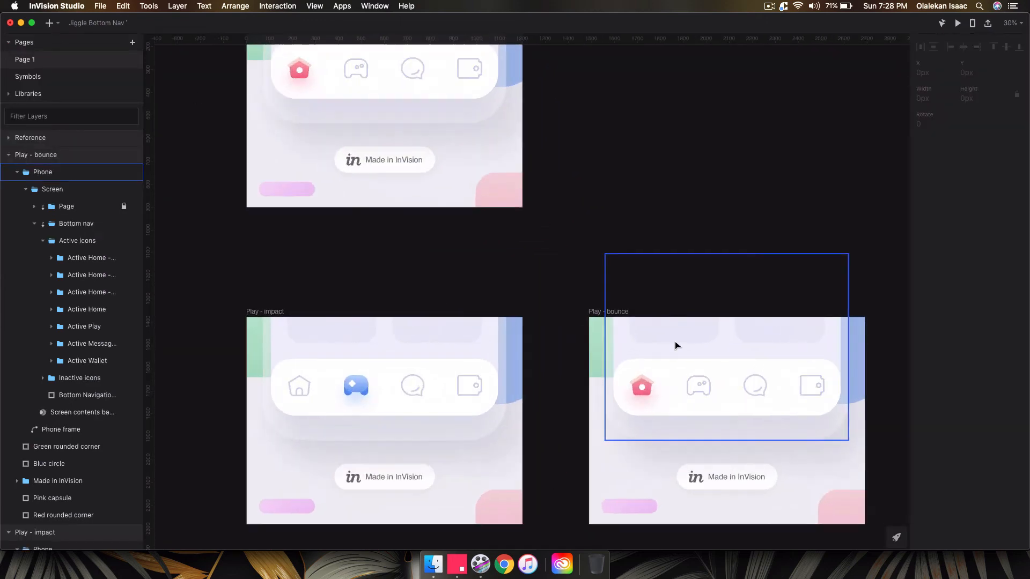
left_click(616, 312)
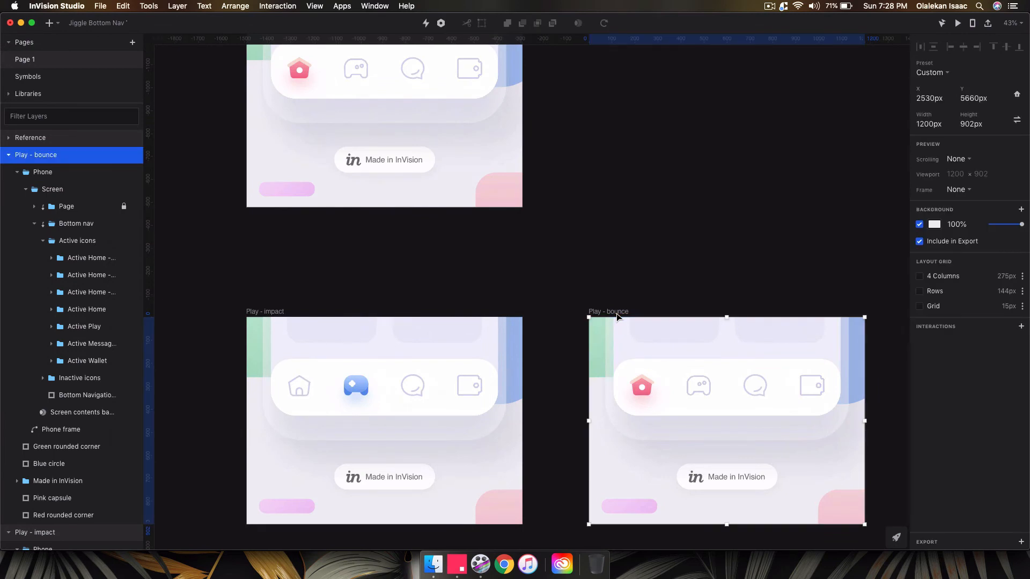
scroll(616, 313, "down", 3)
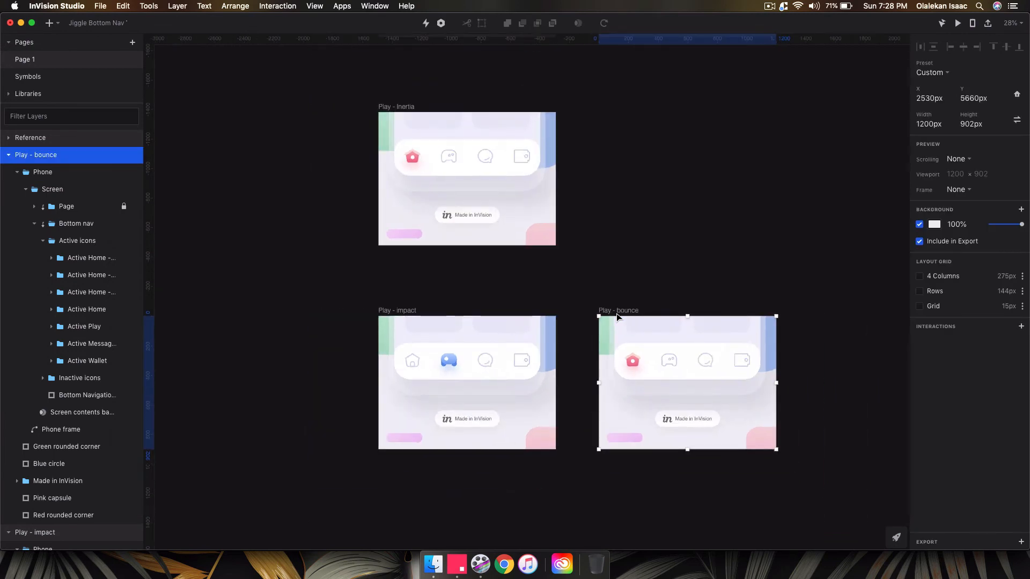
key("Delete")
Step: Duplicate the Play - impact artboard beside the original at X 2530px, Y 5660px
scroll(616, 317, "down", 2)
scroll(410, 332, "right", 3)
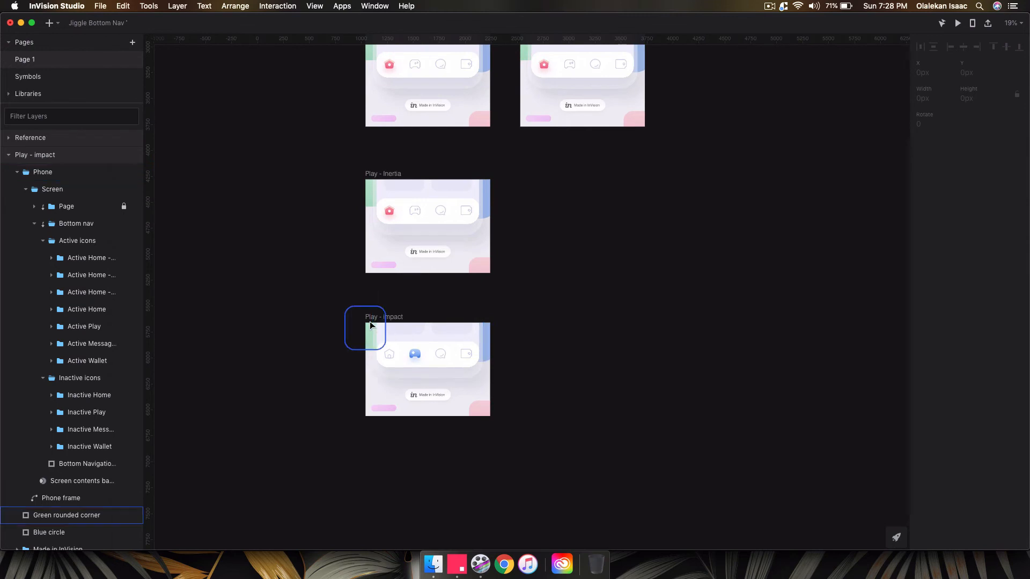
left_click_drag(370, 325, 520, 323)
key("alt")
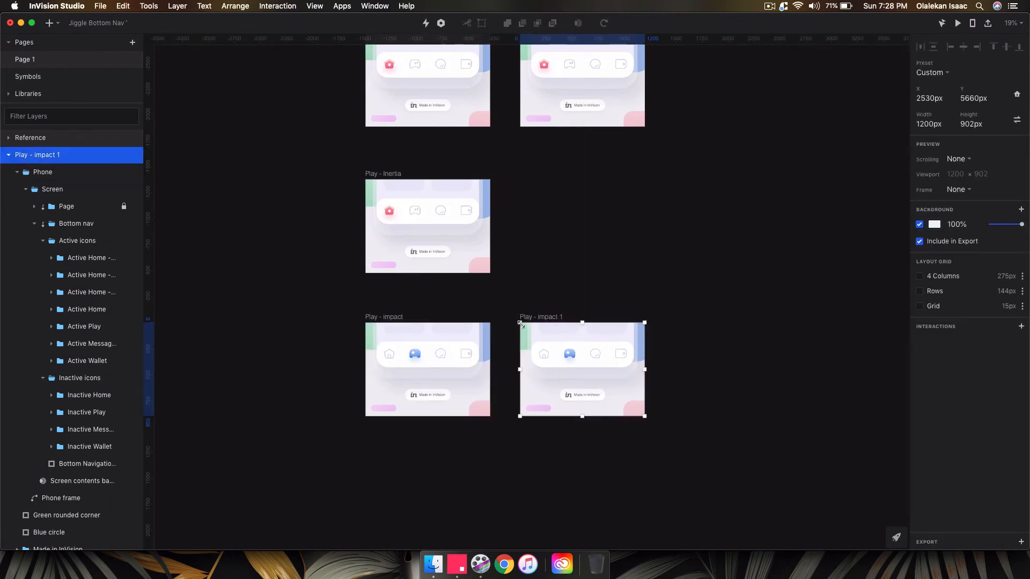
Step: Rename the duplicated Play - impact artboard as Play - bounce
double_click(52, 155)
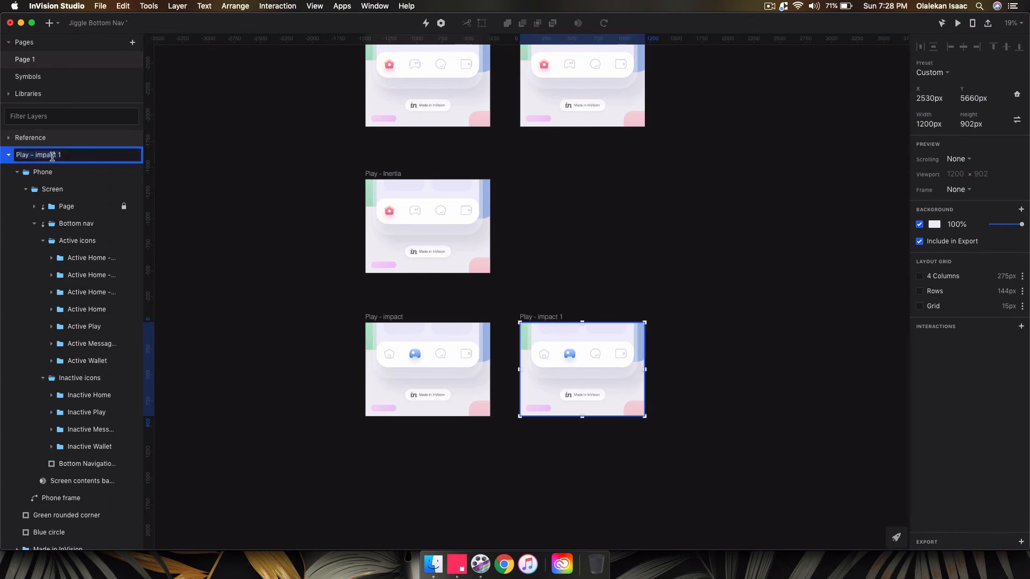
double_click(52, 155)
type("bounce")
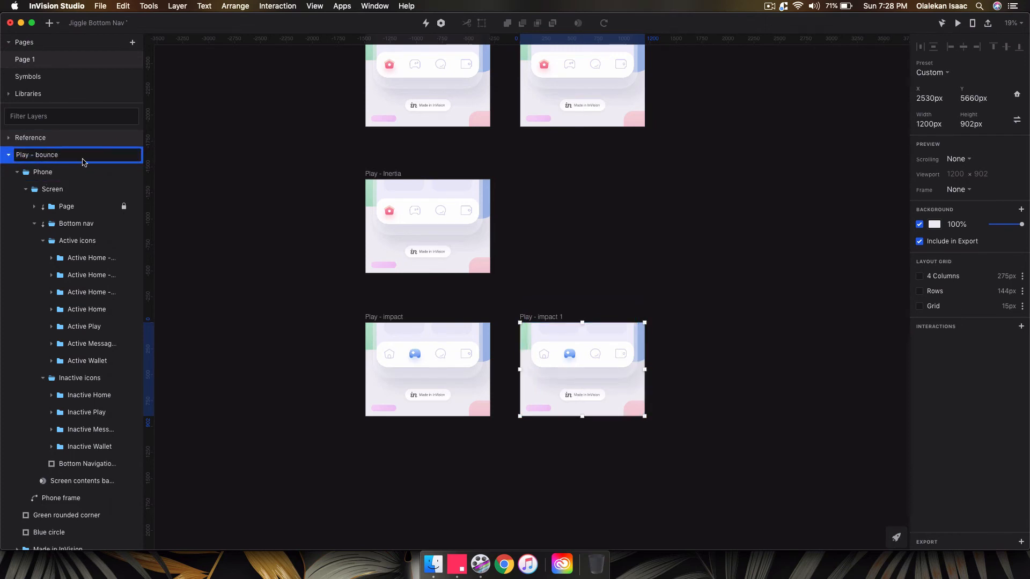
key("Return")
left_click(349, 360)
Step: Link Home - bounce to Play - Inertia with a Timer-triggered Motion interaction of 0s duration and save it
scroll(472, 414, "up", 3)
scroll(323, 285, "up", 3)
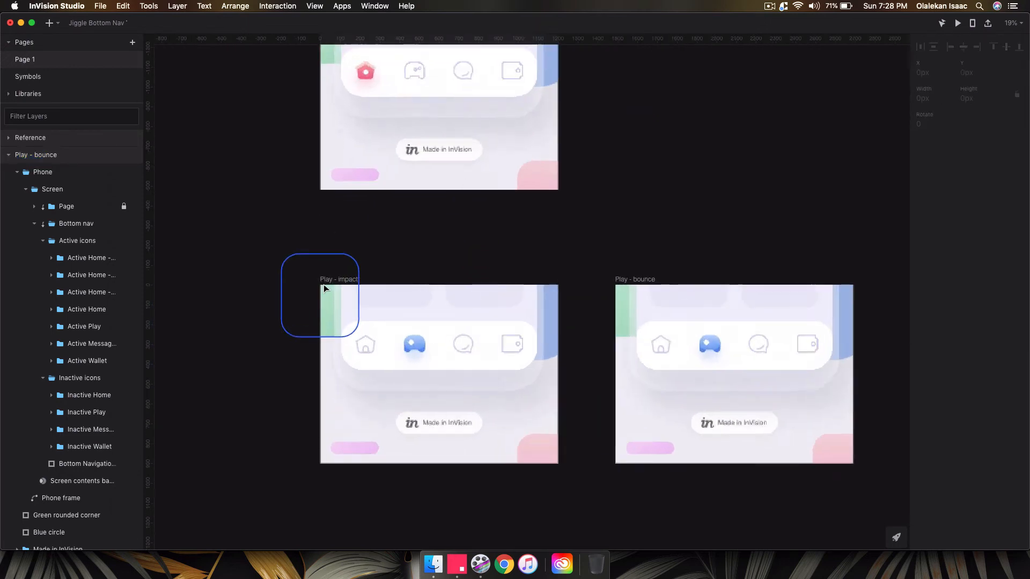
scroll(323, 285, "down", 5)
left_click(491, 192)
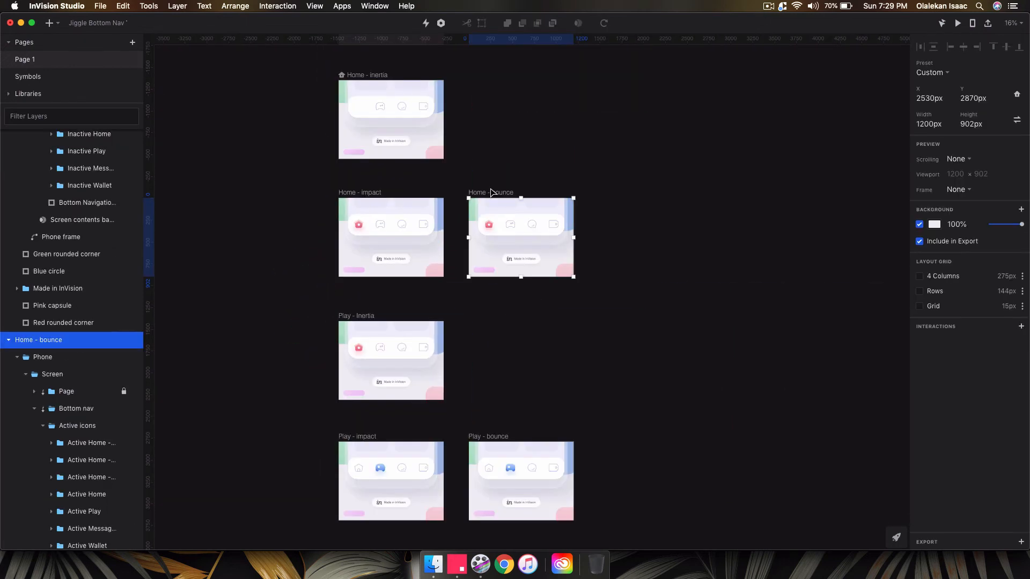
key("c")
left_click_drag(491, 204, 397, 359)
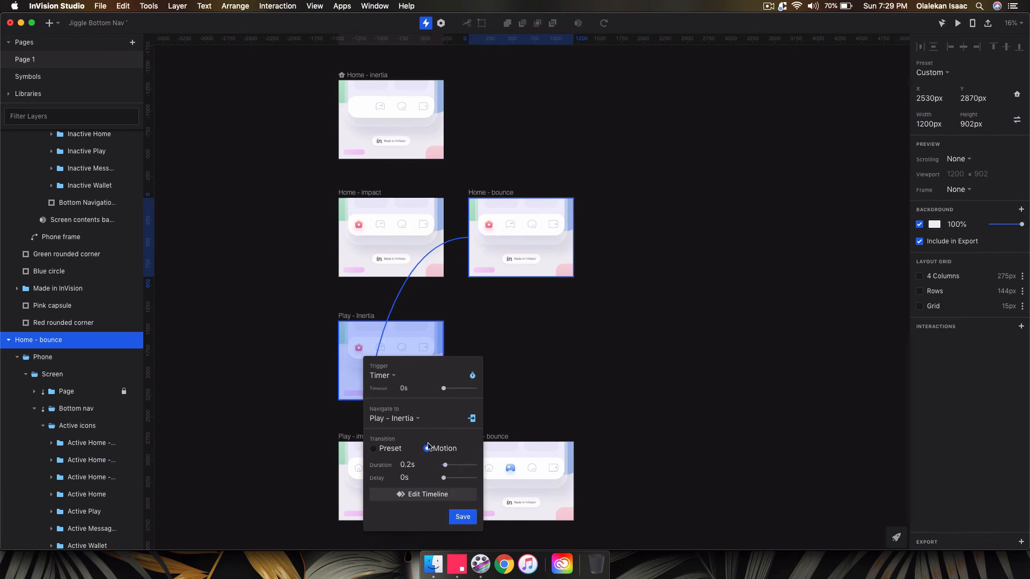
left_click(408, 462)
key("Return")
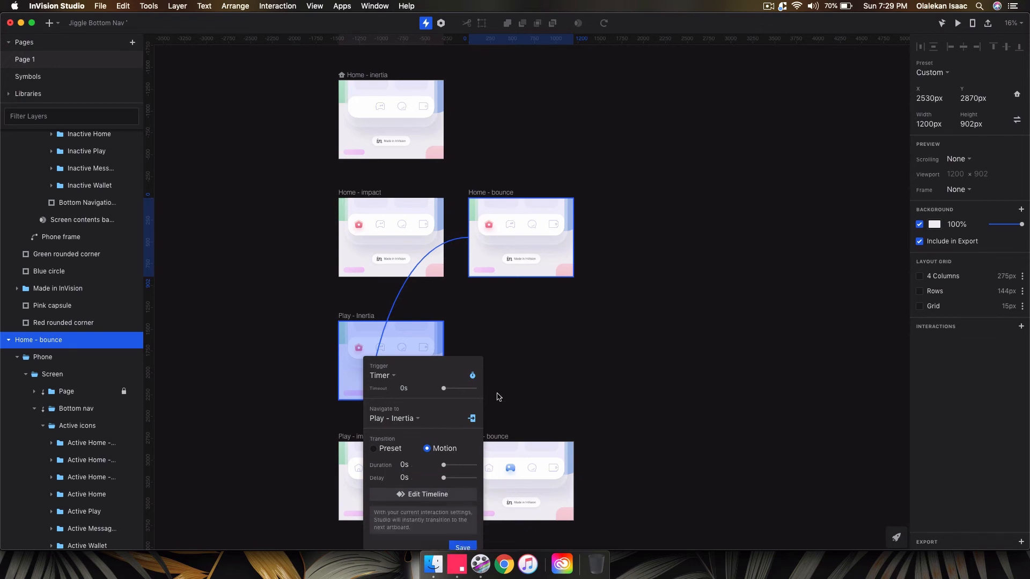
left_click(463, 546)
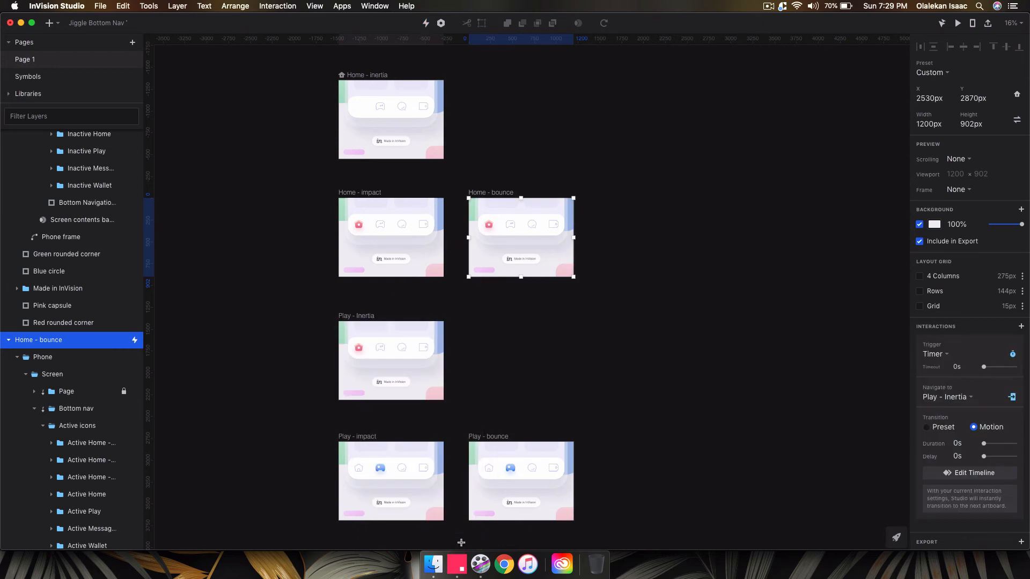
left_click(505, 375)
Step: Preview the prototype, replay it from the home artboard and close the preview
key("super+p")
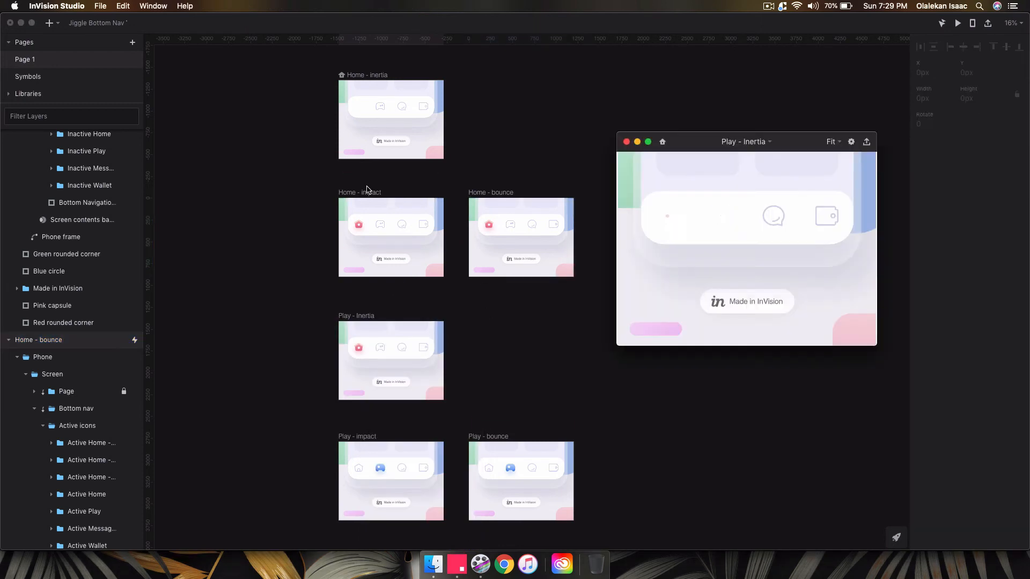
left_click(662, 141)
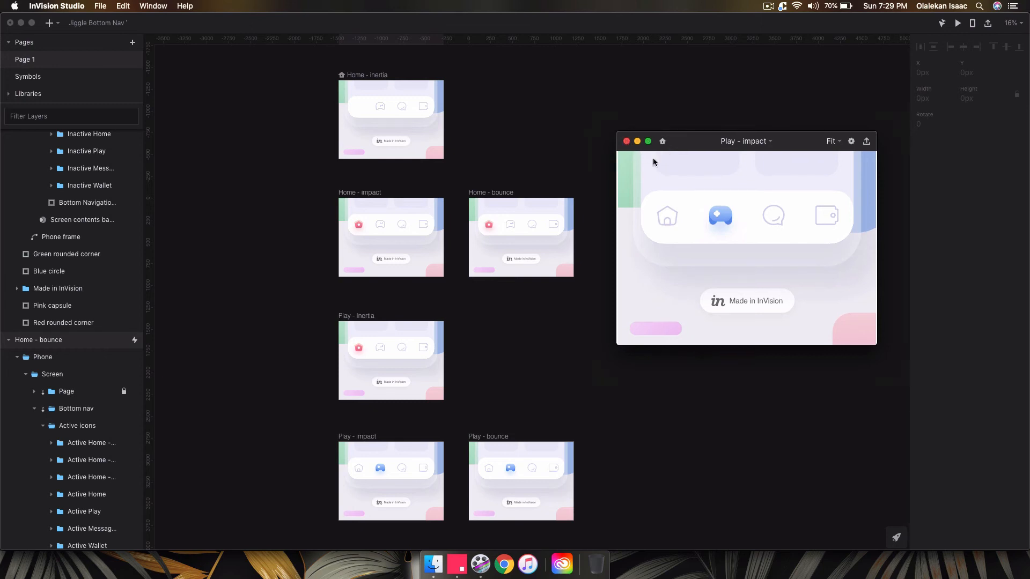
scroll(381, 475, "down", 2)
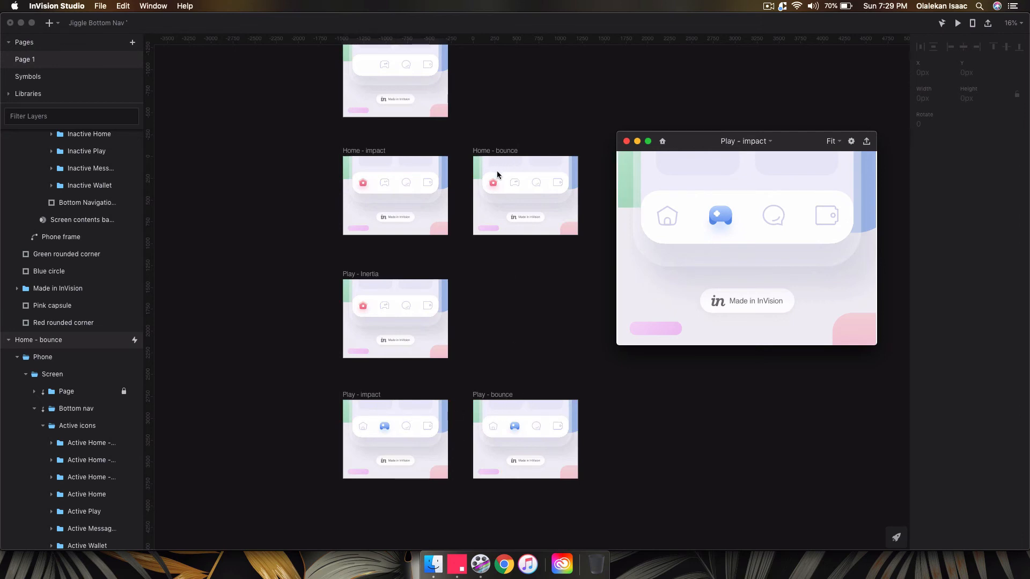
left_click(663, 141)
left_click(626, 142)
Step: Examine the Active Home - S1, Inactive Home and Active Play layers of the Play - bounce artboard
scroll(531, 331, "down", 5)
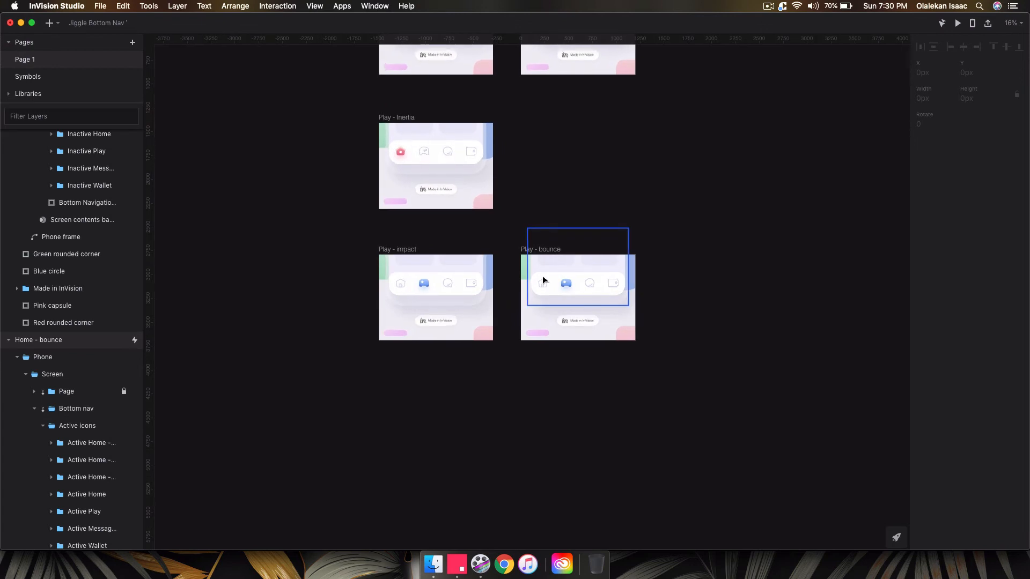
scroll(542, 277, "up", 2)
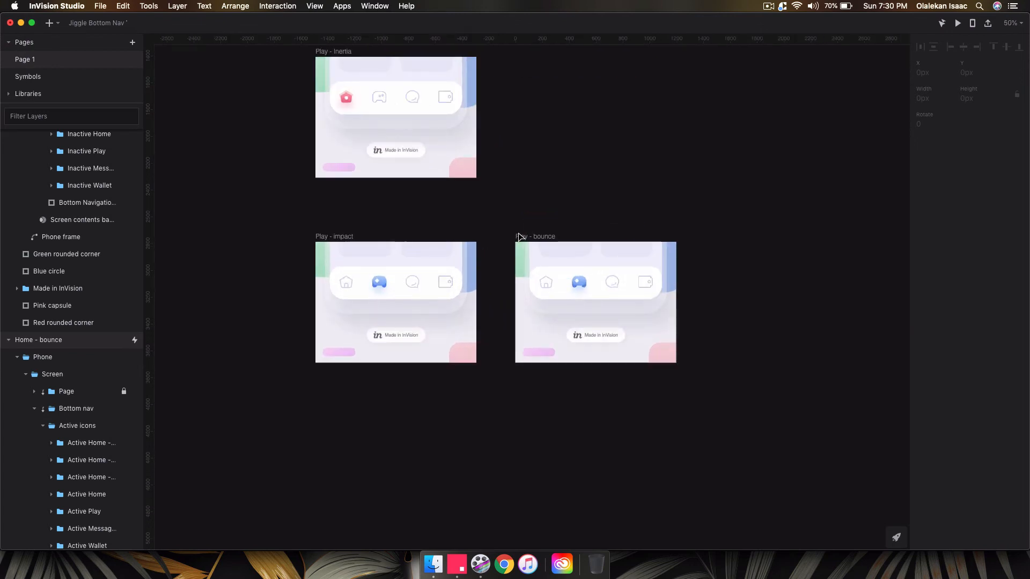
scroll(520, 236, "up", 5)
left_click(518, 187)
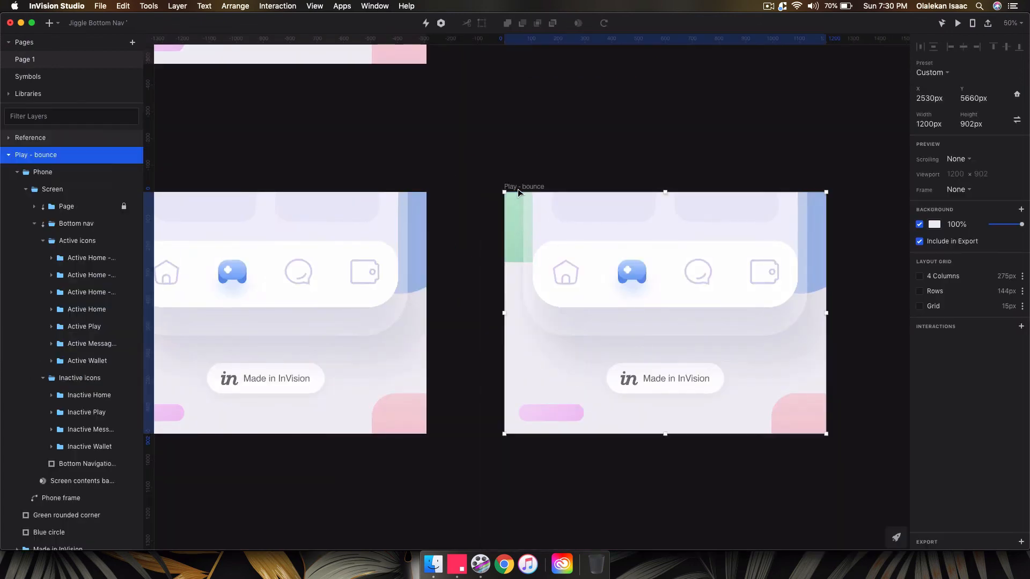
scroll(517, 189, "left", 4)
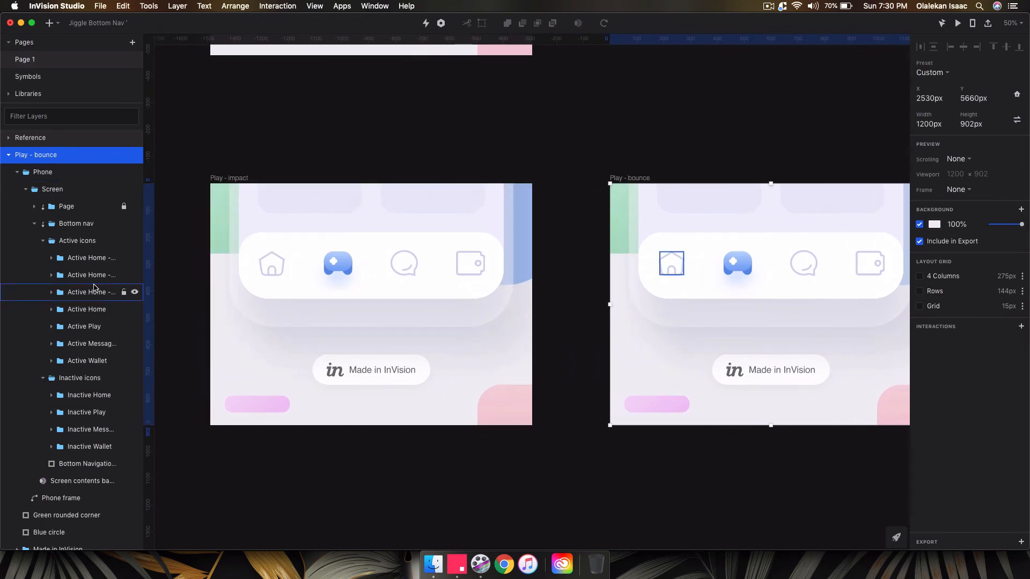
left_click(95, 287)
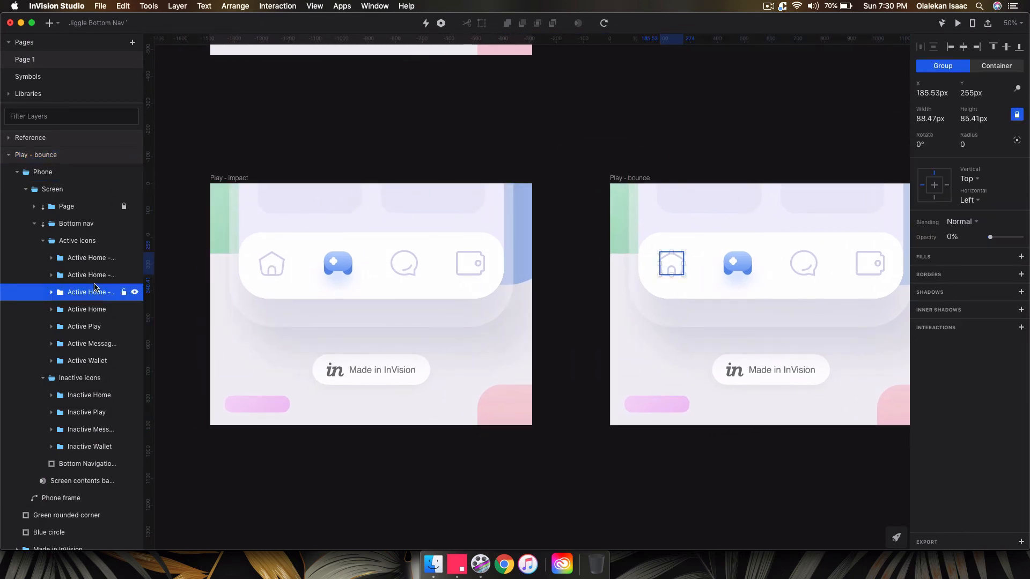
left_click(90, 400)
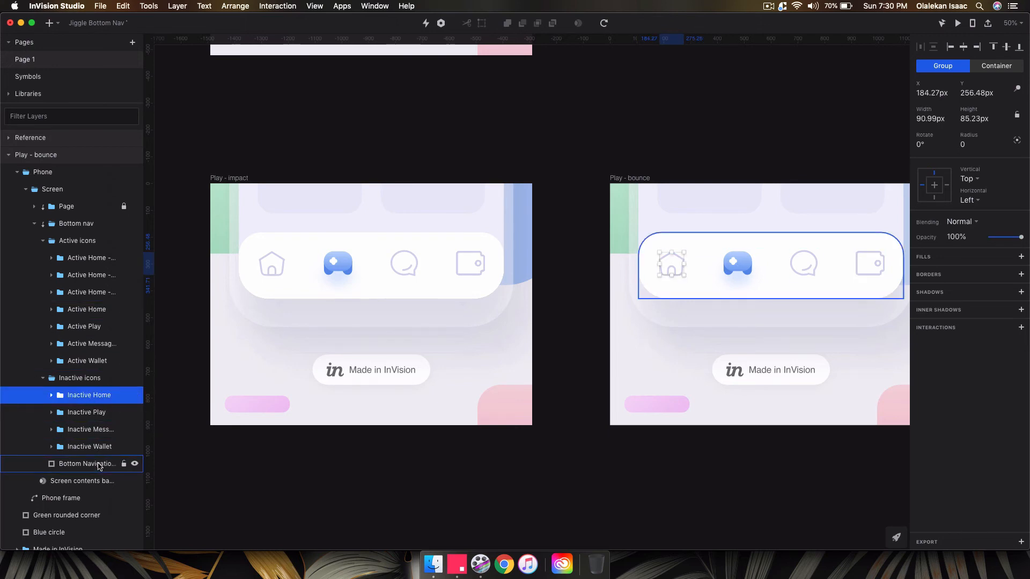
left_click(81, 329)
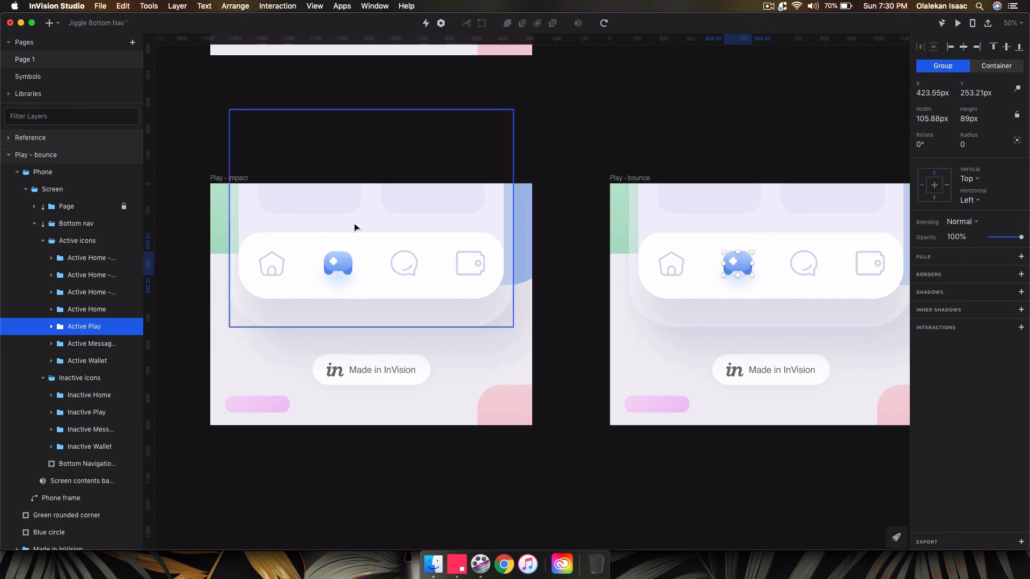
Step: Inspect the Home - impact and Home - bounce artboards, widening the layer list to show the full layer names
scroll(354, 223, "down", 5)
scroll(354, 226, "up", 5)
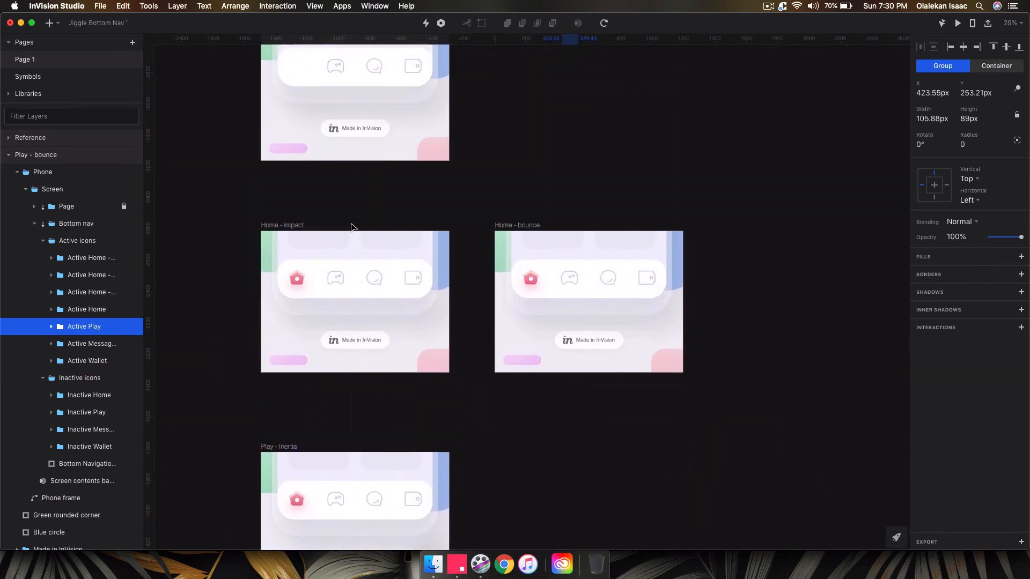
left_click(285, 225)
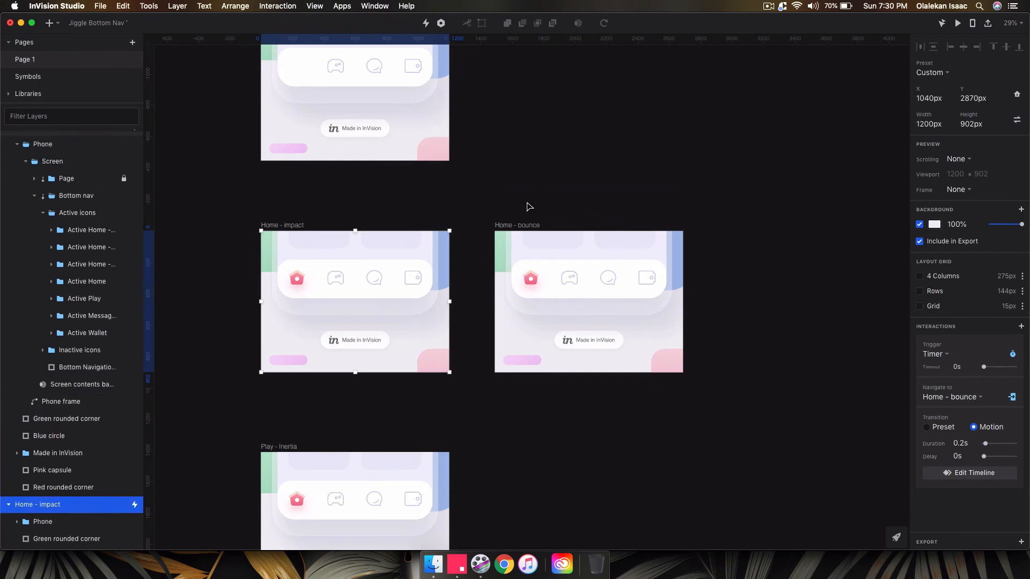
left_click(515, 225)
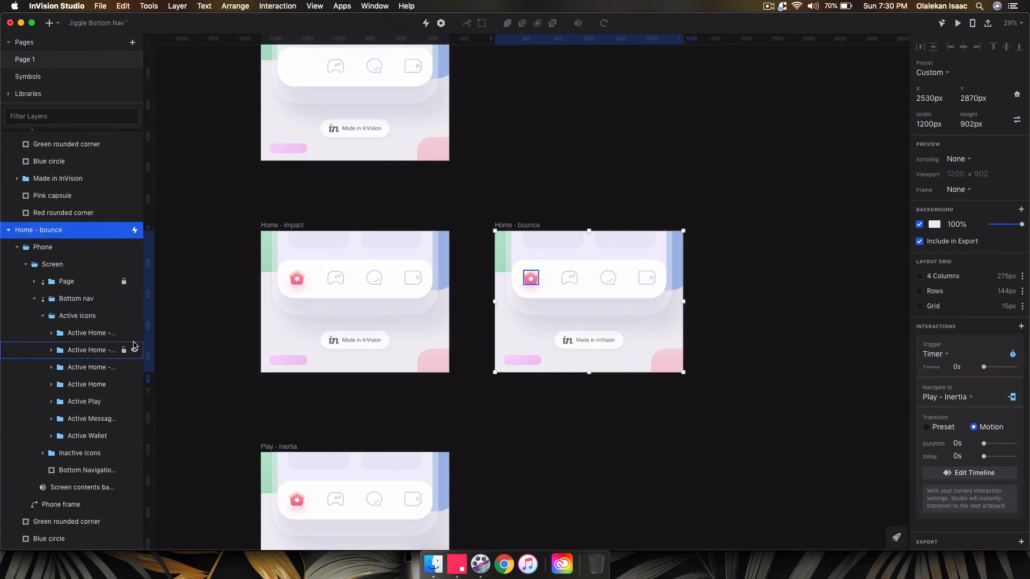
left_click_drag(143, 337, 198, 339)
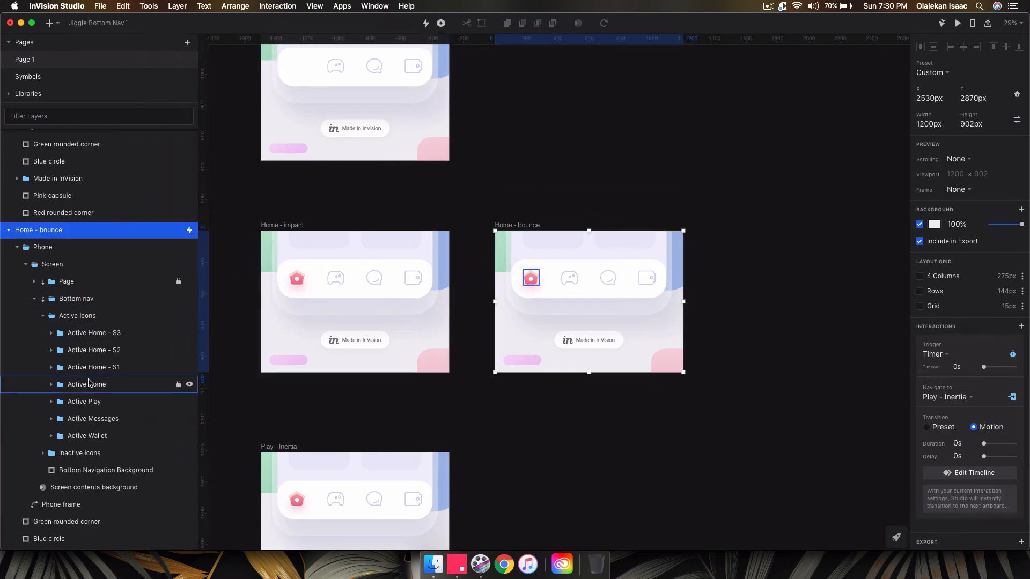
Step: Examine the Inactive Home and Active Play layers of the Play - bounce artboard, and inspect the Play - impact artboard
scroll(364, 323, "down", 10)
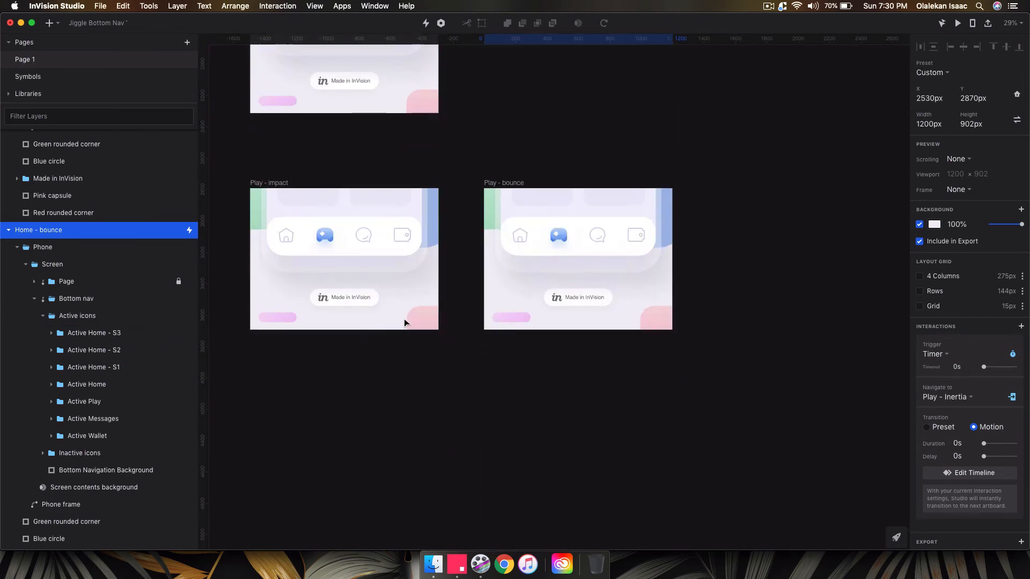
left_click(520, 183)
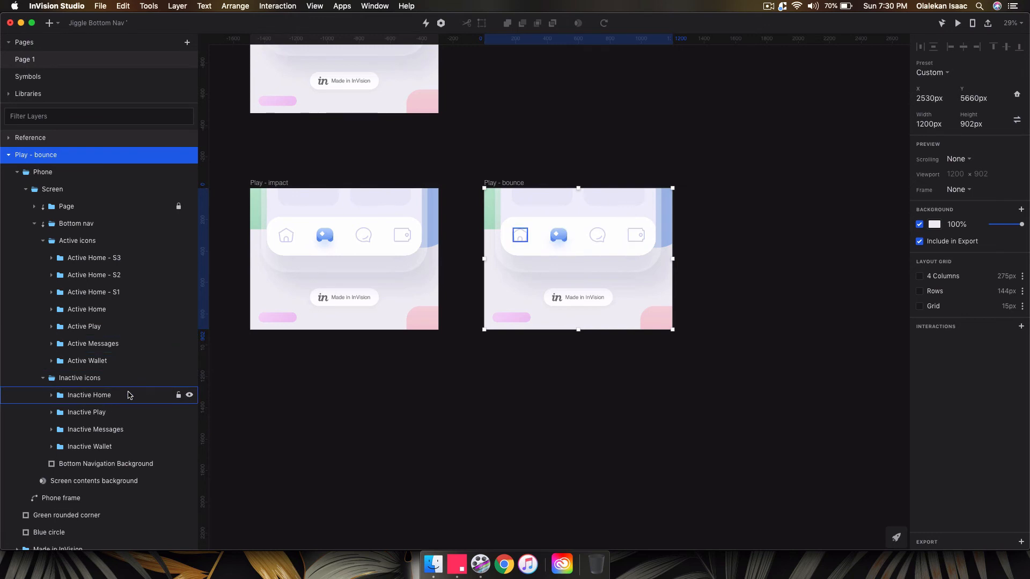
left_click(128, 397)
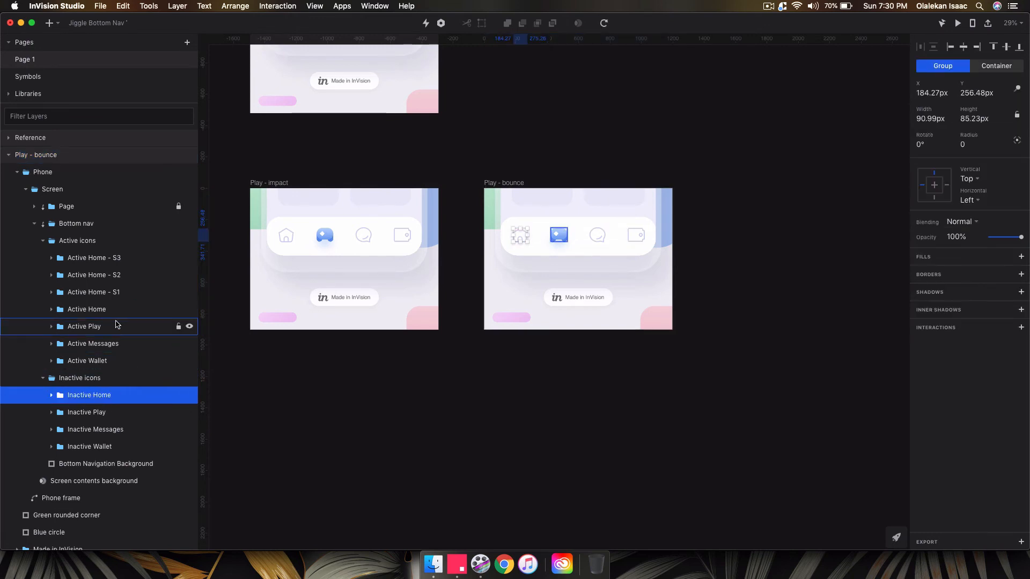
left_click(117, 325)
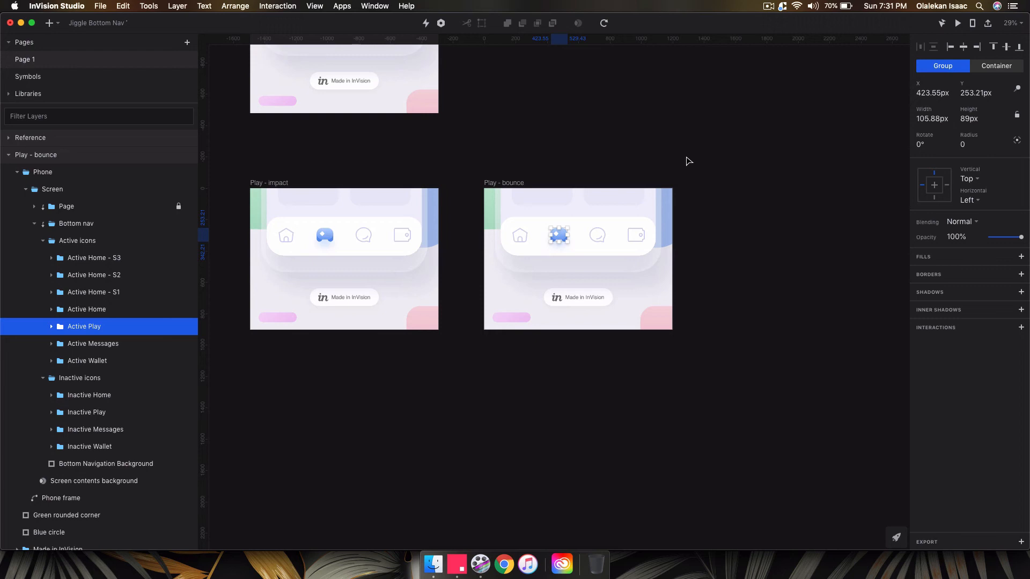
left_click(688, 161)
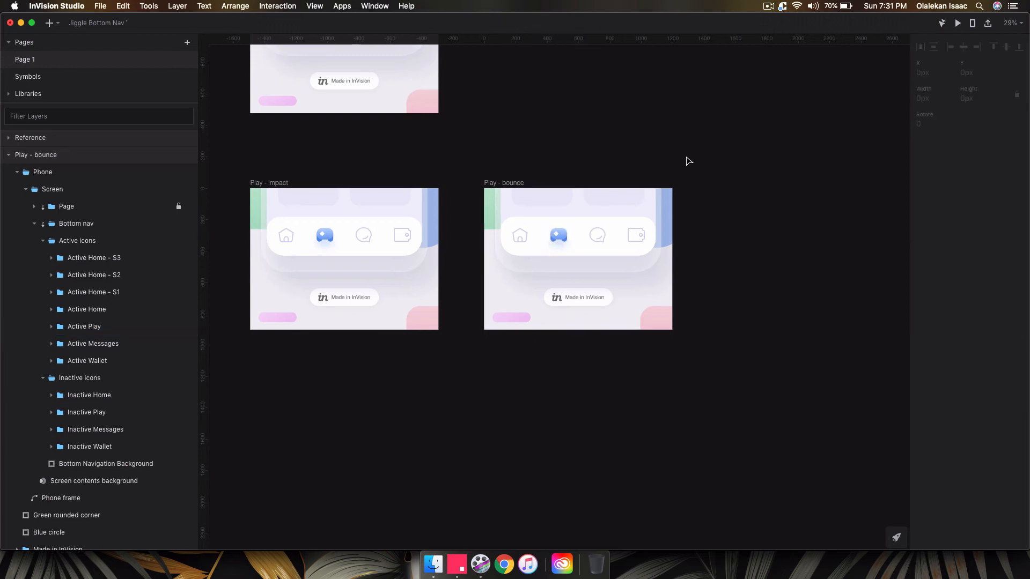
scroll(430, 187, "left", 3)
key("super+equal")
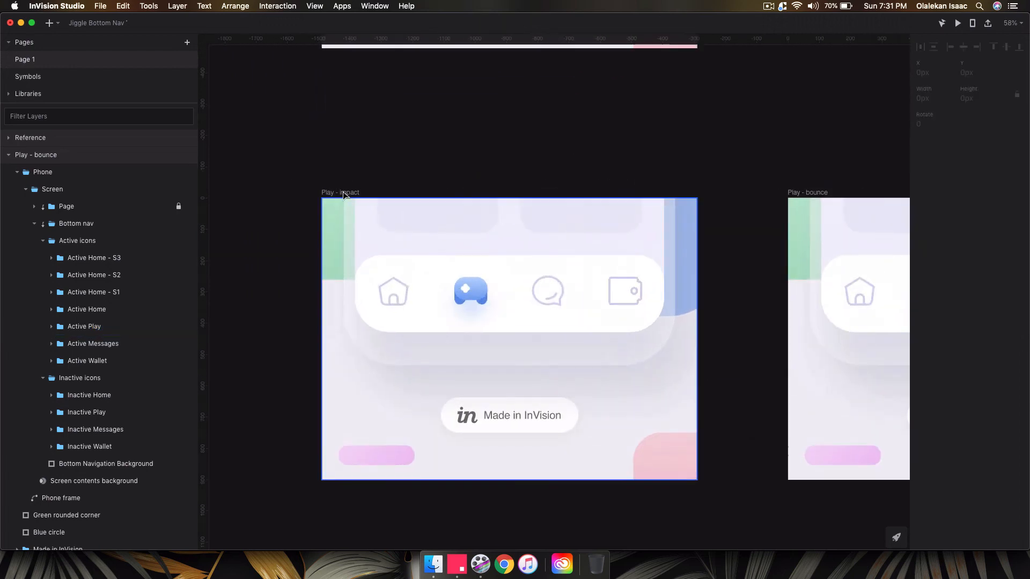
left_click(343, 192)
scroll(342, 191, "down", 3)
scroll(342, 191, "up", 3)
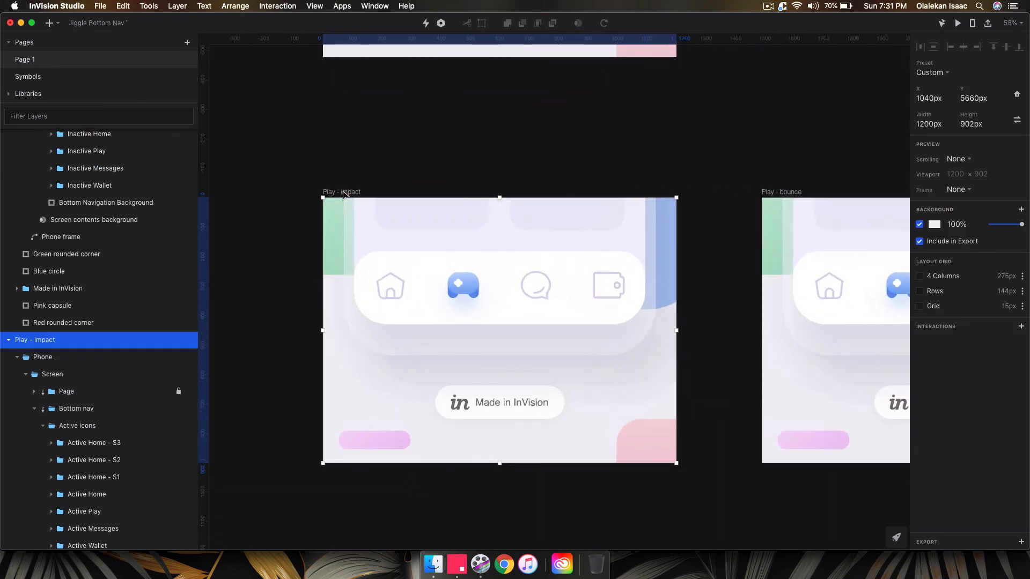
scroll(342, 190, "down", 3)
scroll(343, 191, "right", 2)
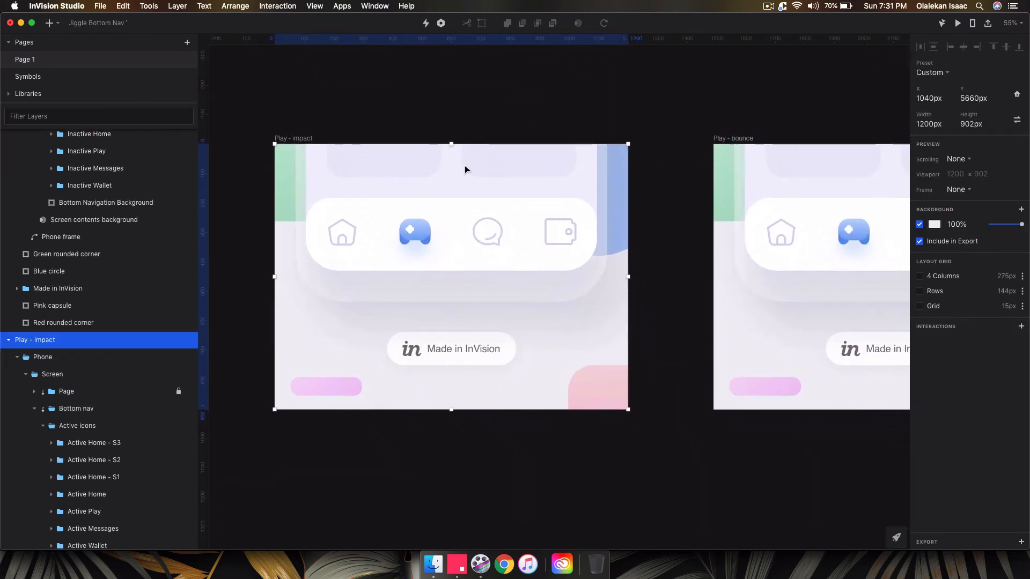
Step: Calculate 112% of the width of Play - bounce's Inactive Home layer and enlarge the icon to 102.47 × 96.19 px
left_click(750, 137)
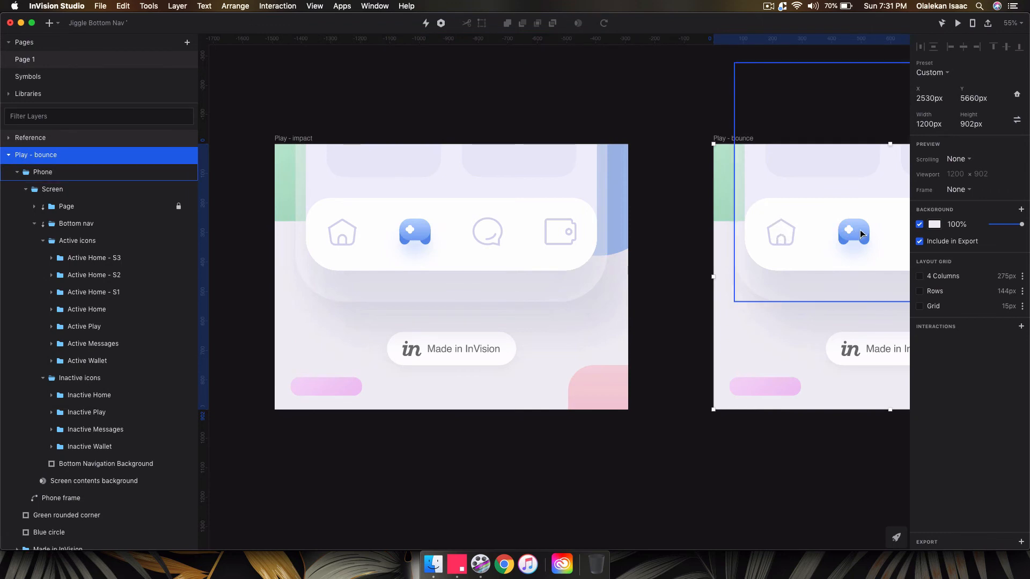
left_click(81, 396)
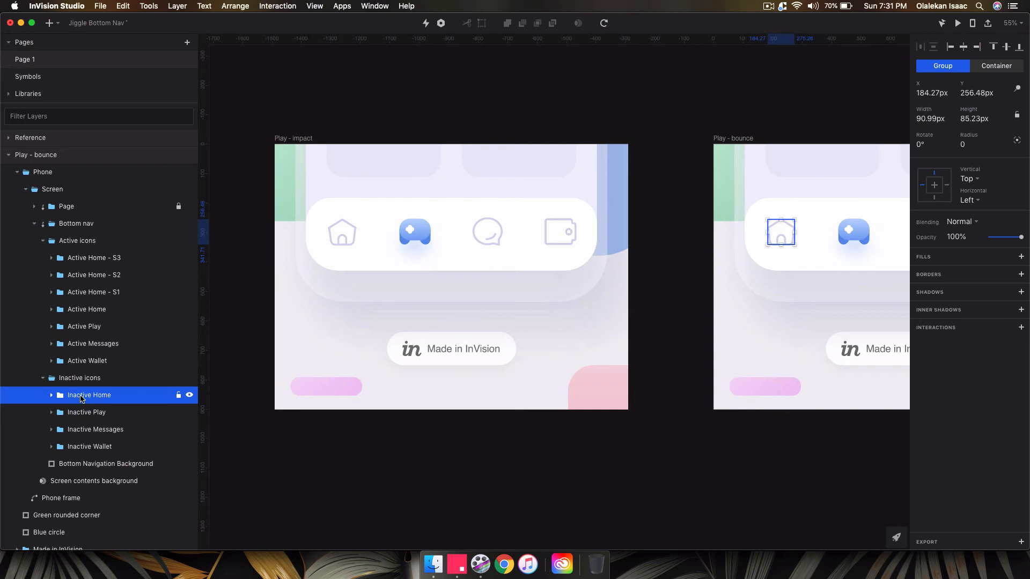
key("super+space")
type("90")
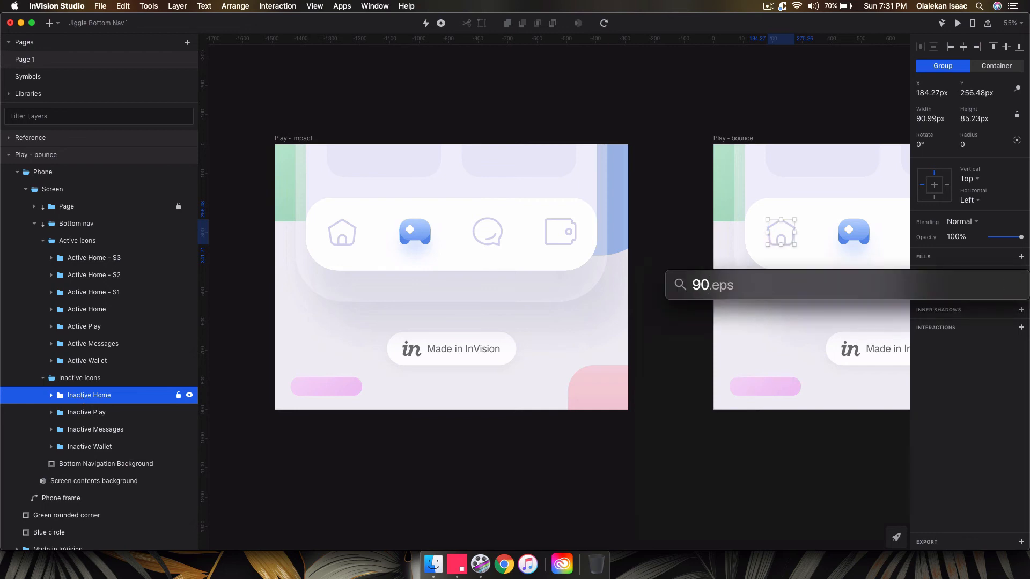
type(".99/100")
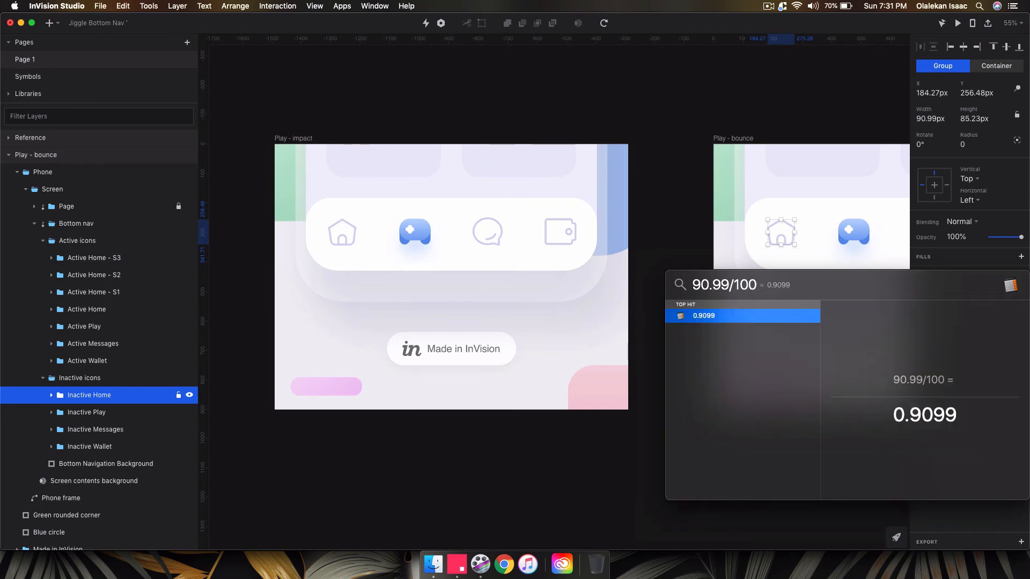
key("super+a")
type("0.")
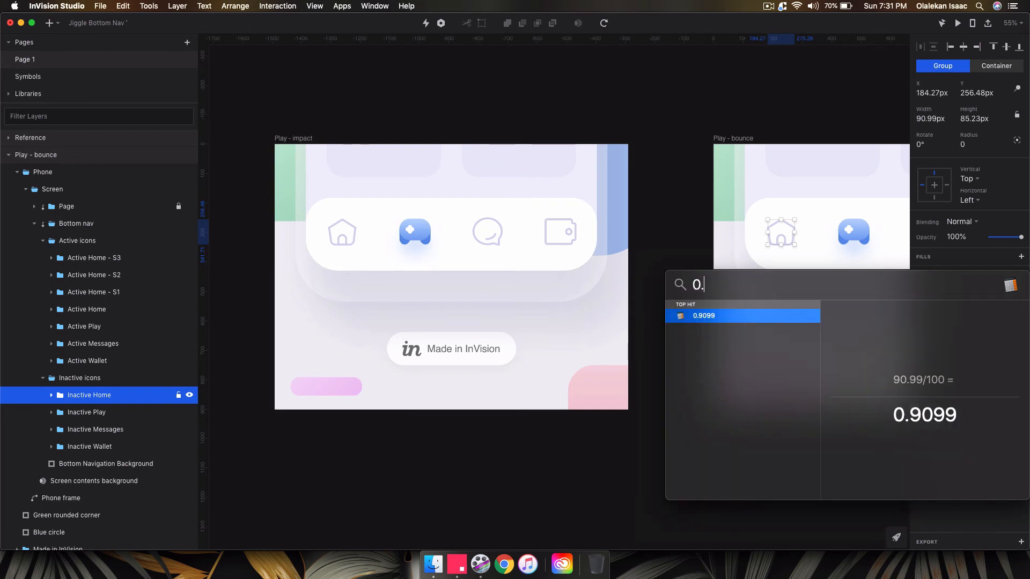
type("91")
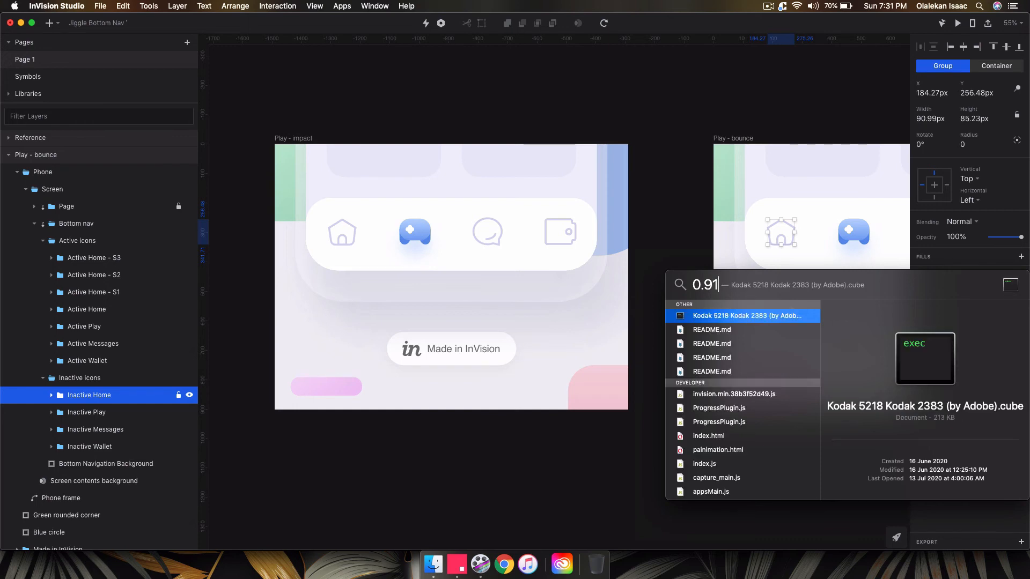
type("*112")
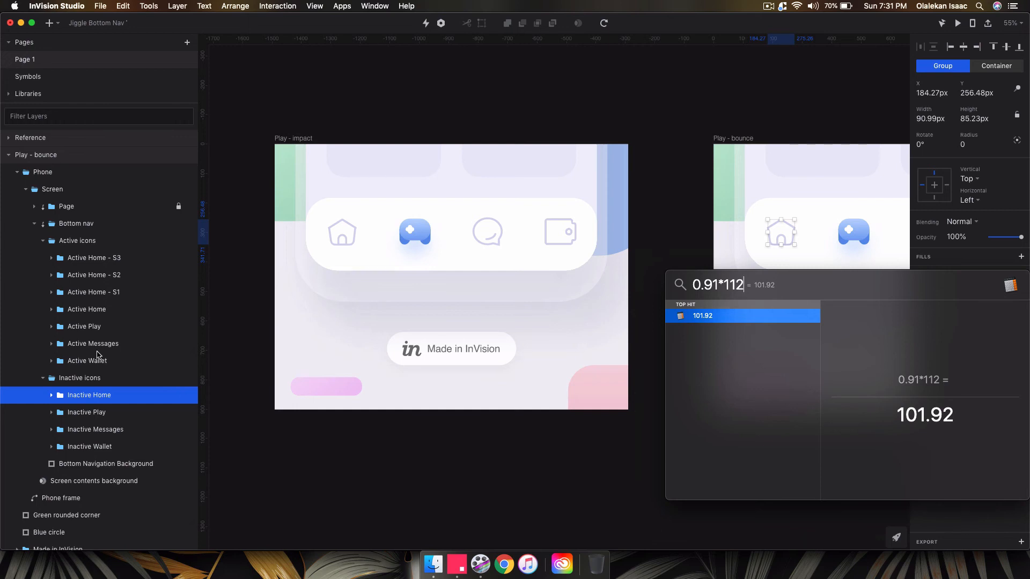
left_click(696, 198)
left_click_drag(795, 219, 796, 218)
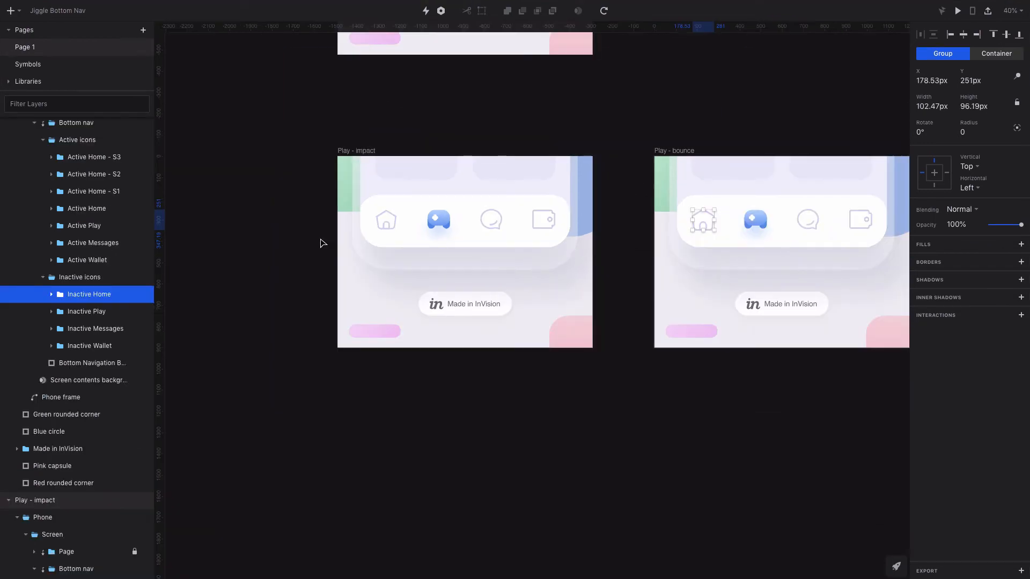
Step: Link Play - impact to Play - bounce with a Timer-triggered Motion interaction of 0.2s duration and save it
left_click_drag(351, 333, 586, 96)
left_click(350, 151)
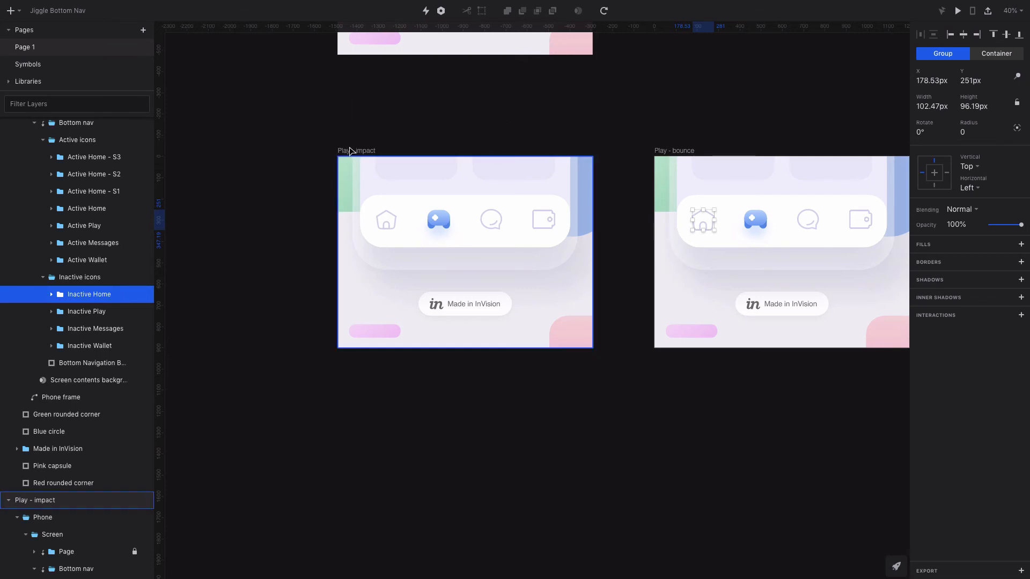
key("c")
left_click_drag(349, 156, 717, 196)
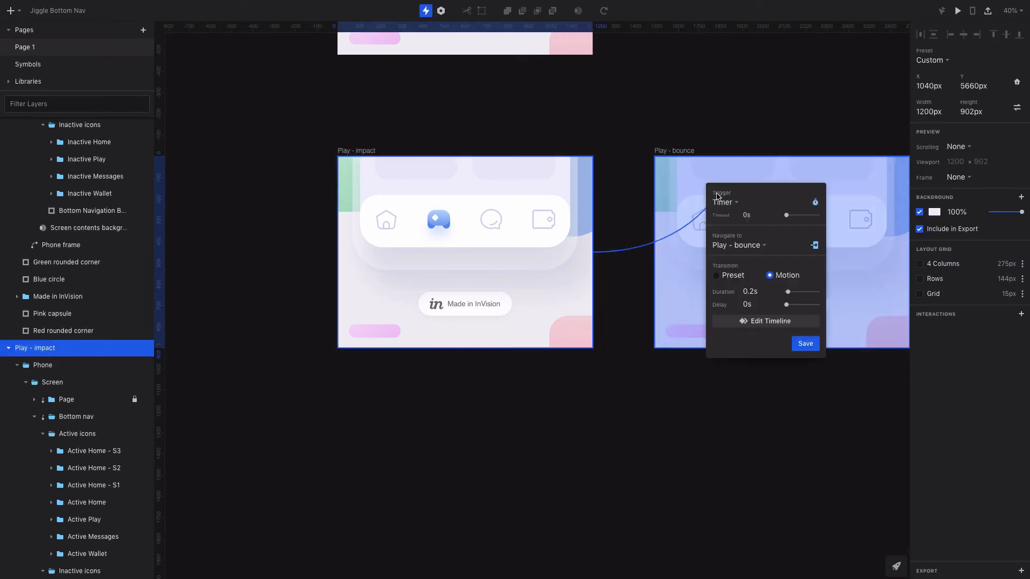
left_click(806, 343)
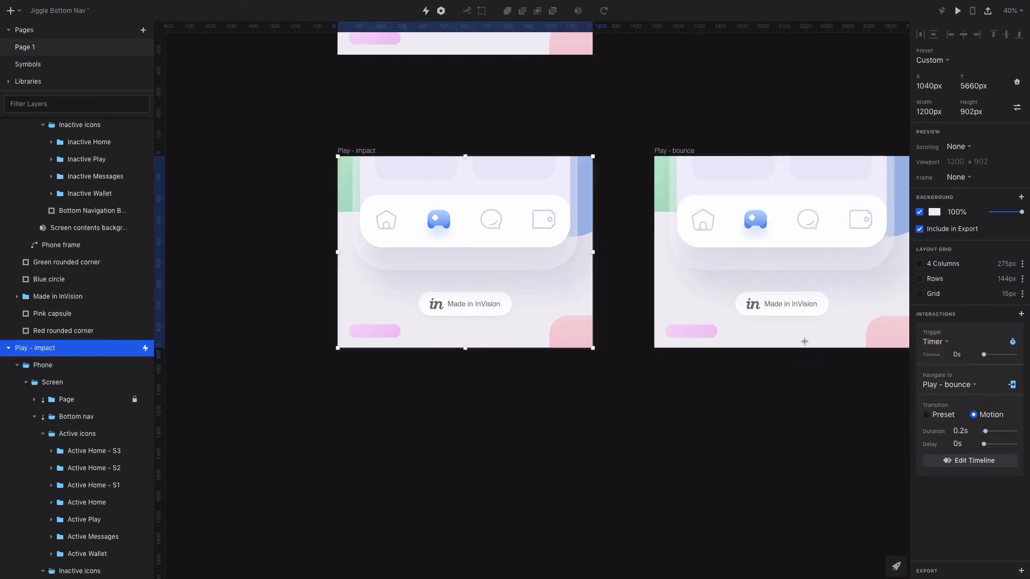
Step: Open the timeline of the Play - impact to Play - bounce transition, play it back and rewind to the start
left_click(971, 460)
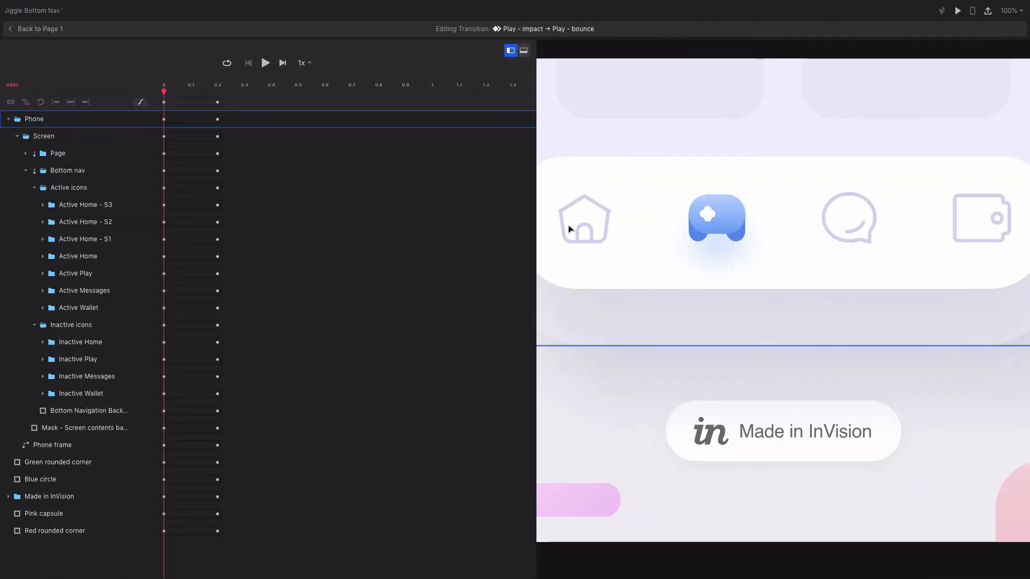
left_click(266, 62)
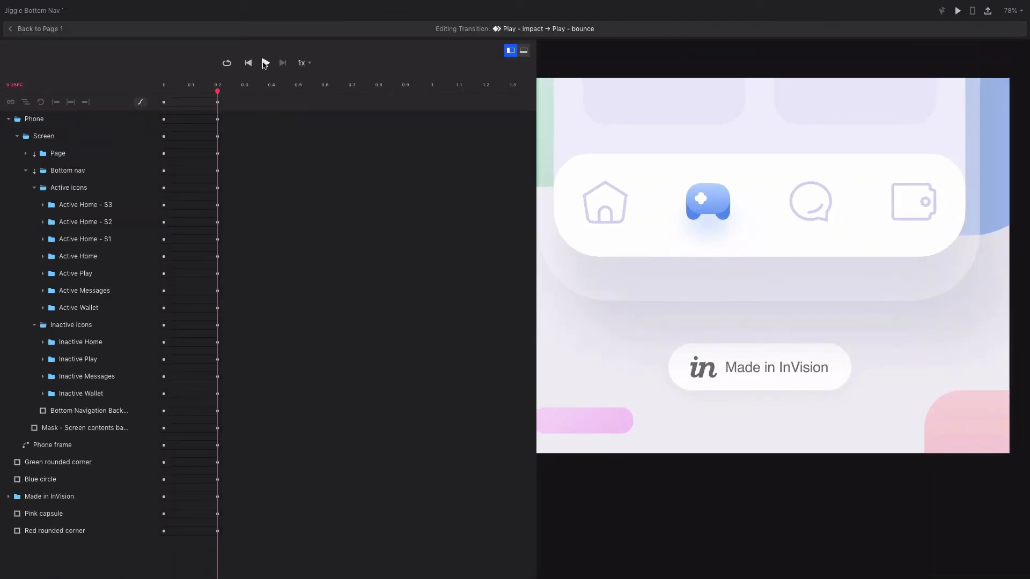
left_click(250, 63)
left_click(249, 63)
Step: Shorten the Inactive Home animation to end at about 0.07 s, preview the transition and return to the page
left_click(113, 346)
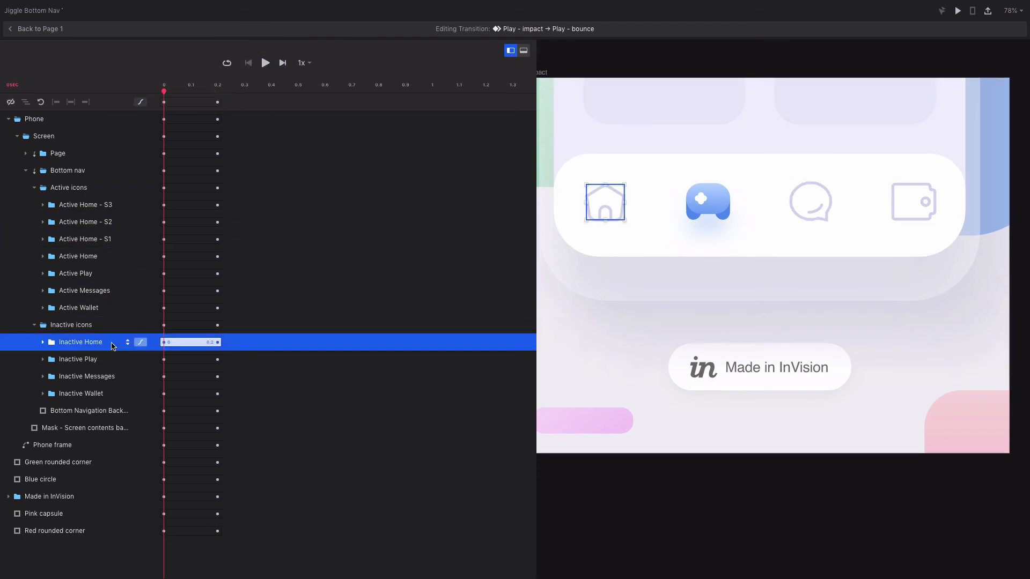
left_click_drag(218, 343, 185, 343)
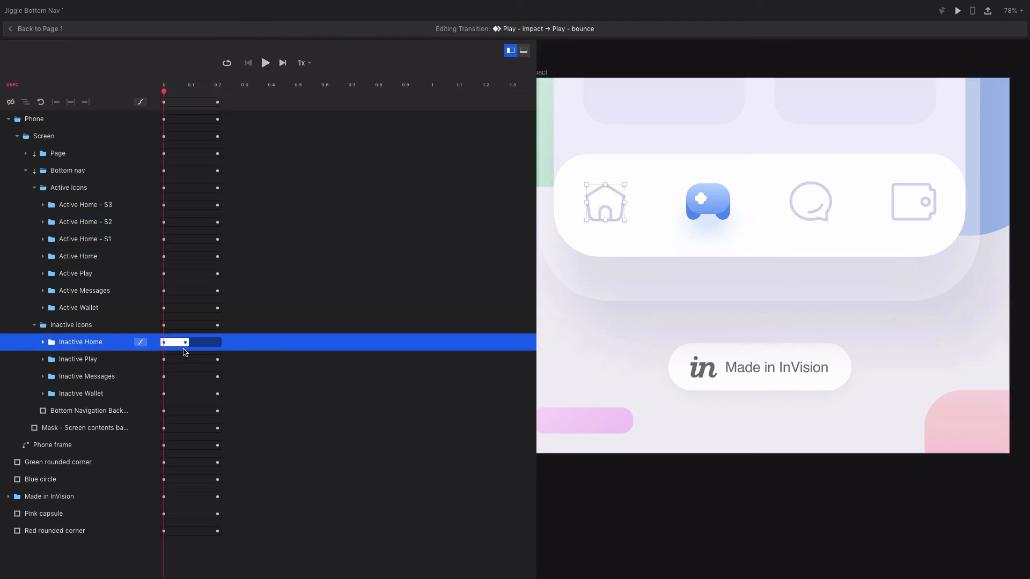
left_click_drag(192, 91, 219, 91)
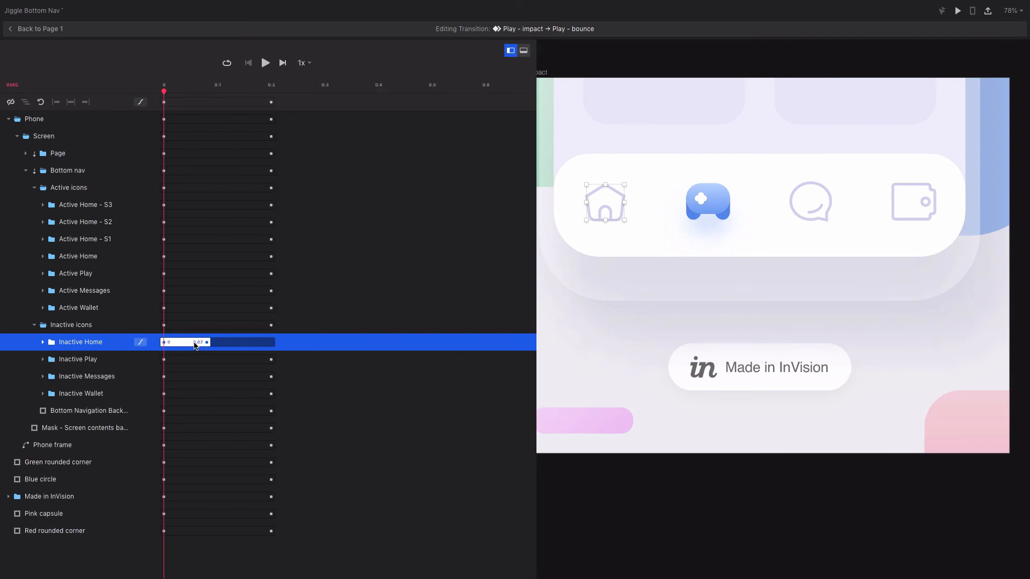
left_click(265, 63)
left_click(51, 30)
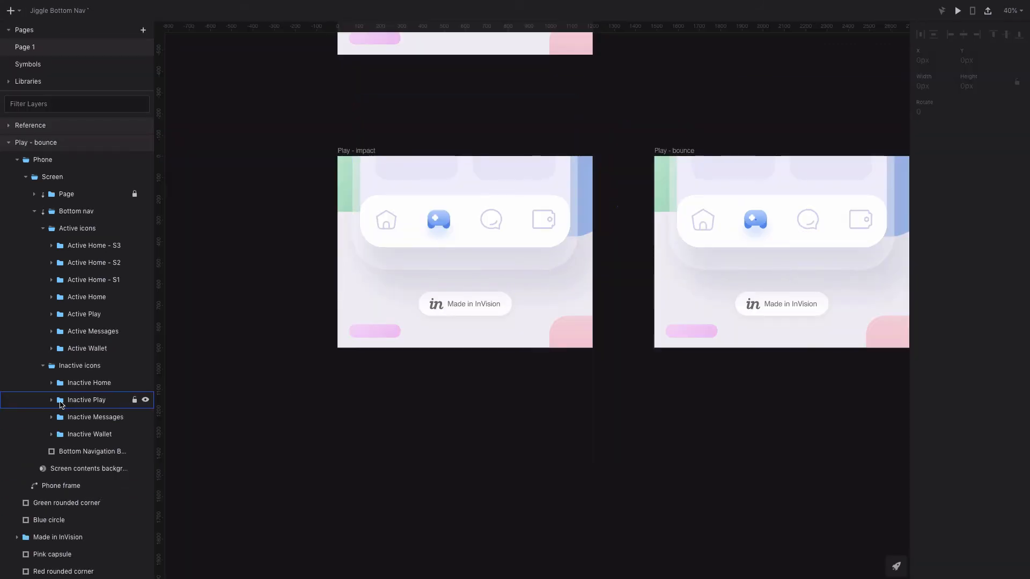
Step: Duplicate the Inactive Home layer in Play - bounce and rename the copy Inactive Home - S1
left_click(81, 382)
key("ctrl+d")
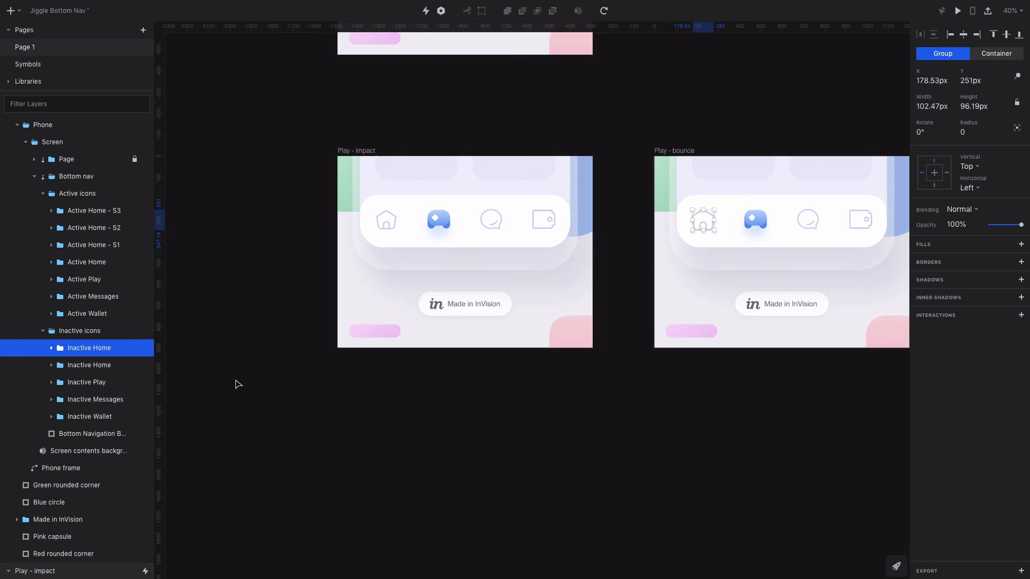
double_click(88, 348)
left_click(117, 347)
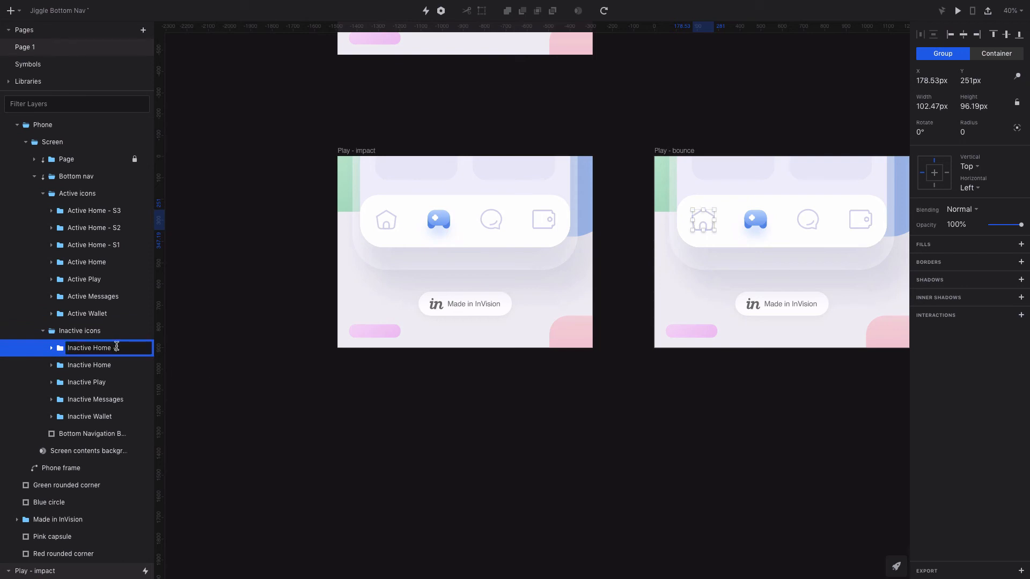
key("Return")
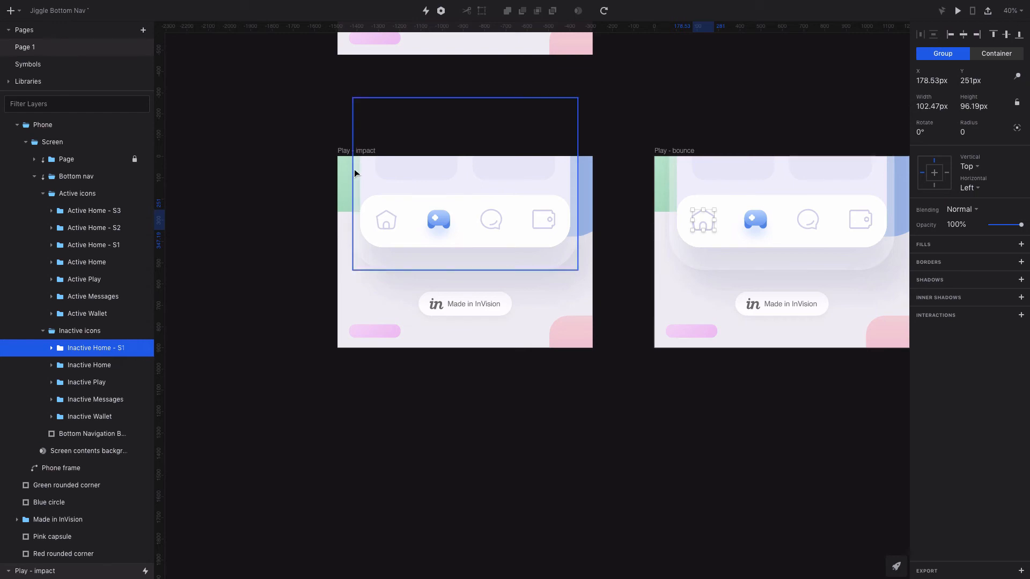
Step: Paste the Inactive Home - S1 layer into the Inactive icons group of Play - impact and keep it named Inactive Home - S1
left_click(355, 151)
scroll(88, 462, "down", 3)
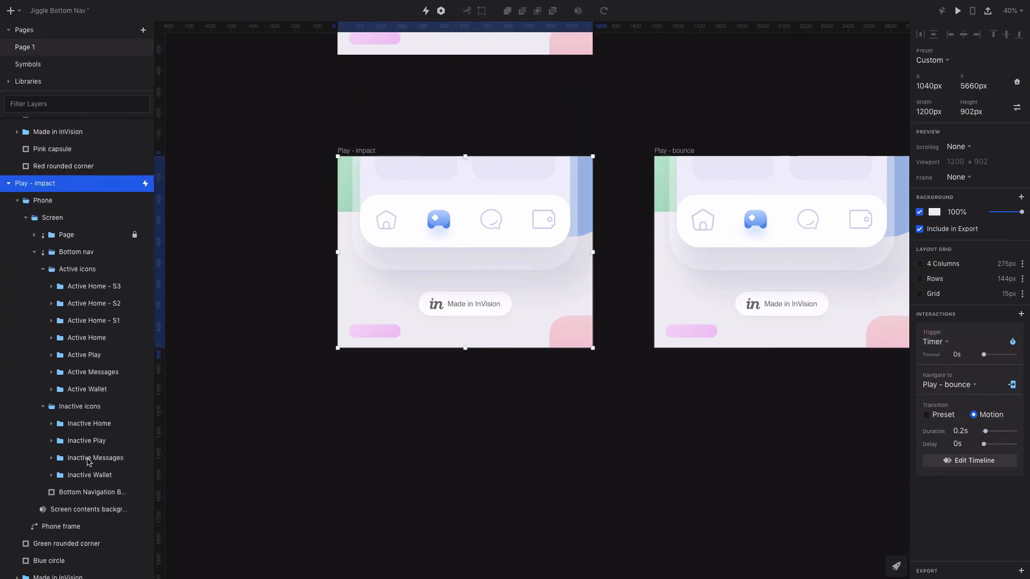
left_click(83, 406)
key("super+v")
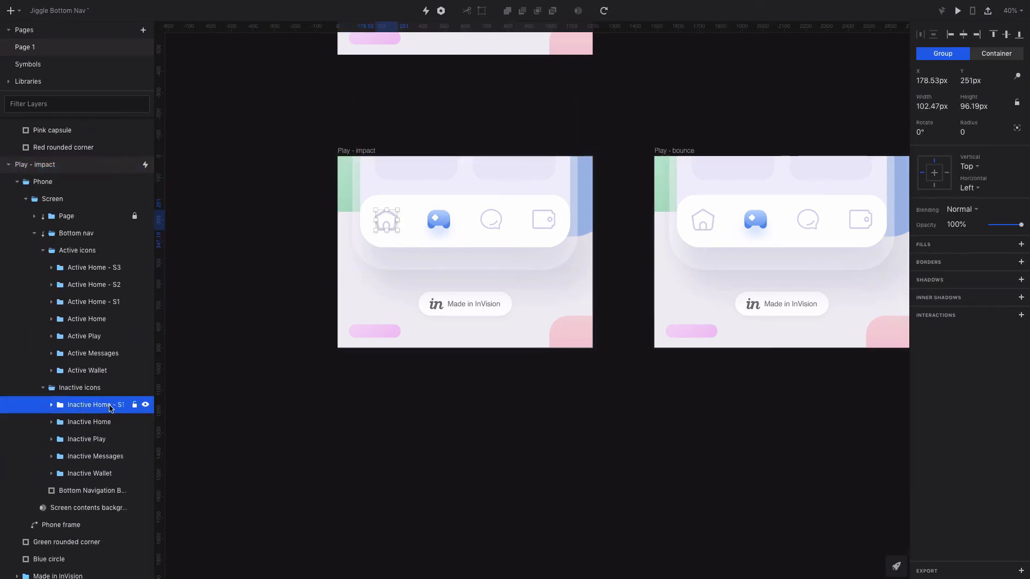
double_click(110, 405)
left_click(127, 406)
key("BackSpace")
type("1")
Step: Set the border color opacity of all three shapes inside Play - impact's Inactive Home - S1 group to 0%
left_click(90, 422)
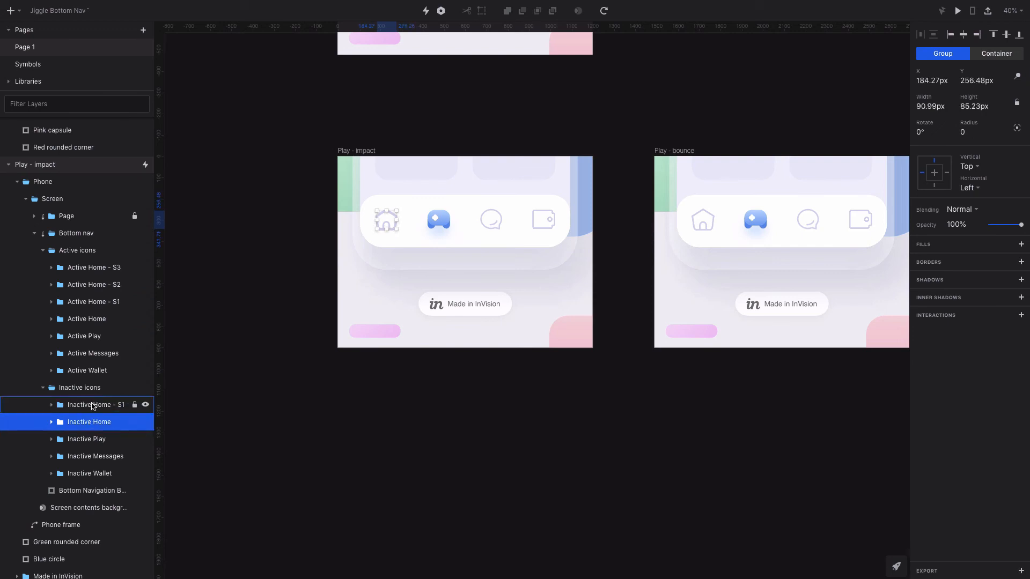
left_click(92, 406)
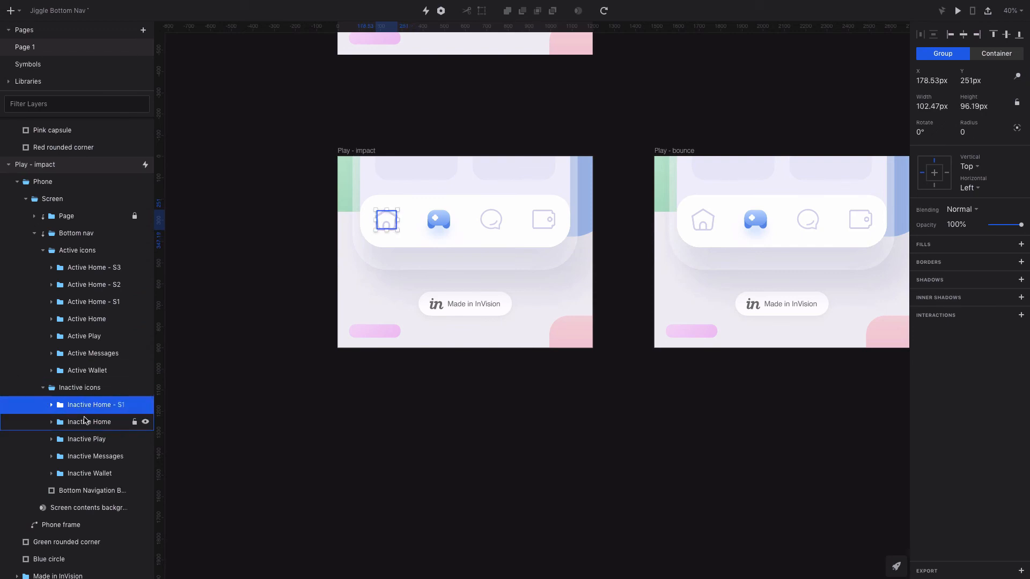
left_click(75, 421)
left_click(51, 405)
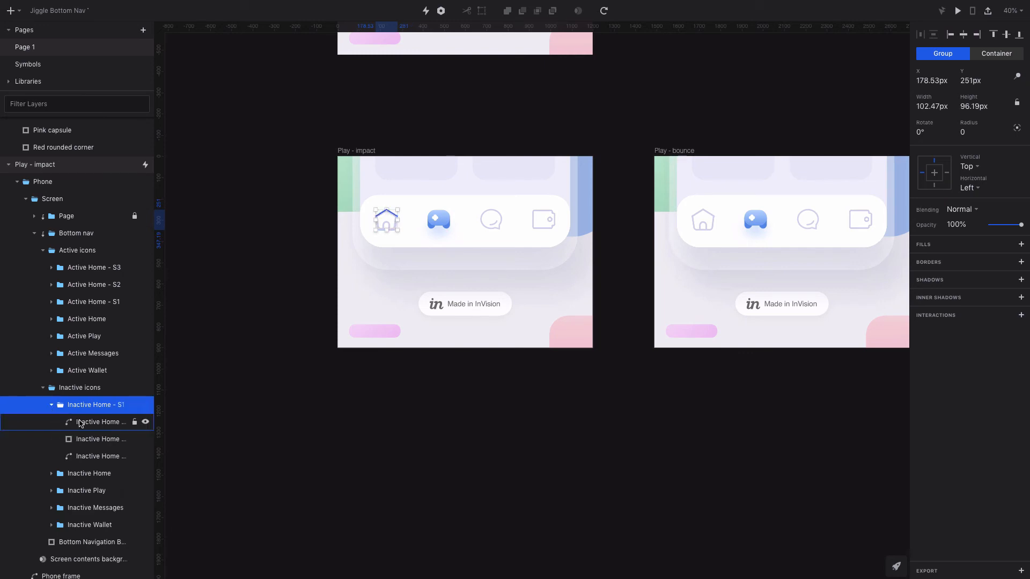
left_click(83, 422)
left_click(83, 456, "shift")
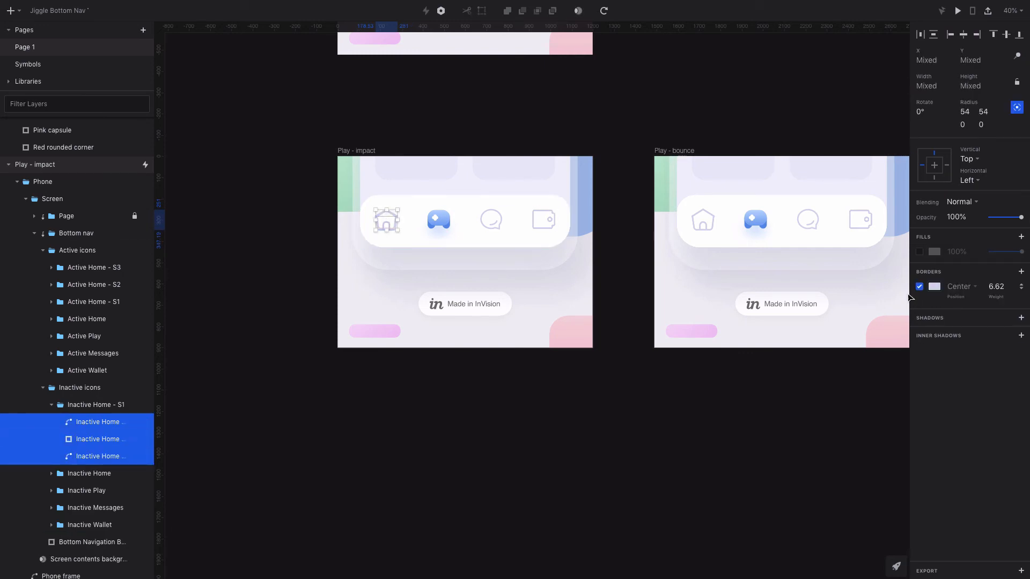
left_click(935, 287)
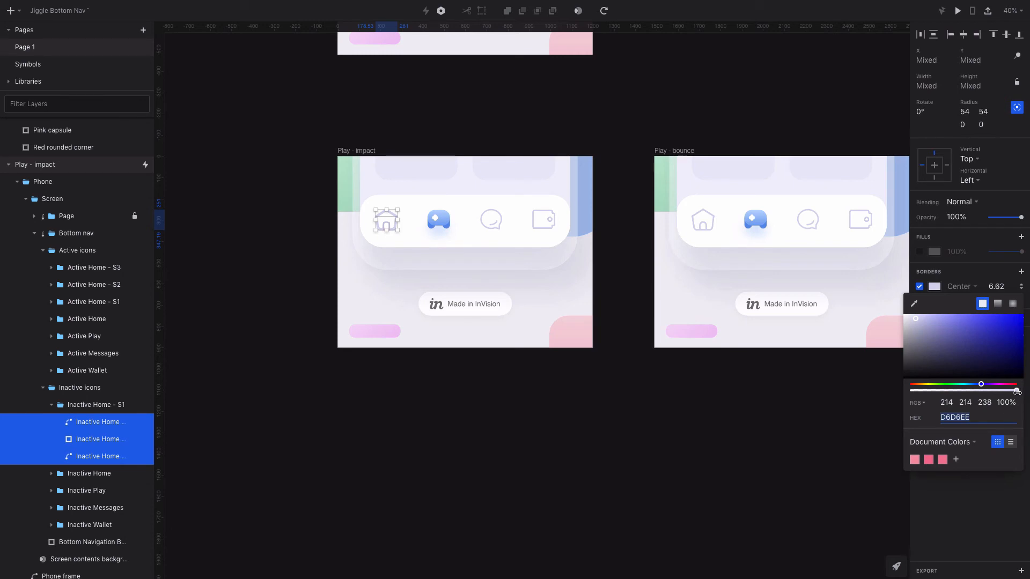
left_click_drag(1016, 392, 851, 414)
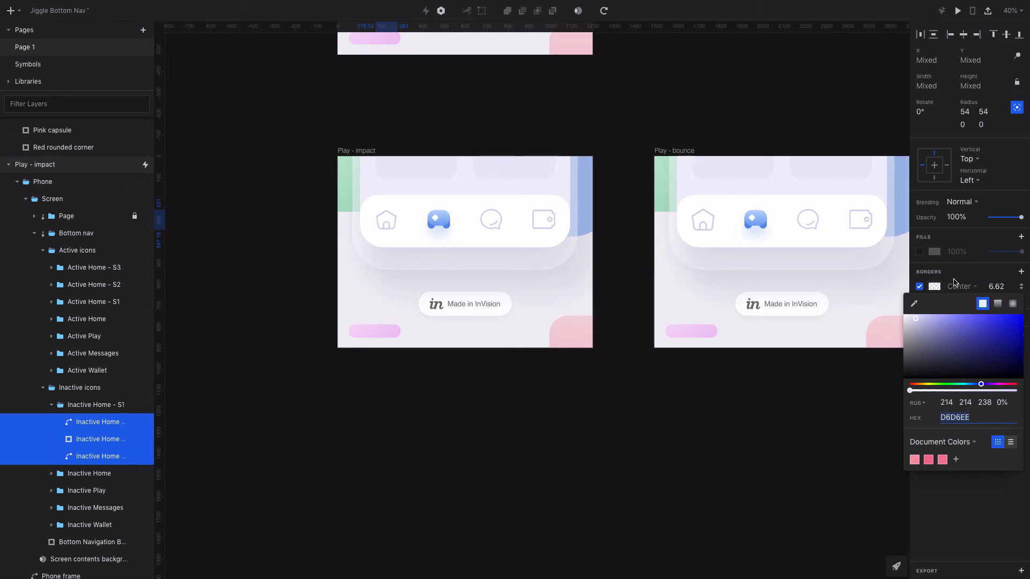
left_click(935, 289)
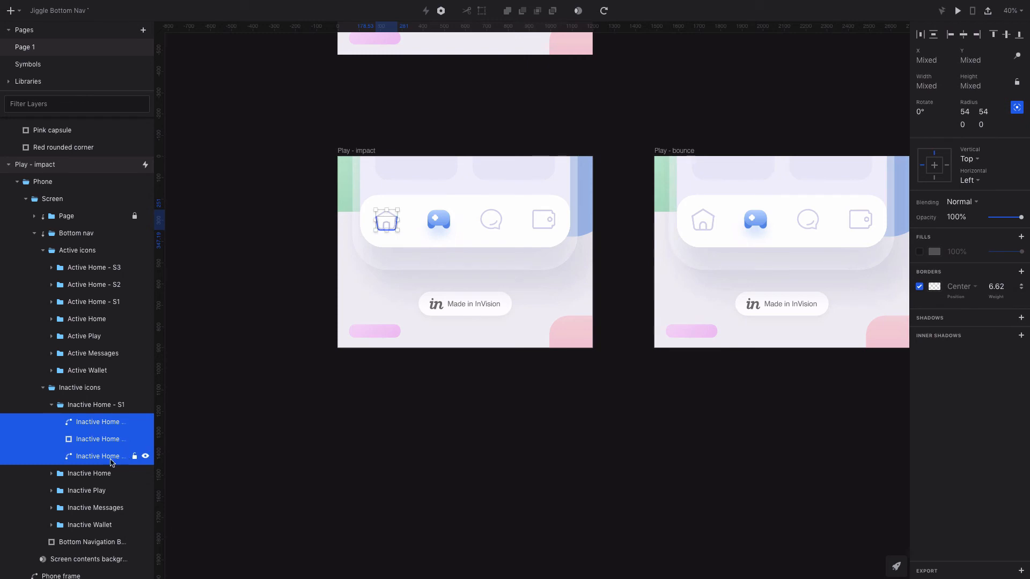
Step: Set the Inactive Home layer's opacity to 0% in the Play - bounce artboard
left_click(665, 151)
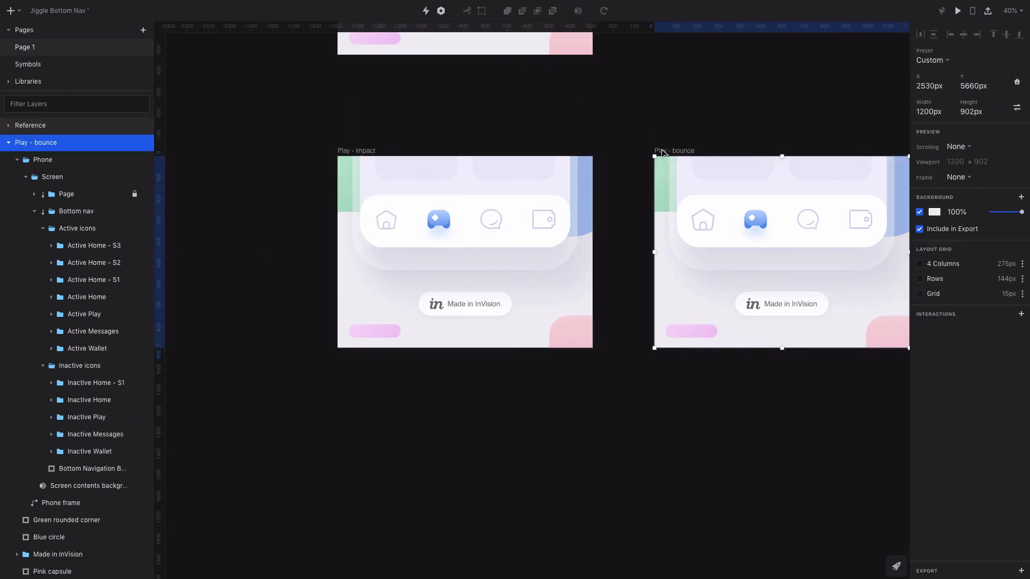
left_click(96, 404)
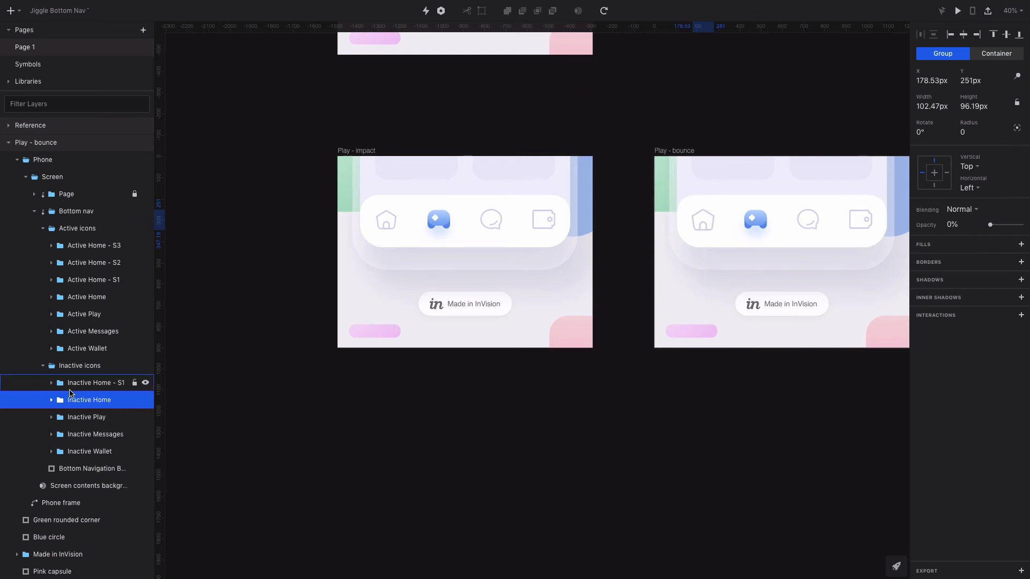
Step: Calculate 0.91*98 in Spotlight and scale Inactive Home - S1 in Play - bounce down to about 90.47 × 84.19 px
left_click(100, 378)
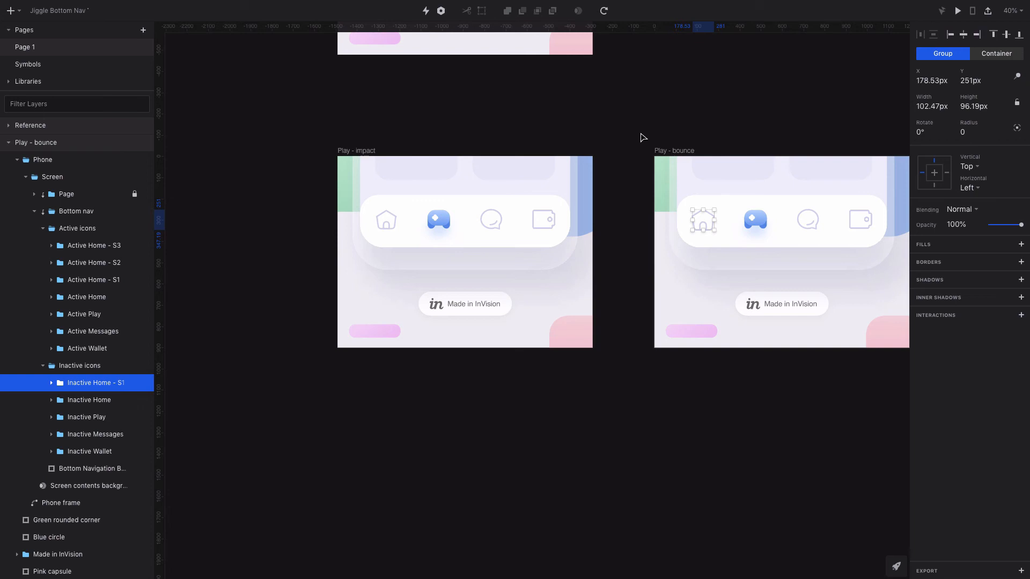
key("super+space")
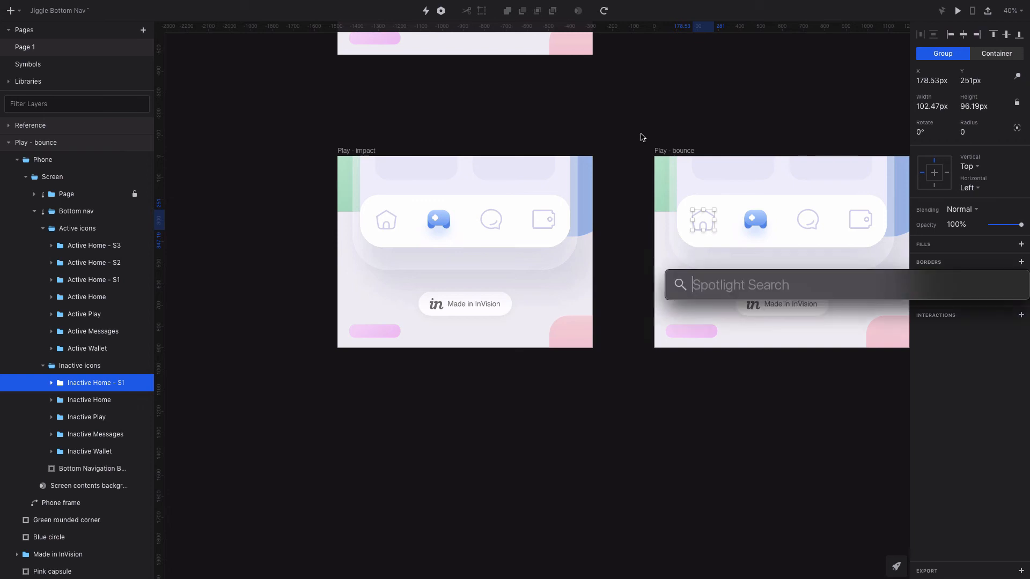
type("0.91")
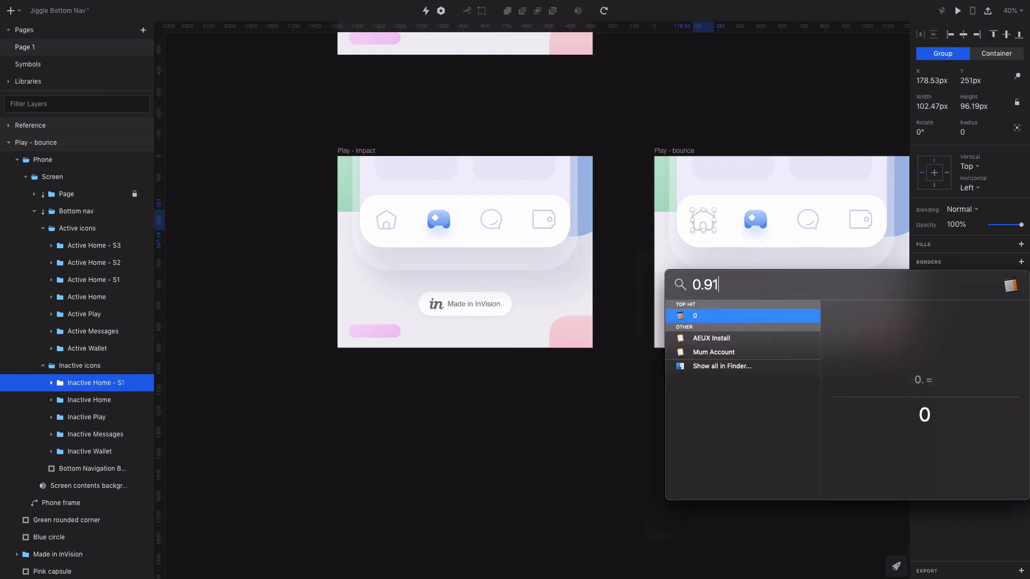
type("*")
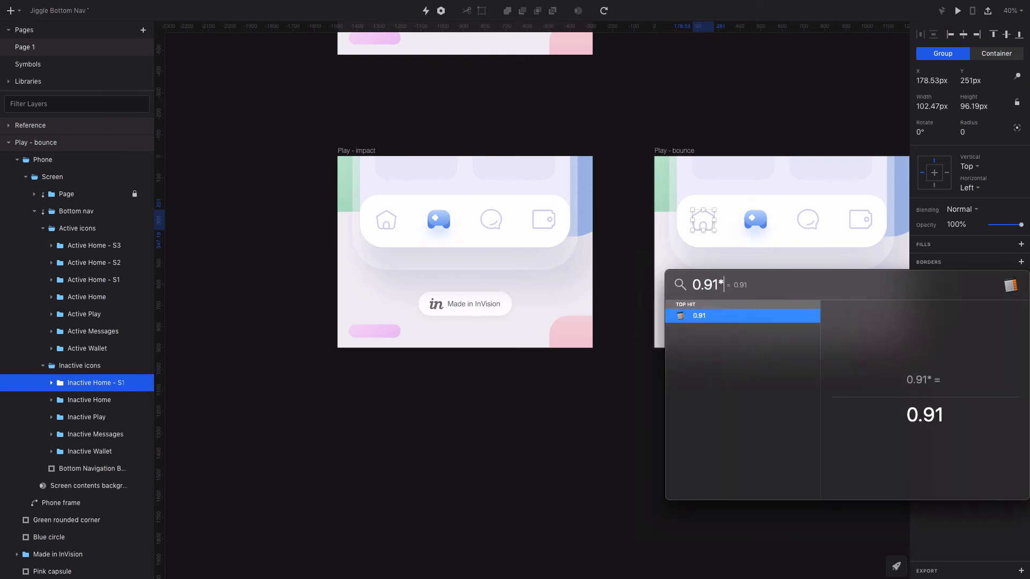
type("98")
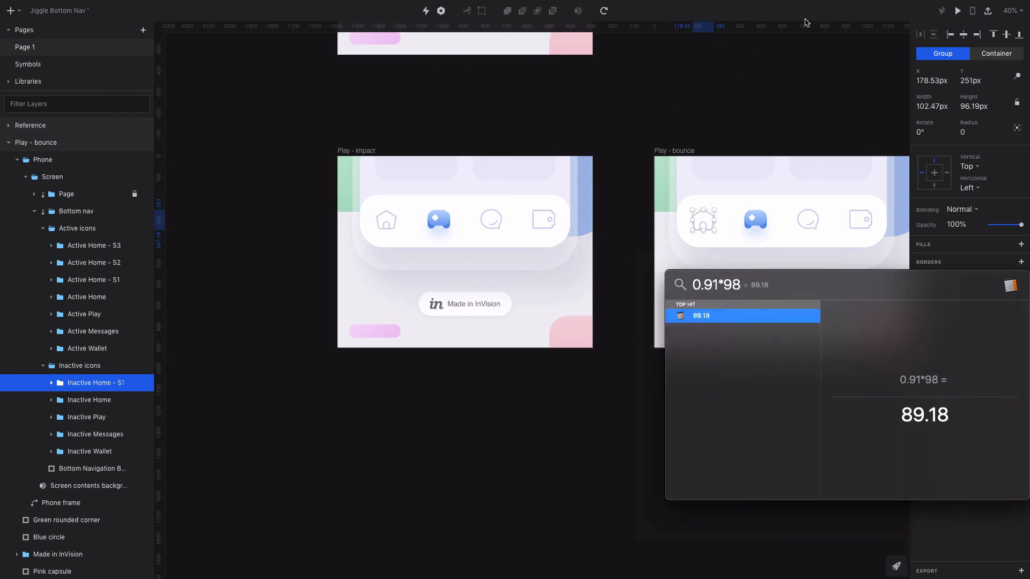
key("Escape")
scroll(711, 207, "up", 3)
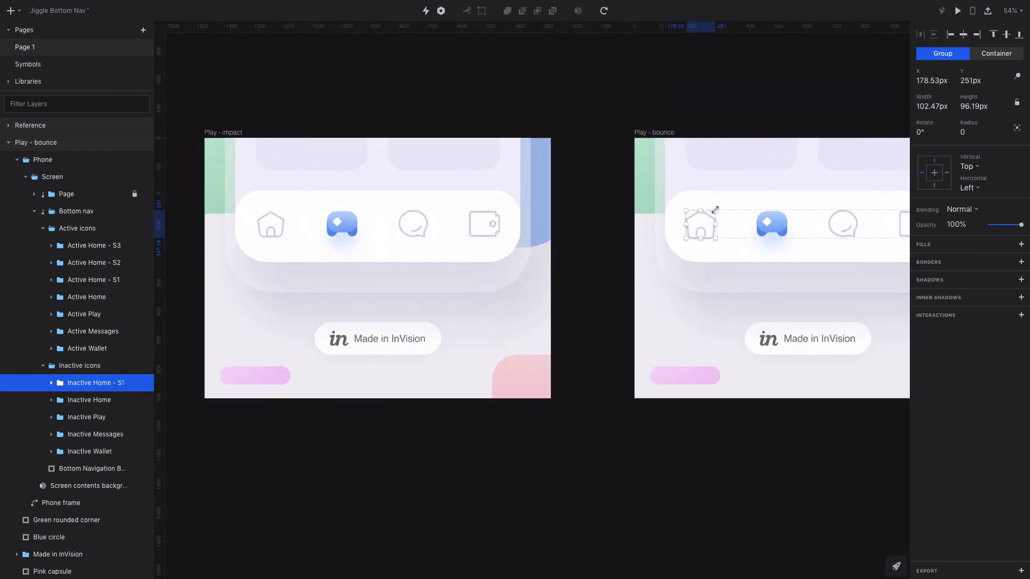
left_click_drag(714, 210, 713, 212)
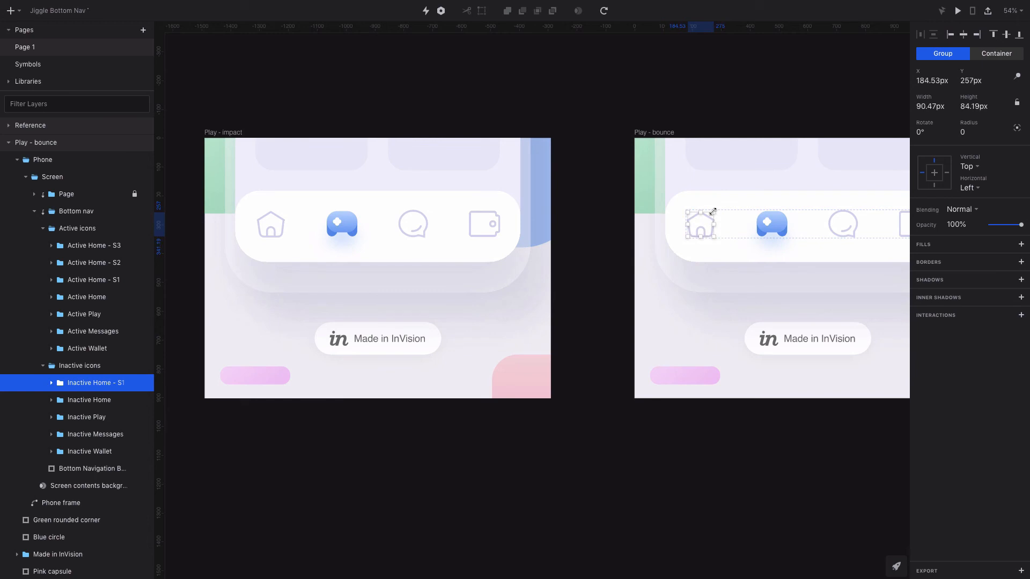
left_click(95, 406)
left_click(91, 384)
scroll(495, 49, "down", 3)
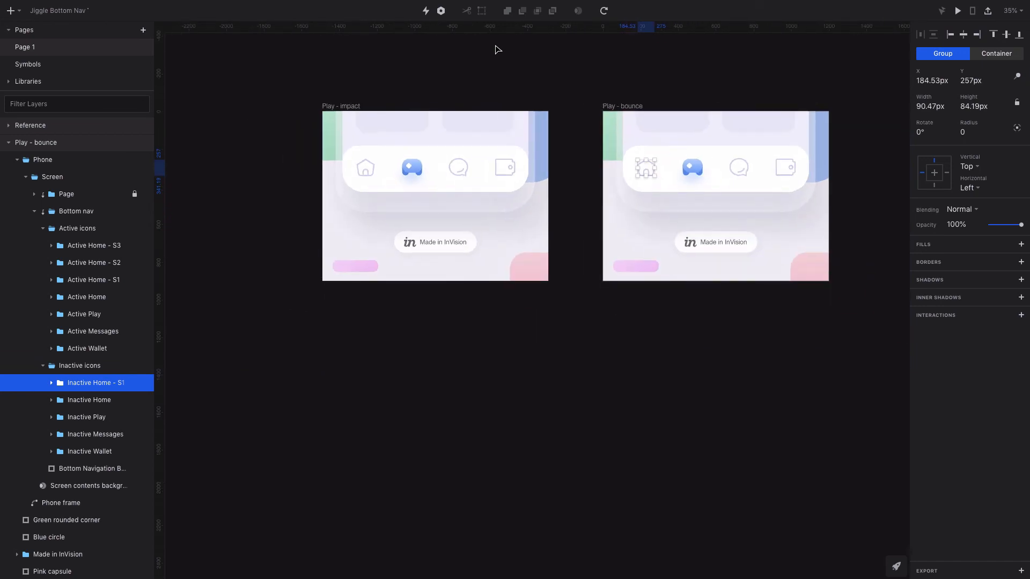
Step: Open the motion timeline of the Play - impact to Play - bounce transition, enlarge its time scale and collapse Inactive Home - S1
left_click(370, 301)
left_click(332, 107)
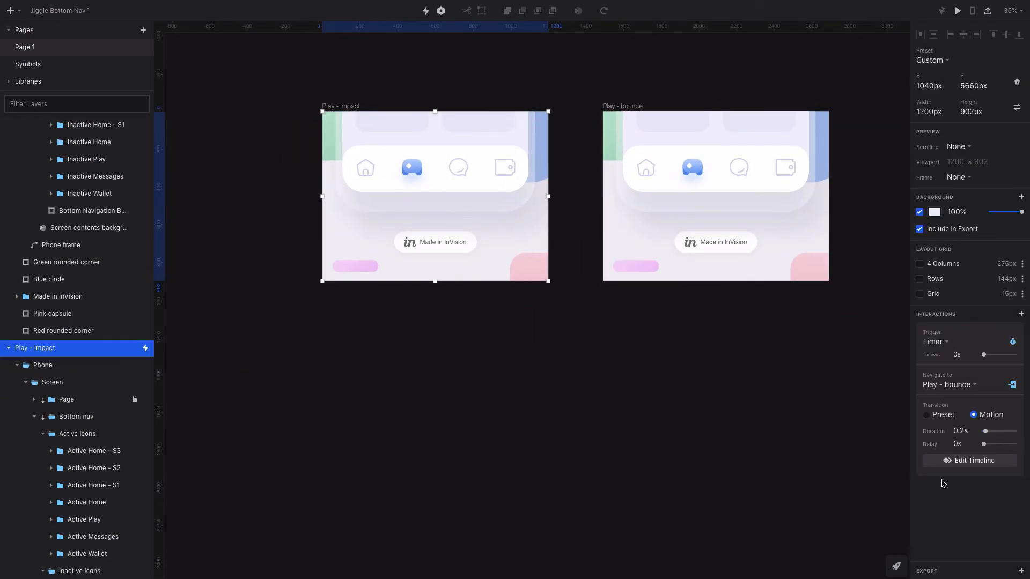
left_click(959, 459)
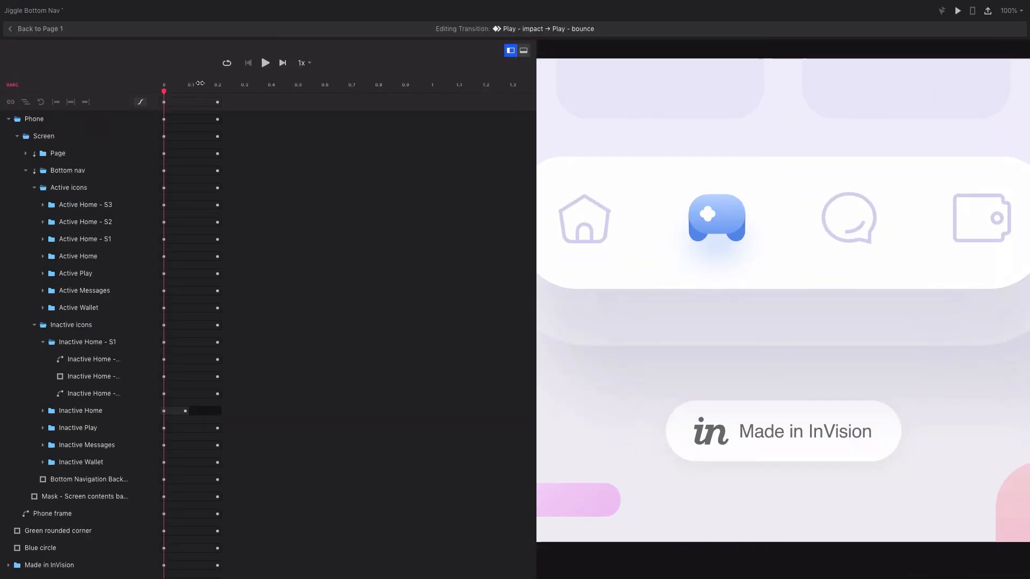
left_click_drag(199, 83, 271, 83)
left_click(42, 342)
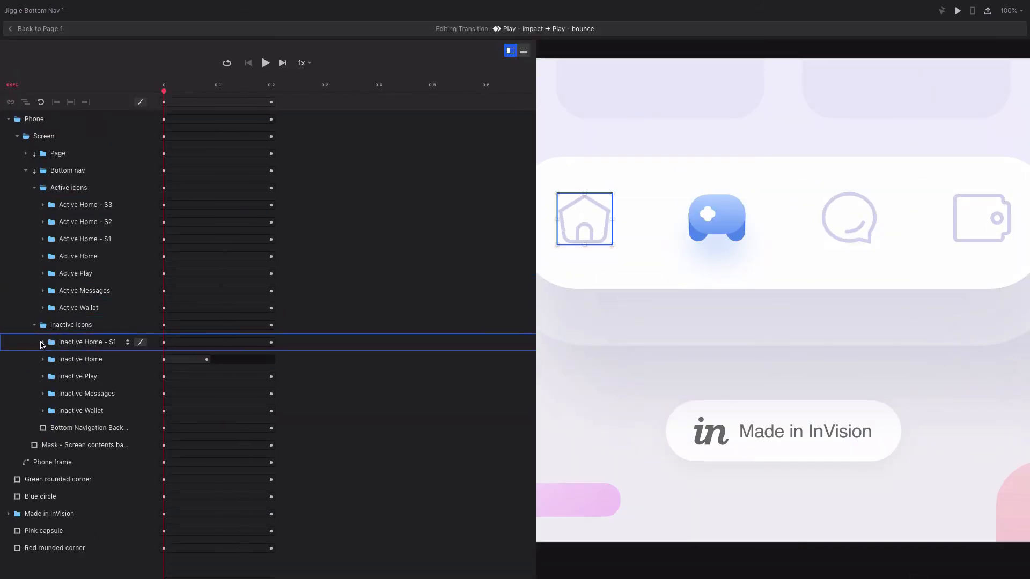
Step: Retime the Inactive Home - S1 animation to run from 0.07 to 0.22 s
left_click(87, 338)
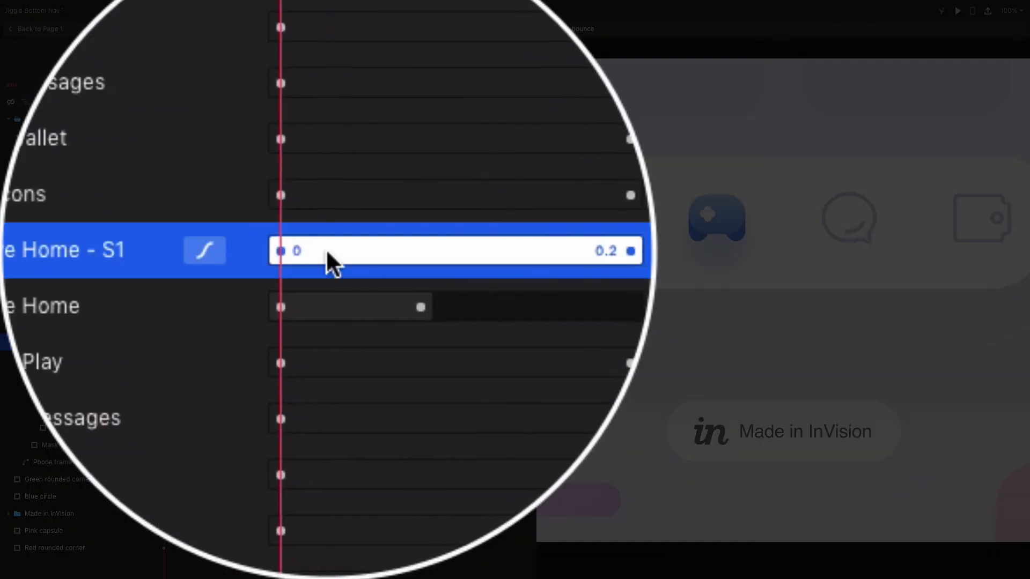
left_click_drag(177, 343, 205, 348)
left_click_drag(326, 249, 314, 248)
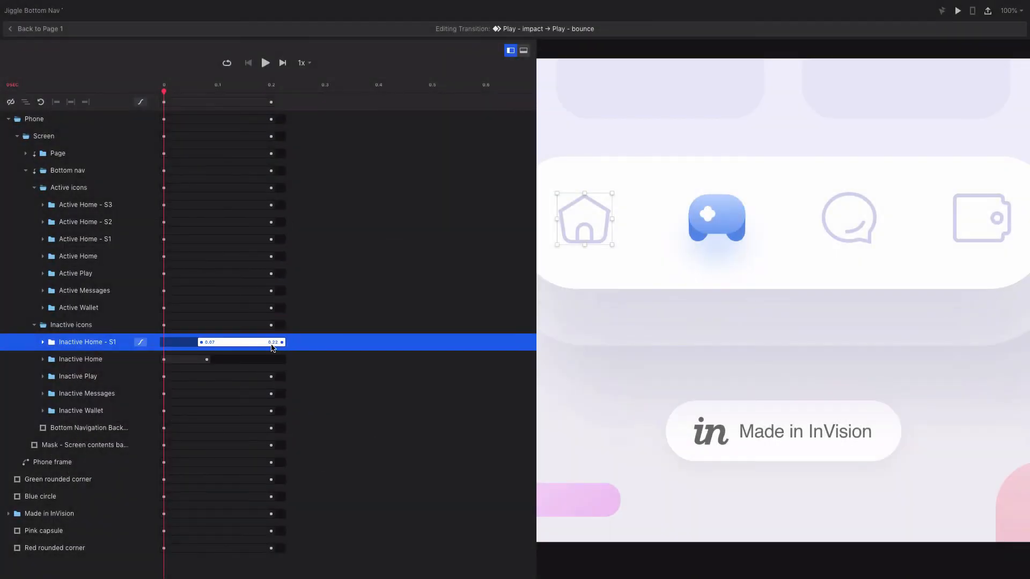
Step: Expand the properties of the three Inactive Home - S1 shapes and collapse their Borders animations to an instant change at 0.07 s
left_click(128, 342)
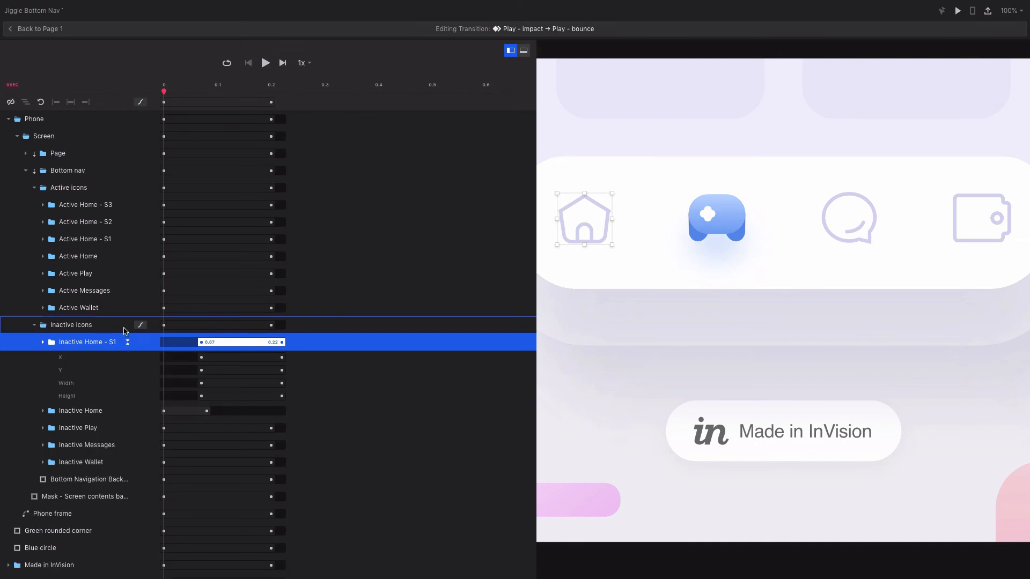
left_click(129, 342)
left_click(43, 344)
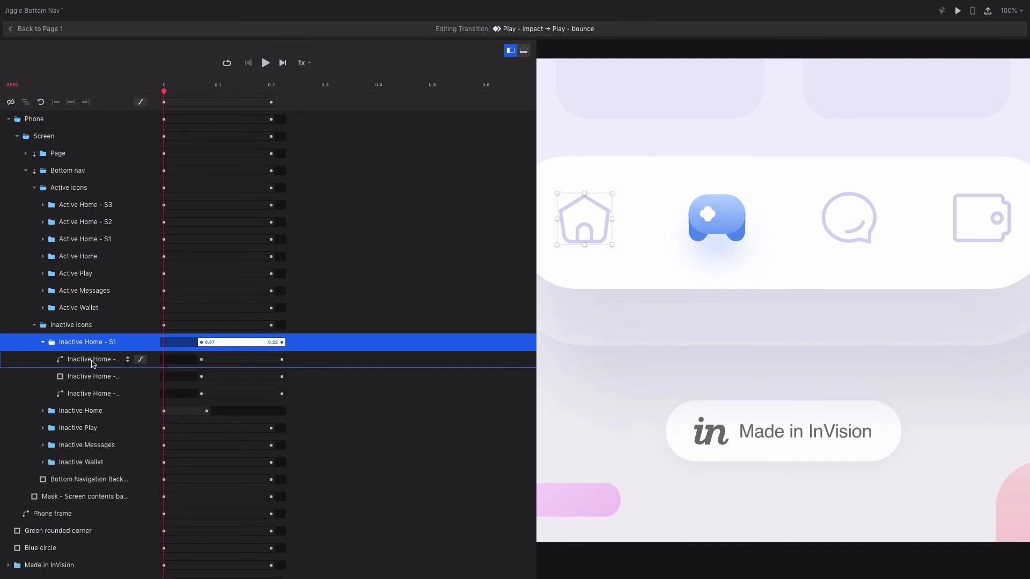
left_click(127, 360)
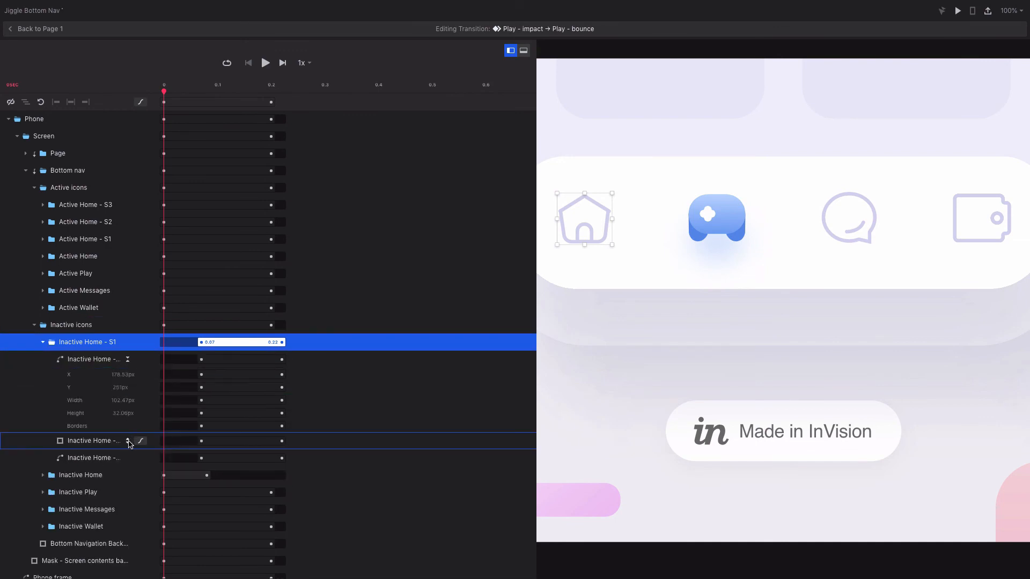
left_click(128, 441)
left_click(127, 523)
scroll(129, 527, "down", 5)
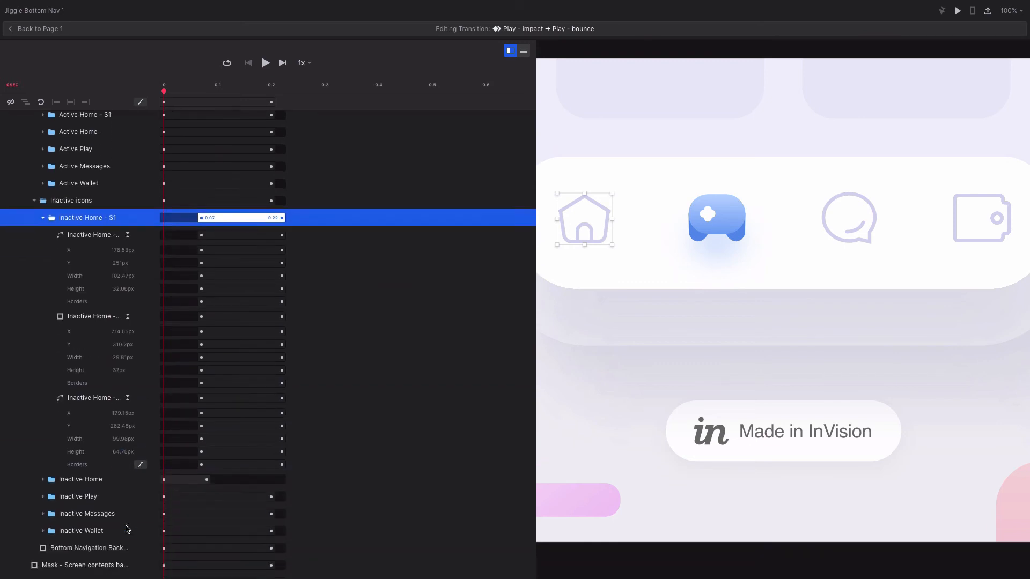
left_click(83, 458)
left_click(78, 376, "shift")
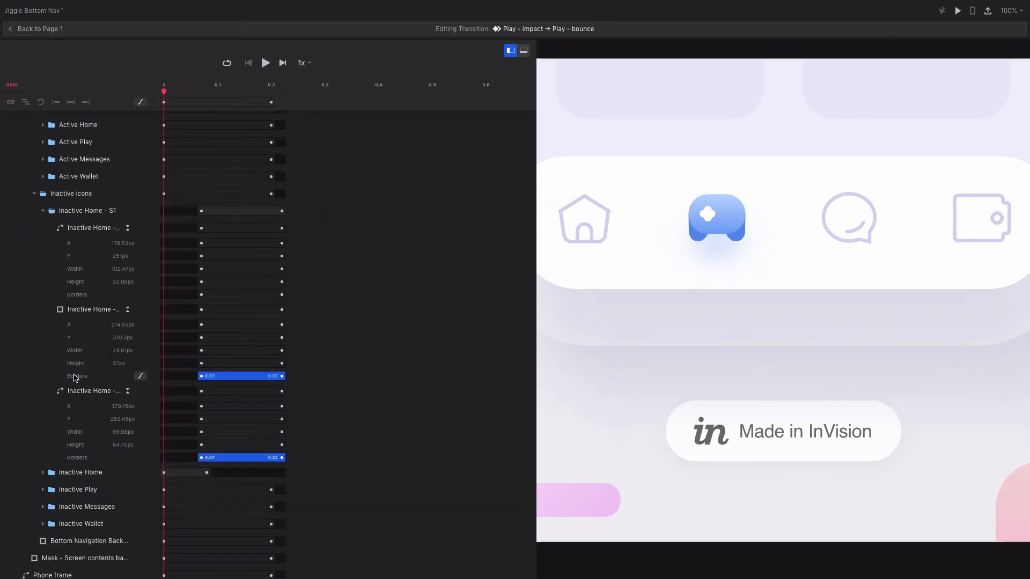
left_click(81, 295, "shift")
left_click_drag(282, 295, 173, 297)
Step: Extend the animations of the three Inactive Home - S1 shapes to end at 0.22 s
left_click_drag(276, 227, 282, 228)
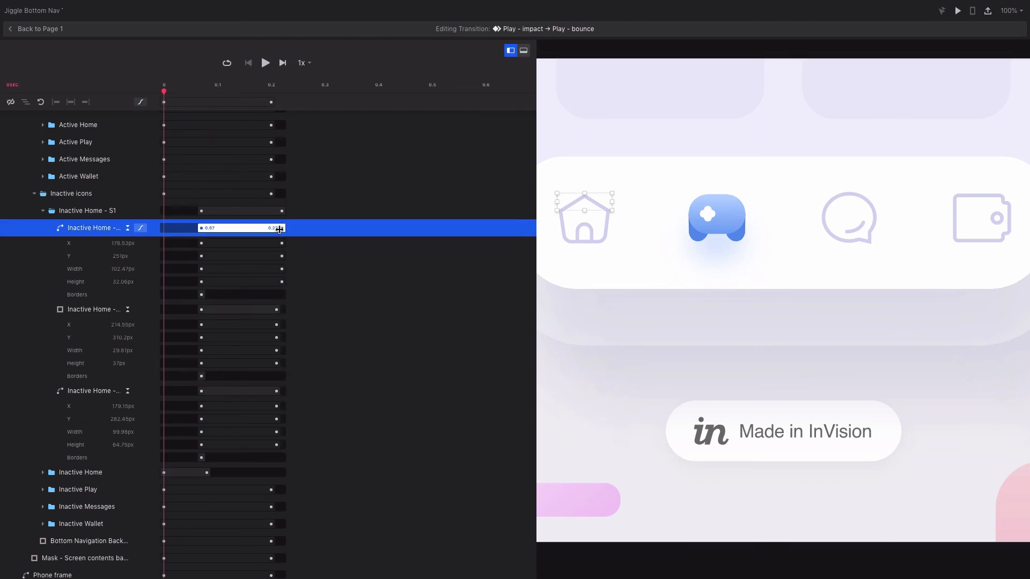
left_click_drag(279, 310, 282, 310)
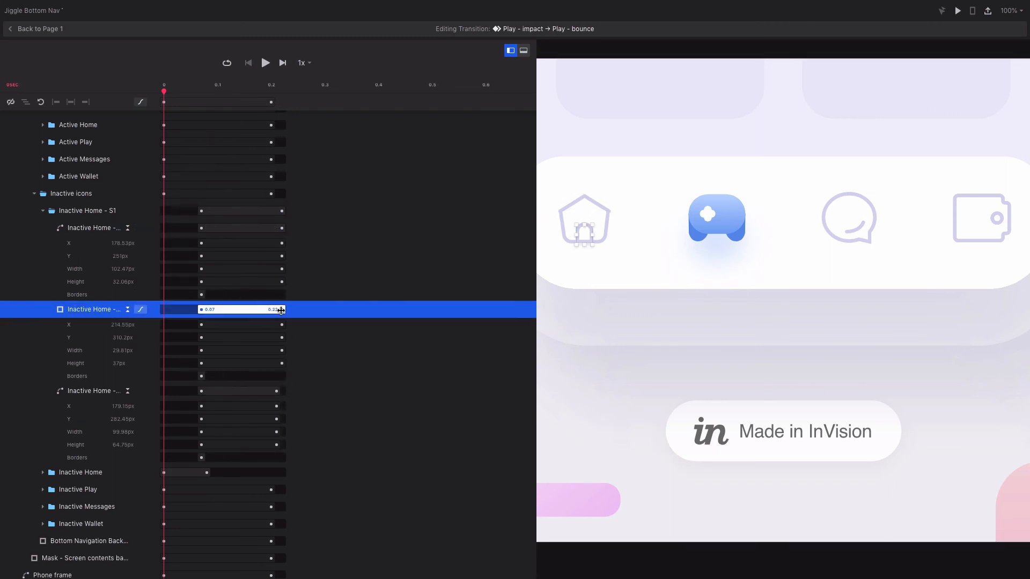
left_click(275, 391)
left_click_drag(275, 391, 282, 391)
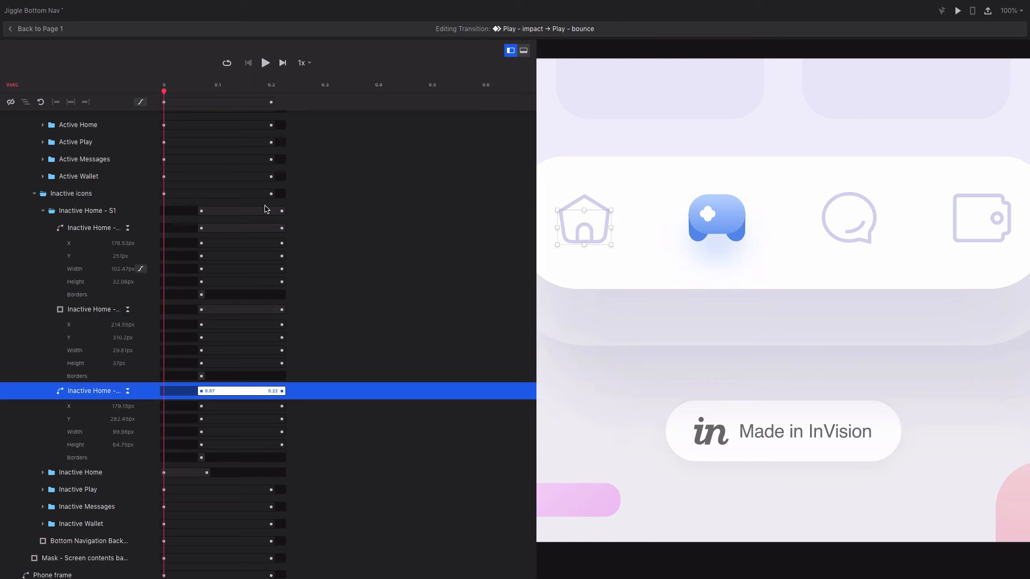
Step: Make the Inactive Home layer's opacity change instant by moving its starting keyframe to about 0.08 s
left_click(127, 473)
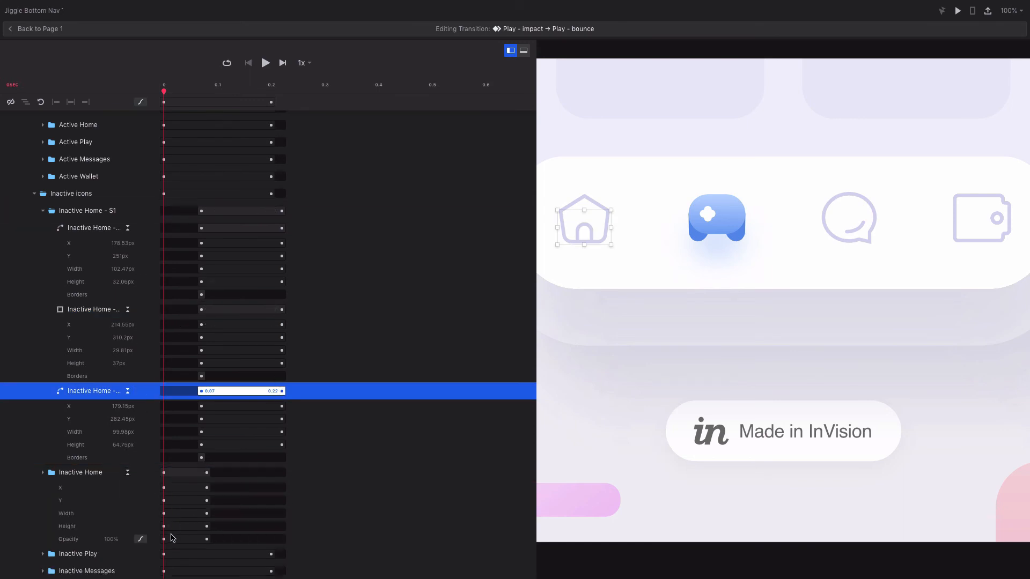
left_click_drag(164, 539, 206, 539)
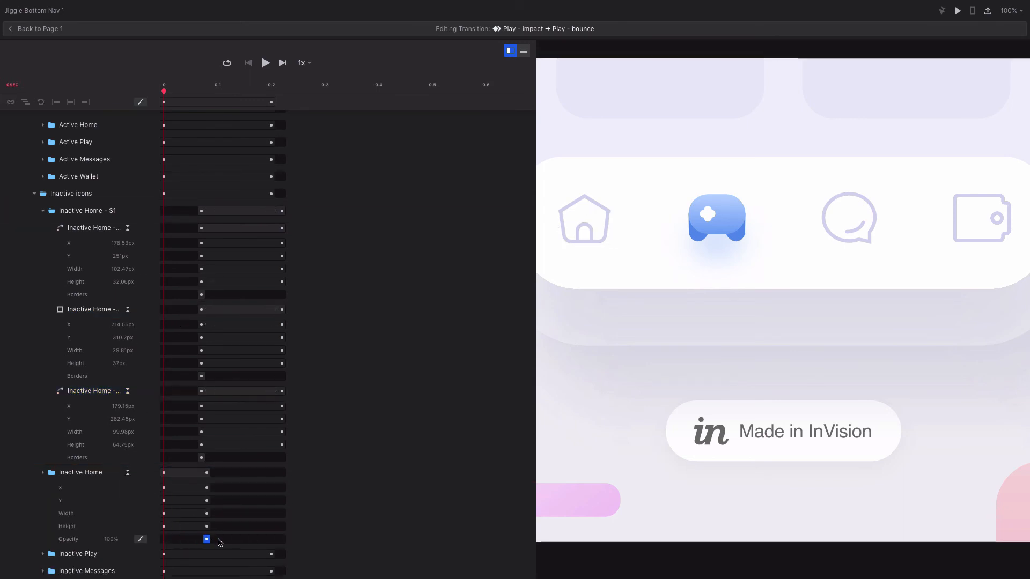
Step: Preview the Play - impact to Play - bounce transition repeatedly and return to the page
left_click(264, 65)
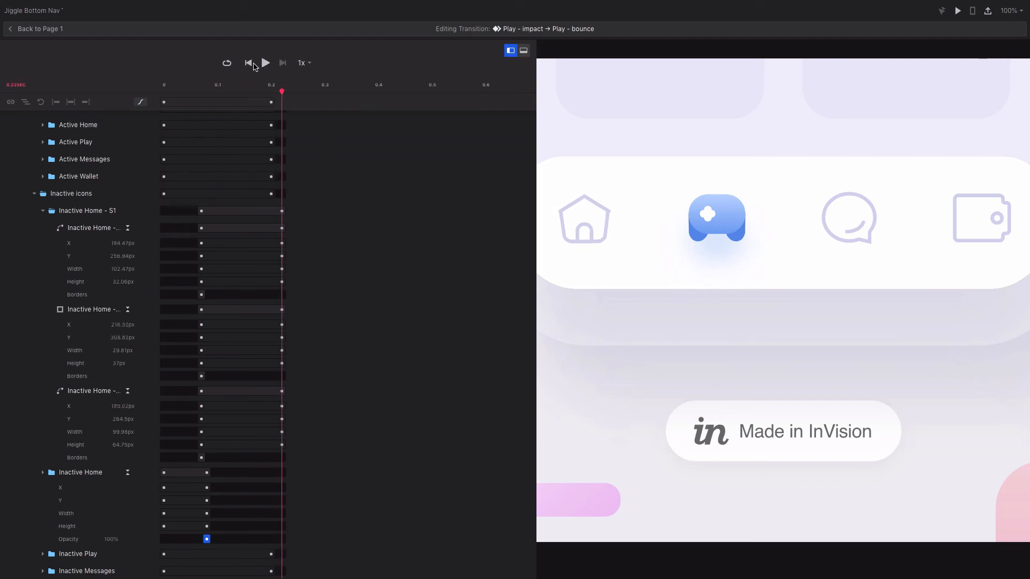
left_click(261, 64)
scroll(738, 127, "down", 3)
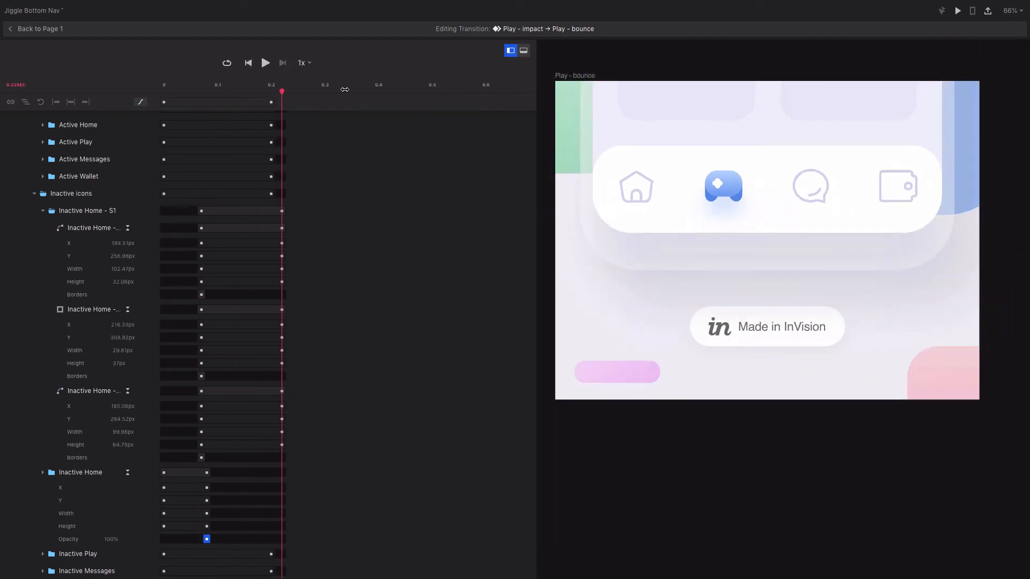
left_click(252, 68)
left_click(264, 63)
left_click(25, 30)
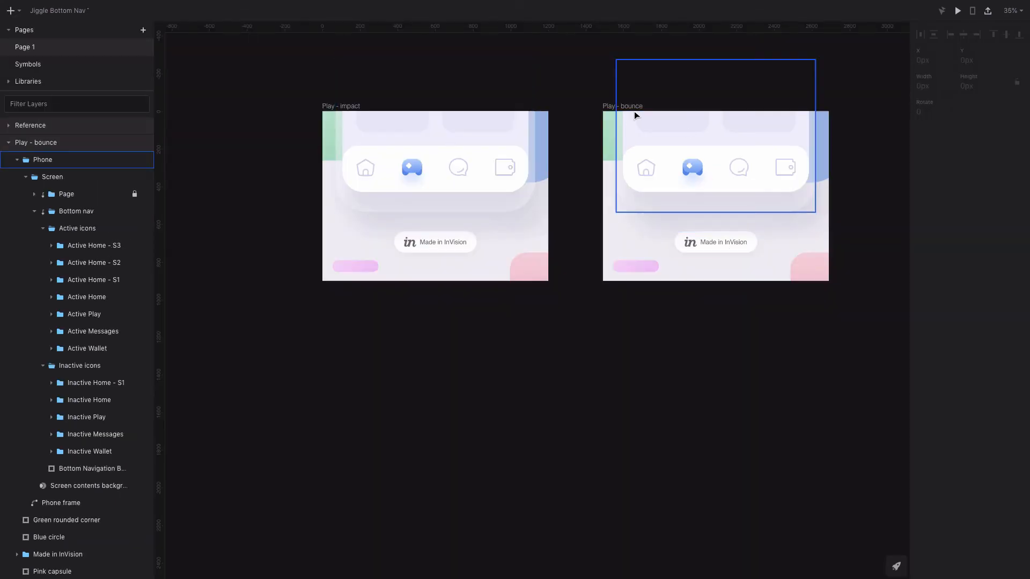
Step: Duplicate the Inactive Home - S1 layer in the Play - bounce artboard and rename the copy Inactive Home - S2
left_click(88, 387)
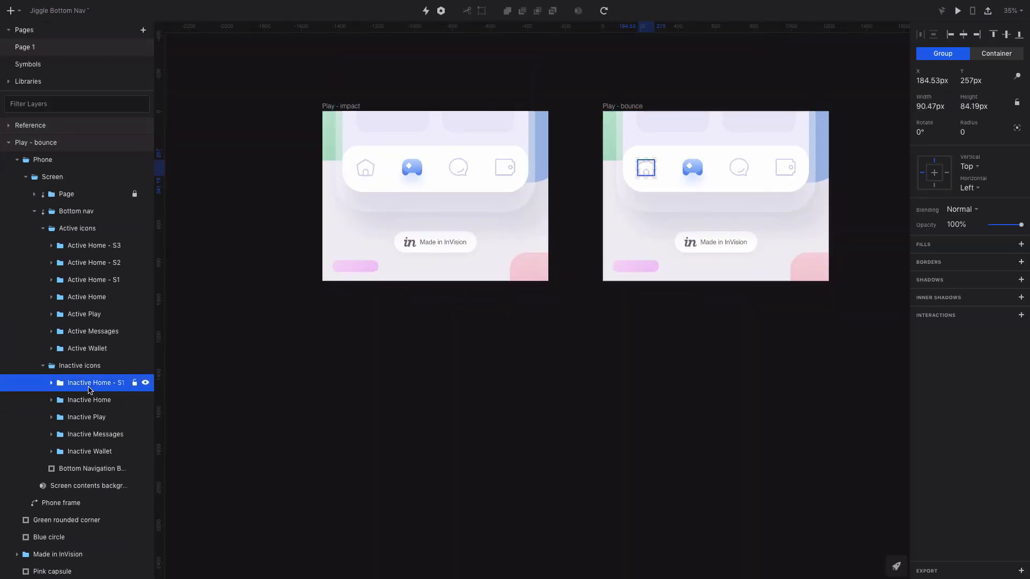
key("ctrl+d")
double_click(121, 384)
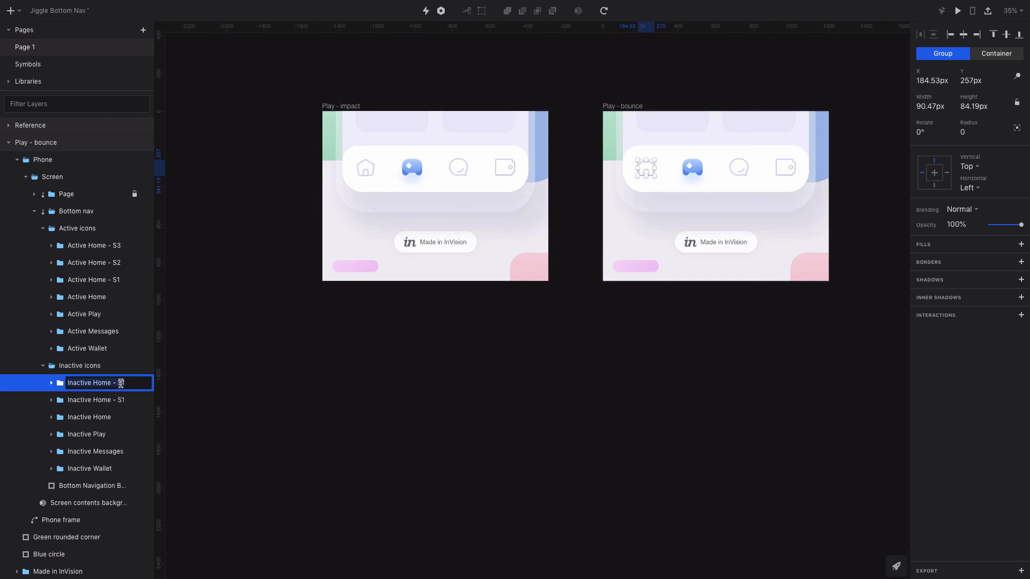
left_click(133, 384)
type("2")
key("Return")
scroll(134, 381, "down", 2)
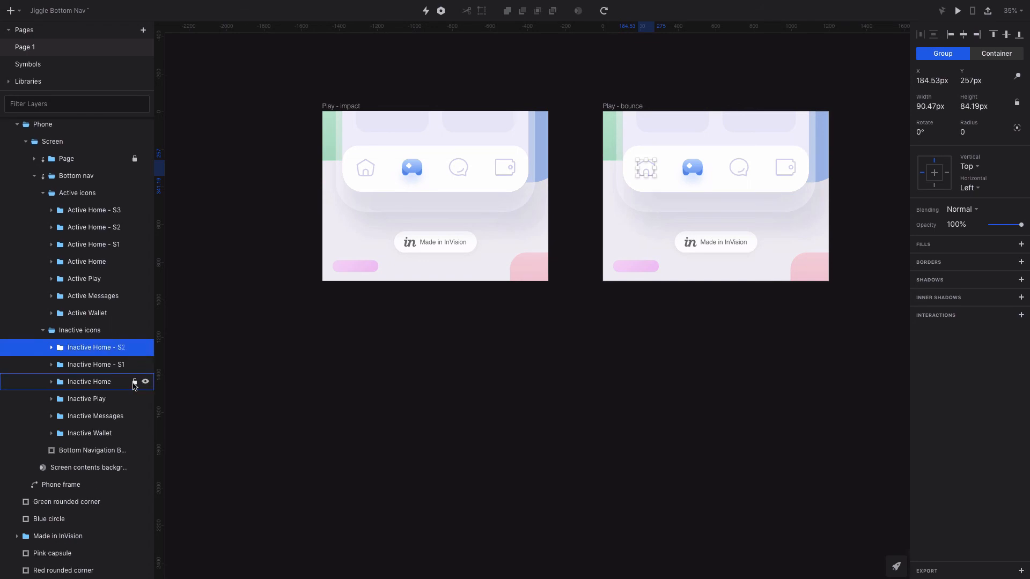
Step: Check the dimensions of the Inactive Home - S1 layer in the Play - impact artboard
left_click(342, 107)
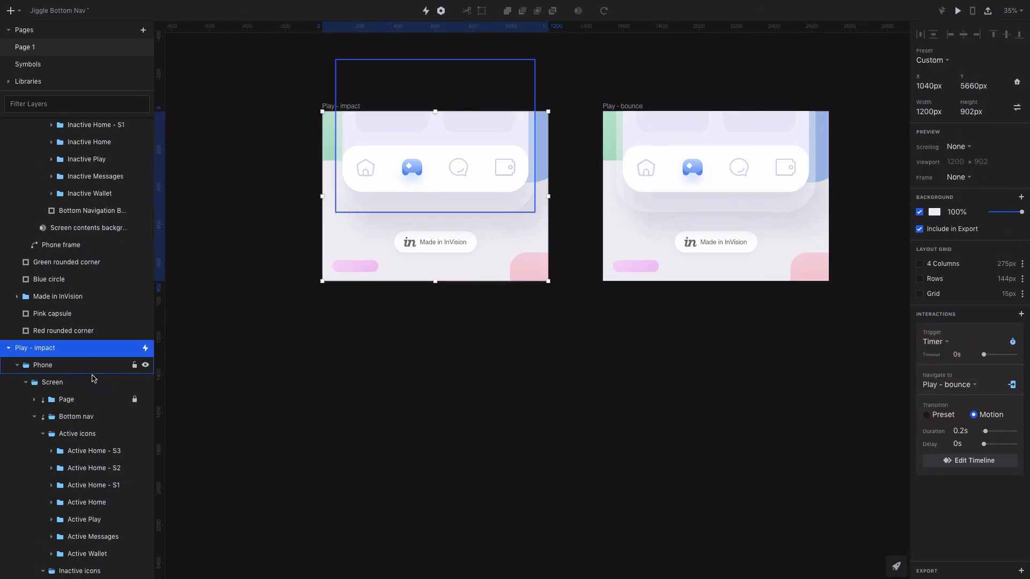
left_click(53, 363)
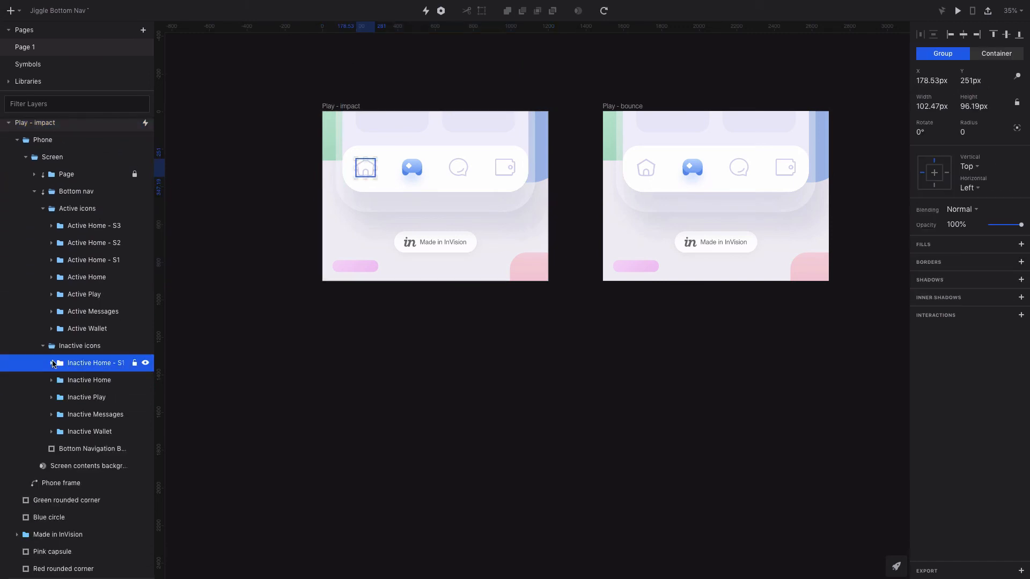
left_click(211, 386)
Step: Calculate 0.91*102 in Spotlight as a sizing reference for the Inactive Home - S2 layer in Play - bounce
left_click(631, 106)
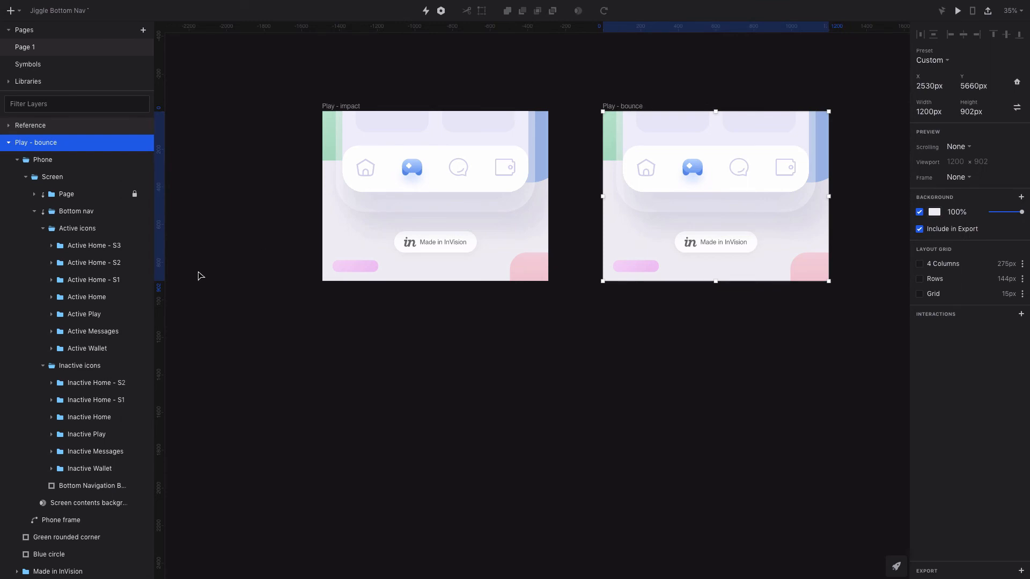
left_click(128, 382)
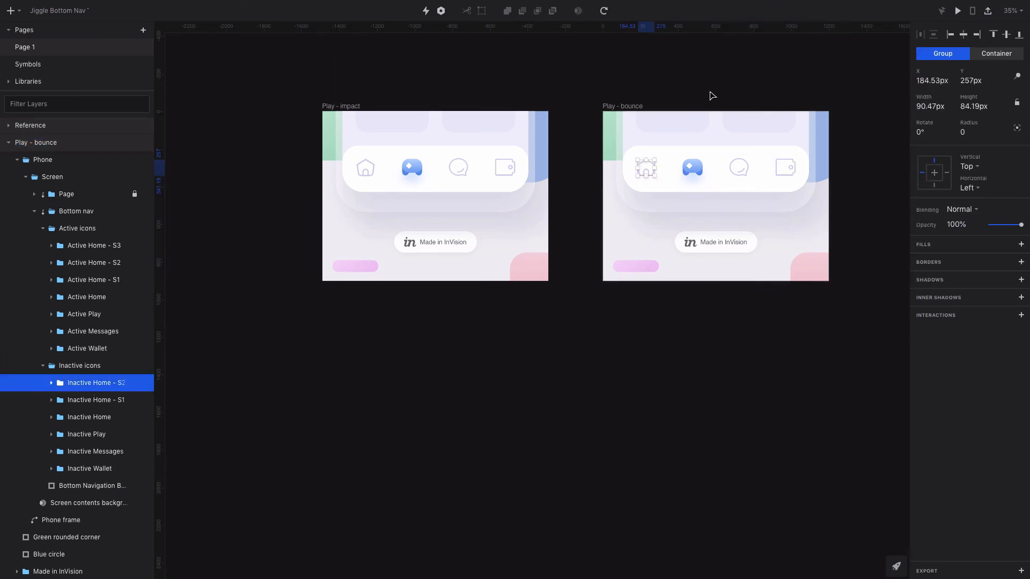
key("super+2")
key("super+space")
key("Right")
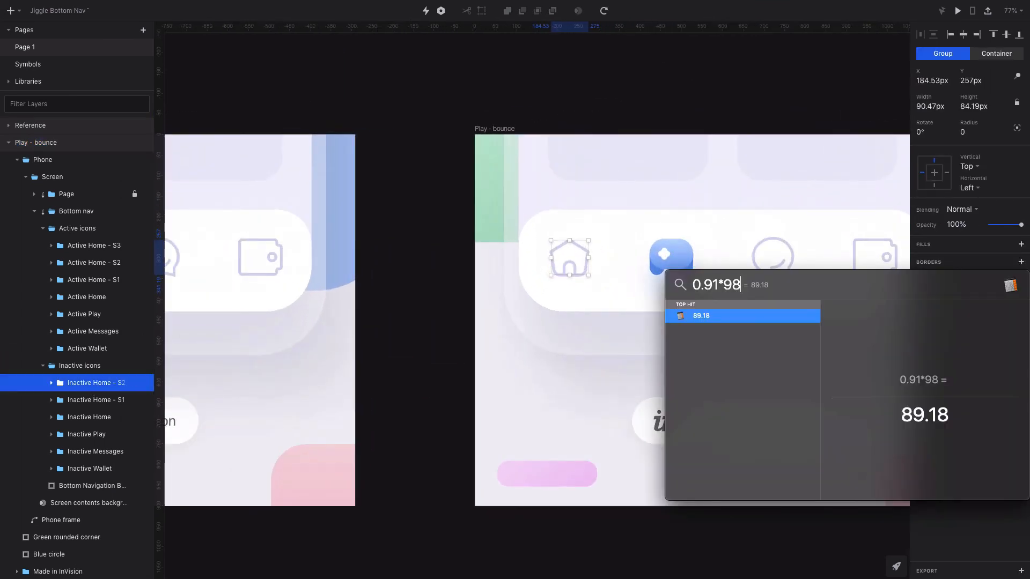
key("BackSpace")
key("BackSpace")
type("102")
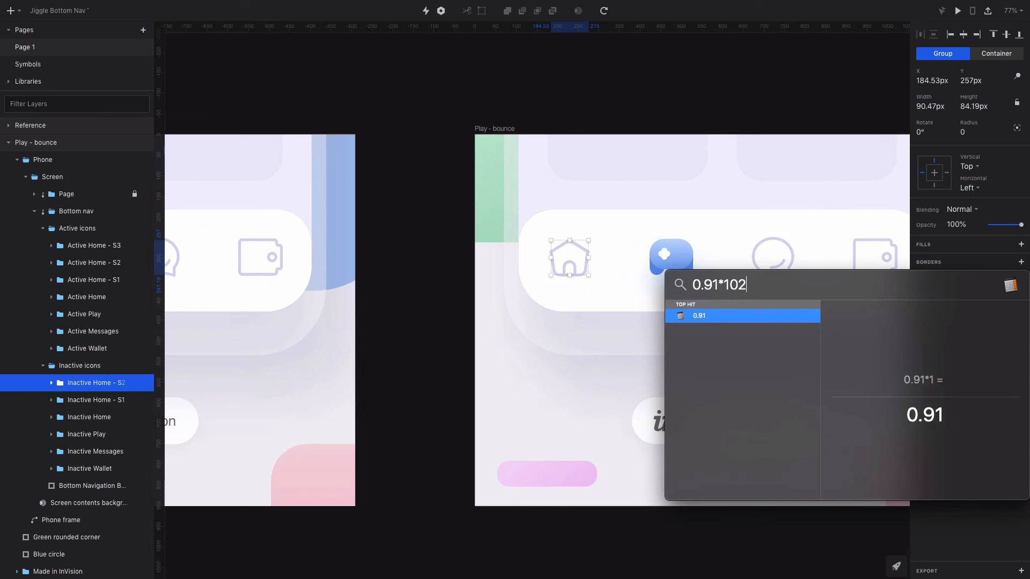
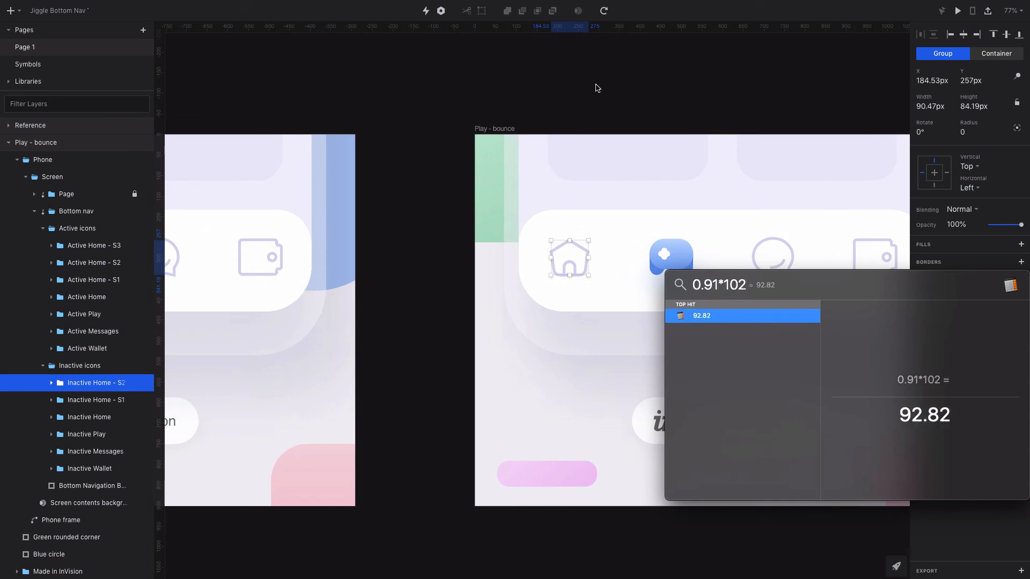
key("Escape")
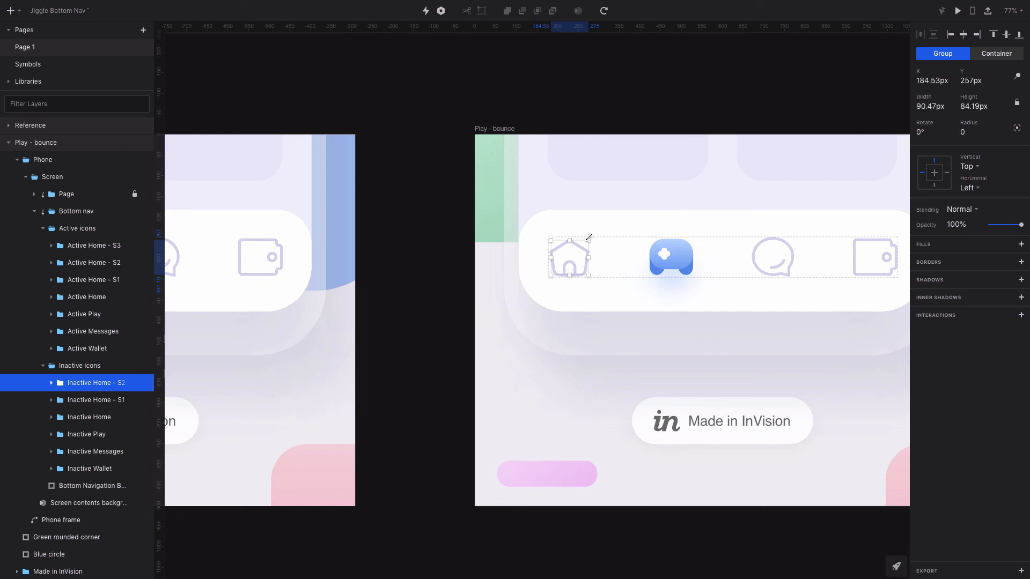
left_click_drag(589, 237, 589, 237)
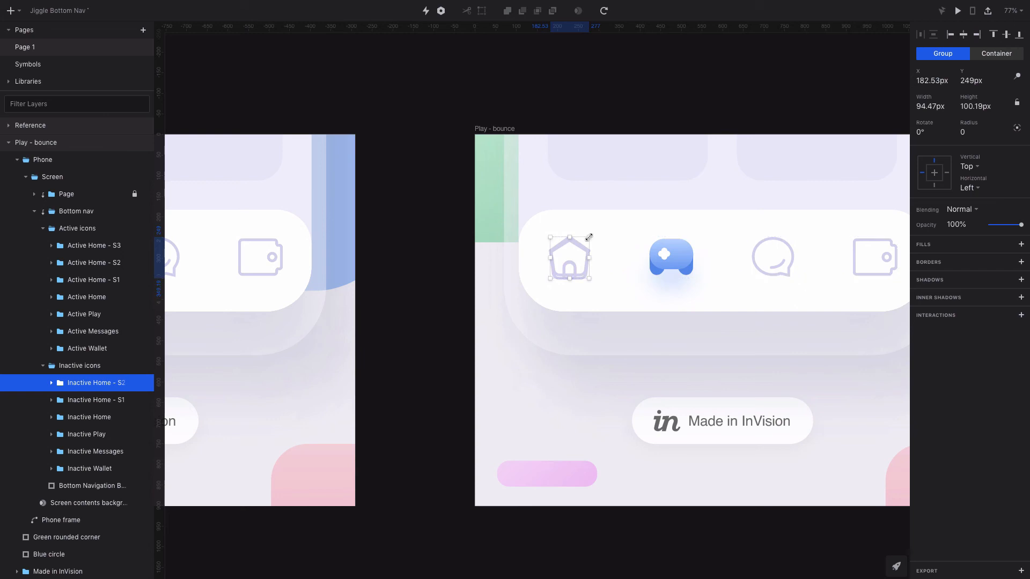
left_click(82, 400)
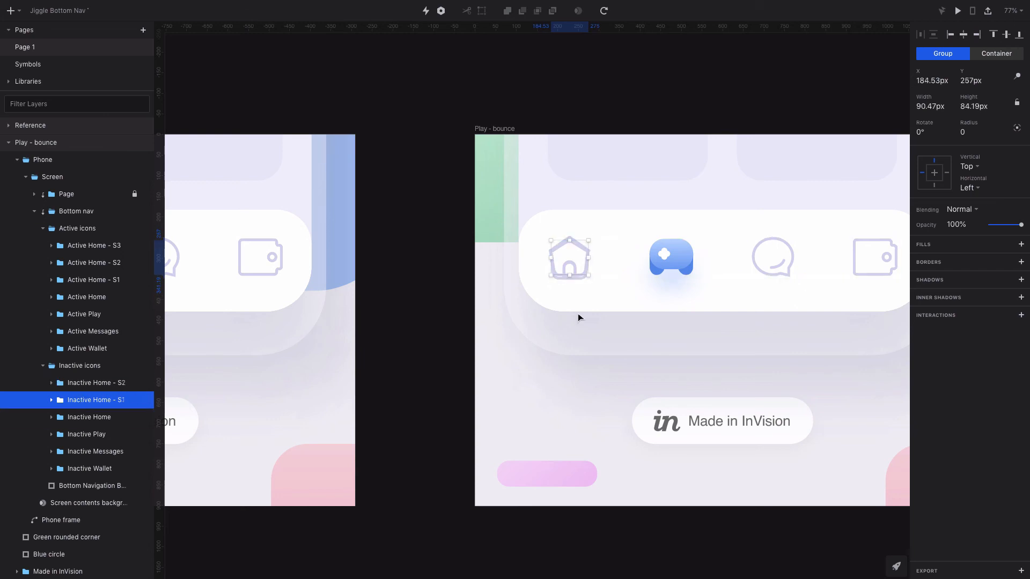
left_click_drag(1020, 226, 897, 222)
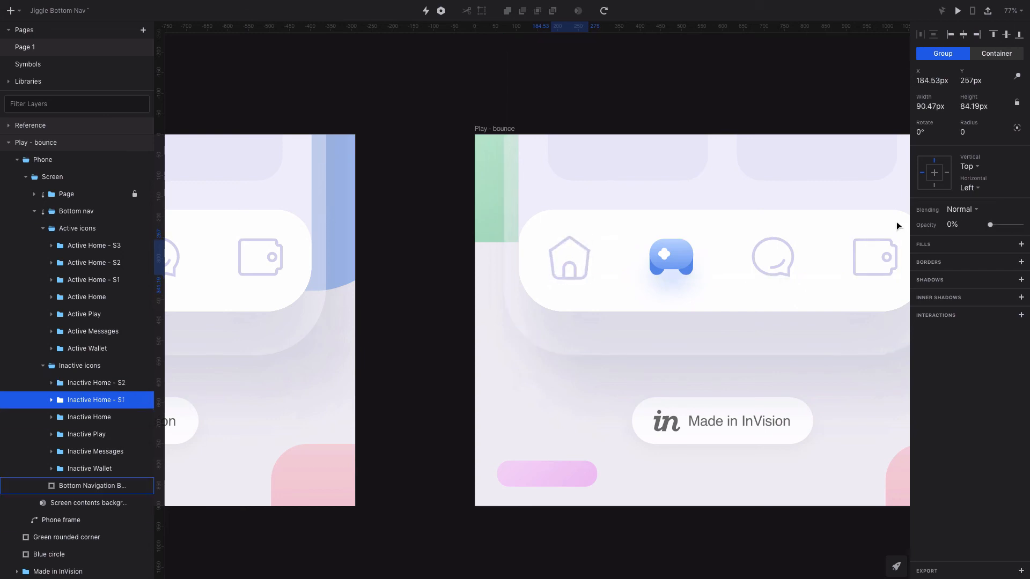
key("super+z")
key("super+z")
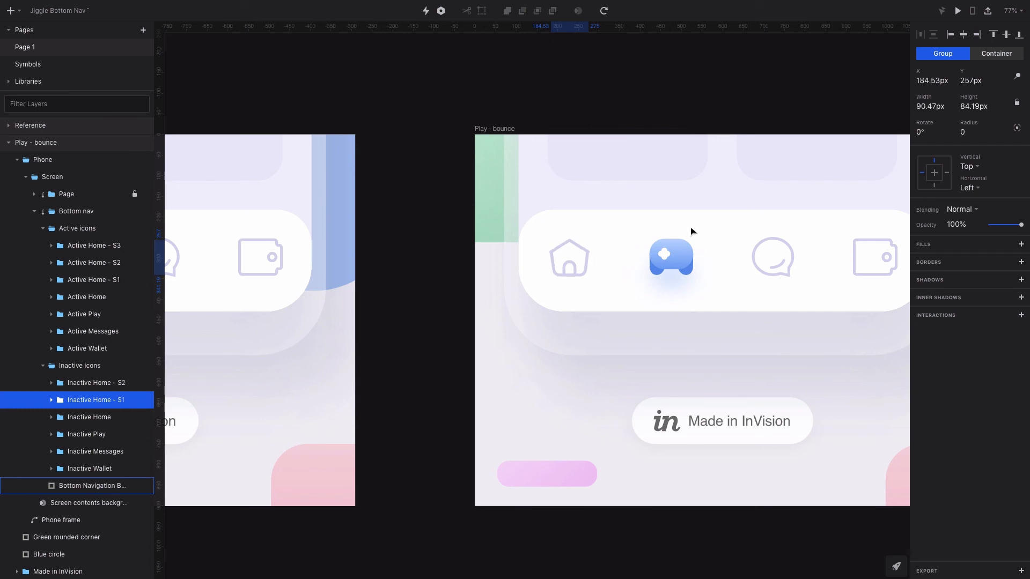
Step: Lock the proportions of Inactive Home - S2 in Play - bounce and enlarge it about its centre to 94.47 × 86.19 px
left_click(96, 383)
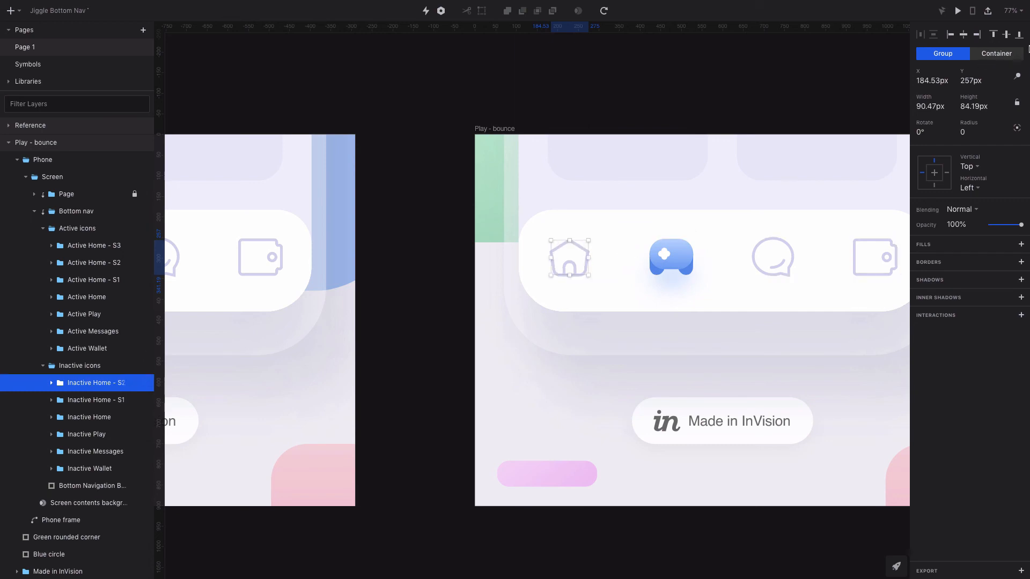
left_click(1016, 102)
left_click_drag(588, 243, 589, 241)
scroll(602, 123, "down", 3)
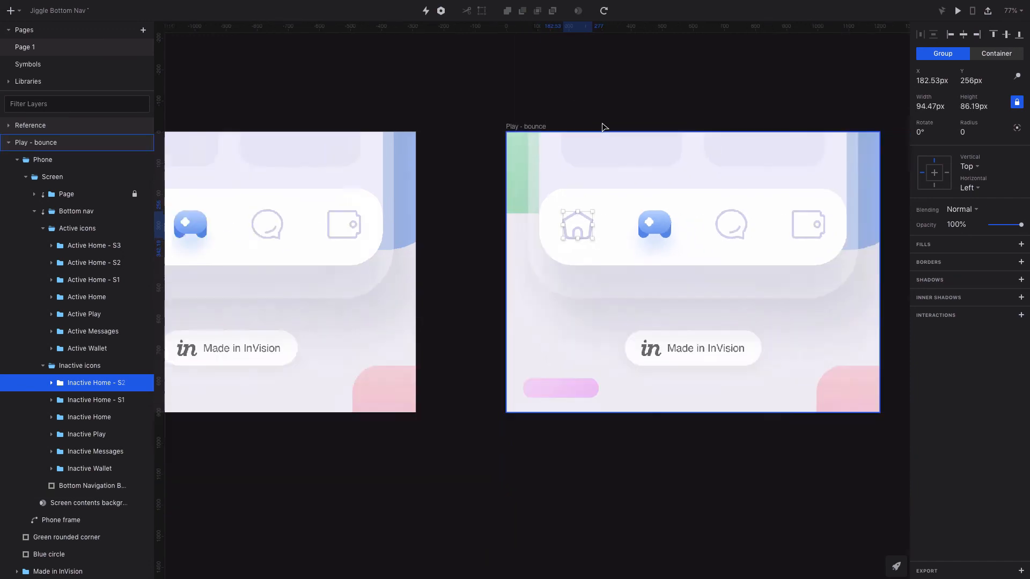
Step: Set the opacity of the Inactive Home - S1 layer in Play - bounce to 0%
left_click(118, 400)
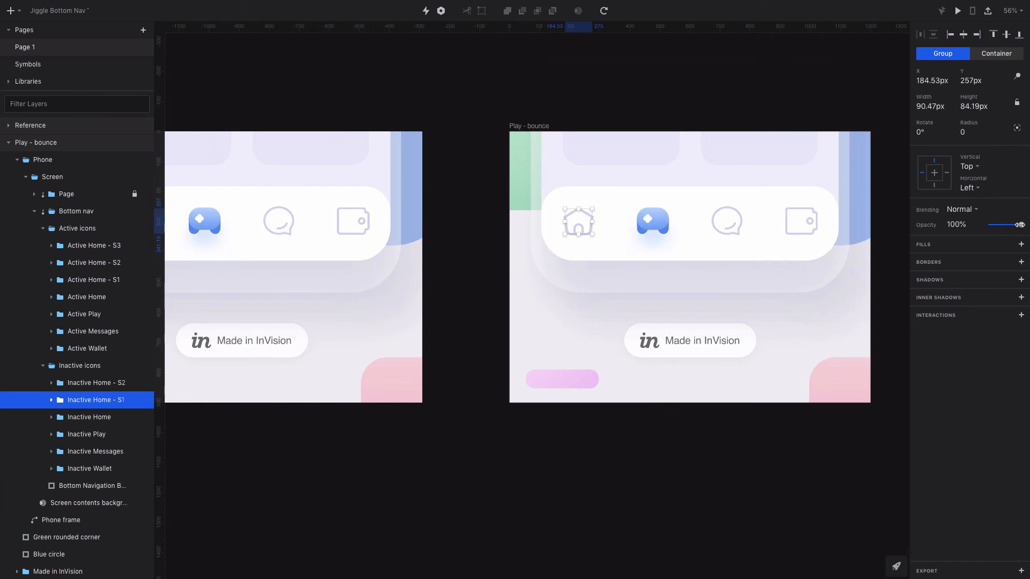
left_click_drag(1019, 225, 877, 232)
scroll(700, 223, "down", 3)
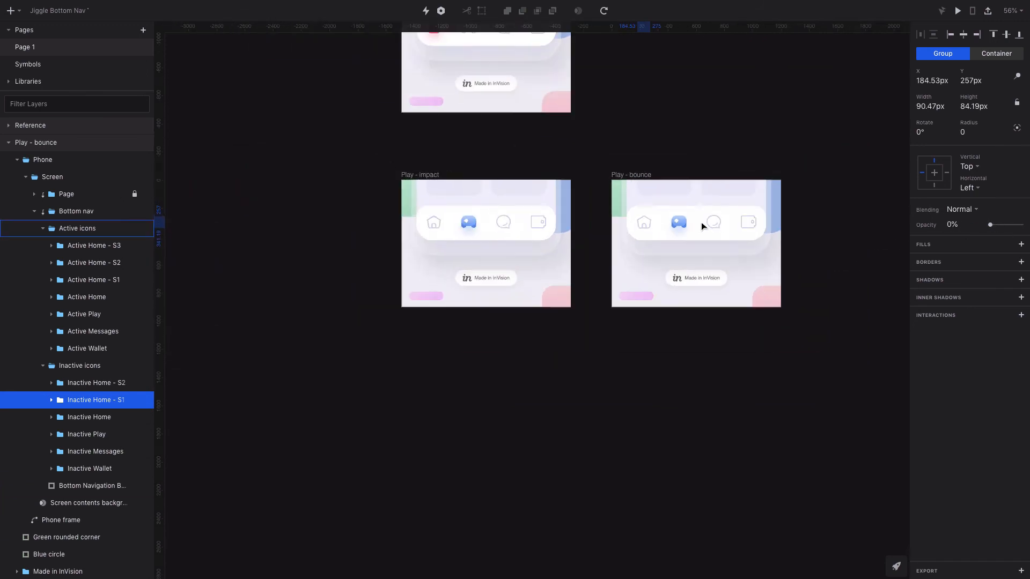
Step: Copy the Inactive Home - S2 layer from Play - bounce into the Inactive icons group of Play - impact and duplicate it there
left_click(126, 382)
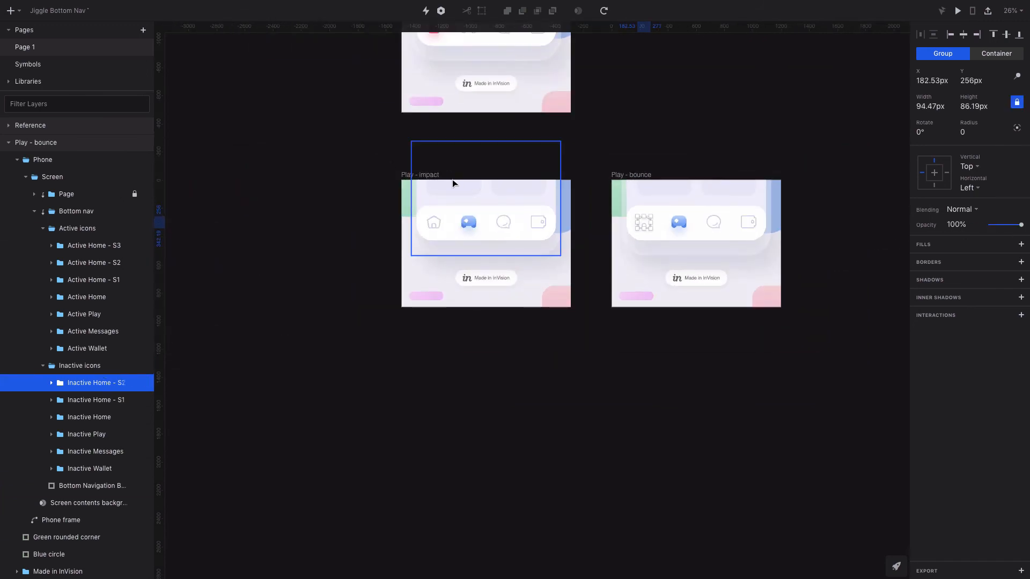
left_click(420, 178)
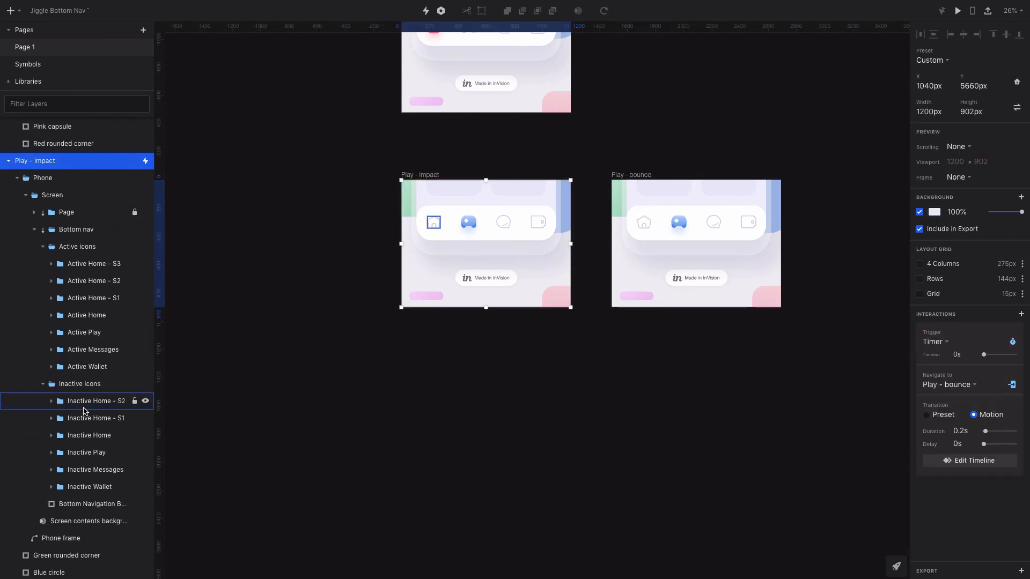
left_click(83, 408)
key("ctrl+d")
scroll(425, 236, "up", 3)
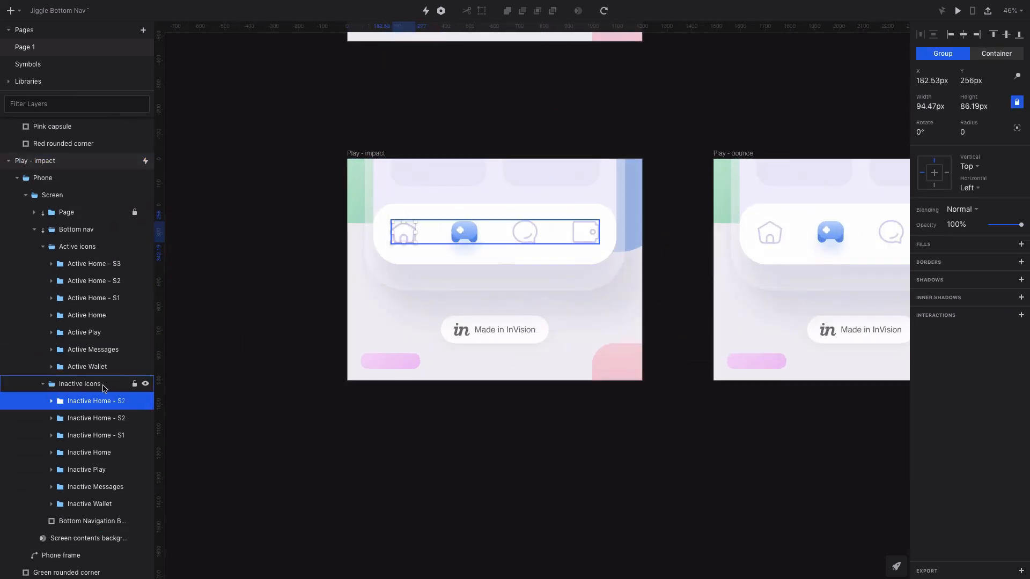
double_click(105, 400)
left_click(139, 399)
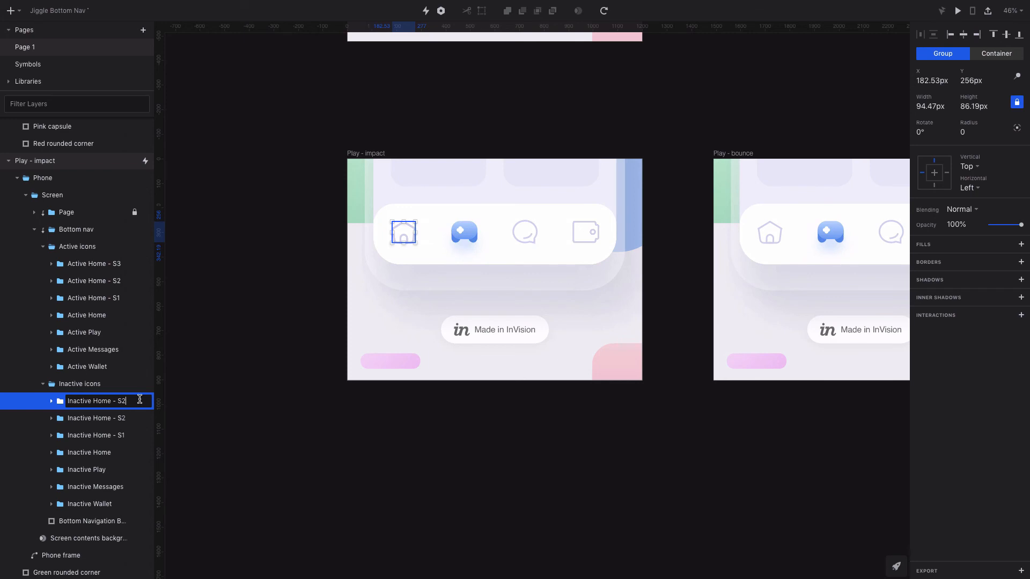
scroll(140, 400, "up", 7)
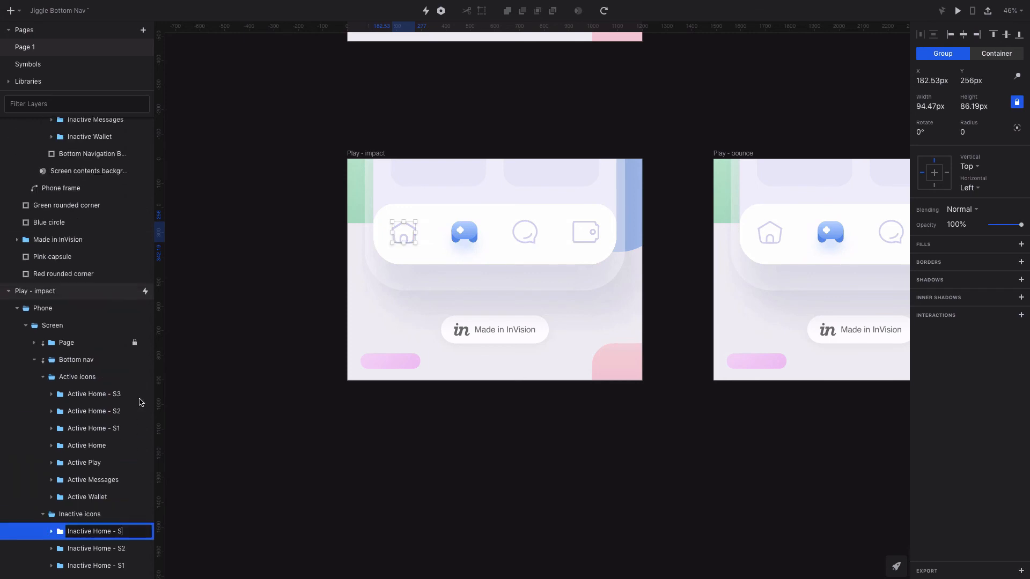
scroll(138, 401, "down", 4)
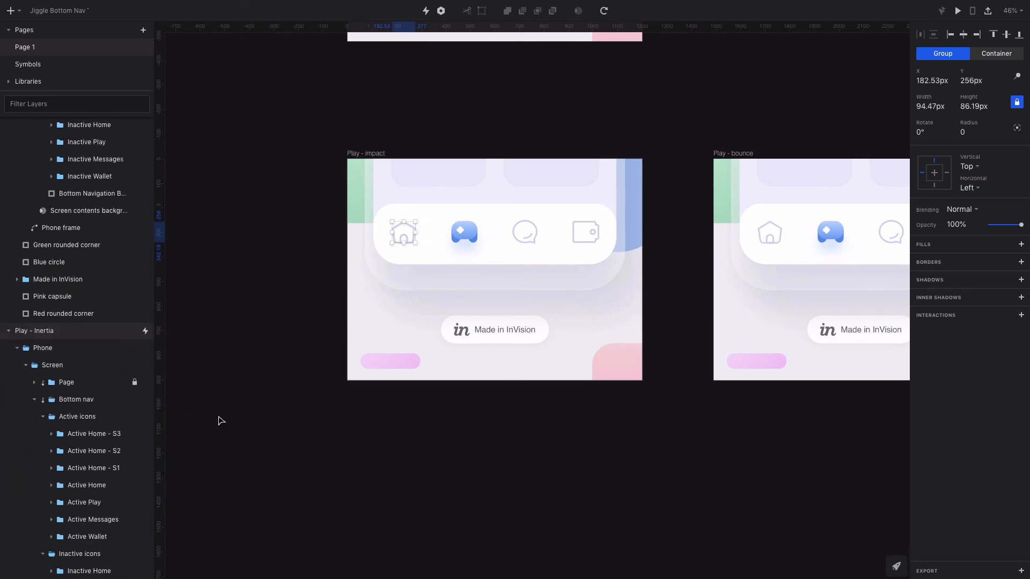
left_click(225, 431)
scroll(96, 475, "down", 2)
scroll(97, 476, "down", 2)
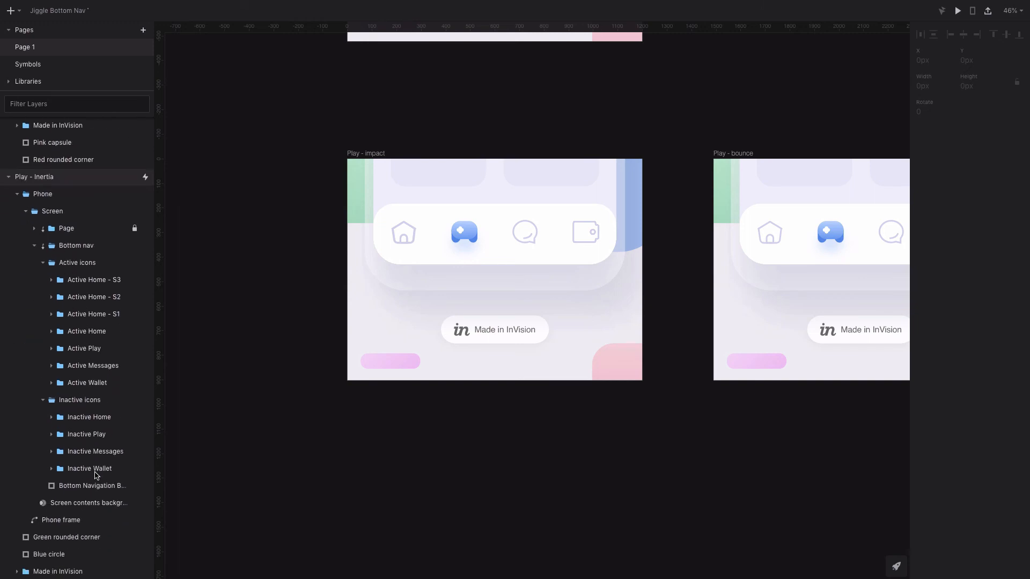
Step: Delete the extra topmost Inactive Home - S2 layer from the Play - impact artboard
left_click(365, 168)
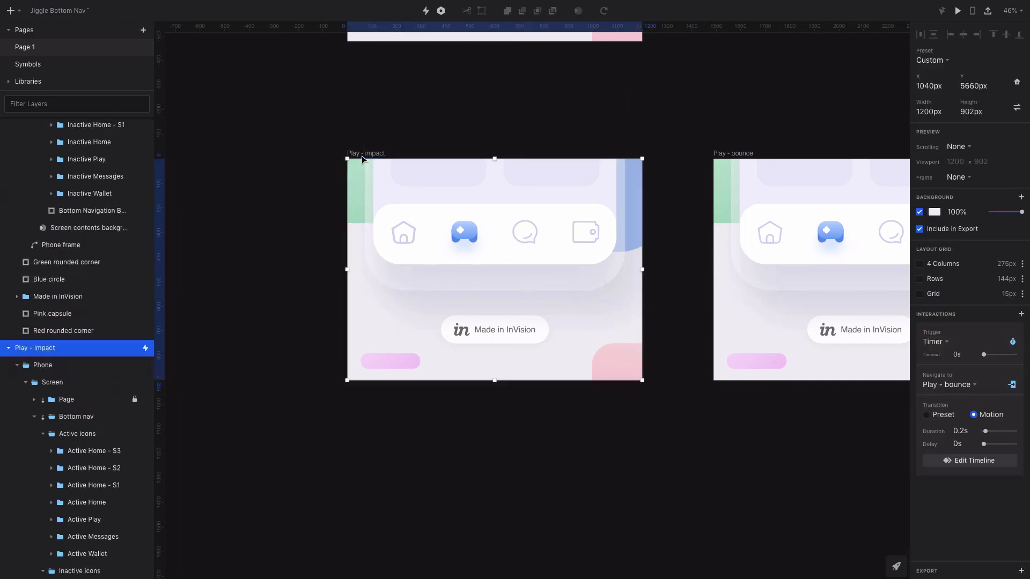
left_click(99, 365)
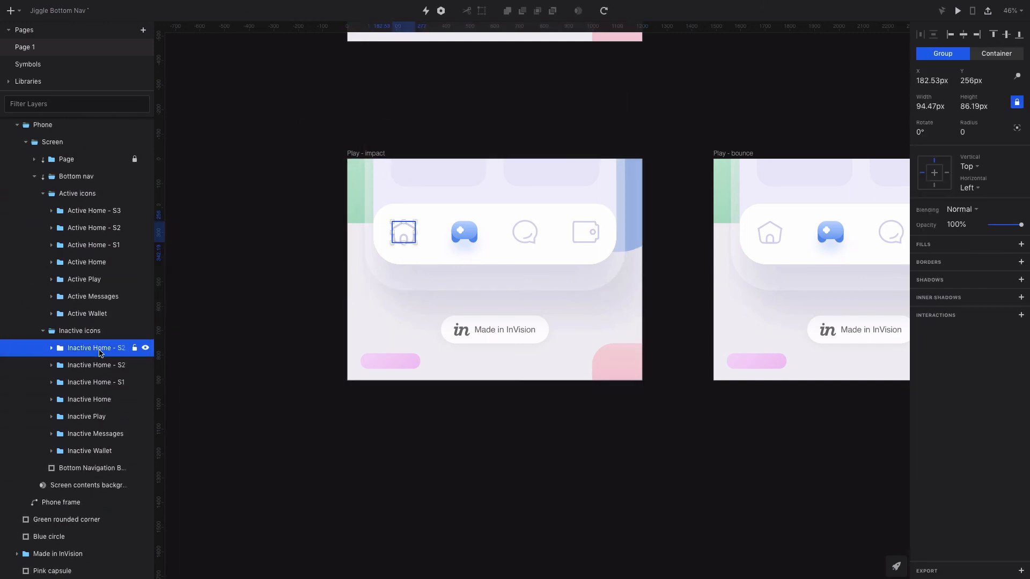
key("Delete")
Step: Check the layers in the Inactive icons group of the Play - bounce artboard
scroll(492, 262, "right", 5)
scroll(492, 262, "up", 1)
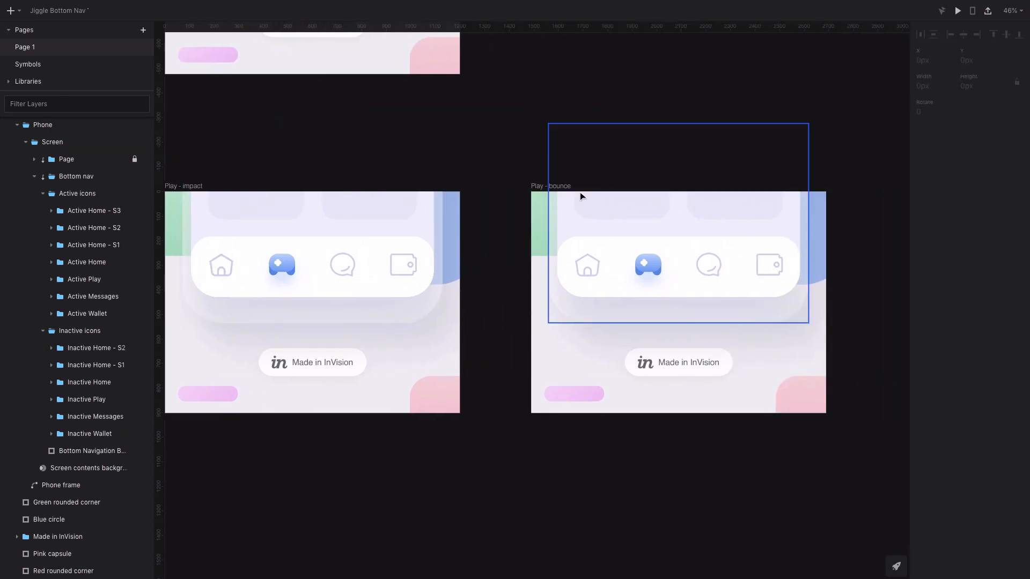
left_click(558, 187)
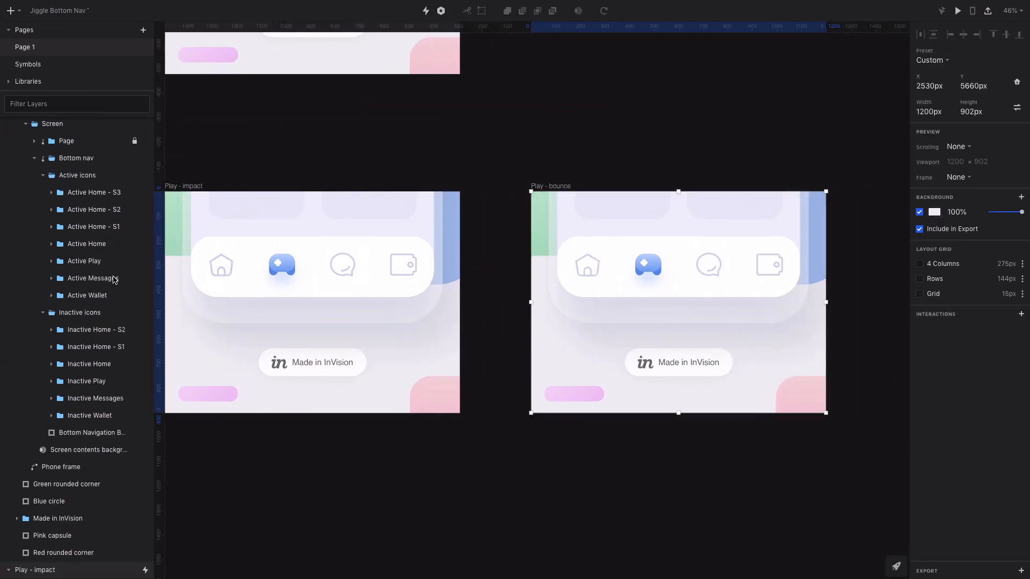
scroll(200, 234, "left", 5)
Step: Open the timeline of the Play - impact to Play - bounce transition, preview it twice and return to the page
left_click(315, 188)
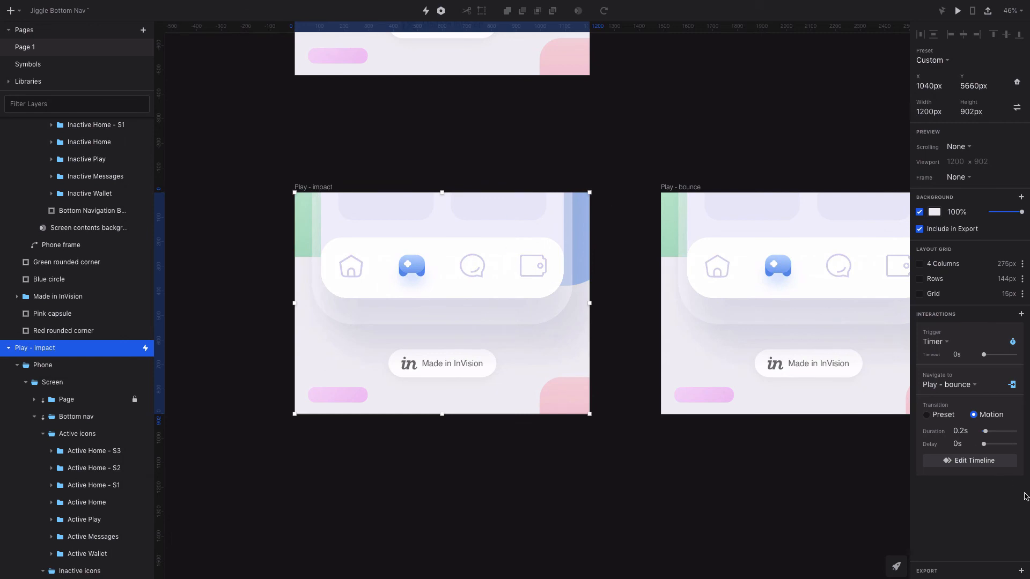
left_click(980, 460)
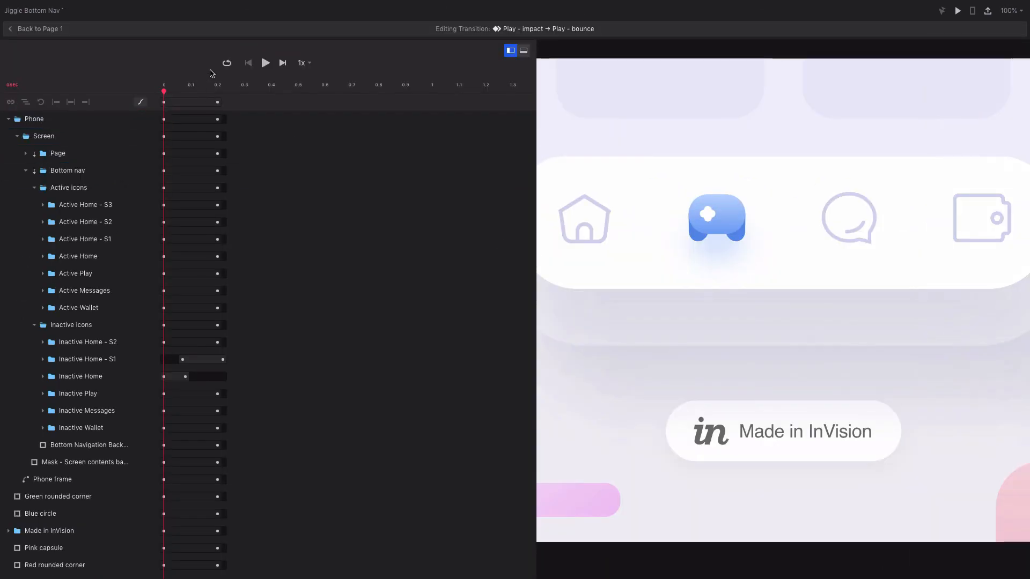
left_click(265, 63)
left_click(248, 63)
left_click(265, 63)
left_click(49, 29)
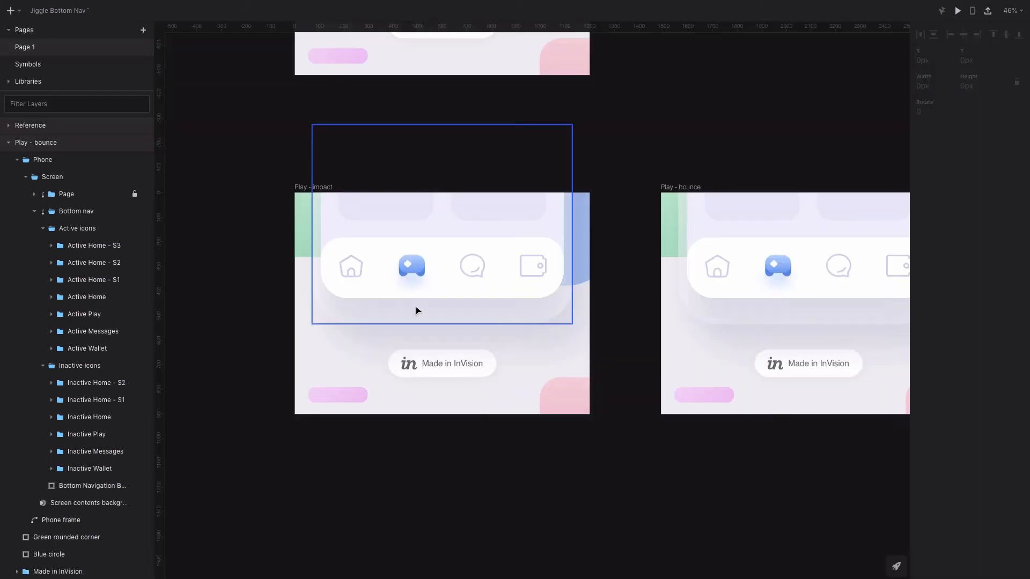
Step: Lower the border colour opacity of the three shapes inside Inactive Home - S2 on the Play - impact artboard
left_click(684, 188)
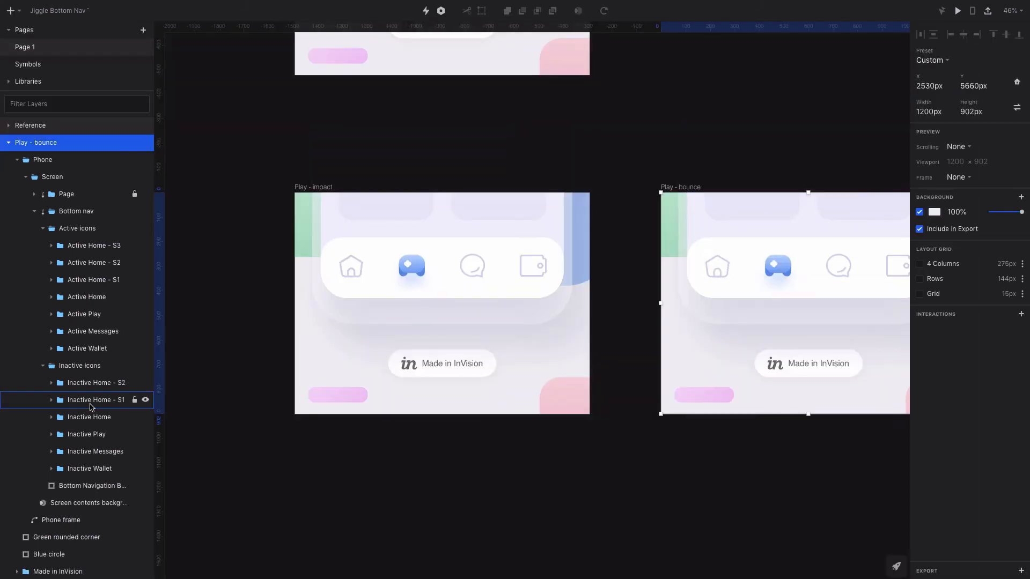
left_click(106, 400)
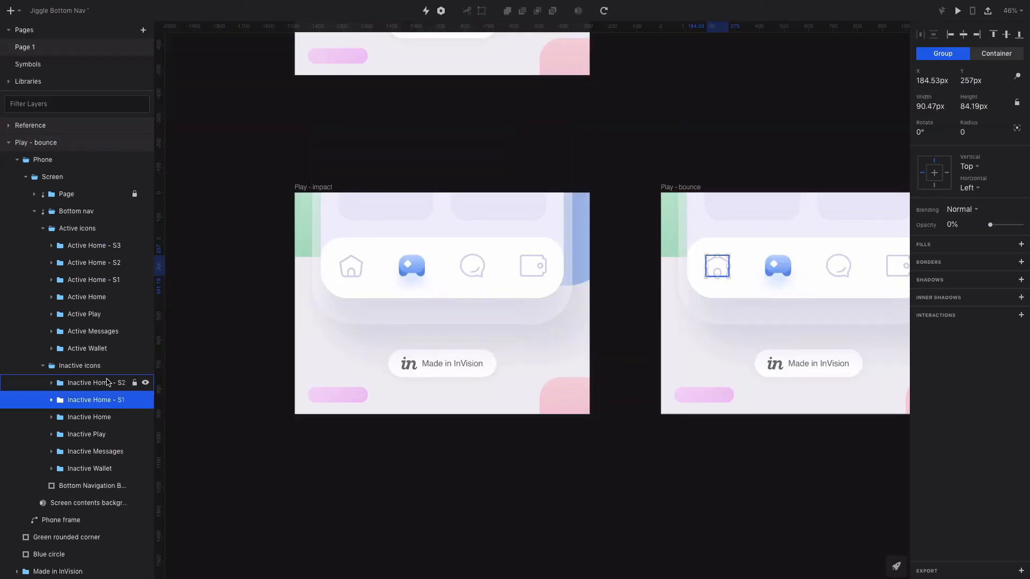
left_click(106, 383)
left_click(104, 399)
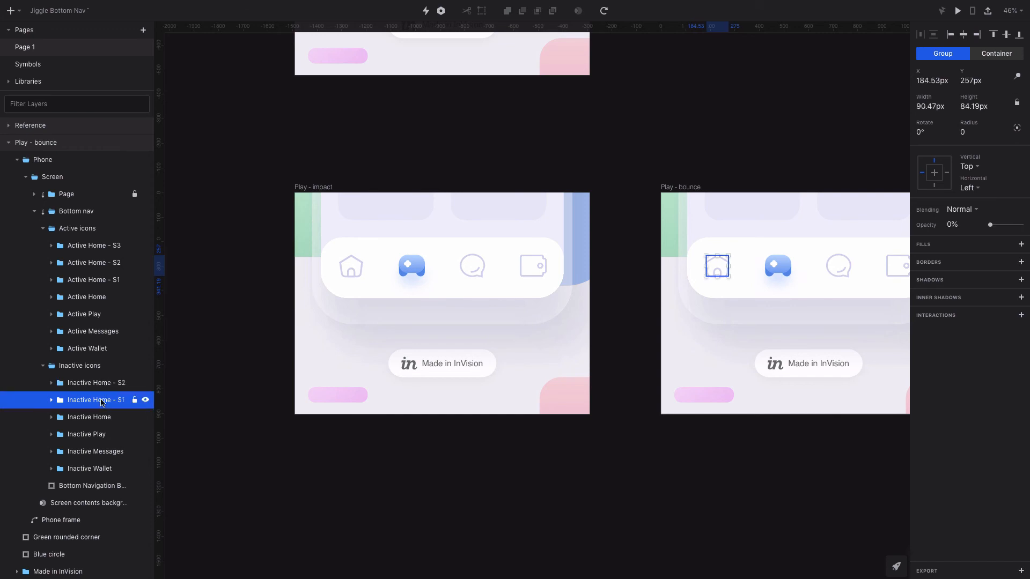
left_click(308, 194)
scroll(81, 417, "down", 5)
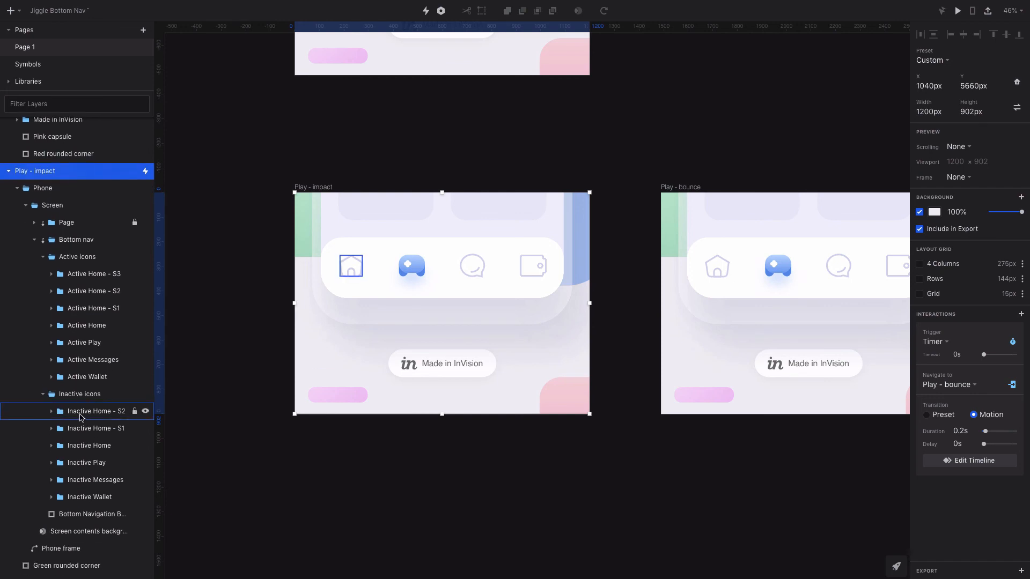
left_click(52, 412)
left_click(87, 428)
left_click(89, 462, "shift")
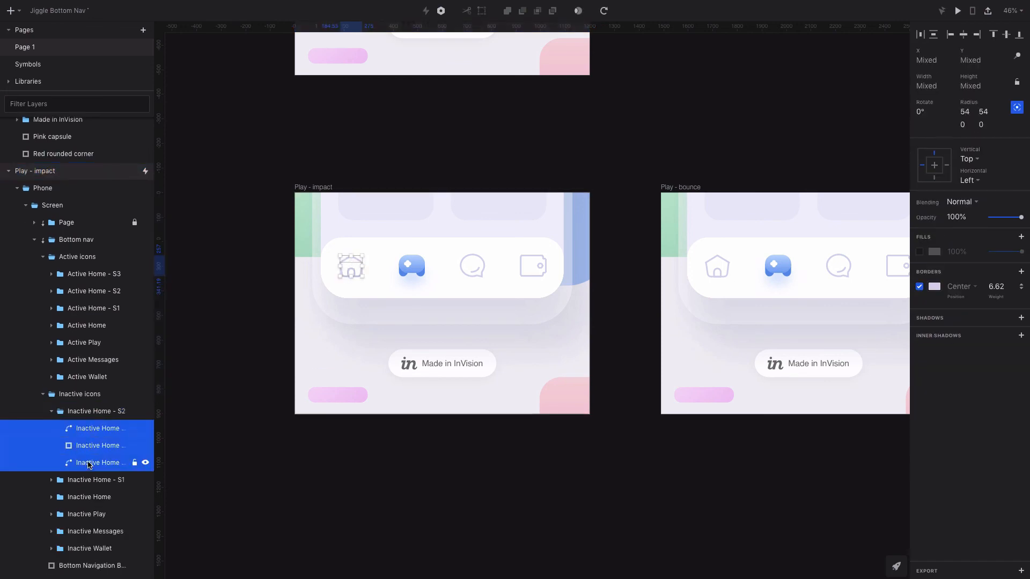
left_click(936, 288)
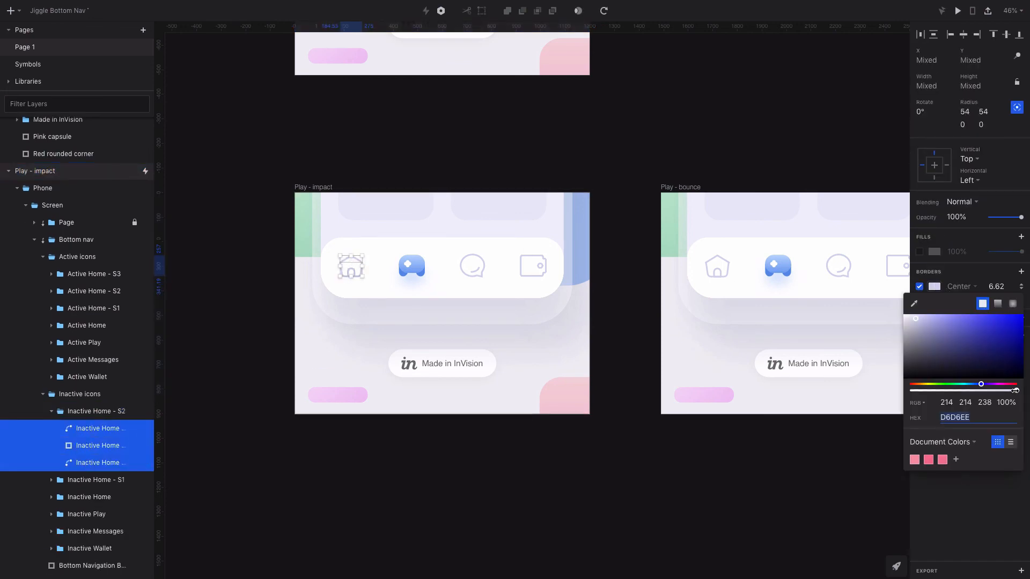
left_click_drag(1015, 391, 1013, 390)
left_click(346, 230)
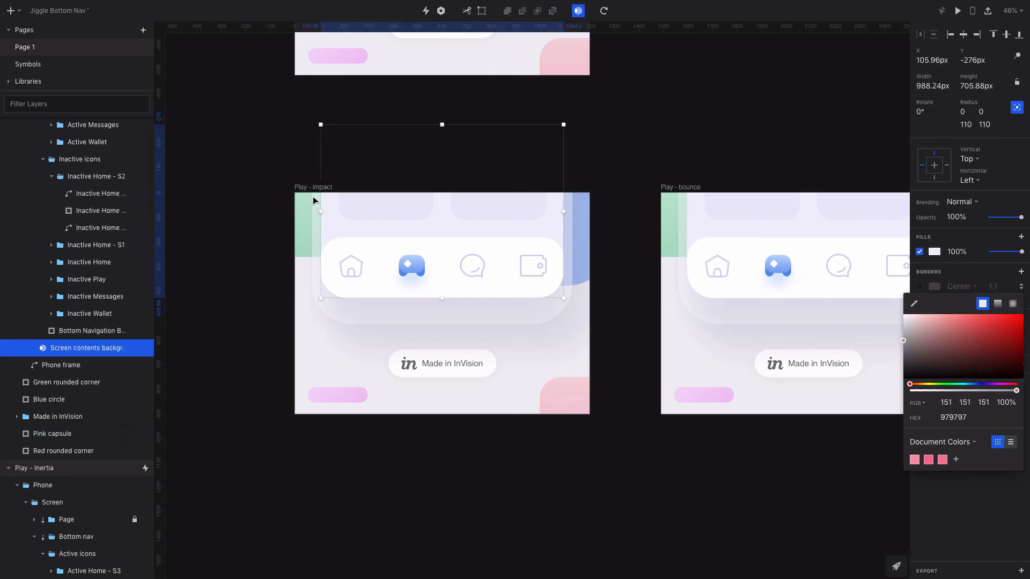
Step: Open the Play - impact to Play - bounce transition timeline and shift Inactive Home - S2's animation to run from 0.22 to 0.39 s
left_click(303, 193)
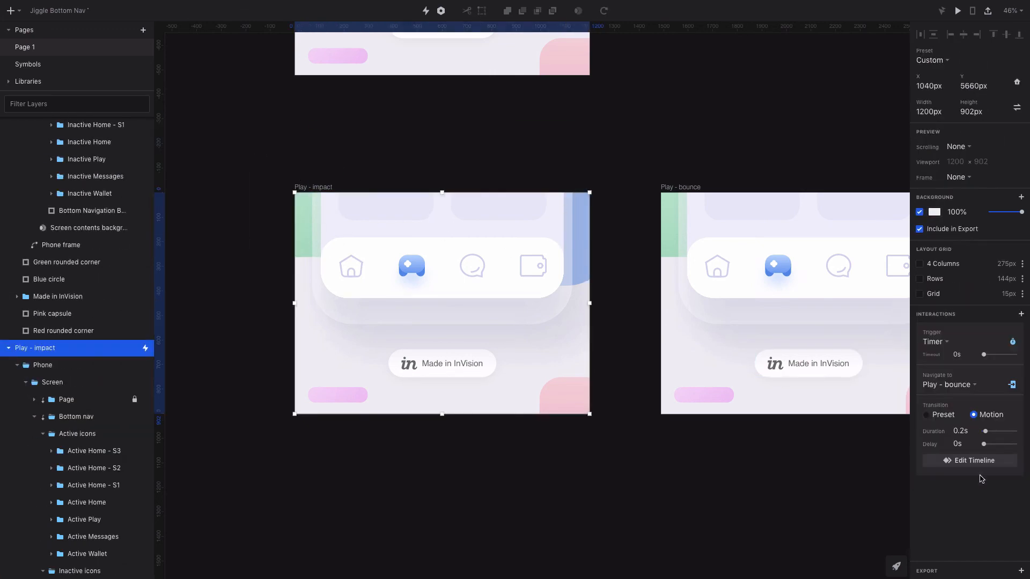
left_click(980, 460)
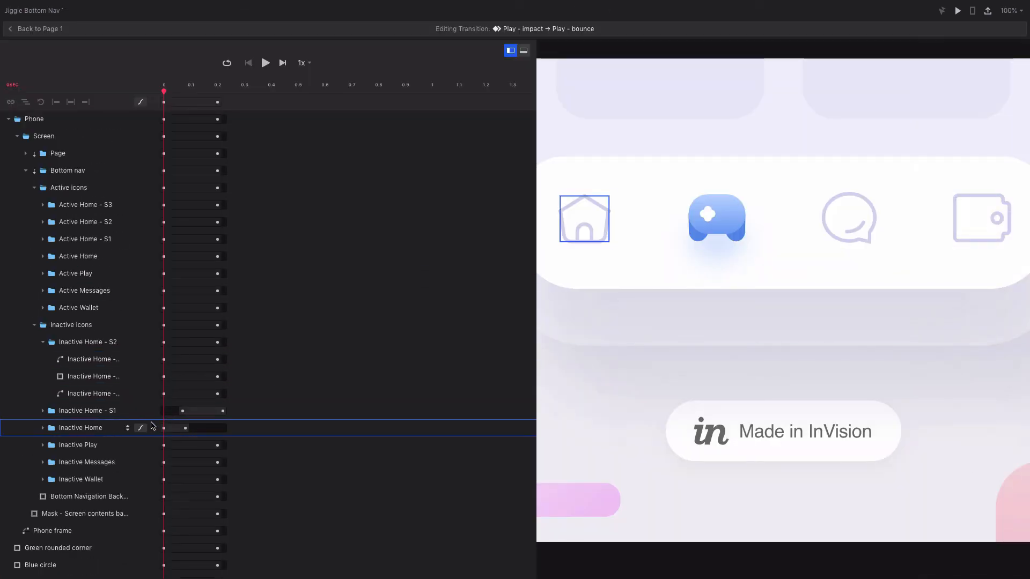
left_click(43, 342)
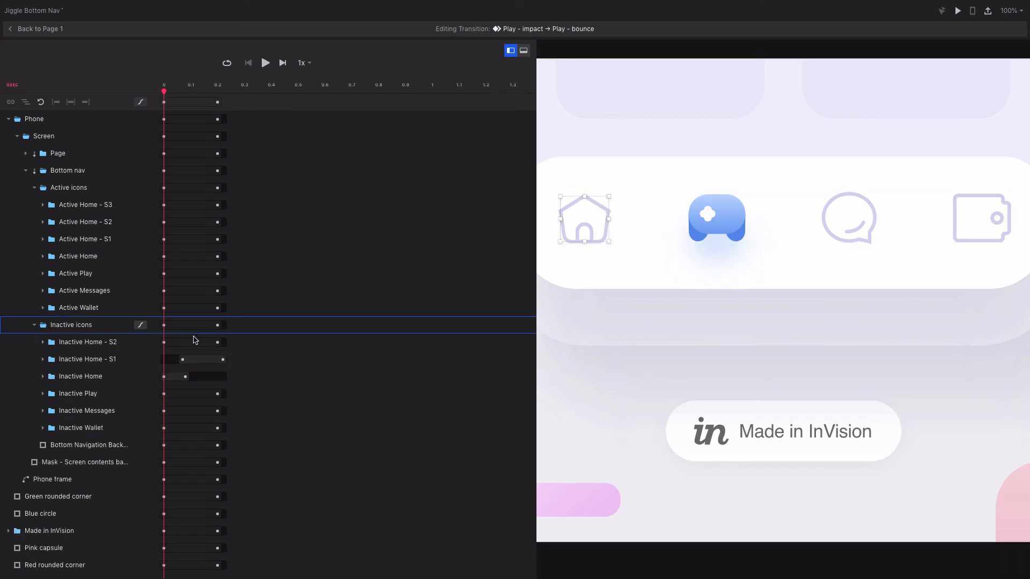
left_click_drag(198, 342, 267, 344)
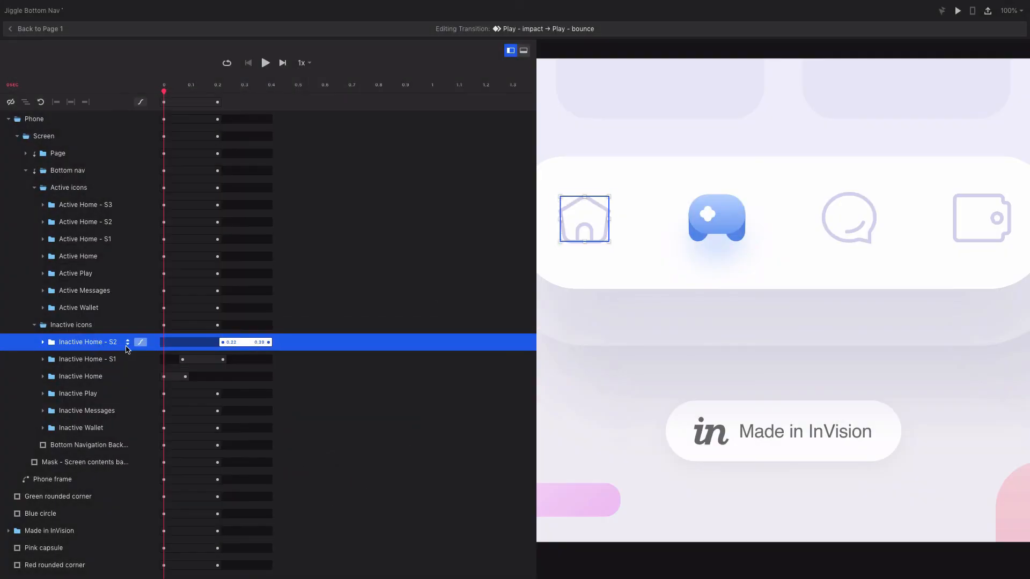
Step: Collapse the Opacity animation of Inactive Home - S1 into an instant change at 0.22 s
left_click(128, 343)
left_click(128, 344)
left_click(129, 359)
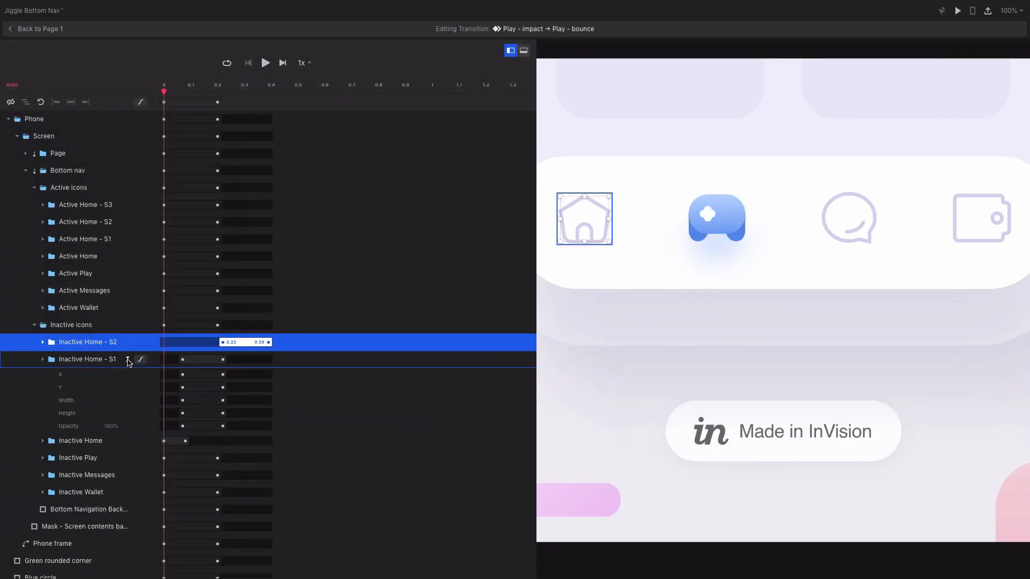
left_click_drag(182, 427, 222, 427)
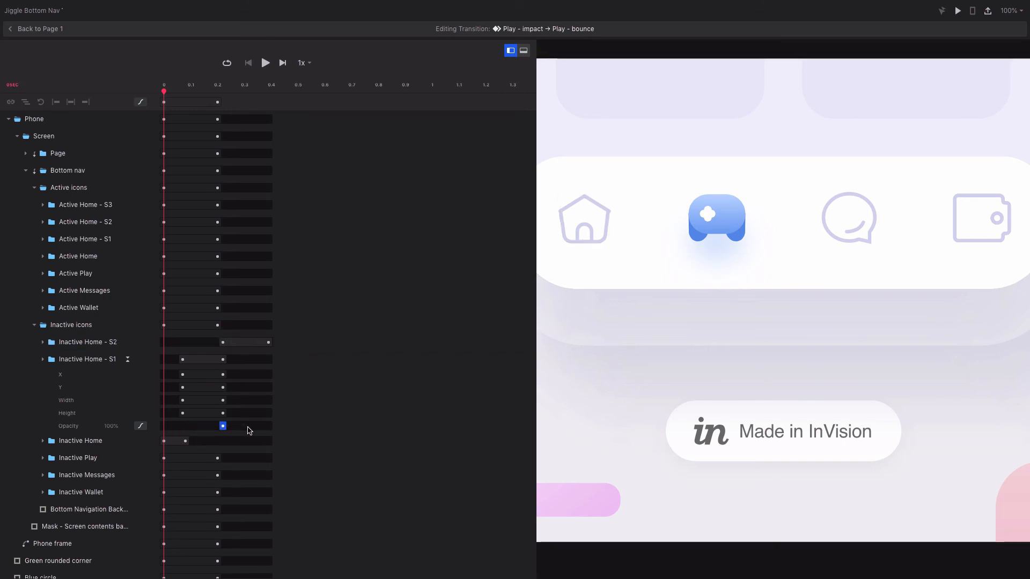
left_click(128, 360)
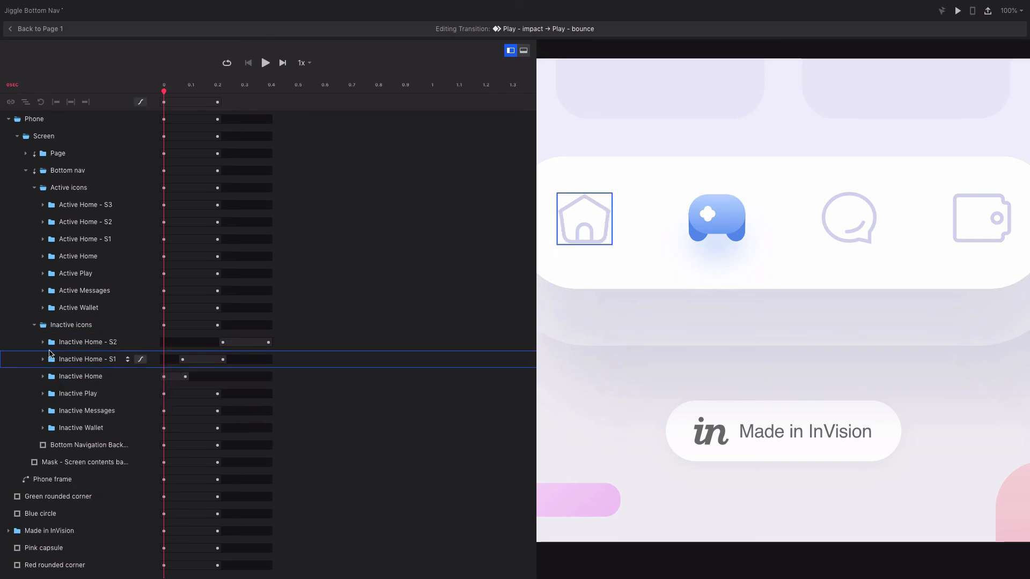
Step: Collapse the Borders animations of all three Inactive Home - S2 shapes into an instant change at 0.22 s
left_click(43, 342)
left_click(128, 360)
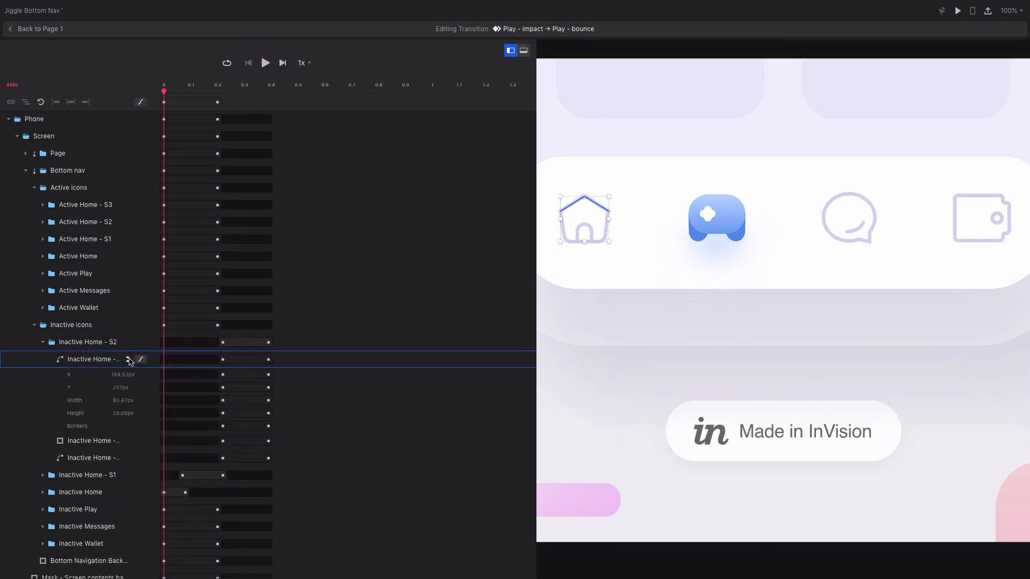
left_click(129, 440)
left_click(128, 441)
left_click(128, 514)
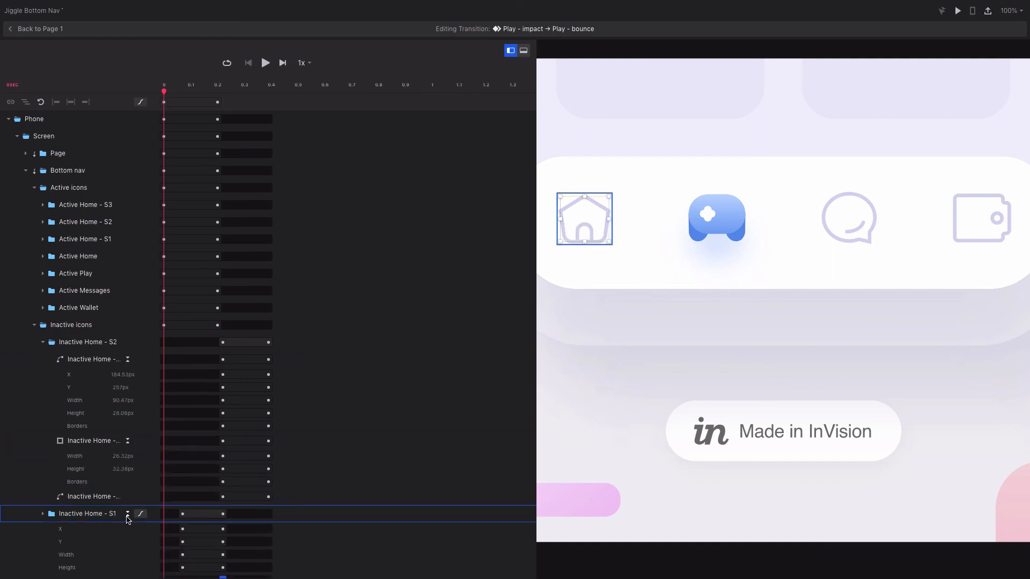
left_click(85, 427)
scroll(87, 430, "down", 2)
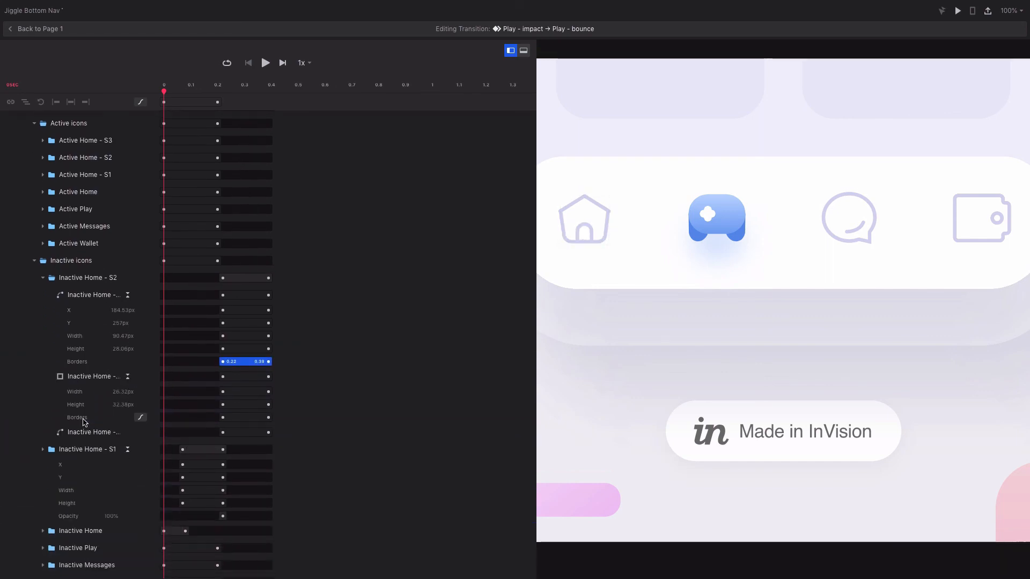
left_click(85, 419, "shift")
left_click(128, 433)
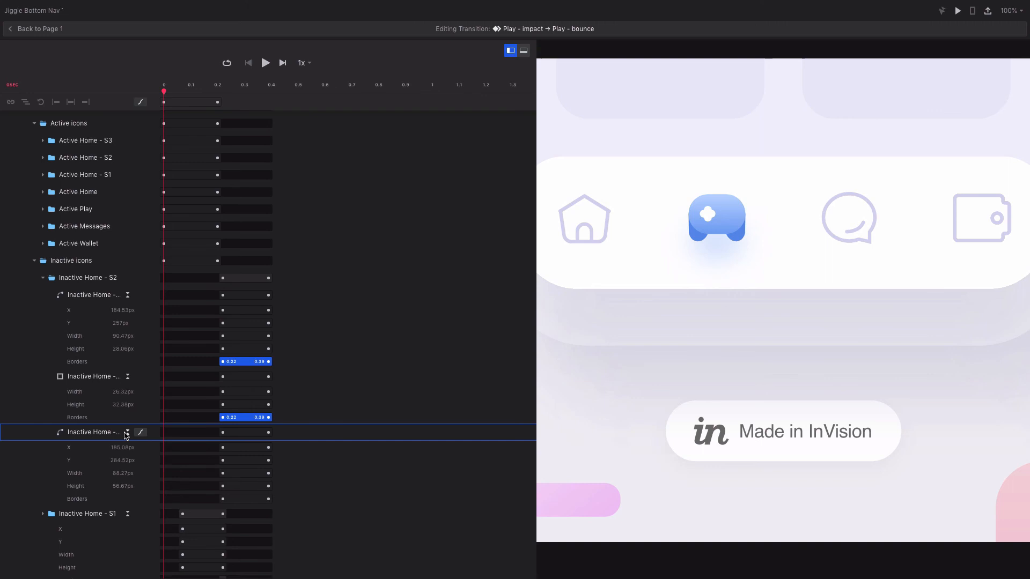
left_click(98, 499, "shift")
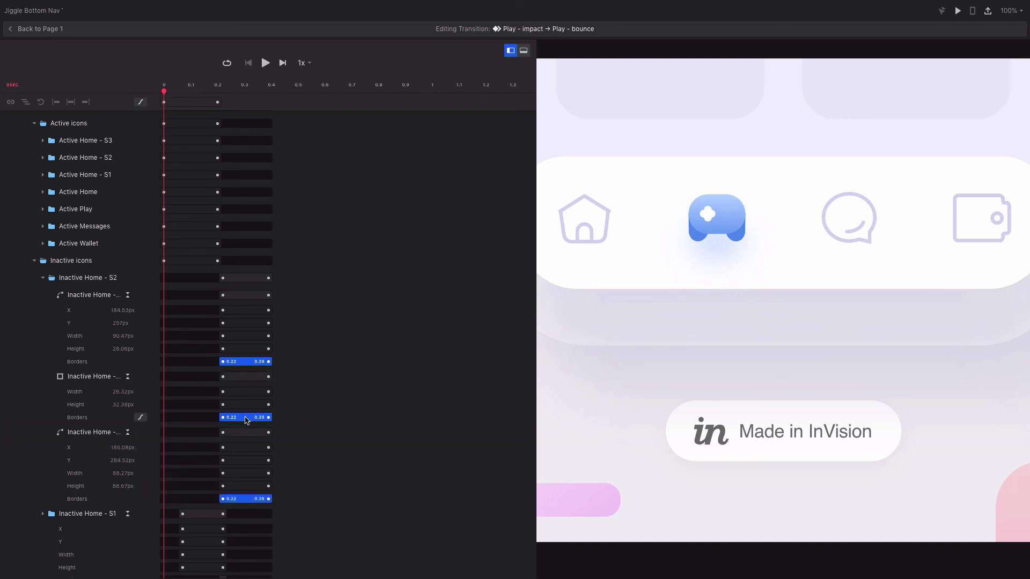
left_click_drag(268, 418, 204, 418)
Step: Extend the animations of the three shapes inside Inactive Home - S2 to end at 0.4 s
left_click_drag(263, 296, 265, 297)
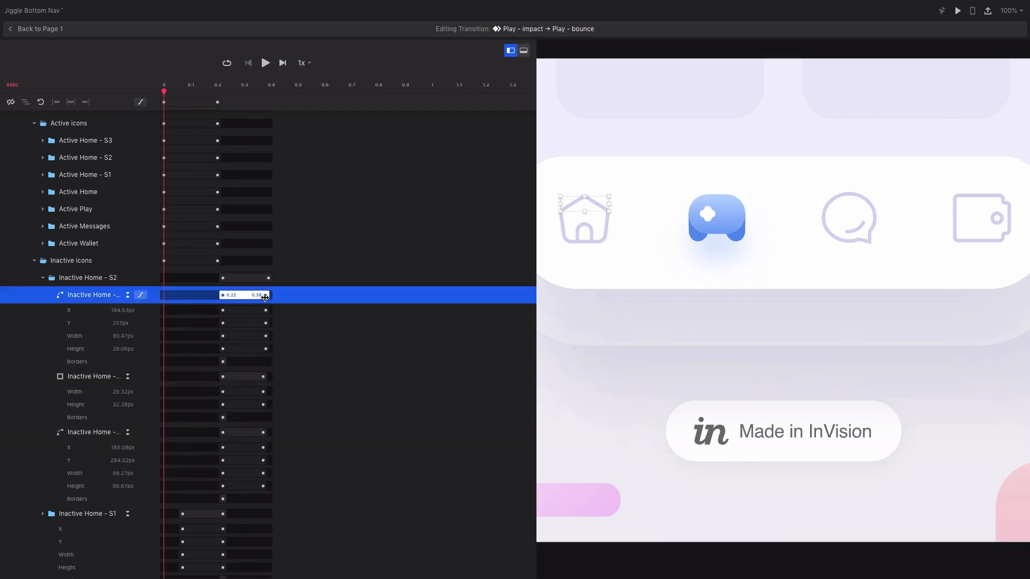
left_click(96, 376)
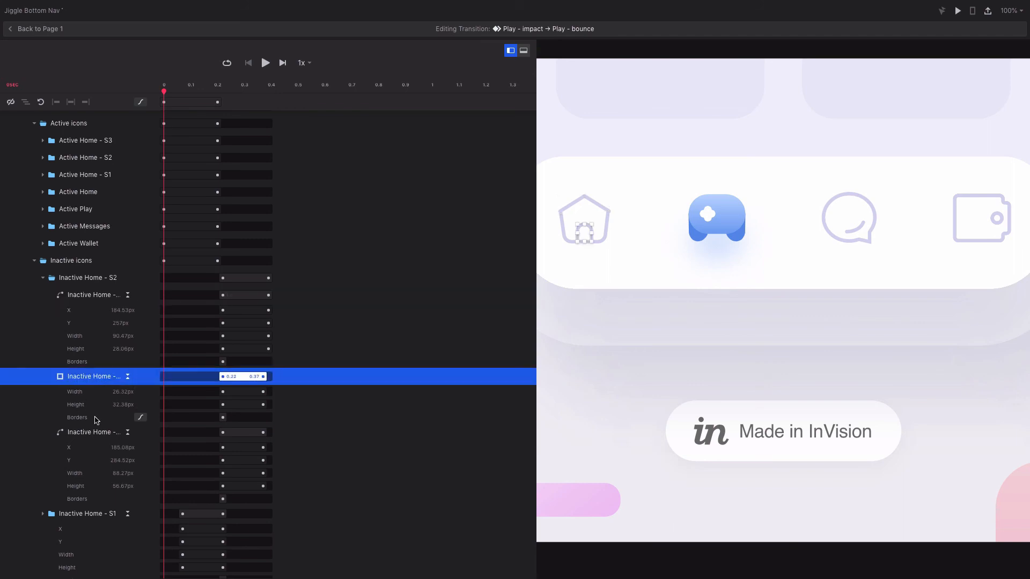
left_click(95, 432, "shift")
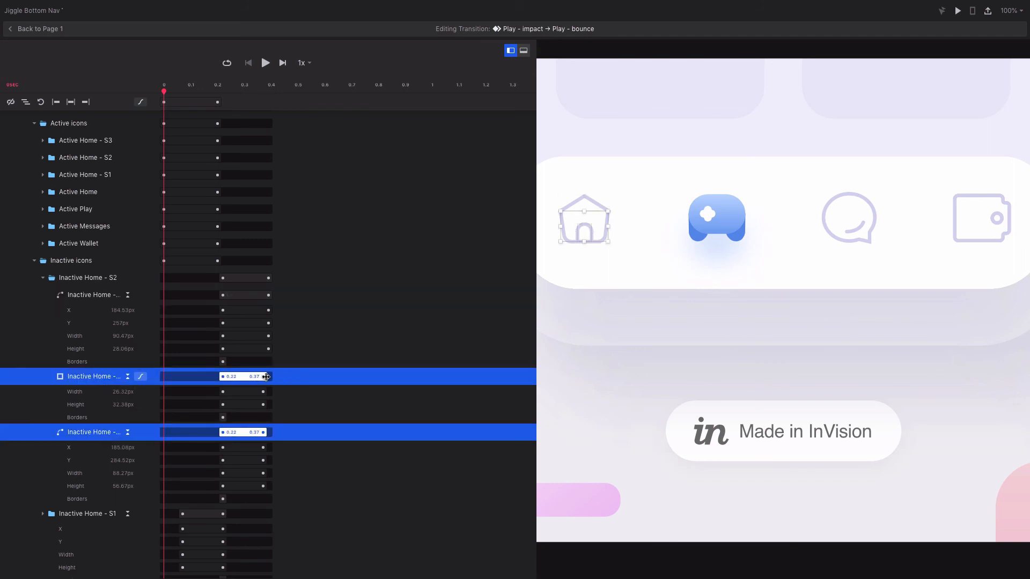
left_click_drag(266, 377, 268, 376)
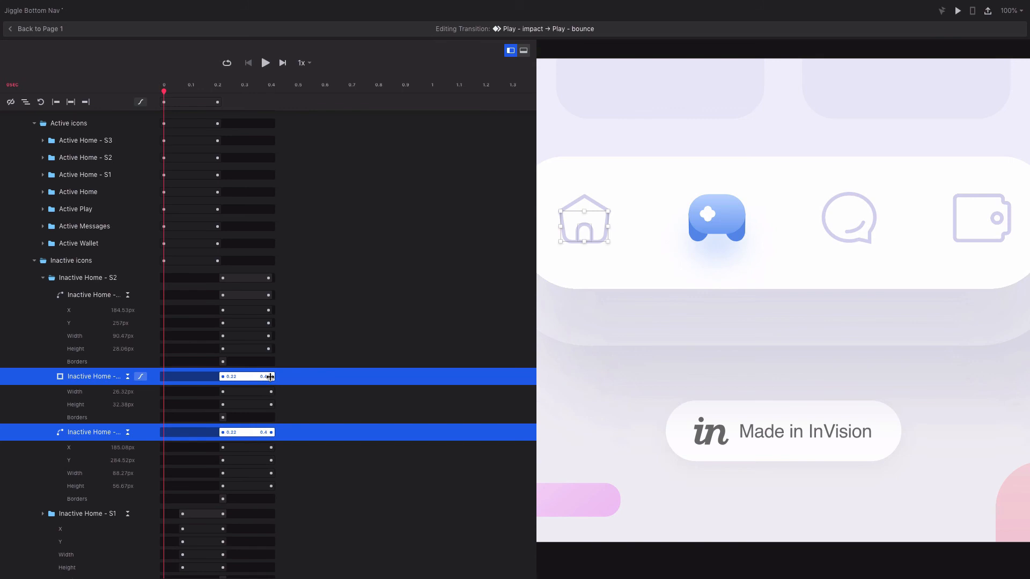
left_click(270, 377)
left_click(139, 348)
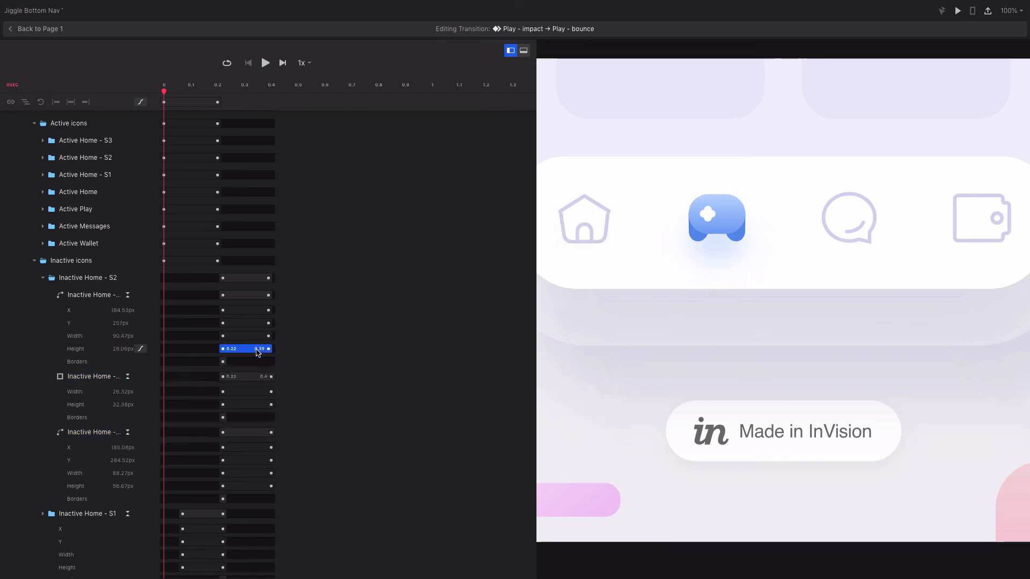
left_click(266, 295)
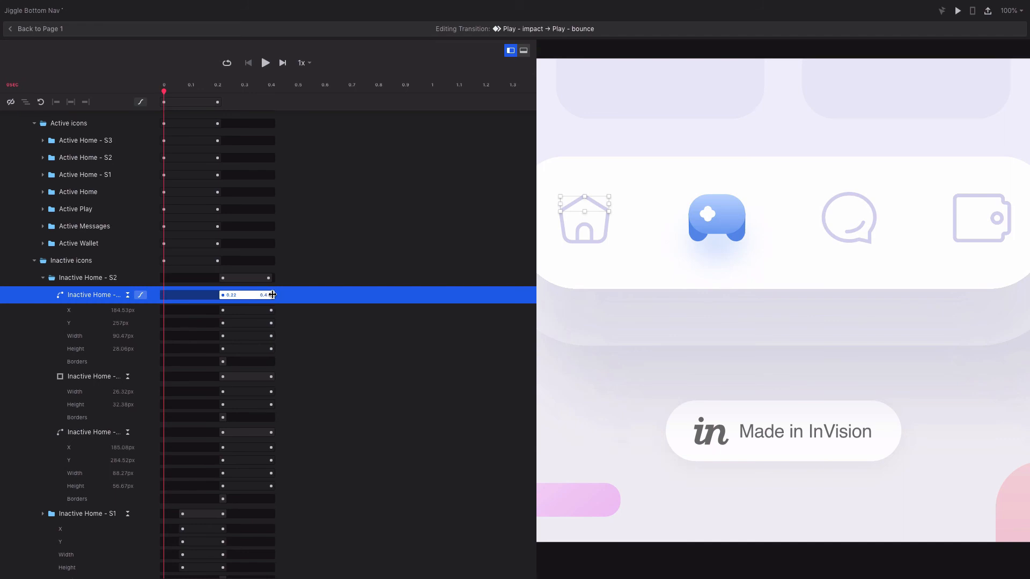
Step: Preview the edited Play - impact to Play - bounce transition twice and return to Page 1
left_click(265, 63)
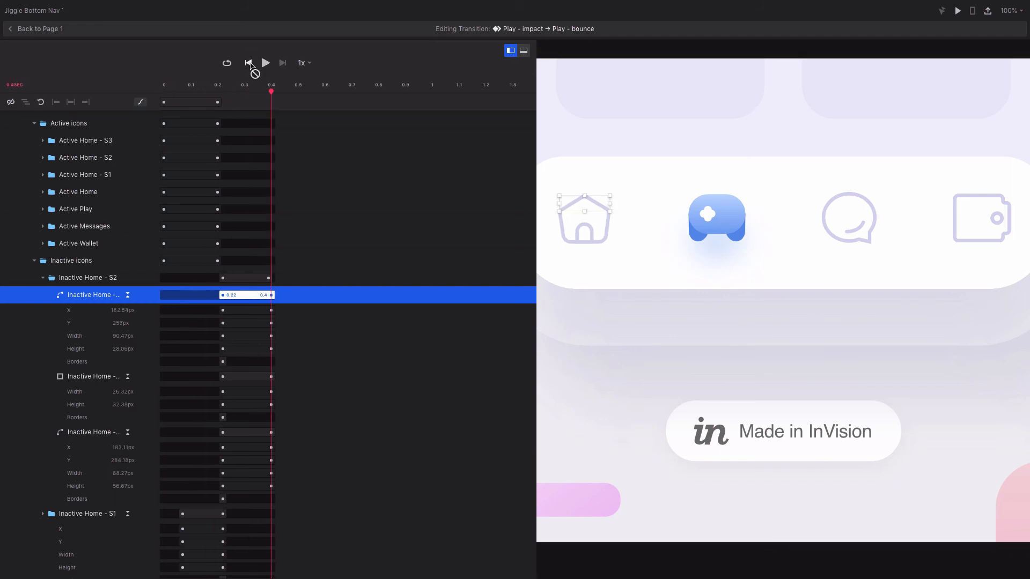
left_click(248, 62)
left_click(265, 63)
left_click(46, 29)
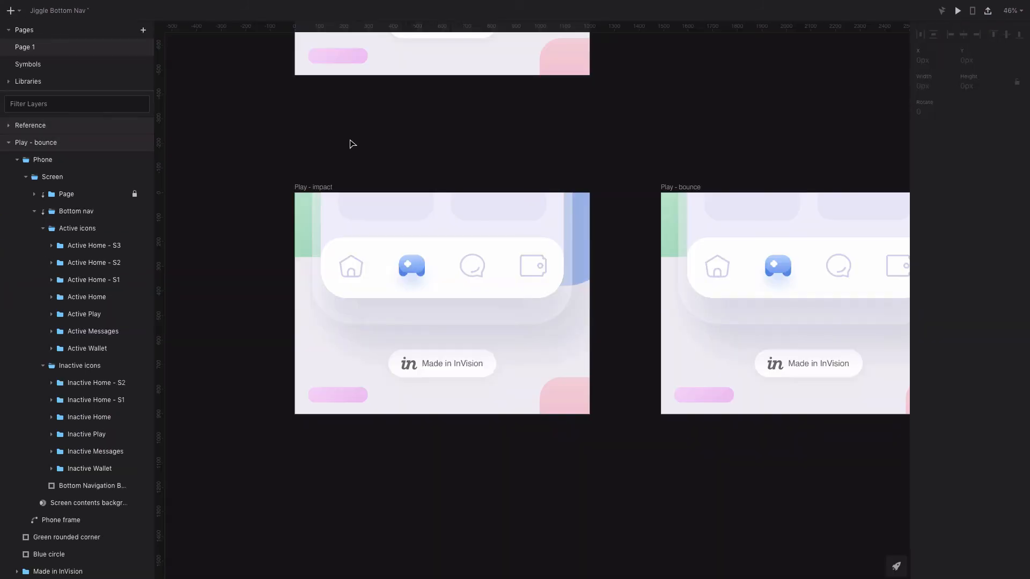
Step: Duplicate the Inactive Home - S2 layer on Play - bounce and rename the copy Inactive Home - S3
left_click(100, 387)
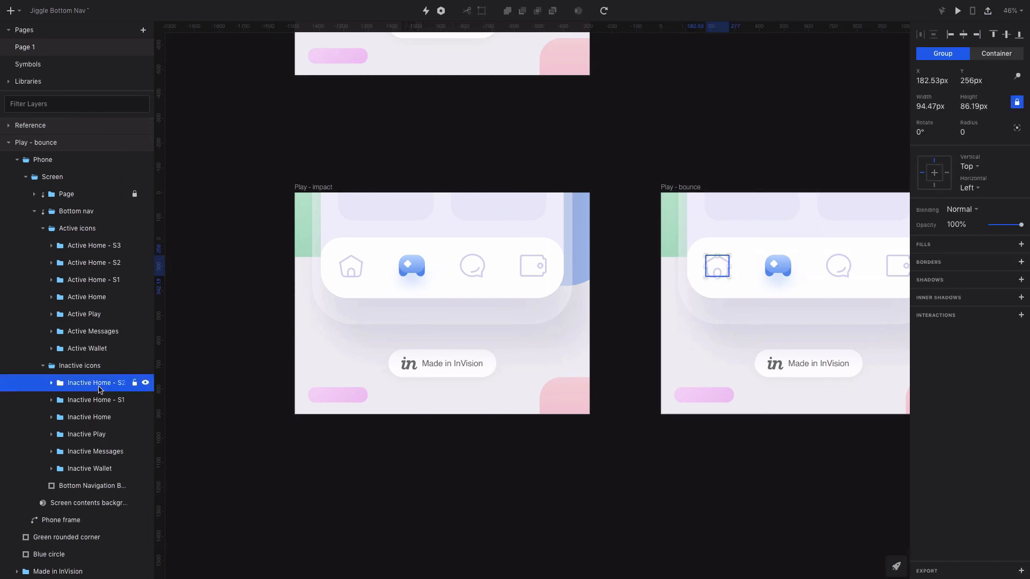
key("super+d")
double_click(111, 385)
left_click(134, 384)
key("BackSpace")
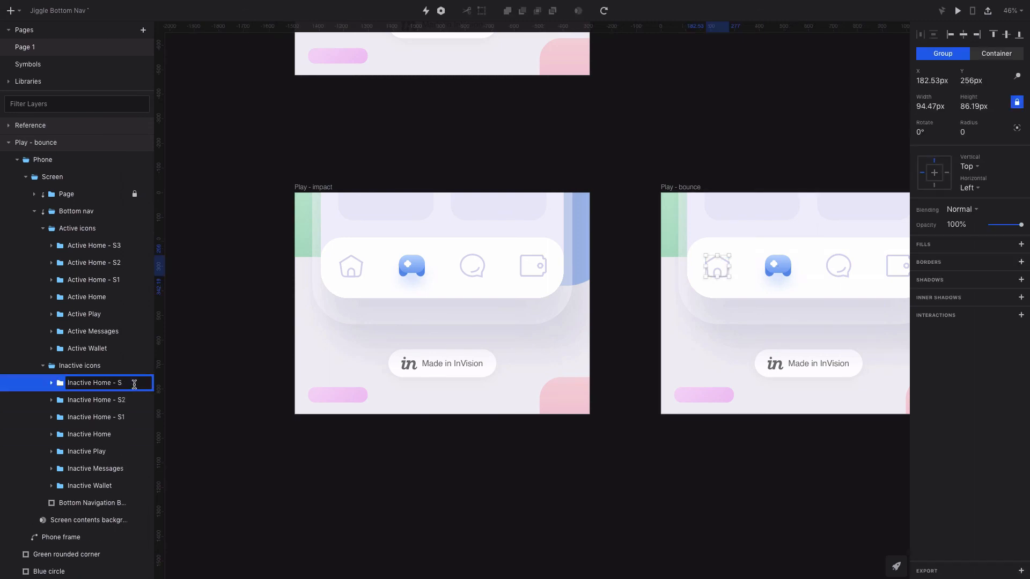
type("3")
key("Return")
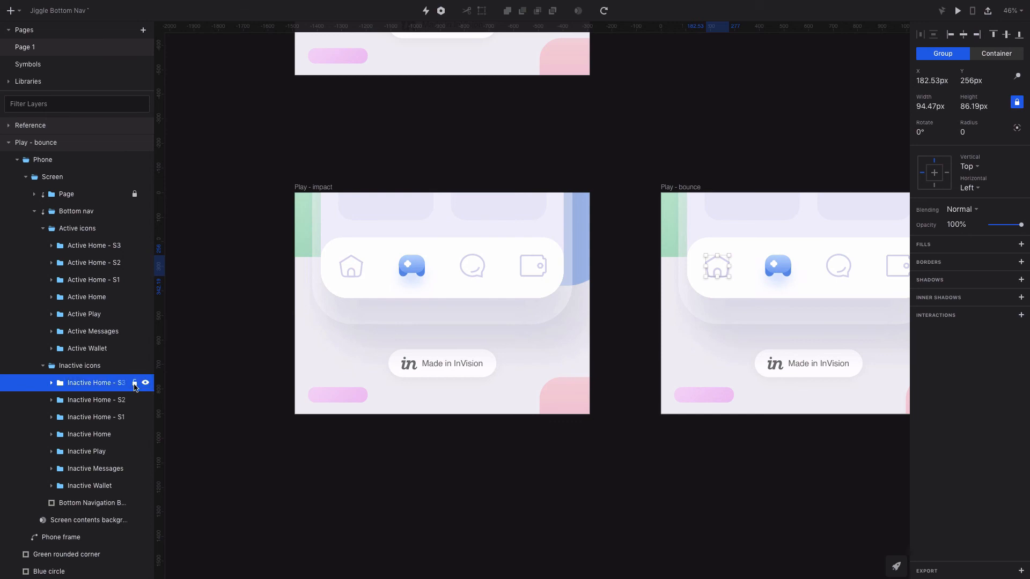
Step: Paste a copy of Inactive Home - S3 above Inactive Home - S2 in the Inactive icons group of Play - impact
left_click(317, 187)
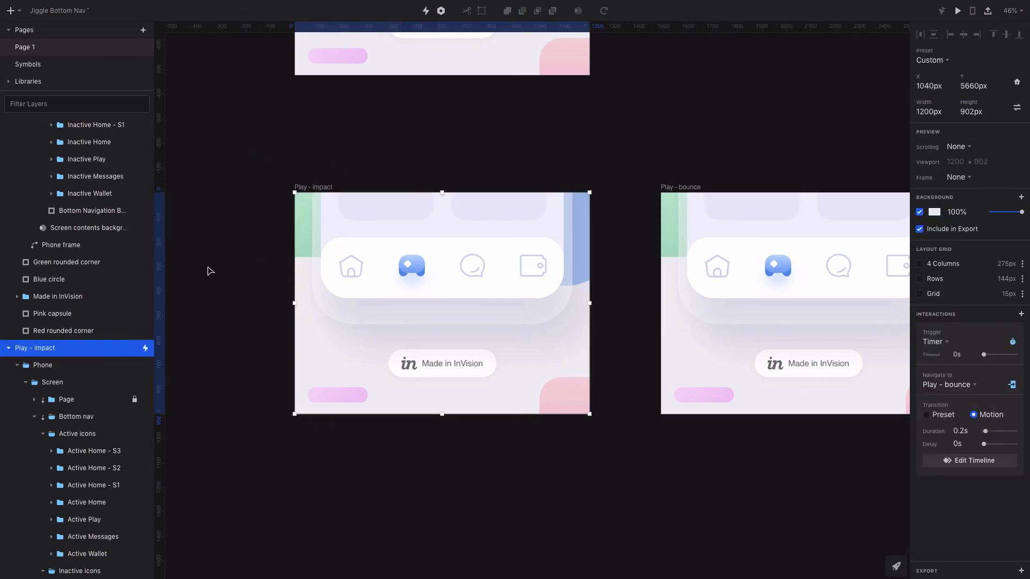
scroll(73, 470, "down", 5)
left_click(59, 272)
left_click(53, 274)
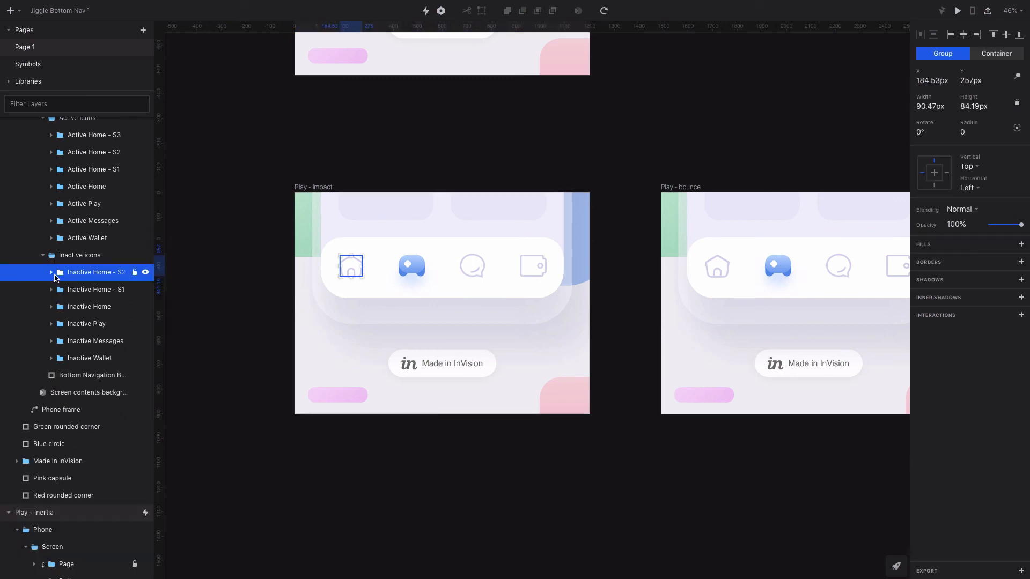
key("ctrl+shift+z")
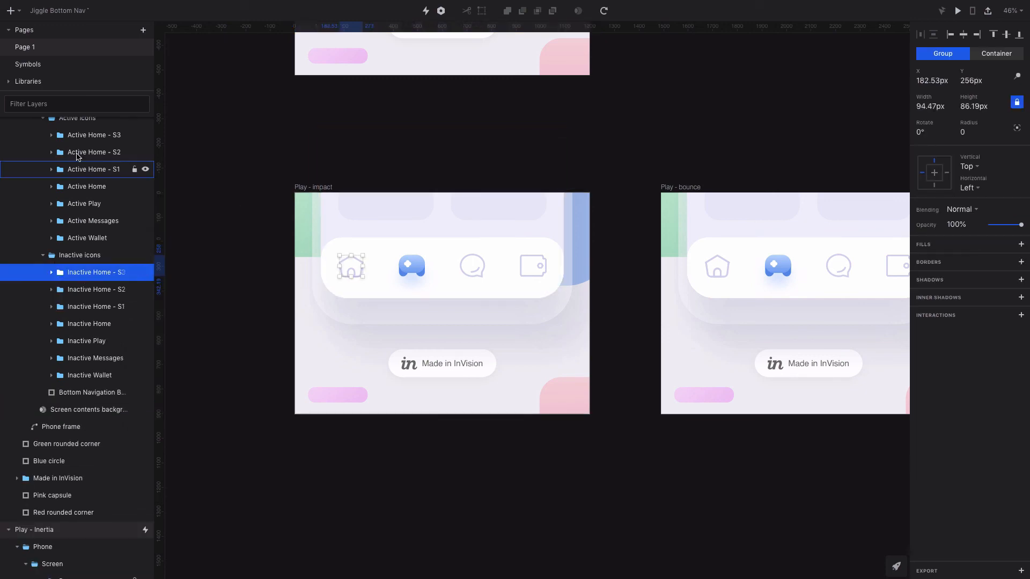
Step: Calculate 0.91*100 for reference and scale Inactive Home - S3 on Play - bounce down to 90.47 × 82.19 px
scroll(77, 156, "up", 9)
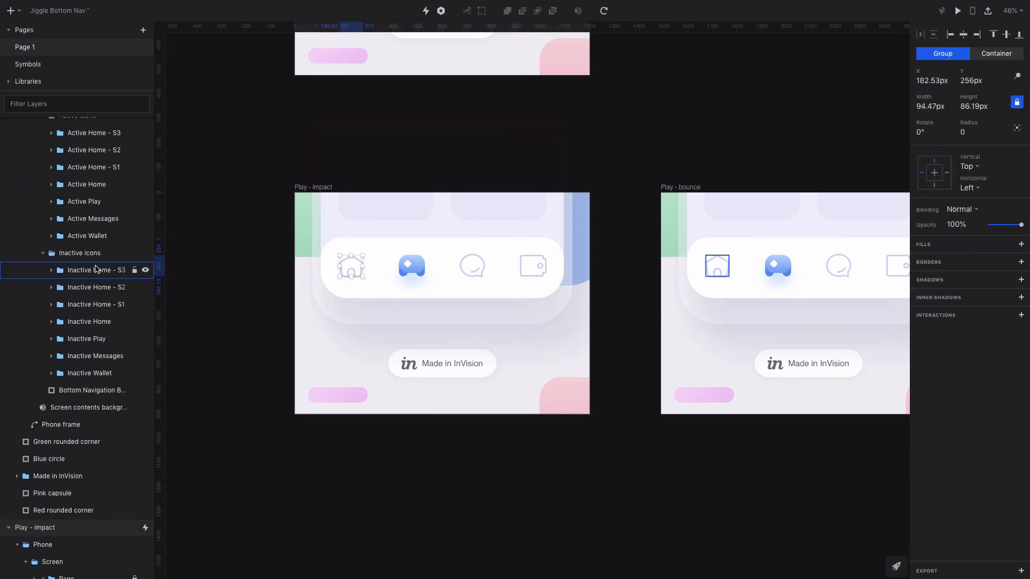
left_click(91, 269)
key("super+space")
key("Right")
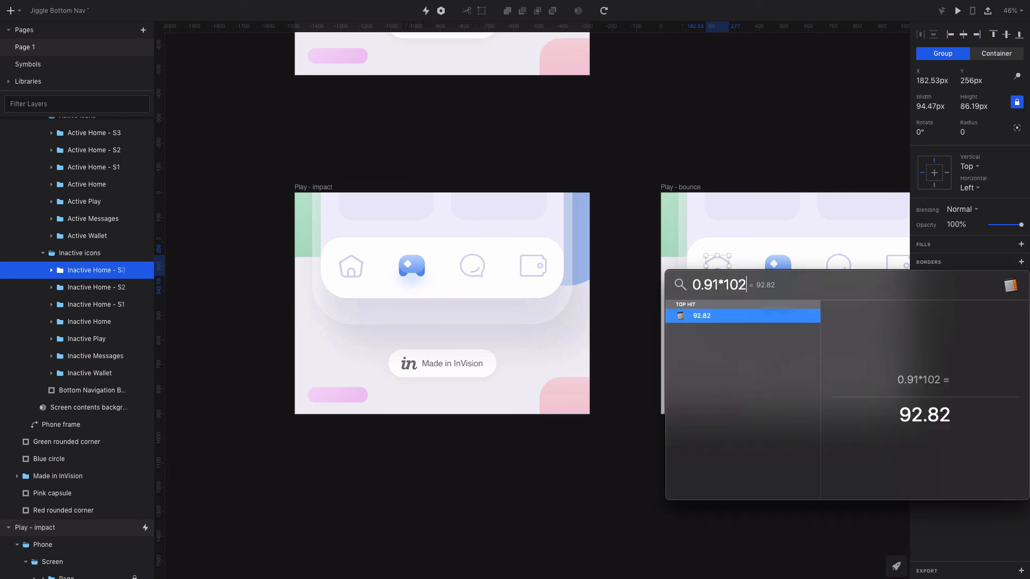
type("0")
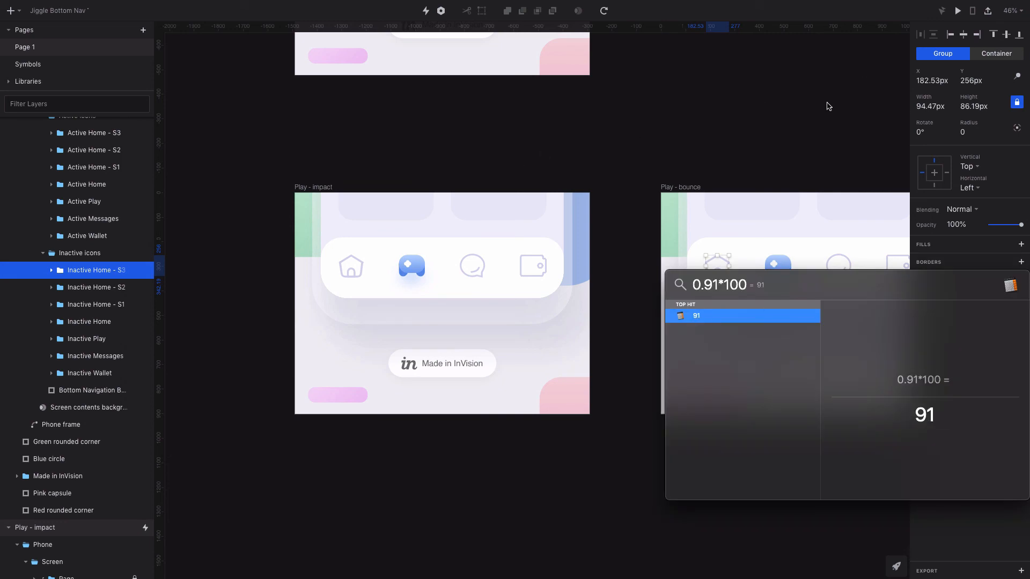
key("Escape")
scroll(743, 260, "up", 5)
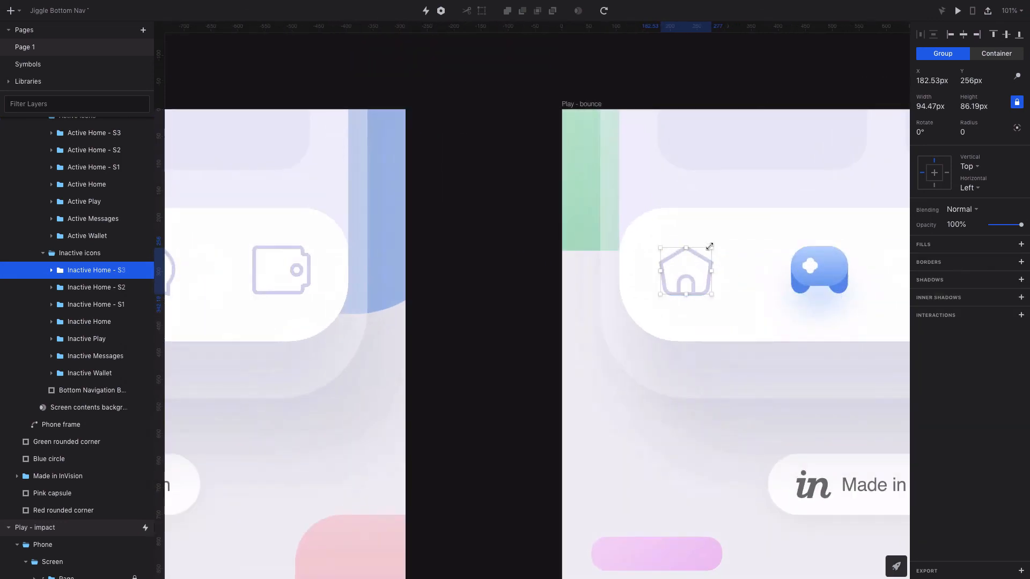
left_click_drag(709, 248, 709, 248)
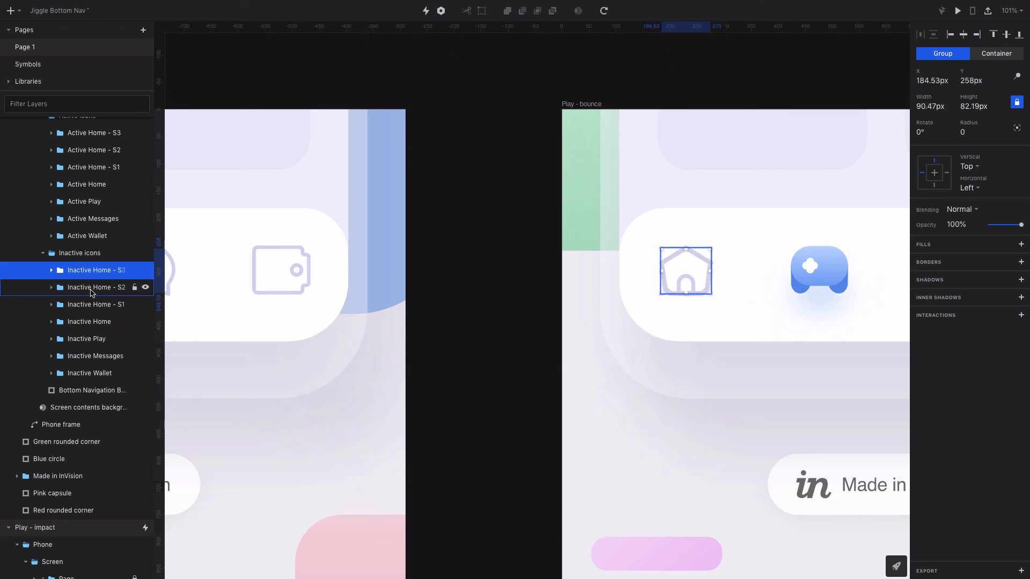
Step: Set the opacity of Inactive Home - S2 on Play - bounce to 0%
left_click(107, 288)
left_click_drag(1020, 224, 899, 218)
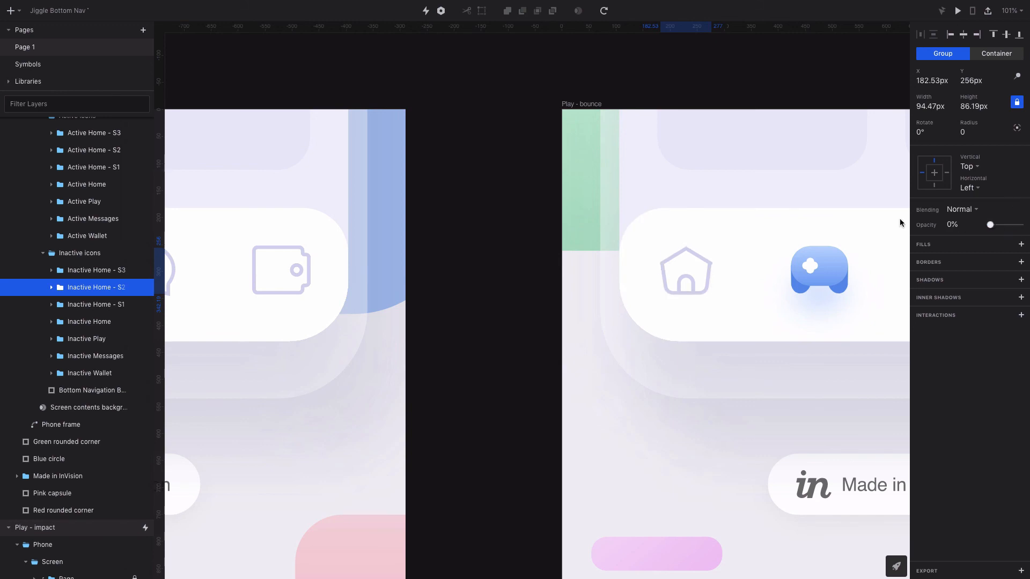
Step: Set the border colour opacity of the three shapes inside Inactive Home - S3 on Play - impact to 0%
scroll(766, 223, "down", 5)
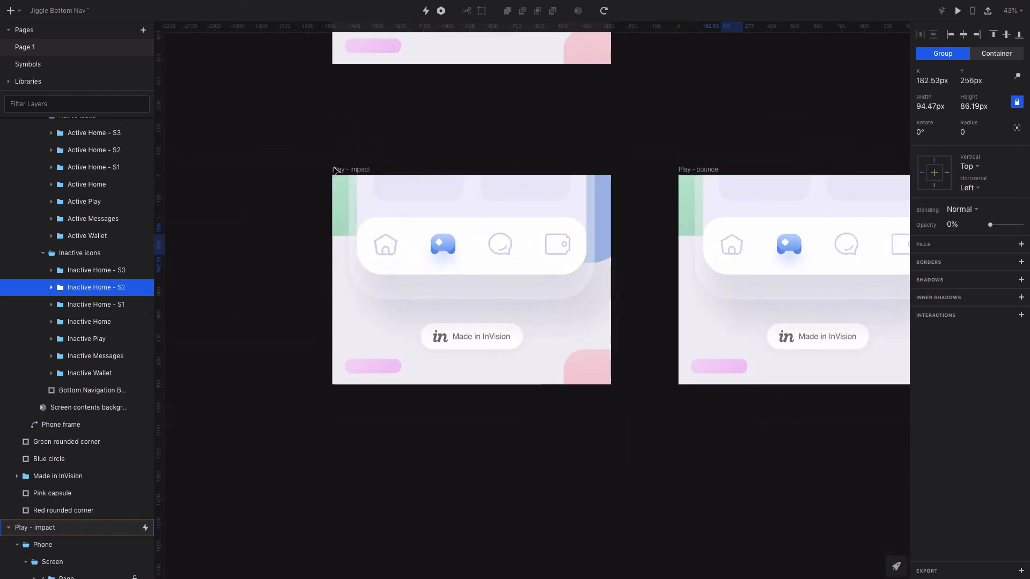
left_click(358, 171)
scroll(113, 440, "down", 5)
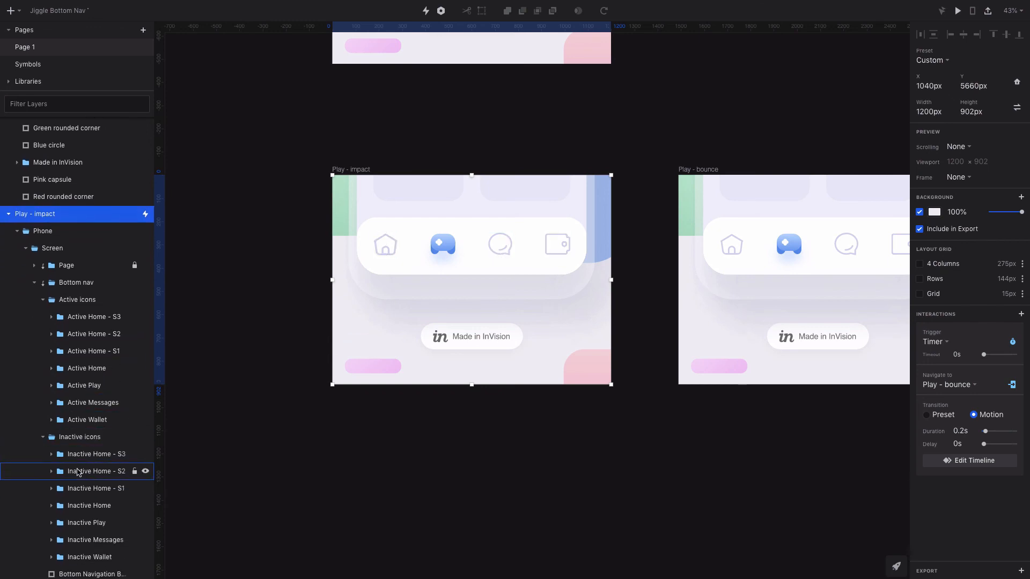
left_click(51, 455)
left_click(83, 472)
left_click(82, 506, "shift")
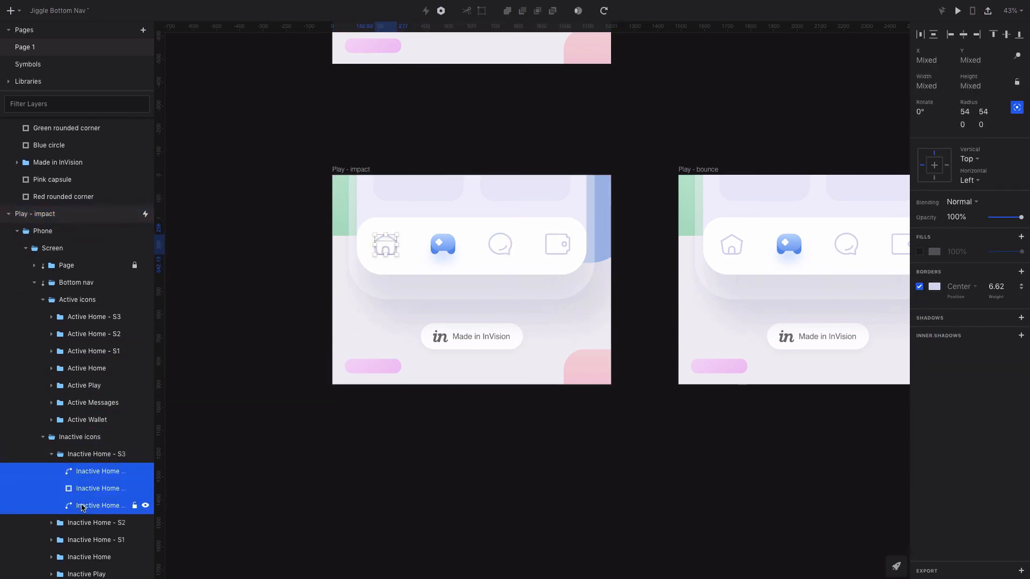
left_click(933, 287)
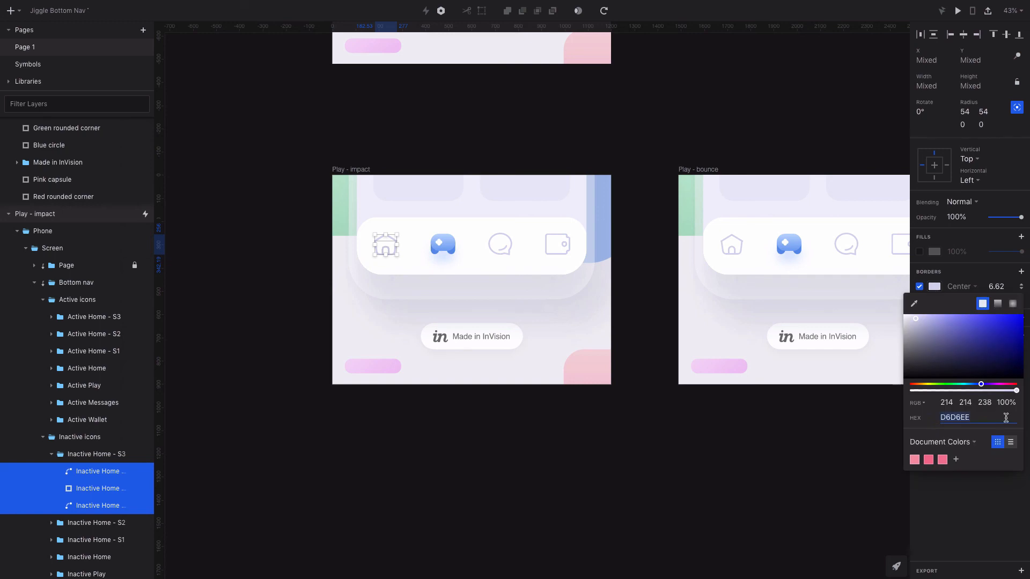
left_click_drag(1015, 391, 960, 391)
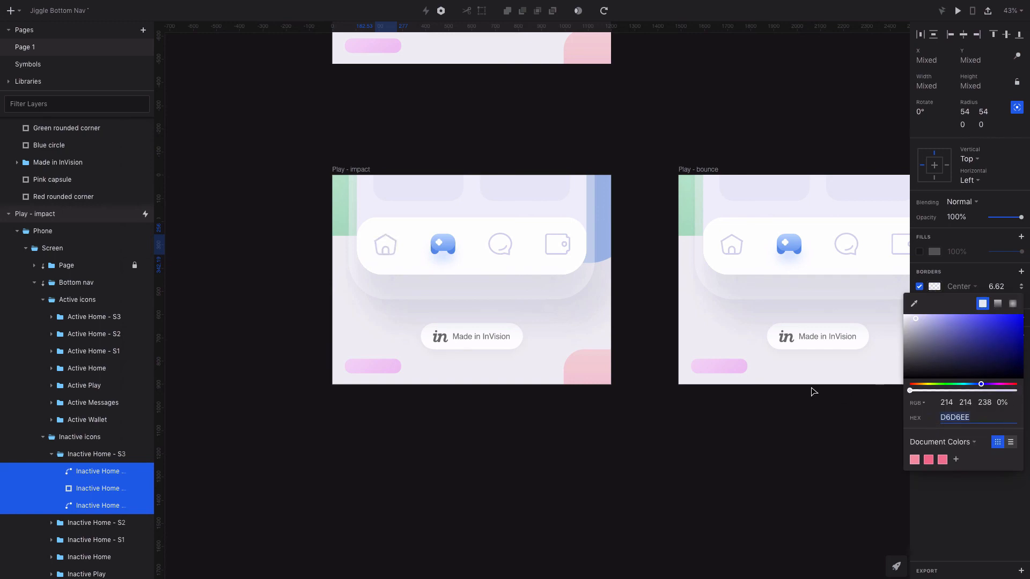
left_click(368, 158)
Step: Edit the Play - impact to Play - bounce timeline so Inactive Home - S3 animates from 0.4 to 0.47 s
left_click(346, 170)
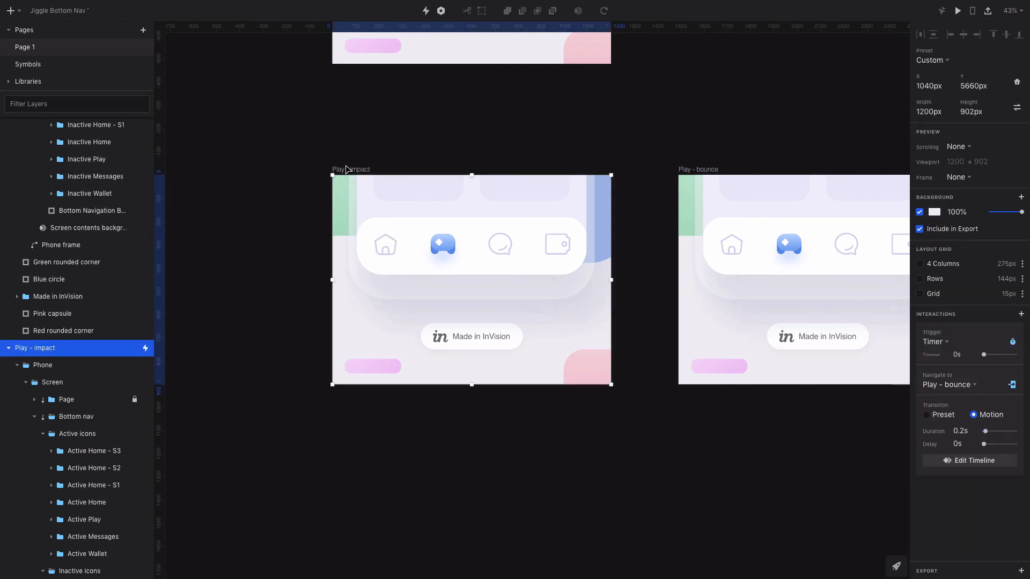
left_click(972, 462)
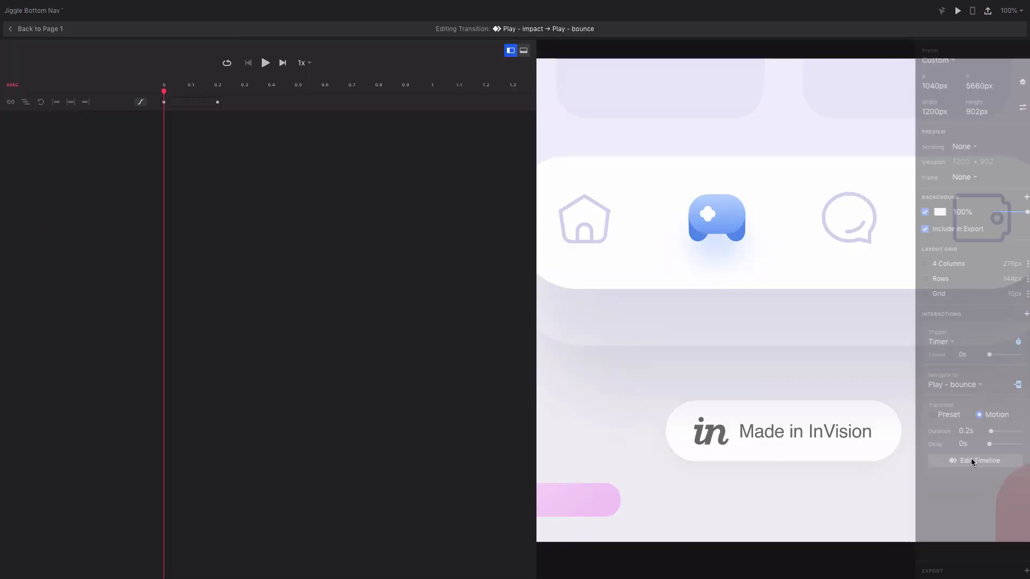
left_click_drag(229, 86, 286, 87)
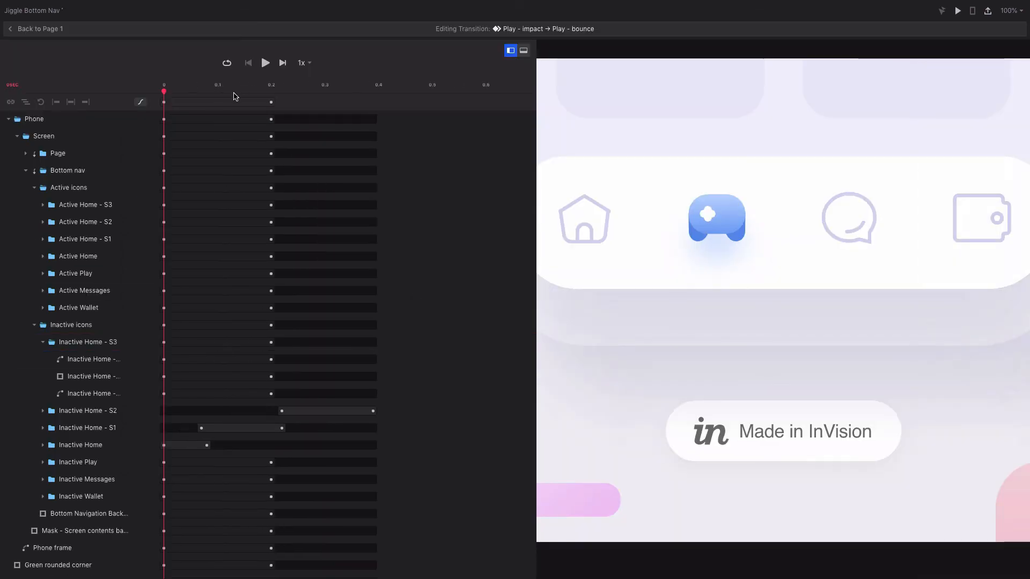
left_click(196, 346)
left_click_drag(197, 347, 407, 346)
left_click_drag(407, 248, 410, 249)
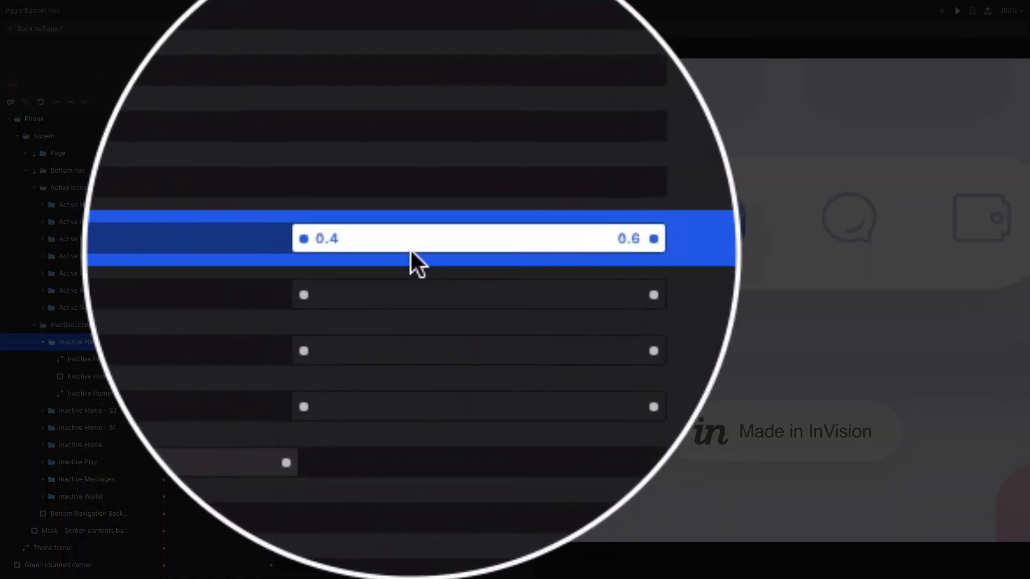
left_click_drag(486, 252, 414, 249)
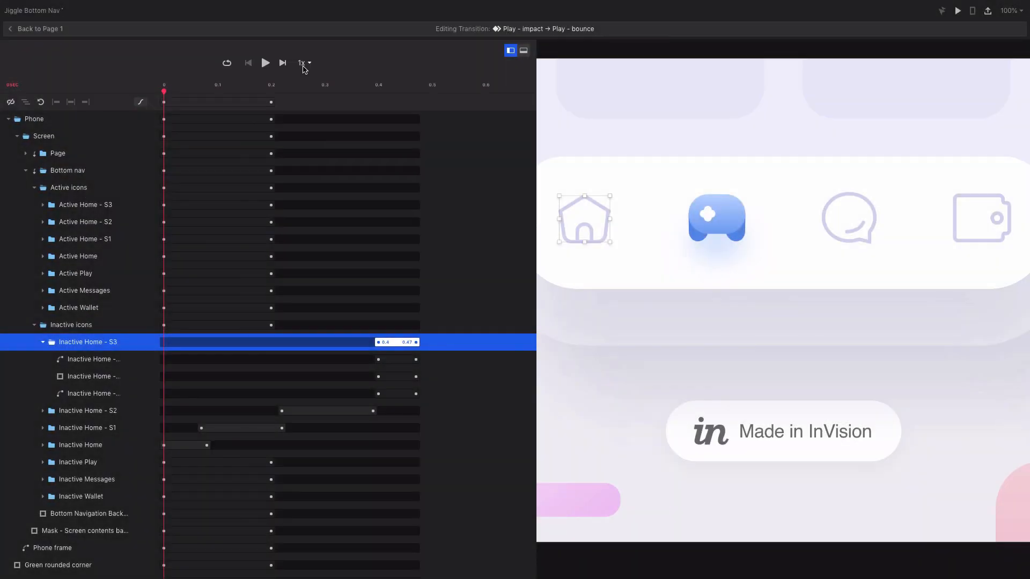
Step: Shorten the Borders animations of the three shapes inside Inactive Home - S3 to an instant change at 0.4 s
left_click(128, 360)
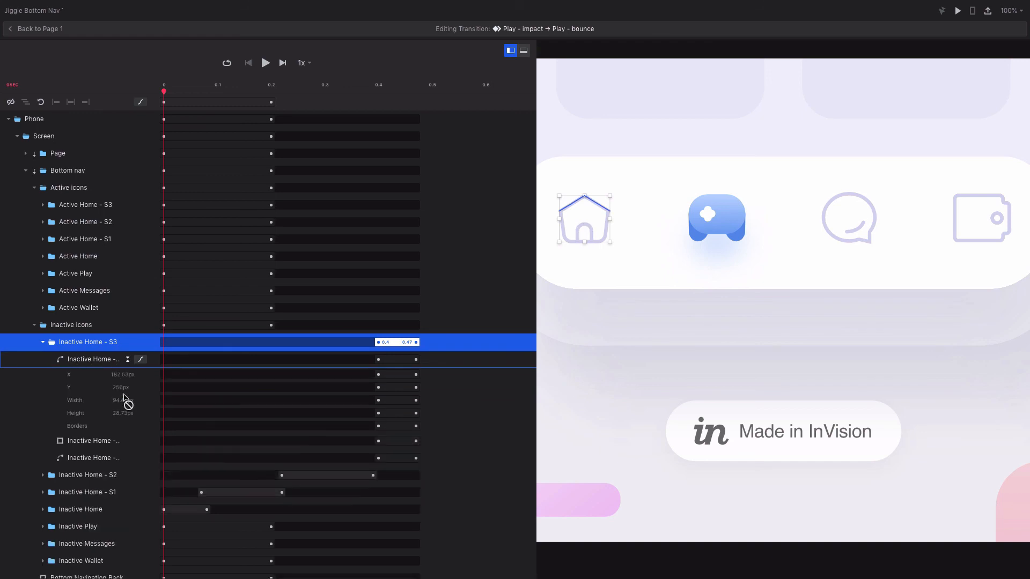
left_click(128, 455)
scroll(124, 504, "down", 1)
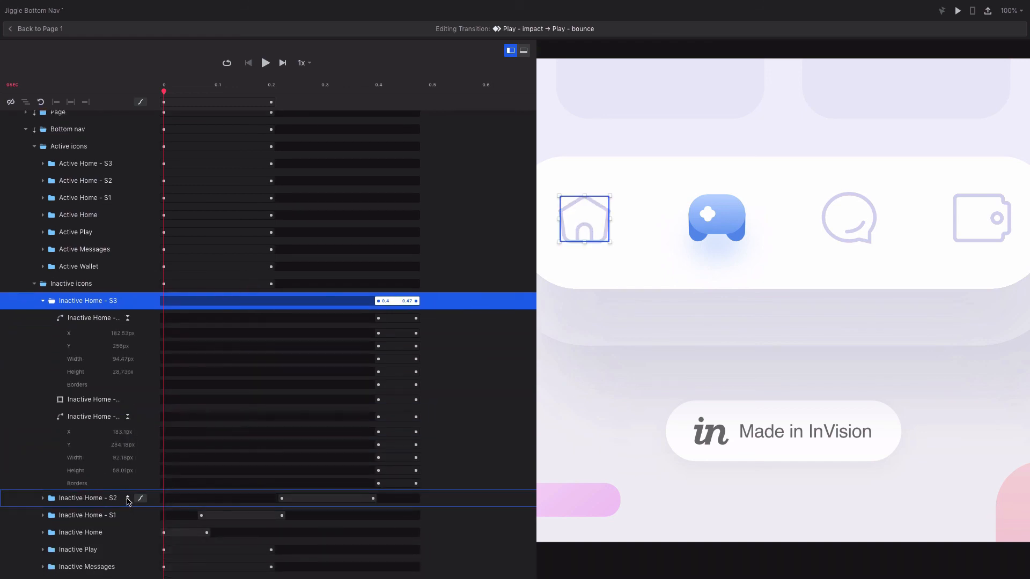
left_click(127, 400)
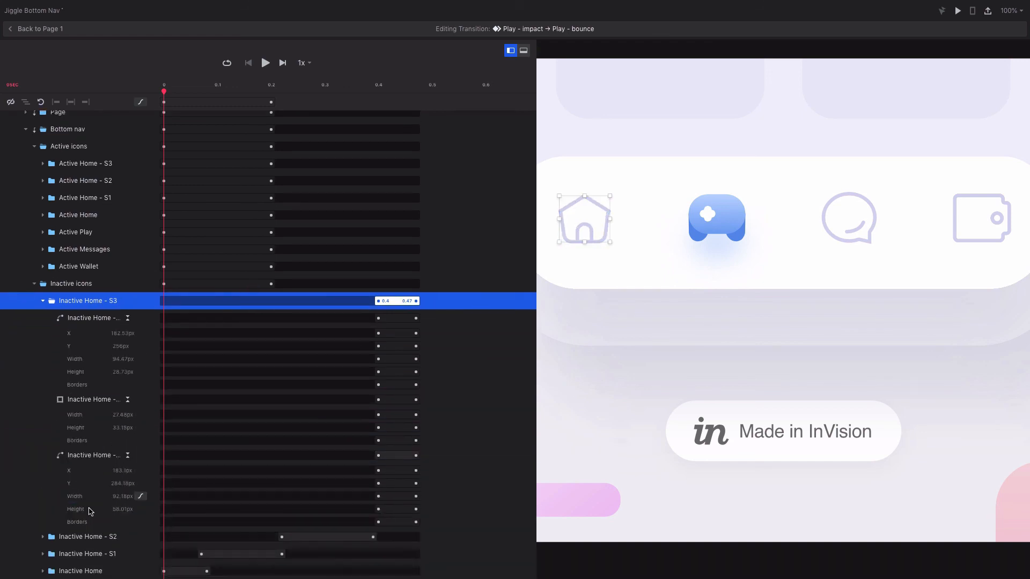
left_click(84, 523)
left_click(79, 442, "shift")
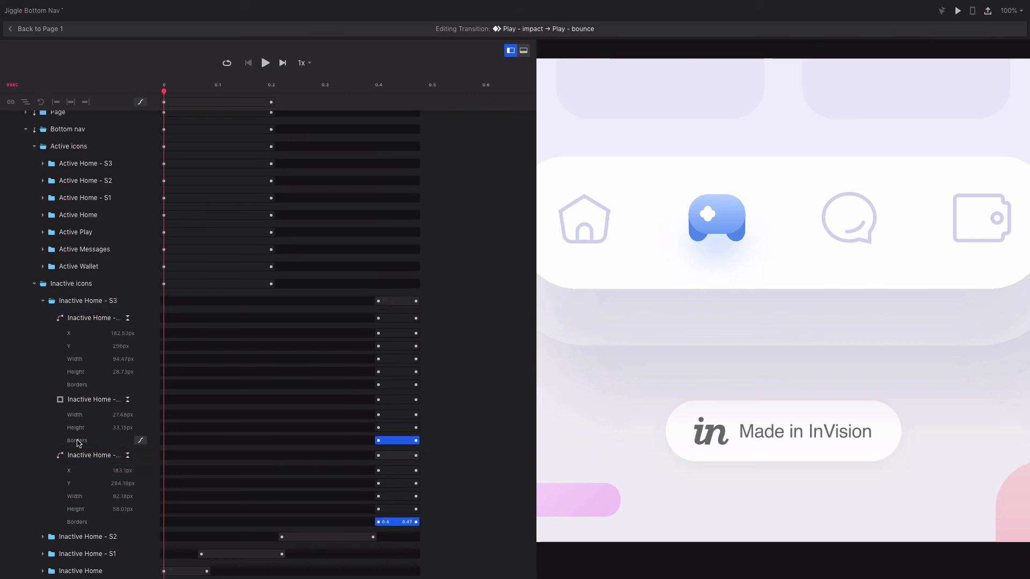
left_click(79, 385, "shift")
left_click_drag(417, 385, 358, 382)
Step: Extend the animations of the three shapes inside Inactive Home - S3 to end at 0.47 s
left_click(88, 320)
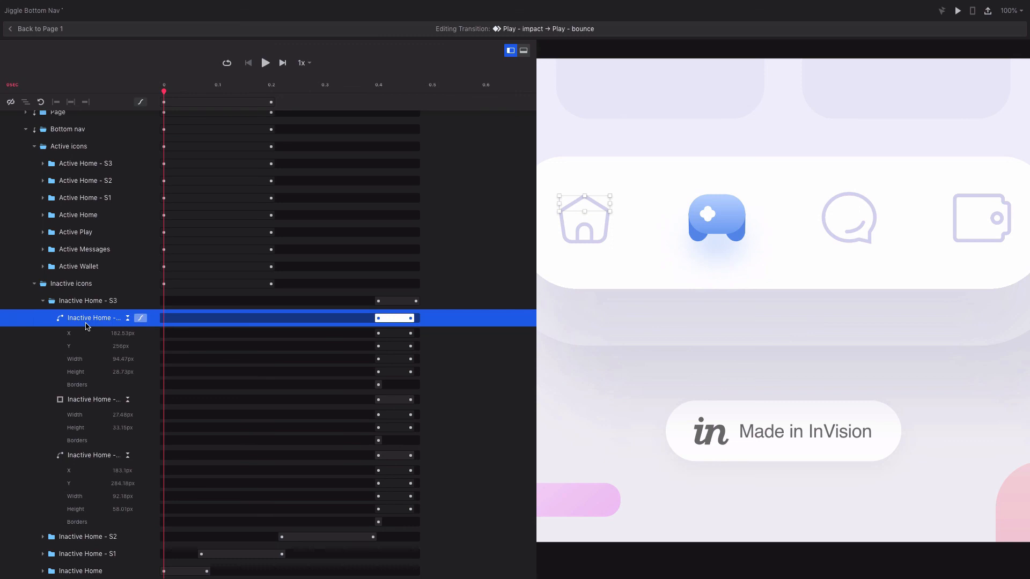
left_click(78, 401, "shift")
left_click(81, 456, "shift")
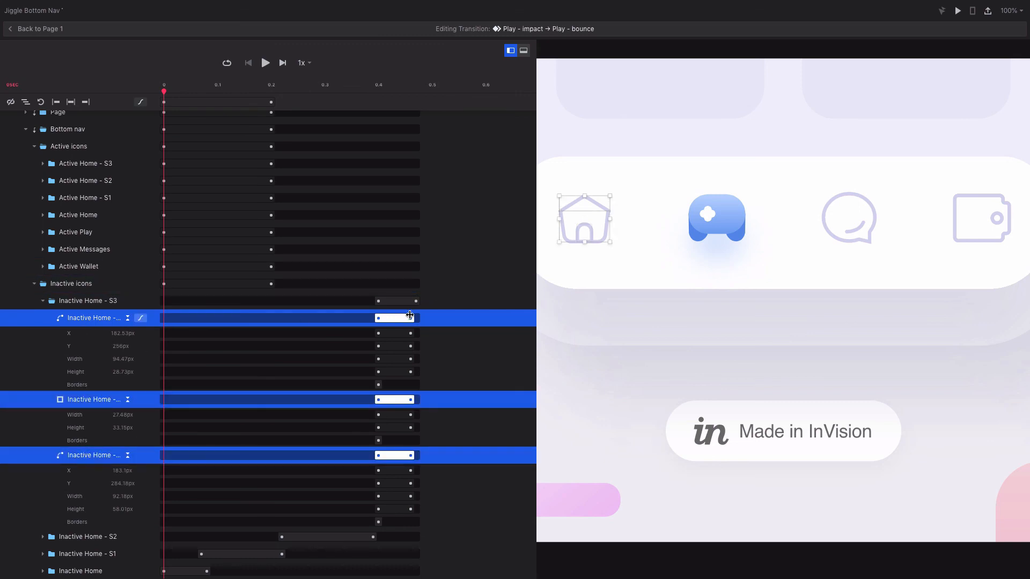
left_click_drag(411, 316, 416, 316)
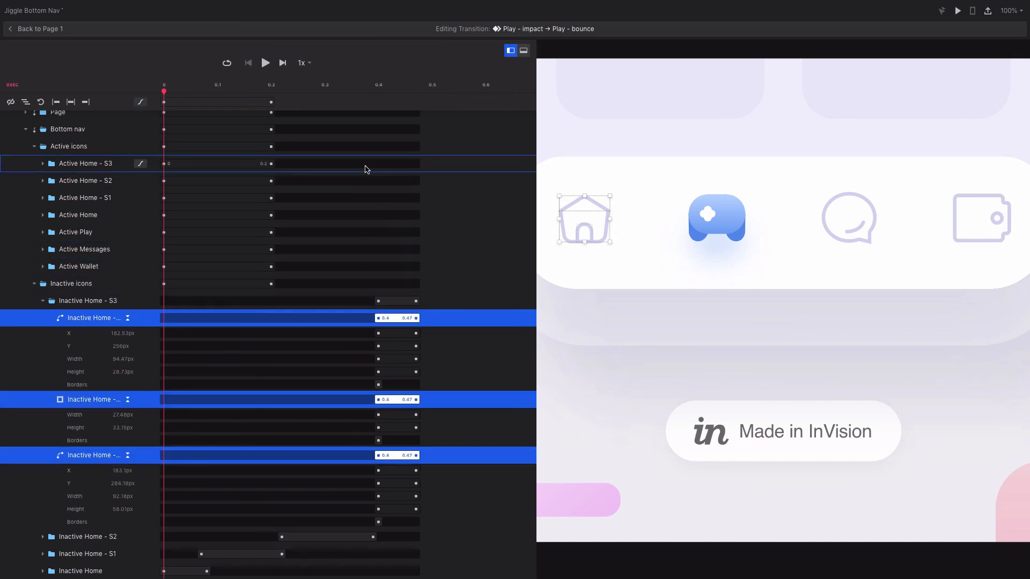
Step: Shorten the Opacity animation of Inactive Home - S2 to an instant change at the end of the layer's animation
scroll(248, 337, "down", 2)
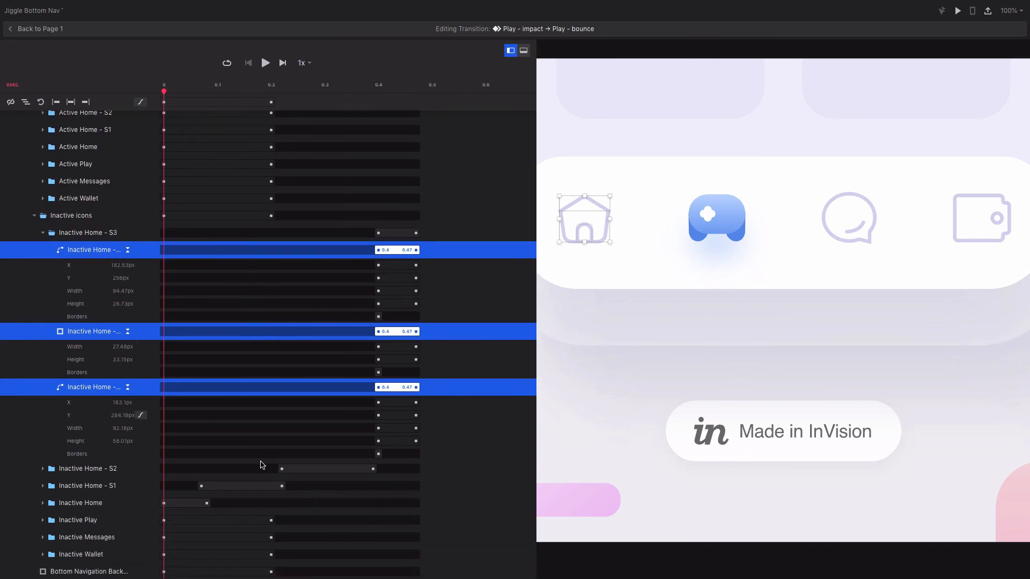
left_click(128, 469)
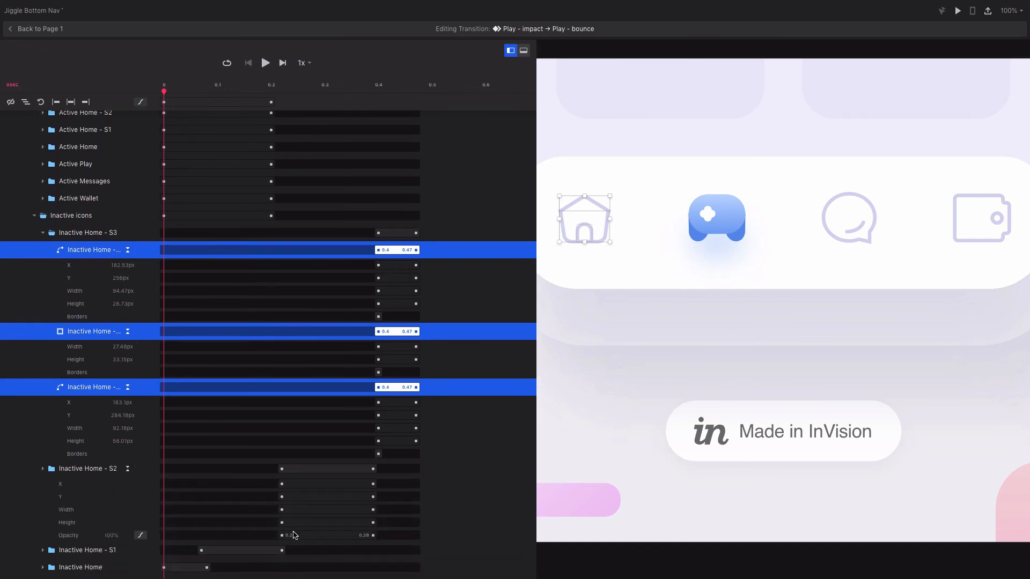
left_click_drag(278, 536, 380, 535)
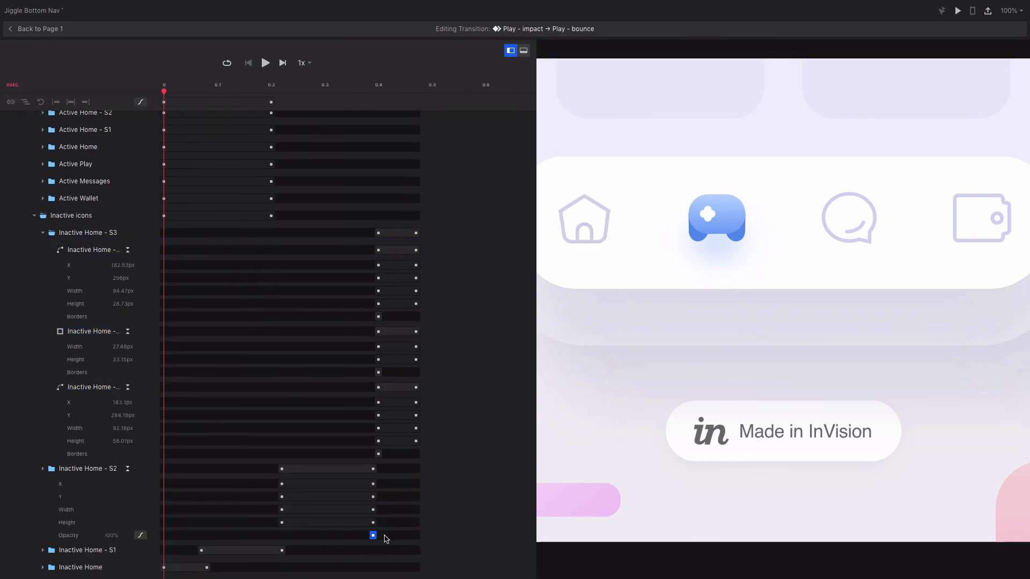
Step: Play the edited Play - impact to Play - bounce transition twice and return to Page 1
left_click(265, 62)
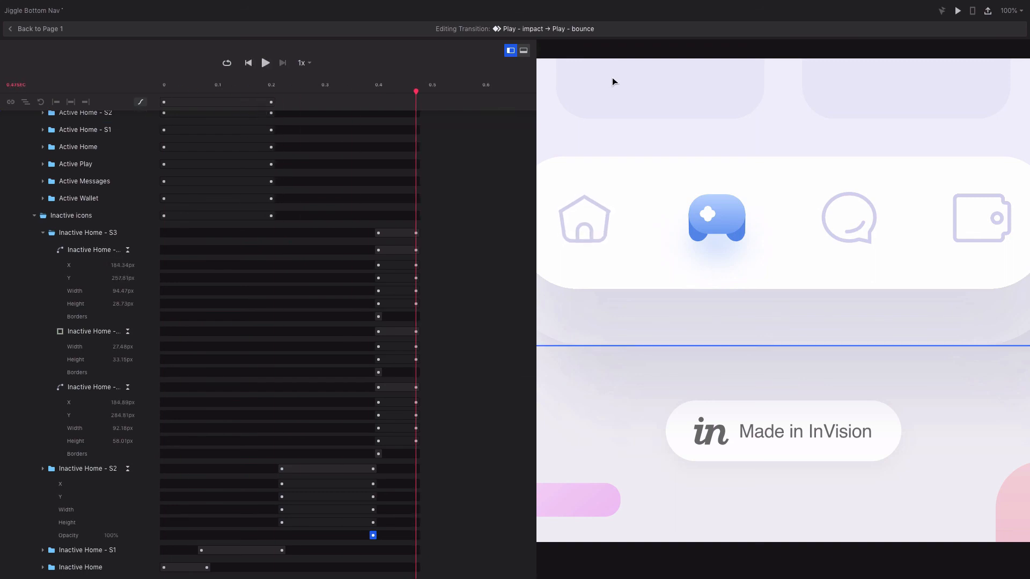
scroll(682, 82, "down", 5)
left_click(248, 62)
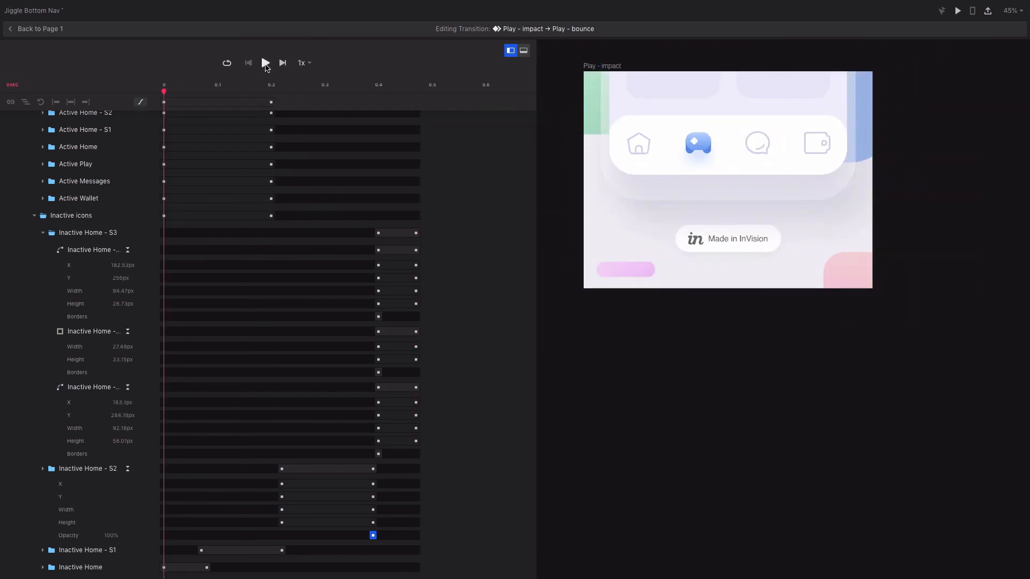
left_click(265, 63)
left_click(37, 28)
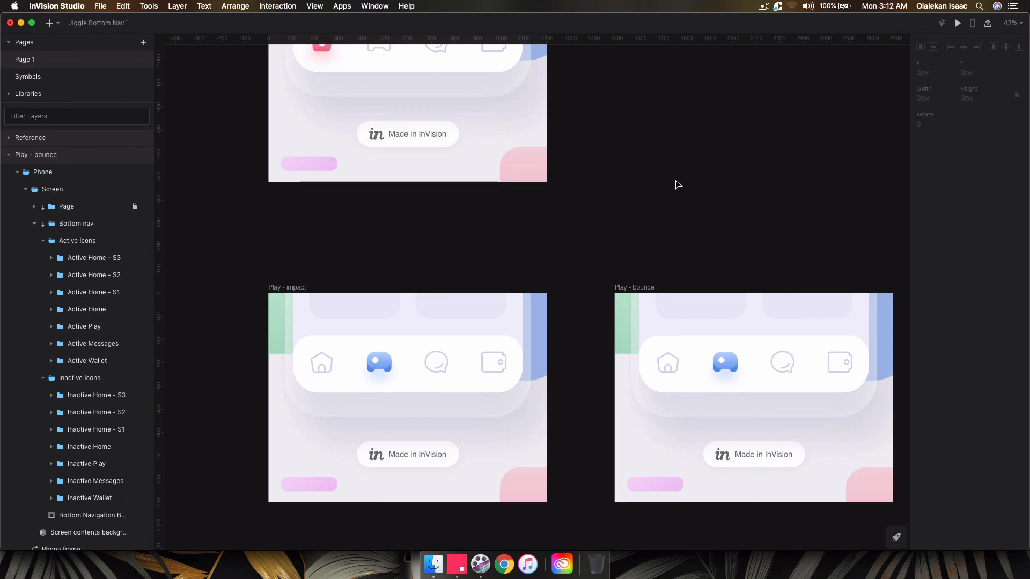
Step: Preview the complete prototype, replay it several times from the home artboard, and close the preview
key("super+p")
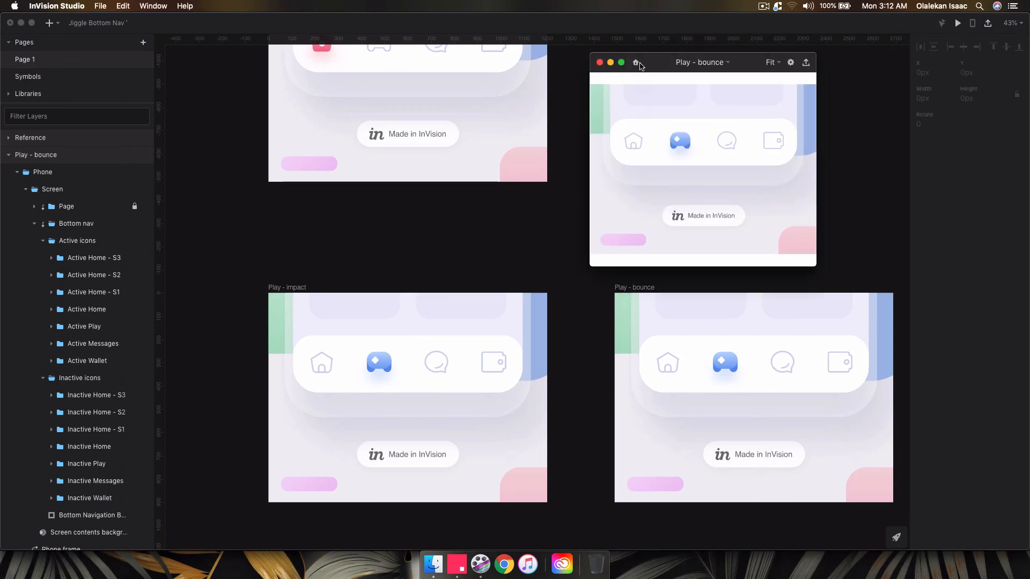
left_click(635, 64)
left_click(635, 63)
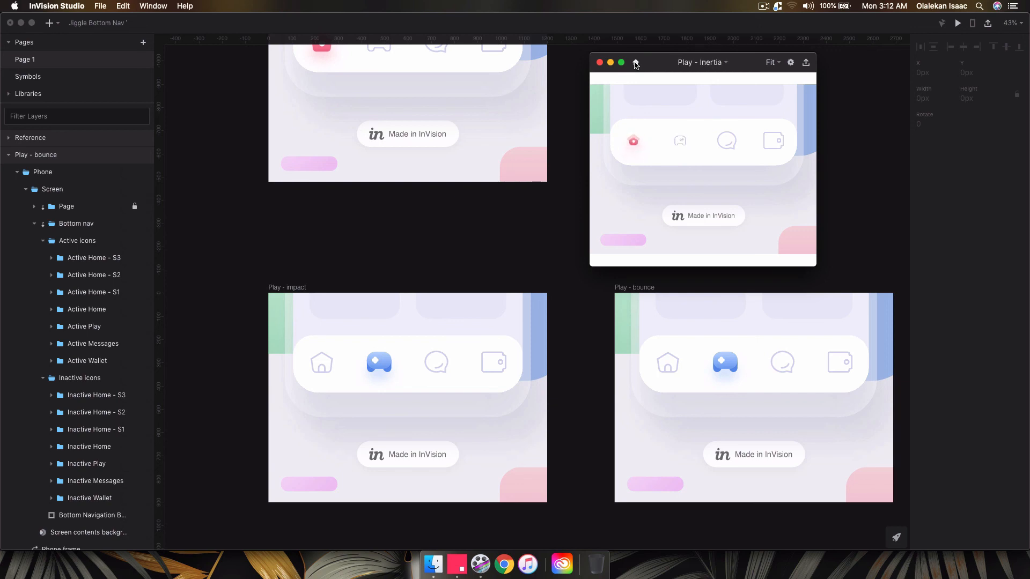
left_click(635, 63)
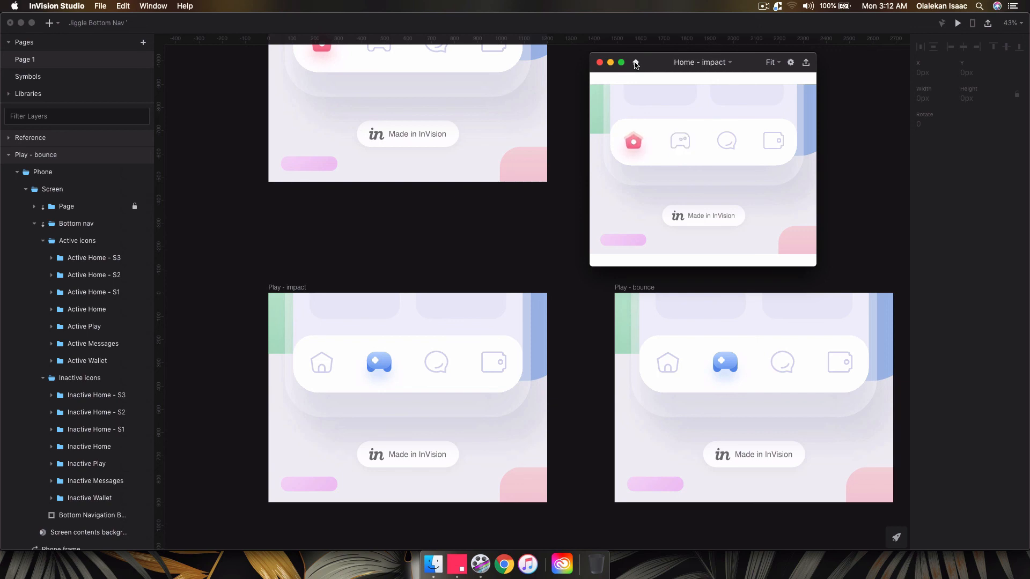
left_click(635, 64)
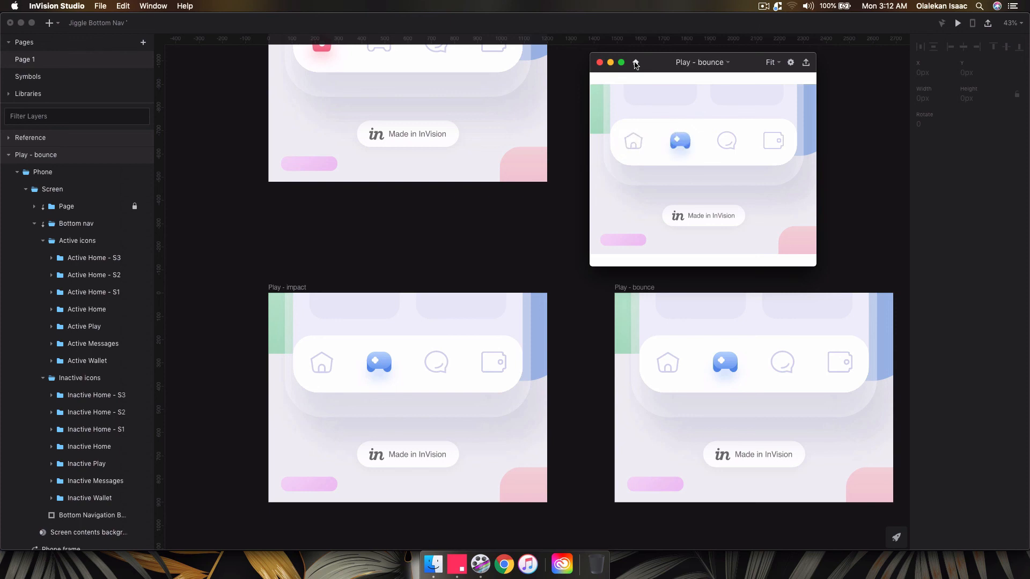
left_click(635, 63)
left_click(599, 63)
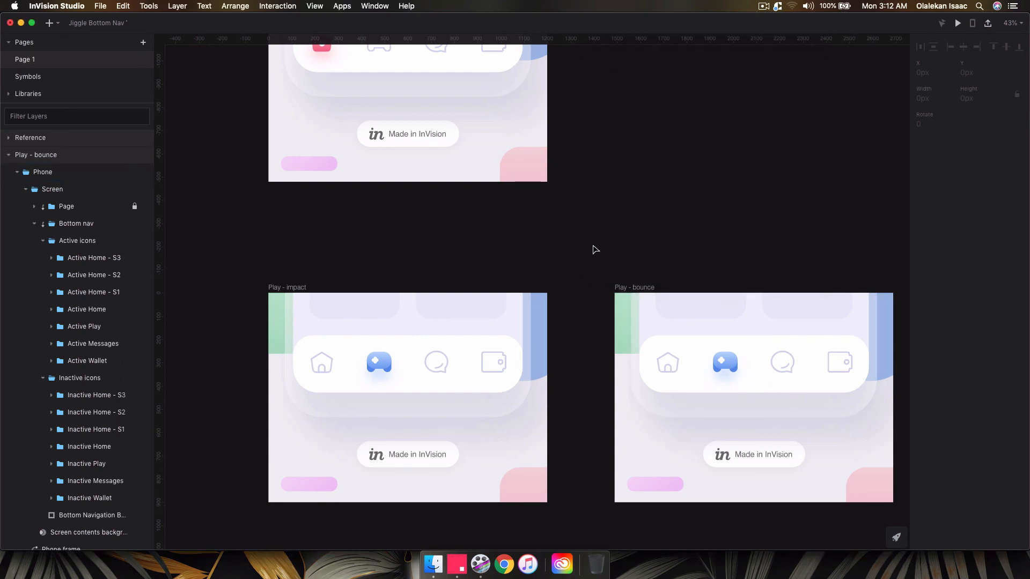
scroll(595, 250, "down", 5)
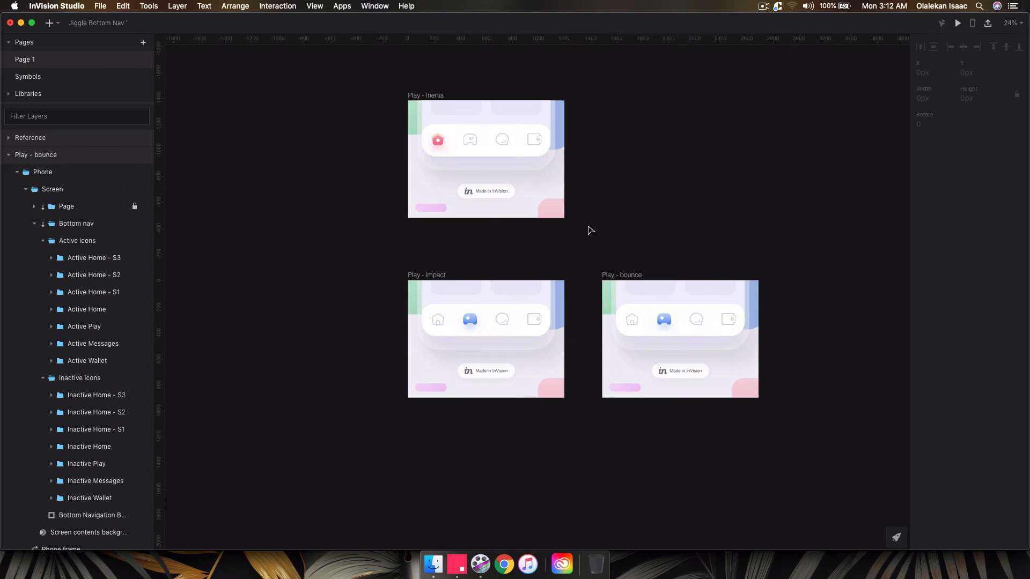
Step: Locate the Active Play icon in the Play - impact artboard and select its matching layer in Play - bounce
scroll(570, 299, "up", 5)
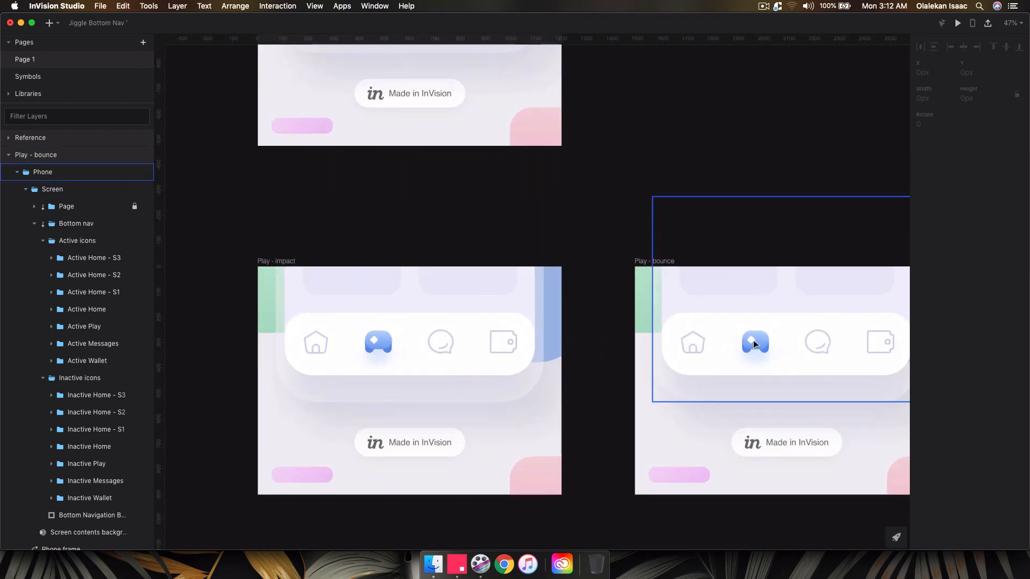
left_click(646, 260)
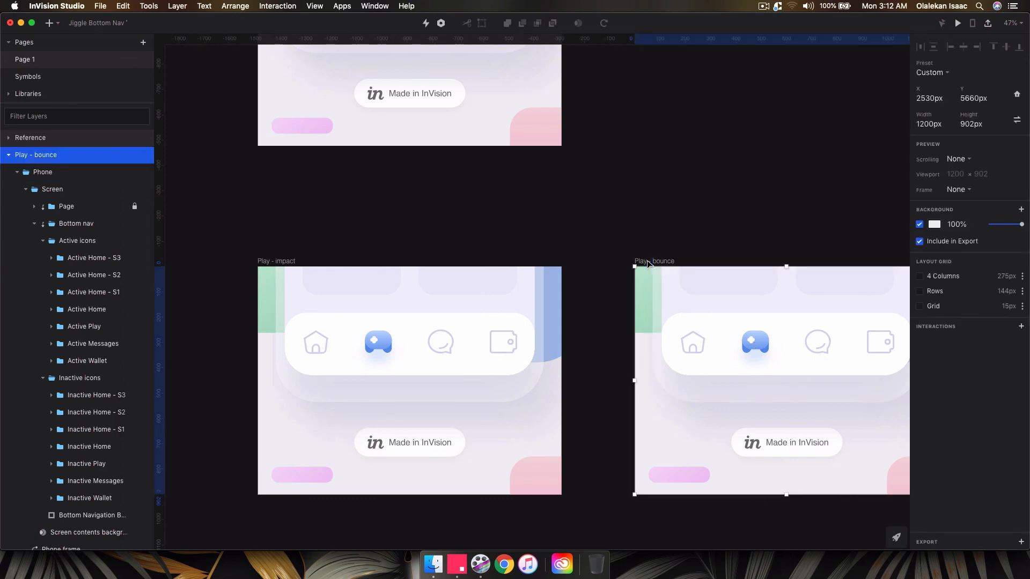
left_click(570, 240)
double_click(376, 344)
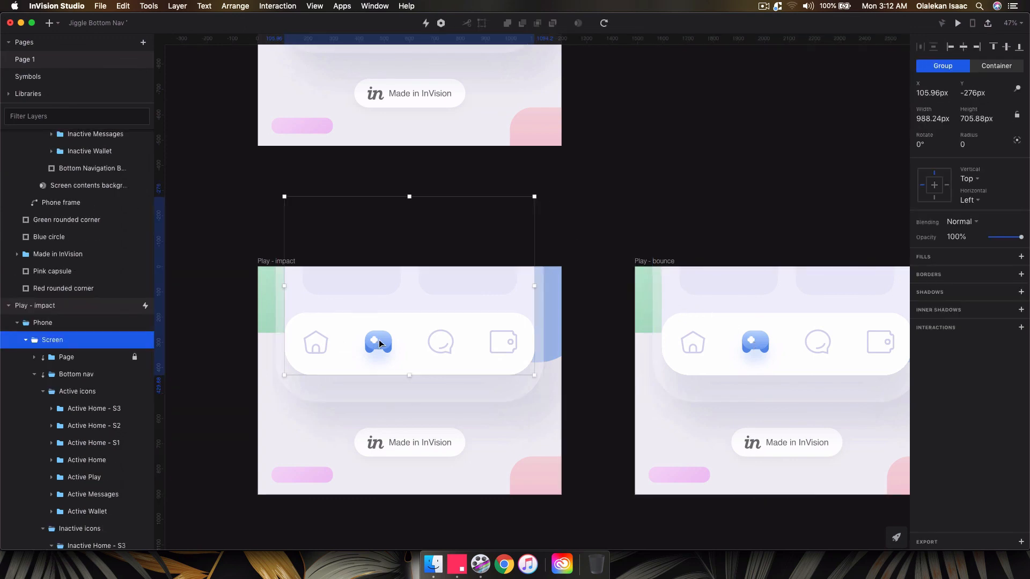
double_click(379, 343)
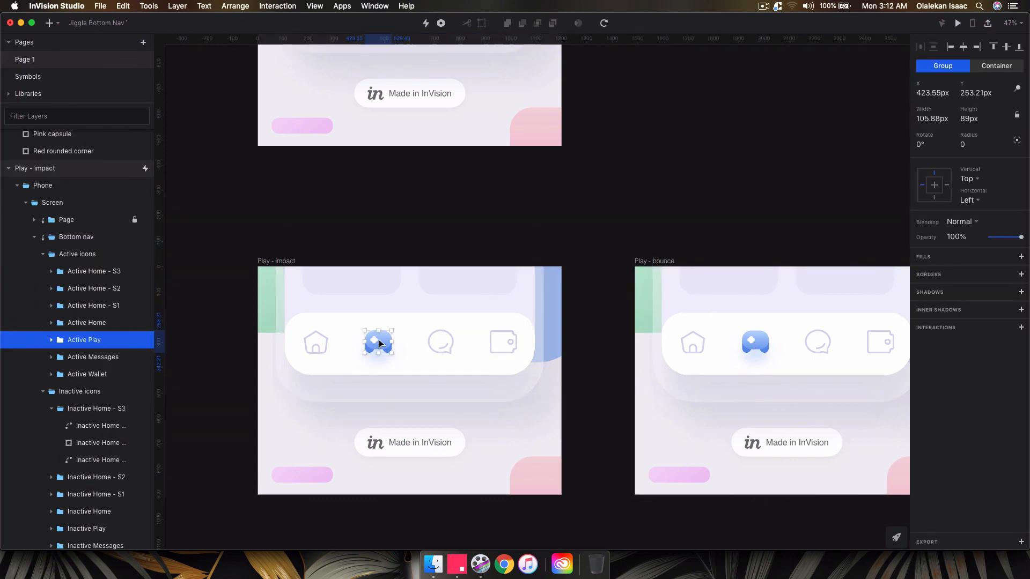
left_click(643, 262)
left_click(90, 325)
Step: Calculate 1.06*112 and enlarge Active Play in Play - bounce to about 119.88 by 101 px around its centre
key("super+space")
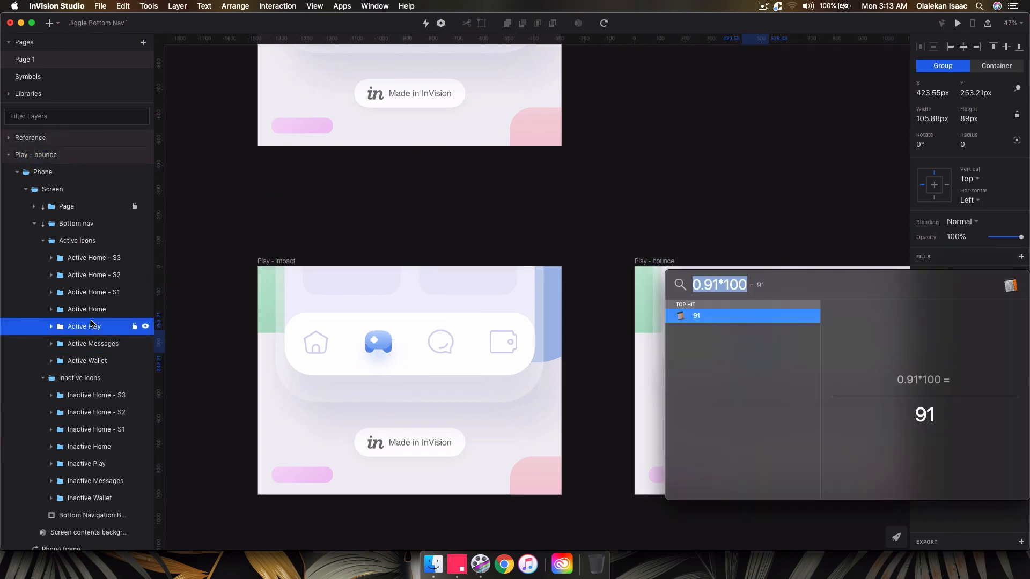
type("106/10")
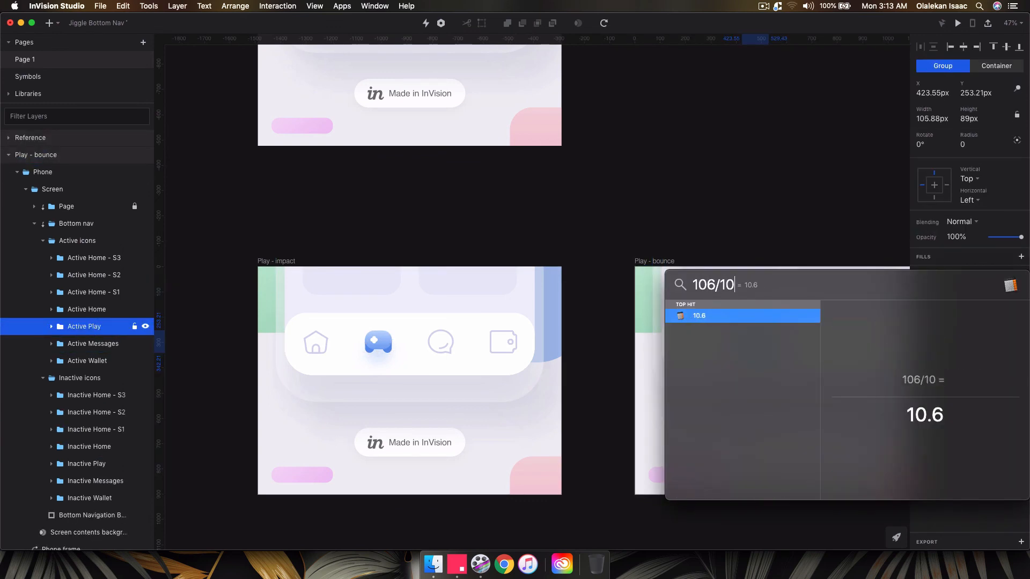
type("0")
key("super+a")
type("1.0")
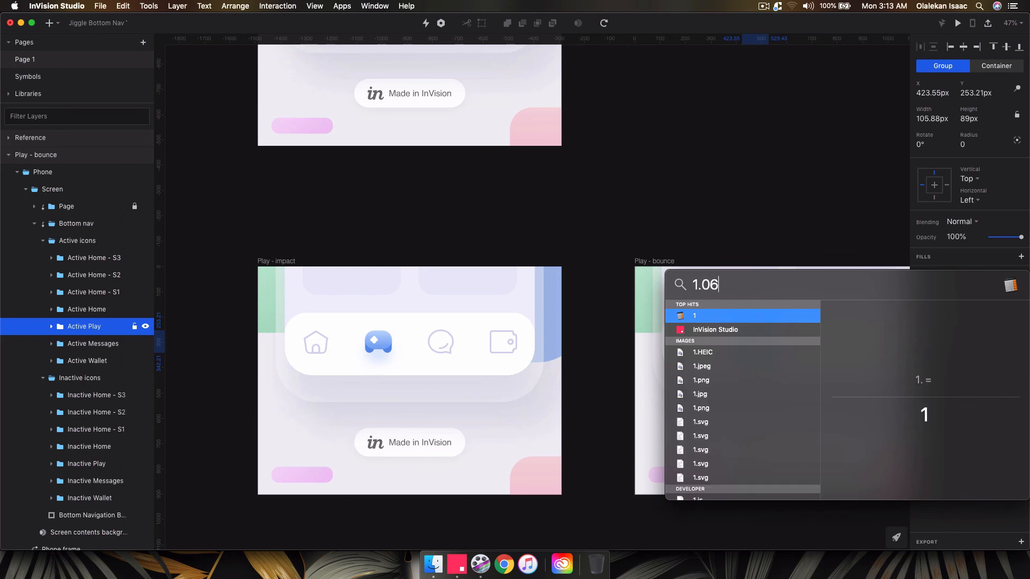
type("6*112")
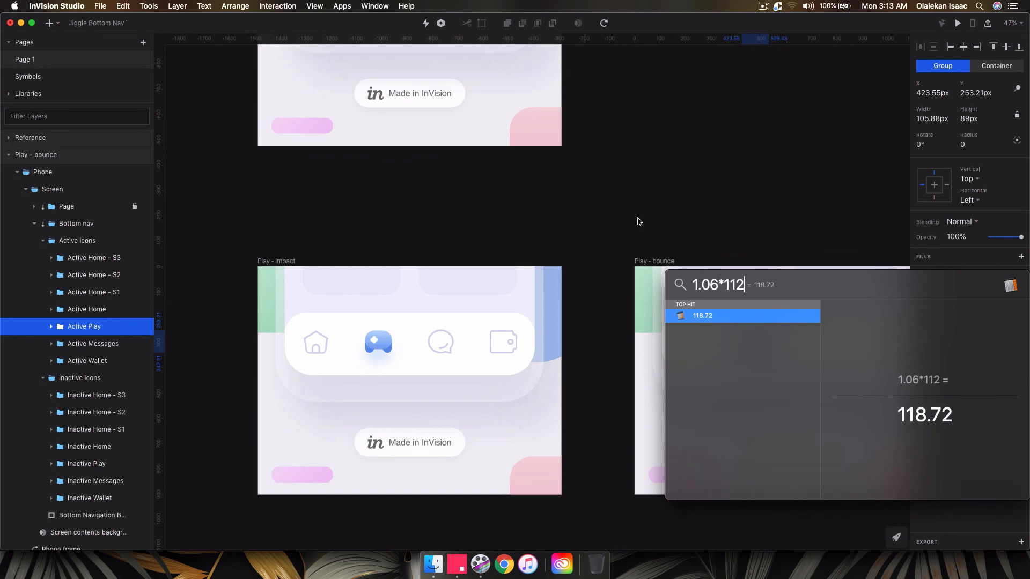
key("Escape")
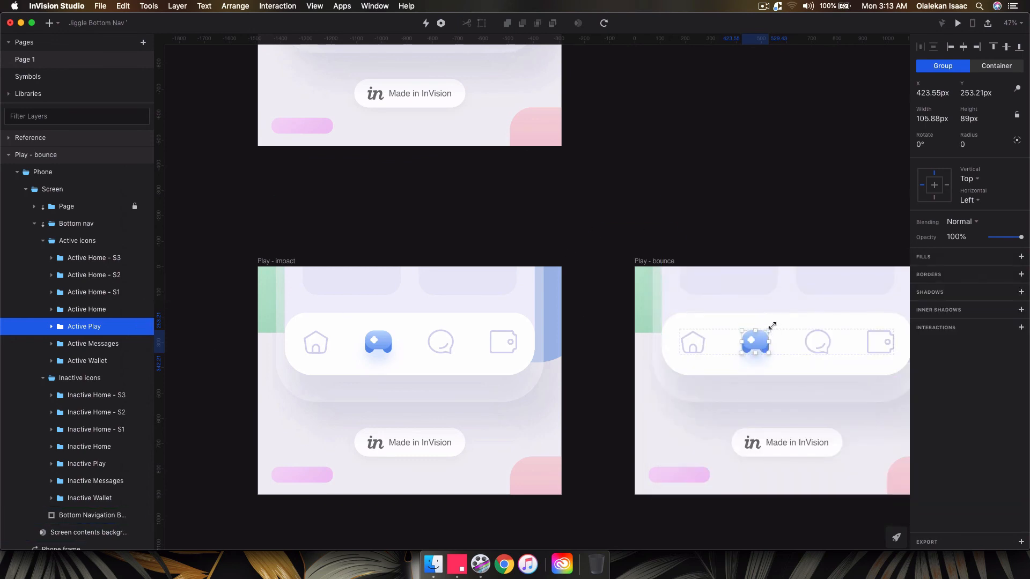
left_click_drag(771, 328, 770, 329)
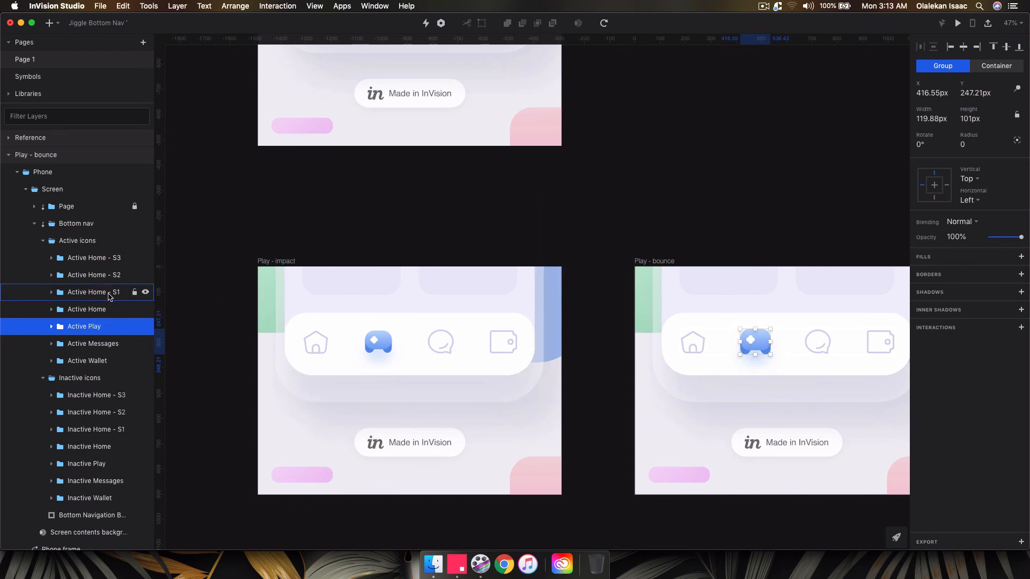
Step: Duplicate Active Play in Play - bounce as Active Play - S1 and place a copy of it in Play - impact
key("super+d")
double_click(125, 326)
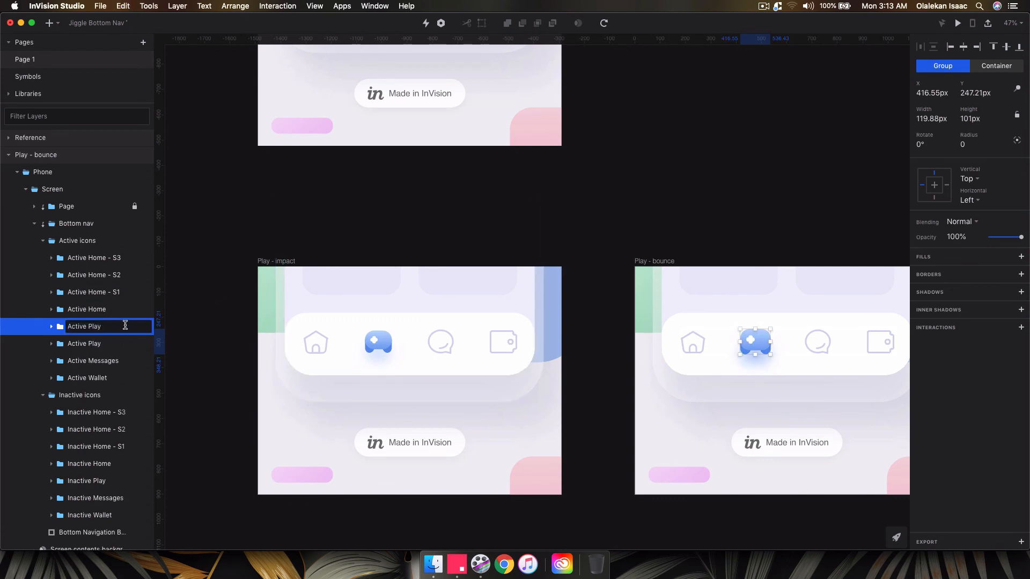
key("BackSpace")
type("1")
key("Return")
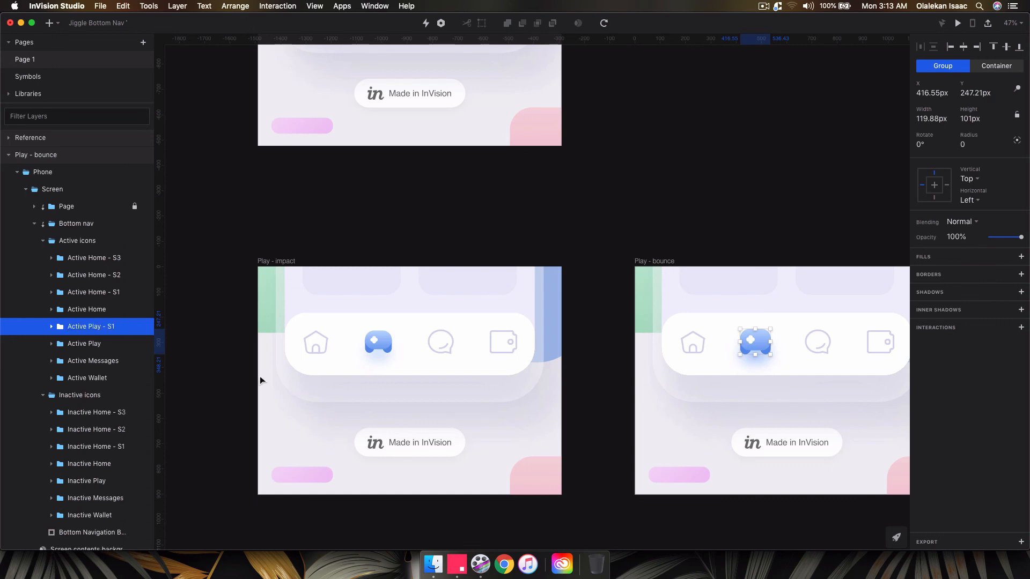
left_click(276, 261)
left_click(75, 375)
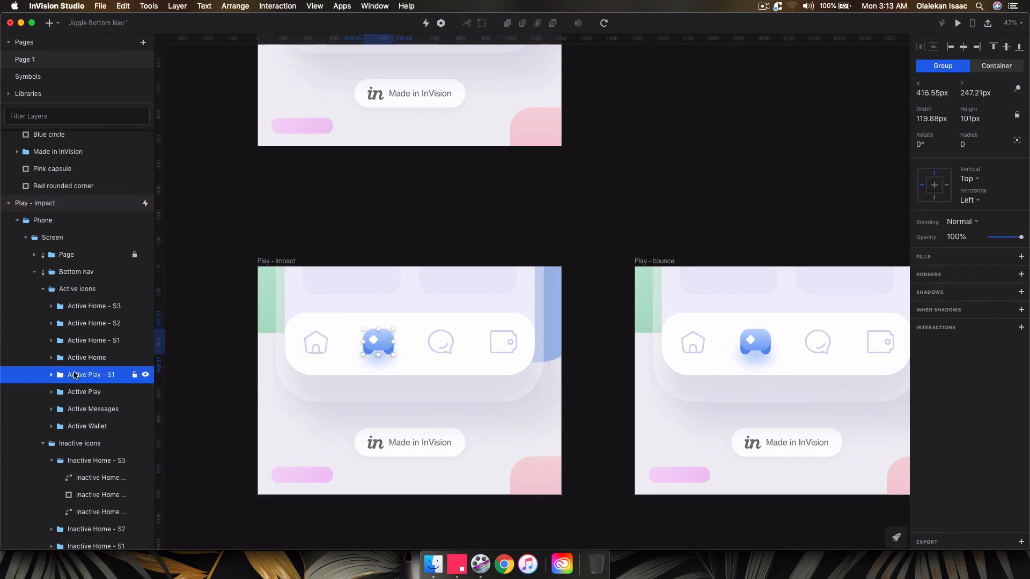
Step: Calculate 1.06*98 and resize Active Play - S1 in Play - bounce to 103.88 by 89 px
scroll(75, 375, "up", 6)
scroll(75, 375, "down", 9)
key("super+space")
type("1.06*112")
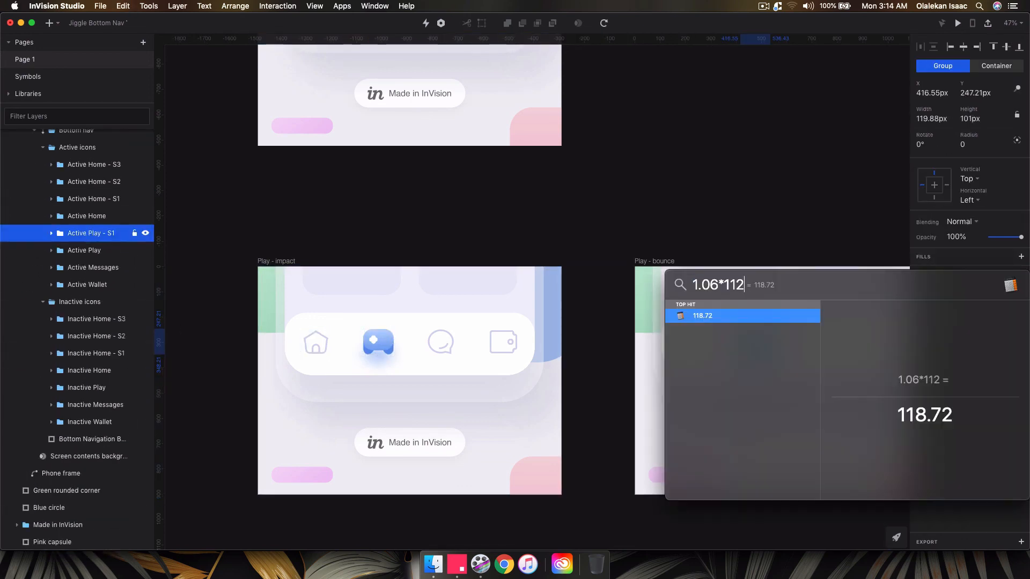
key("BackSpace")
key("BackSpace")
key("BackSpace")
type("98")
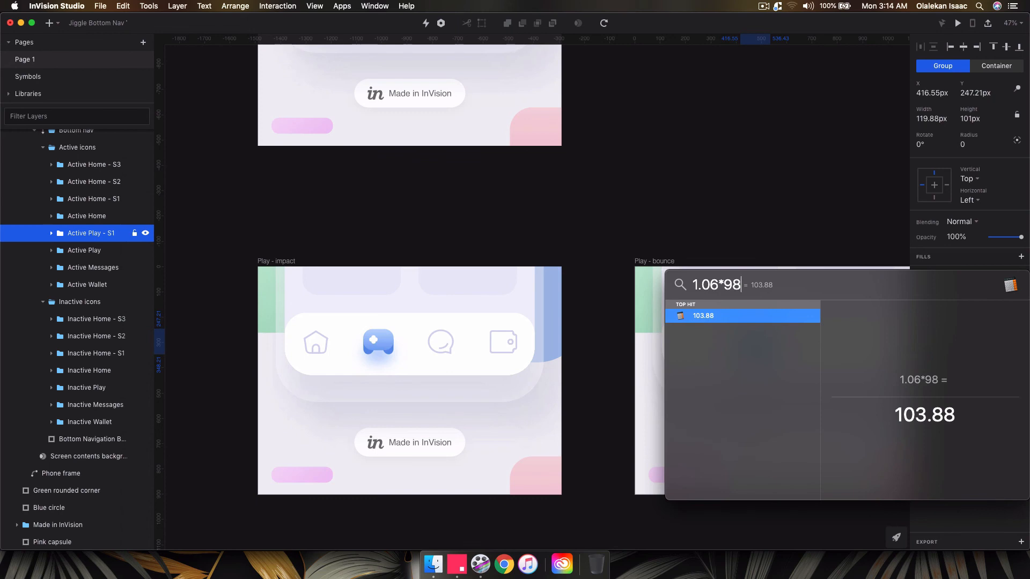
key("Escape")
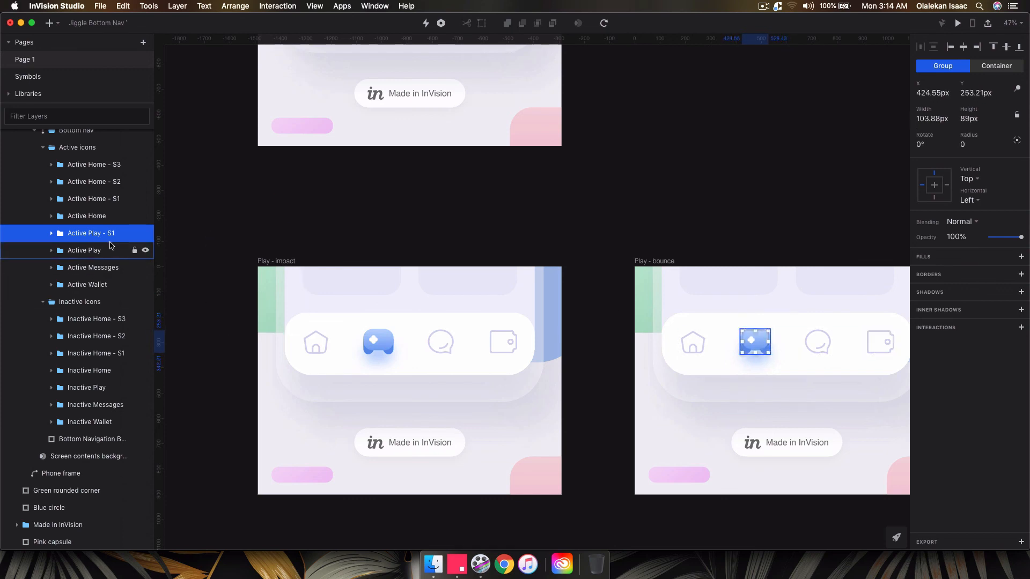
Step: Make the fills of Play X-axis and Play Y-axis transparent inside Active Play - S1 of Play - impact
left_click(755, 342)
left_click(271, 261)
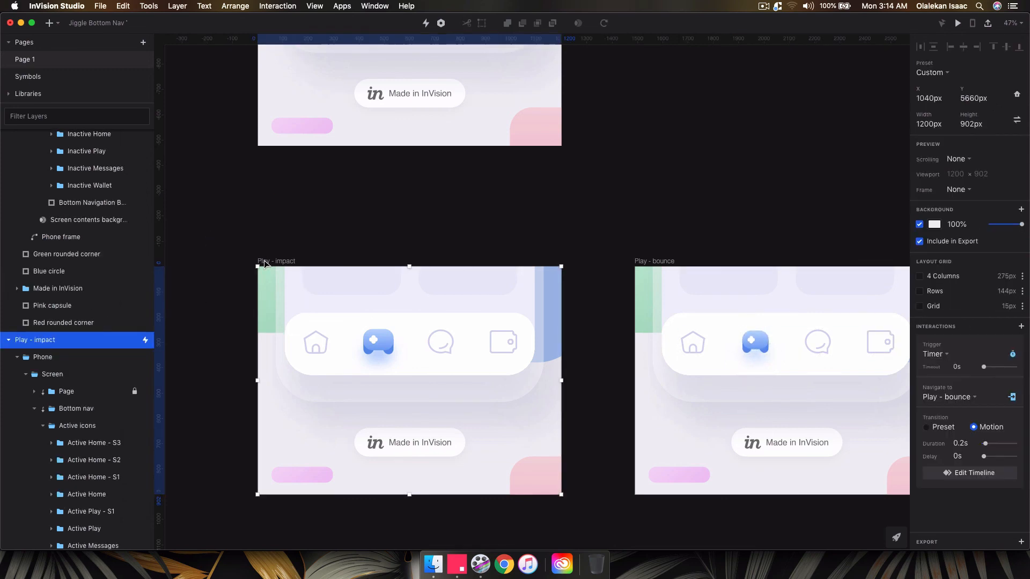
scroll(80, 429, "down", 2)
left_click(52, 387)
left_click(81, 405)
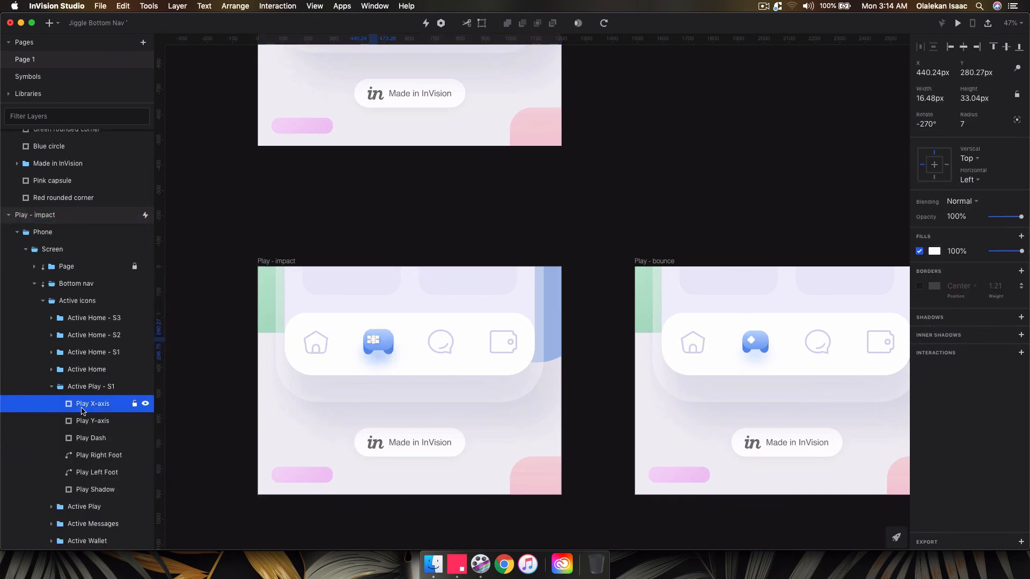
left_click(85, 421, "shift")
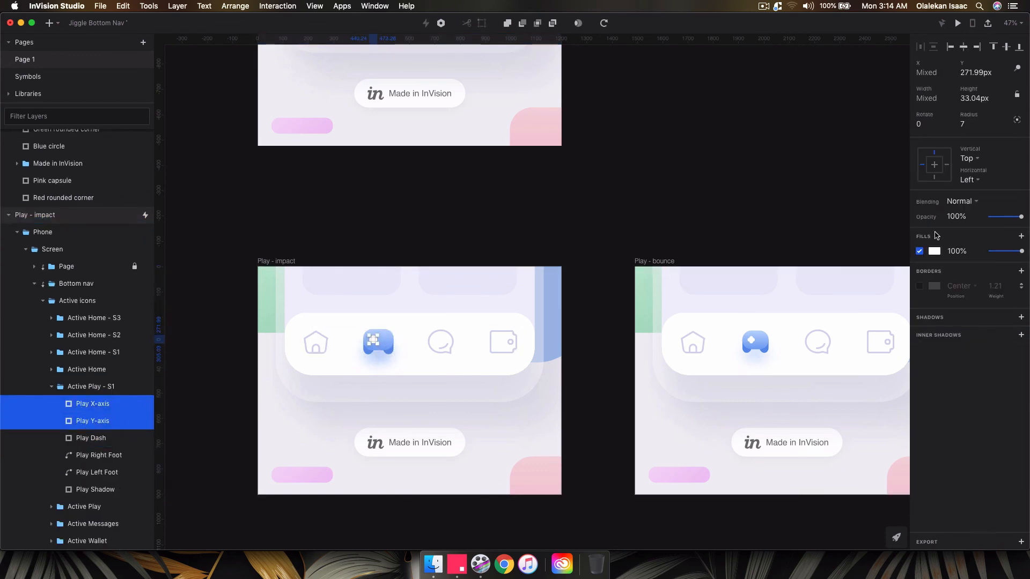
left_click(934, 251)
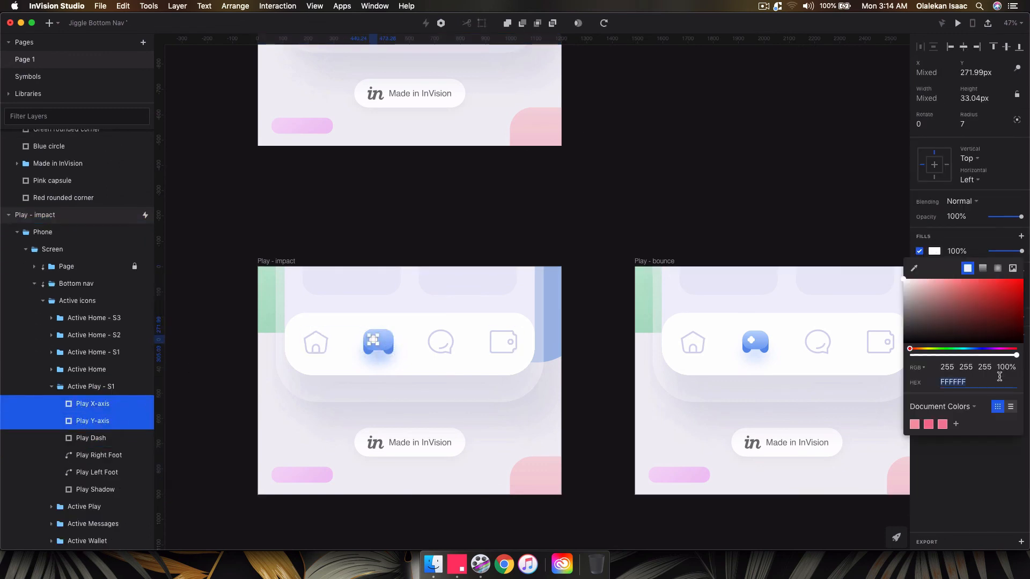
Step: Give Play Dash a solid blue fill sampled from the Play - bounce icon and make that fill transparent
left_click(91, 438)
left_click(966, 268)
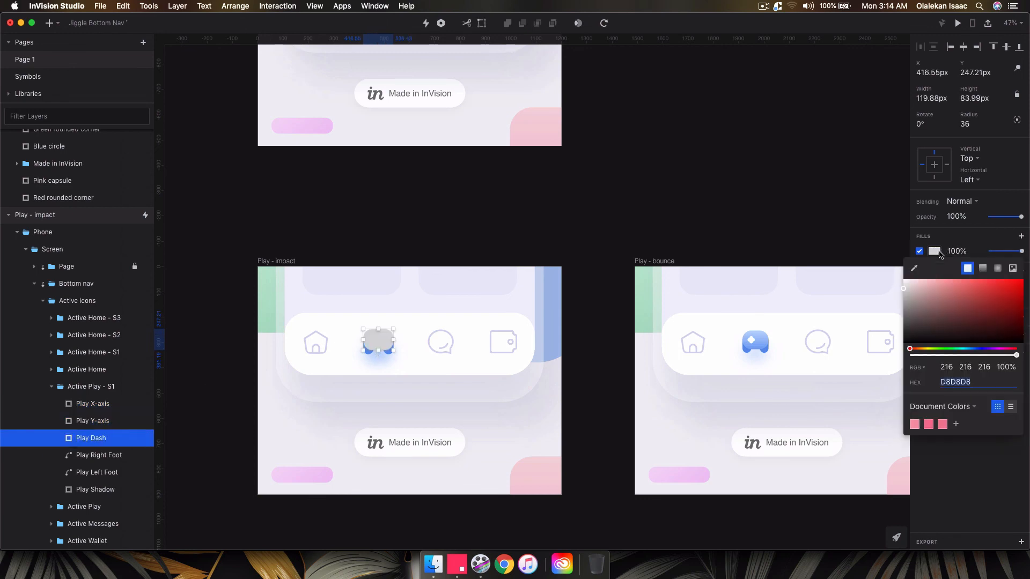
left_click(914, 268)
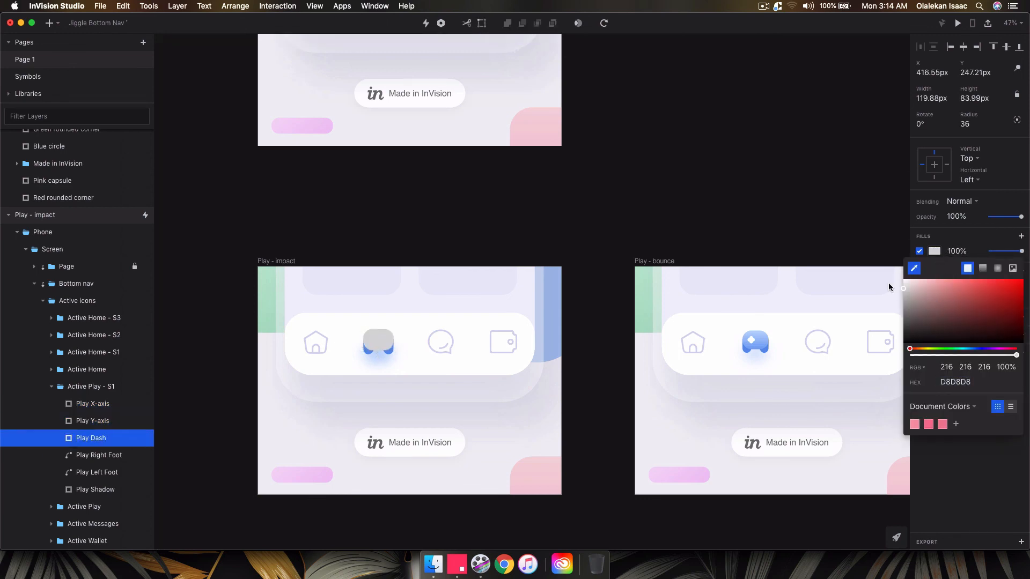
left_click(758, 338)
left_click(445, 242)
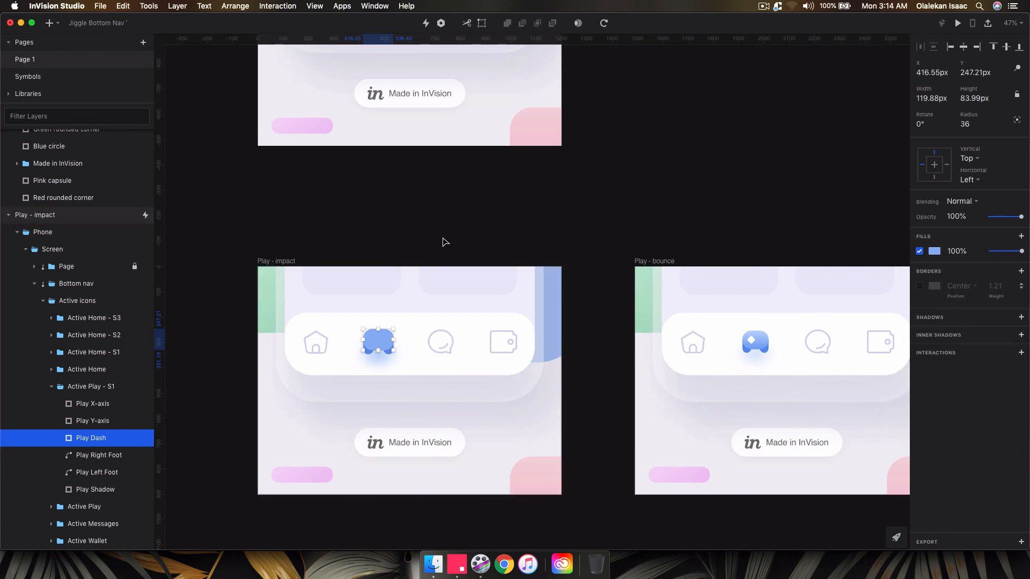
Step: Make the fills of Play Right Foot and Play Left Foot transparent in Active Play - S1 of Play - impact
left_click(99, 455)
left_click(96, 472, "shift")
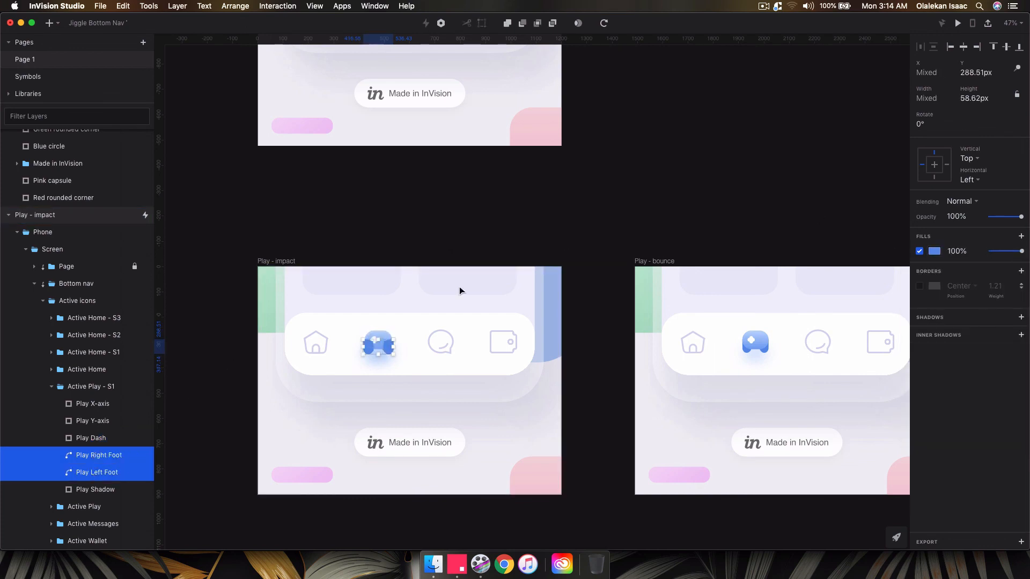
left_click_drag(1019, 251, 945, 253)
Step: Make the Play Shadow colour transparent and collapse the Active Play - S1 group in Play - impact
left_click(91, 490)
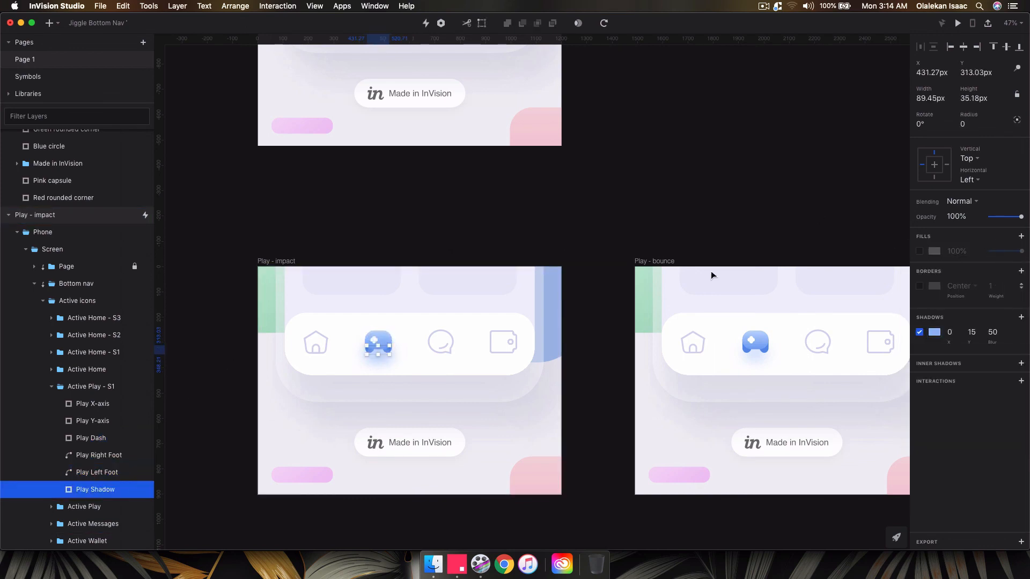
left_click(934, 333)
left_click_drag(1014, 429, 742, 430)
left_click(352, 231)
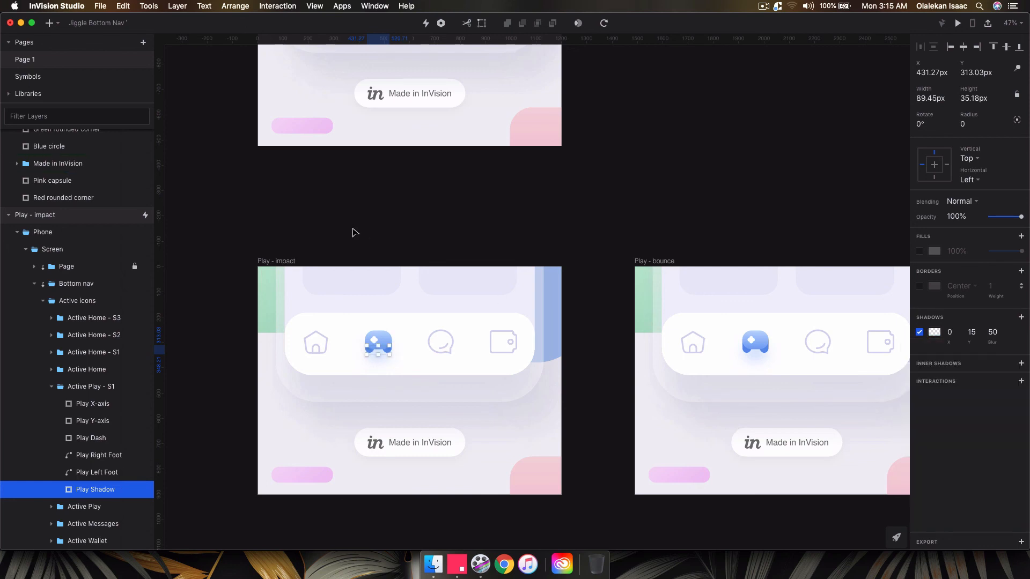
left_click(52, 390)
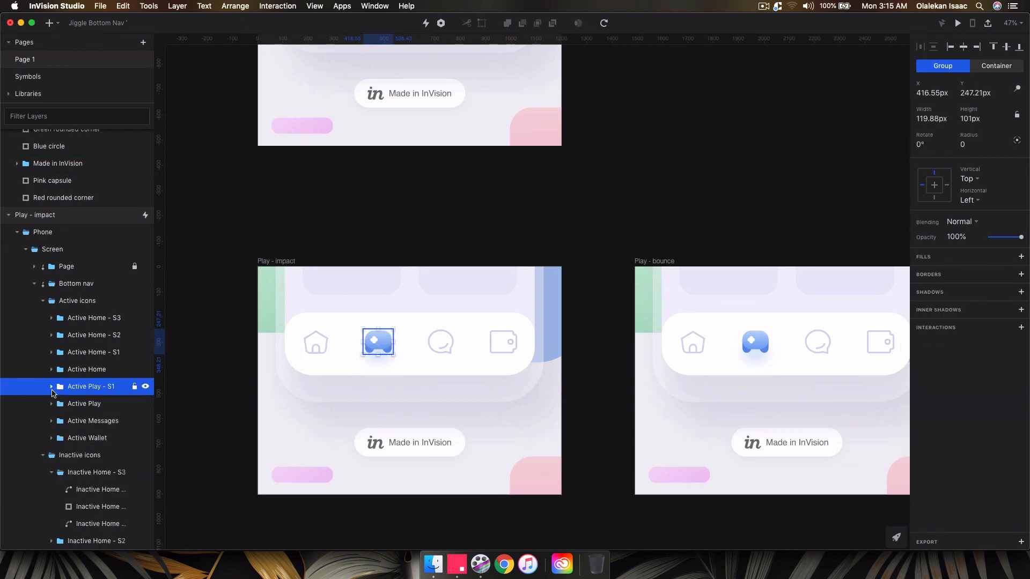
left_click(488, 240)
Step: Duplicate Active Play - S1 in Play - bounce and rename the copy Active Play - S2
scroll(103, 268, "down", 5)
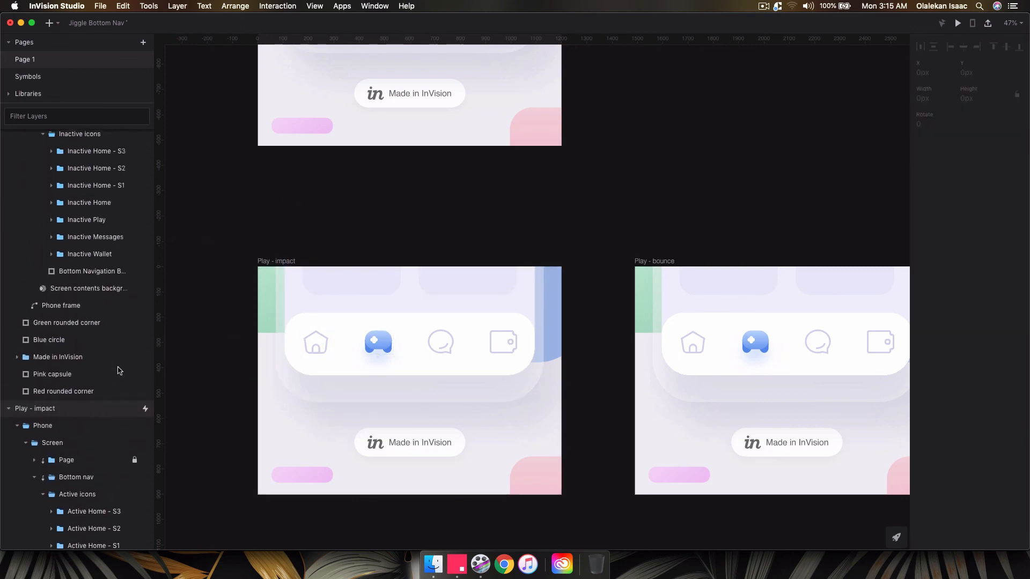
left_click(87, 147)
scroll(87, 147, "up", 4)
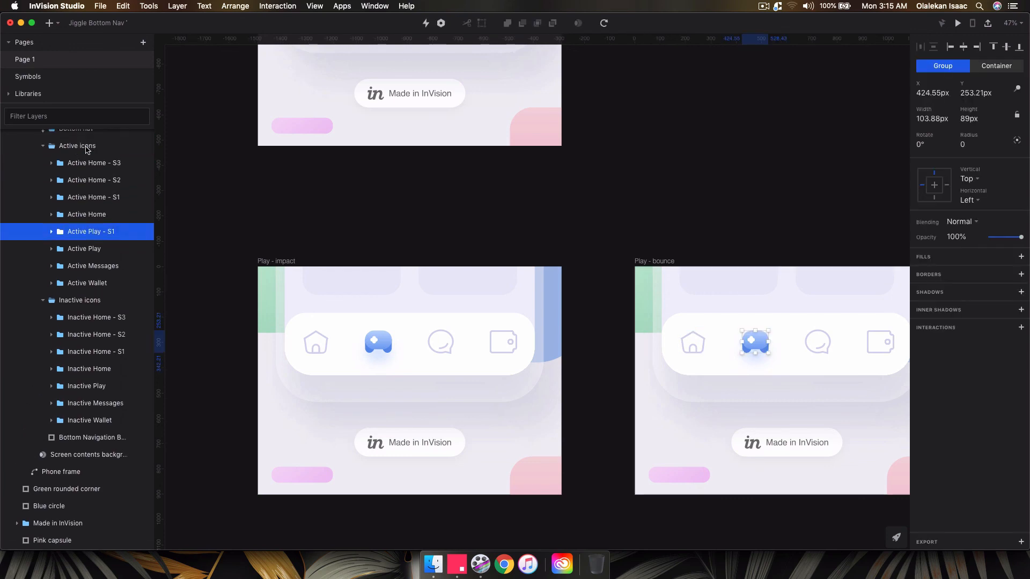
key("super+d")
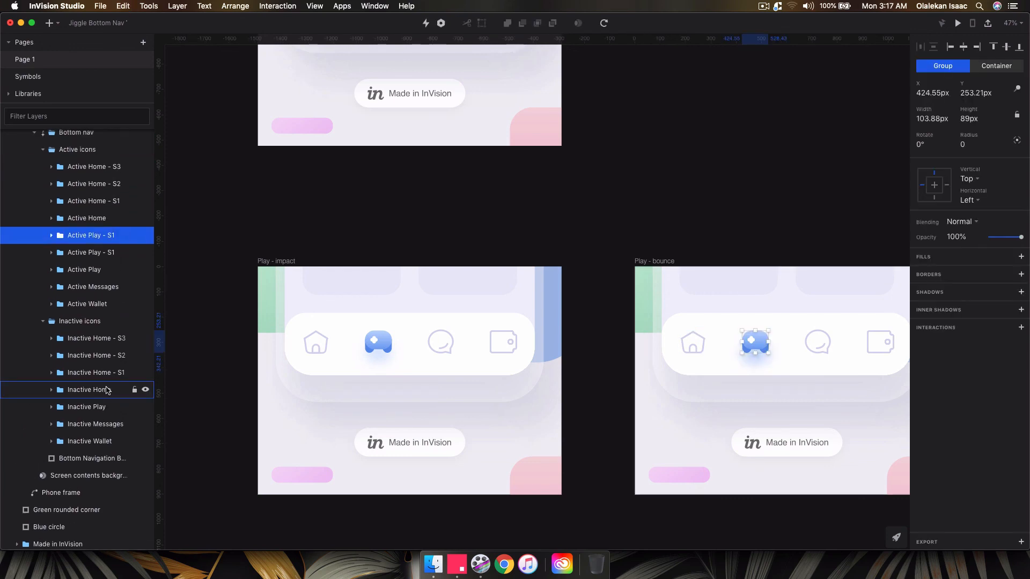
double_click(115, 236)
left_click(114, 236)
key("BackSpace")
type("2")
key("Return")
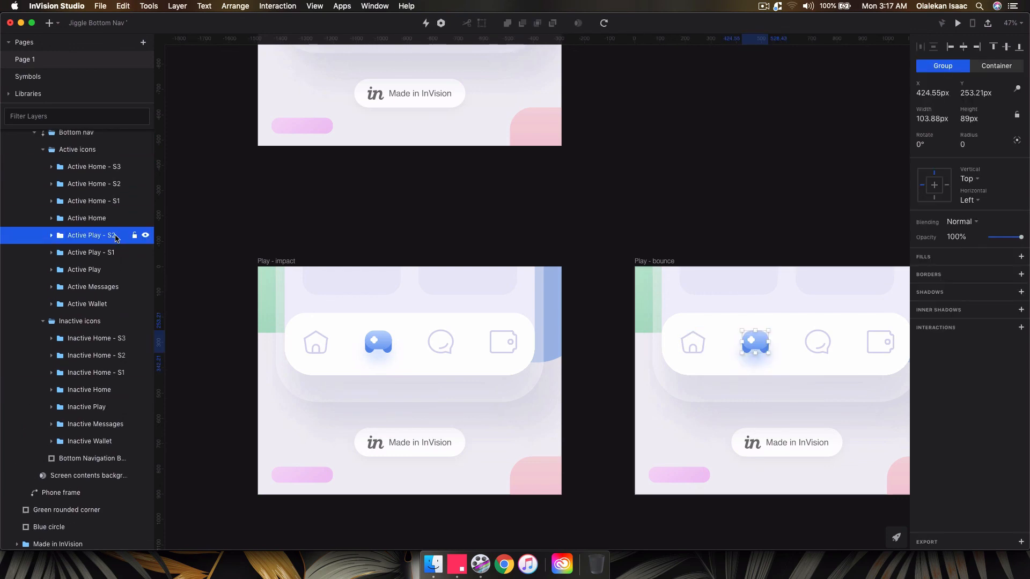
Step: Calculate 1.06*102 and enlarge Active Play - S2 in Play - bounce to about 109.02 by 93.41 px
scroll(114, 236, "down", 5)
left_click(107, 475)
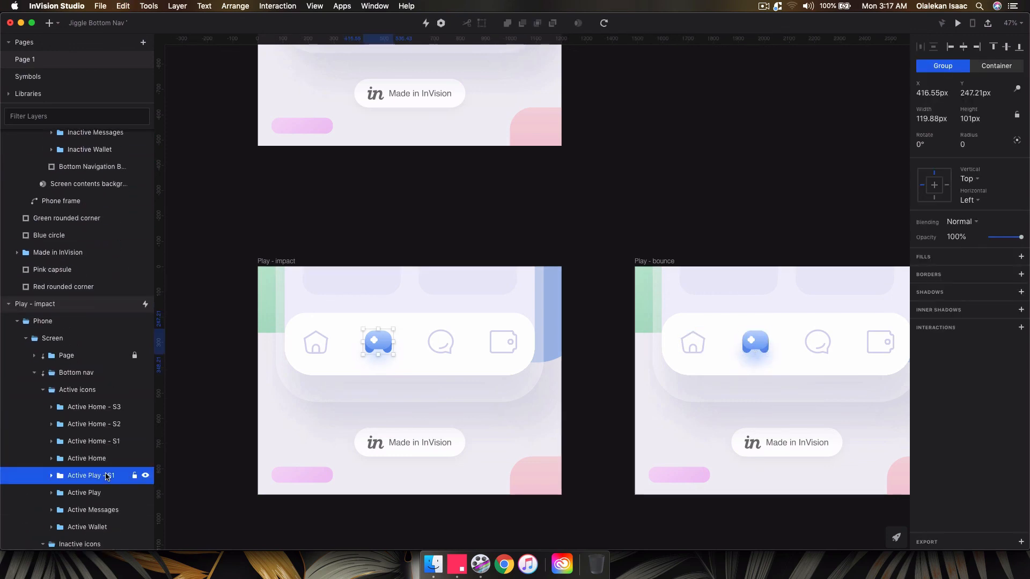
scroll(108, 476, "up", 4)
scroll(105, 476, "up", 3)
left_click(104, 324)
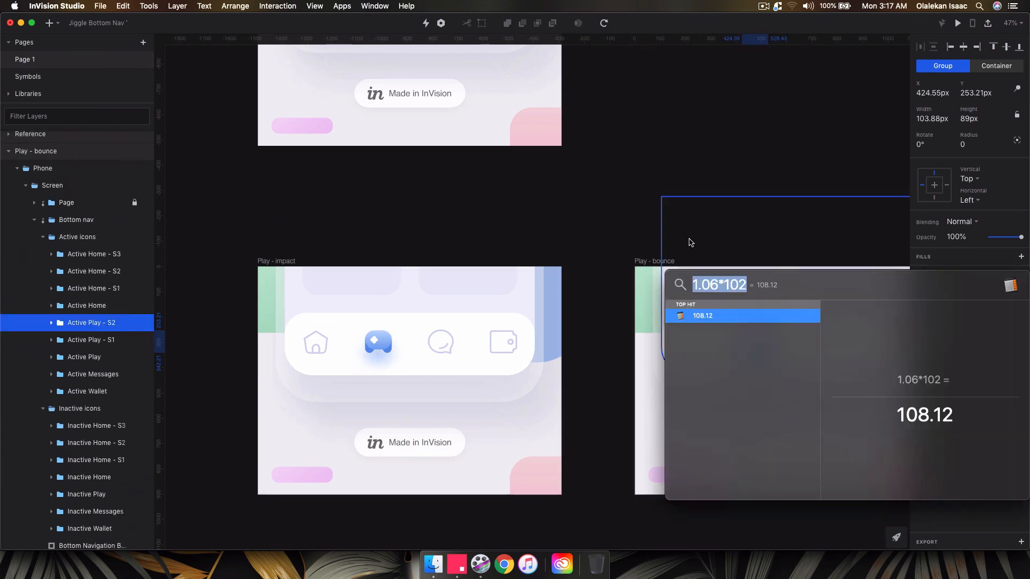
left_click_drag(768, 330, 770, 332)
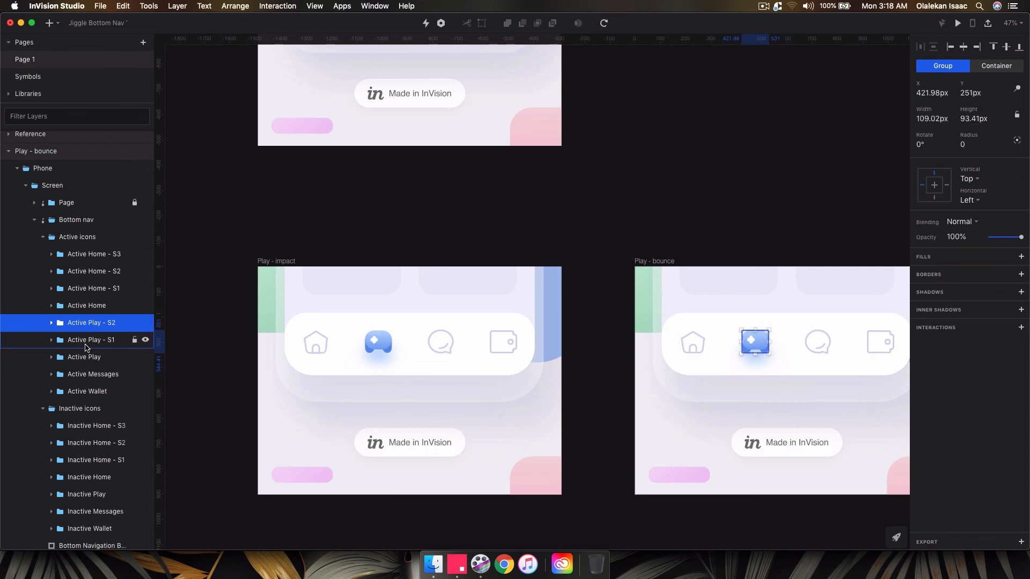
Step: Duplicate Active Play - S2 in Play - bounce and rename the copy Active Play - S3
scroll(85, 346, "down", 1)
key("super+d")
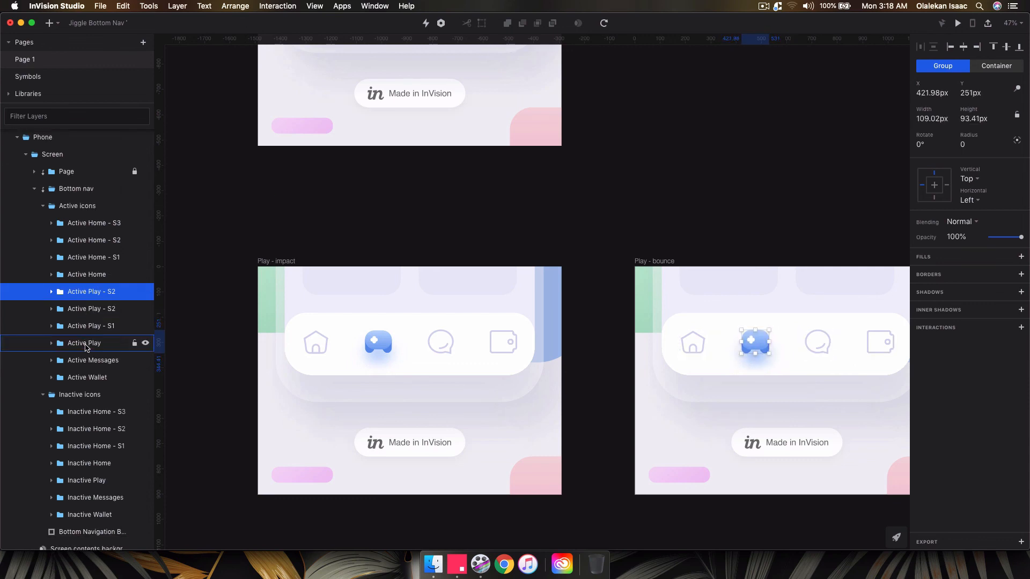
double_click(115, 294)
key("Return")
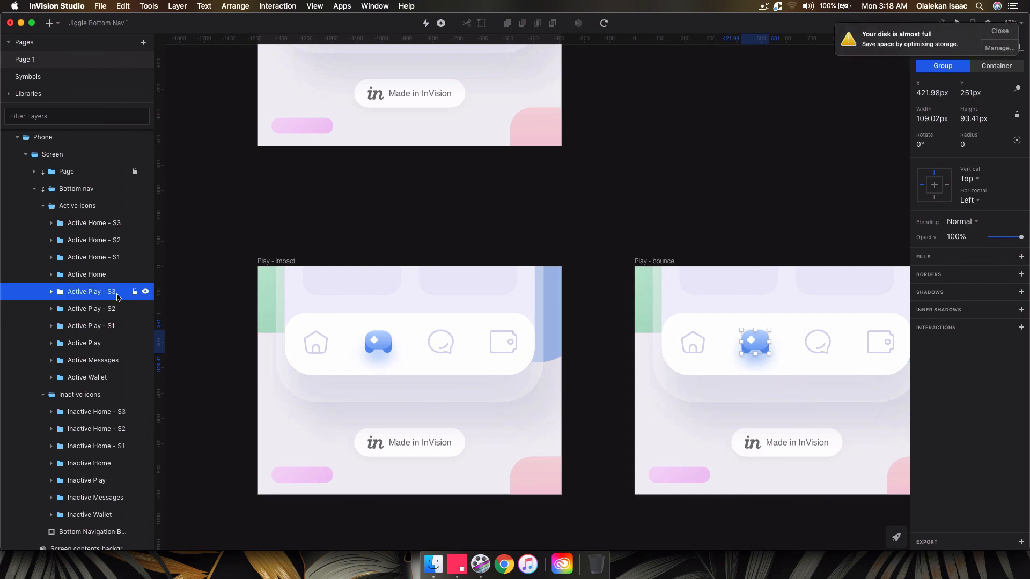
Step: Make the fills of Play X-axis and Play Y-axis transparent in Active Play - S2 of Play - impact
scroll(113, 322, "down", 10)
scroll(113, 481, "down", 5)
left_click(52, 400)
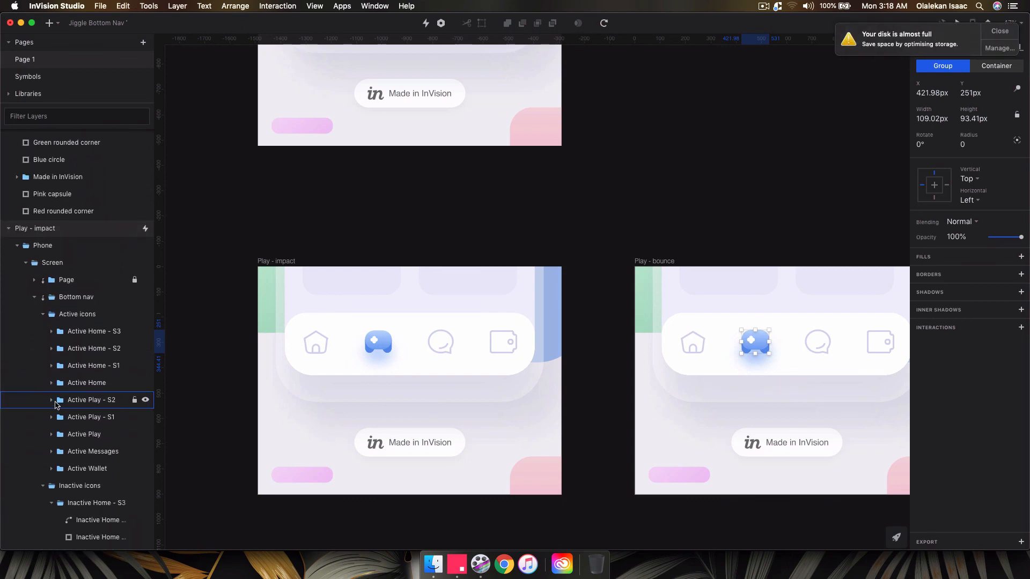
left_click(88, 418)
left_click(83, 435, "shift")
left_click(932, 252)
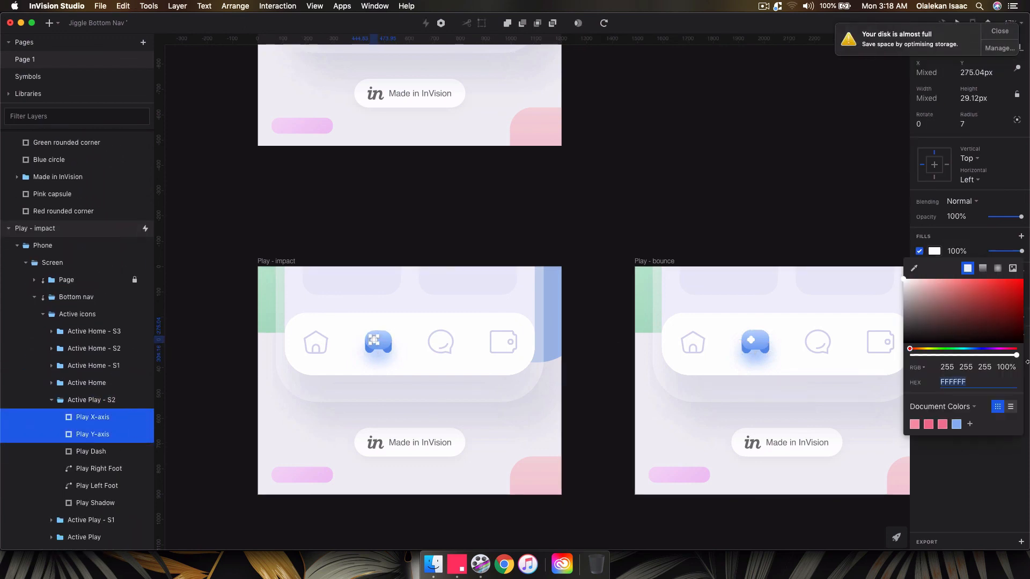
left_click(999, 31)
Step: Change the Play Dash fill in Active Play - S2 of Play - impact to the solid blue document colour and make it transparent
left_click(115, 453)
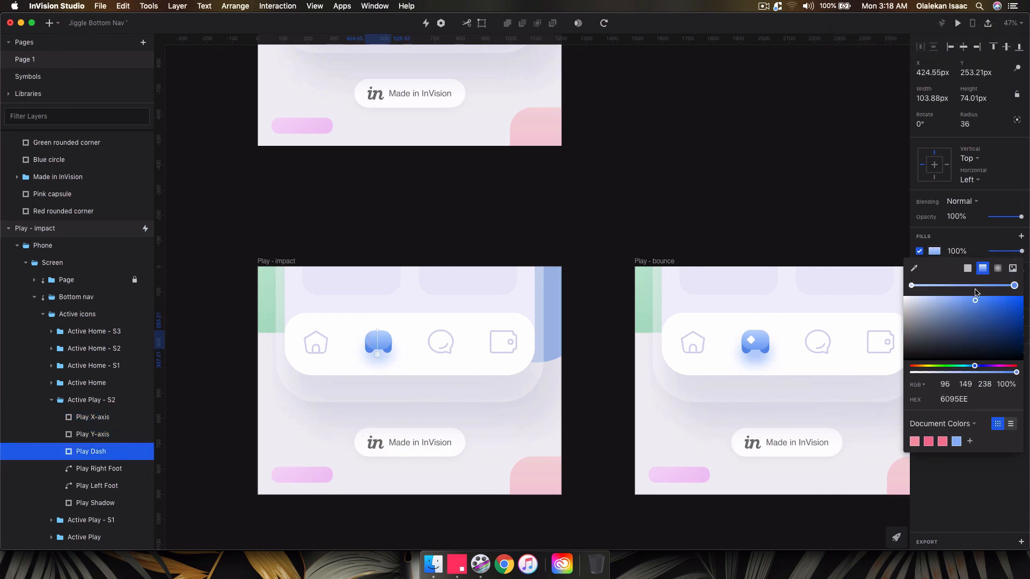
left_click(967, 268)
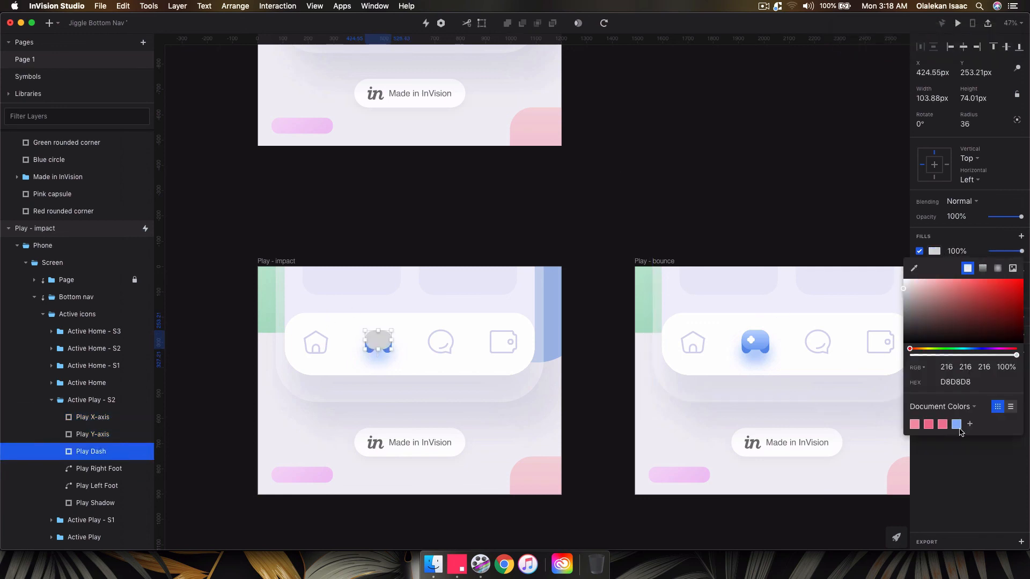
left_click(956, 424)
left_click_drag(1010, 357, 847, 359)
Step: Make the fills of Play Right Foot and Play Left Foot transparent in Active Play - S2 of Play - impact
left_click(120, 469)
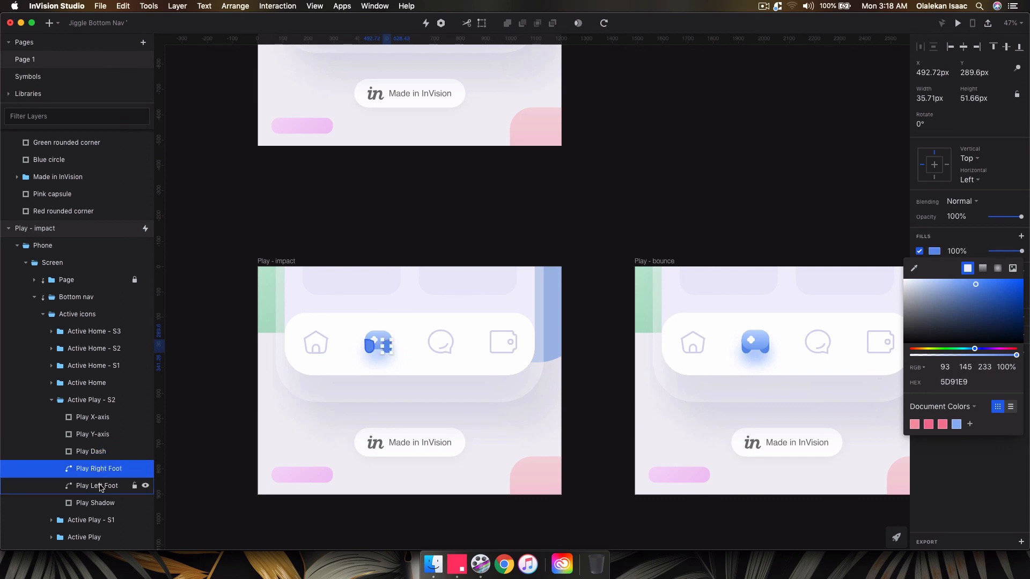
left_click(103, 486, "shift")
left_click_drag(1016, 355, 775, 356)
Step: Make the Play Shadow colour transparent in Active Play - S2 of Play - impact, and duplicate the collapsed group as Active Play - S3
left_click(84, 505)
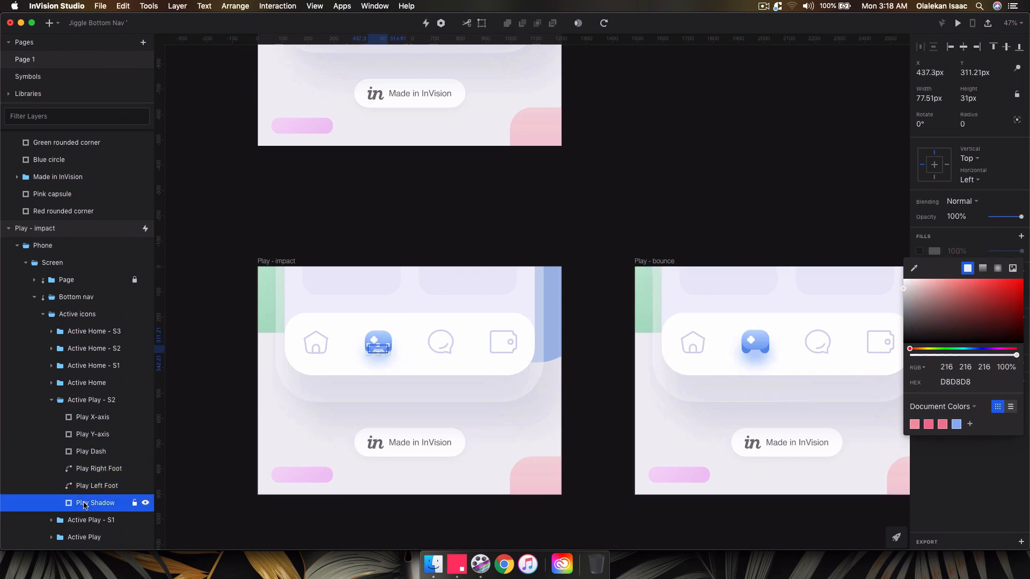
left_click(965, 238)
left_click(936, 334)
left_click_drag(1015, 435, 808, 436)
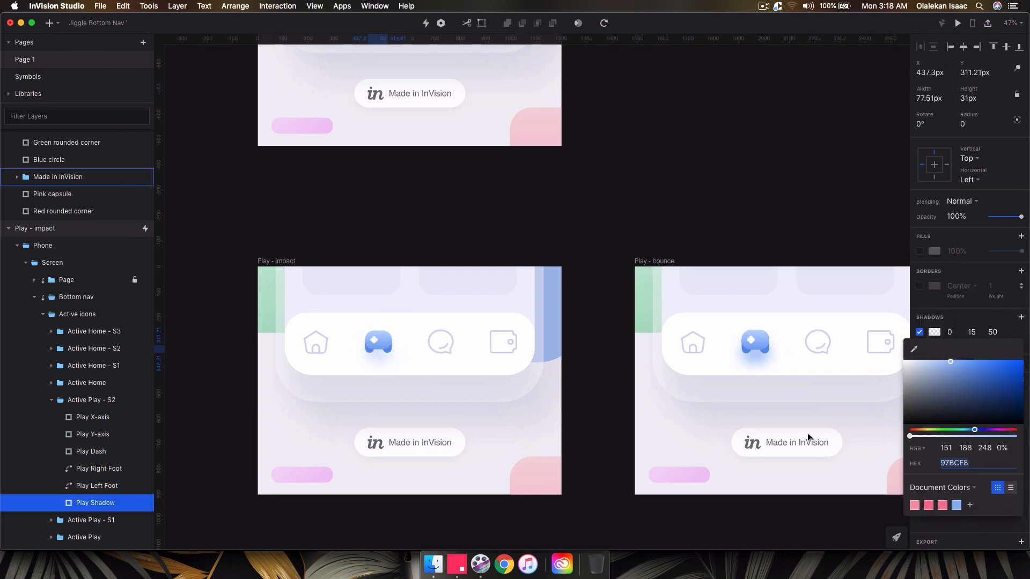
left_click(936, 317)
left_click(53, 403)
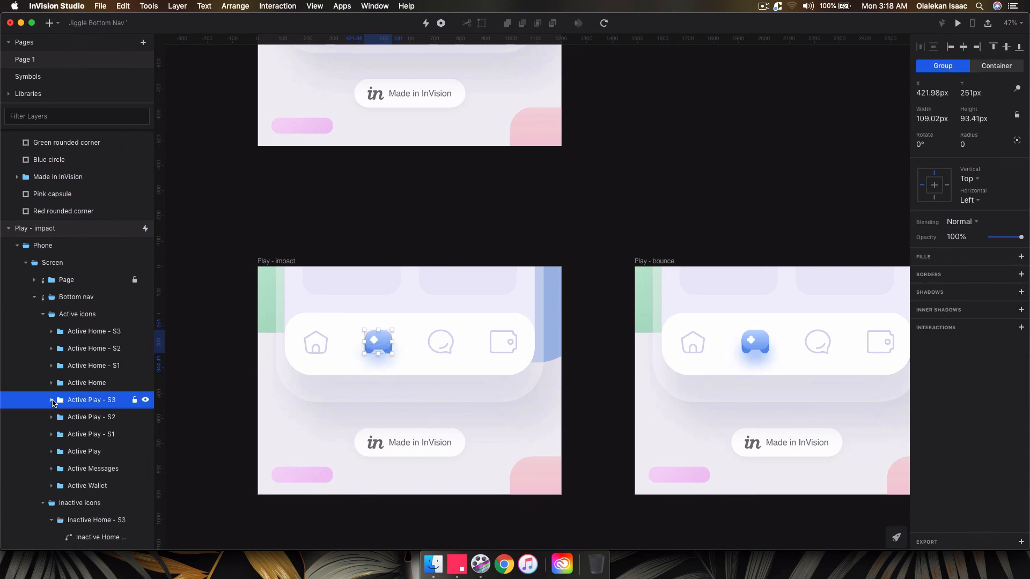
Step: Set the opacity of Active Play - S2 in Play - bounce to 0%
scroll(70, 386, "down", 10)
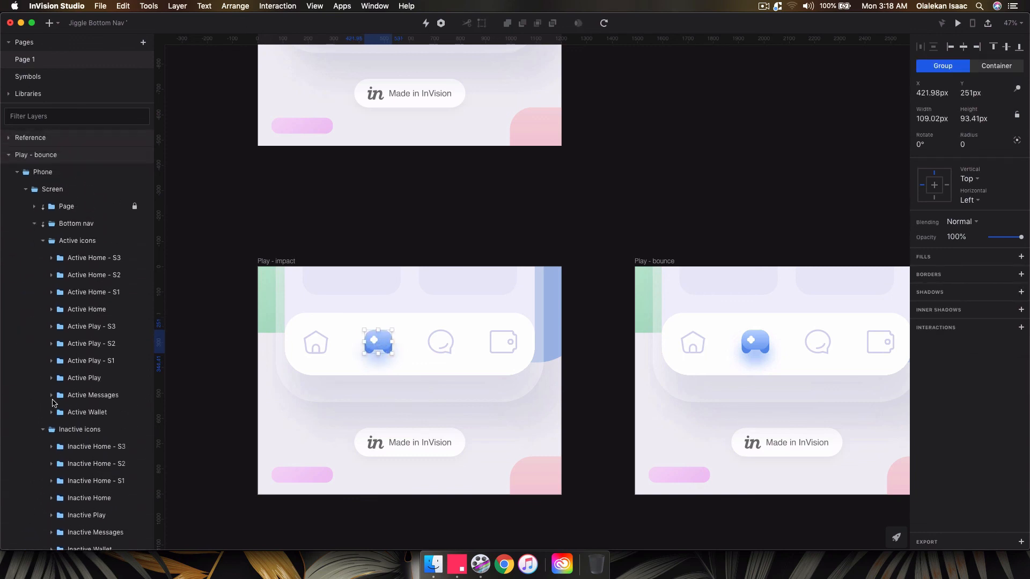
left_click(85, 343)
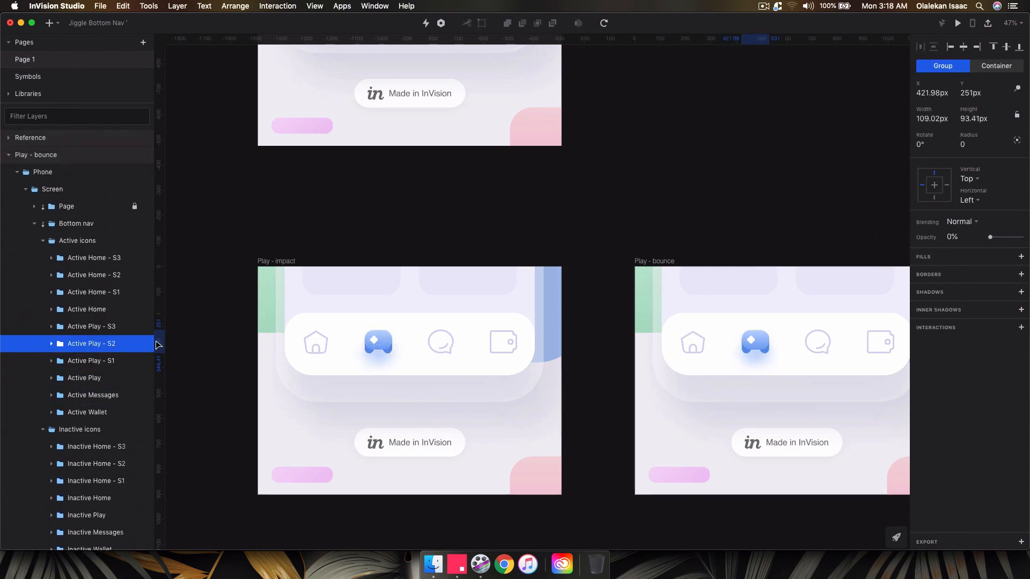
Step: Calculate 1.06*100 and resize Active Play - S3 in Play - bounce to about 107.02 by 91.41 px
left_click(92, 328)
key("super+space")
key("Right")
key("BackSpace")
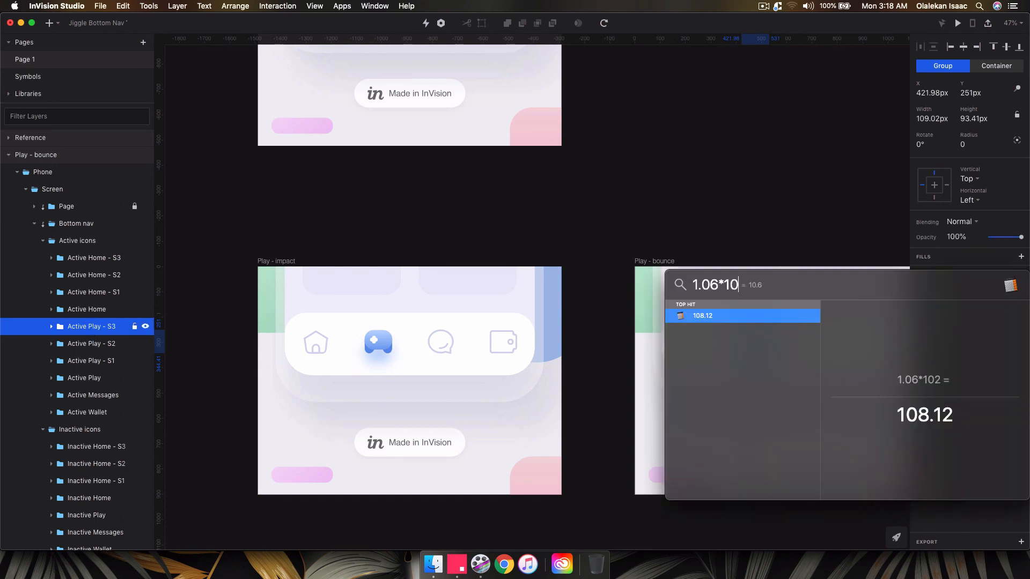
type("0")
key("Escape")
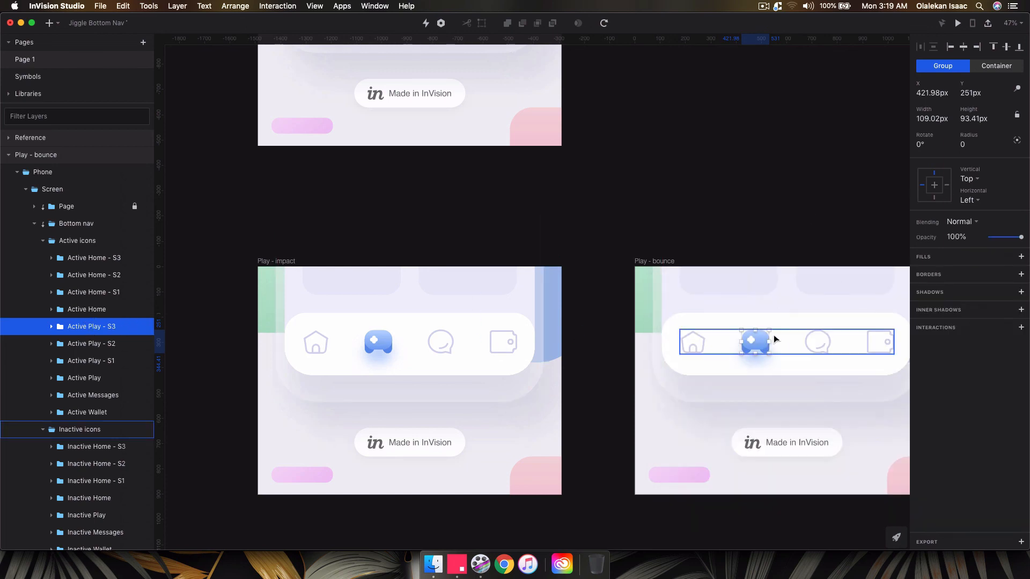
scroll(767, 325, "up", 5)
left_click_drag(767, 325, 764, 327)
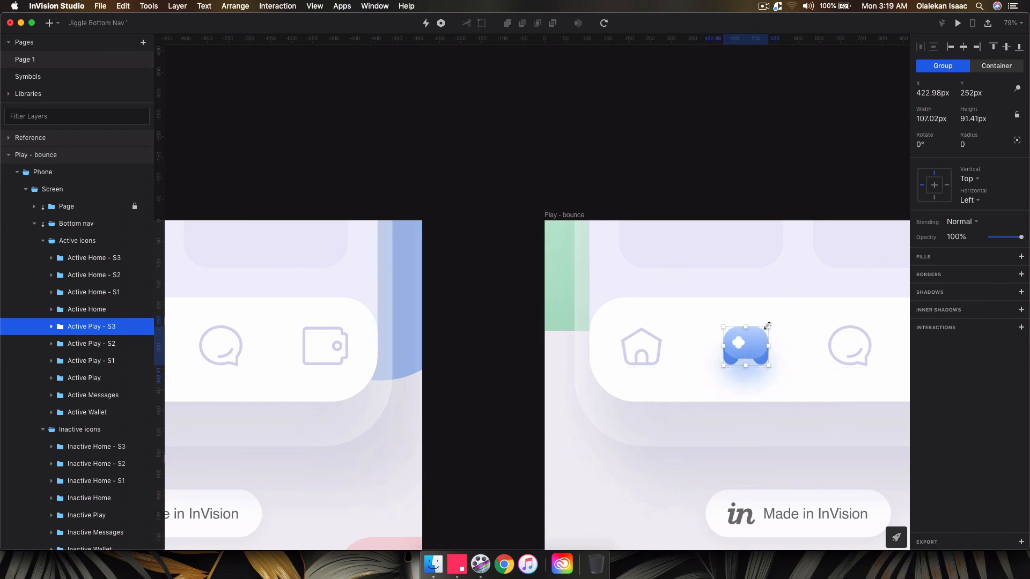
Step: Open the timeline of the Play - impact to Play - bounce transition and collapse the Inactive Home - S3 group
left_click(106, 347)
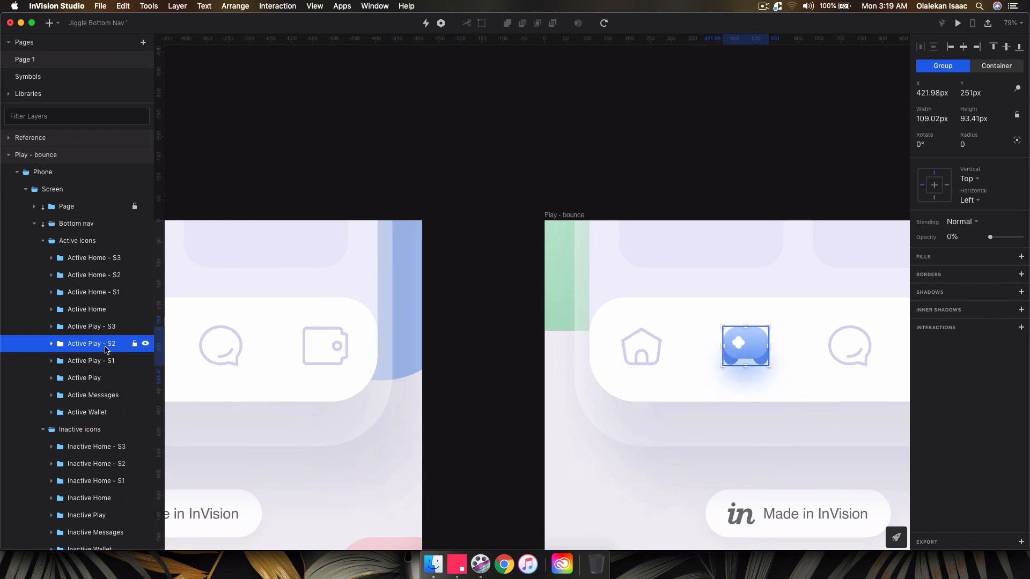
scroll(388, 215, "down", 5)
scroll(387, 214, "left", 5)
left_click(438, 196)
left_click(439, 208)
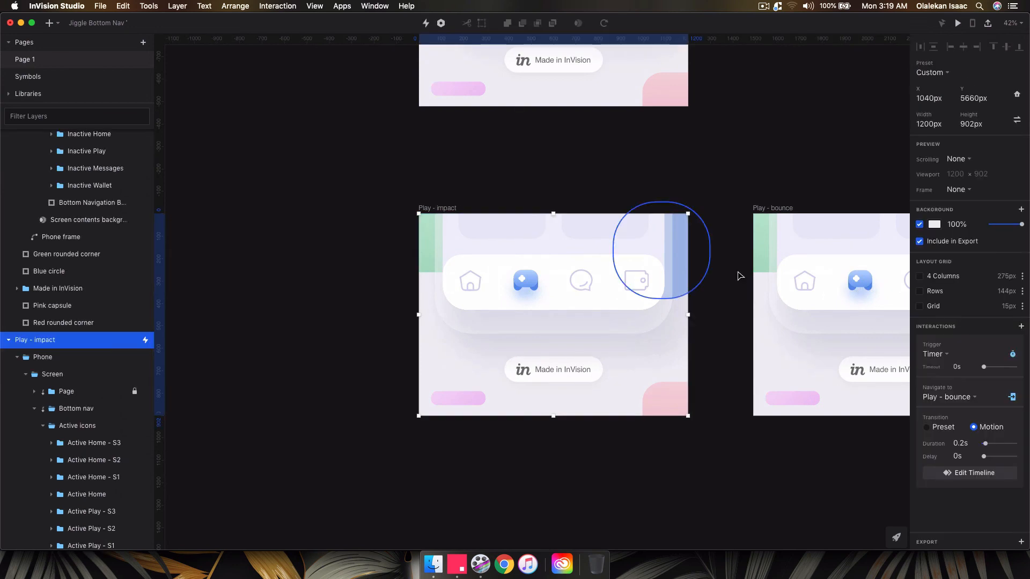
left_click(950, 472)
left_click(45, 409)
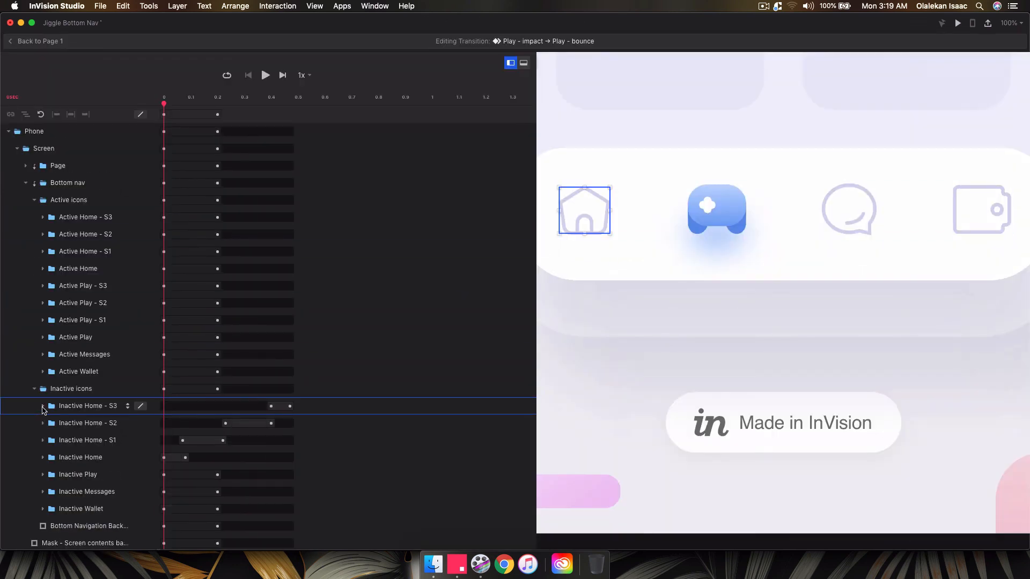
Step: Shorten Active Play's animation to end at 0.07 s and make its Opacity change instant at 0.07 s
left_click(225, 338)
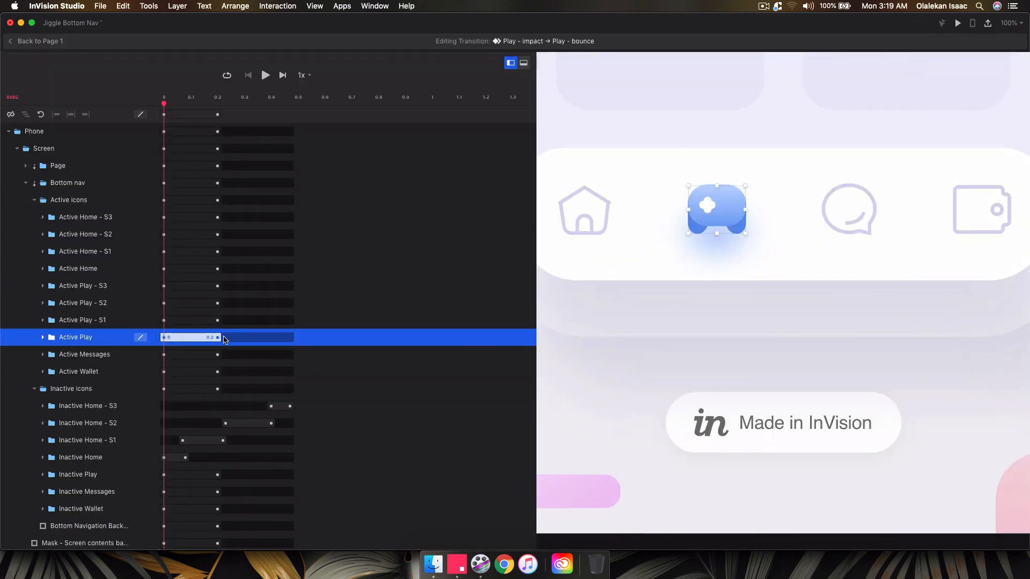
left_click_drag(211, 97, 259, 97)
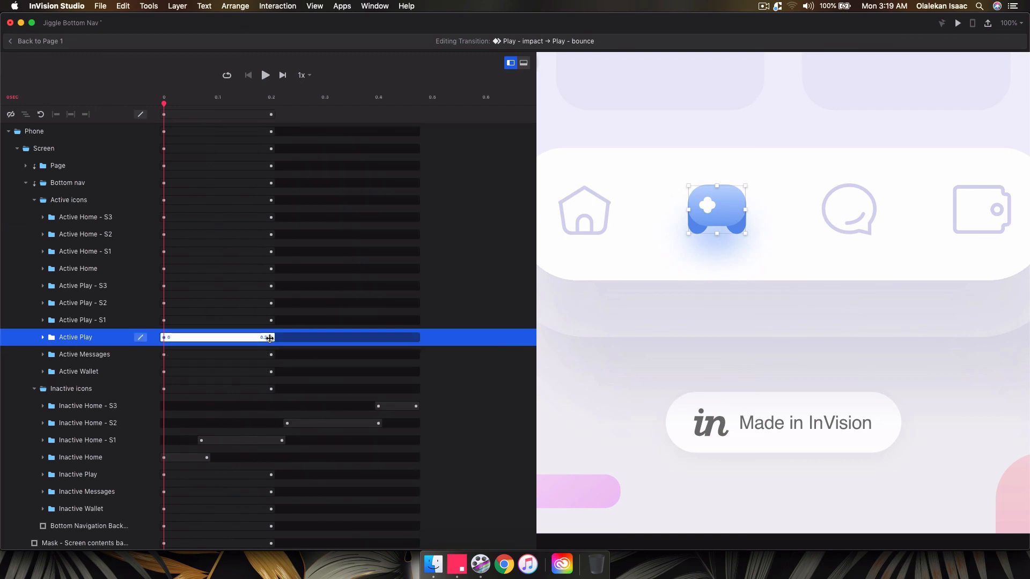
left_click_drag(270, 338, 214, 347)
left_click(127, 338)
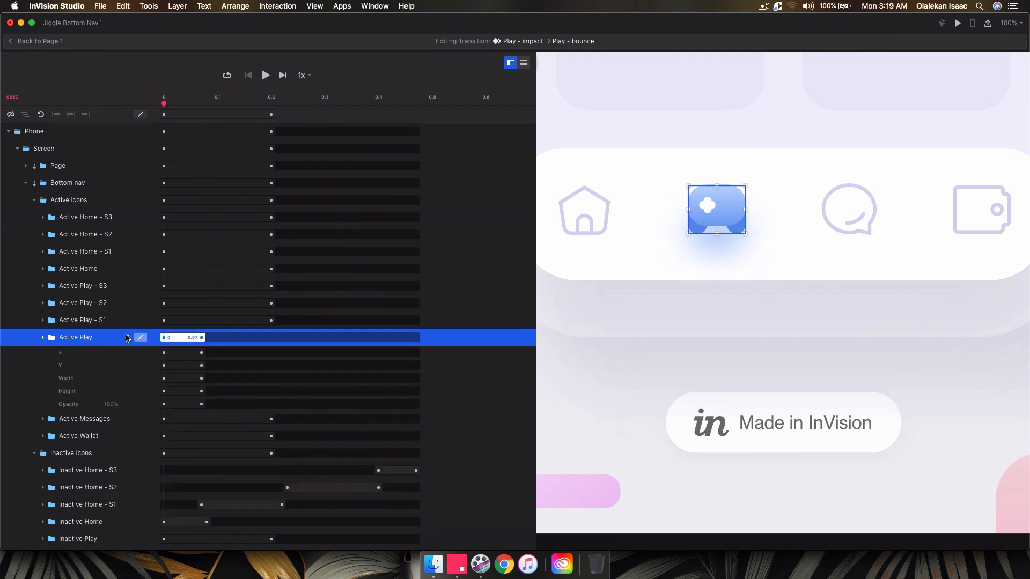
left_click(163, 406)
Step: Check the animated properties of Active Play - S1 and collapse the property tracks of Active Play - S1 and Active Play
left_click(127, 321)
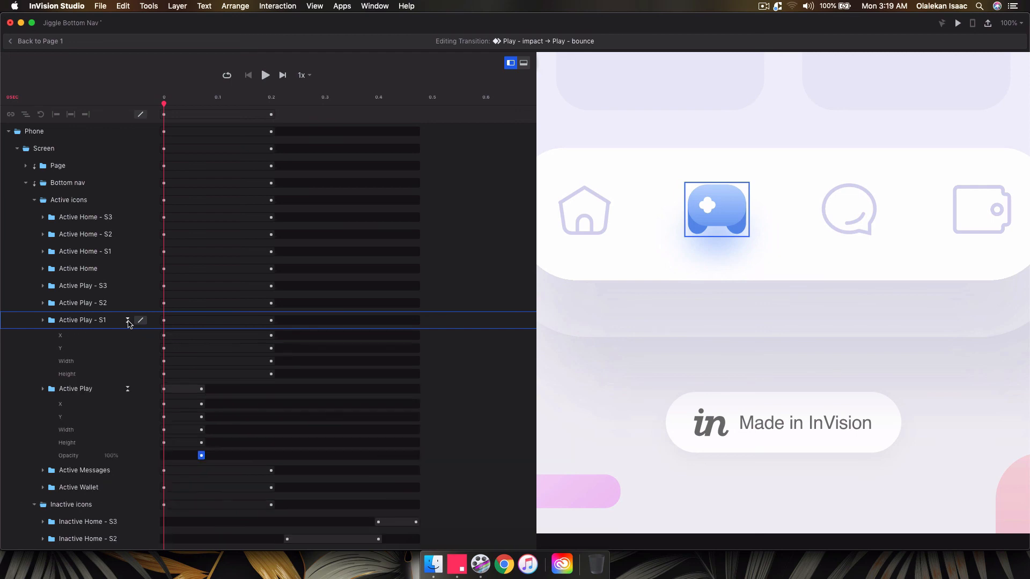
left_click(128, 320)
left_click(43, 337)
left_click(43, 337)
left_click(127, 337)
Step: Expand the Active Play - S1 group and set its animation to run from 0.07 to 0.22 s
left_click(75, 321)
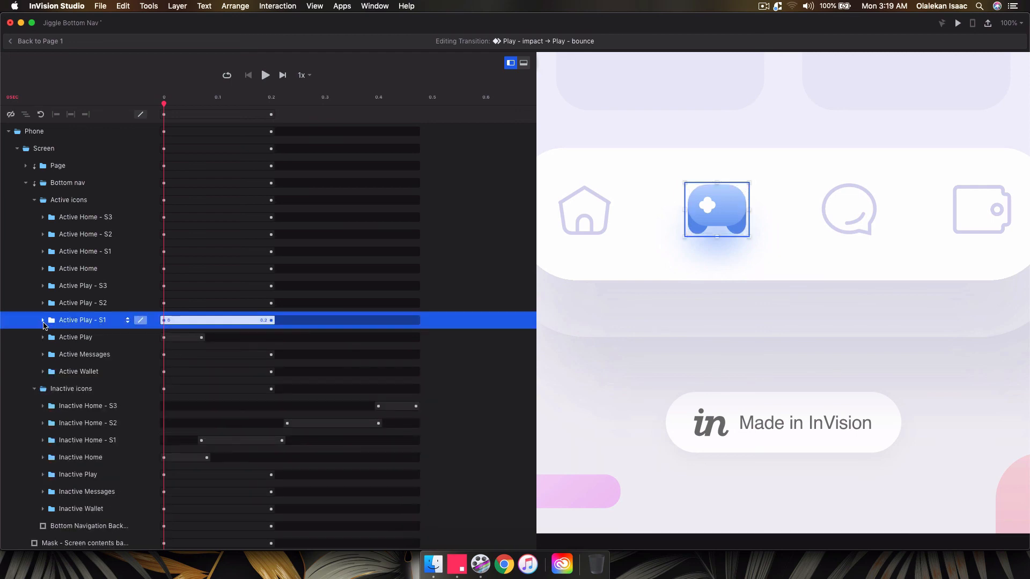
left_click(43, 320)
left_click(94, 338)
left_click(107, 323)
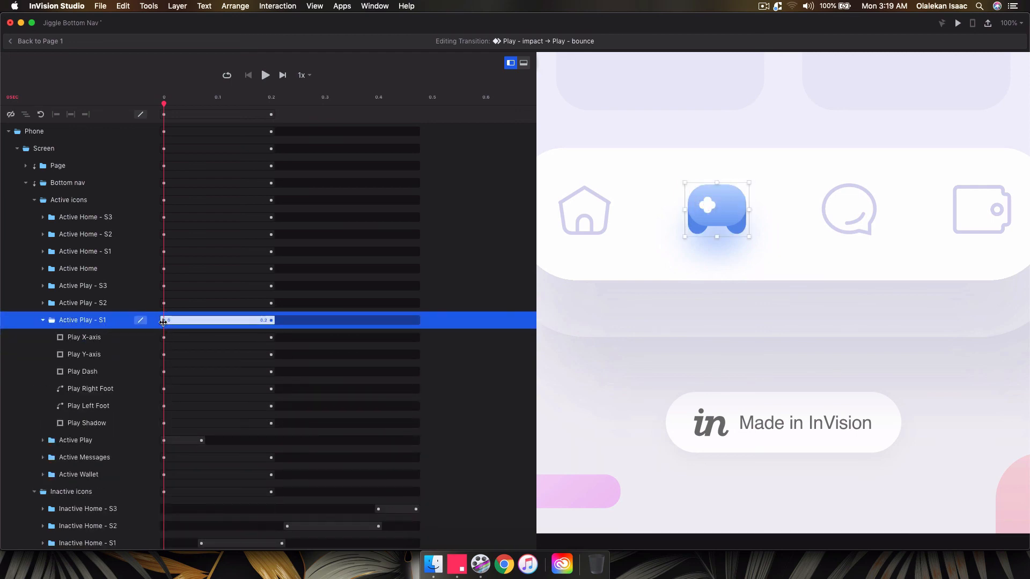
left_click_drag(164, 321, 204, 329)
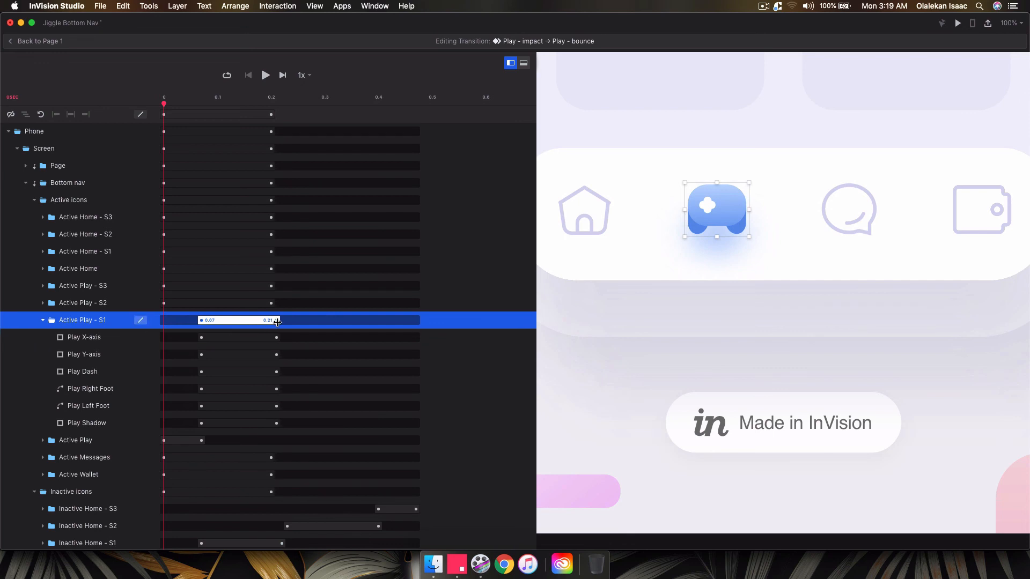
left_click_drag(276, 321, 282, 322)
Step: Expand the property tracks of all six layers in Active Play - S1, from Play X-axis to Play Shadow
left_click(95, 340)
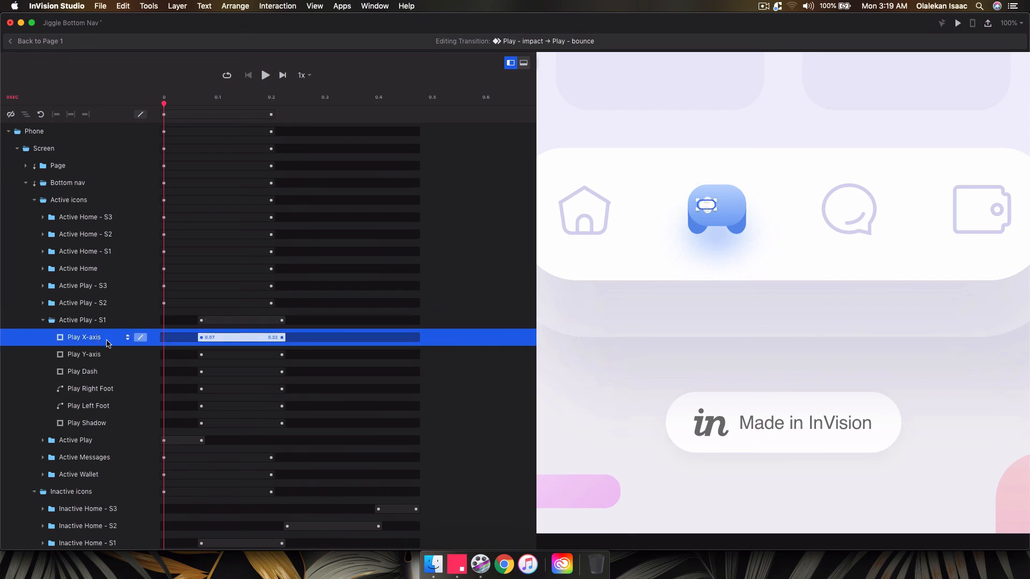
left_click(127, 339)
left_click(247, 402)
left_click(127, 419)
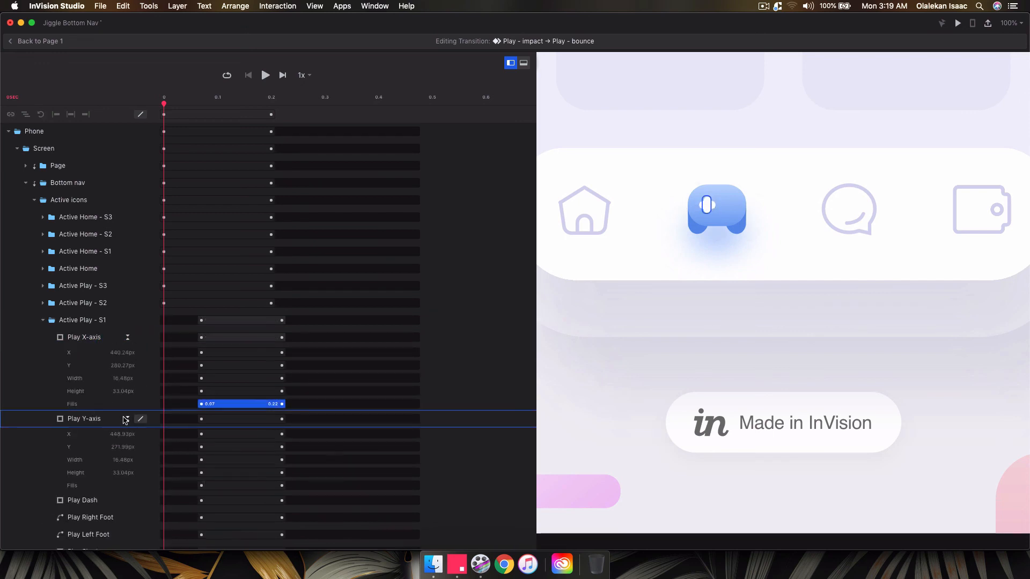
scroll(127, 397, "down", 5)
left_click(127, 362)
left_click(128, 363)
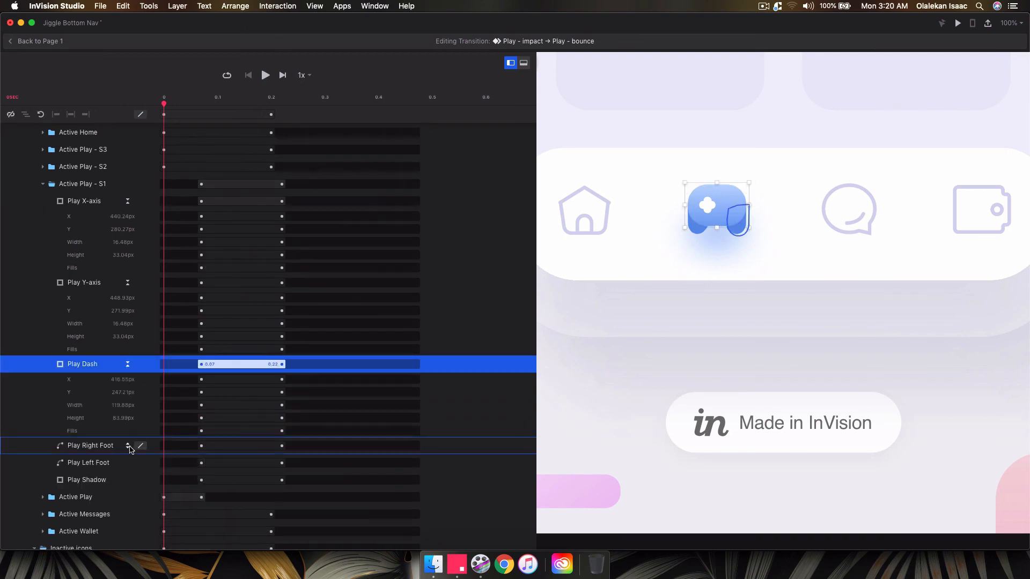
left_click(129, 446)
scroll(124, 471, "down", 3)
left_click(127, 469)
scroll(129, 472, "down", 2)
left_click(128, 507)
scroll(127, 507, "down", 3)
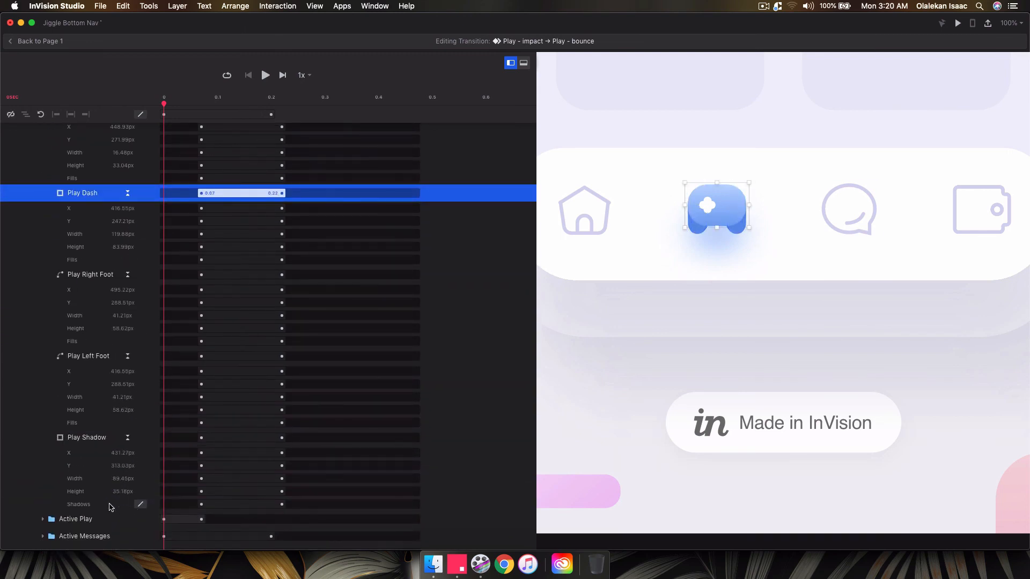
Step: Make the Fills and Shadows changes of all six Active Play - S1 layers instant at 0.07 s
left_click(109, 506)
left_click(88, 423, "shift")
left_click(89, 341, "shift")
scroll(87, 343, "up", 3)
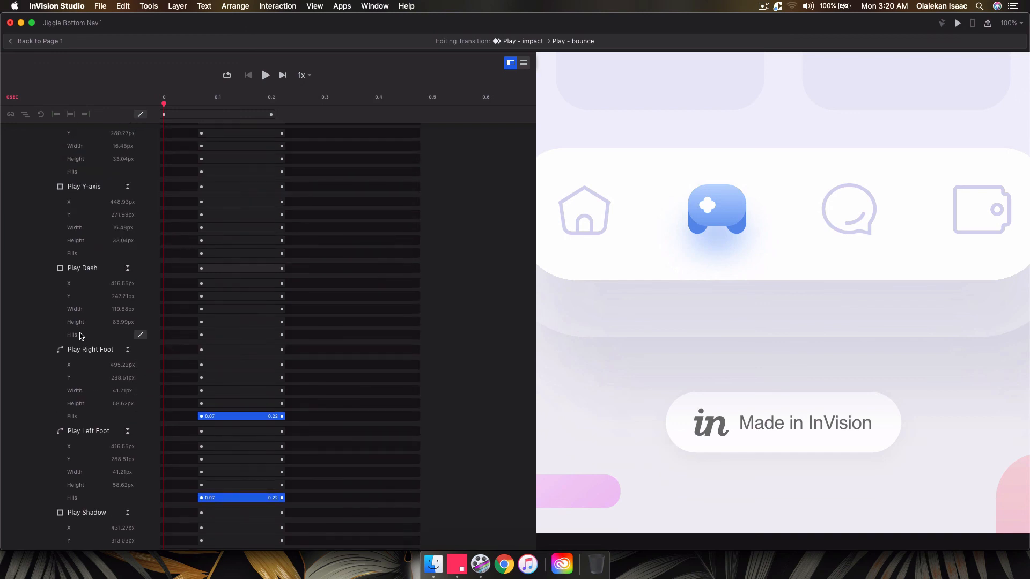
left_click(87, 335, "shift")
left_click(89, 253, "shift")
scroll(87, 255, "up", 3)
left_click(222, 250, "shift")
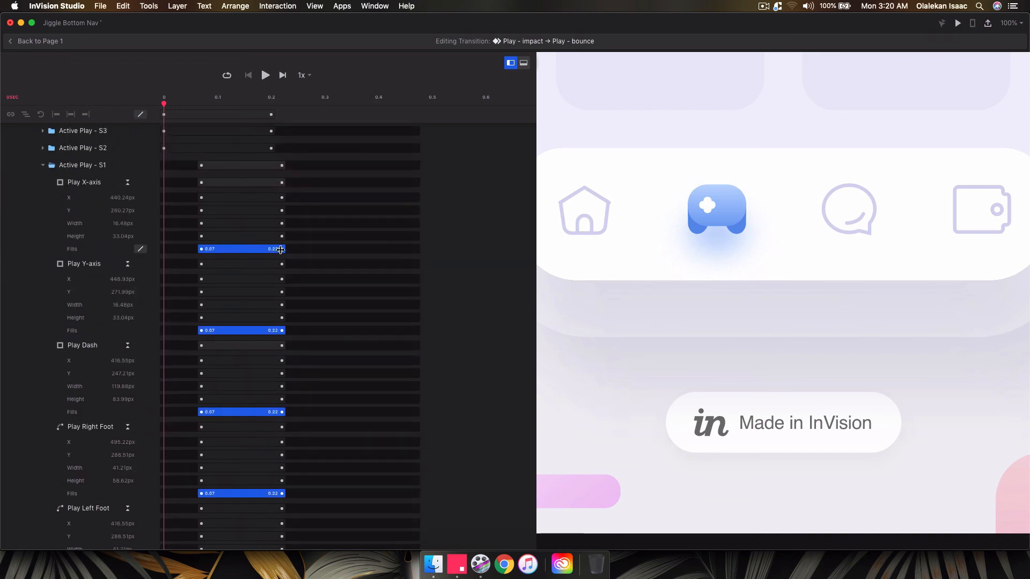
left_click_drag(280, 250, 196, 260)
Step: Extend the animations of all six Active Play - S1 layers to end at 0.22 s
left_click(84, 183)
left_click(86, 264, "shift")
left_click(84, 347, "shift")
scroll(84, 348, "down", 1)
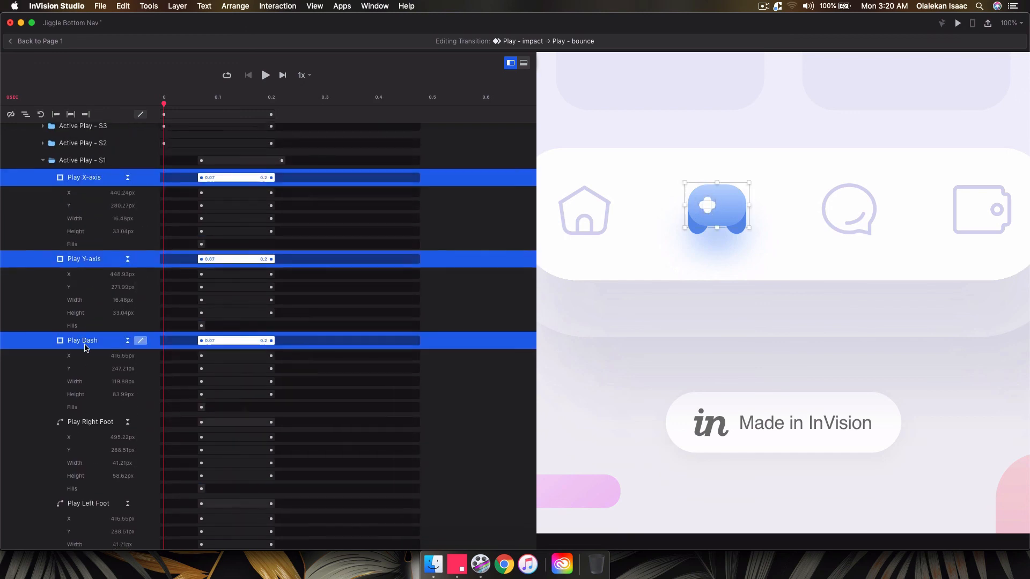
scroll(84, 348, "down", 3)
left_click(85, 352, "shift")
left_click(82, 434, "shift")
scroll(81, 435, "down", 2)
left_click(82, 472, "shift")
scroll(84, 465, "up", 2)
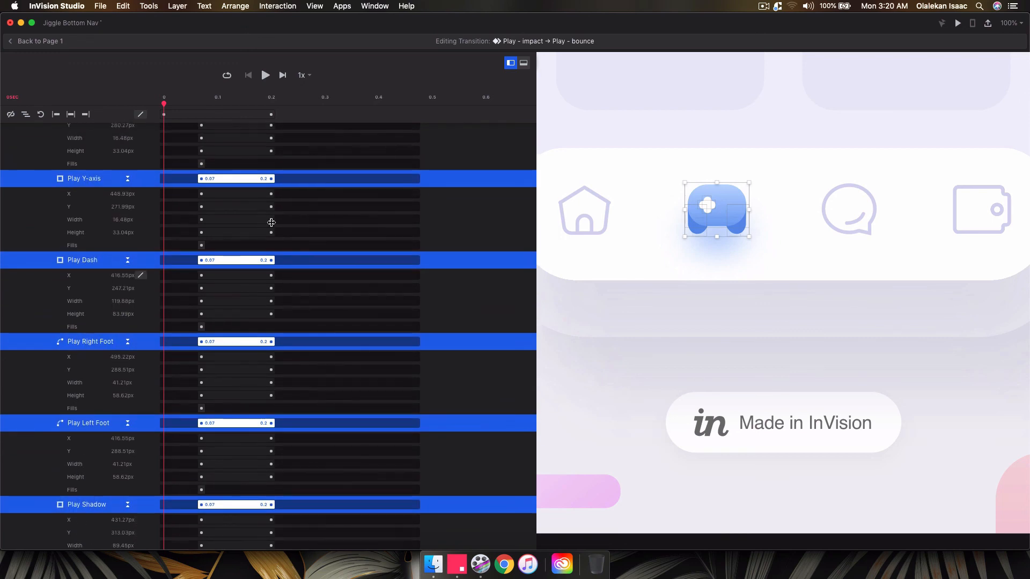
scroll(271, 178, "down", 3)
scroll(277, 212, "up", 3)
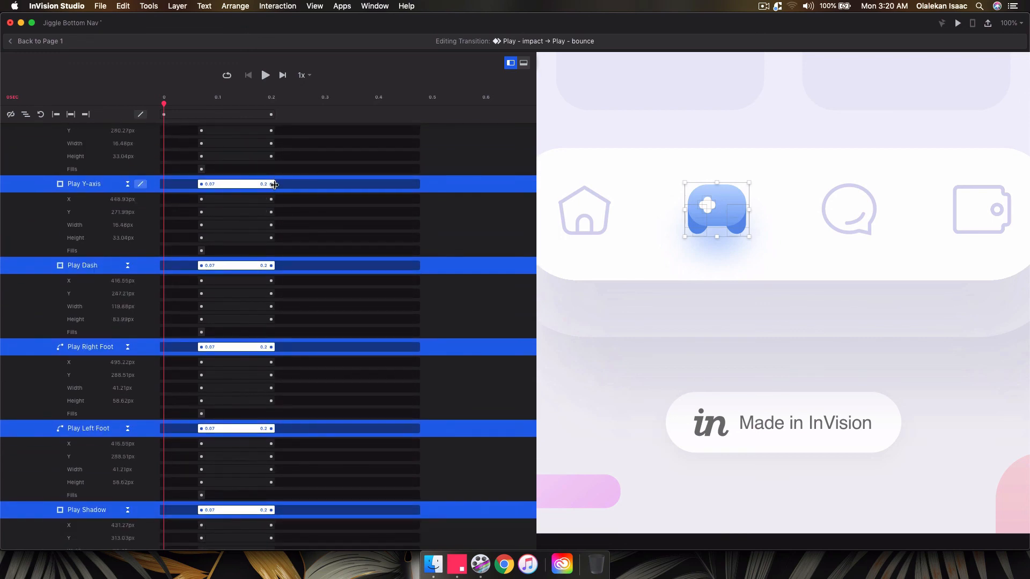
left_click_drag(274, 184, 279, 184)
scroll(288, 222, "up", 4)
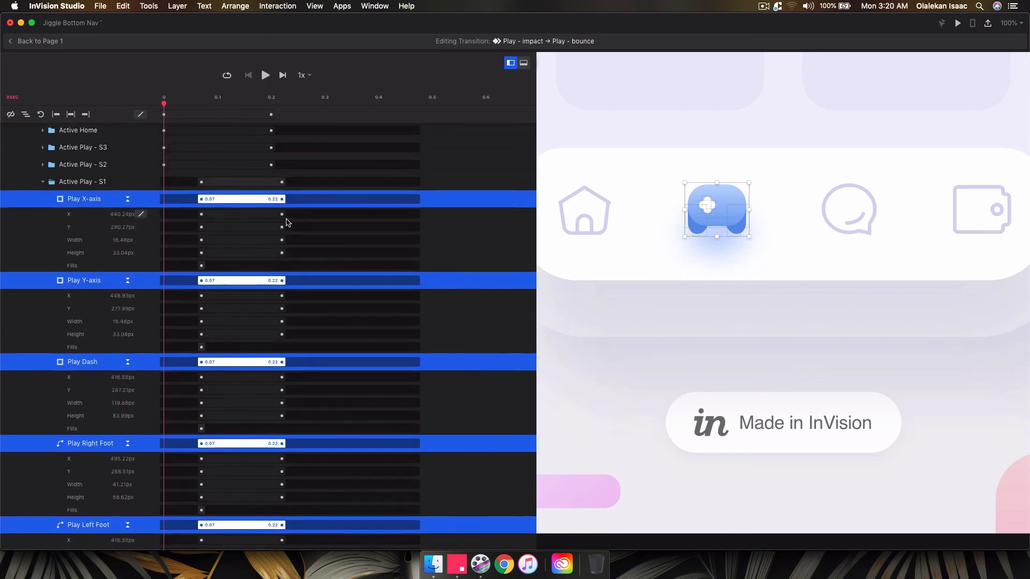
Step: Expand the Active Play - S2 group and show the property tracks of its Play X-axis layer
scroll(288, 222, "down", 6)
scroll(288, 222, "up", 4)
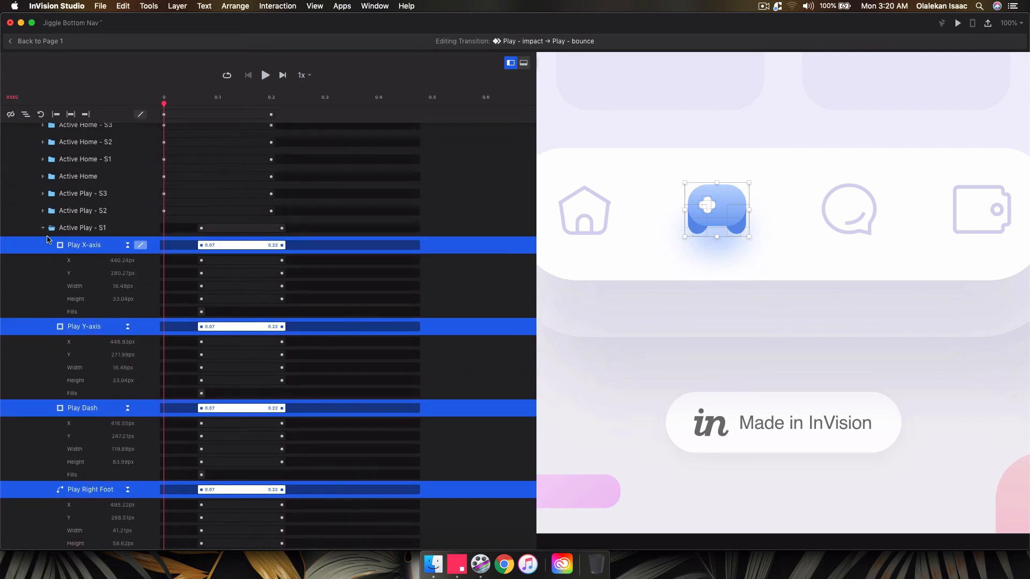
left_click(43, 211)
left_click(43, 211)
left_click(128, 228)
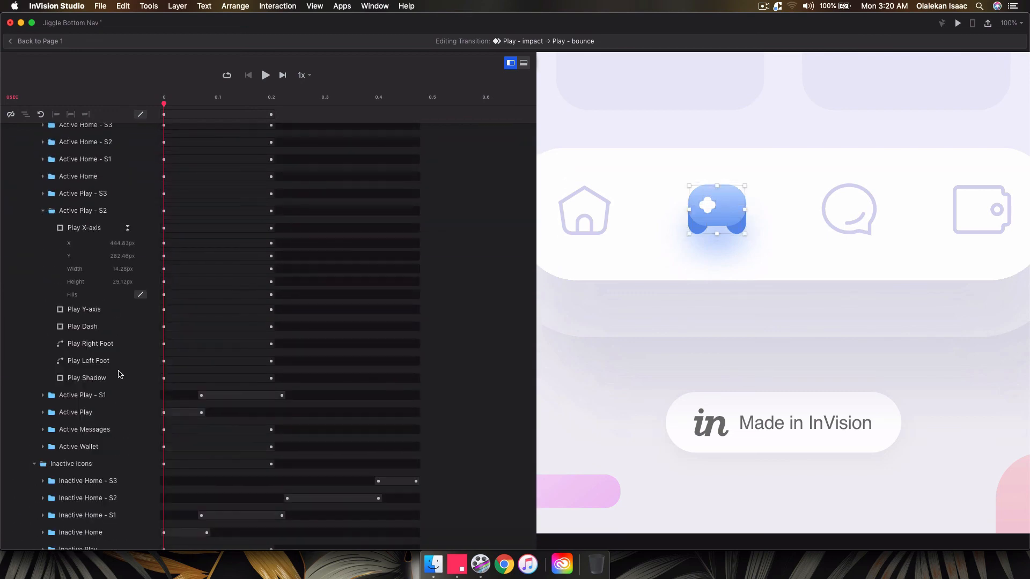
Step: Expand the property tracks of the remaining Active Play - S2 layers, from Play Y-axis to Play Shadow
left_click(85, 395)
left_click(128, 395)
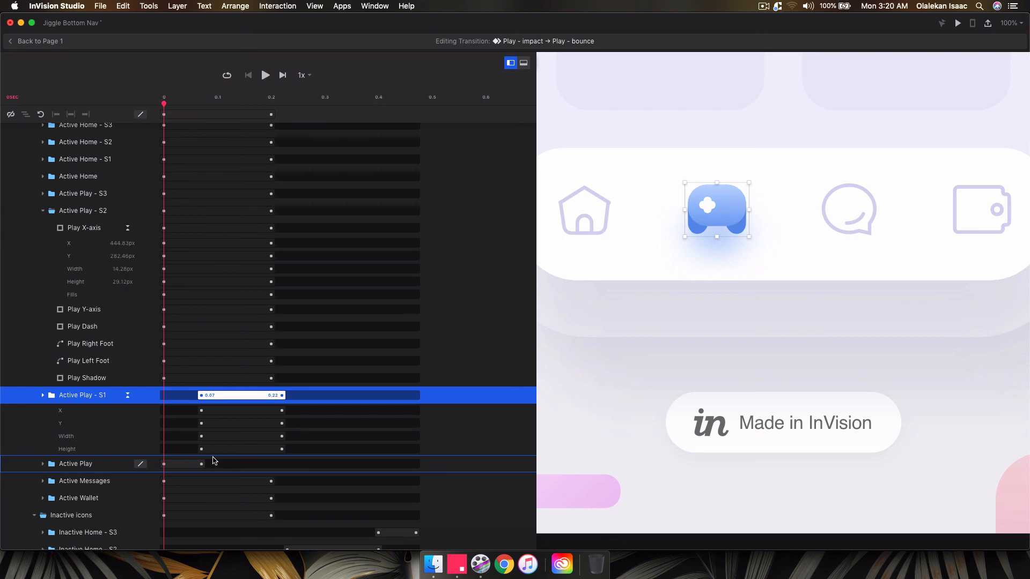
left_click(127, 309)
left_click(128, 391)
scroll(129, 405, "down", 2)
left_click(127, 408)
scroll(129, 423, "down", 2)
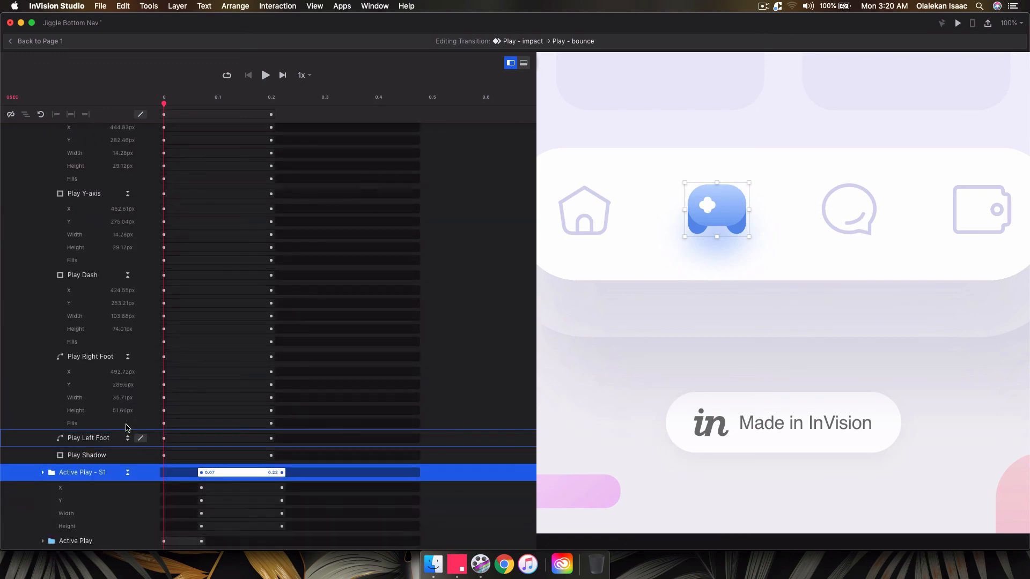
left_click(128, 435)
scroll(127, 375, "down", 5)
left_click(127, 369)
Step: Select the Fills and Shadows tracks of all six layers in Active Play - S2
left_click(99, 434)
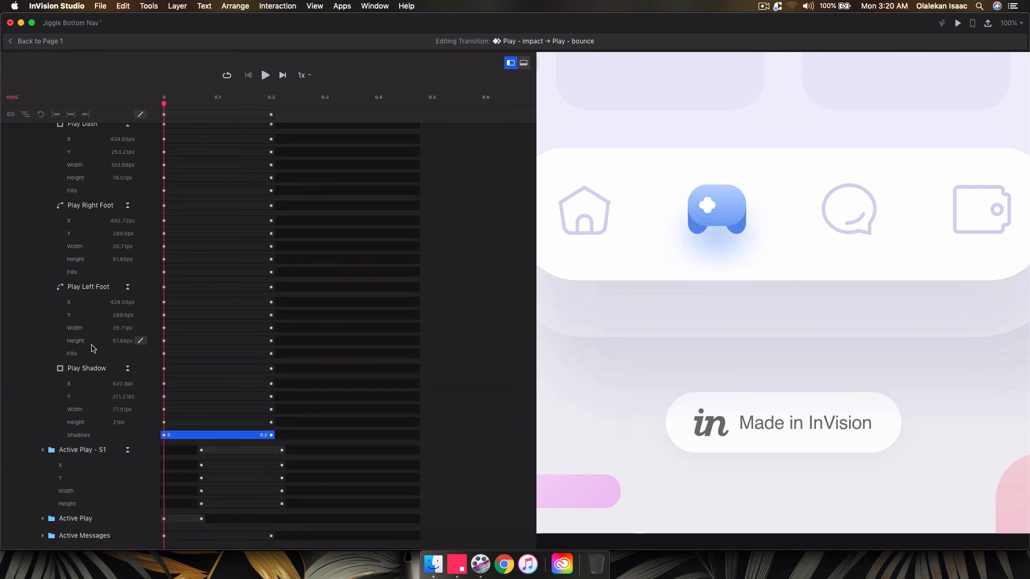
left_click(92, 352, "shift")
left_click(93, 273, "shift")
scroll(94, 276, "up", 3)
scroll(94, 276, "up", 1)
left_click(92, 266, "shift")
scroll(92, 266, "up", 2)
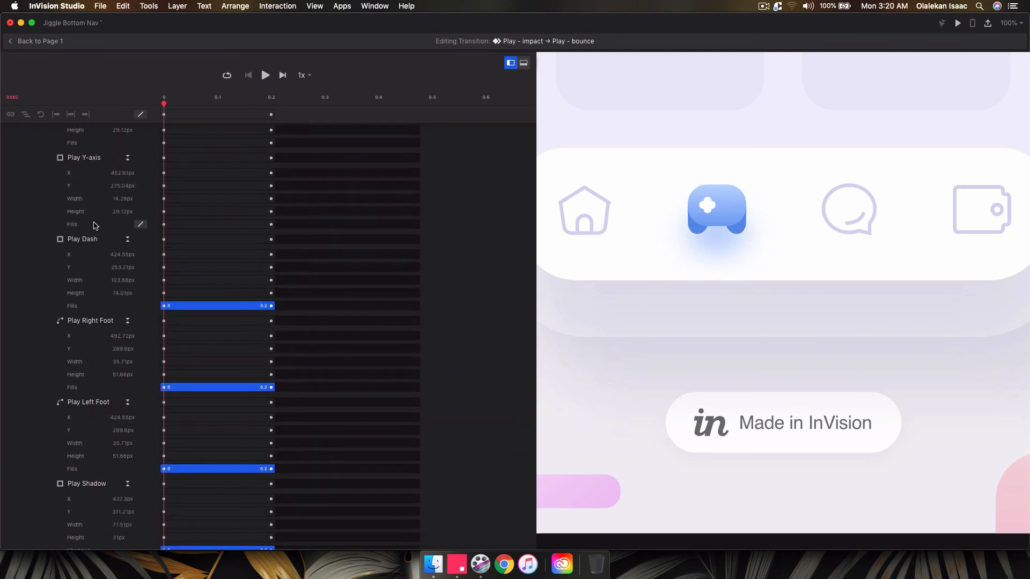
left_click(93, 224, "shift")
scroll(92, 224, "up", 3)
left_click(91, 210, "shift")
scroll(167, 205, "up", 3)
Step: Shift the animation of the whole Active Play - S2 group to run from 0.1 to 0.3 s
left_click_drag(211, 197, 264, 198)
scroll(264, 197, "down", 6)
scroll(262, 195, "down", 3)
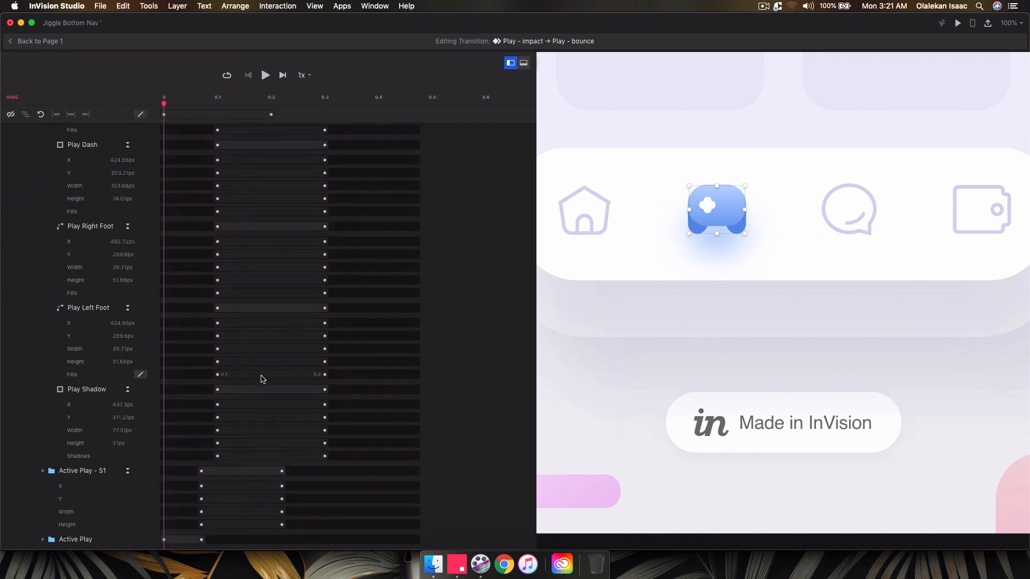
Step: Collapse the layer property tracks in Active Play - S2 and set the group's animation to run from 0.22 to 0.4 s
scroll(259, 389, "up", 8)
left_click(128, 215)
left_click(128, 231)
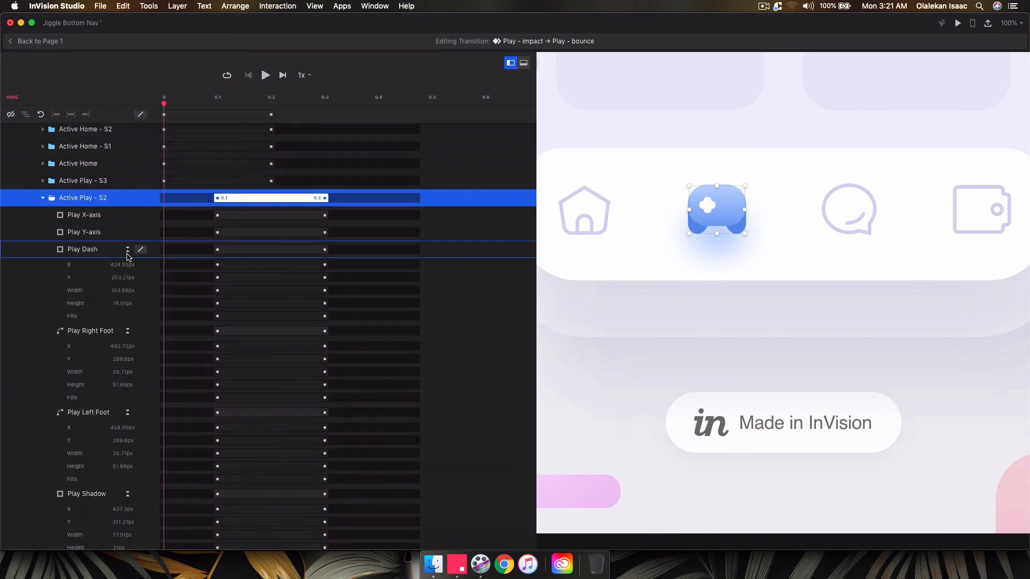
left_click(126, 249)
left_click(127, 249)
left_click(128, 267)
left_click(127, 283)
left_click(128, 301)
left_click(128, 318)
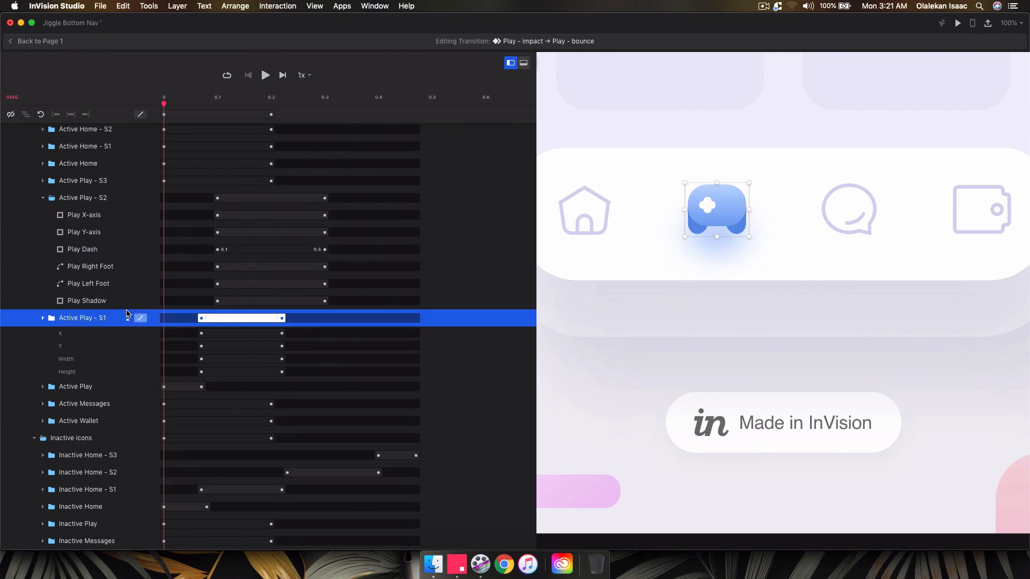
left_click_drag(265, 199, 305, 202)
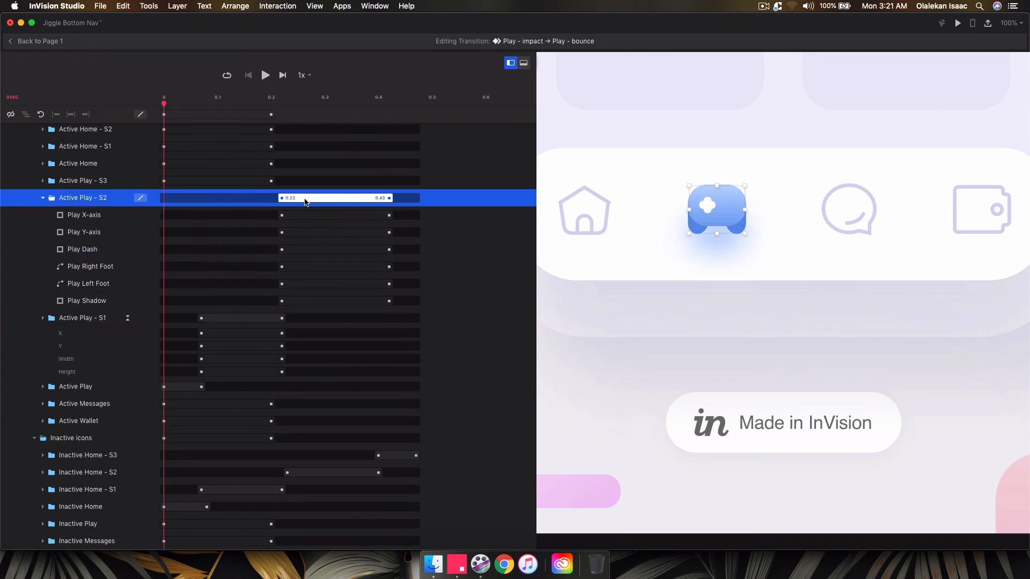
left_click_drag(390, 197, 366, 200)
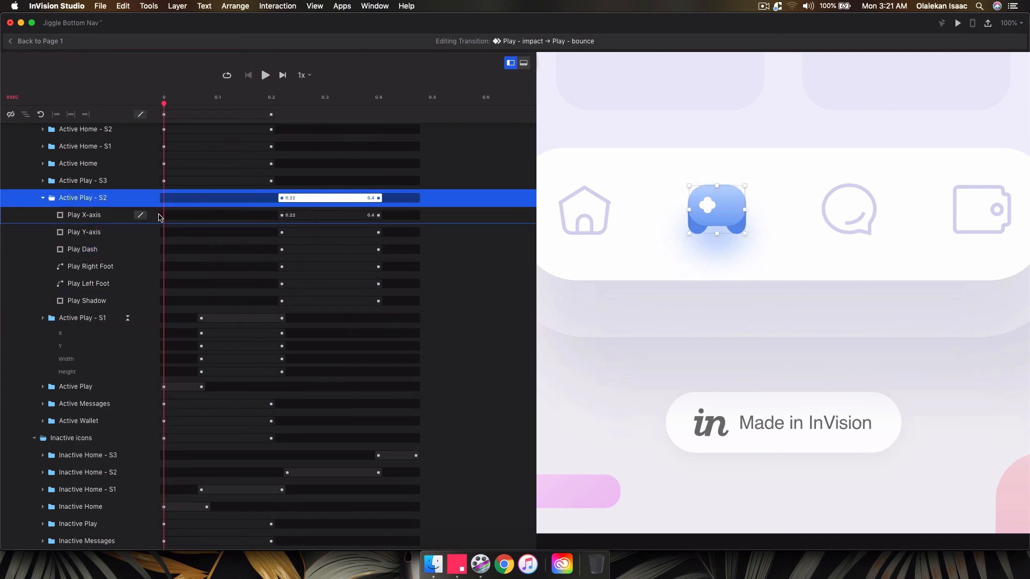
Step: Expand the property tracks of all six layers in Active Play - S2, from Play X-axis to Play Shadow
left_click(128, 214)
left_click(128, 296)
scroll(128, 301, "down", 2)
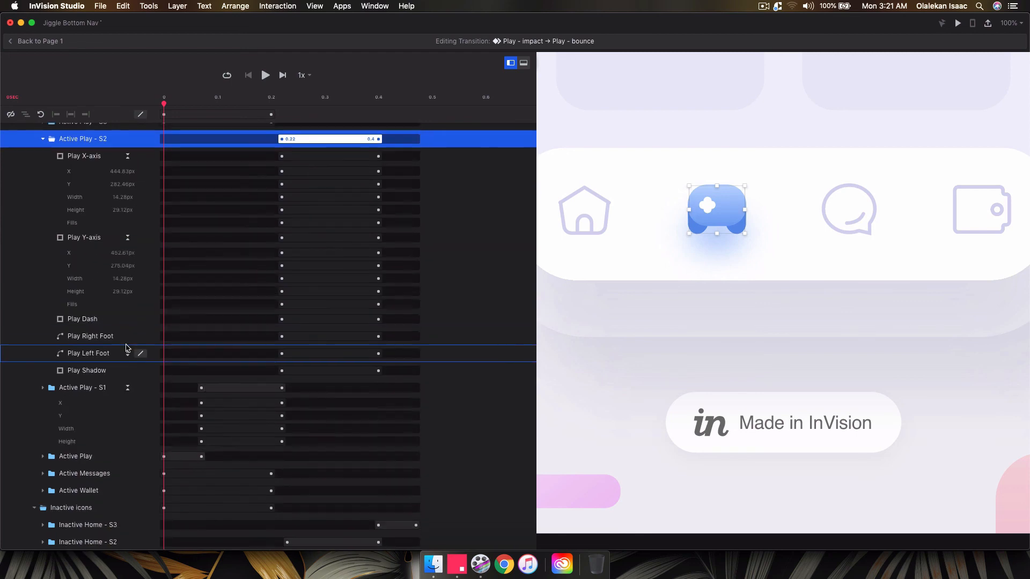
left_click(127, 319)
left_click(128, 401)
scroll(128, 423, "down", 2)
left_click(128, 435)
scroll(127, 461, "down", 2)
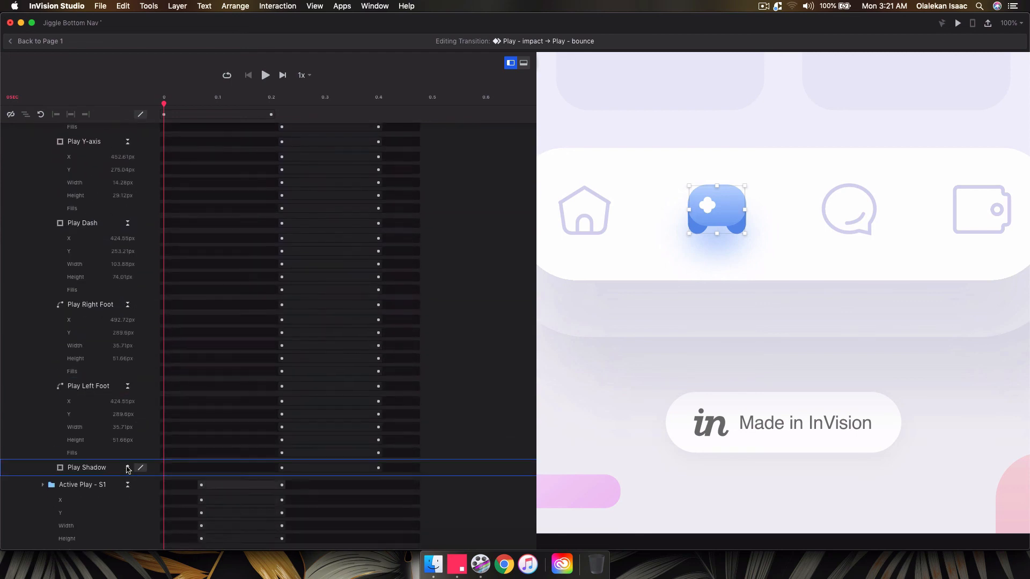
left_click(127, 467)
Step: Make the Fills and Shadows changes of all six Active Play - S2 layers instant at 0.22 s
left_click(107, 534)
left_click(83, 456, "shift")
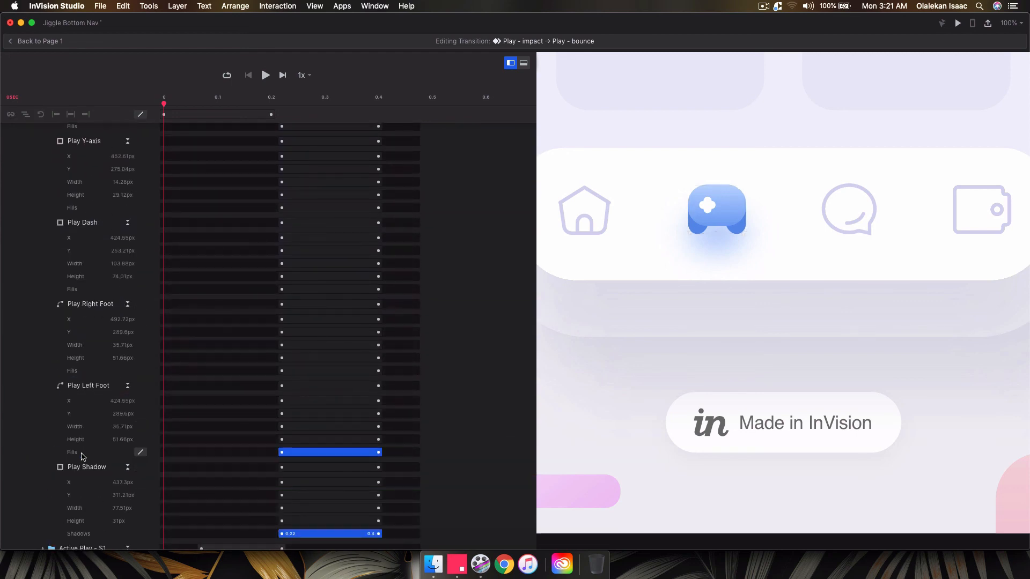
left_click(82, 374, "shift")
scroll(81, 370, "up", 3)
left_click(80, 362, "shift")
left_click(80, 282, "shift")
scroll(80, 295, "up", 4)
left_click(80, 309, "shift")
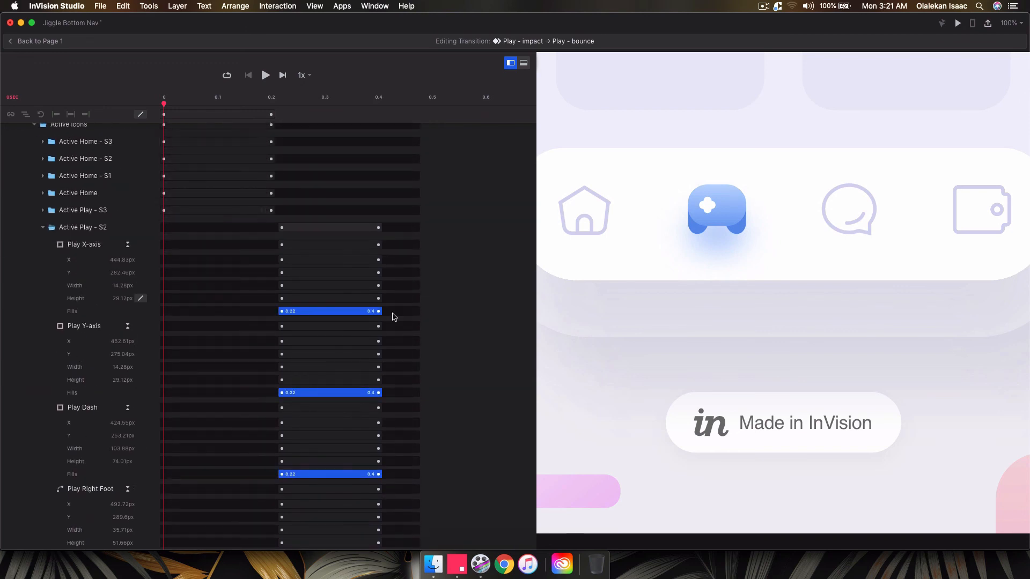
left_click_drag(379, 311, 279, 312)
Step: Extend the animations of all six Active Play - S2 layers to end at 0.4 s and collapse the group
left_click(86, 244)
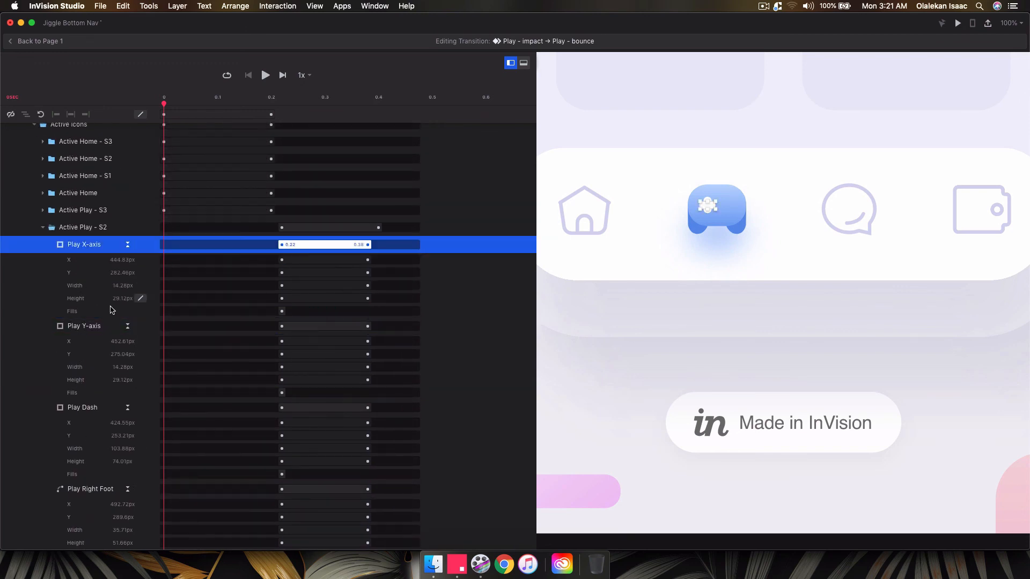
left_click(86, 325, "shift")
left_click(86, 407, "shift")
scroll(86, 408, "down", 3)
left_click(90, 346, "shift")
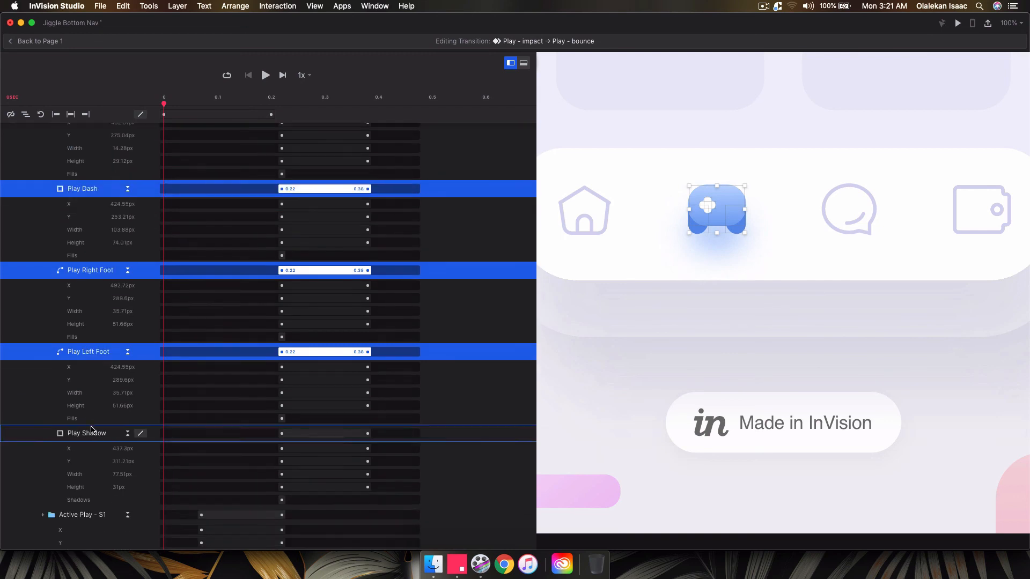
left_click(91, 426, "shift")
scroll(91, 429, "up", 5)
left_click_drag(368, 202, 379, 203)
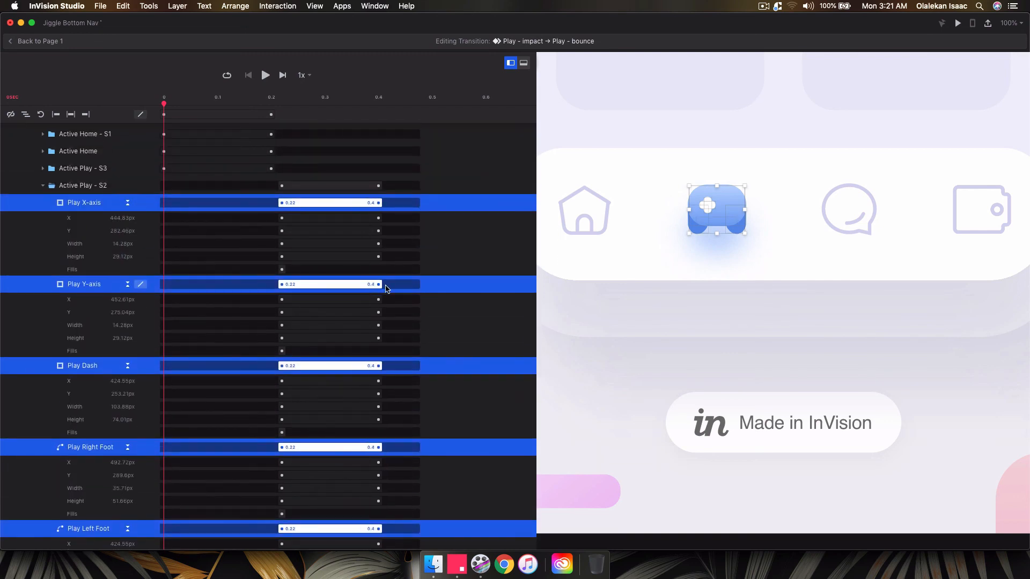
left_click(42, 185)
scroll(117, 314, "up", 5)
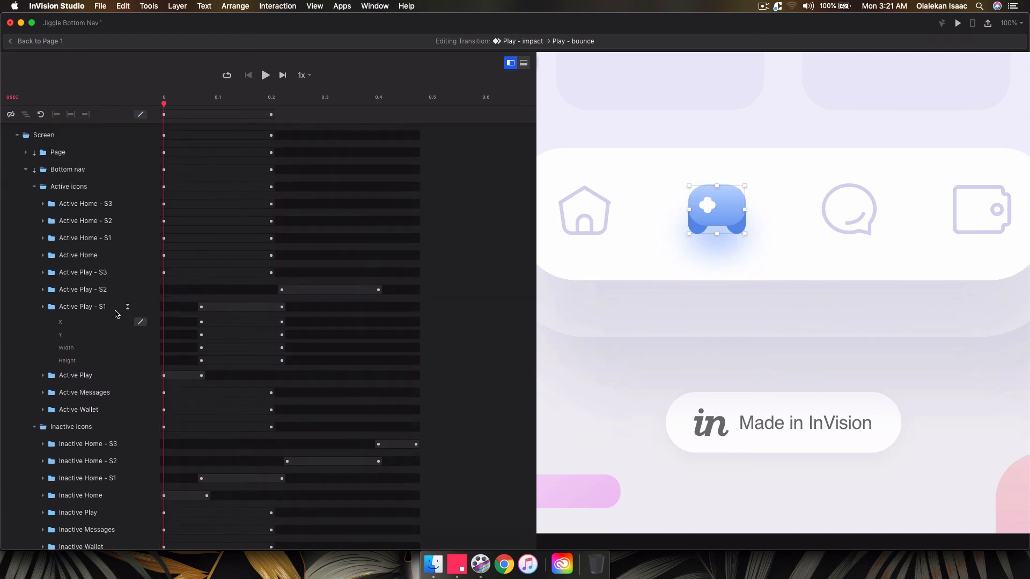
Step: Return to the page and reopen the Play - impact to Play - bounce transition timeline from the Play - impact artboard
left_click(121, 369)
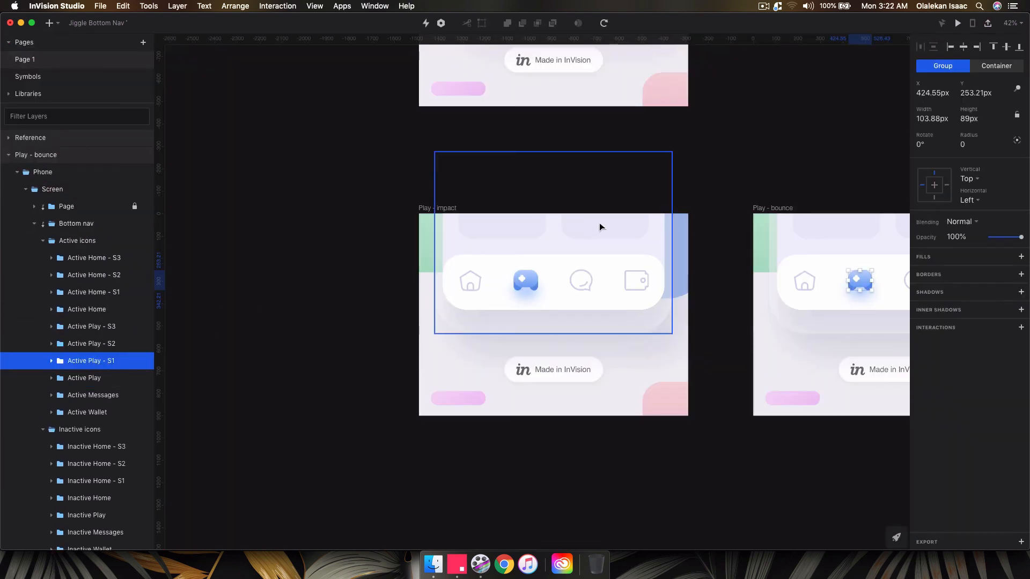
left_click(624, 184)
left_click(433, 210)
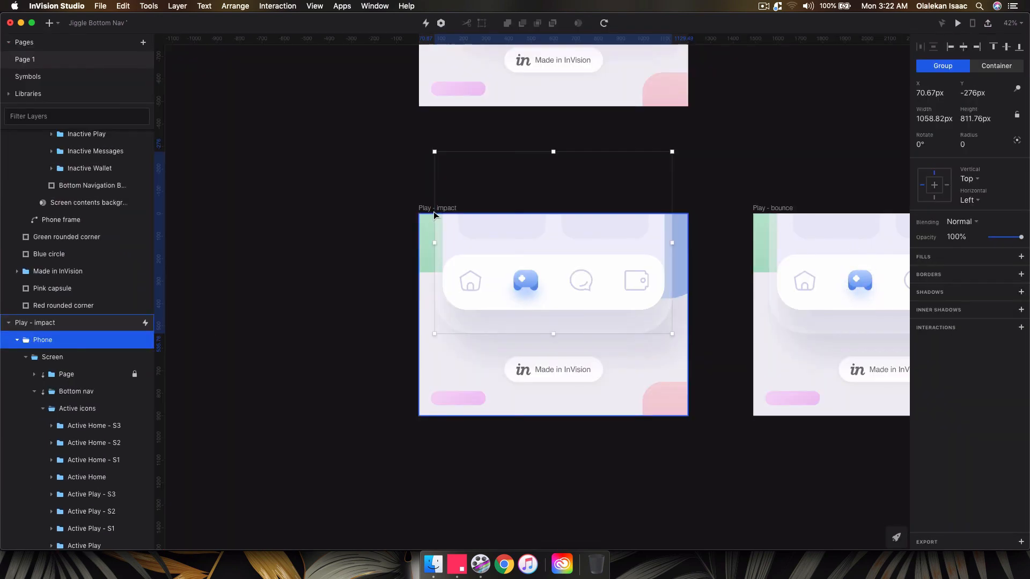
left_click(970, 475)
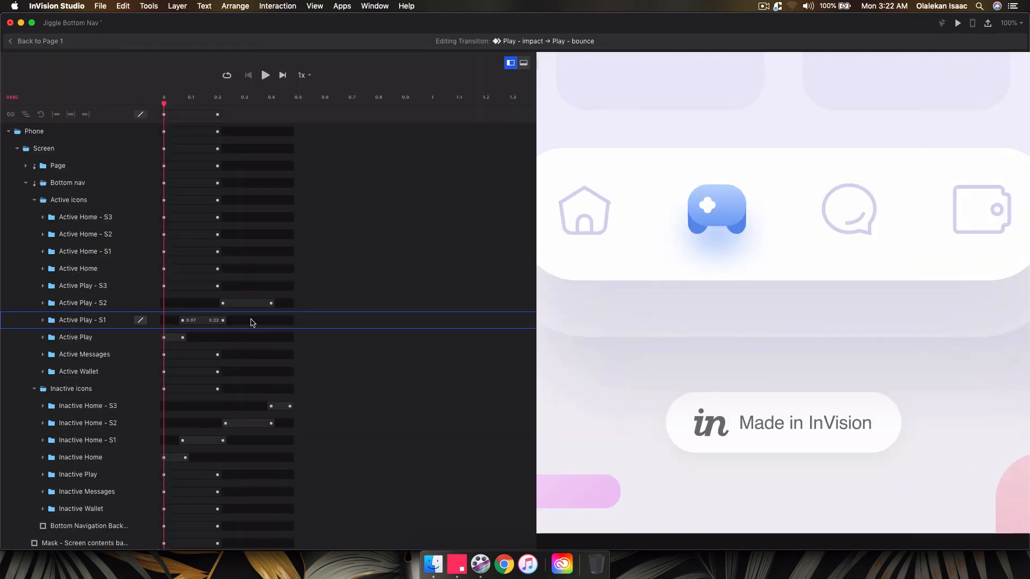
left_click_drag(201, 98, 228, 98)
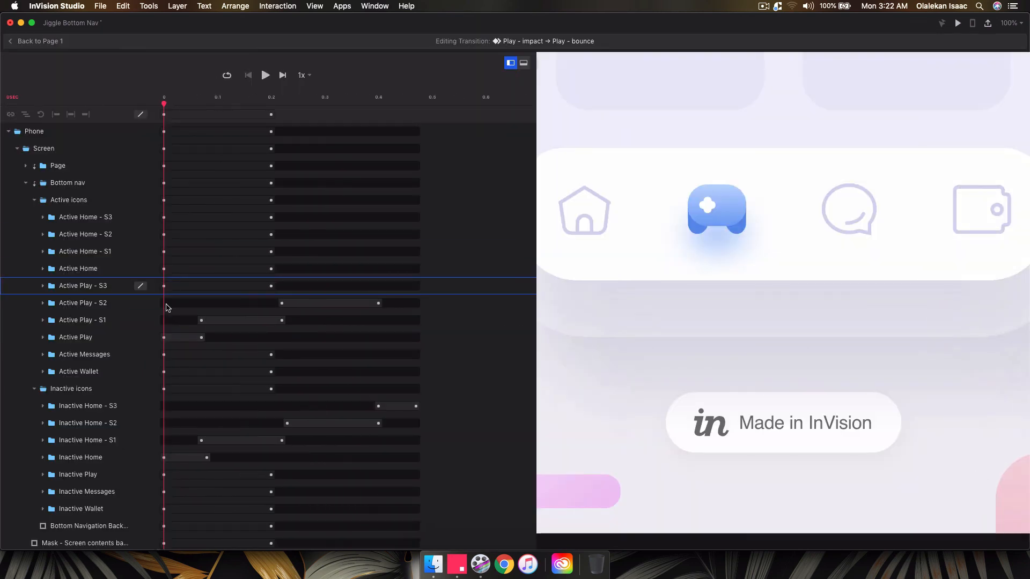
Step: Make the Opacity changes instant, at 0.22 s for Active Play - S1 and at 0.4 s for Active Play - S2
left_click(122, 336)
left_click(128, 320)
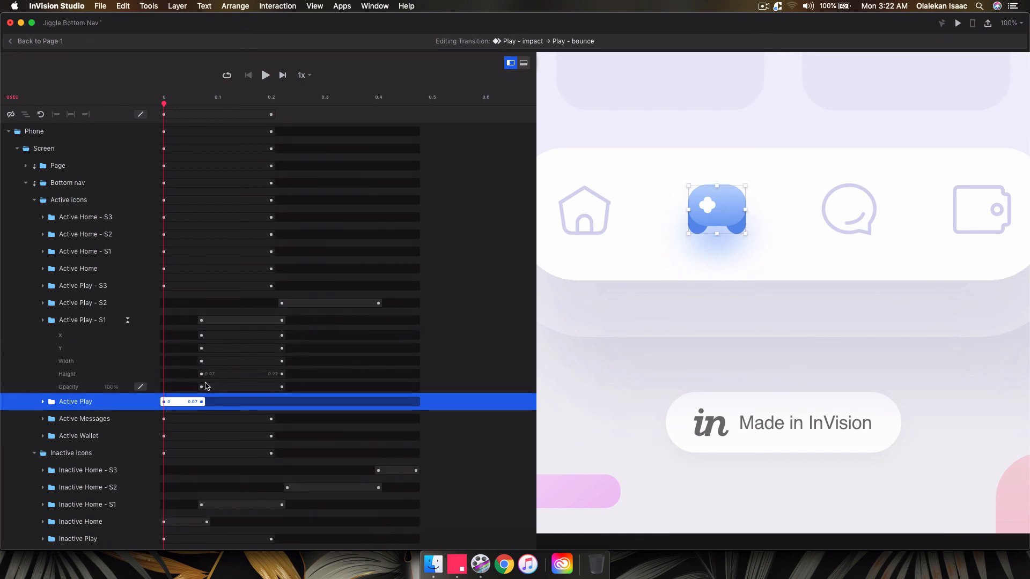
left_click(281, 387)
left_click(128, 303)
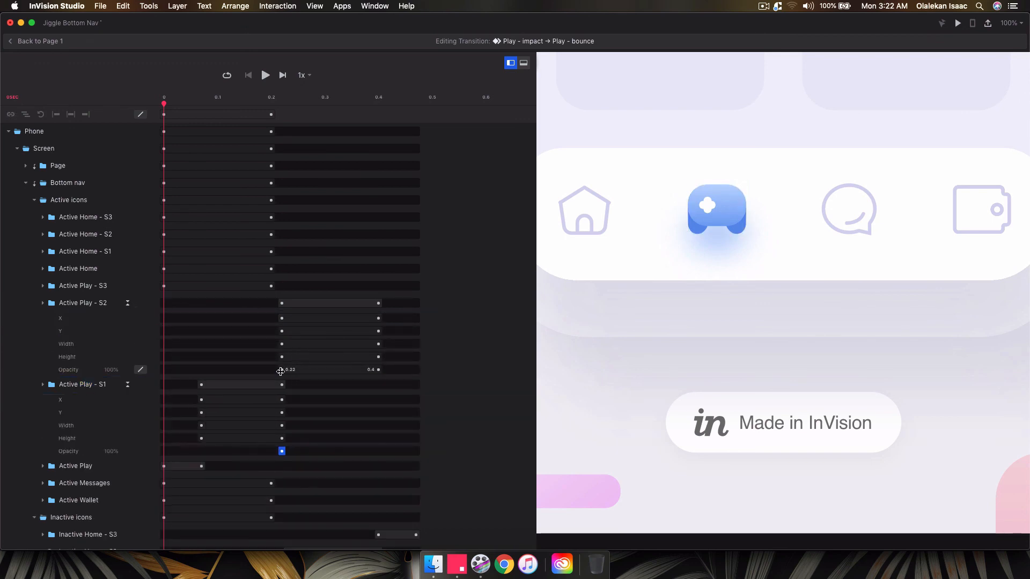
left_click_drag(281, 369, 378, 370)
Step: Set Active Play - S3's animation to run from 0.4 to 0.47 s and expand the group
left_click_drag(208, 286, 421, 290)
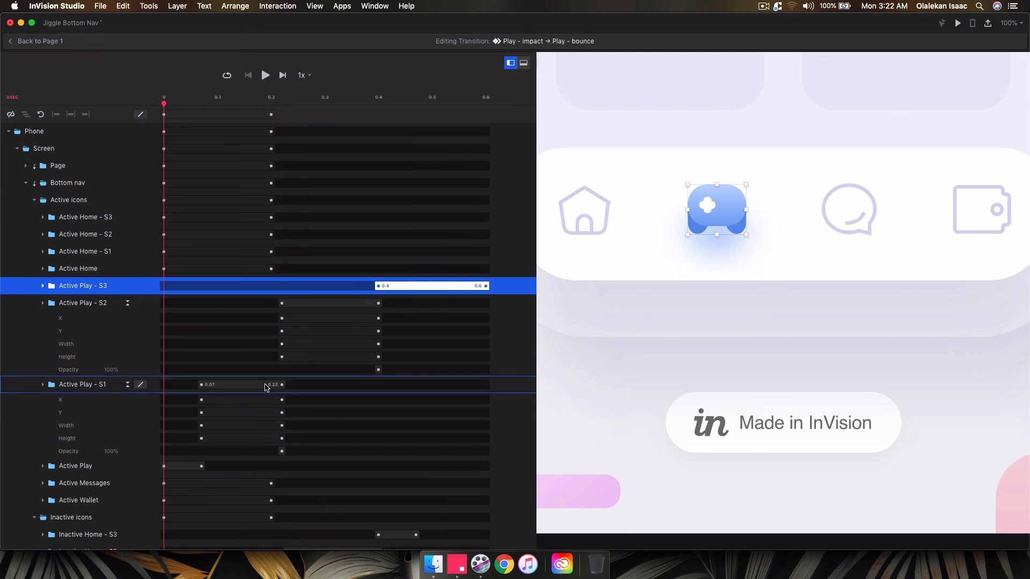
left_click_drag(488, 286, 419, 287)
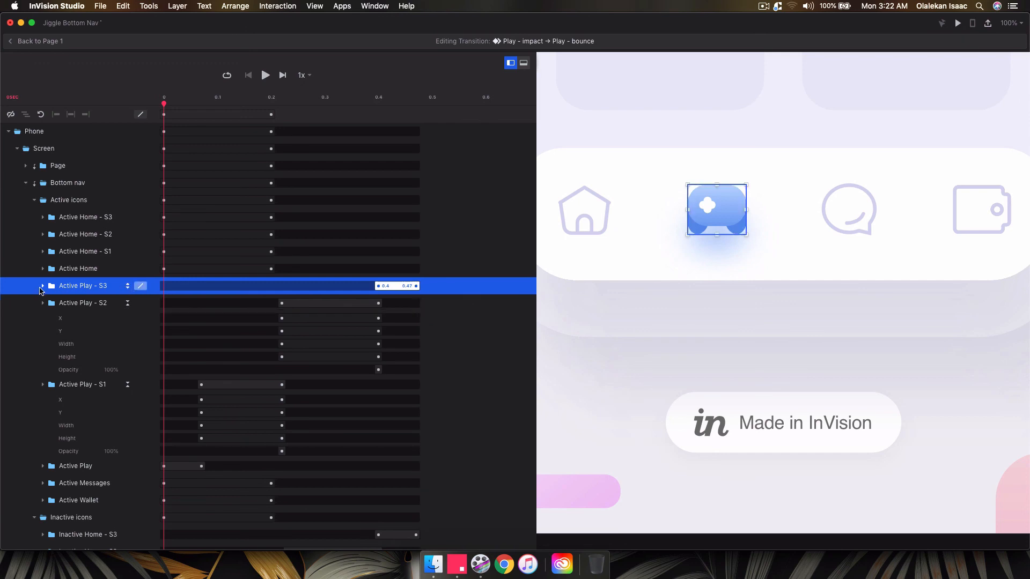
left_click(42, 286)
Step: Expand the property tracks of all six layers in Active Play - S3, from Play X-axis to Play Shadow
left_click(127, 303)
left_click(127, 346)
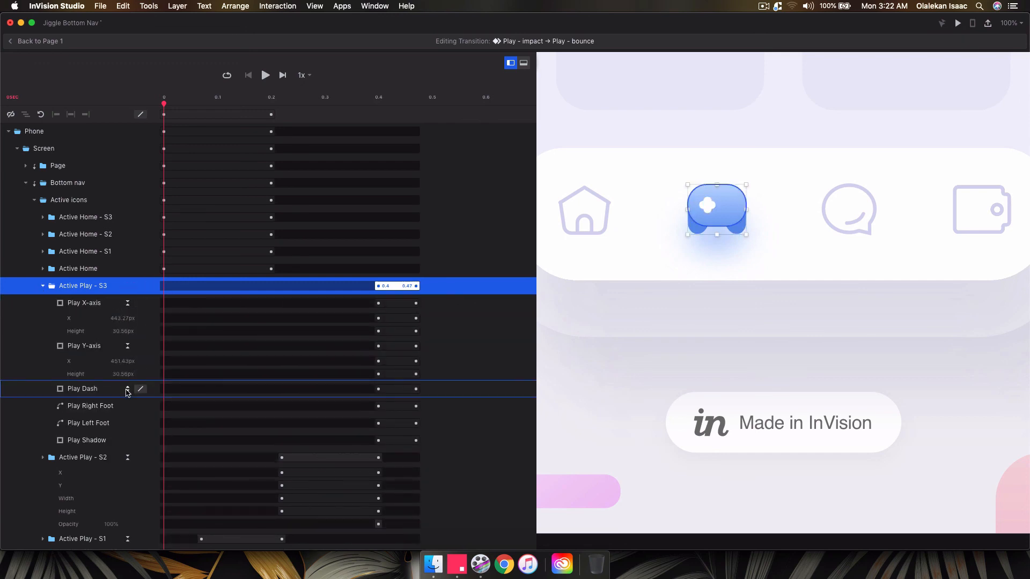
left_click(127, 389)
left_click(127, 457)
scroll(119, 457, "down", 2)
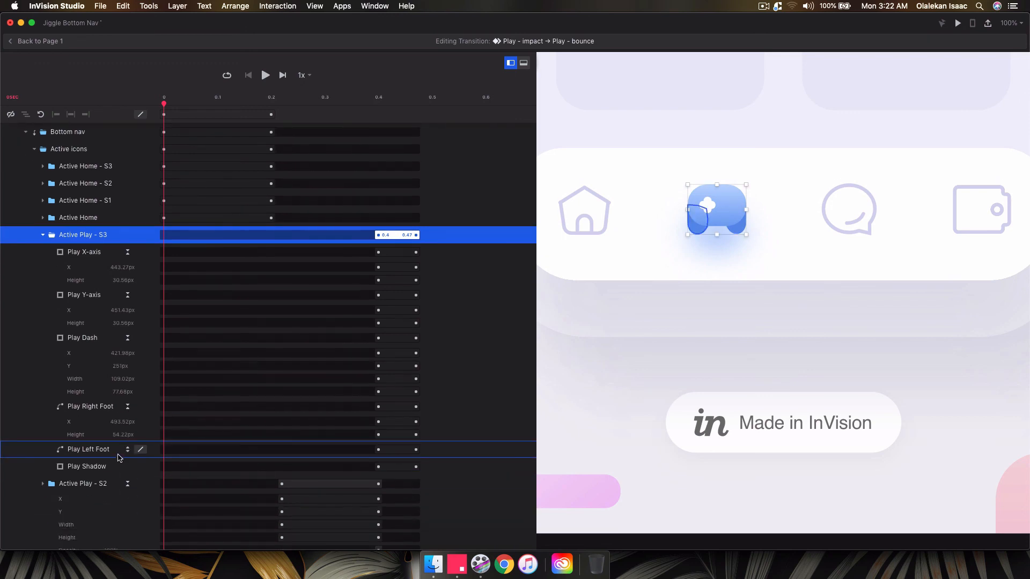
left_click(127, 448)
left_click(127, 492)
scroll(127, 490, "down", 1)
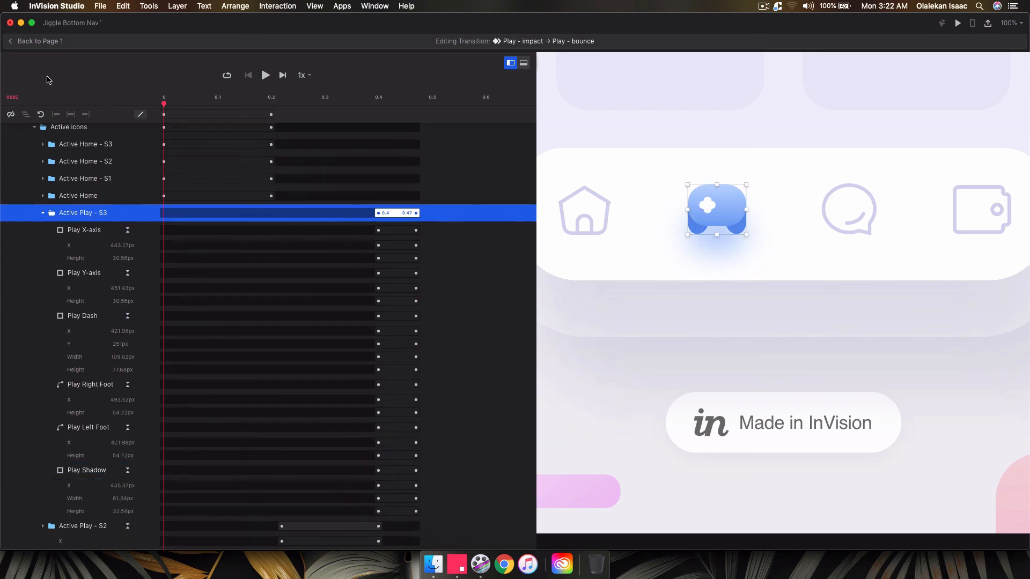
Step: Return to the page and make the Play X-axis and Play Y-axis fills transparent in Play - impact's Active Play - S3
left_click(35, 41)
scroll(83, 483, "down", 4)
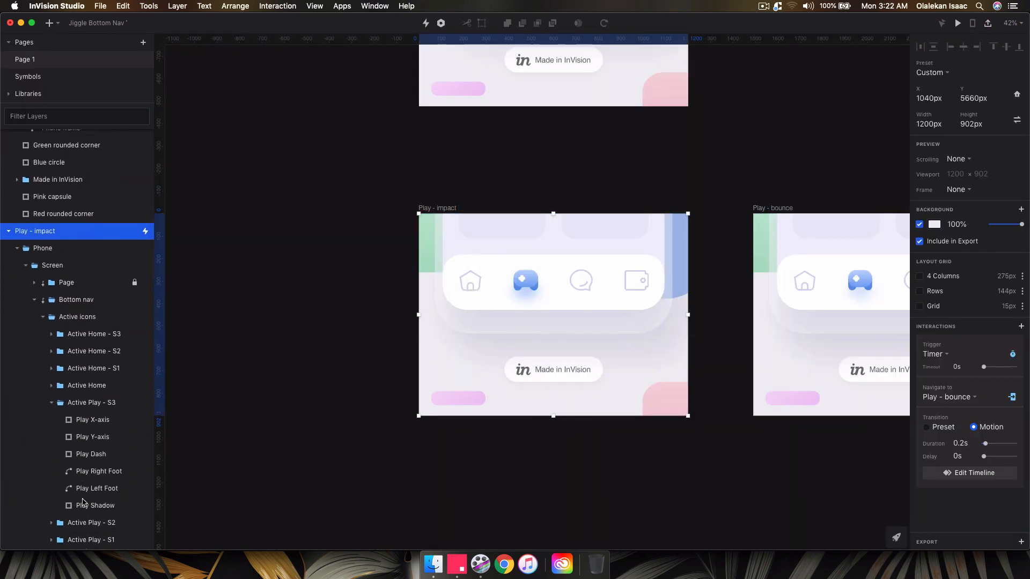
left_click(94, 411)
left_click(96, 429, "shift")
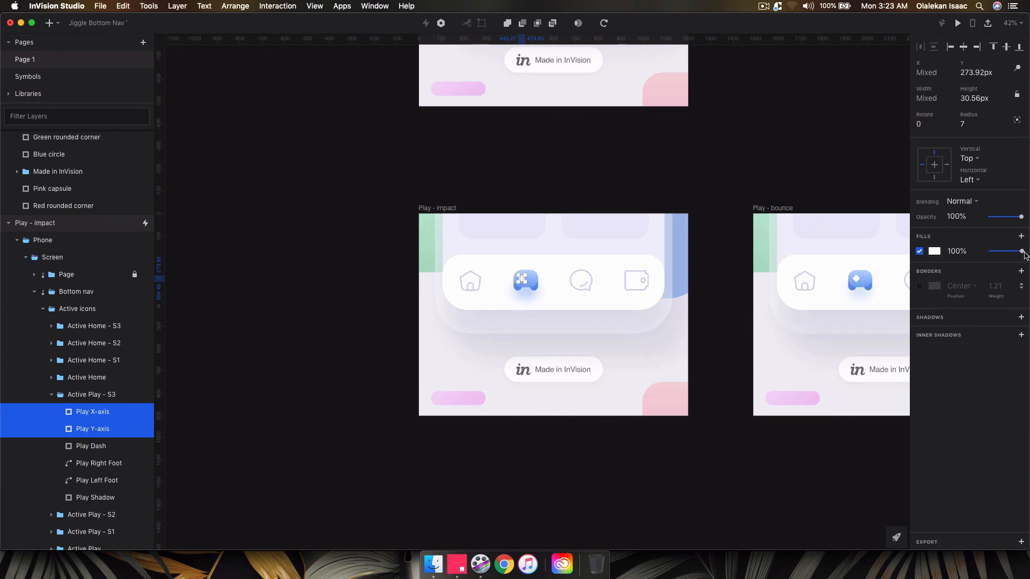
Step: Change Play Dash's gradient fill in Active Play - S3 to a solid 8EB5F6 at 0% opacity
left_click(91, 445)
left_click(934, 251)
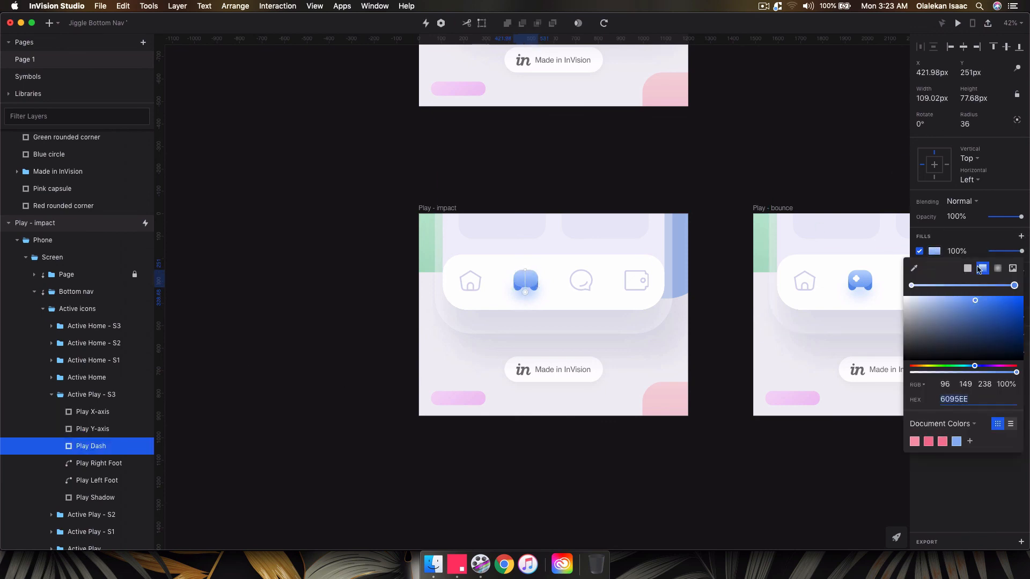
left_click(966, 269)
left_click(956, 424)
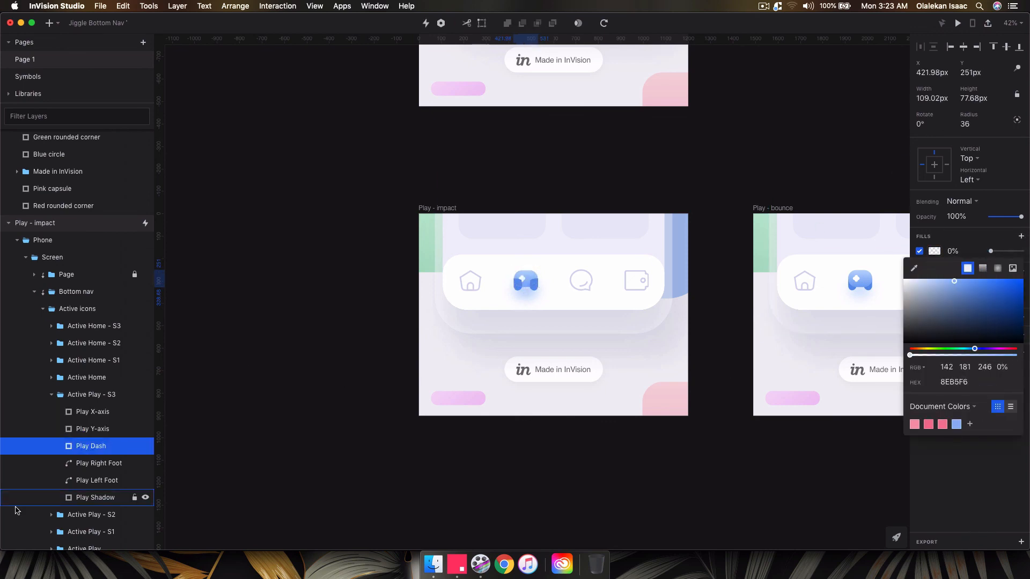
Step: Make the Play Right Foot and Play Left Foot fills and the Play Shadow's shadow colour transparent in Play - impact's Active Play - S3
left_click(99, 462)
left_click(96, 480, "shift")
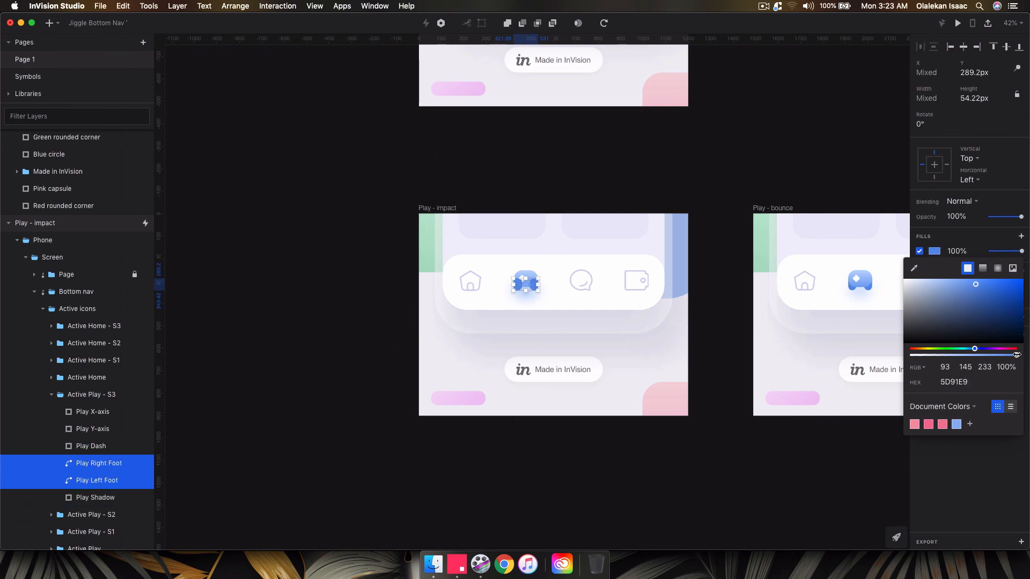
left_click(88, 514)
left_click(91, 497)
left_click(934, 332)
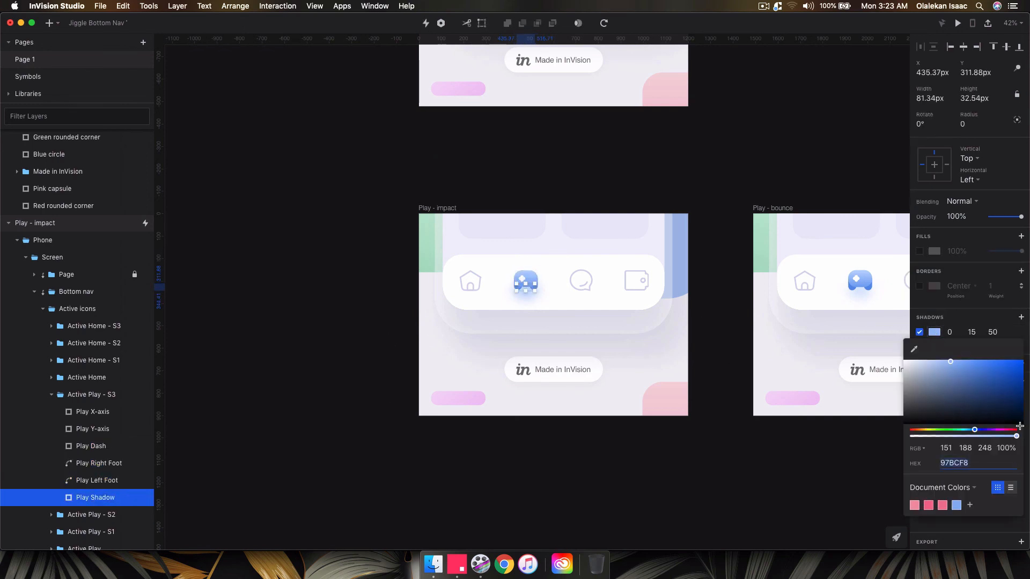
left_click(304, 381)
Step: Reopen the Play - impact to Play - bounce timeline and expand the property tracks of all six Active Play - S3 layers
left_click(428, 210)
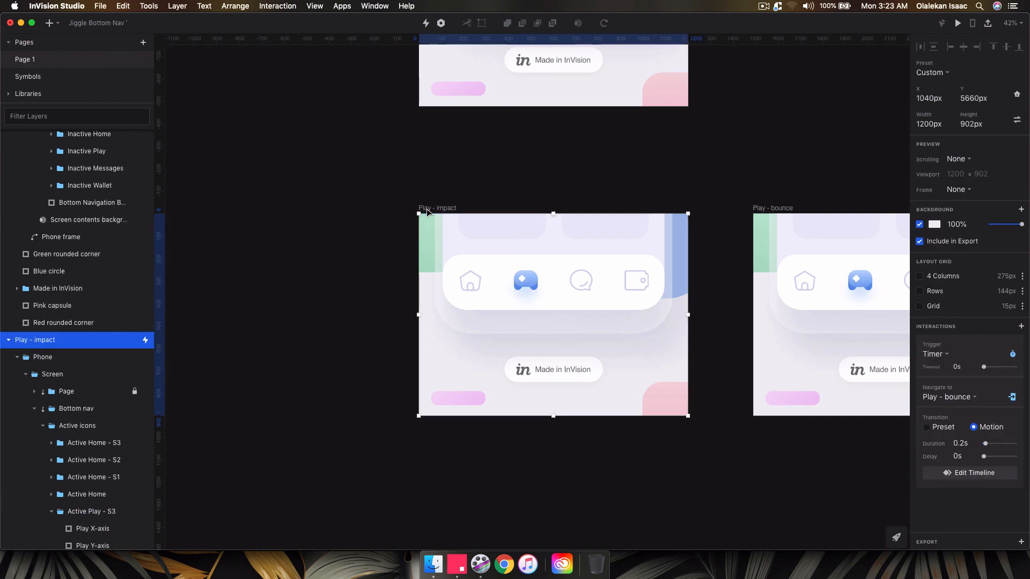
left_click(971, 472)
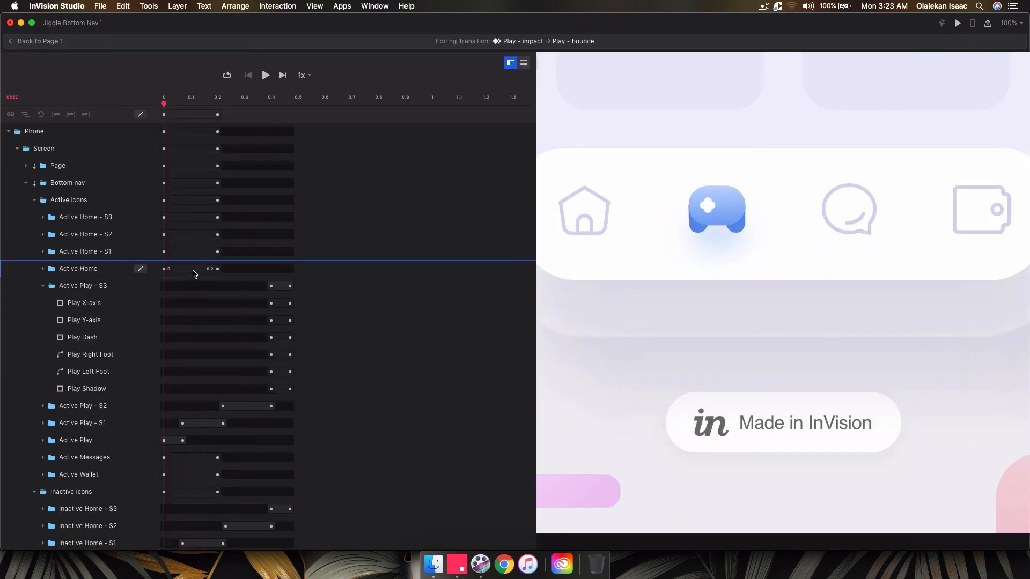
left_click(128, 303)
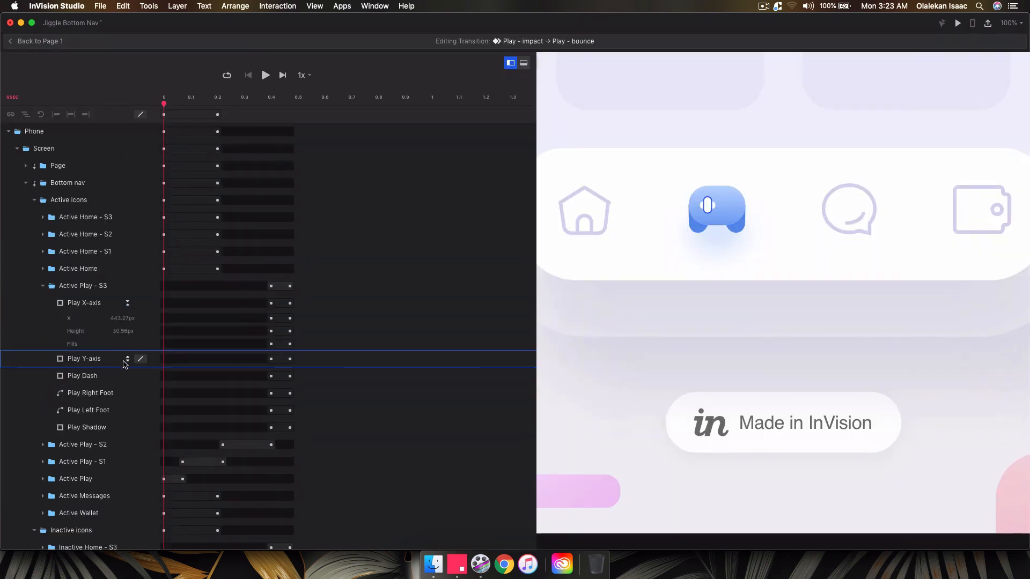
left_click(128, 359)
left_click(128, 414)
scroll(125, 446, "down", 2)
scroll(127, 435, "down", 2)
left_click(132, 409)
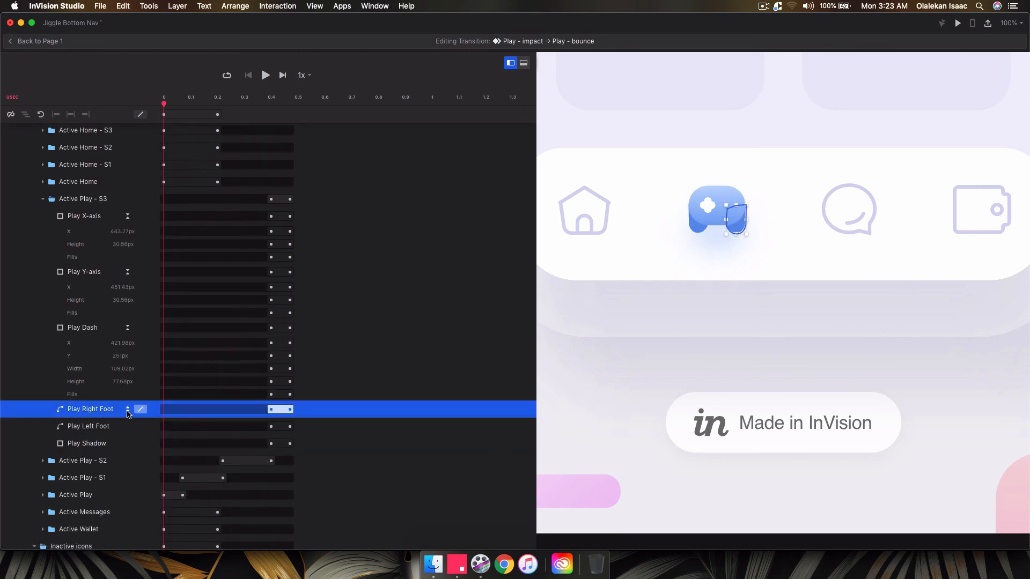
left_click(128, 410)
left_click(128, 465)
left_click(128, 521)
scroll(130, 528, "down", 3)
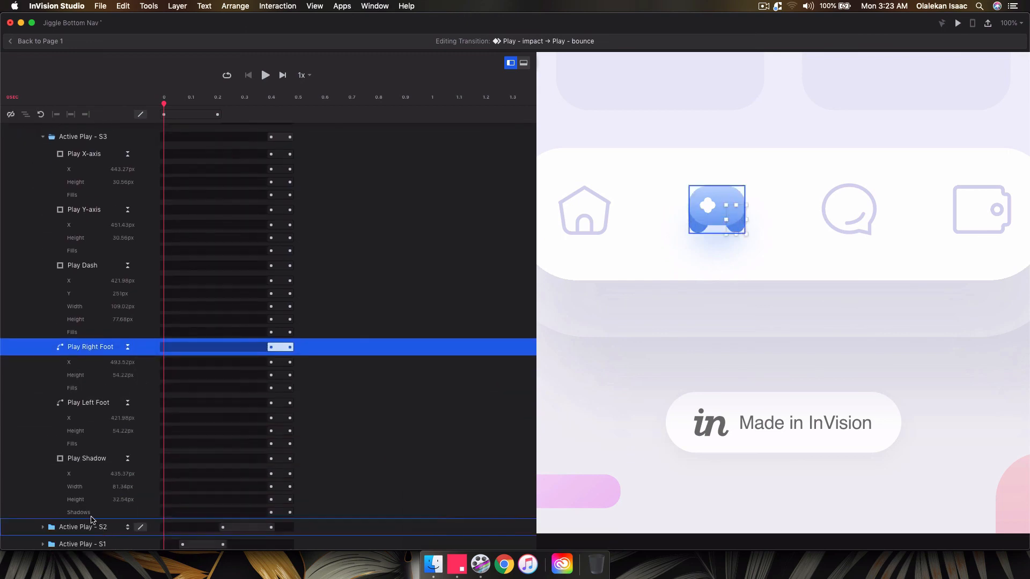
Step: Shorten the Fills tracks and the Play Shadow's Shadows track in Active Play - S3 to an instant change at 0.4 s
left_click(88, 514)
left_click(85, 444, "shift")
left_click(85, 388, "shift")
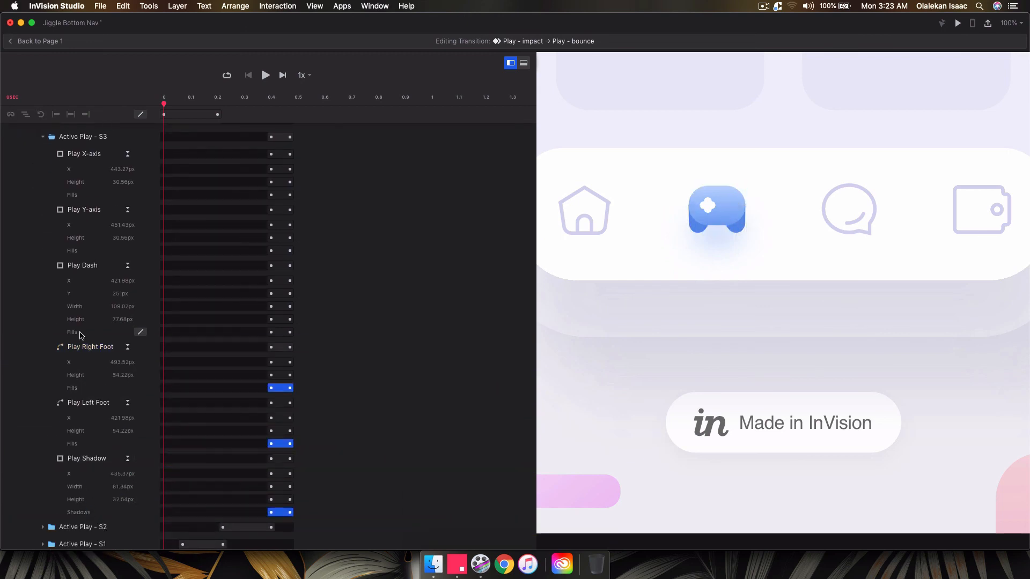
left_click(85, 333, "shift")
left_click(85, 251, "shift")
left_click(84, 195, "shift")
left_click_drag(261, 98, 359, 98)
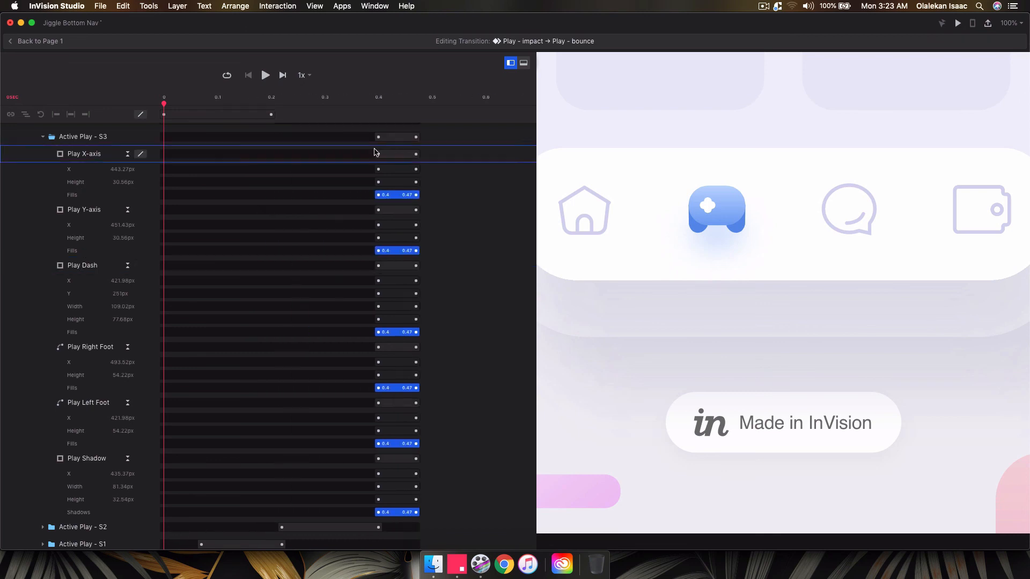
left_click_drag(416, 195, 364, 198)
Step: Extend the animation of all six Active Play - S3 layers so that it ends at 0.47 s
left_click(84, 154)
left_click(85, 210, "shift")
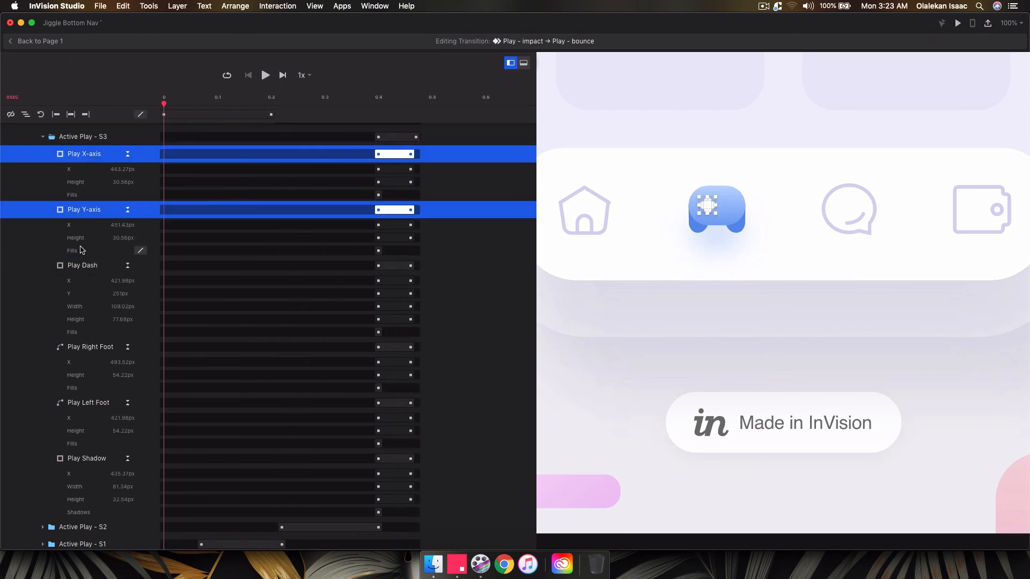
left_click(84, 265, "shift")
left_click(84, 347, "shift")
left_click(84, 406, "shift")
left_click(85, 458, "shift")
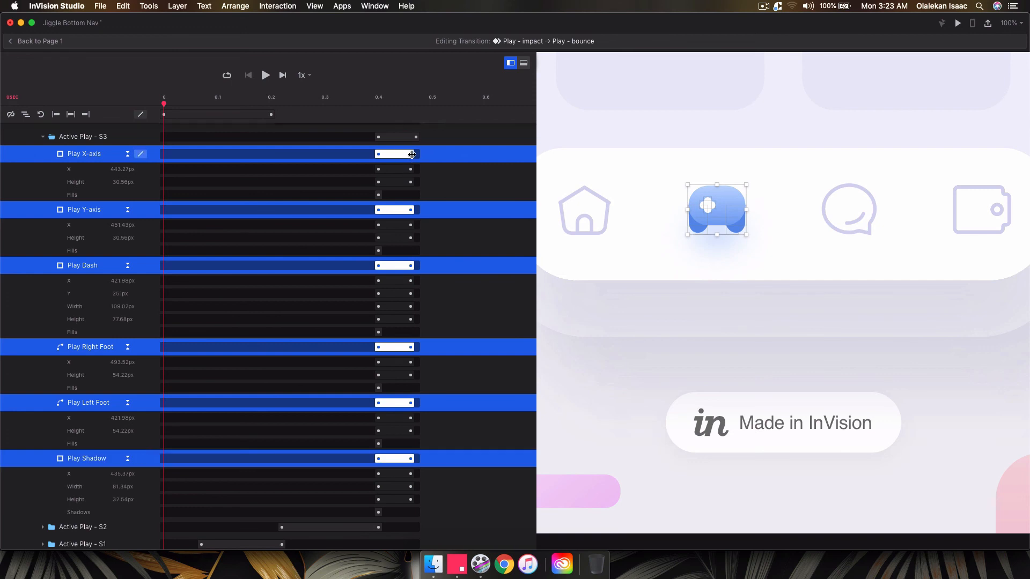
Step: Play the Play - impact to Play - bounce transition repeatedly from the start to check the Active Play - S3 switch
left_click(265, 75)
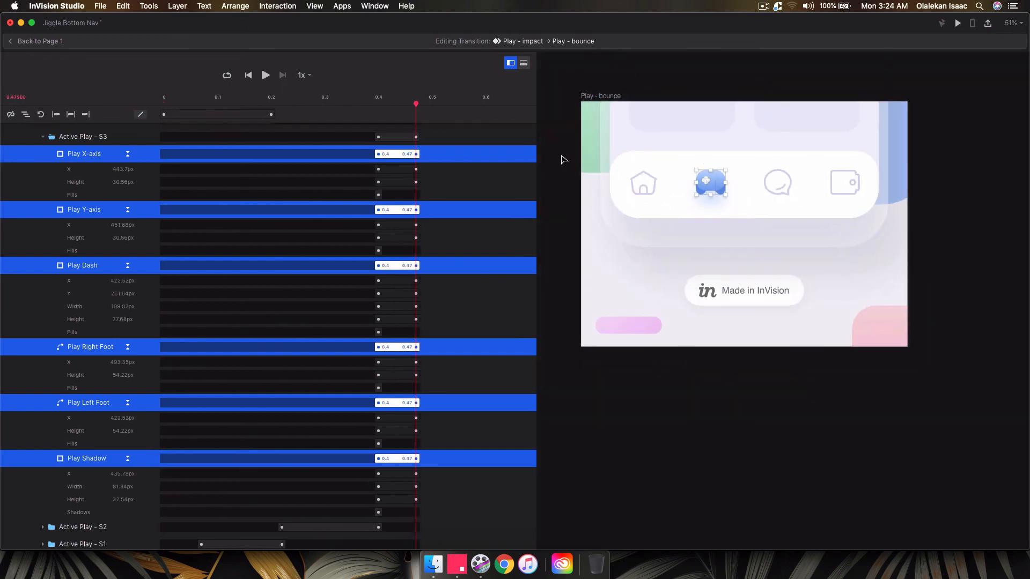
left_click(562, 159)
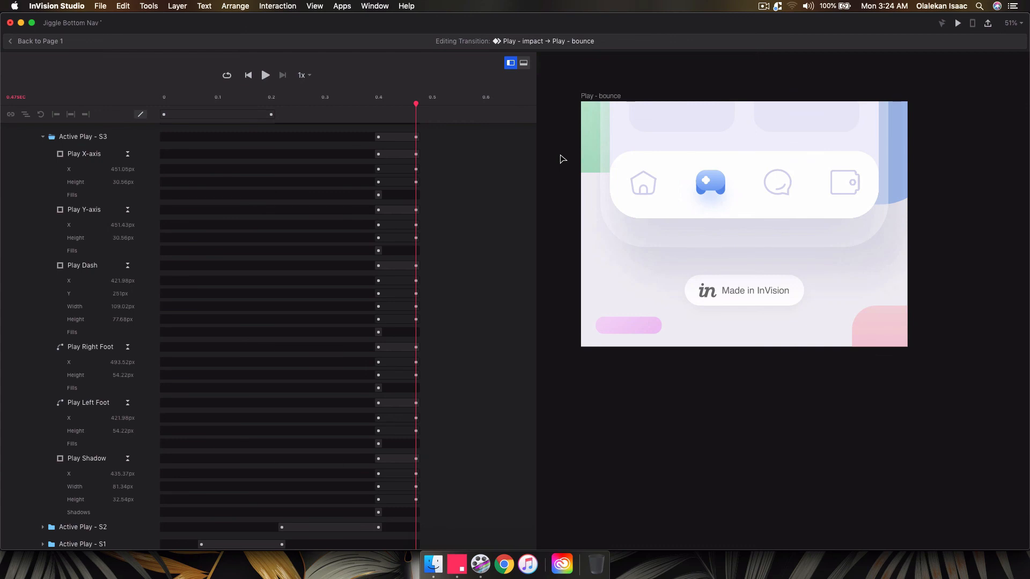
left_click(249, 75)
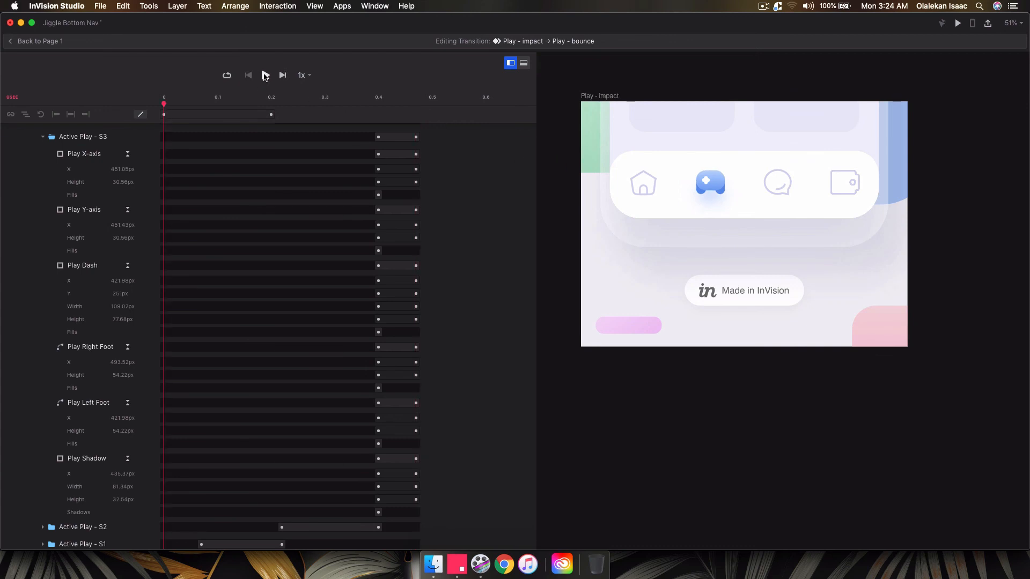
left_click(265, 75)
left_click(250, 76)
left_click(265, 75)
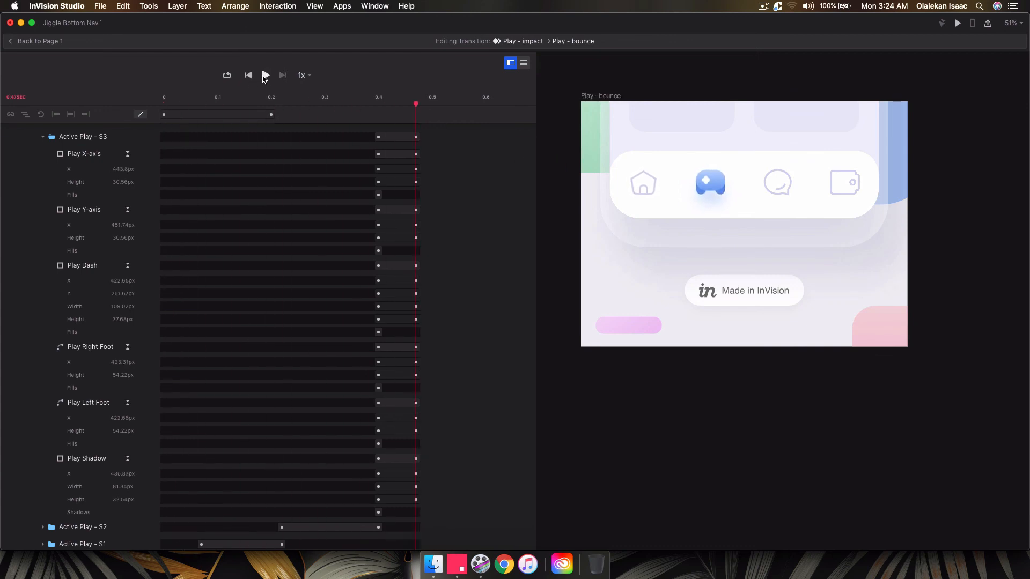
Step: Return to the page and run the prototype preview several times from its home screen
left_click(37, 41)
scroll(485, 175, "right", 5)
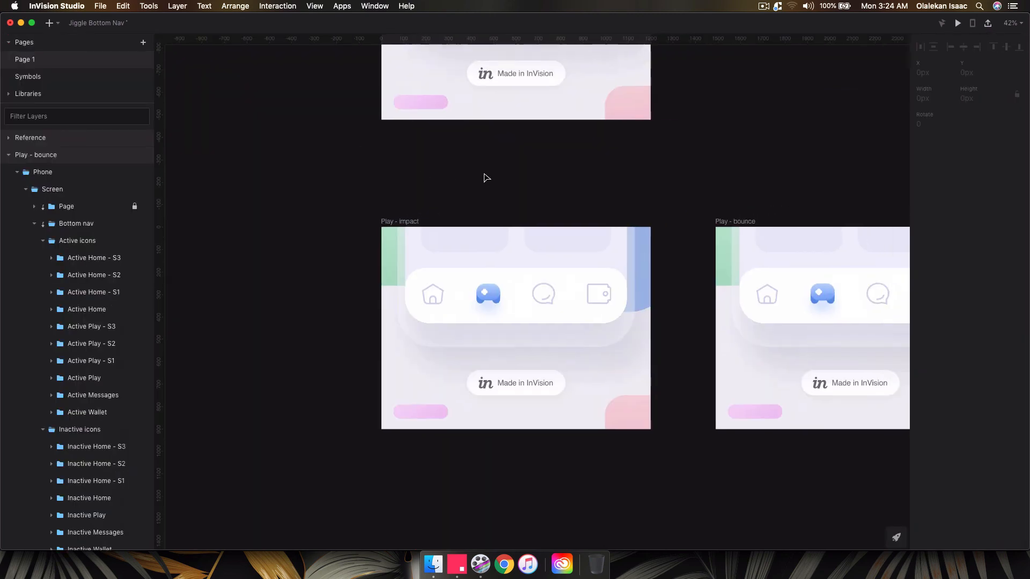
key("super+p")
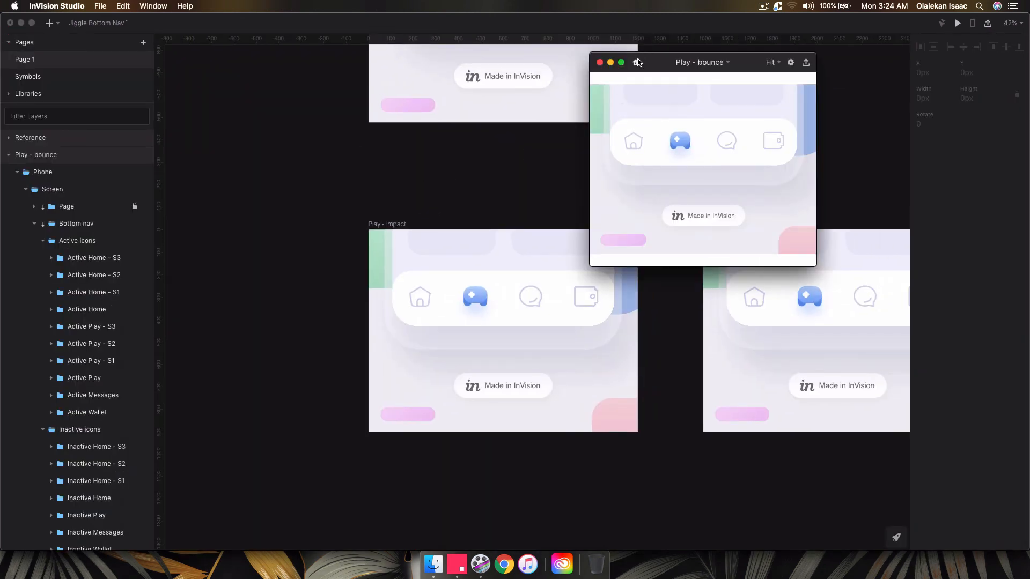
left_click(636, 62)
left_click(636, 62)
left_click(636, 62)
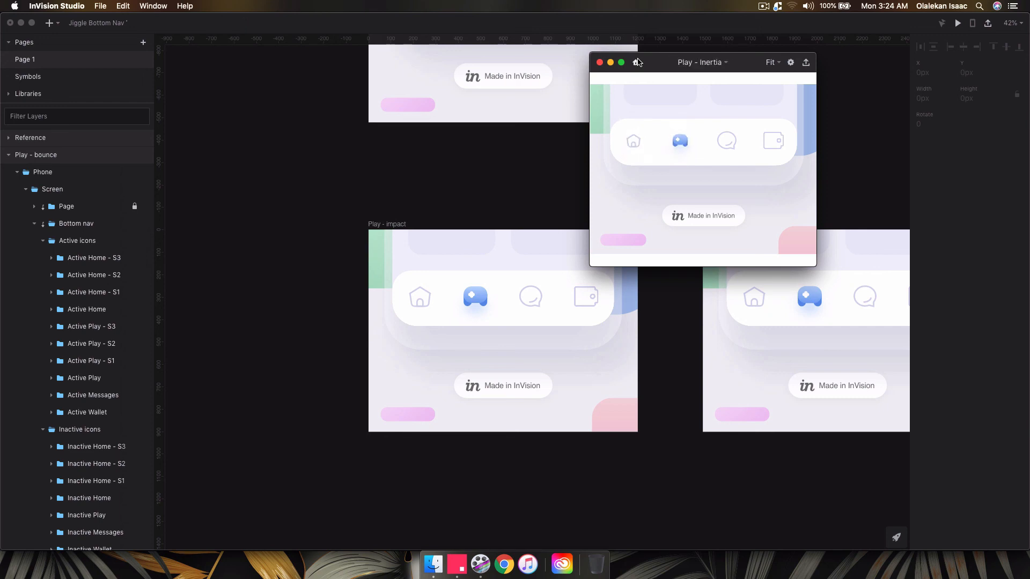
Step: Move the preview window beside the Play - Inertia artboard, bring the Play artboards into view and replay the prototype
left_click_drag(661, 60, 684, 88)
scroll(523, 176, "up", 4)
scroll(522, 176, "right", 2)
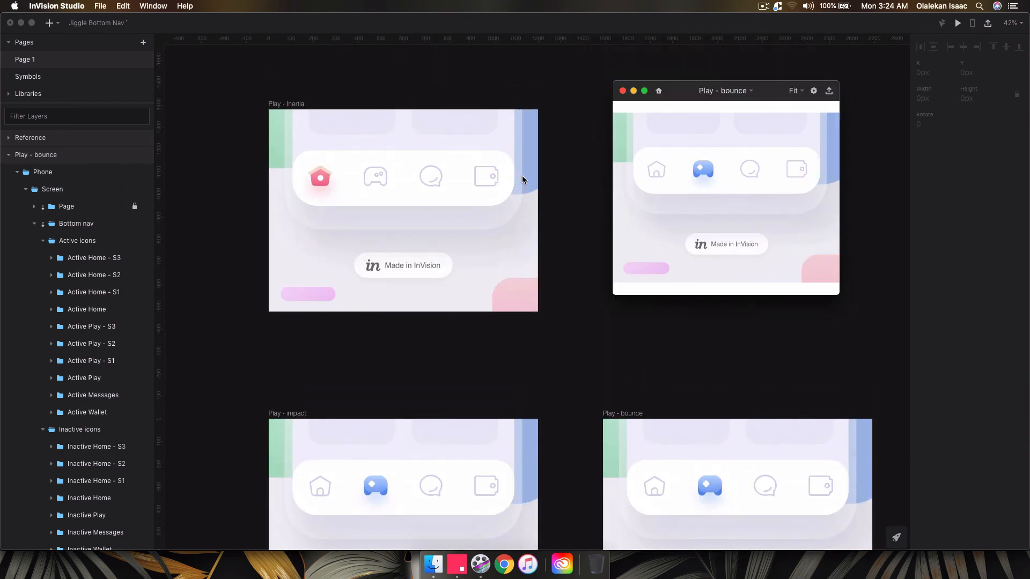
scroll(523, 177, "down", 1)
scroll(522, 177, "down", 2)
scroll(522, 178, "right", 2)
scroll(522, 179, "up", 1)
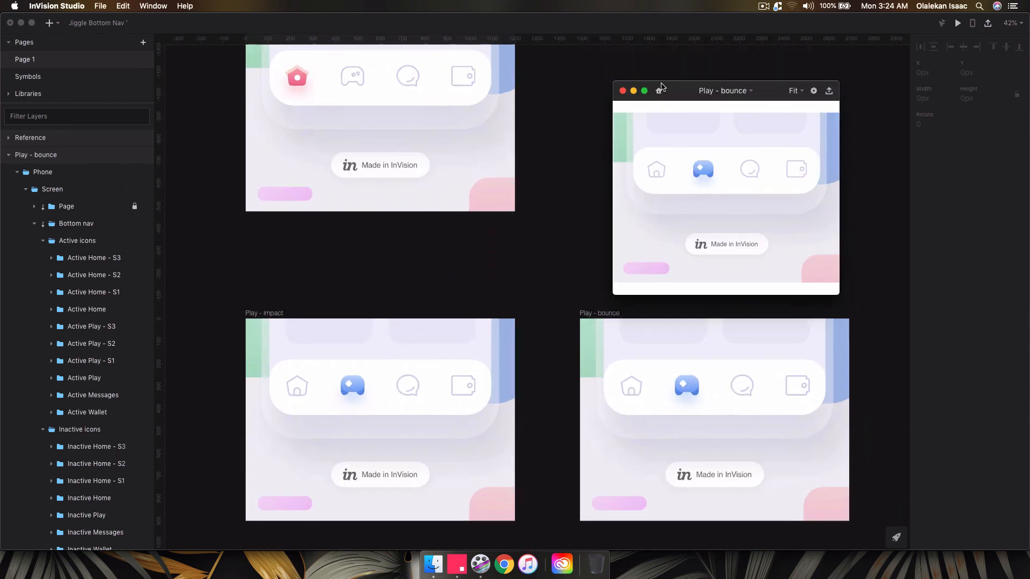
left_click(658, 91)
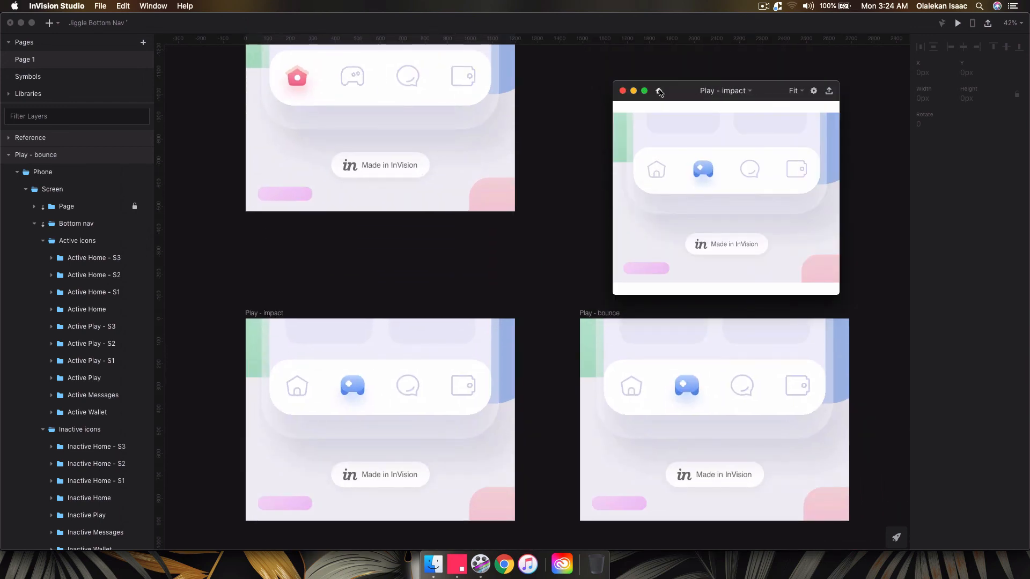